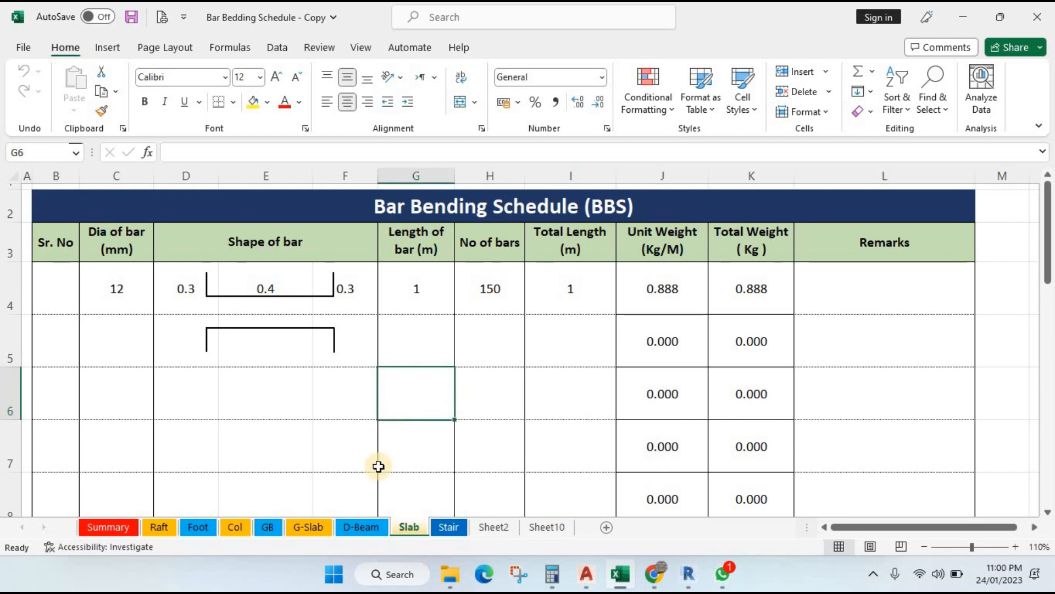
Step: Look through the D-Beam, Slab, Raft, Foot, Col, GB and G-Slab bar bending schedule sheets
left_click(351, 527)
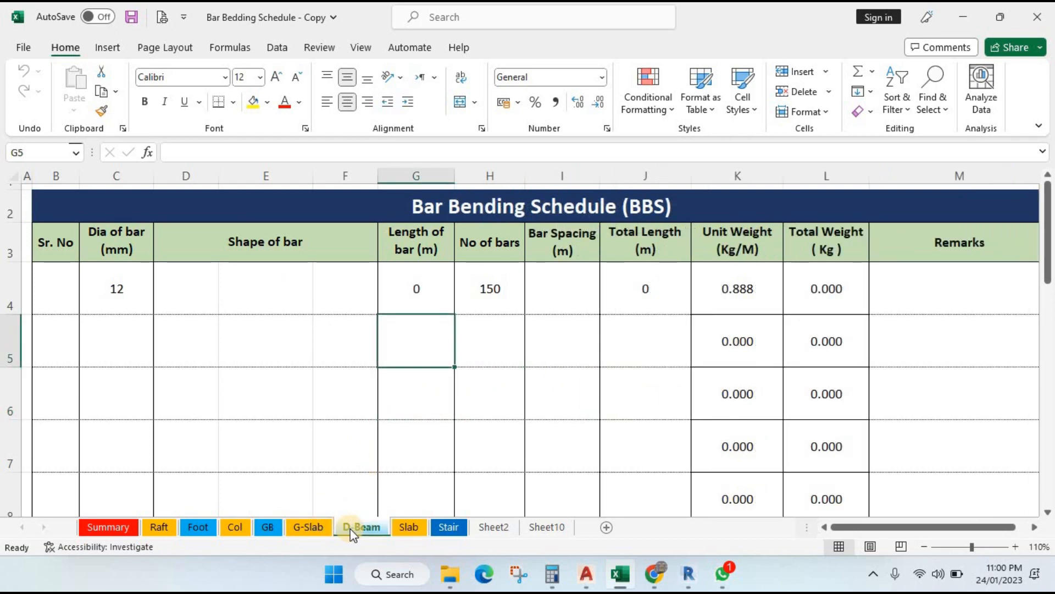
left_click(302, 530)
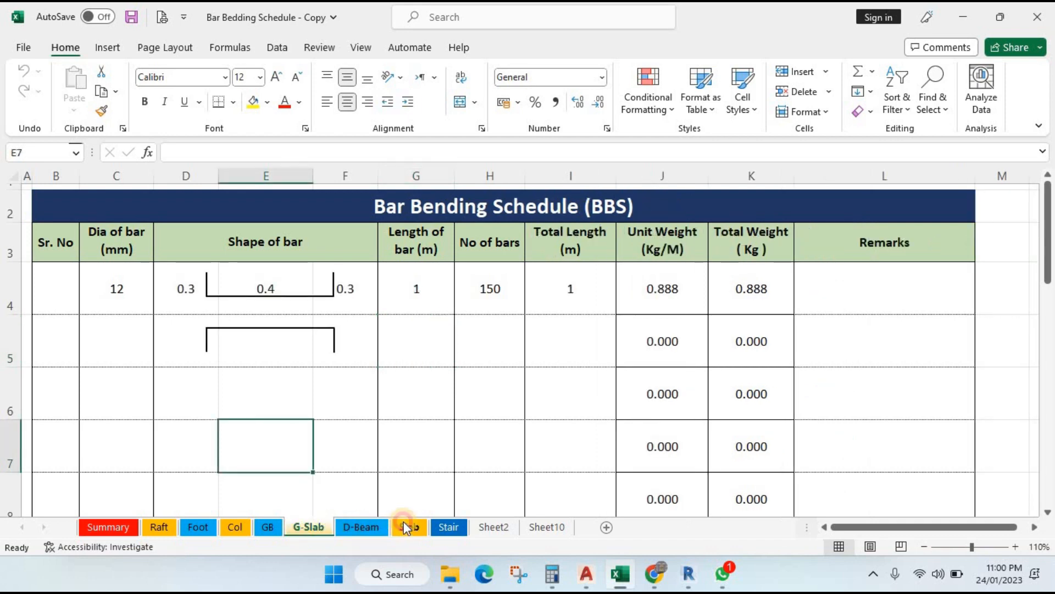
left_click(406, 527)
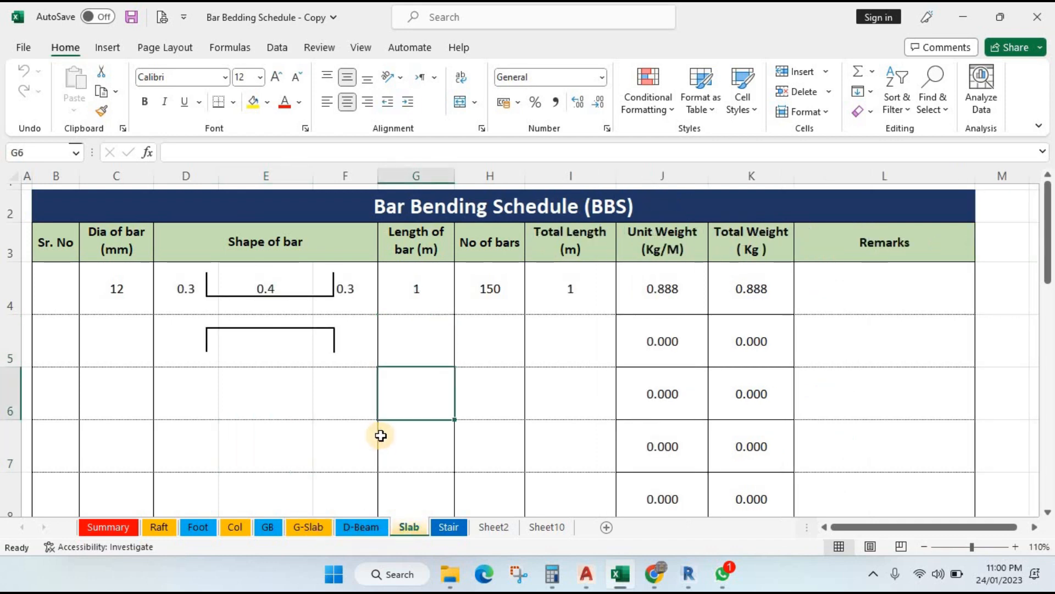
left_click(493, 391)
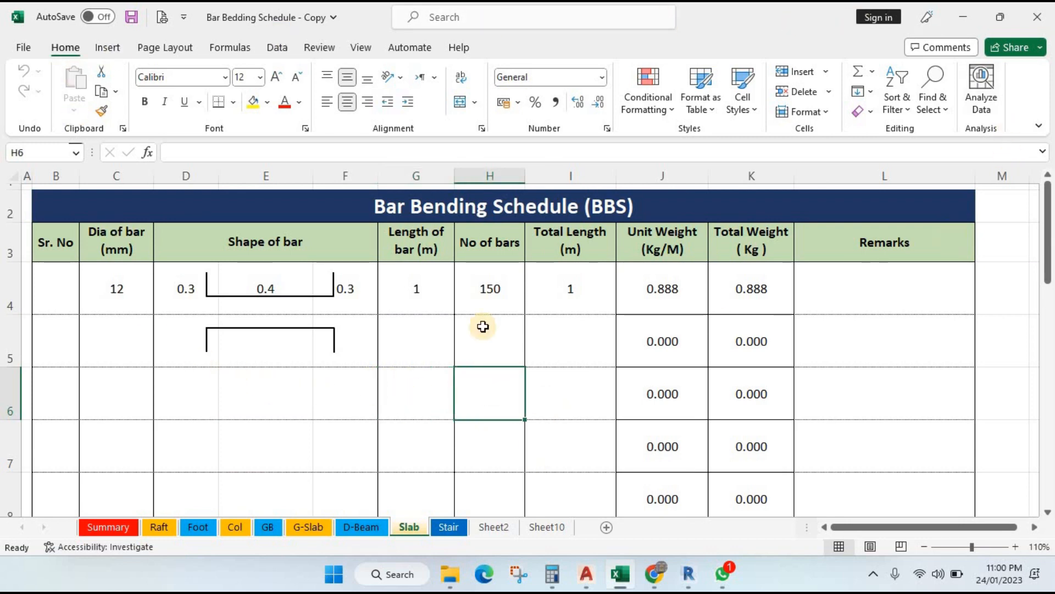
left_click(369, 439)
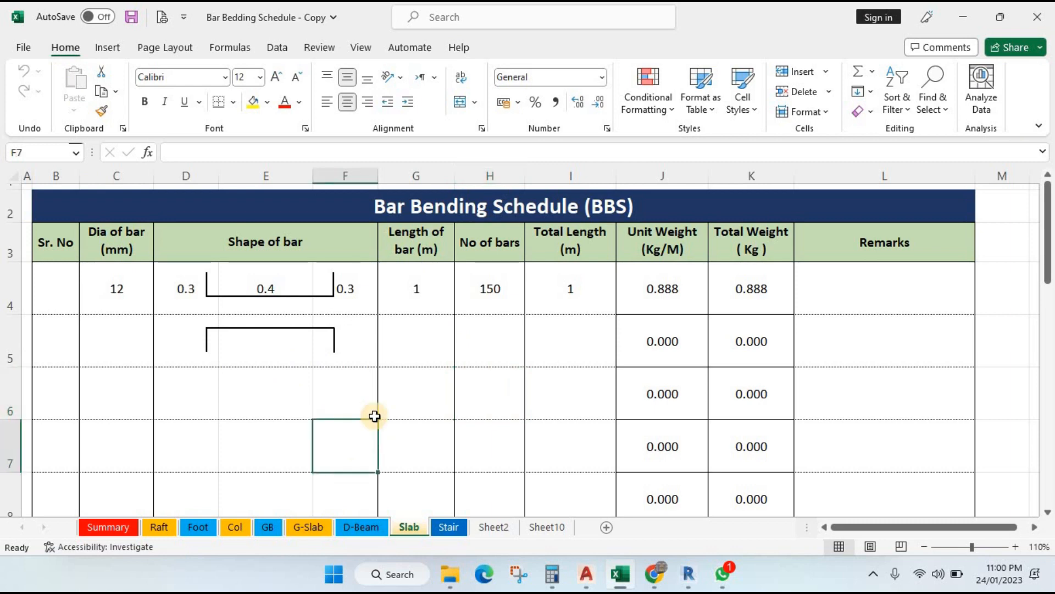
left_click(161, 526)
left_click(201, 528)
left_click(236, 528)
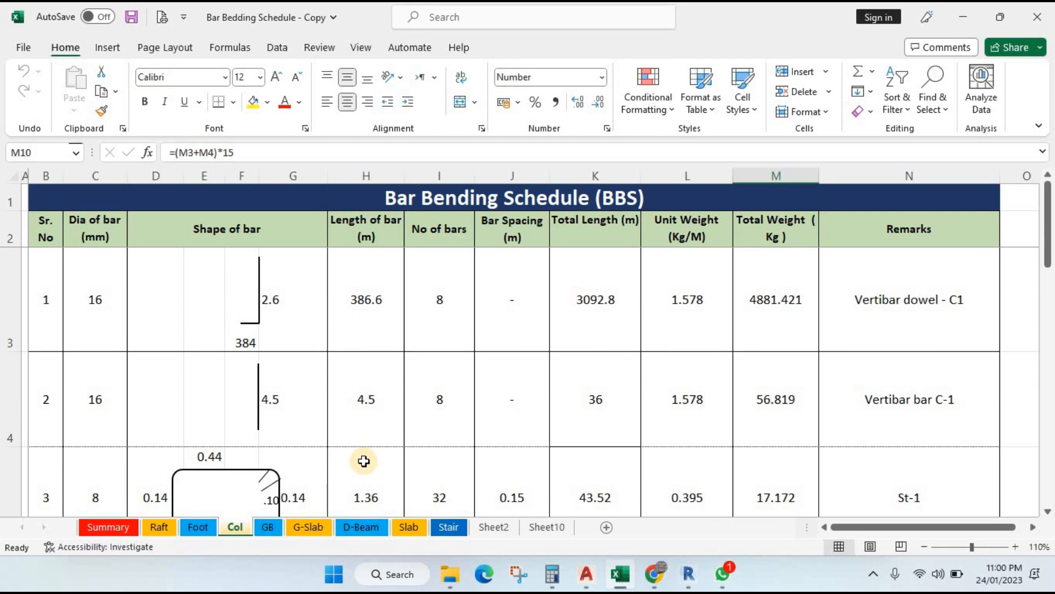
left_click(440, 409)
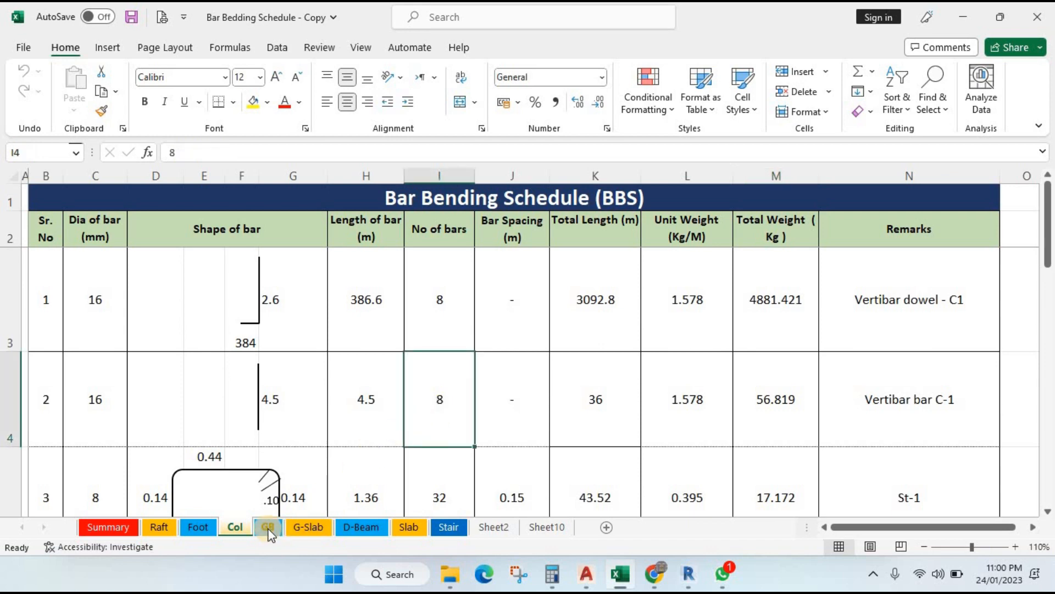
left_click(269, 529)
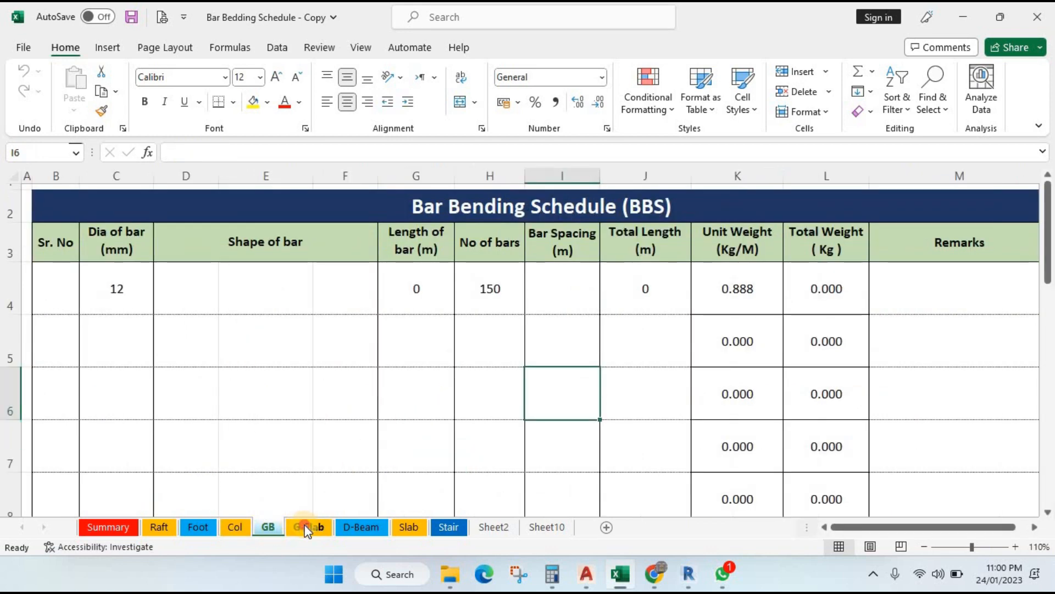
left_click(307, 529)
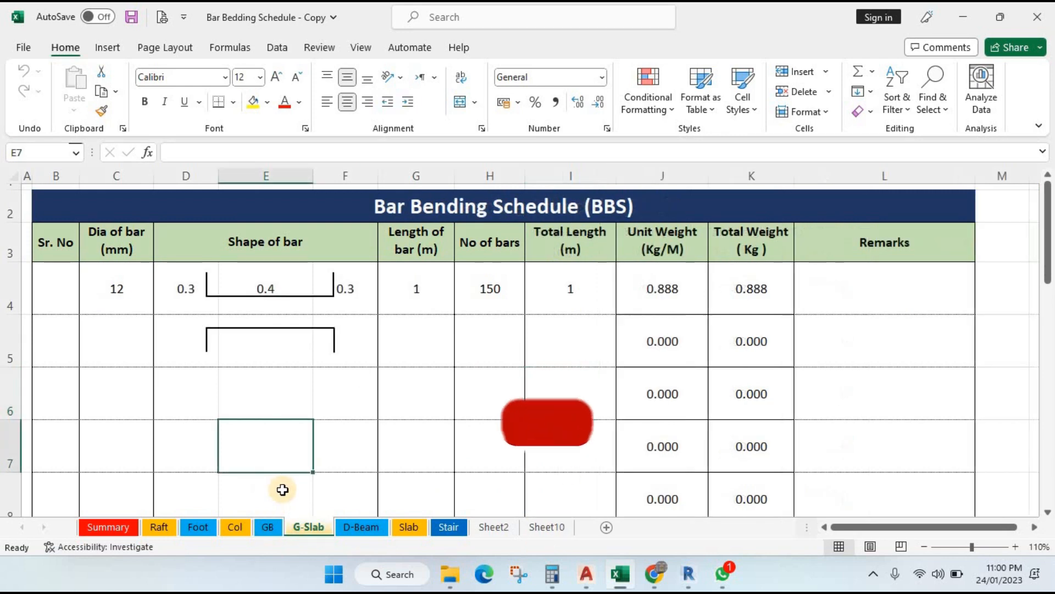
Step: Review the completed bar entries on the Foot sheet and the templates on the GB and G-Slab sheets
left_click(271, 527)
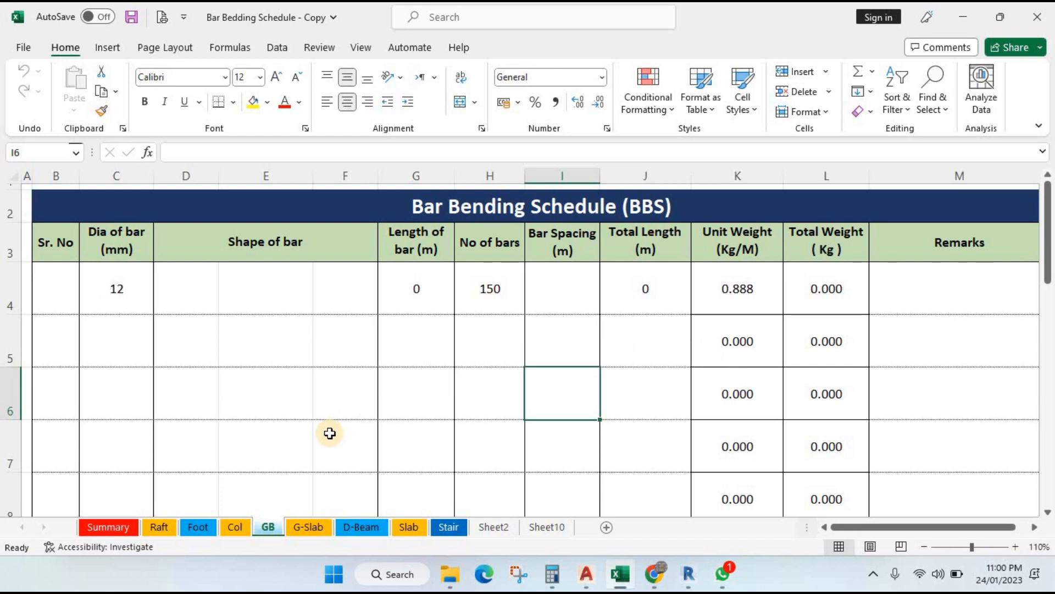
left_click(198, 527)
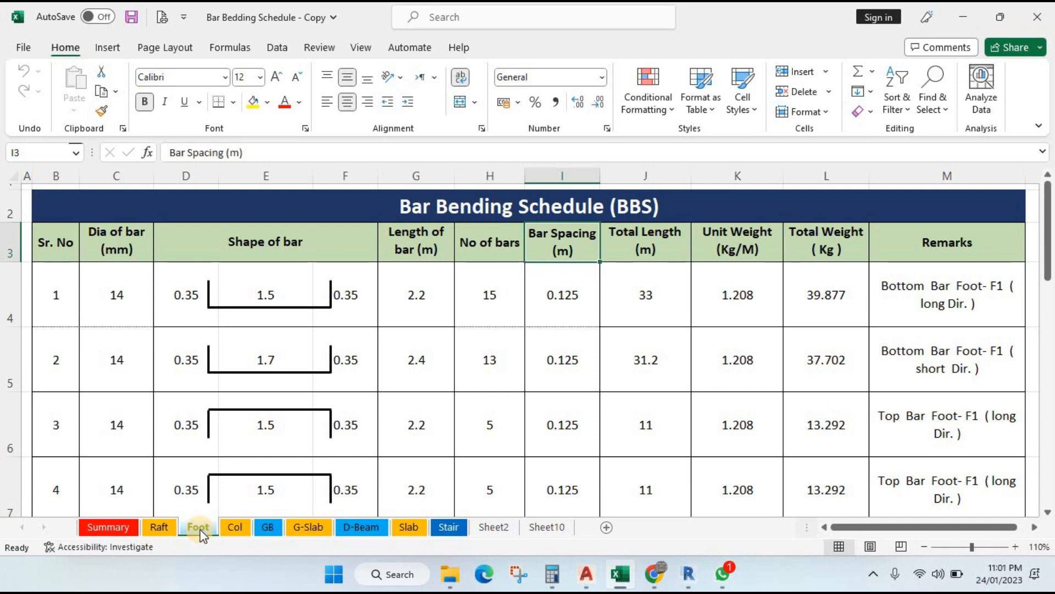
left_click(441, 477)
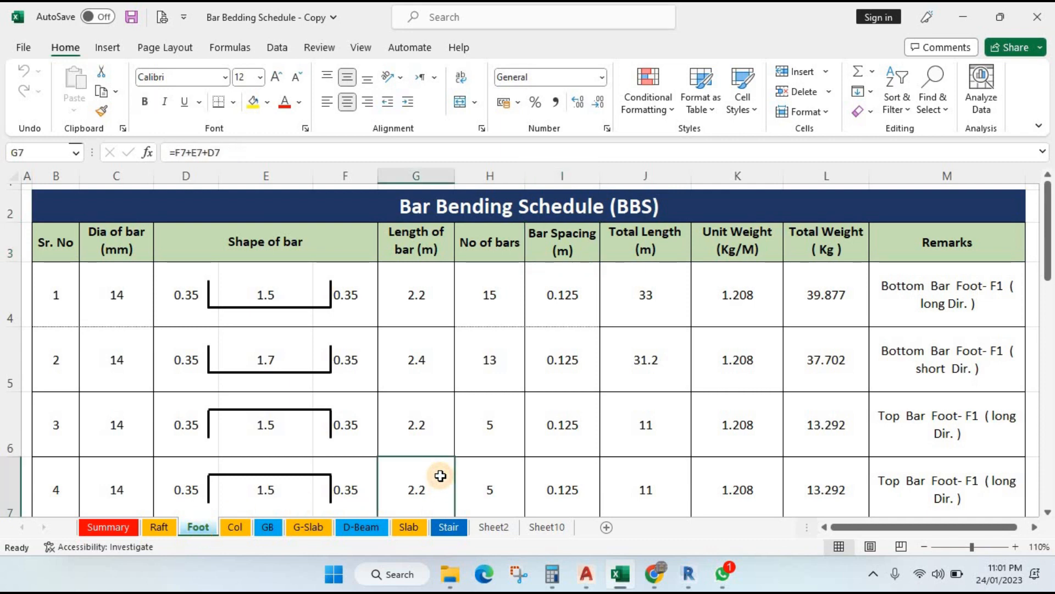
left_click(485, 434)
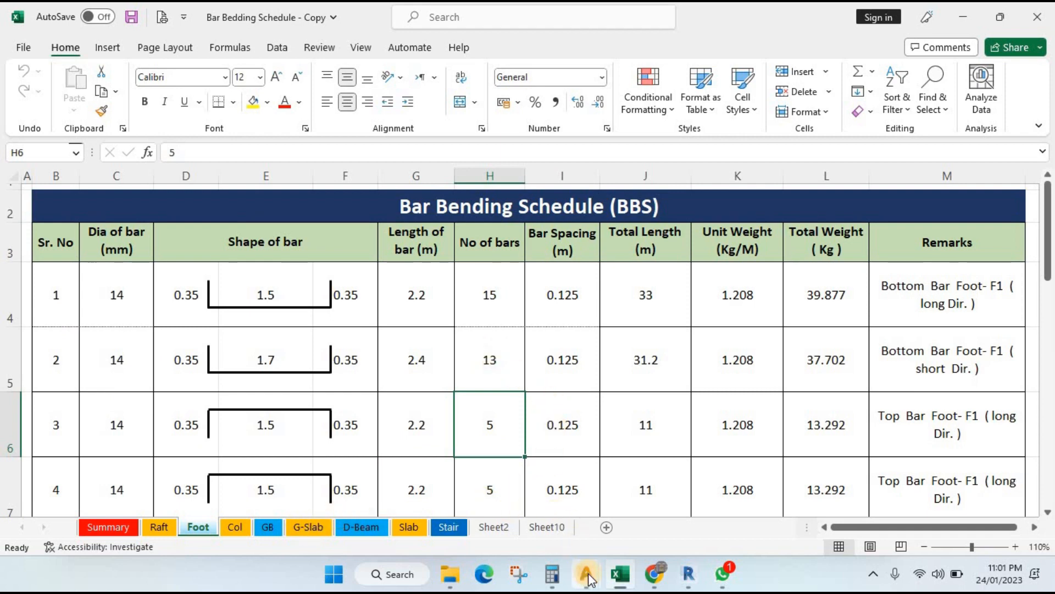
left_click(267, 527)
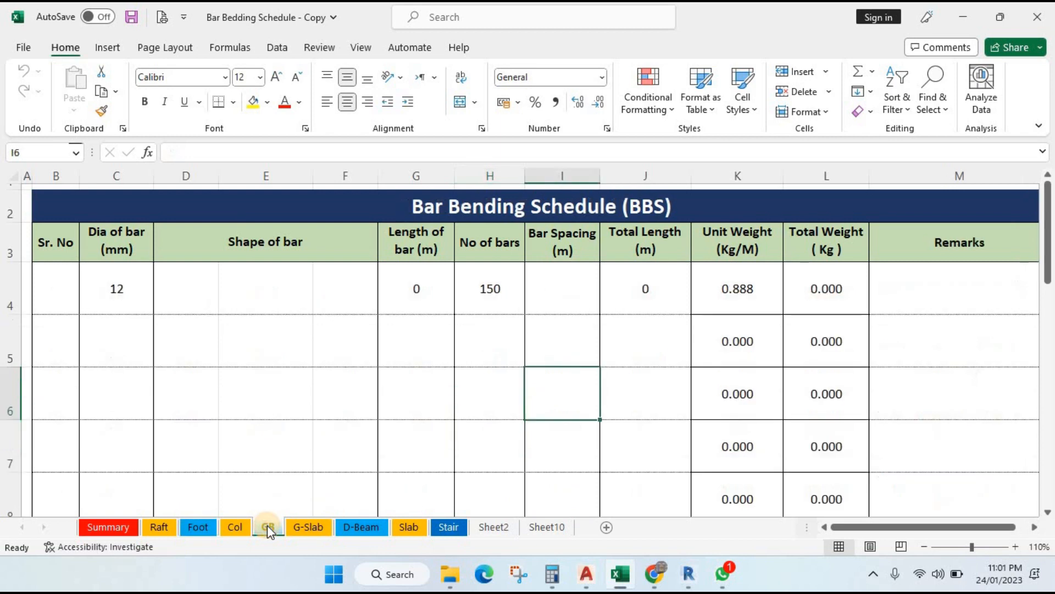
left_click(302, 527)
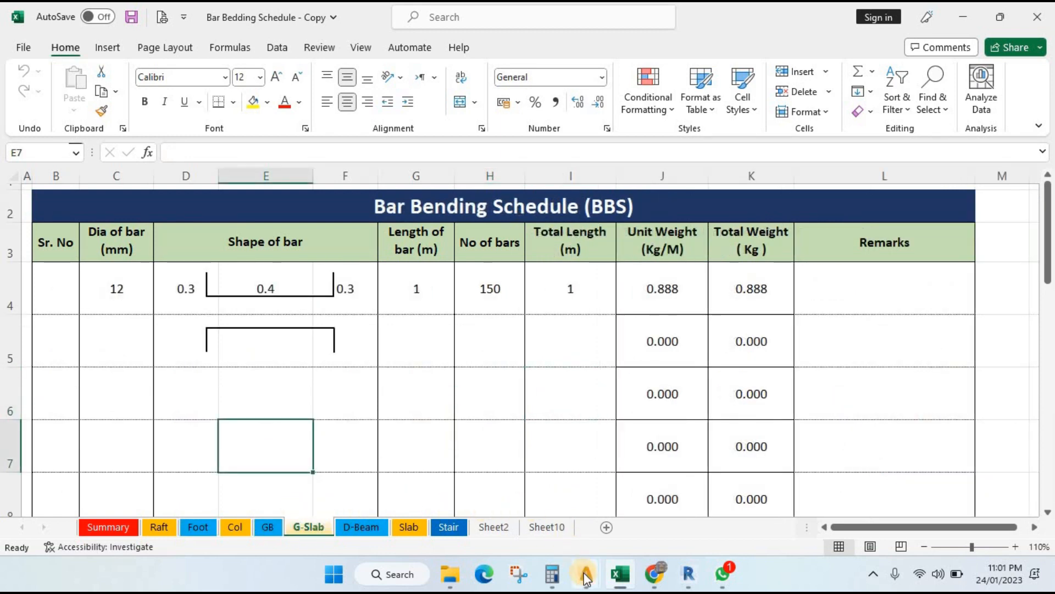
Step: Switch to the STRUC drawing in AutoCAD and examine span L1 of the typical beam and girder reinforcing detail
mouse_move(586, 575)
left_click(421, 521)
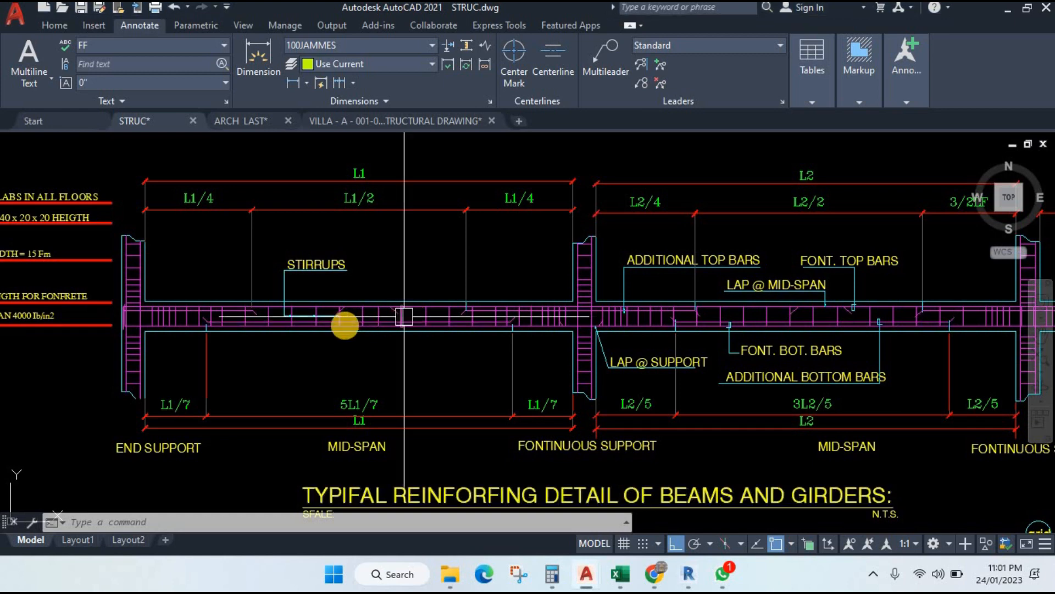
mouse_move(437, 361)
left_mouse_down()
mouse_move(371, 364)
mouse_move(448, 378)
left_mouse_up()
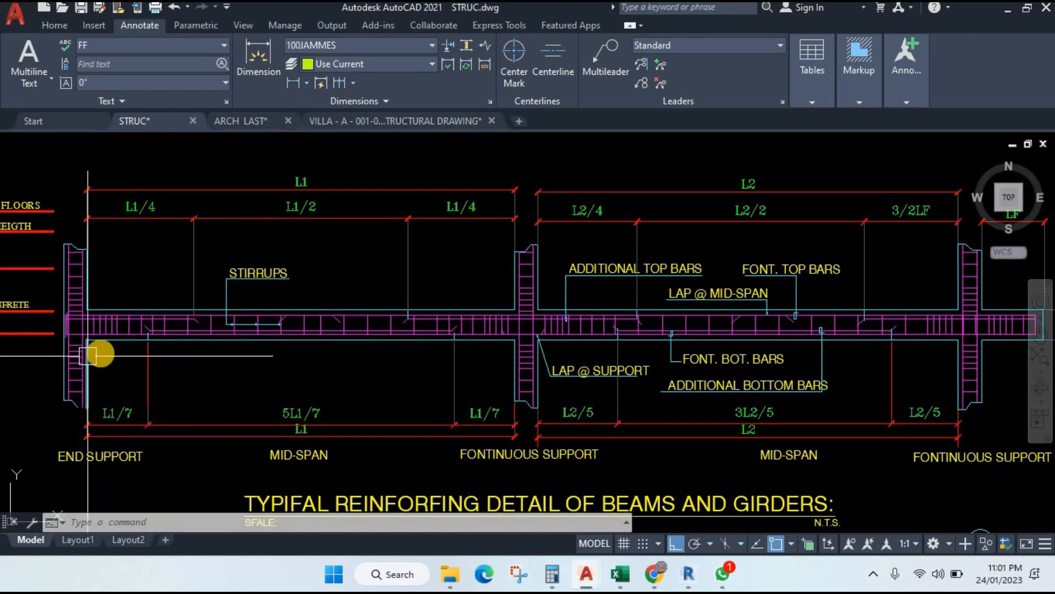
scroll(87, 356, "up", 3)
left_click_drag(185, 352, 268, 390)
scroll(343, 368, "down", 3)
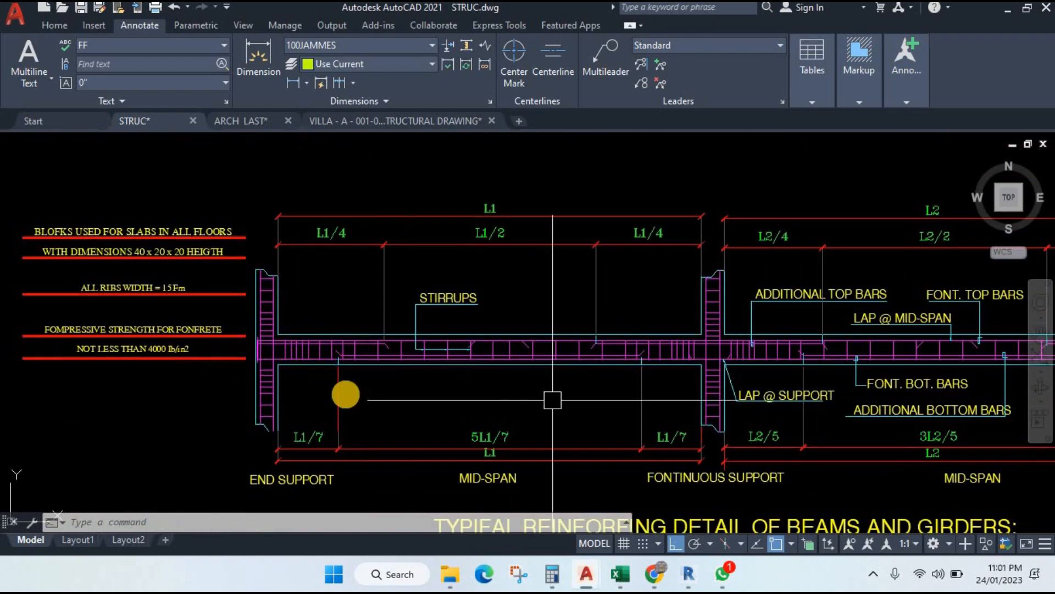
mouse_move(552, 400)
left_mouse_down()
mouse_move(374, 394)
mouse_move(400, 394)
left_mouse_up()
scroll(374, 394, "down", 3)
scroll(384, 400, "up", 3)
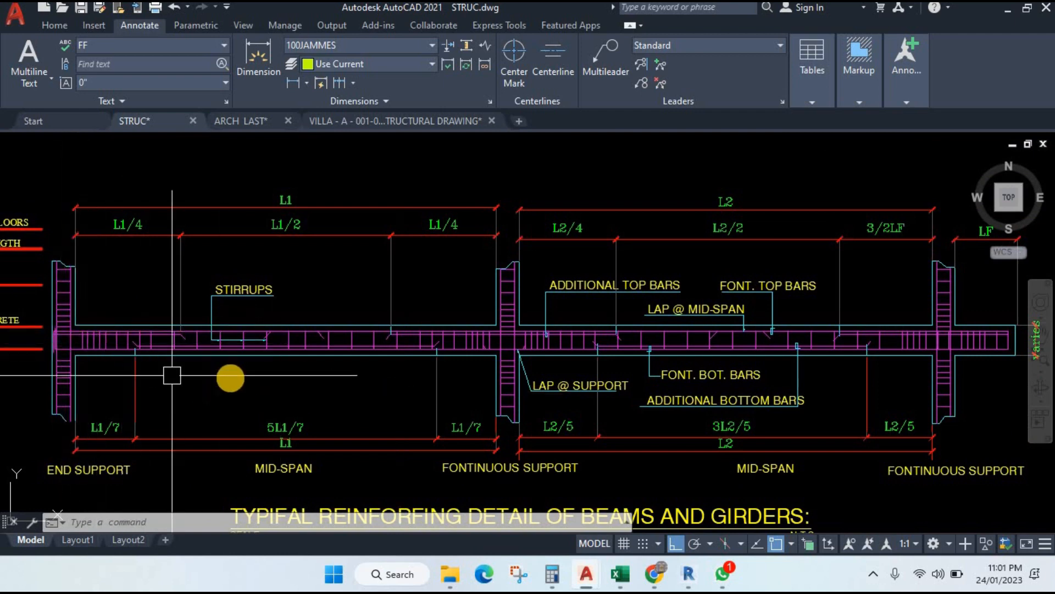
left_click_drag(234, 379, 293, 380)
scroll(234, 369, "up", 2)
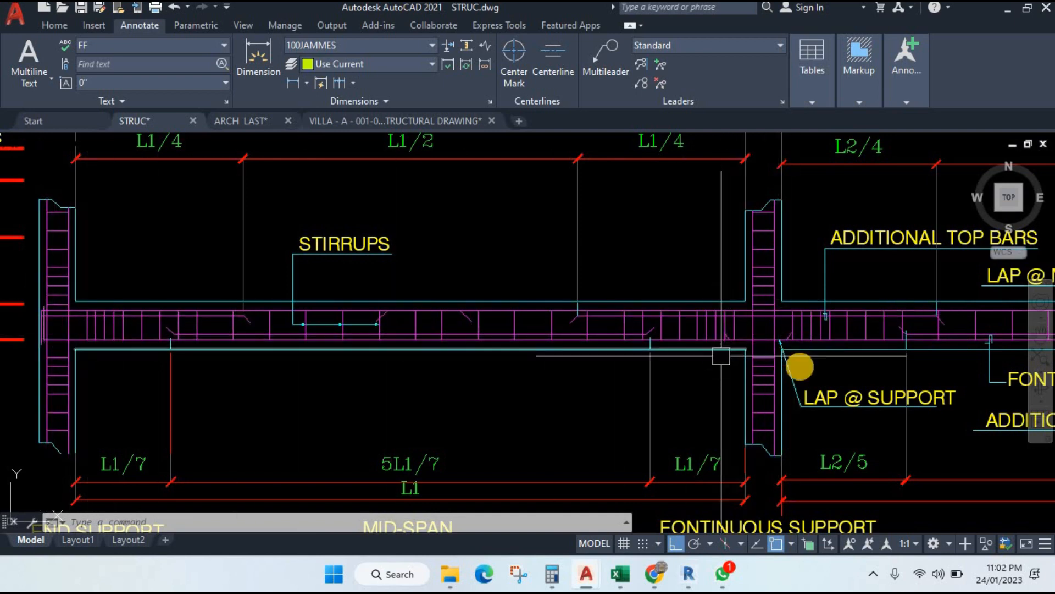
Step: Examine the stirrups and longitudinal bars from the mid-span of L1 to the continuous support in the beam detail
left_click_drag(830, 396, 720, 387)
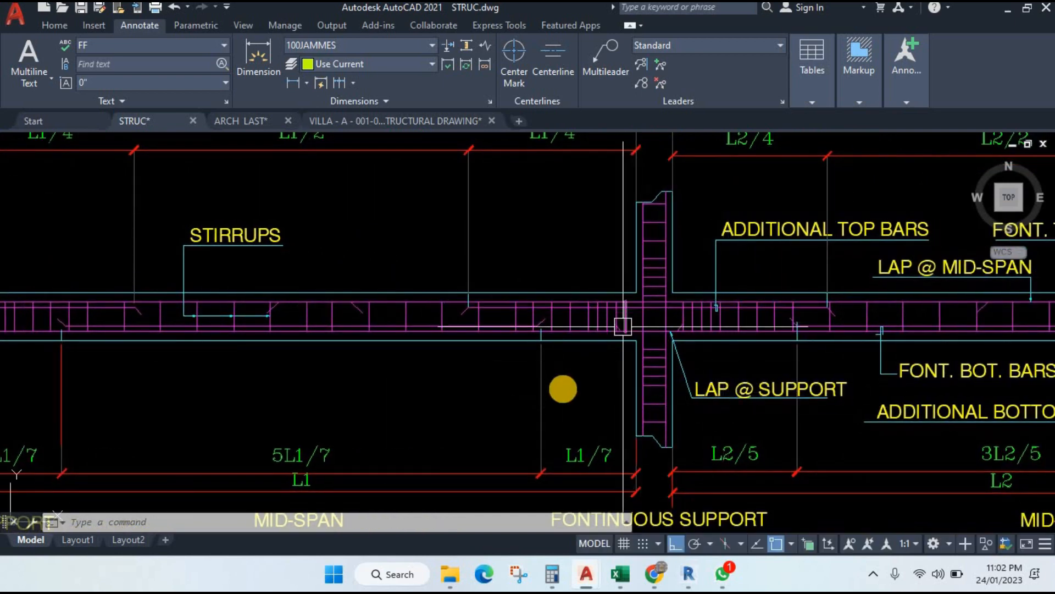
scroll(575, 382, "down", 2)
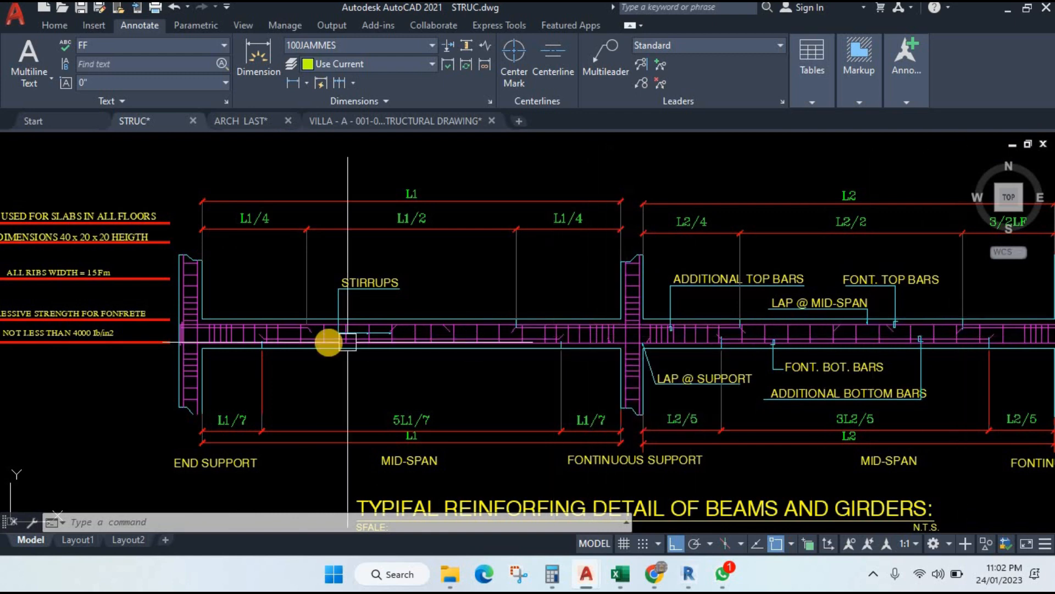
scroll(330, 340, "up", 2)
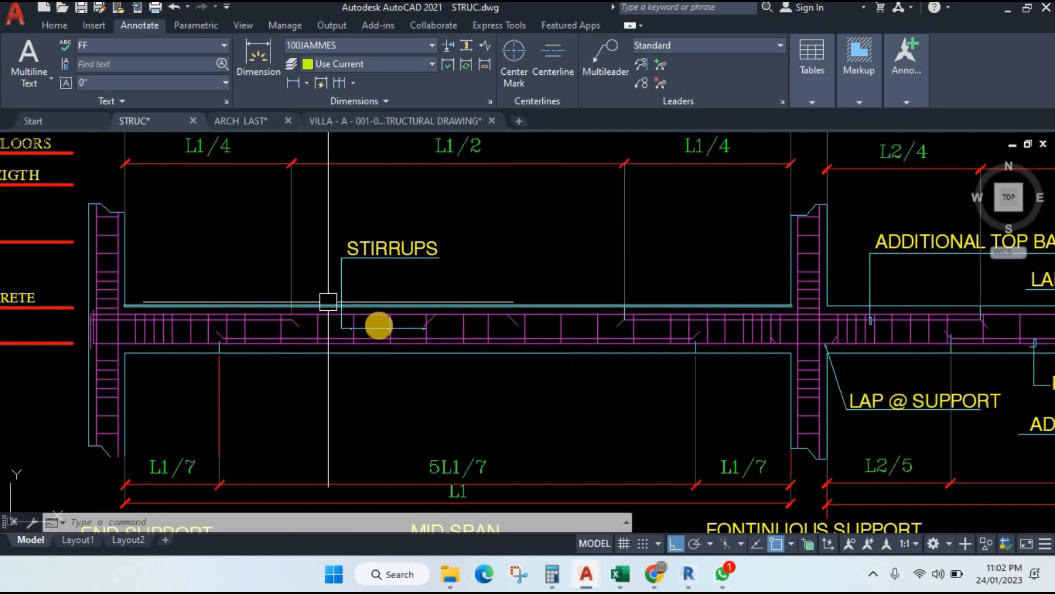
scroll(446, 332, "up", 2)
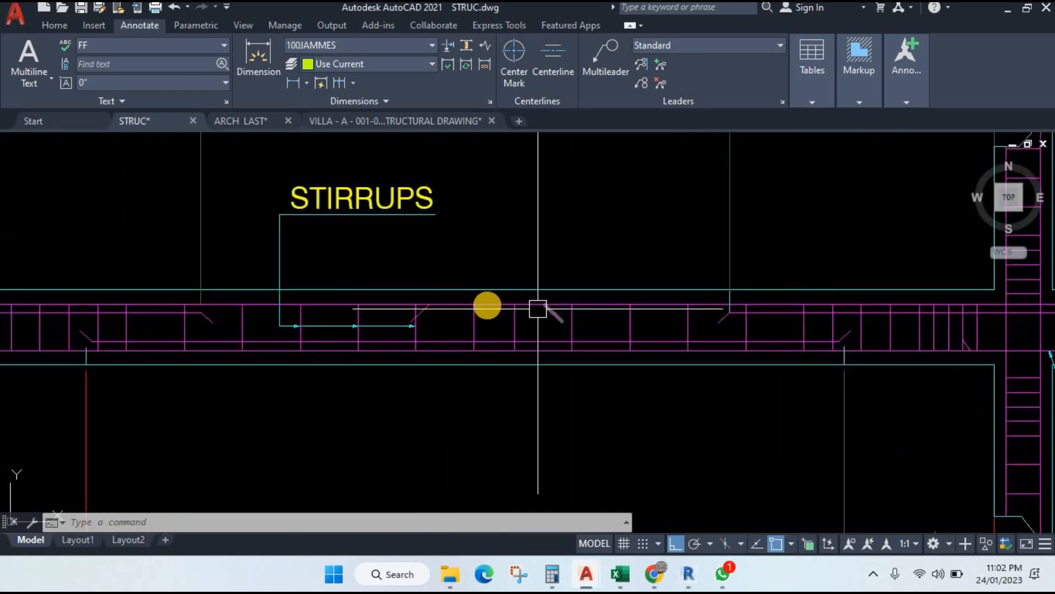
scroll(538, 309, "down", 2)
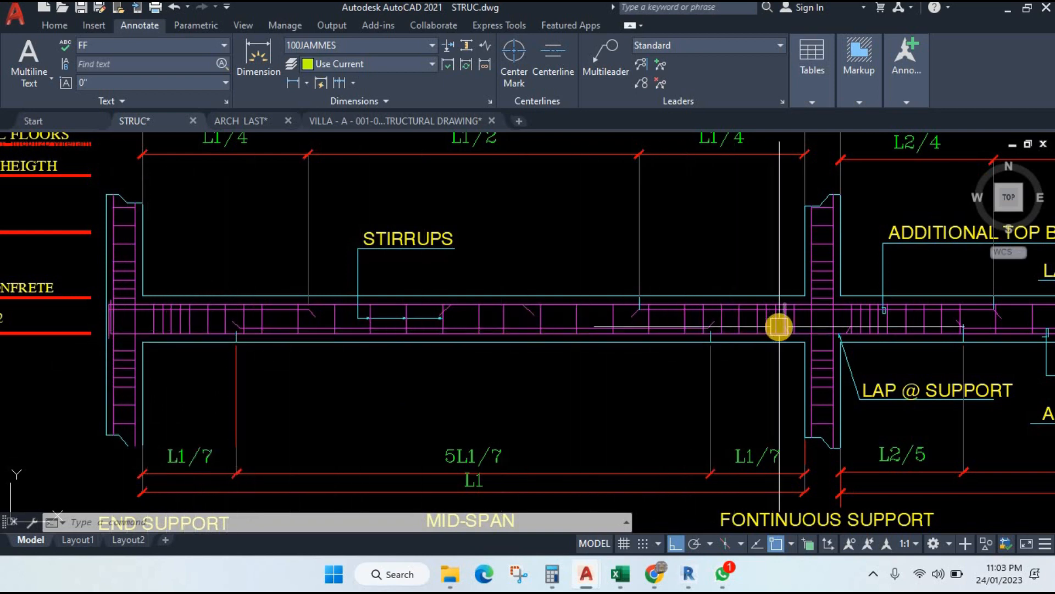
scroll(525, 379, "down", 3)
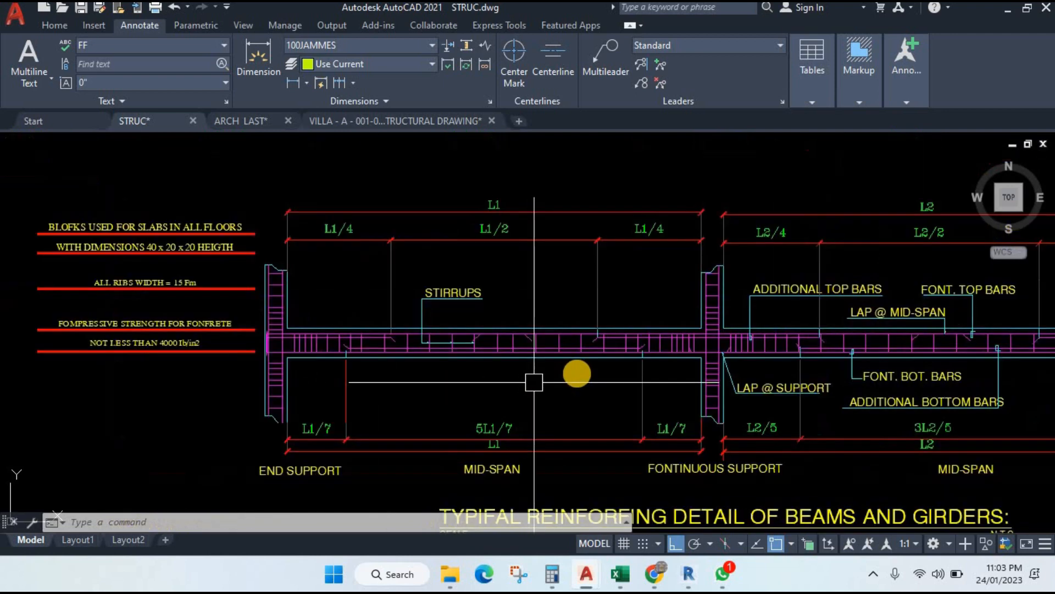
Step: Examine the additional top bars, bottom bars and lap at the continuous support between spans L1 and L2
scroll(843, 381, "up", 2)
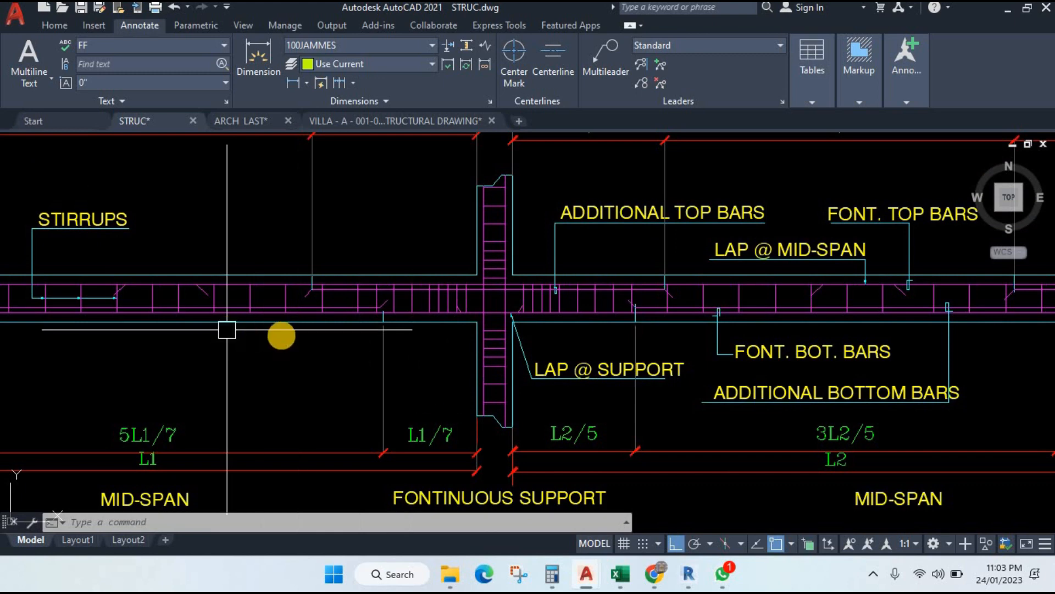
left_click_drag(283, 334, 488, 359)
scroll(379, 357, "up", 2)
scroll(363, 366, "down", 2)
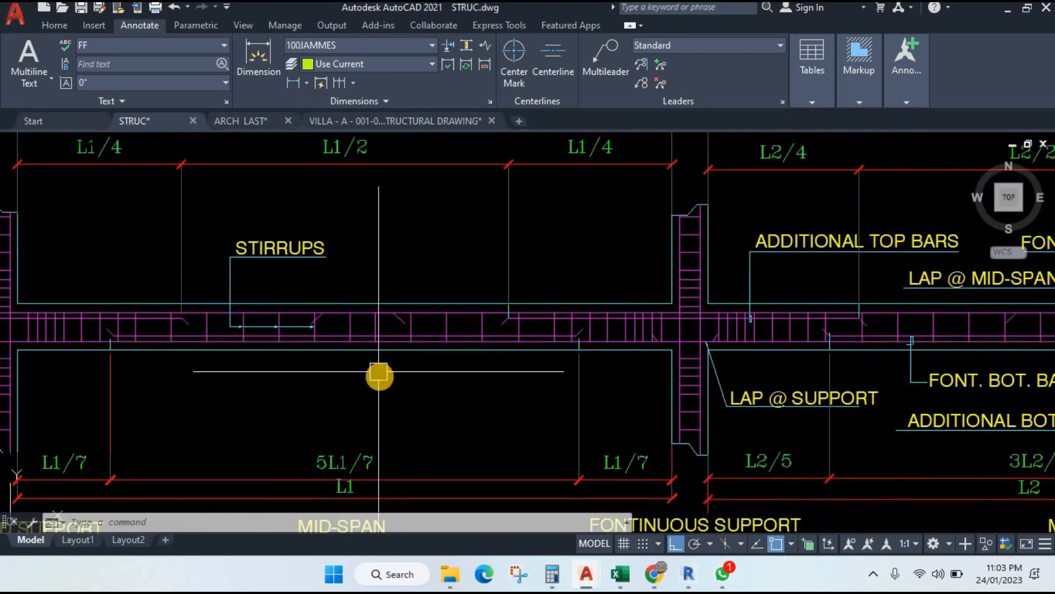
left_click_drag(377, 372, 409, 355)
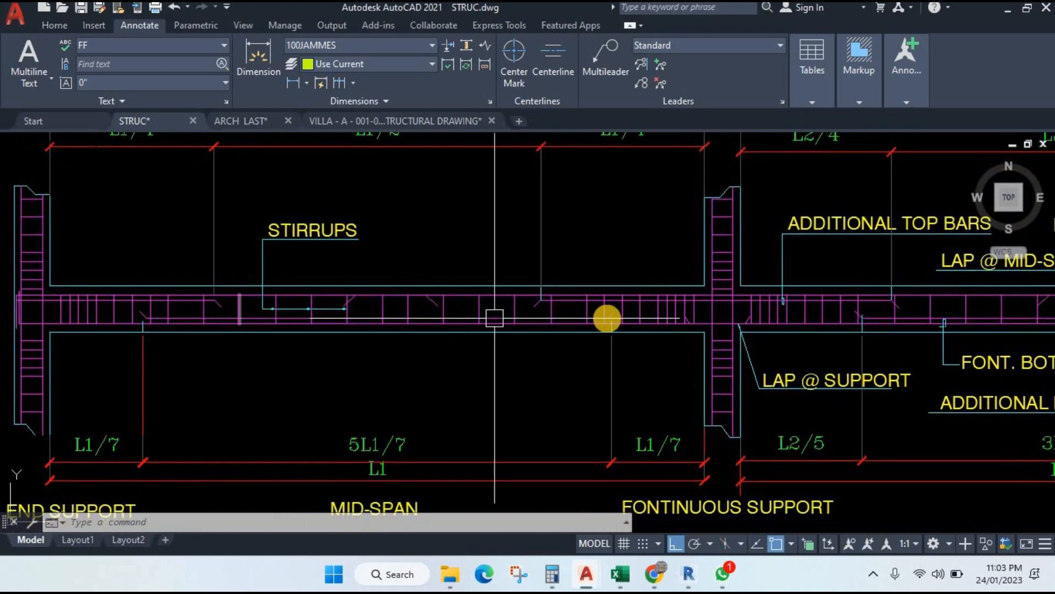
mouse_move(608, 318)
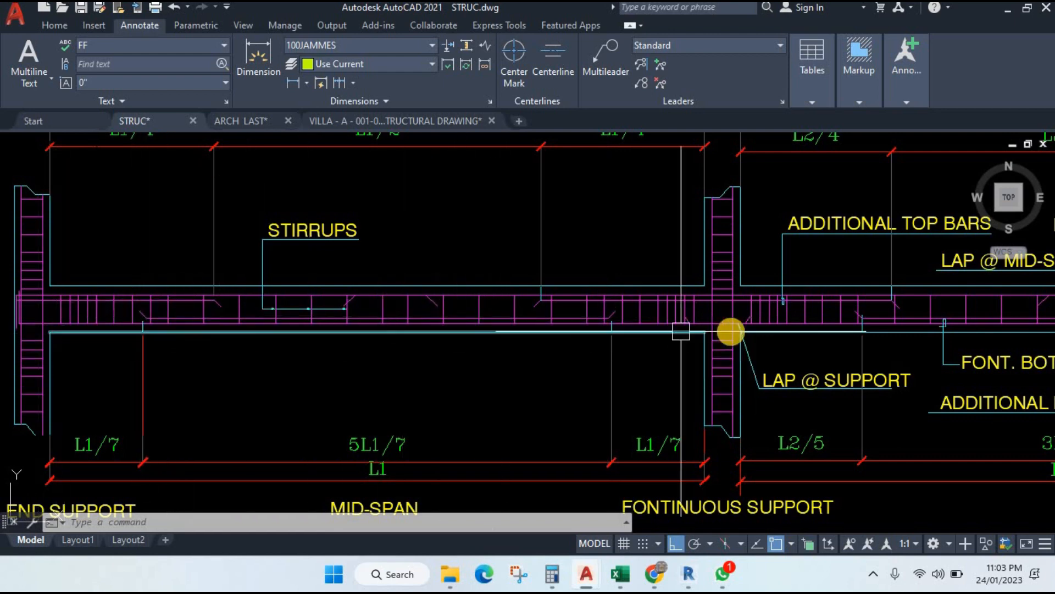
left_click_drag(651, 356, 538, 375)
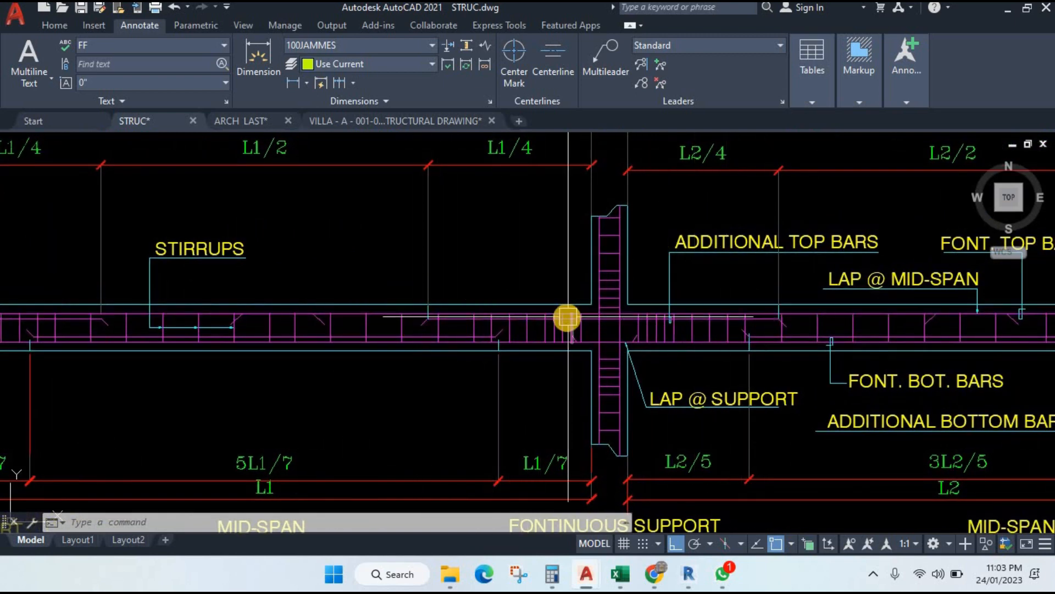
scroll(525, 323, "up", 5)
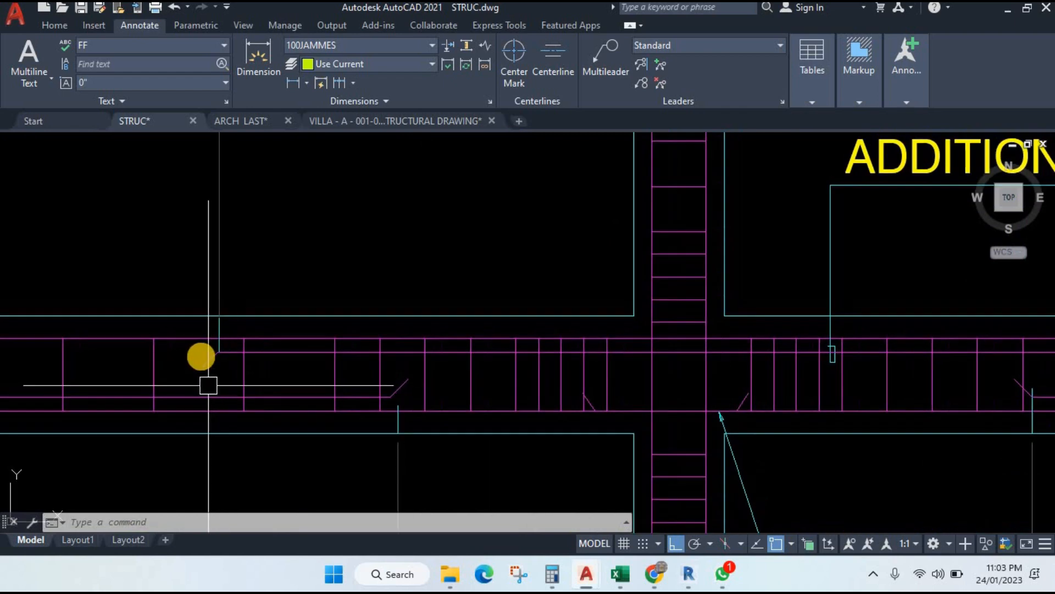
scroll(686, 355, "down", 2)
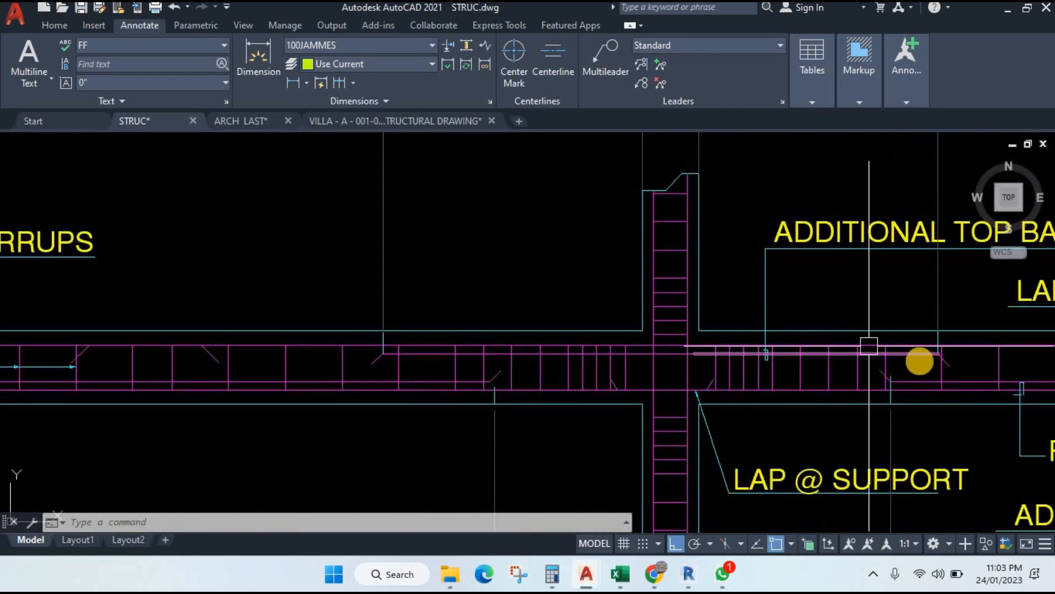
scroll(920, 375, "down", 3)
scroll(604, 407, "up", 2)
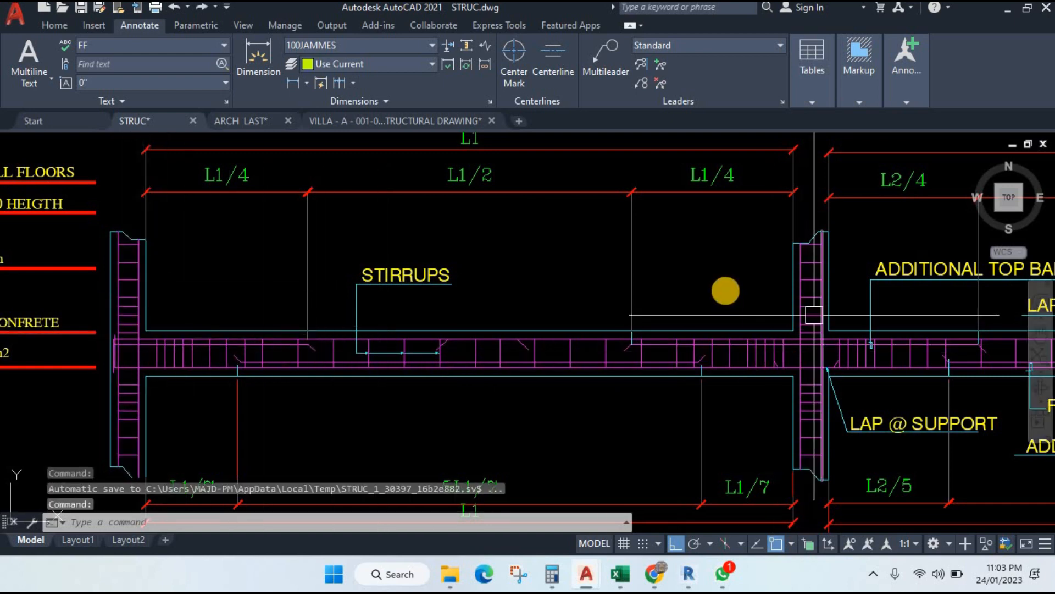
scroll(621, 379, "down", 5)
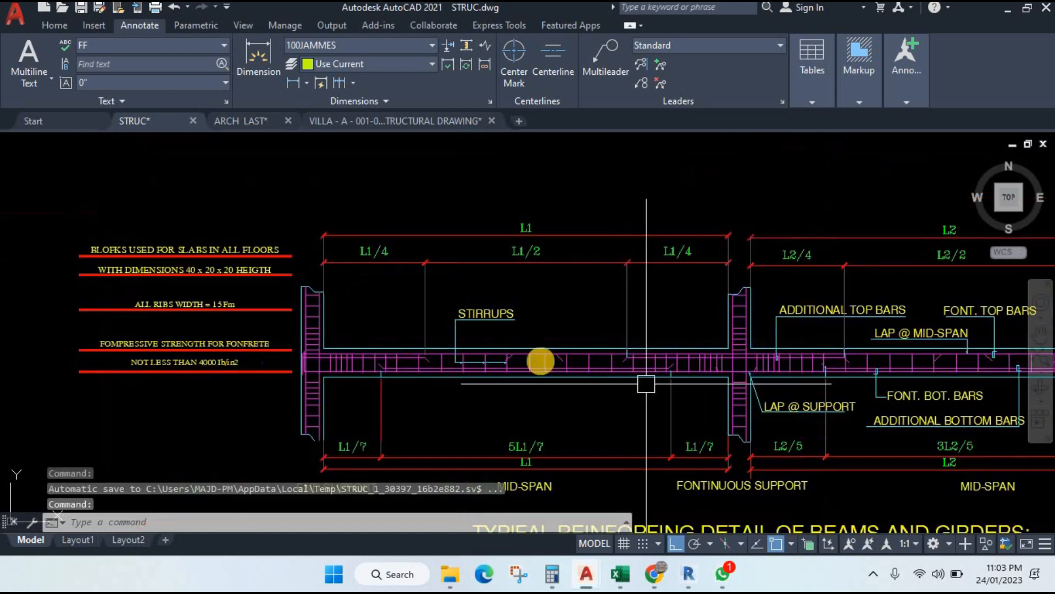
Step: Examine the bottom bars, top bars and stirrups listed in the Schedule of Beams & Ribs
scroll(538, 246, "down", 3)
scroll(538, 246, "down", 2)
left_click_drag(536, 245, 506, 441)
left_click_drag(482, 225, 467, 404)
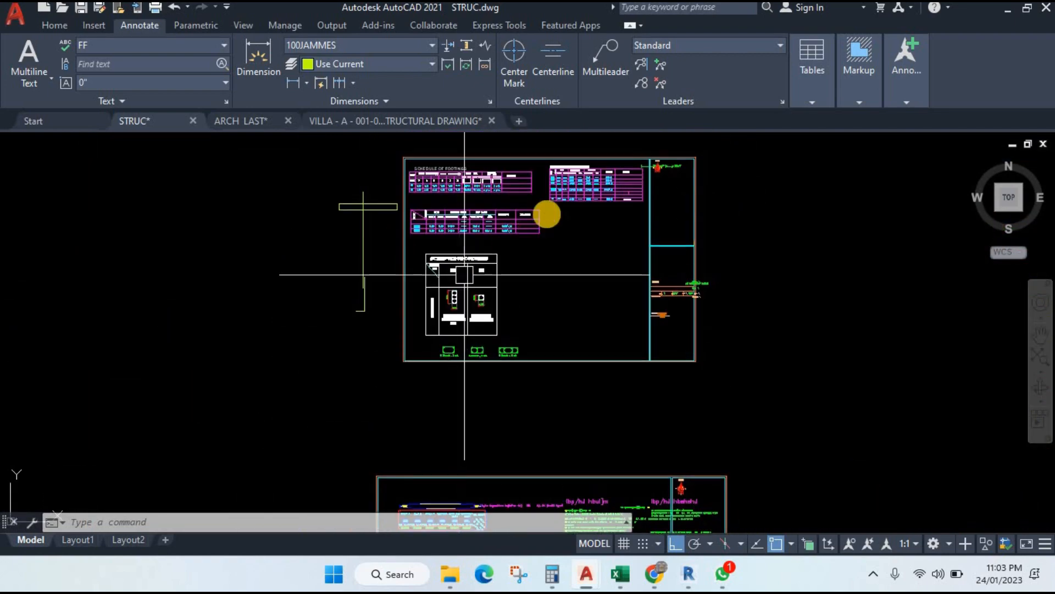
scroll(601, 172, "up", 8)
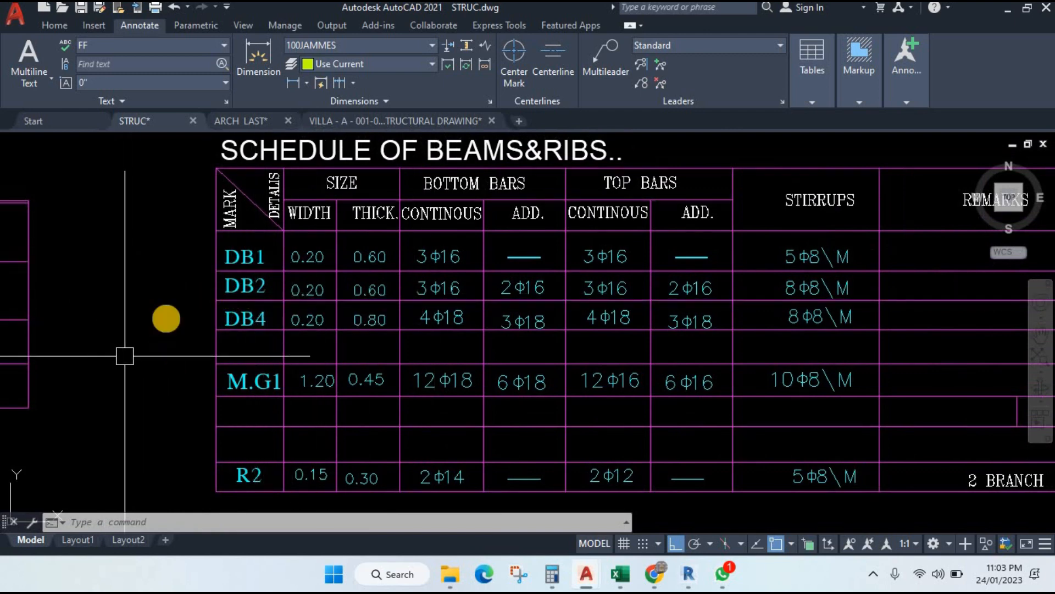
scroll(370, 291, "up", 4)
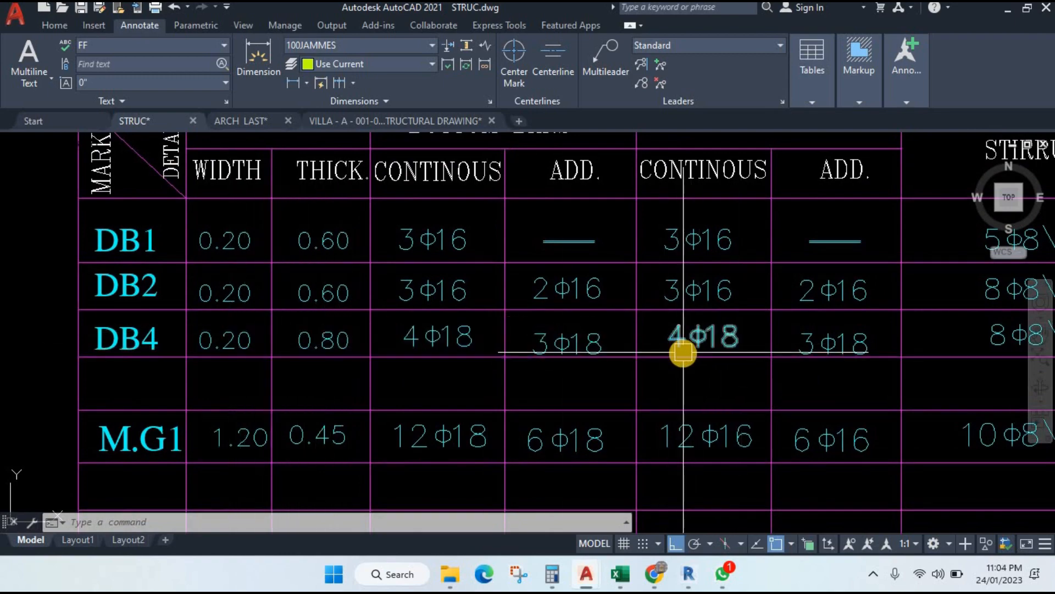
scroll(683, 353, "down", 3)
scroll(550, 340, "up", 3)
scroll(544, 351, "down", 2)
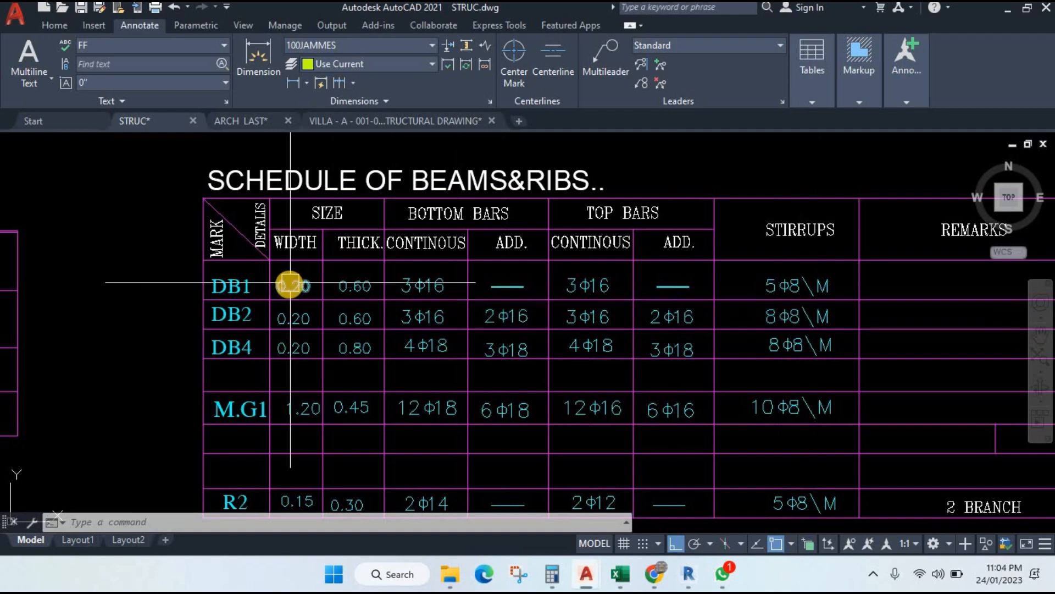
Step: Find the ground beam plan among the drawing sheets and examine the GB1 and GB2 beams around axes 2 and 3
scroll(289, 285, "down", 6)
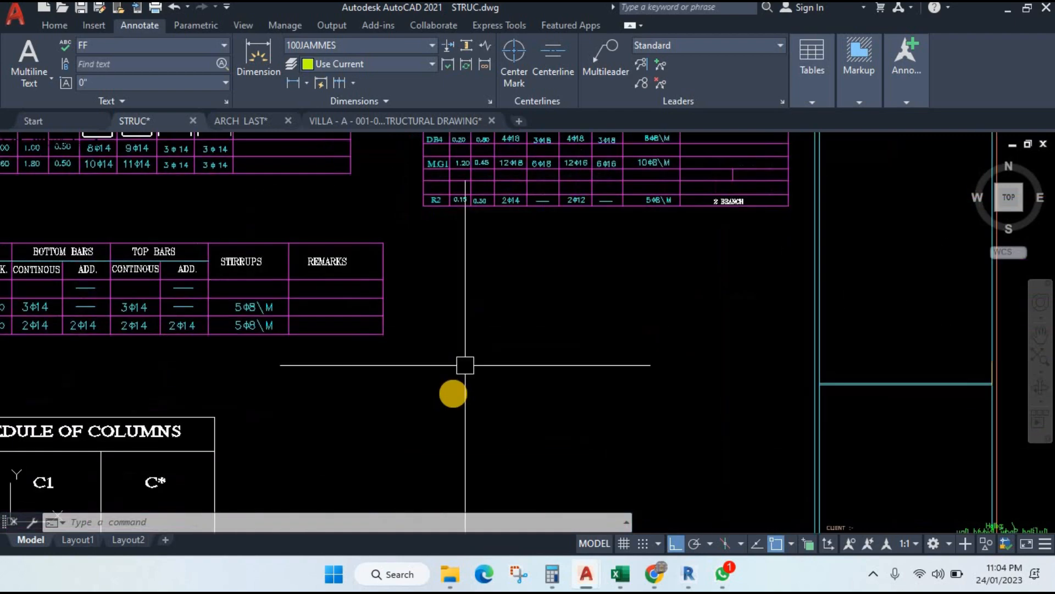
scroll(453, 394, "down", 6)
left_click_drag(490, 406, 490, 202)
left_click_drag(476, 379, 485, 273)
mouse_move(431, 478)
left_mouse_down()
mouse_move(458, 284)
mouse_move(492, 448)
left_mouse_up()
scroll(457, 440, "up", 4)
scroll(414, 448, "down", 6)
left_click_drag(478, 269, 488, 437)
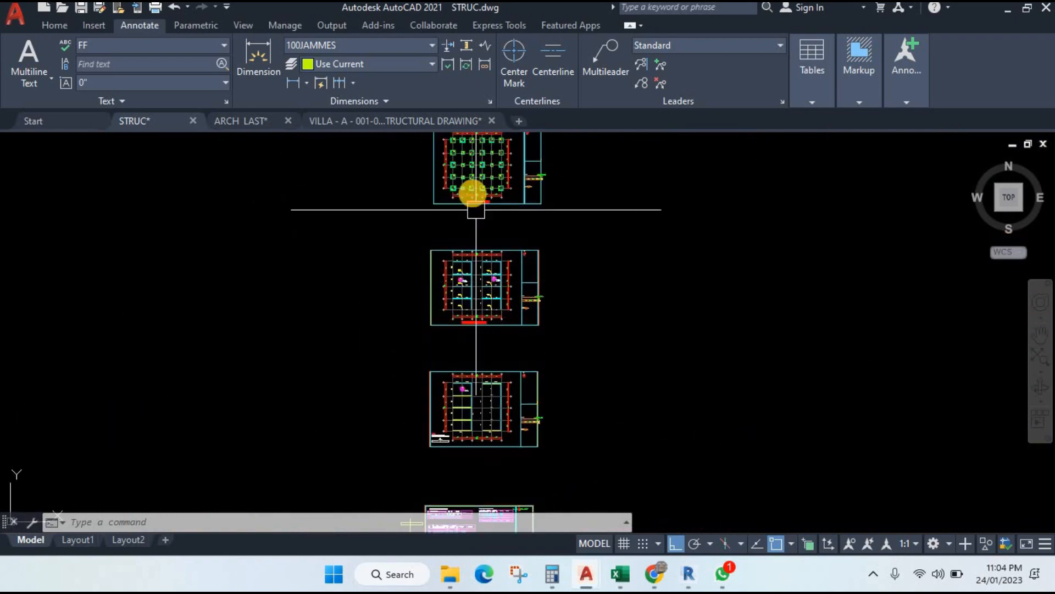
scroll(476, 209, "up", 10)
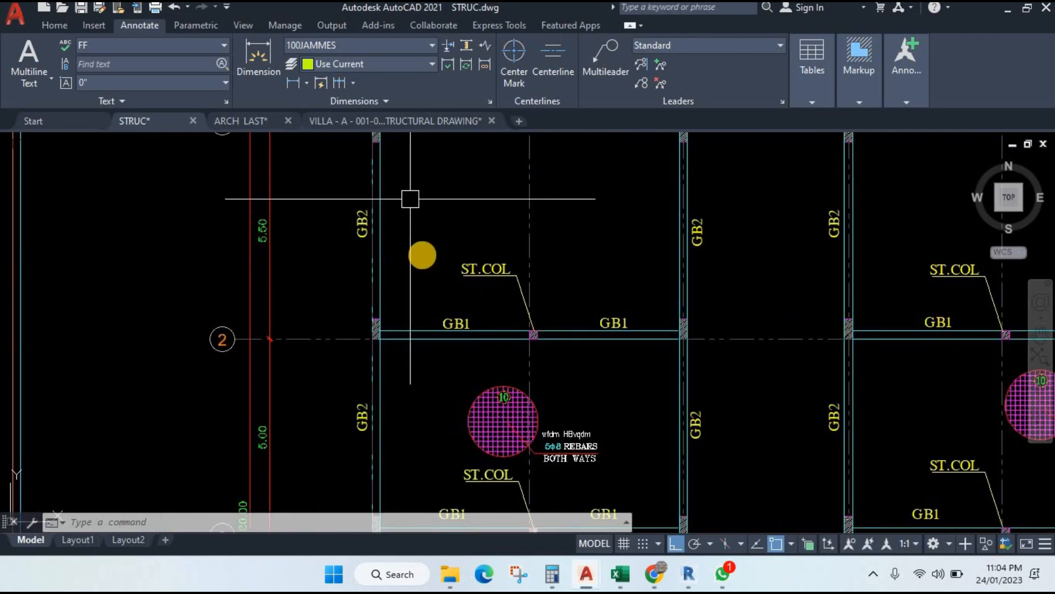
left_click_drag(410, 199, 428, 290)
left_click_drag(428, 382, 424, 243)
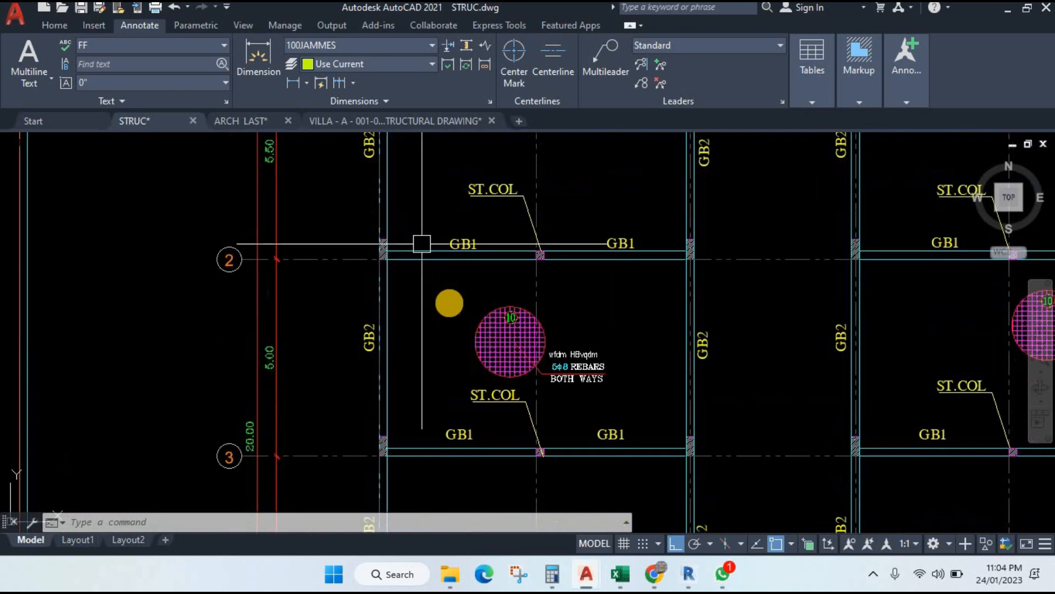
Step: Locate the slab plan with the dropped beams and examine the DB2 and DB1+SP beams between axes 1 and 2
scroll(458, 288, "down", 10)
left_click_drag(508, 416, 464, 215)
scroll(426, 324, "up", 4)
scroll(421, 320, "up", 8)
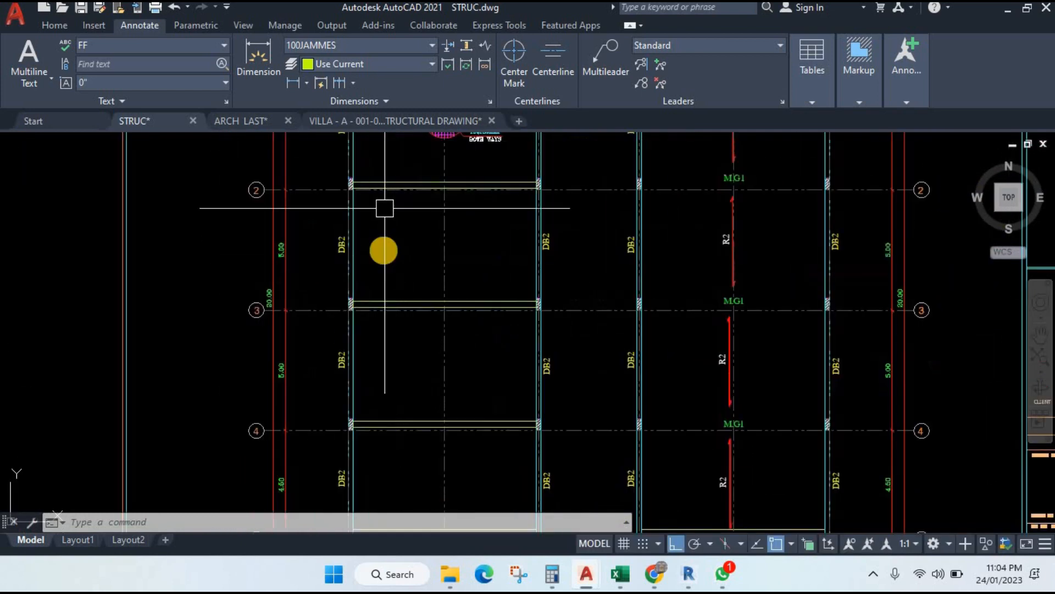
left_click_drag(403, 188, 395, 225)
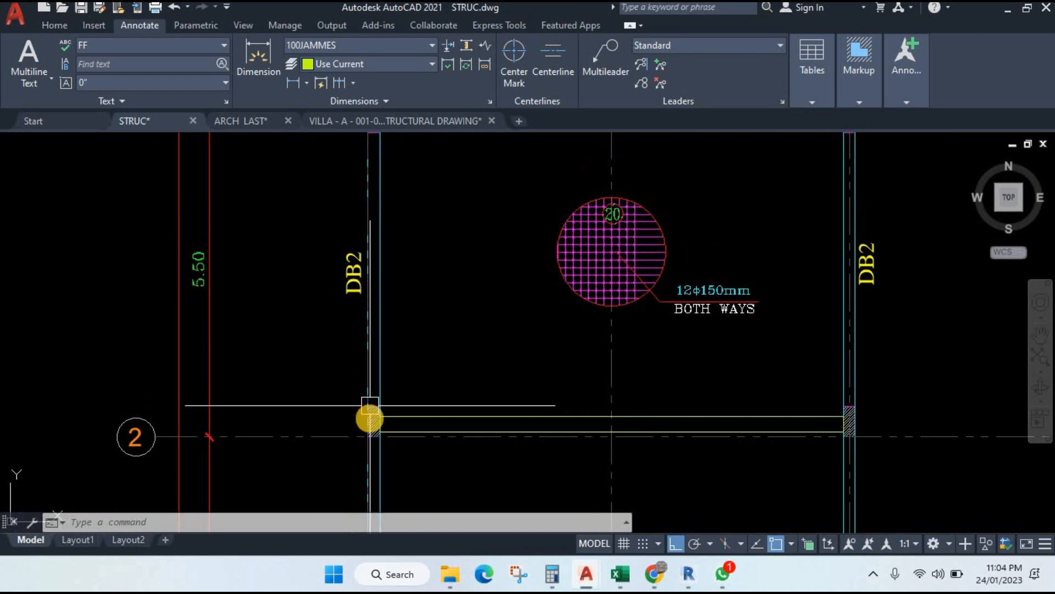
scroll(370, 412, "down", 2)
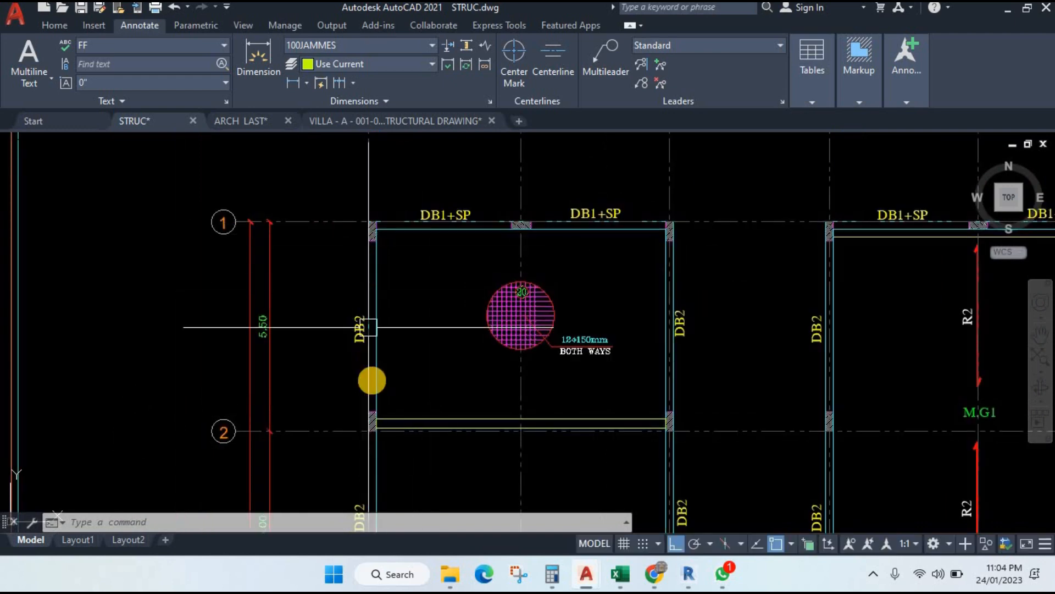
left_click_drag(393, 413, 414, 328)
scroll(409, 323, "down", 2)
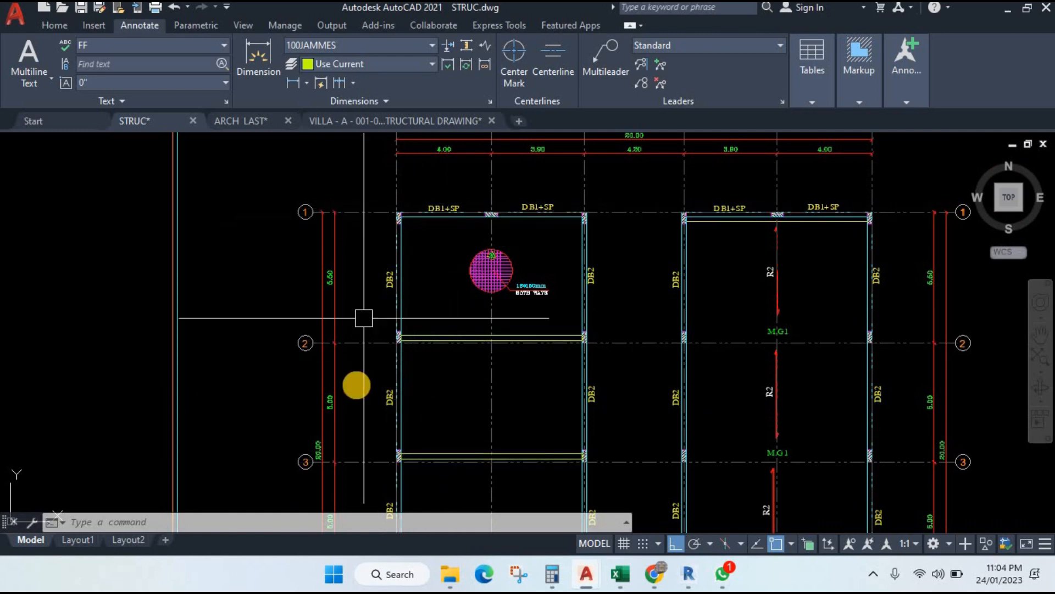
scroll(344, 460, "up", 4)
scroll(344, 438, "down", 4)
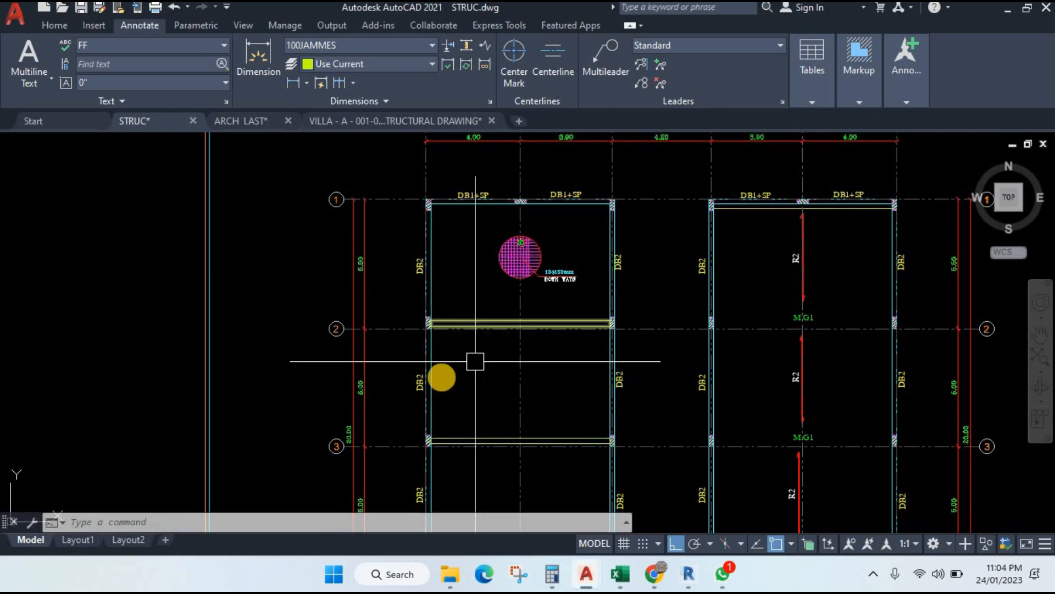
Step: Follow the DB2 beam spans along axes 2 to 5 and view the complete slab beam plan
left_click_drag(468, 385, 474, 271)
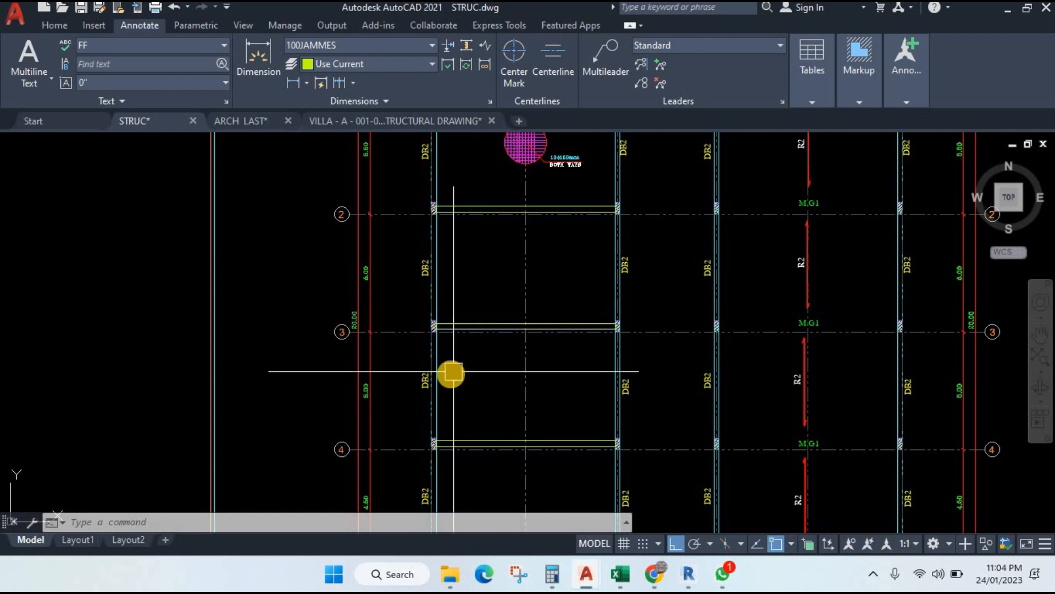
left_click_drag(447, 379, 448, 347)
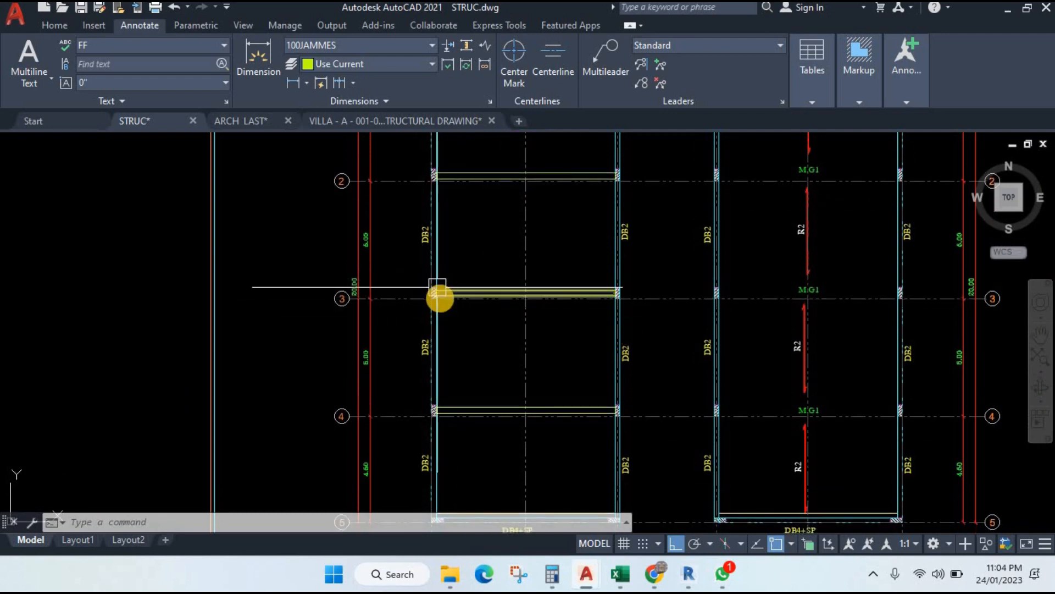
scroll(489, 281, "down", 2)
scroll(494, 281, "down", 2)
scroll(509, 297, "up", 2)
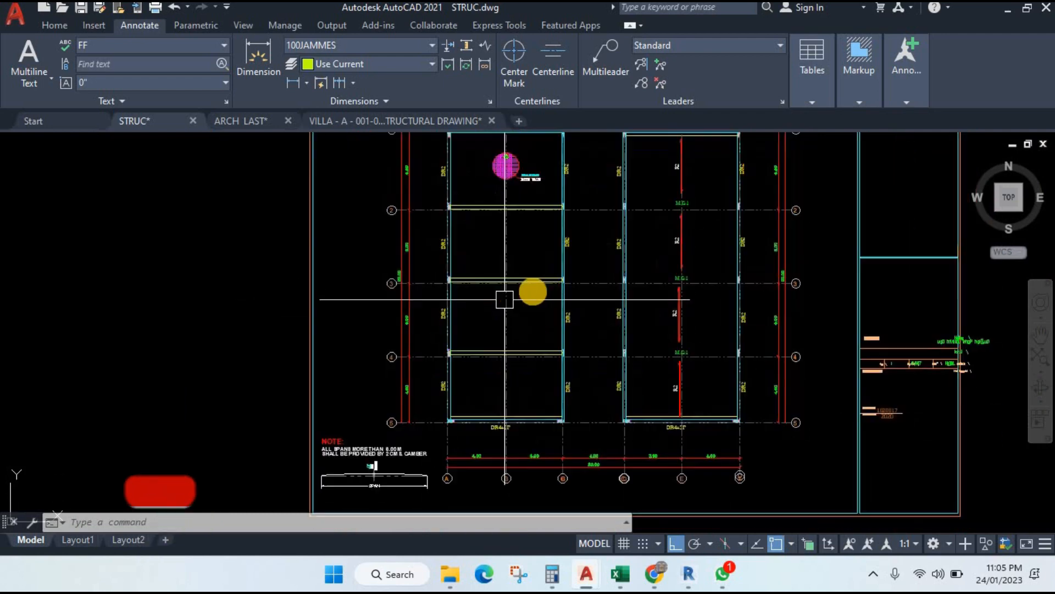
left_click_drag(558, 291, 511, 329)
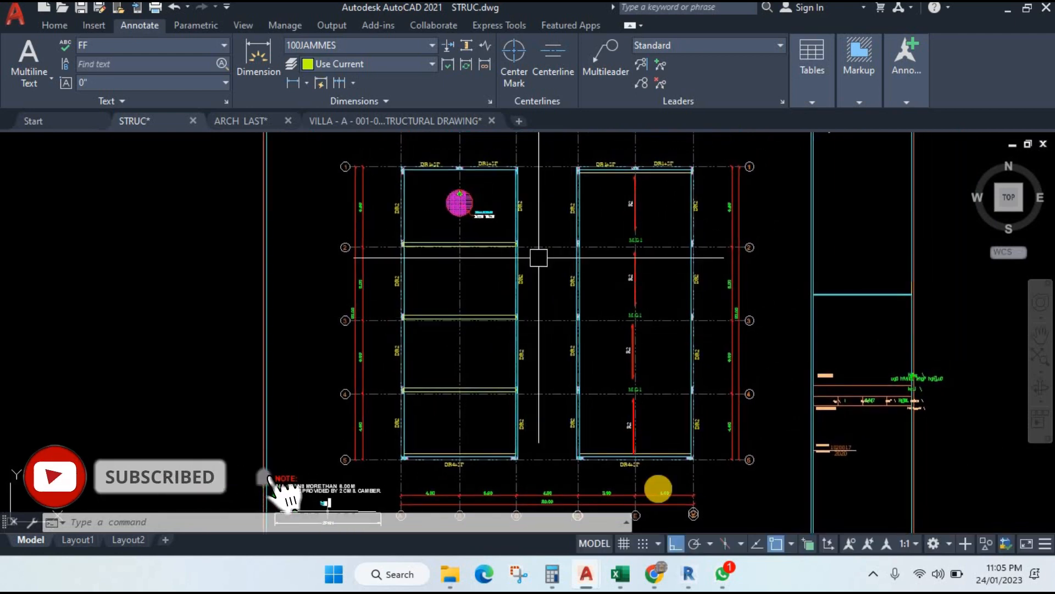
Step: Switch to the bar bending schedule workbook in Excel, check the GB sheet and open the D-Beam sheet
left_click(619, 585)
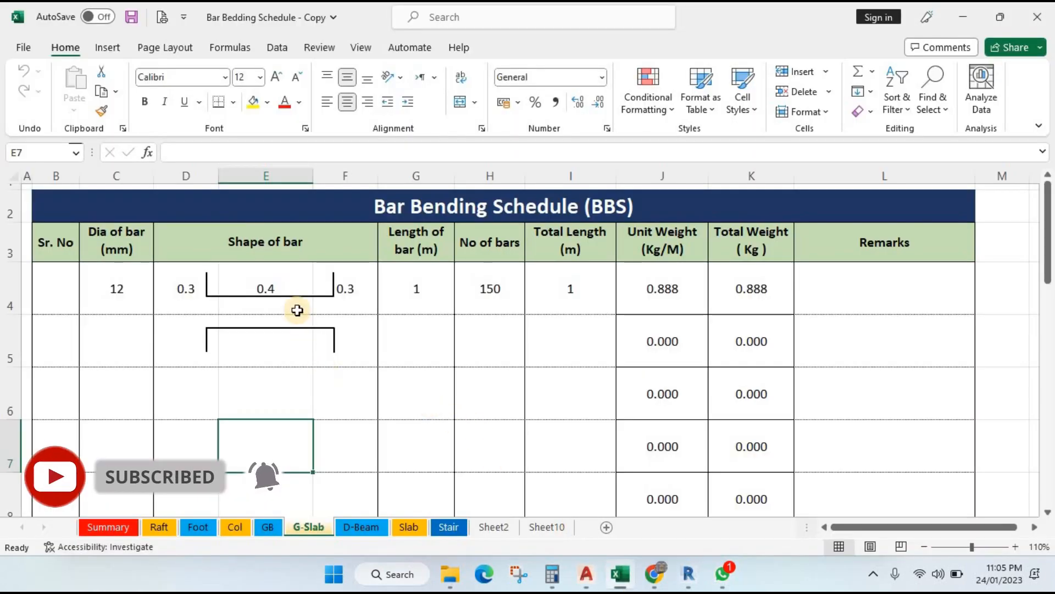
left_click(496, 347)
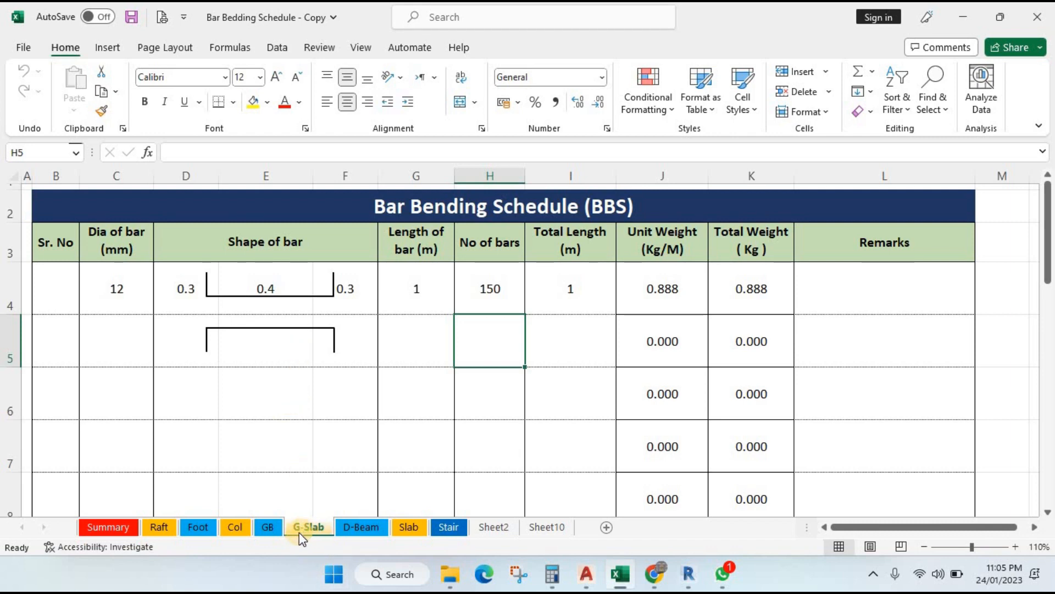
left_click(268, 527)
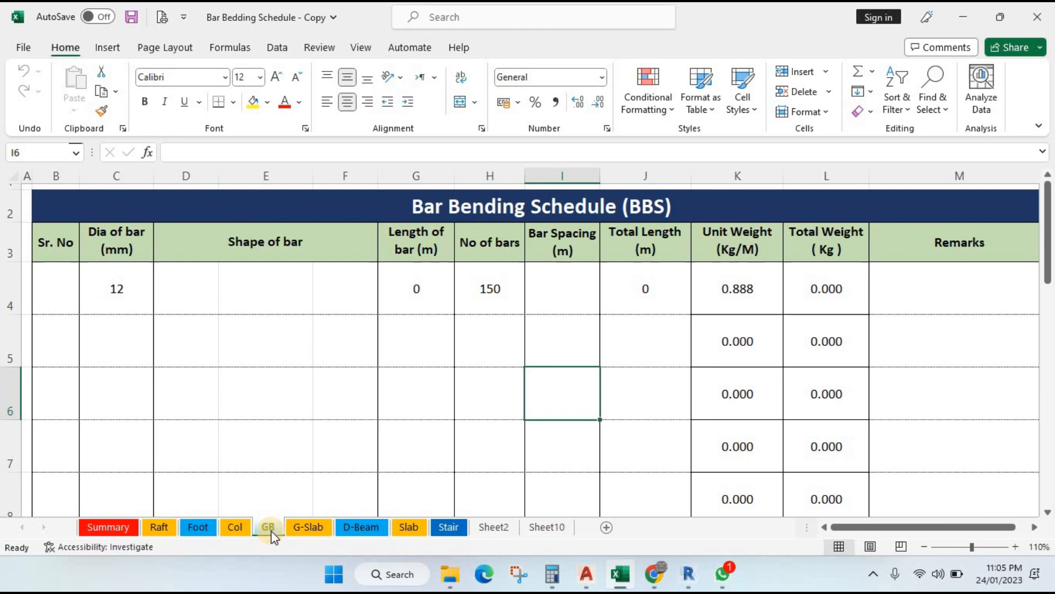
left_click(360, 528)
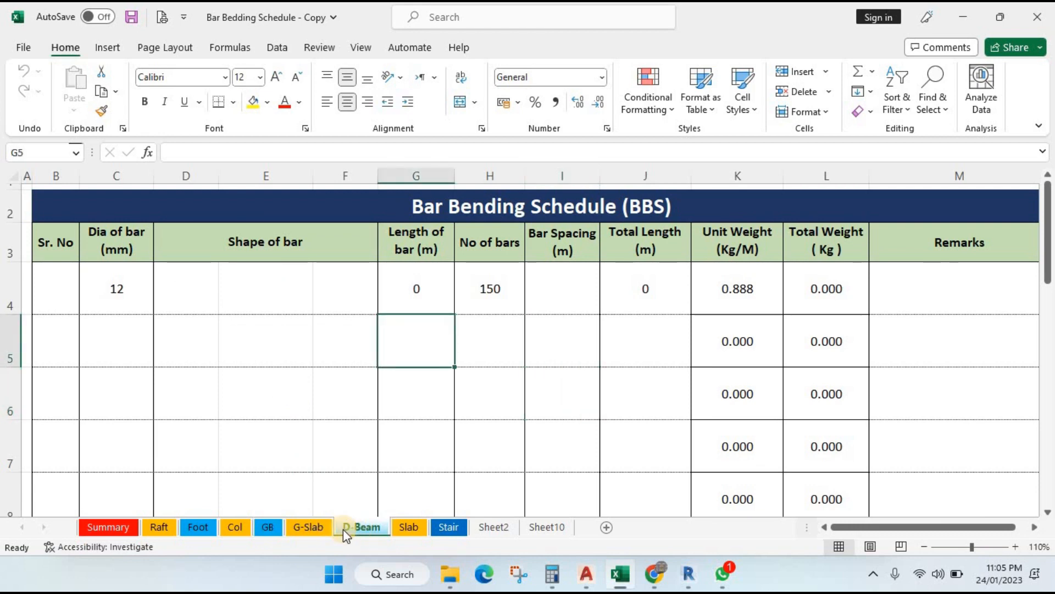
left_click(268, 413)
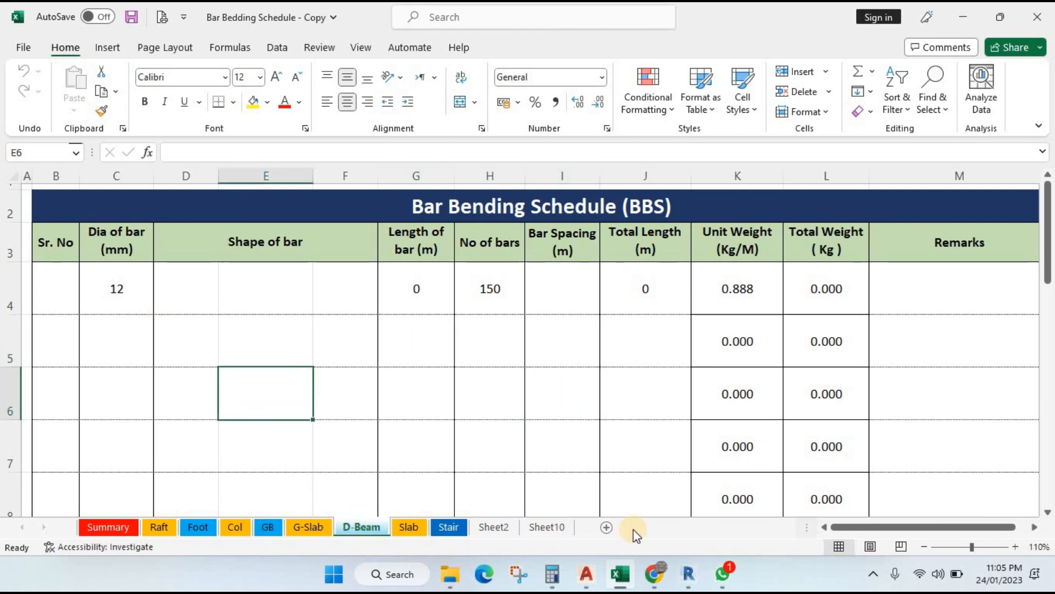
Step: Return to the STRUC drawing in AutoCAD and read the DB2 row in the Schedule of Beams & Ribs
left_click(586, 574)
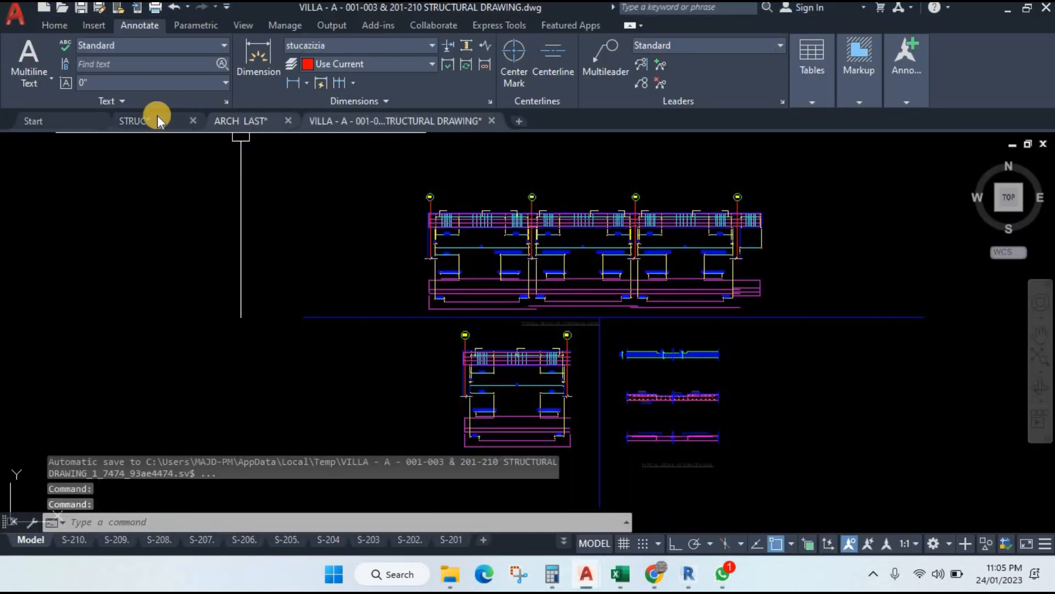
left_click(144, 121)
scroll(405, 308, "down", 5)
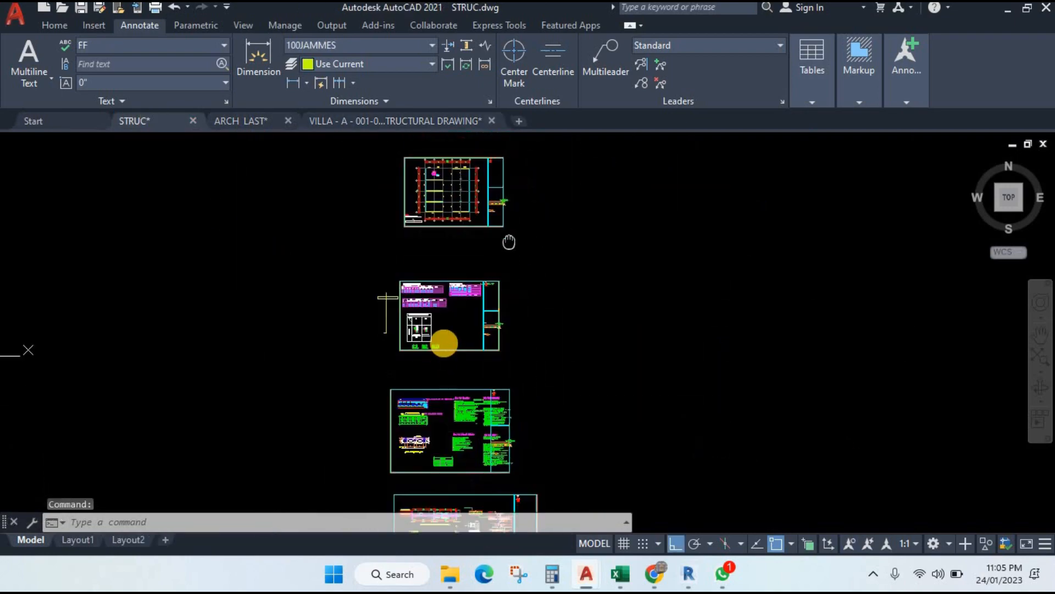
scroll(444, 343, "up", 6)
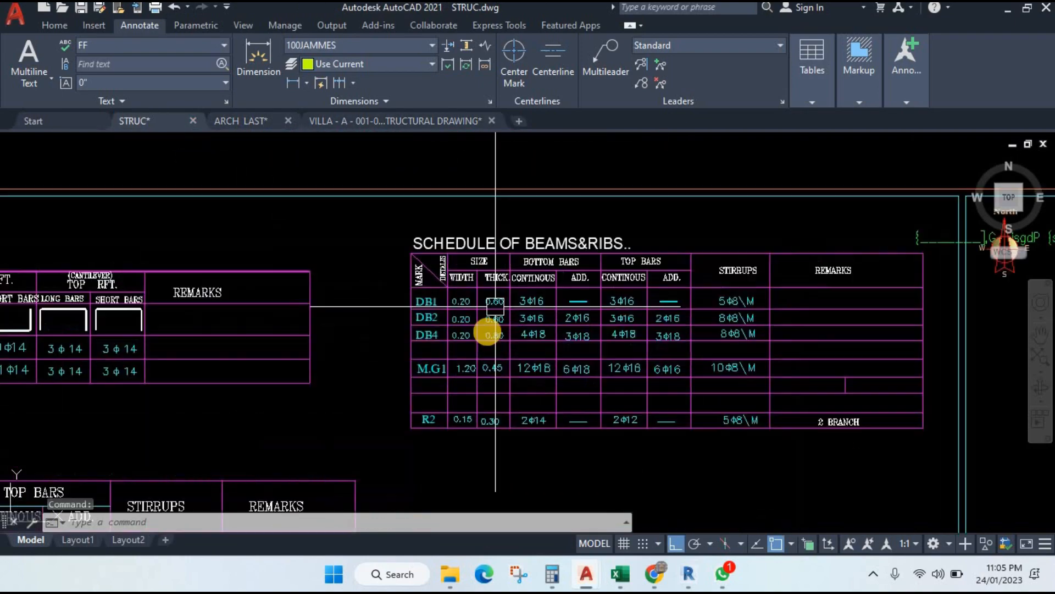
scroll(496, 306, "up", 2)
scroll(417, 363, "down", 6)
mouse_move(390, 379)
left_mouse_down()
mouse_move(429, 245)
mouse_move(427, 264)
left_mouse_up()
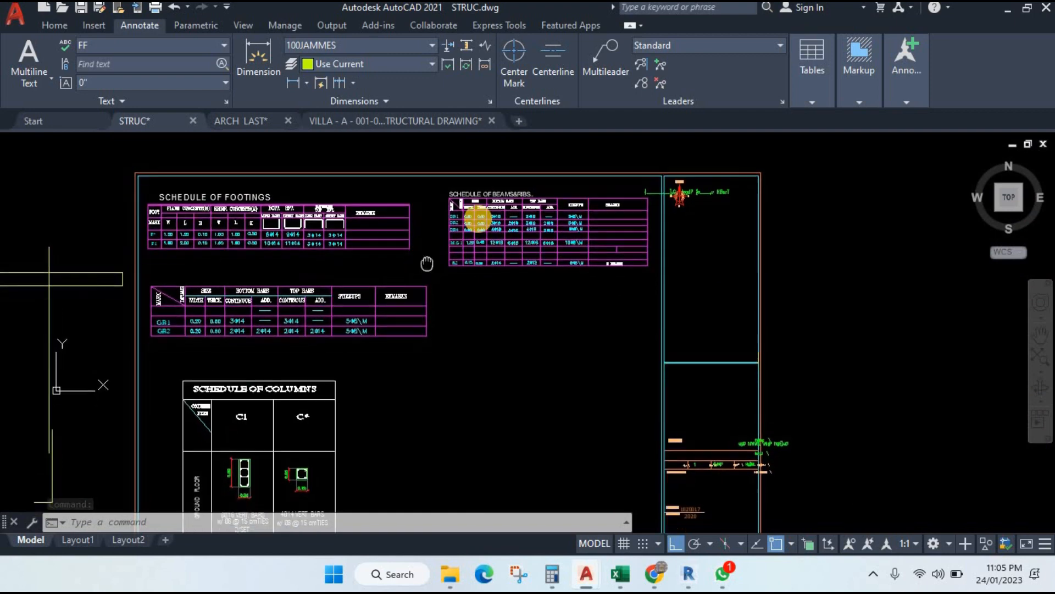
scroll(472, 220, "up", 7)
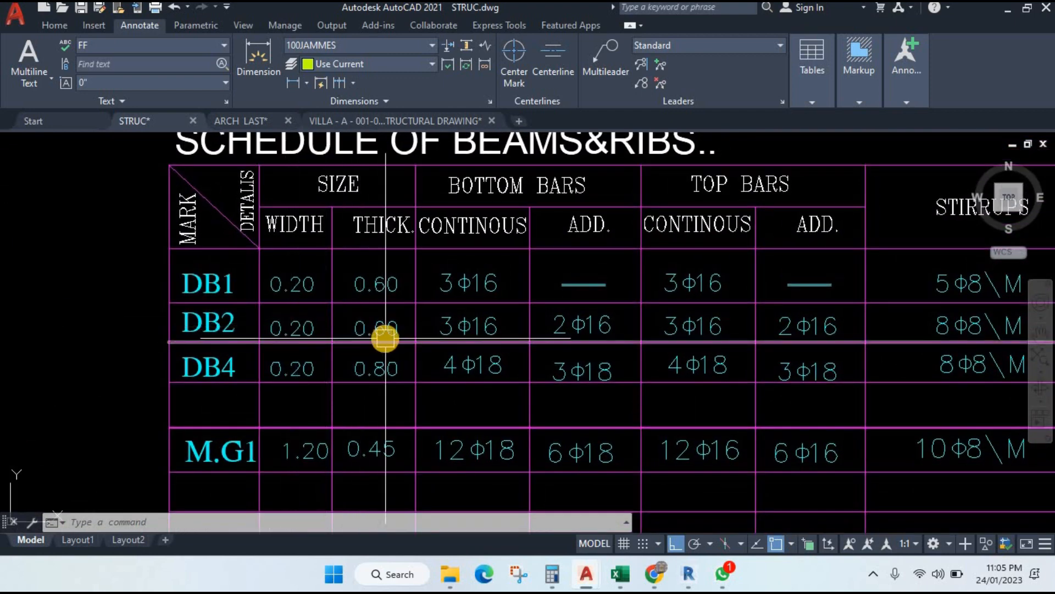
Step: Switch to Excel and enter DB2 in the Remarks cell M4 of the D-Beam sheet, aligned to the middle
left_click(620, 574)
left_click(969, 294)
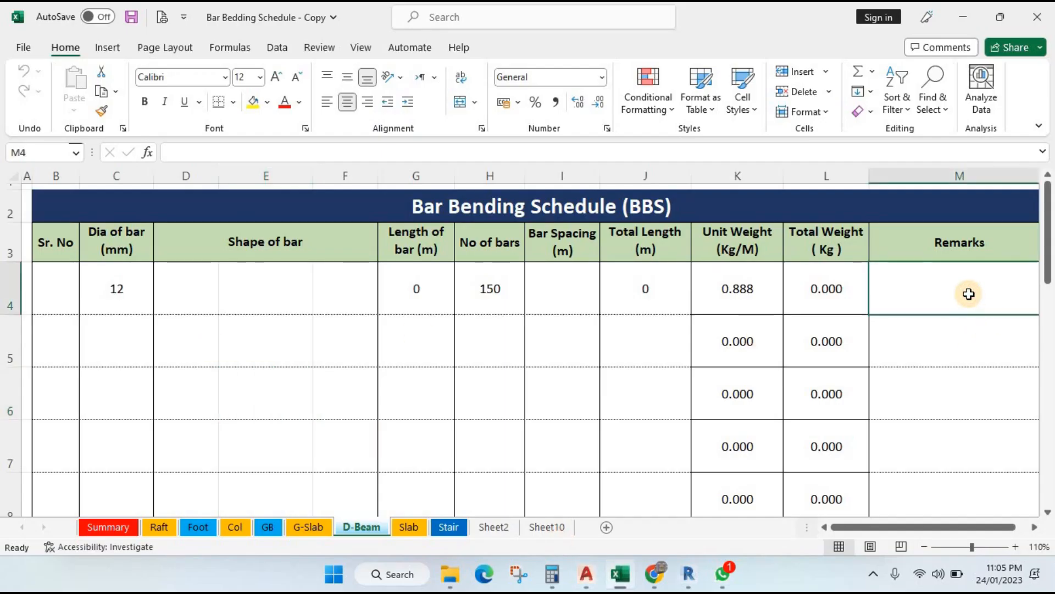
type("DB2")
key("Return")
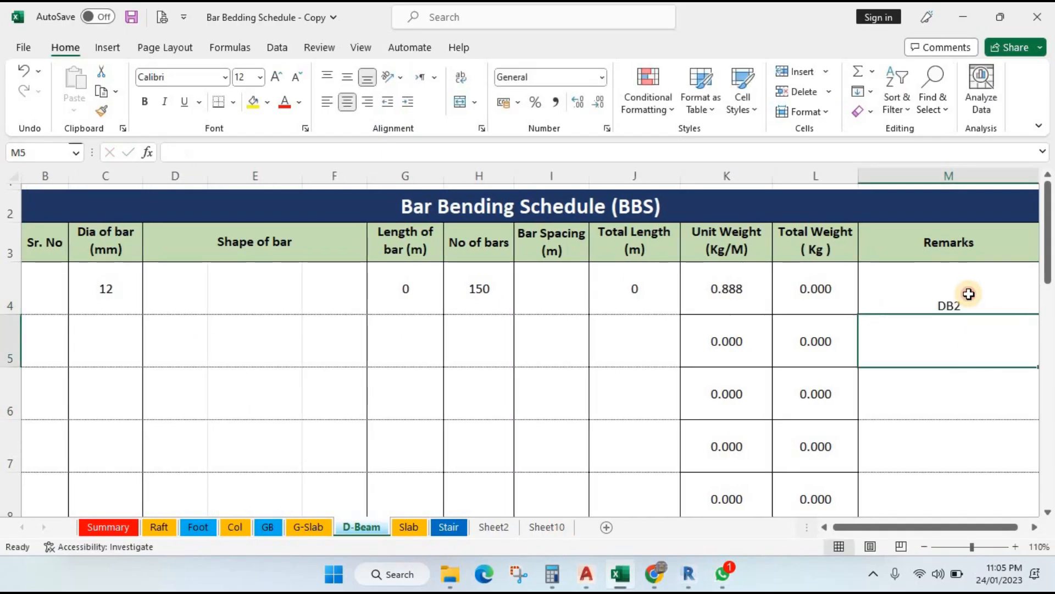
left_click(969, 294)
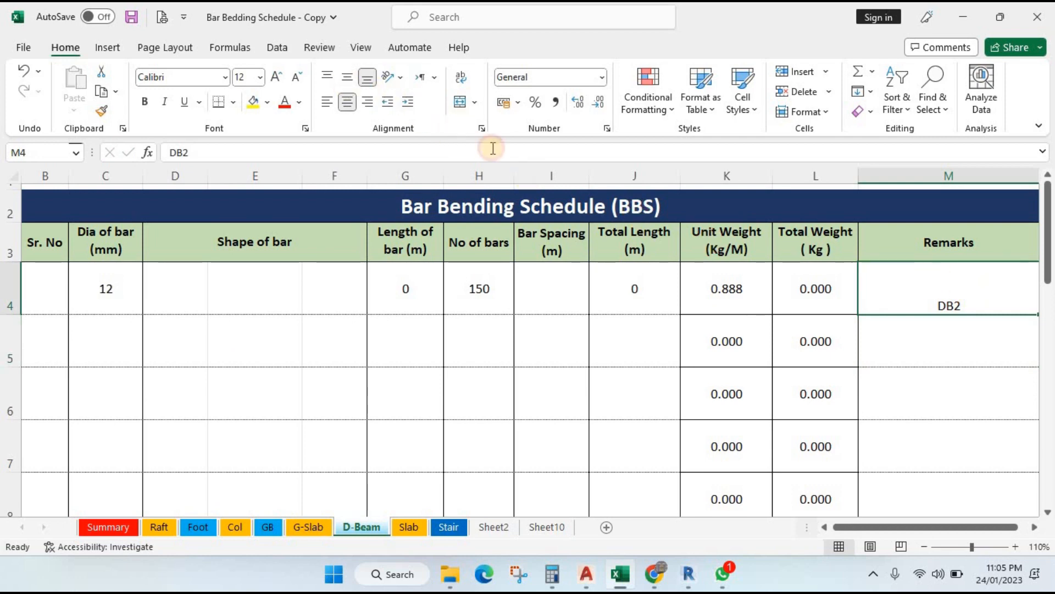
Step: Check the G-Slab and Foot sheets for the numbering format and enter serial number 1 in cell B4 of the D-Beam sheet
left_click(57, 290)
left_click_drag(866, 529, 840, 529)
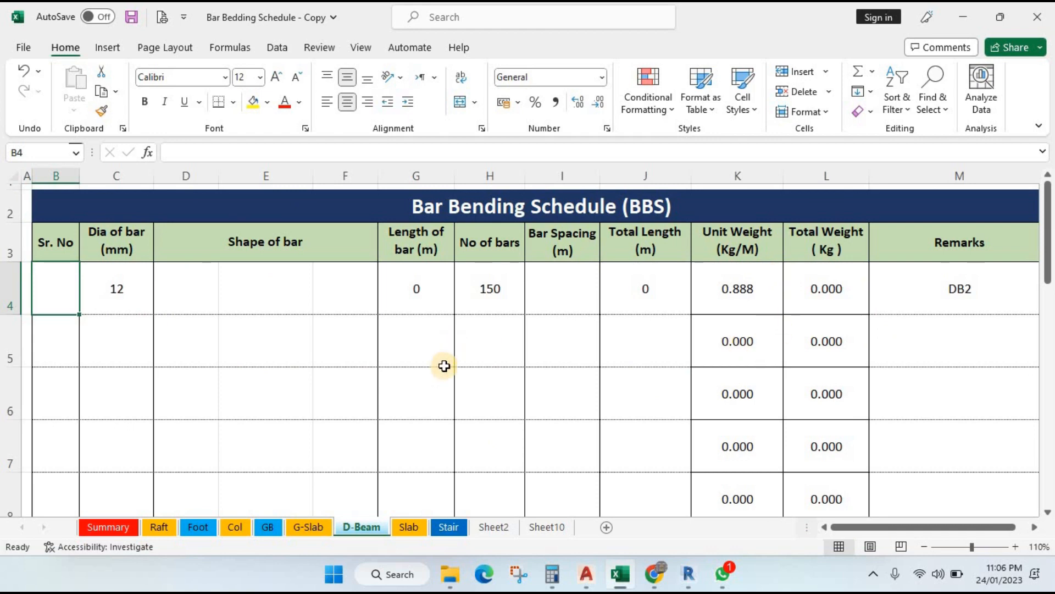
left_click(307, 529)
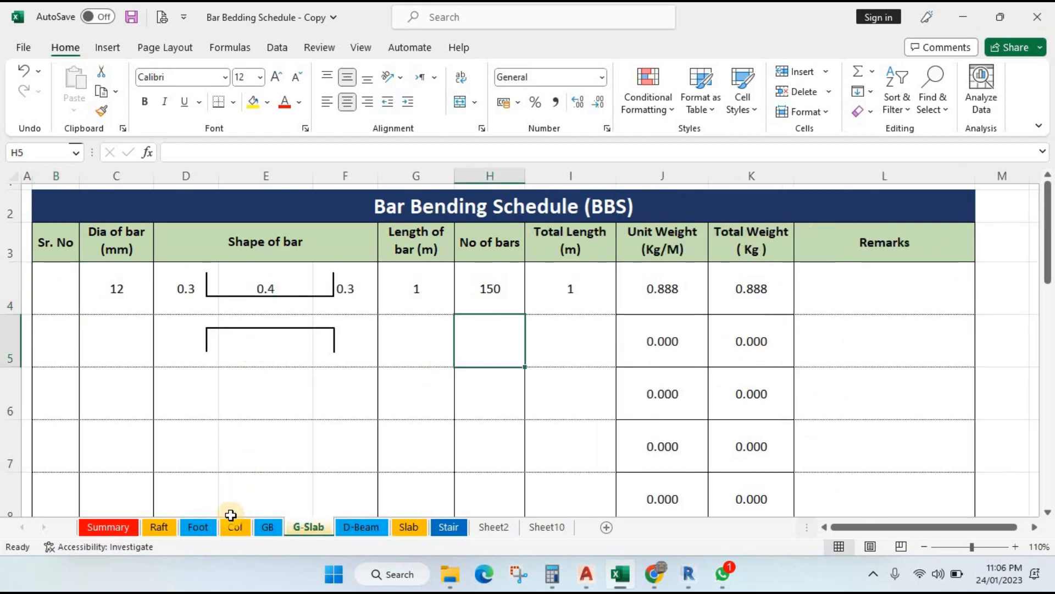
left_click(198, 526)
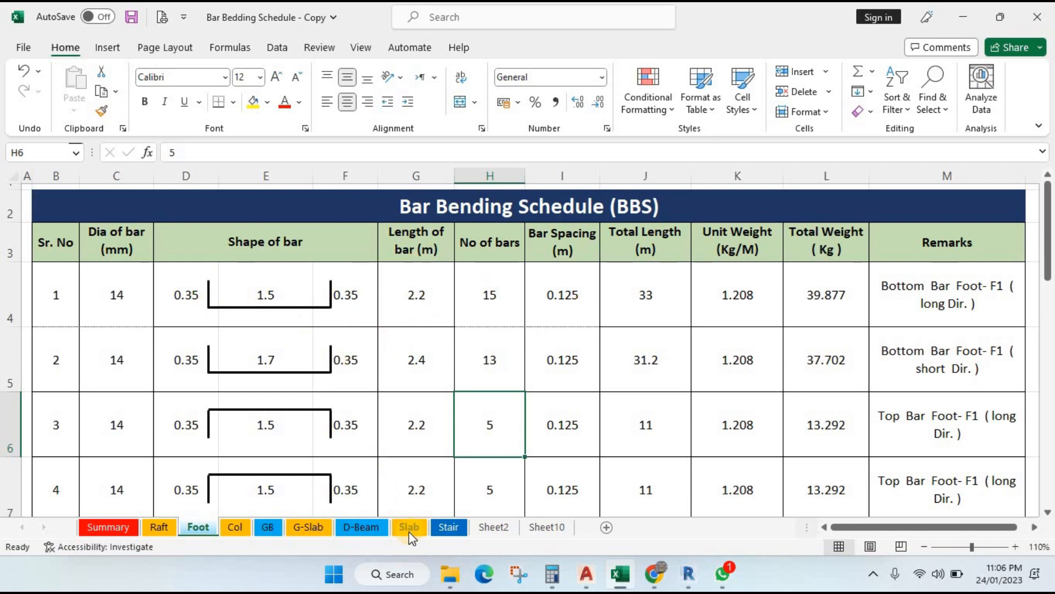
left_click(363, 529)
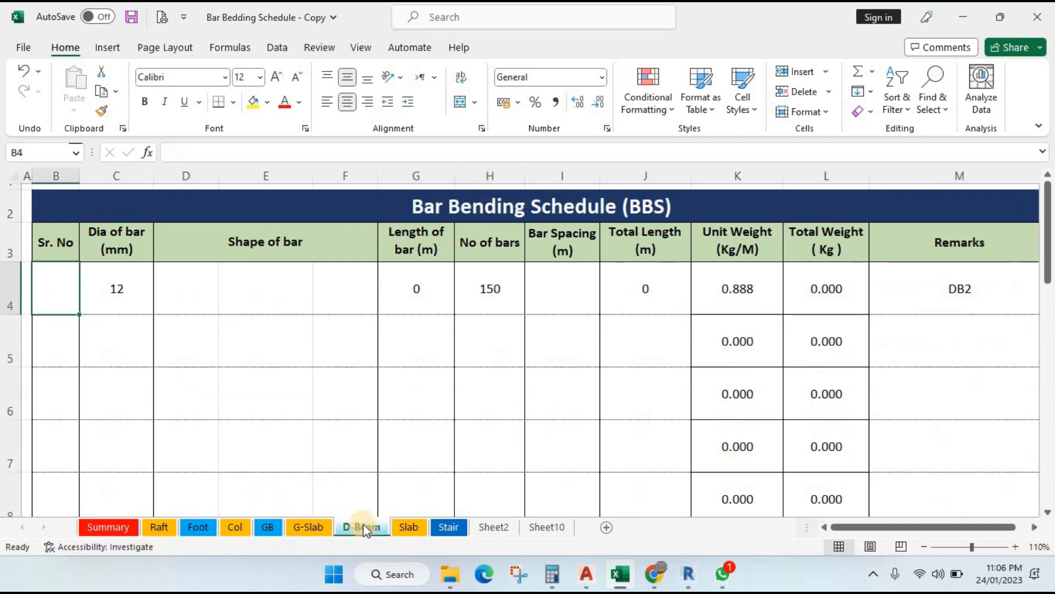
type("1")
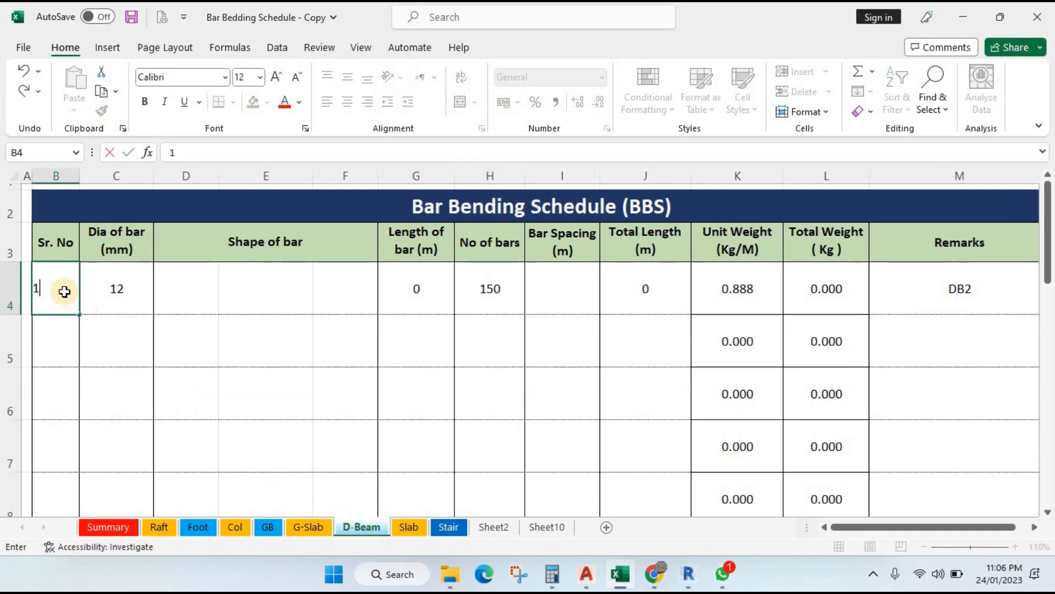
key("Return")
Step: Extend the remark in cell M4 to "DB2 - Bottom Bar"
left_click(118, 289)
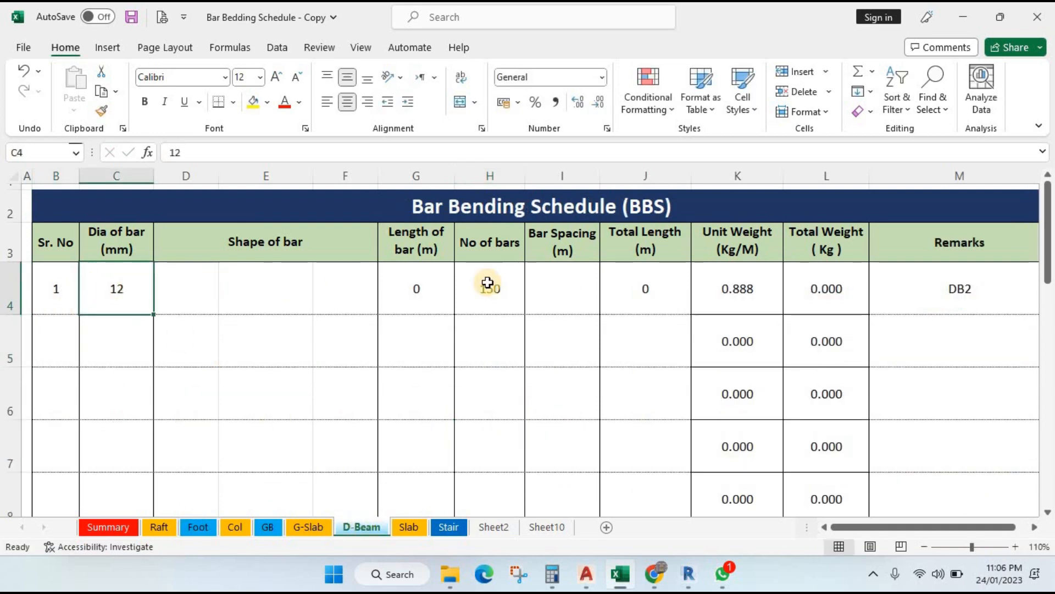
double_click(957, 287)
left_click(54, 308)
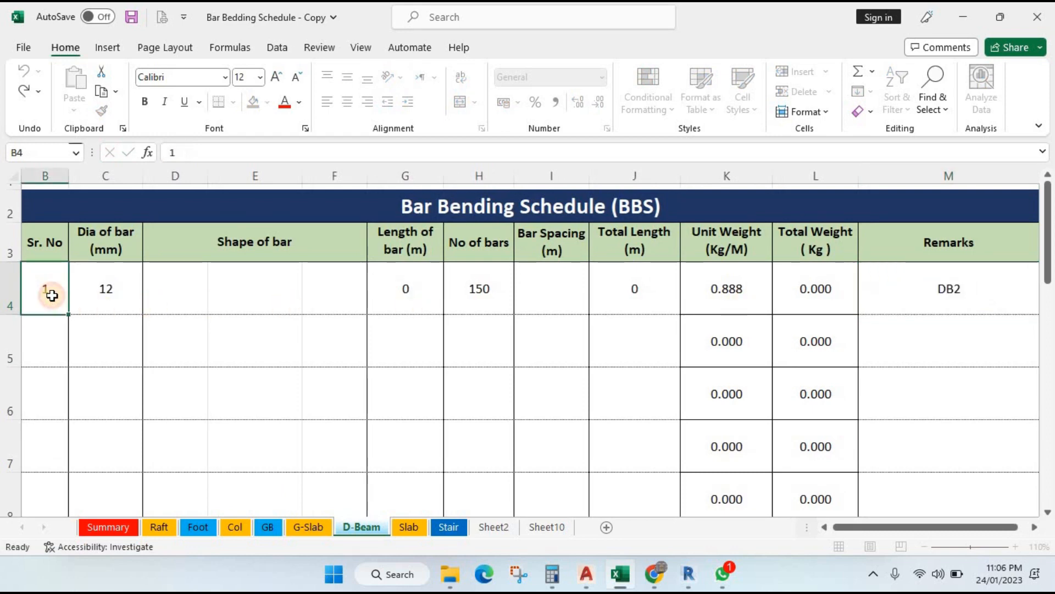
double_click(993, 296)
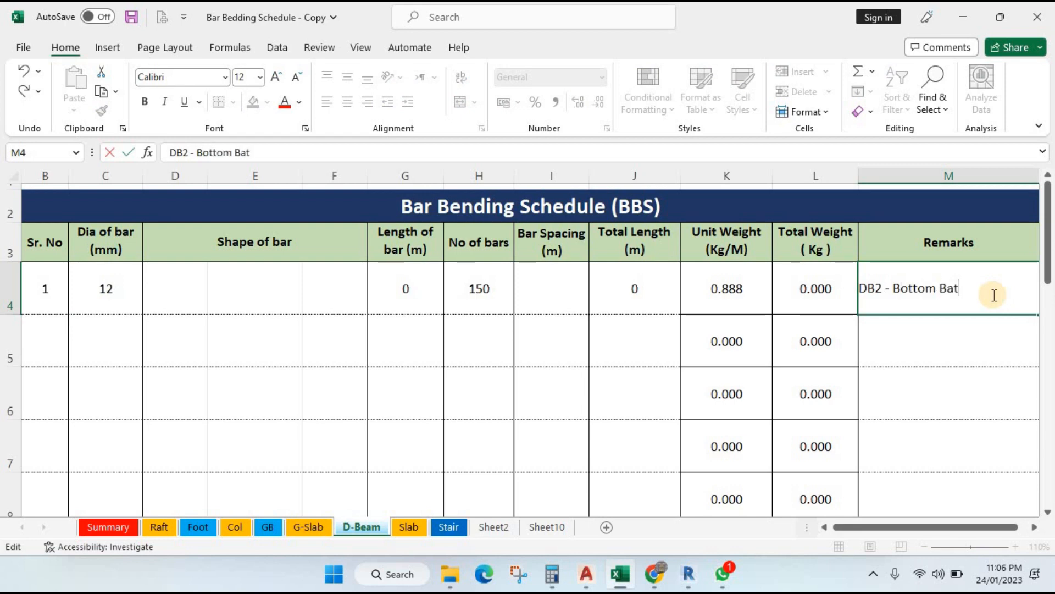
key("Return")
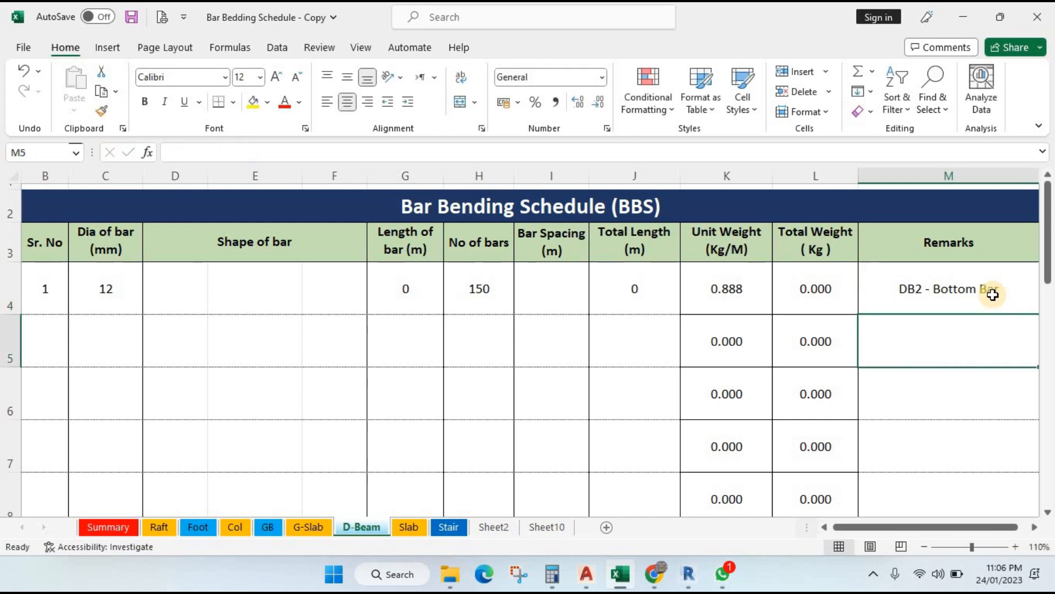
left_click(985, 295)
left_click_drag(876, 536, 871, 536)
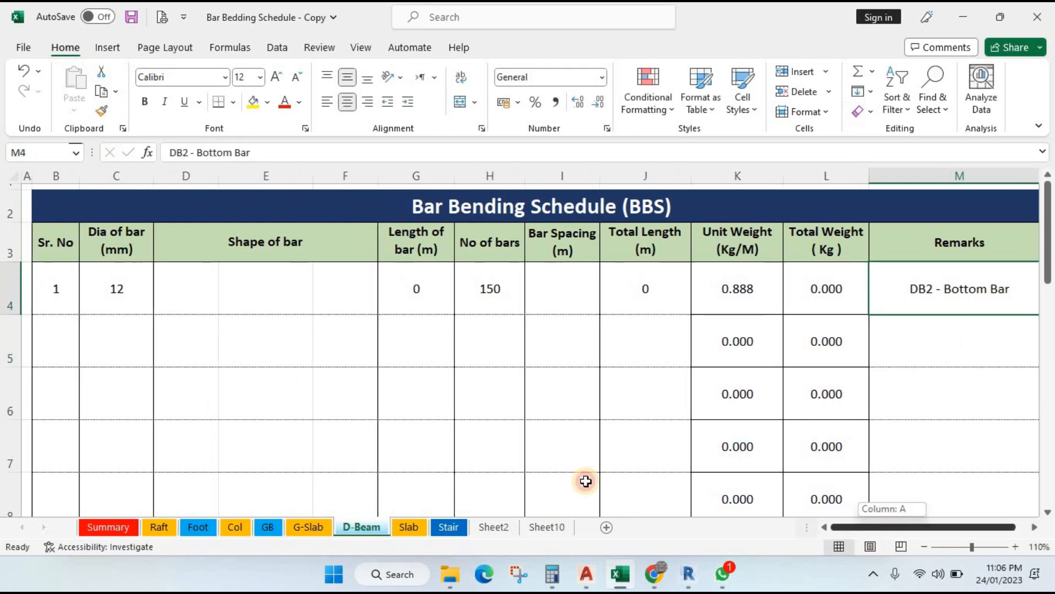
Step: Check DB2's continuous bottom bars in the AutoCAD beam schedule and set the bar diameter in Excel cell C4 to 16 mm
left_click(107, 303)
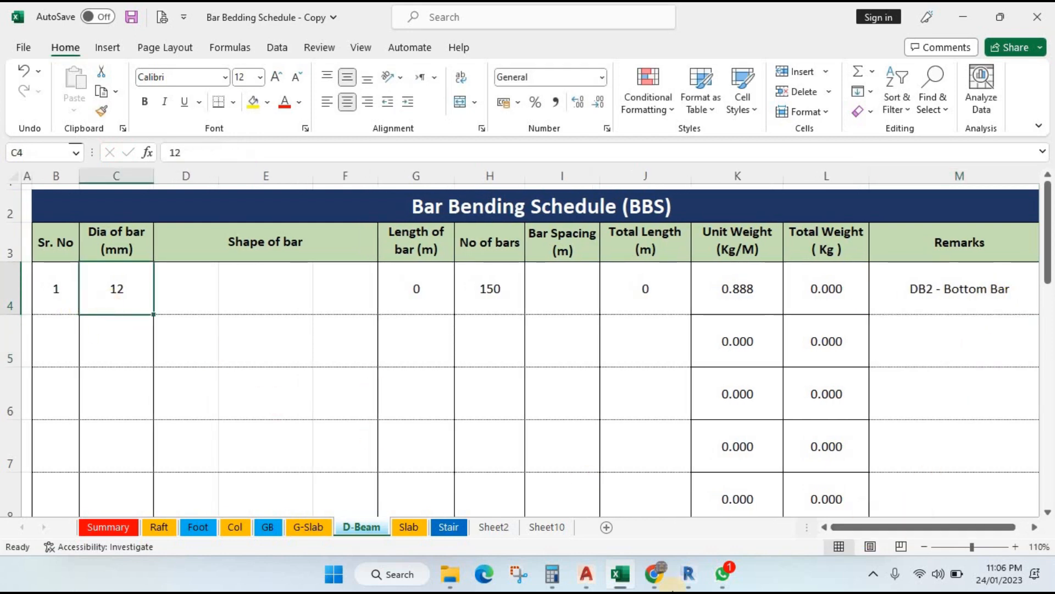
left_click(589, 577)
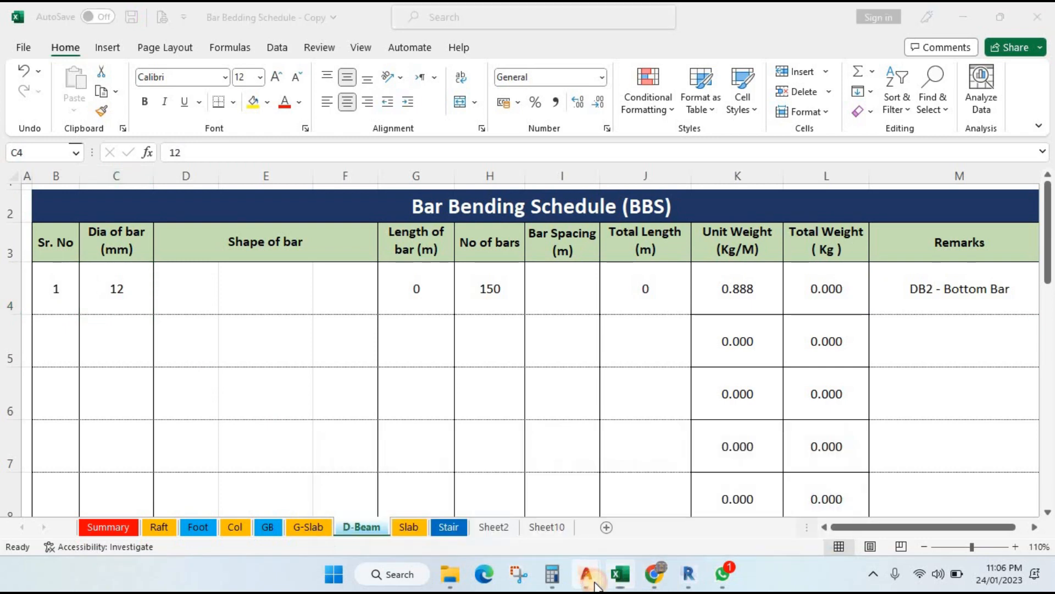
left_click(464, 514)
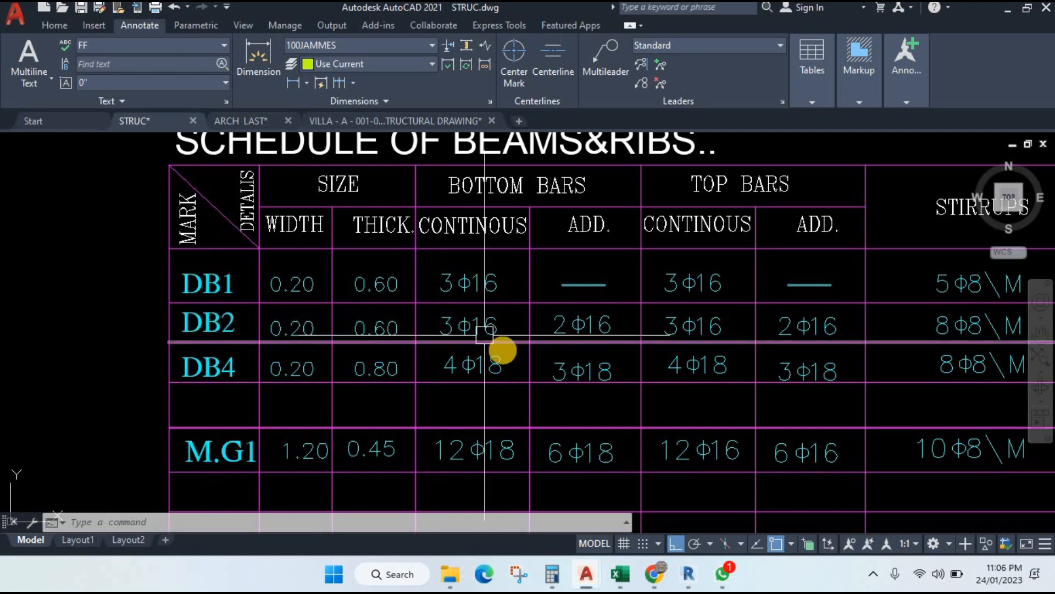
mouse_move(622, 577)
left_click(618, 514)
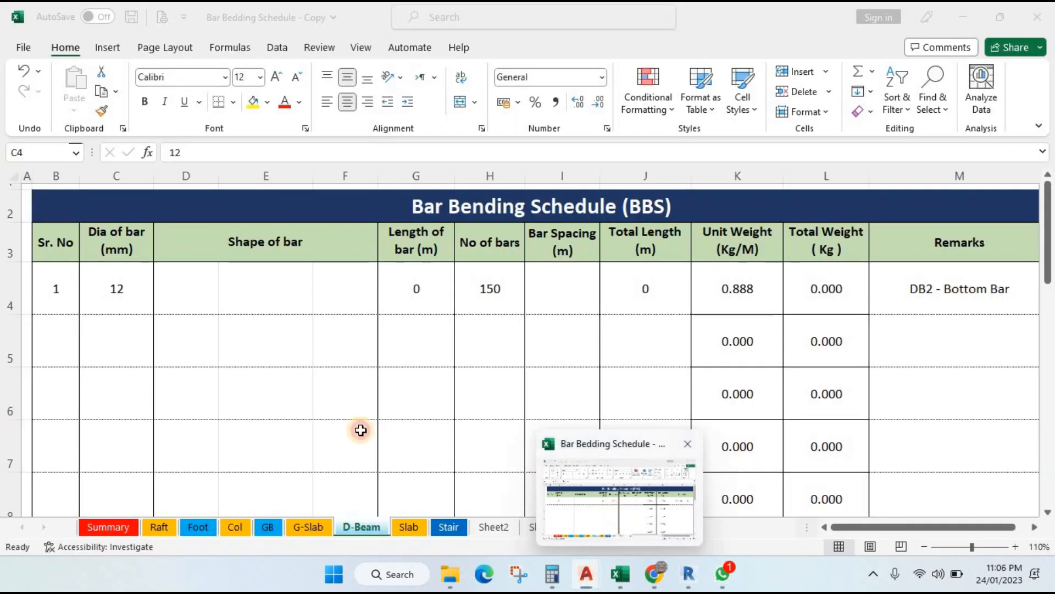
type("16")
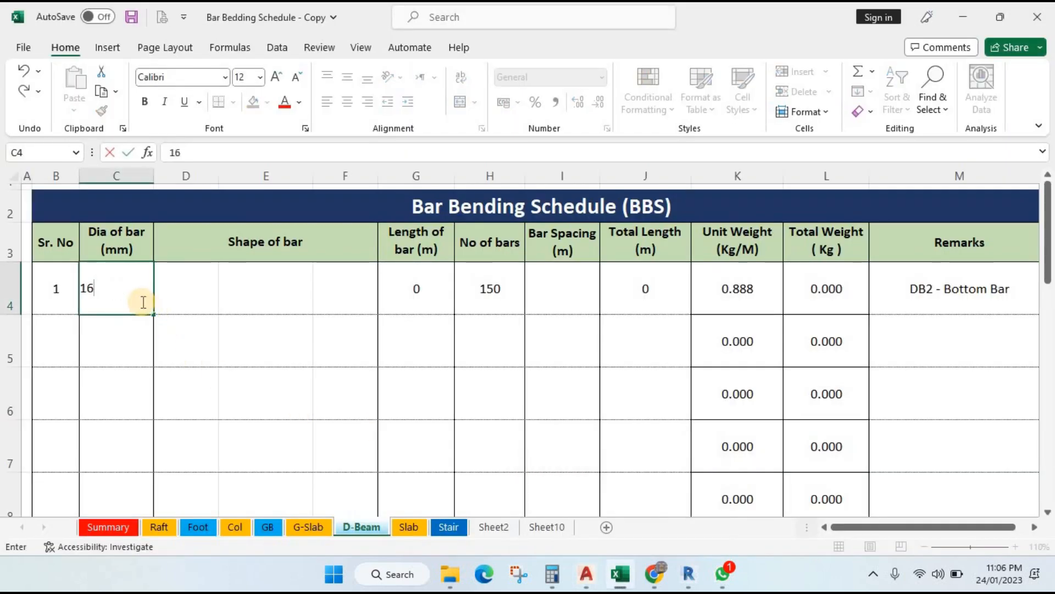
key("Tab")
Step: Set the number of bars for the DB2 bottom bar to 3 and enter a dash as its bar spacing
key("Tab")
key("Tab")
key("Tab")
key("Tab")
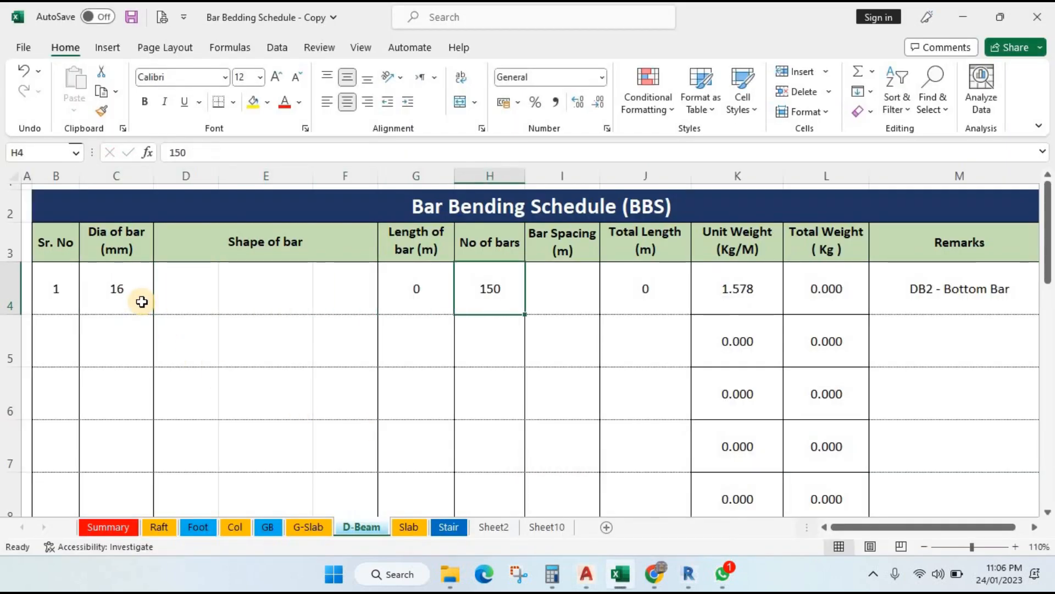
type("3")
key("Return")
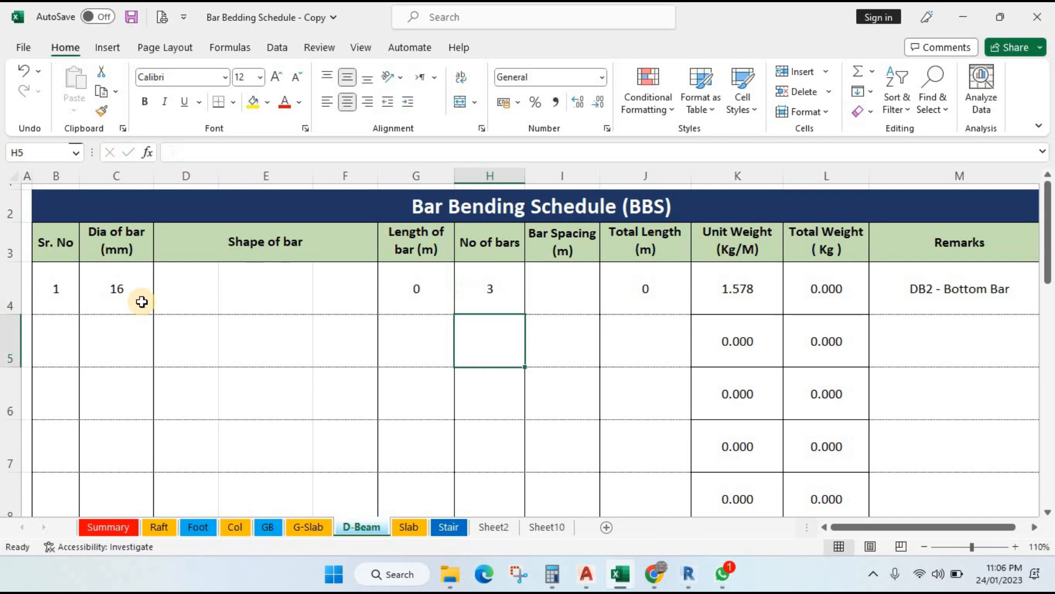
left_click(577, 290)
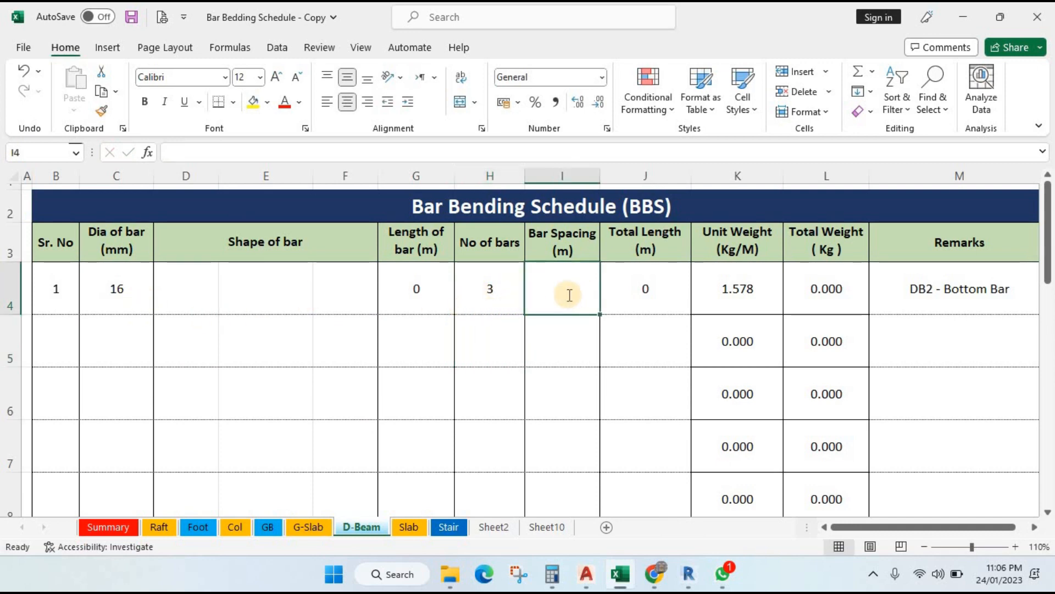
key("Return")
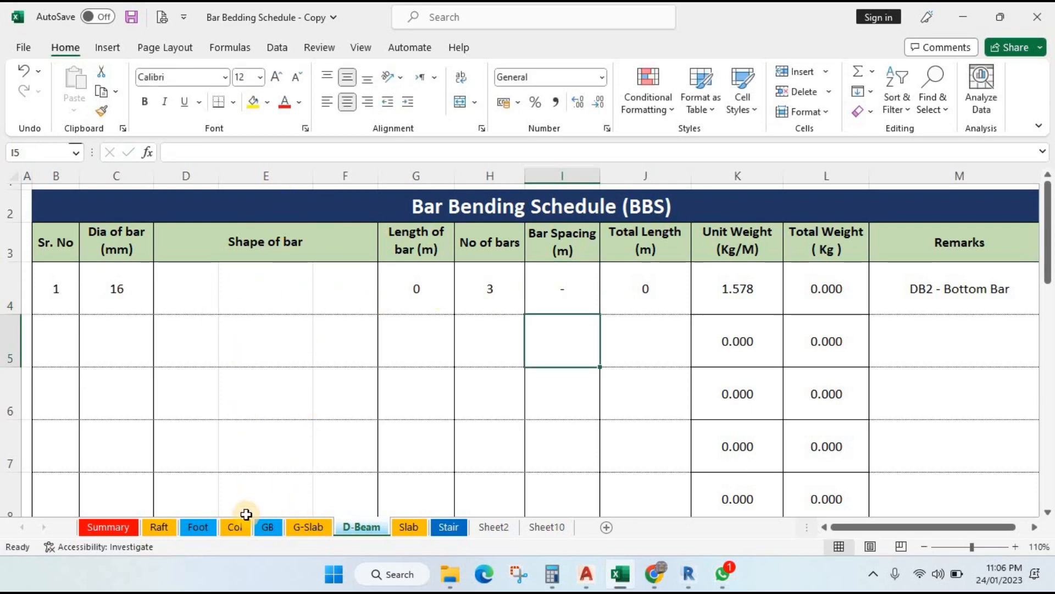
Step: Copy the U-shaped bar with its 0.25, 10.5 and 0.25 m lengths from row 5 of the Raft sheet into D-Beam row 4
left_click(161, 531)
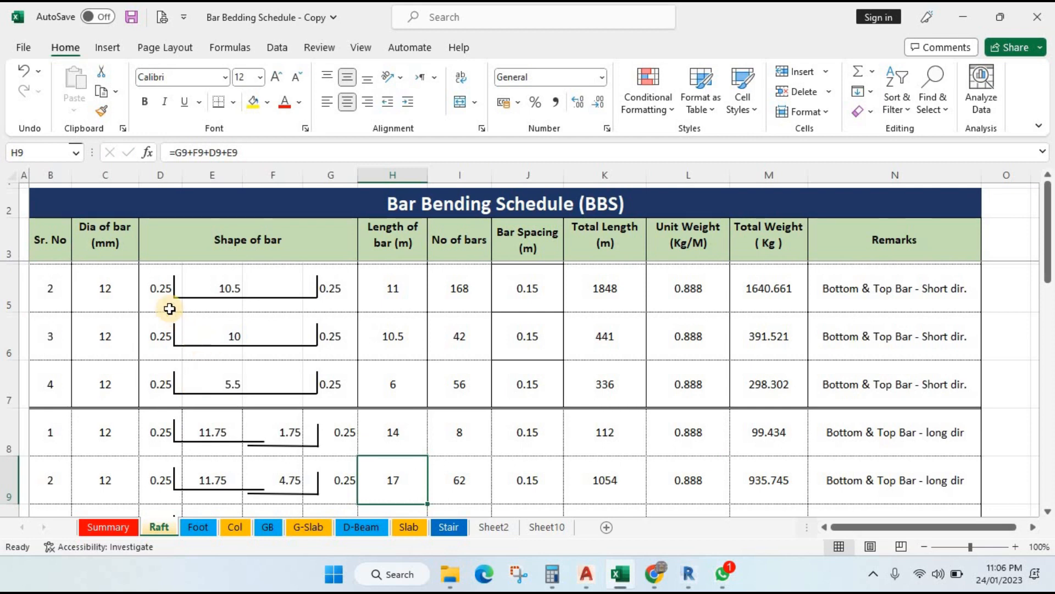
left_click_drag(161, 300, 323, 310)
key("ctrl+c")
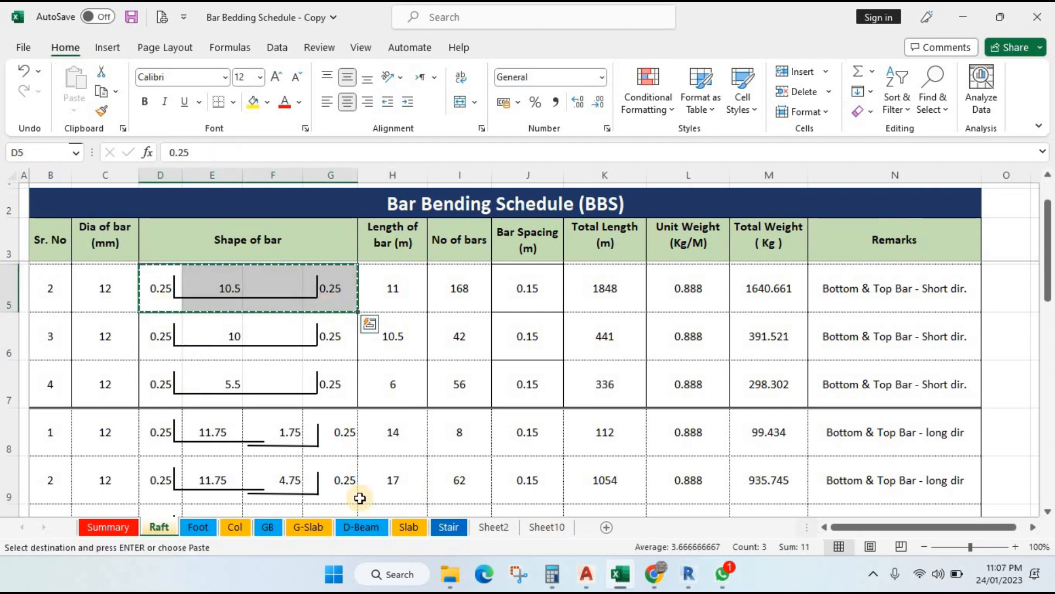
left_click(354, 531)
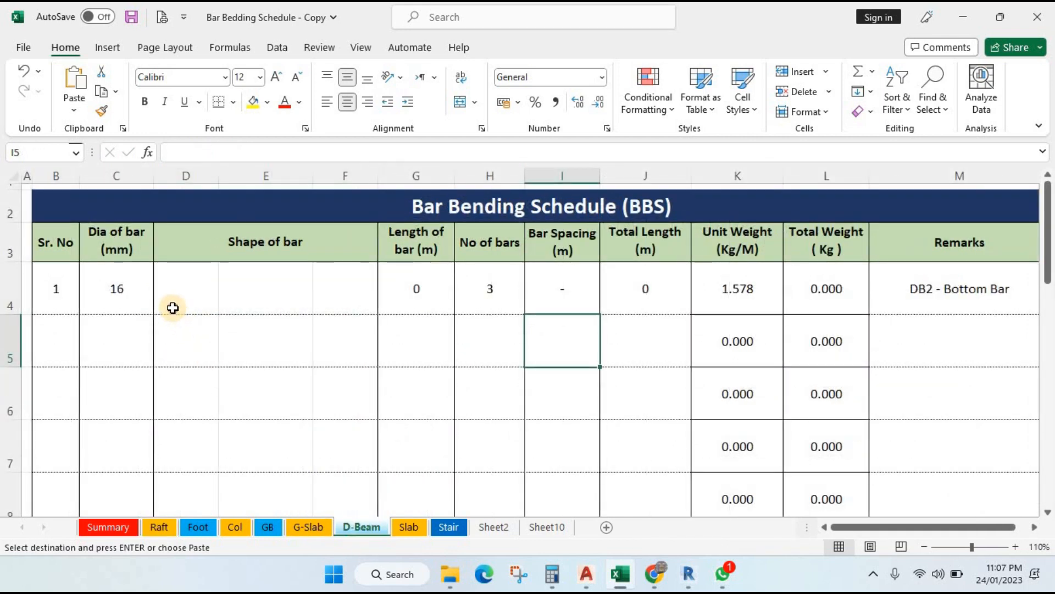
left_click(172, 302)
key("ctrl+v")
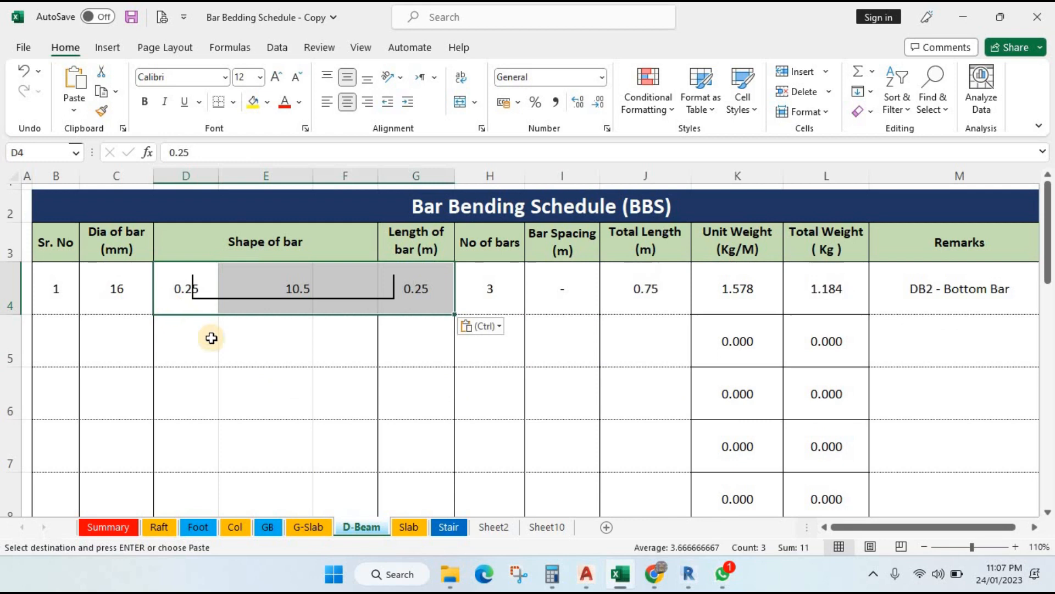
left_click(274, 361)
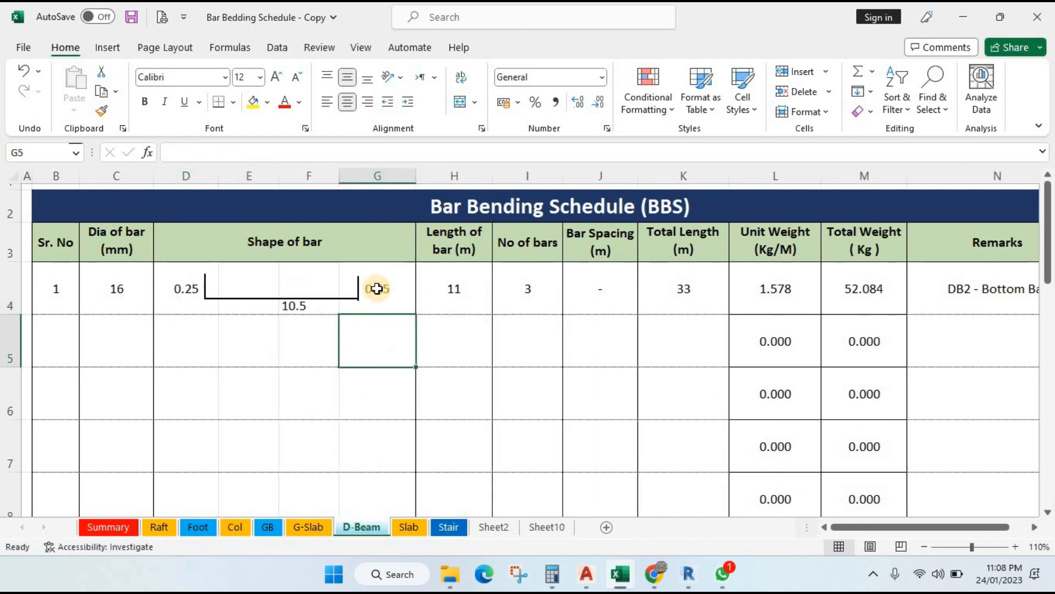
left_click(378, 287)
left_click(325, 382)
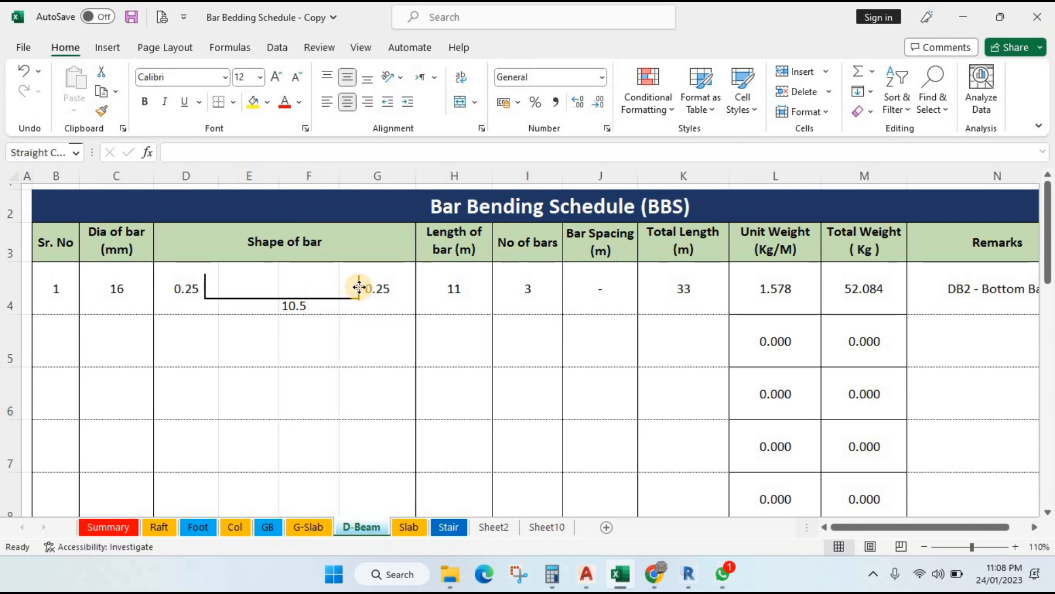
left_click(358, 355)
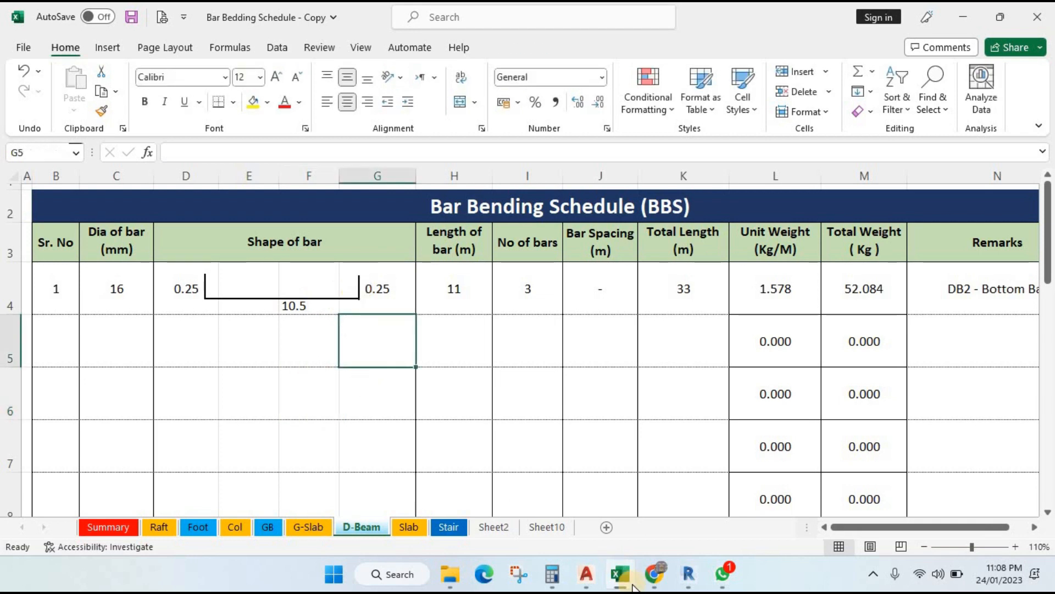
Step: Switch to the STRUC drawing in AutoCAD and examine the beam schedule and the typical reinforcing detail of beams and girders
left_click(581, 577)
left_click(578, 495)
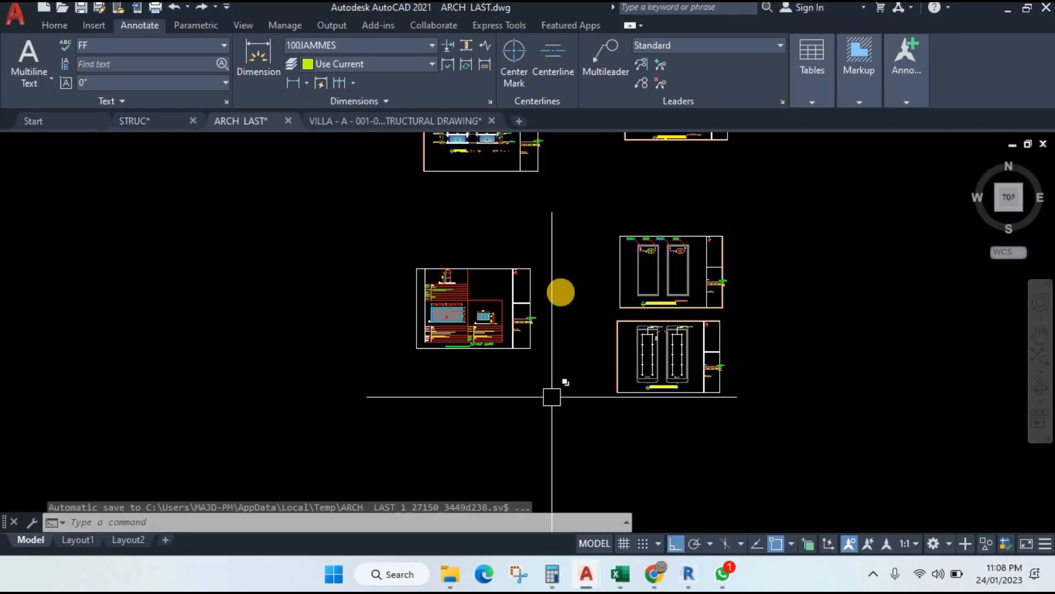
scroll(483, 325, "down", 2)
left_click(173, 142)
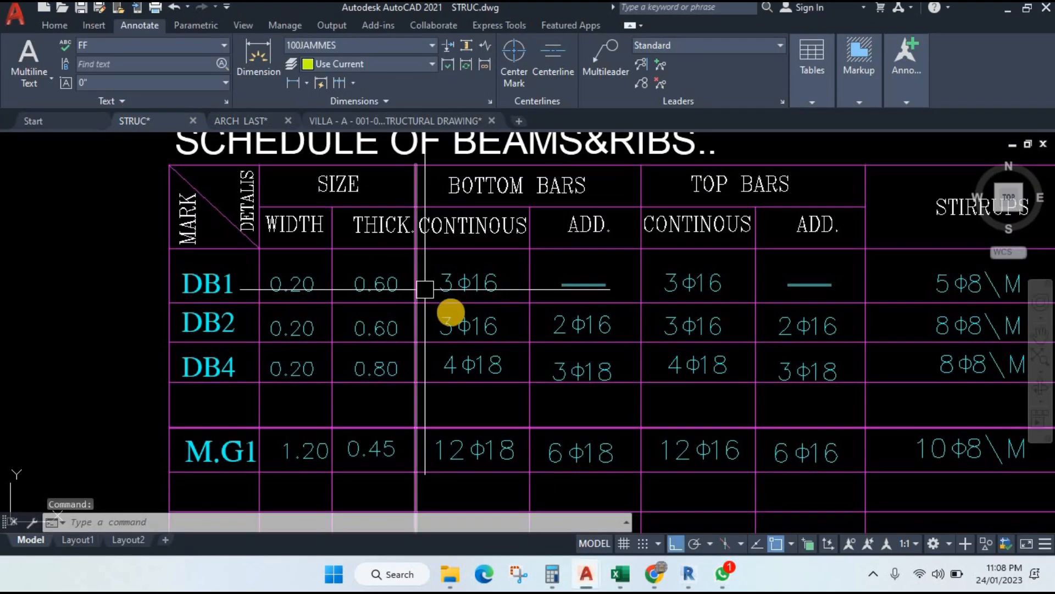
scroll(424, 306, "down", 3)
scroll(502, 299, "up", 3)
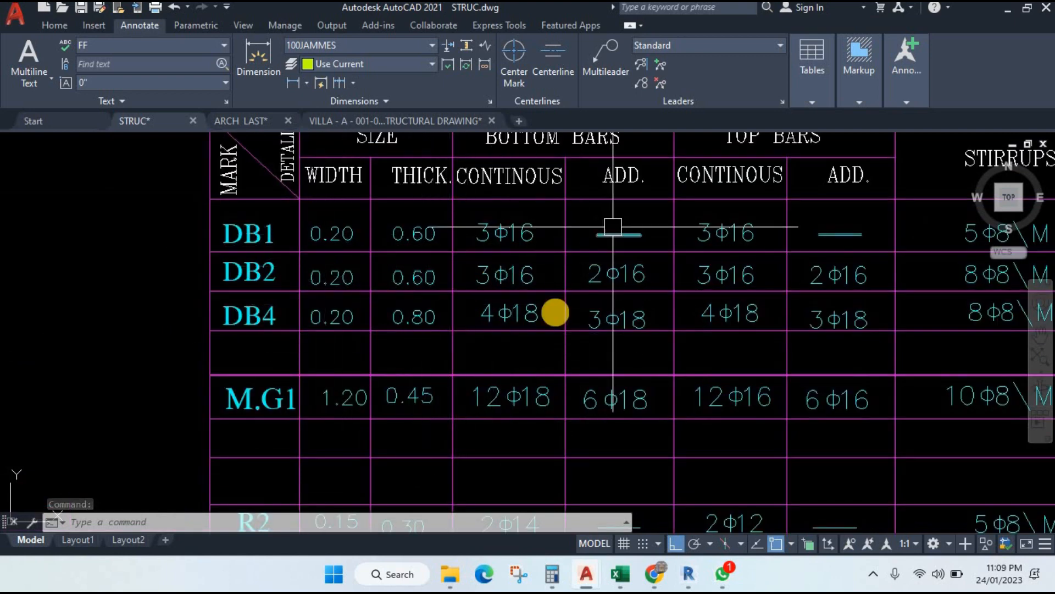
scroll(604, 445, "down", 6)
scroll(558, 268, "down", 3)
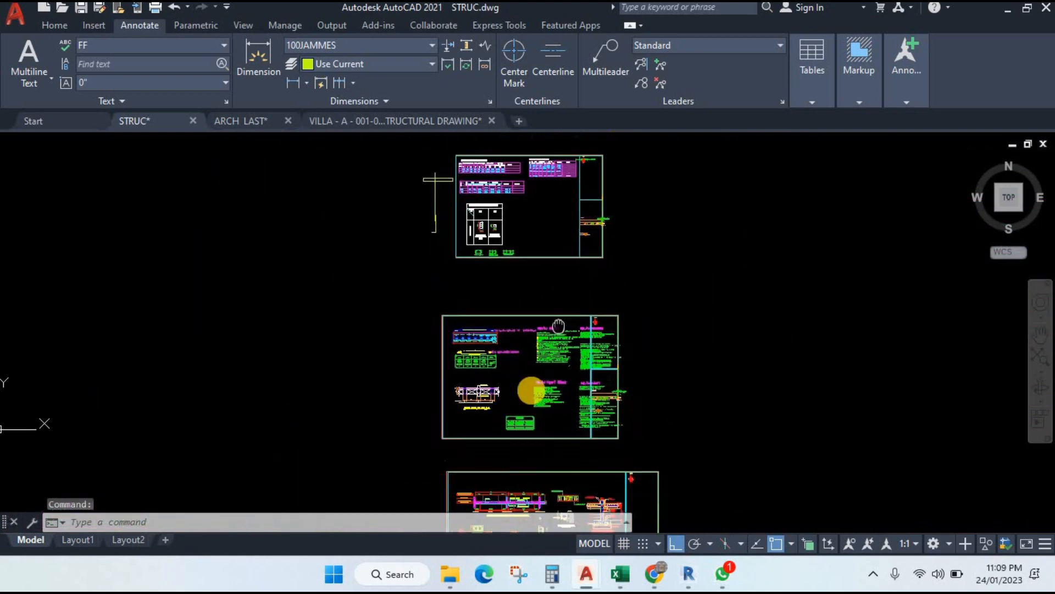
scroll(358, 390, "up", 6)
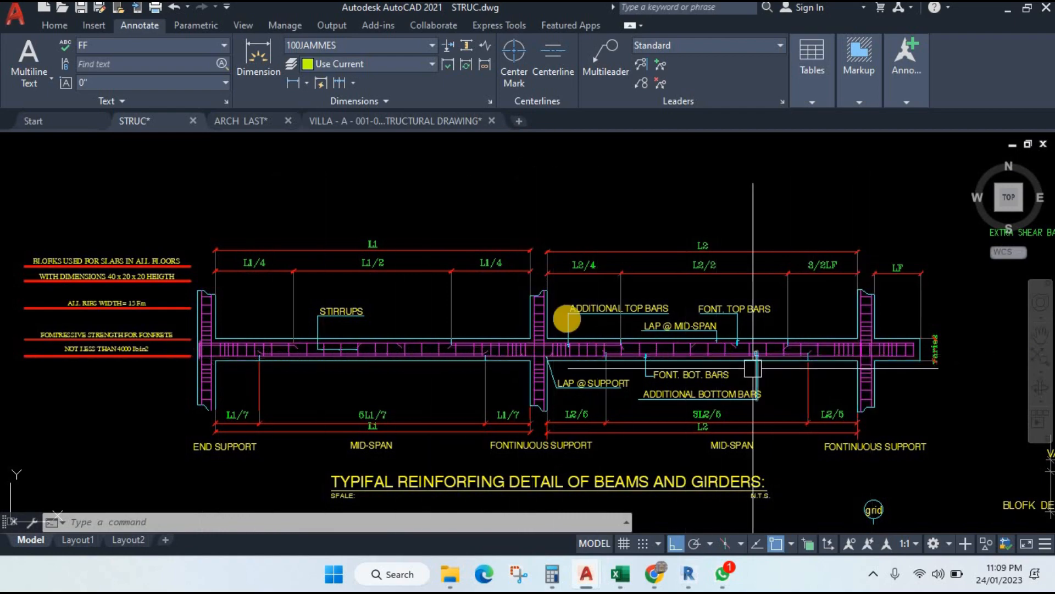
Step: Find the slab beam plan and follow the outer DB2 beam line from axis 1 to axis 5
scroll(511, 322, "down", 5)
left_click_drag(510, 243, 522, 412)
mouse_move(506, 160)
left_mouse_down()
mouse_move(506, 314)
mouse_move(495, 337)
left_mouse_up()
scroll(486, 308, "down", 2)
left_click_drag(469, 242, 473, 278)
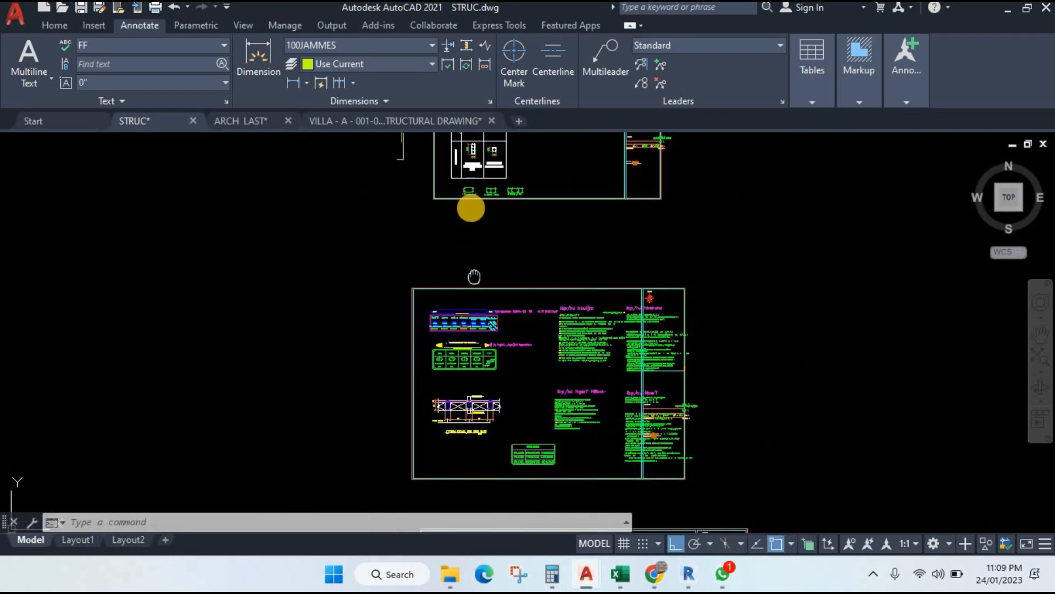
scroll(477, 237, "down", 4)
left_click_drag(480, 149, 493, 308)
scroll(493, 283, "up", 10)
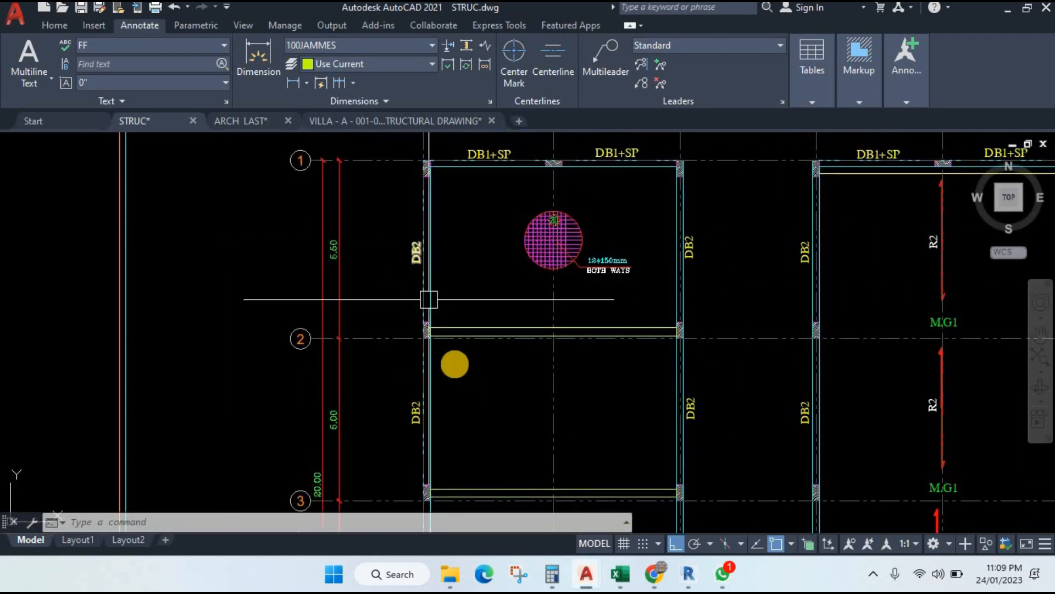
left_click_drag(409, 472, 392, 295)
left_click_drag(398, 373, 413, 208)
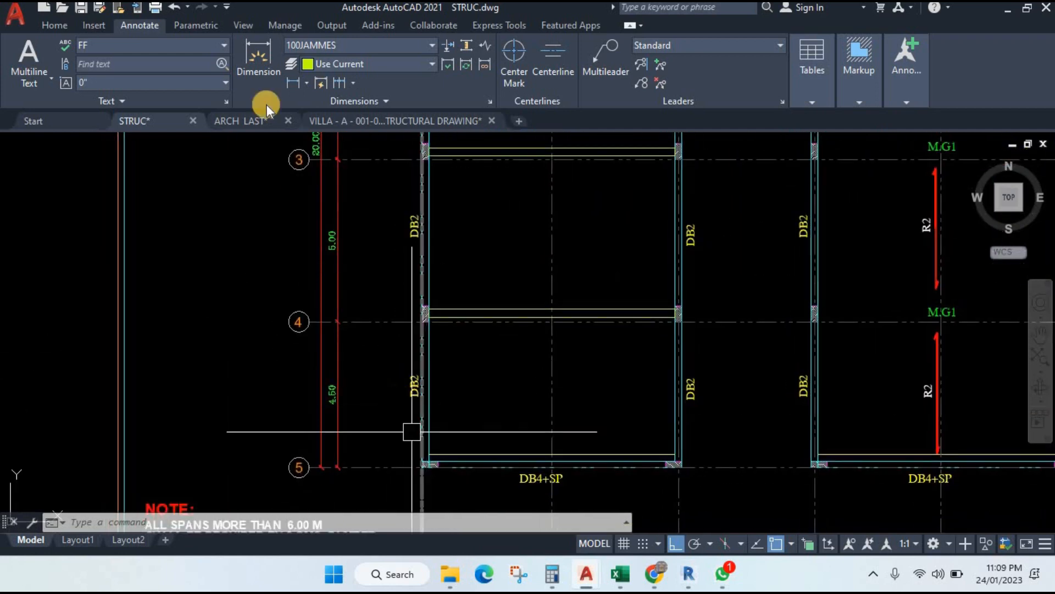
Step: Add a linear dimension along the outer DB2 beam line at axis A, spanning from axis 1 to axis 5
left_click(290, 86)
scroll(420, 212, "up", 6)
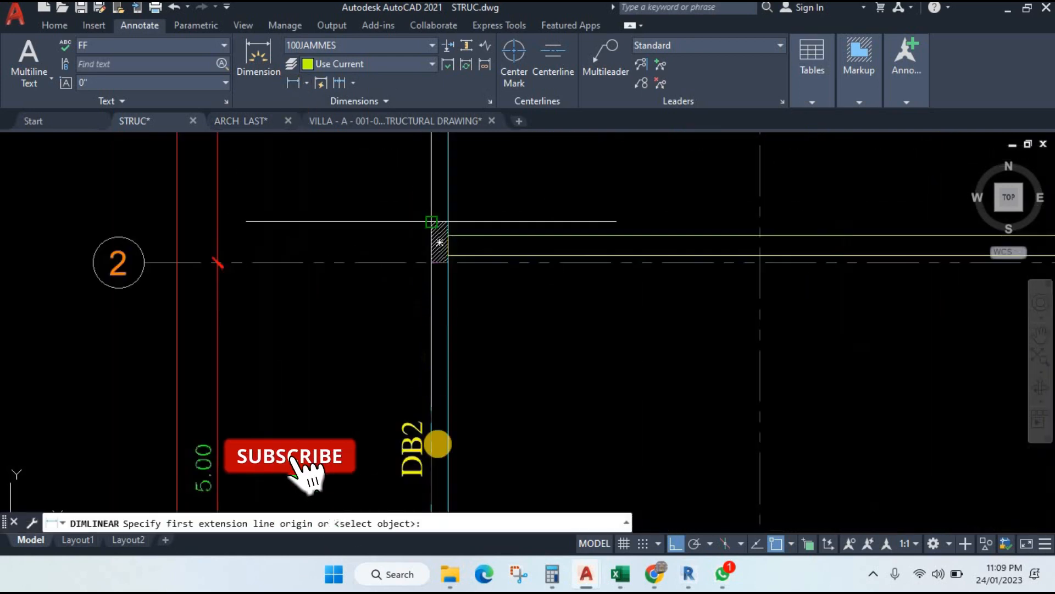
left_click_drag(432, 222, 438, 444)
left_click_drag(426, 174, 430, 351)
left_click(440, 207)
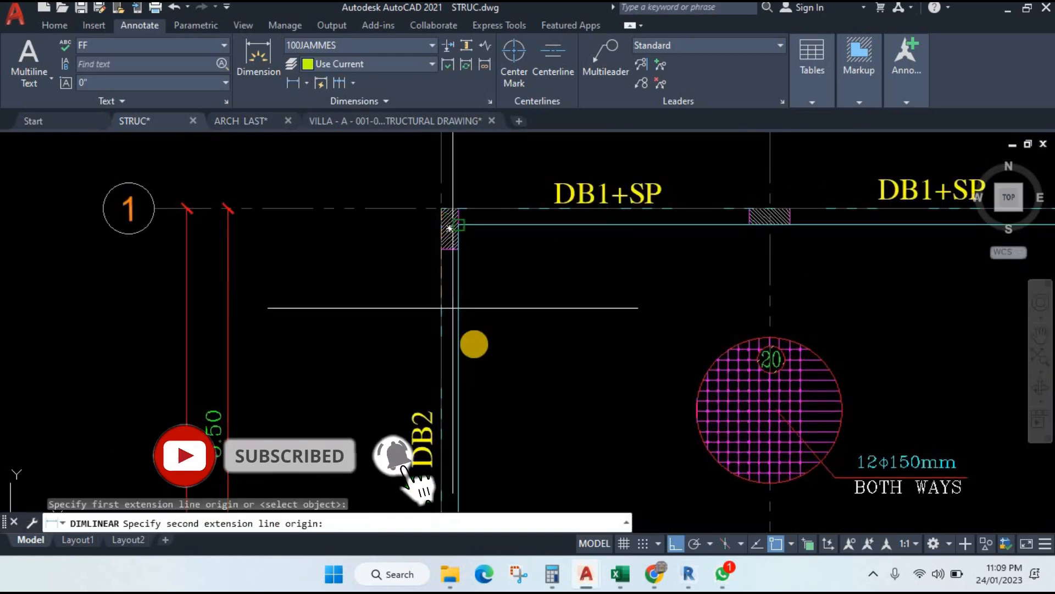
scroll(454, 308, "down", 8)
scroll(462, 467, "up", 8)
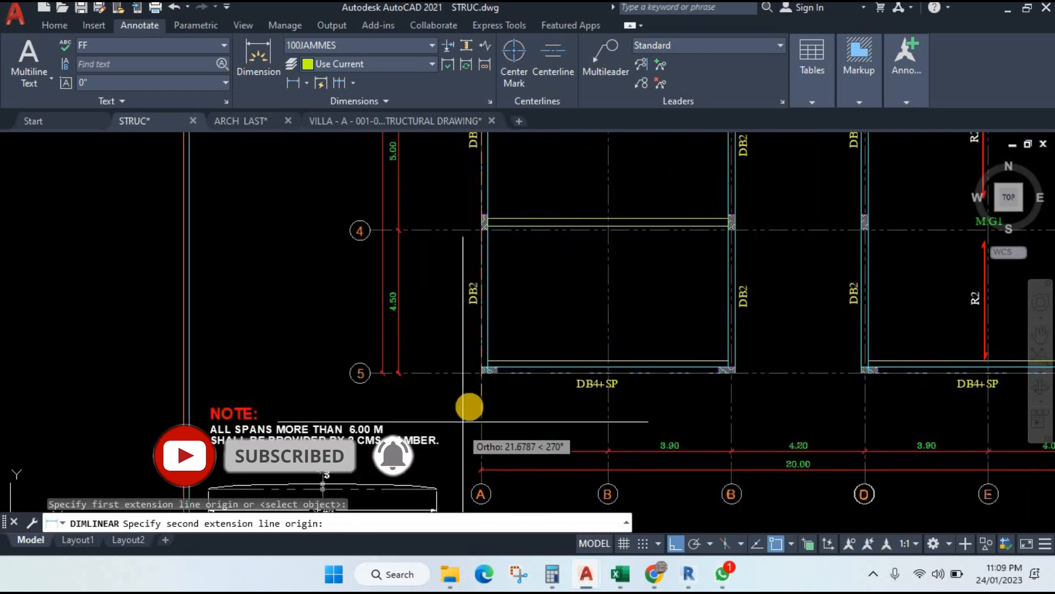
left_click(500, 304)
left_click_drag(437, 238, 432, 504)
scroll(431, 508, "down", 4)
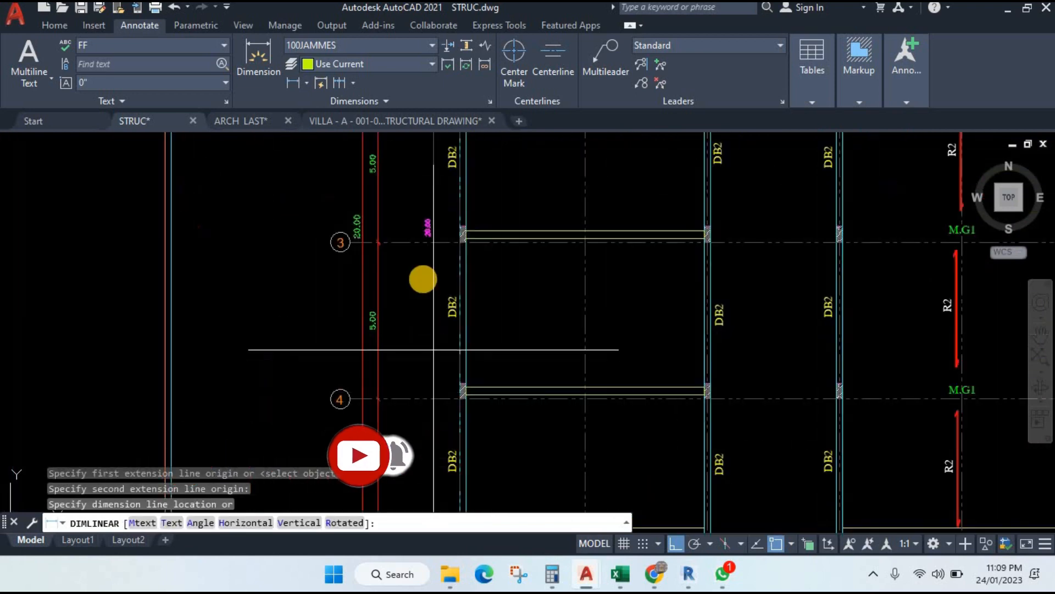
scroll(423, 263, "up", 2)
left_click_drag(429, 241, 423, 384)
left_click(422, 384)
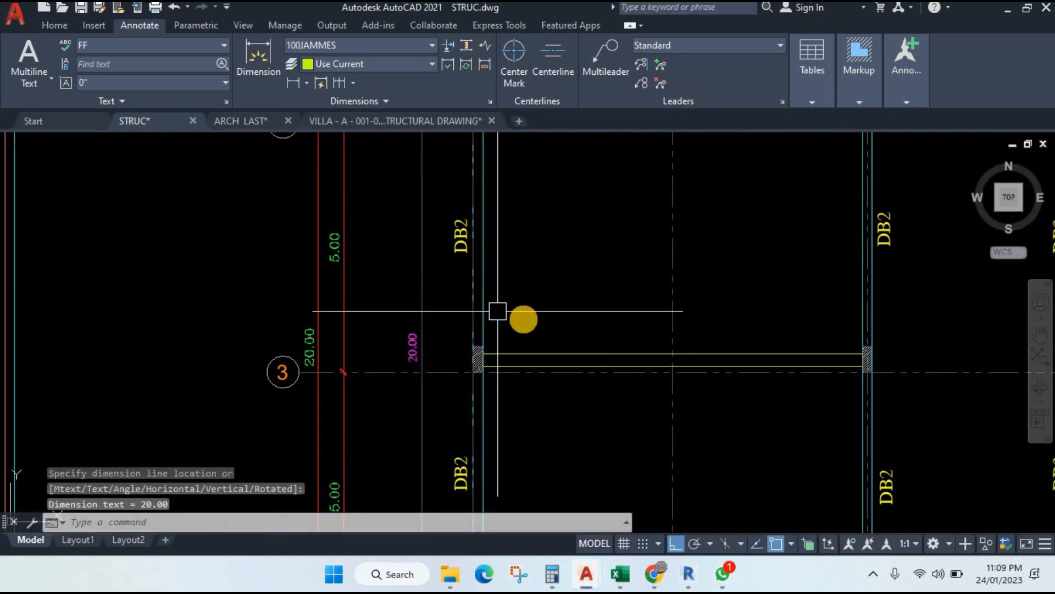
key("Escape")
Step: Add a linear dimension along the outer DB2 beam from its axis 1 end to axis 3, beside the full-length dimension
scroll(530, 311, "down", 2)
left_click_drag(532, 275, 504, 398)
left_click_drag(494, 211, 493, 214)
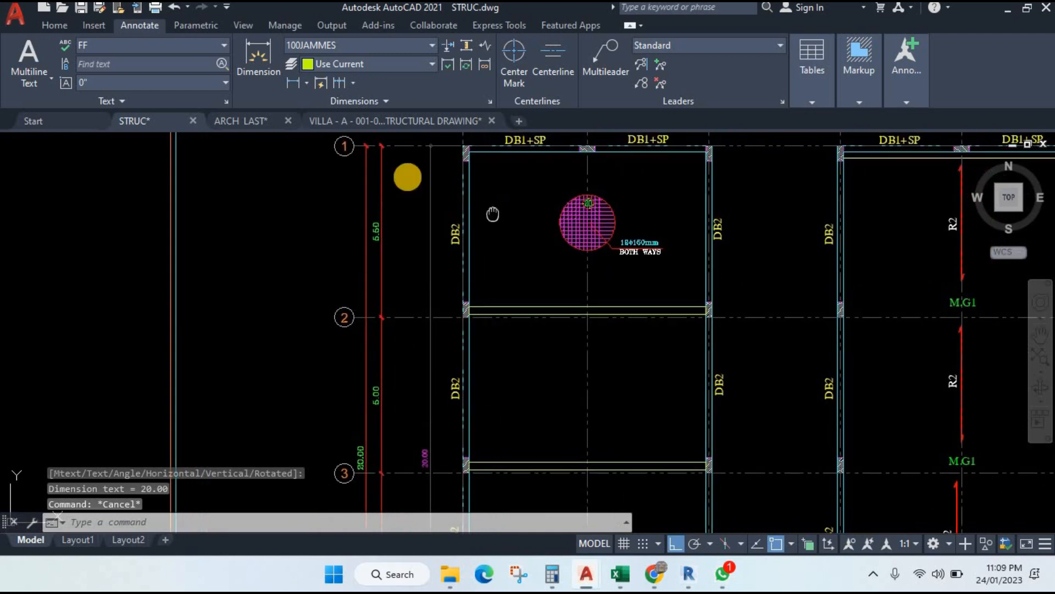
left_click(297, 84)
scroll(464, 151, "up", 3)
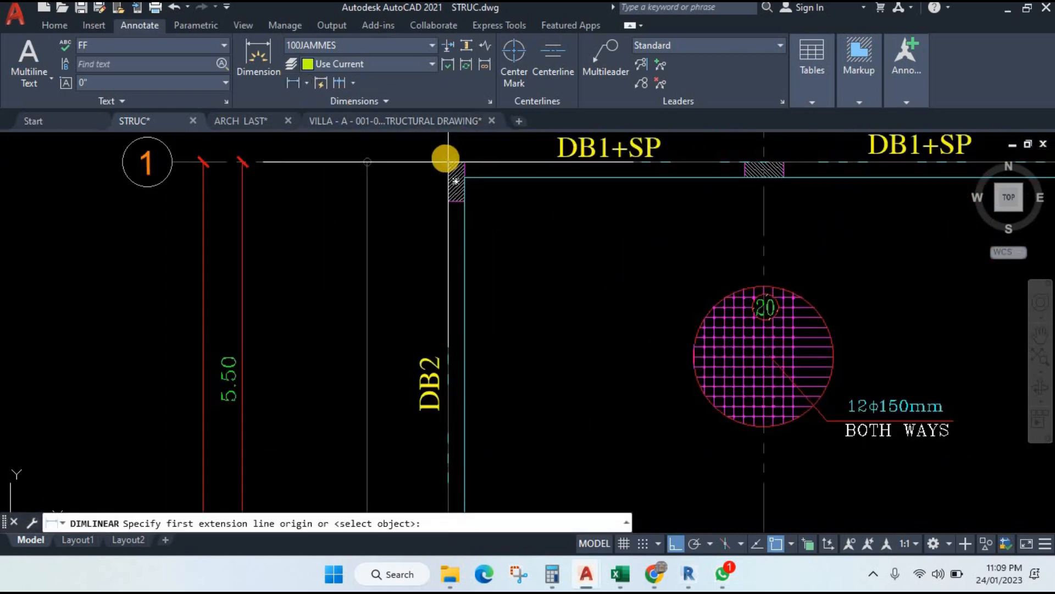
left_click(446, 159)
scroll(466, 311, "down", 5)
scroll(455, 334, "up", 4)
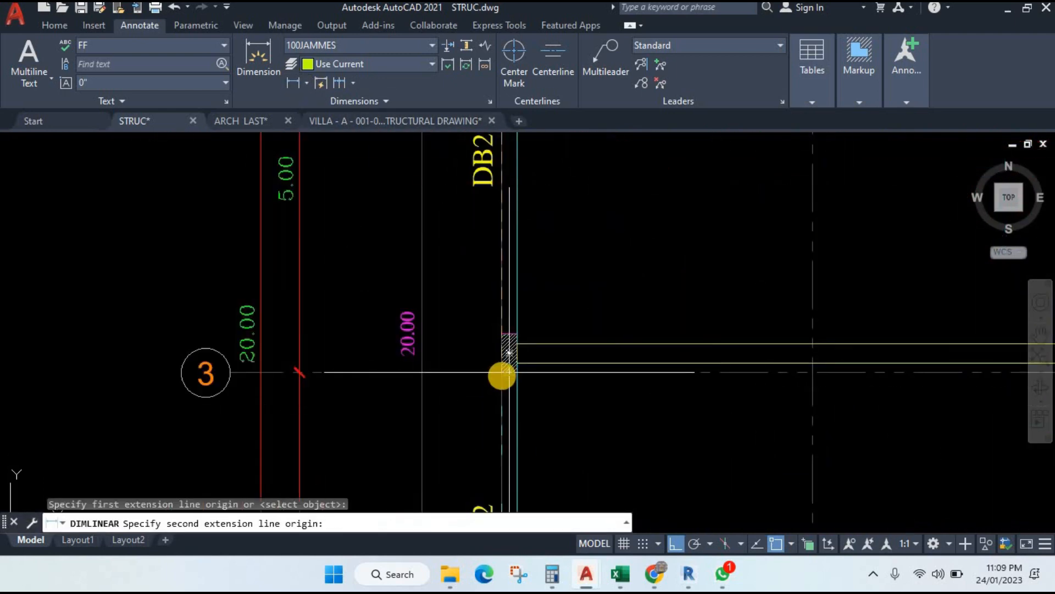
left_click(509, 353)
left_click_drag(443, 448, 442, 296)
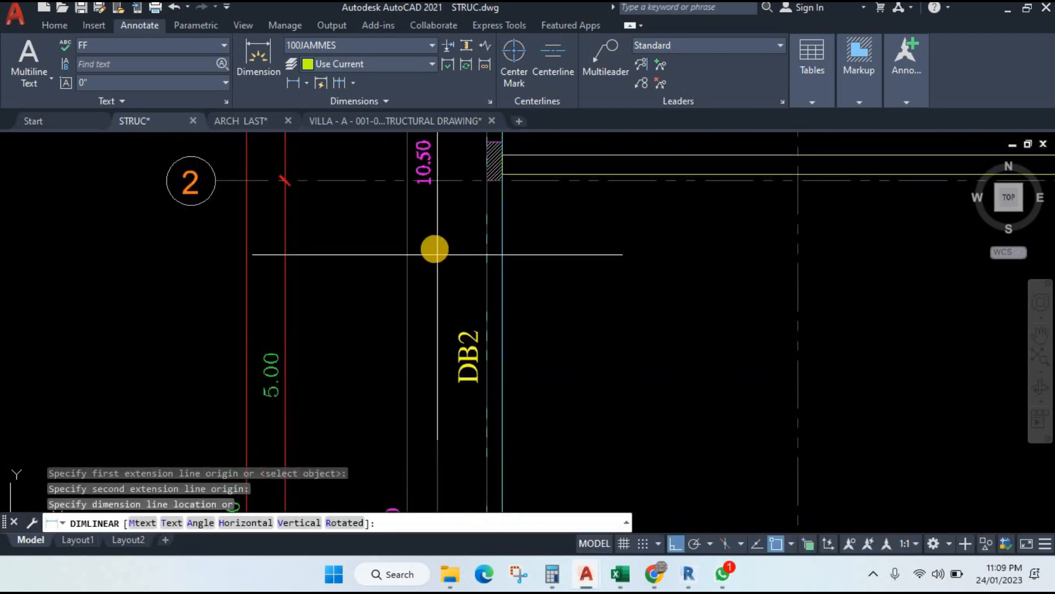
scroll(434, 249, "down", 2)
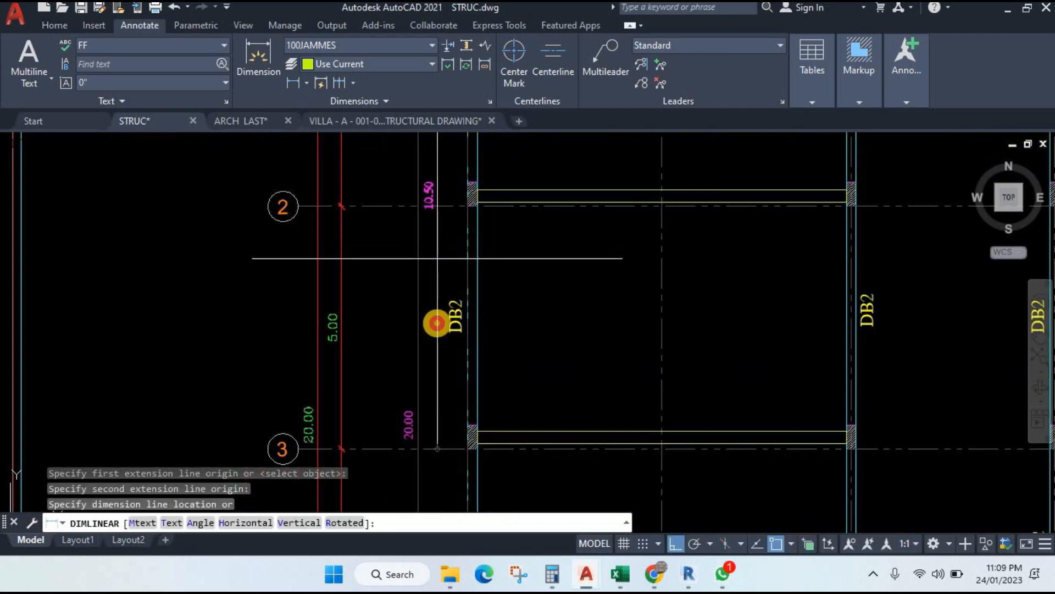
left_click(437, 323)
Step: Examine the outer DB2 beam line and its dimension between axes 1 and 3
left_click_drag(496, 324, 496, 408)
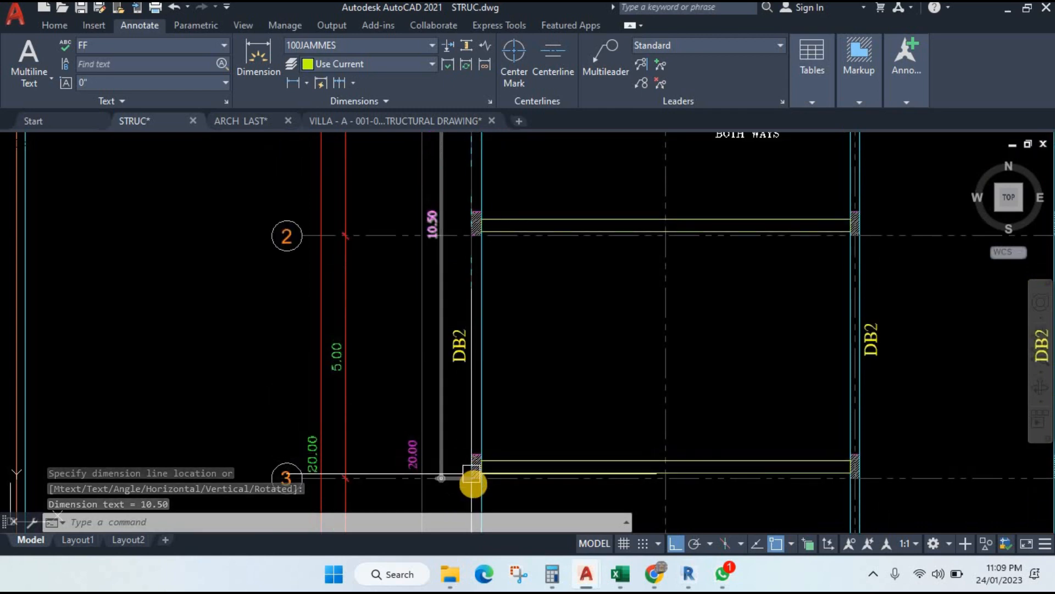
left_click_drag(544, 297, 544, 369)
scroll(431, 302, "up", 2)
left_click_drag(448, 324, 454, 432)
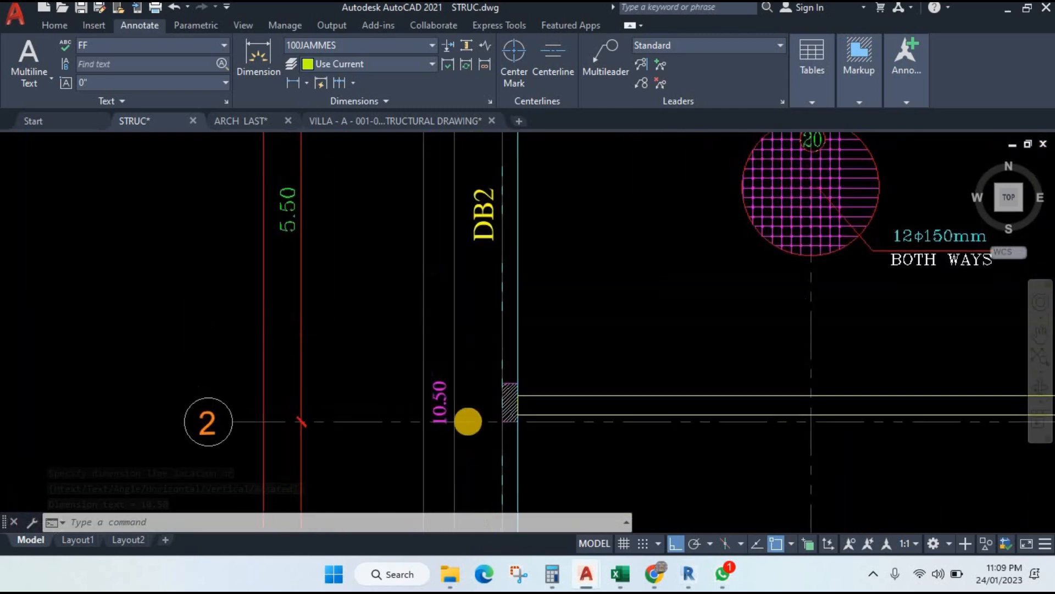
mouse_move(470, 365)
left_mouse_down()
mouse_move(460, 426)
mouse_move(469, 269)
left_mouse_up()
scroll(450, 377, "down", 2)
left_click_drag(468, 423, 463, 302)
left_click_drag(475, 341, 472, 272)
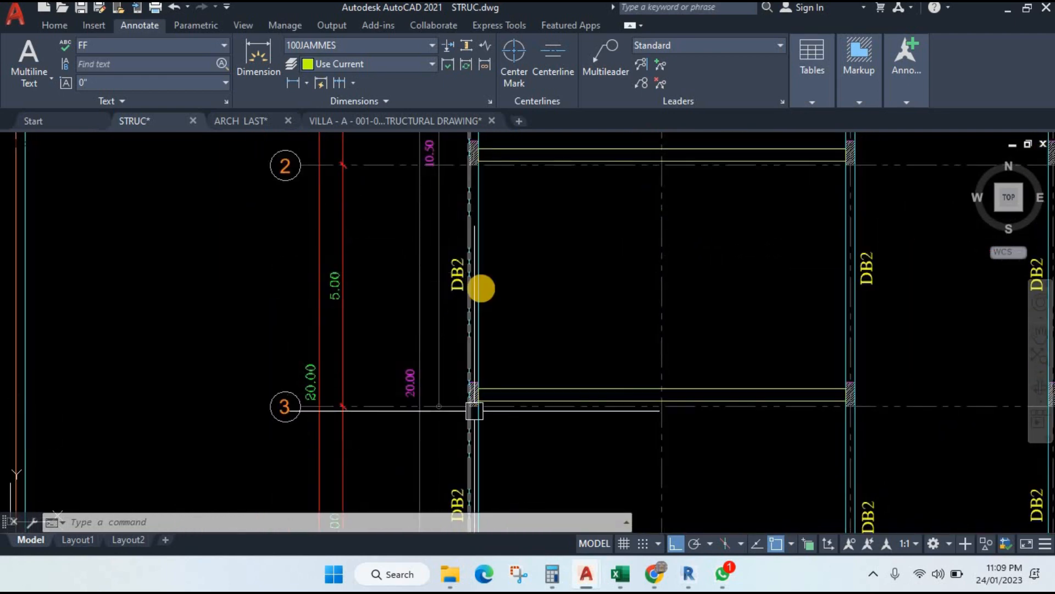
left_click_drag(474, 411, 481, 288)
Step: Add a linear dimension along the outer DB2 beam from the column corner at axis 3 to the end at axis 5
scroll(482, 291, "down", 2)
scroll(483, 316, "up", 6)
key("space")
left_click(449, 193)
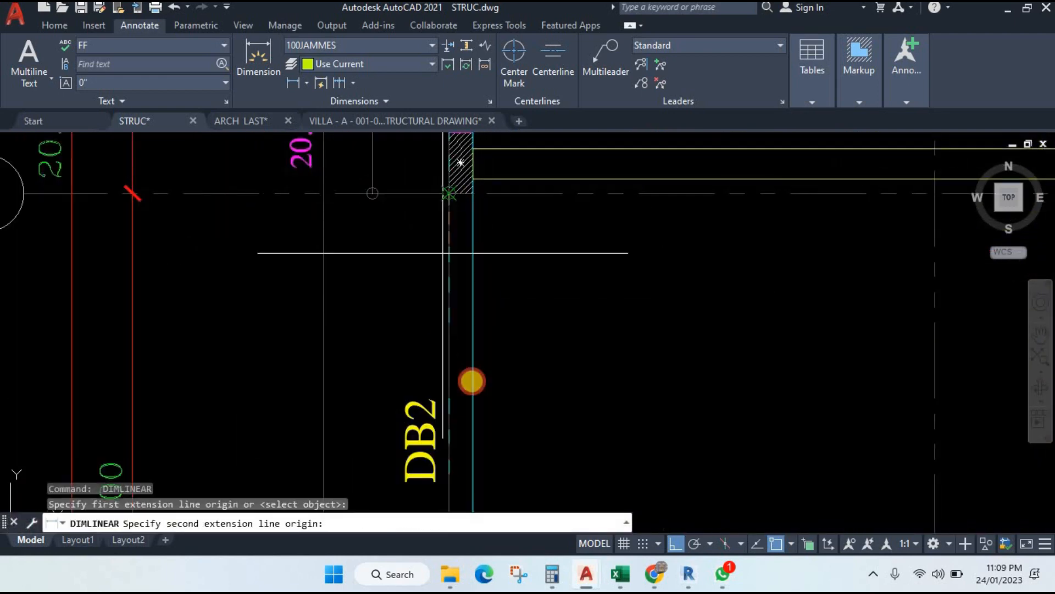
scroll(479, 369, "down", 3)
scroll(464, 476, "up", 5)
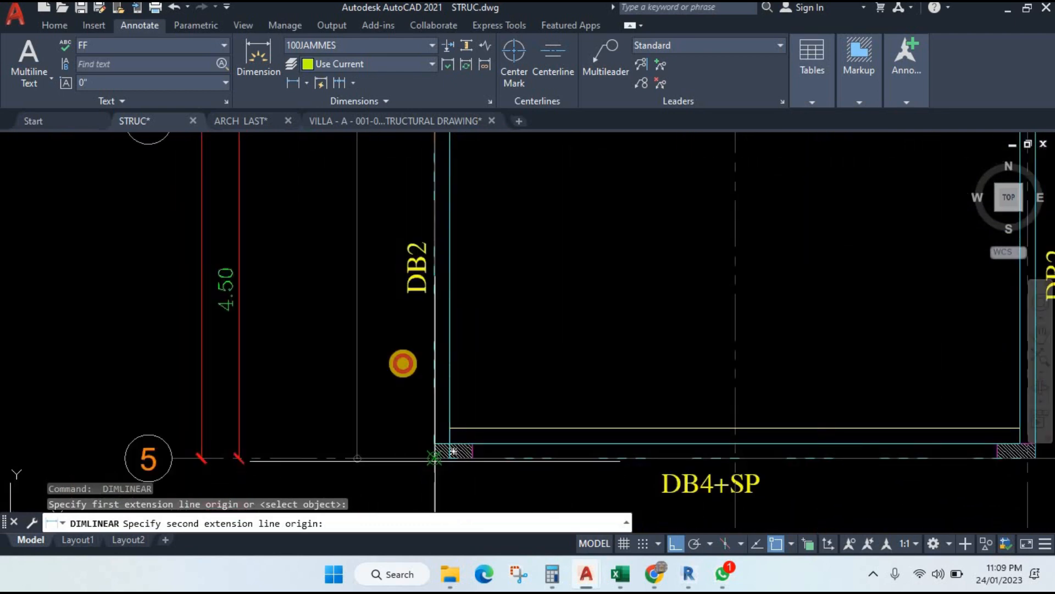
left_click(434, 458)
left_click_drag(402, 263, 409, 443)
left_click(396, 422)
scroll(407, 363, "down", 2)
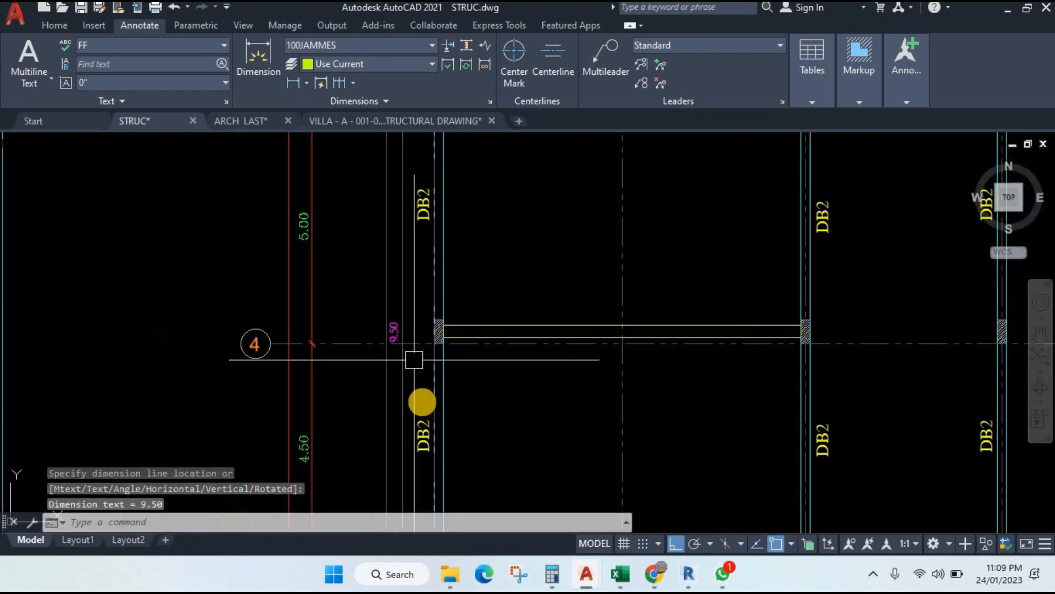
Step: Draw an L-shaped polyline bar in the empty area beside the plan, with an upturned left end about 1.4 m high
left_click_drag(413, 359, 429, 440)
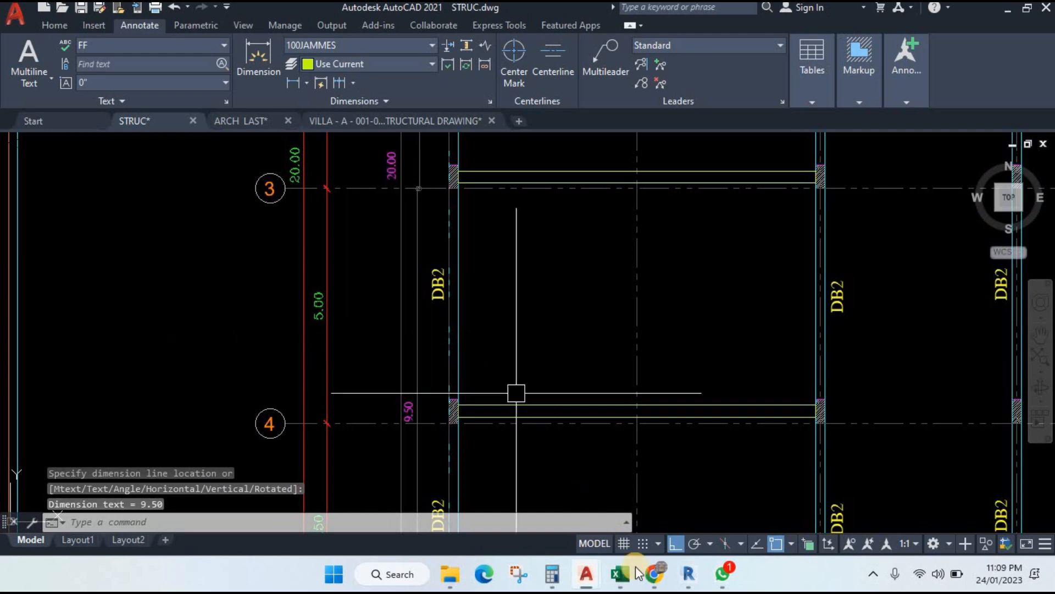
left_click_drag(455, 273, 451, 335)
left_click_drag(410, 276, 417, 358)
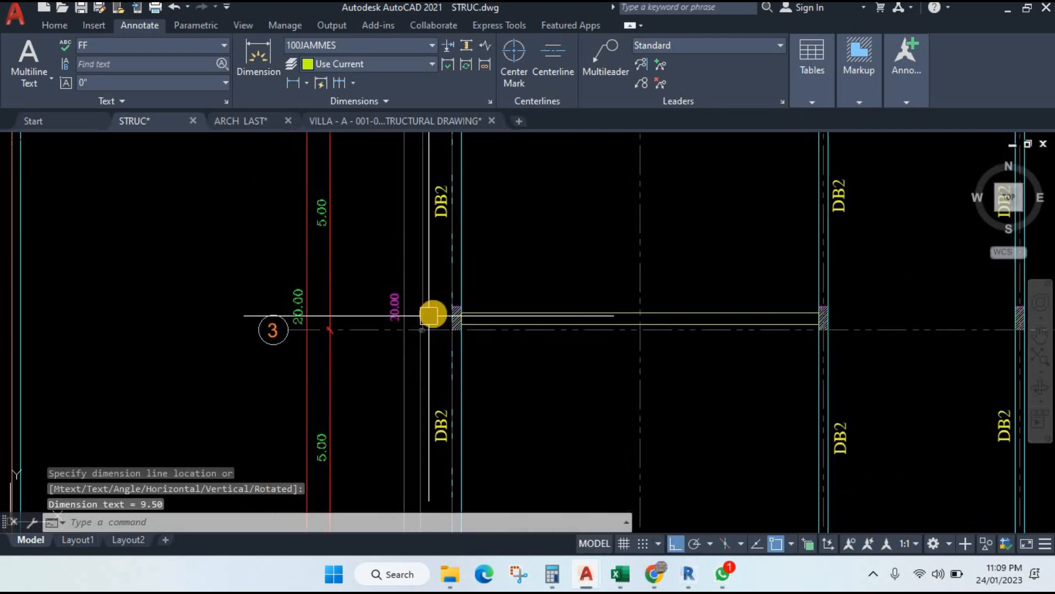
scroll(436, 270, "down", 2)
left_click_drag(434, 153, 433, 263)
scroll(433, 262, "up", 4)
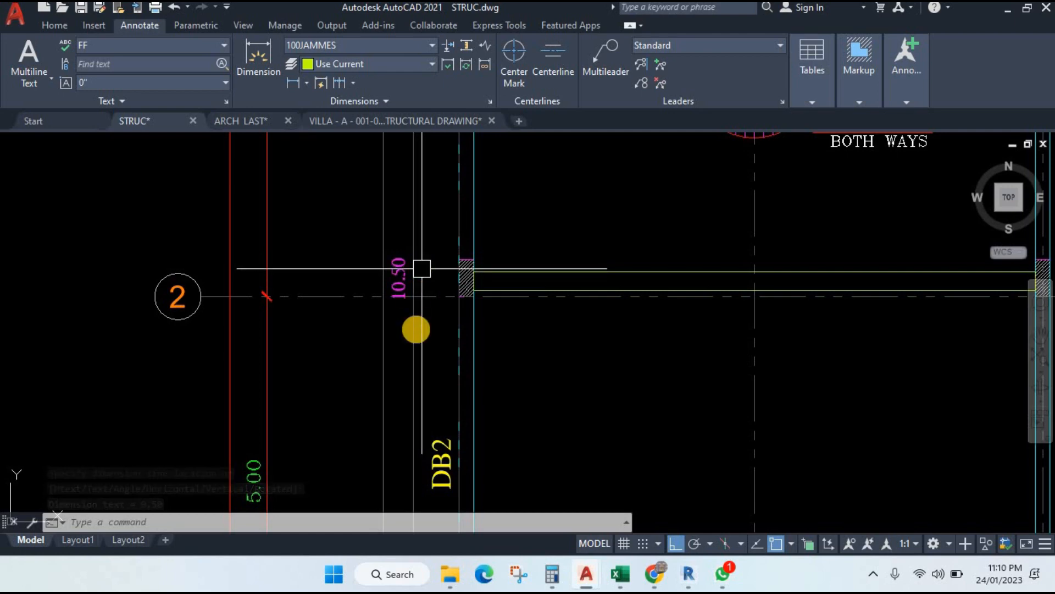
type("pl")
key("Return")
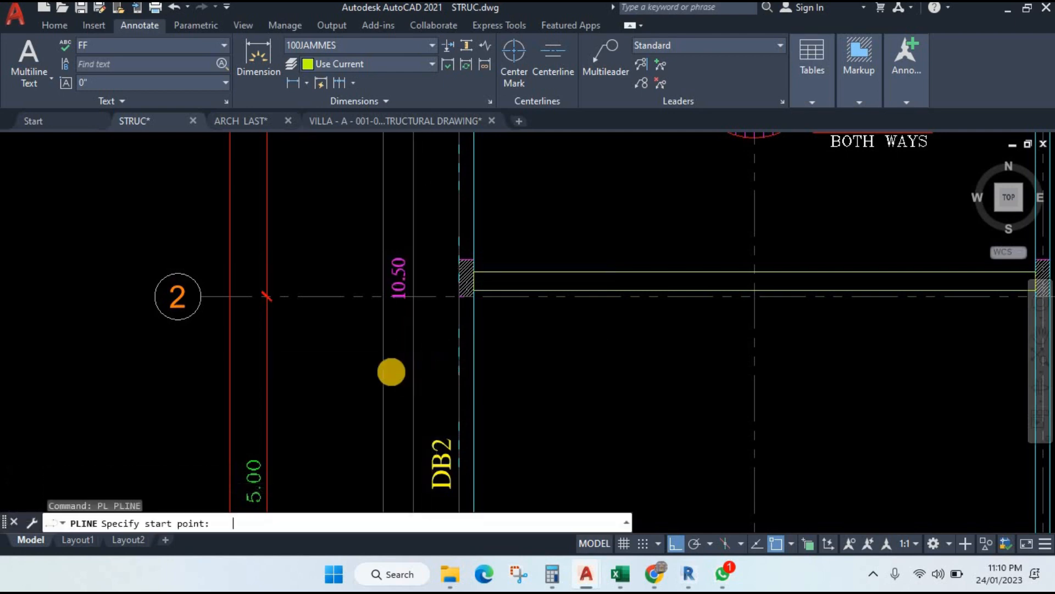
scroll(377, 371, "down", 3)
left_click_drag(355, 369, 629, 328)
left_click(115, 265)
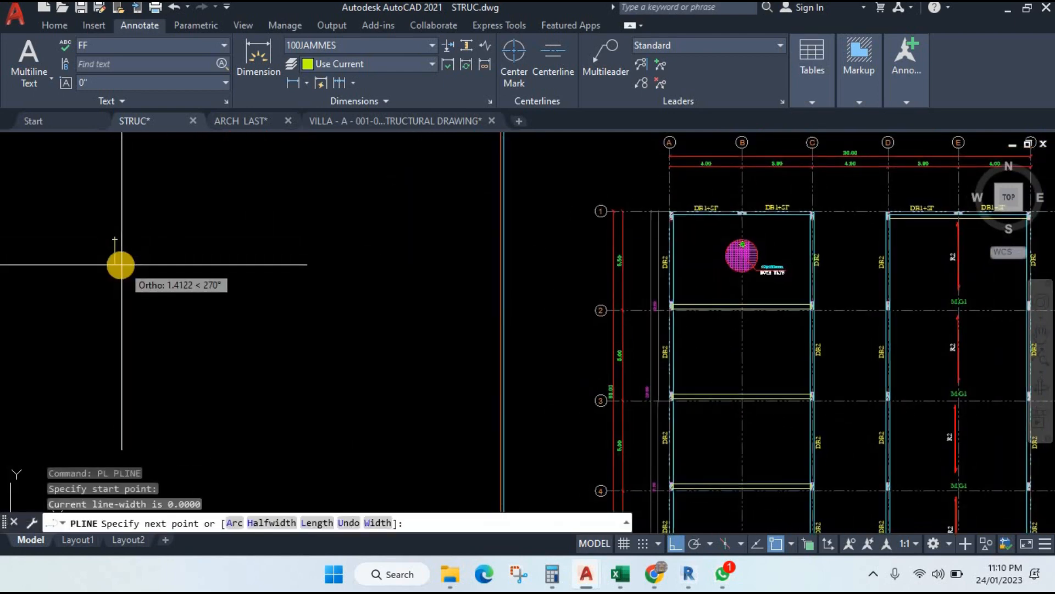
left_click(316, 268)
key("Escape")
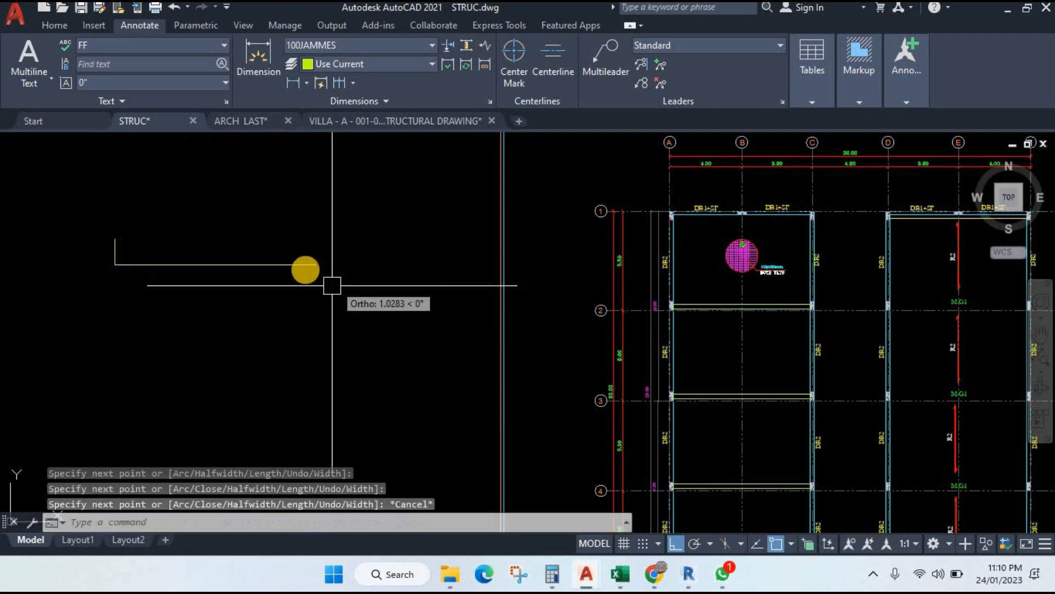
key("Return")
scroll(286, 257, "up", 2)
scroll(285, 257, "up", 2)
left_click(293, 270)
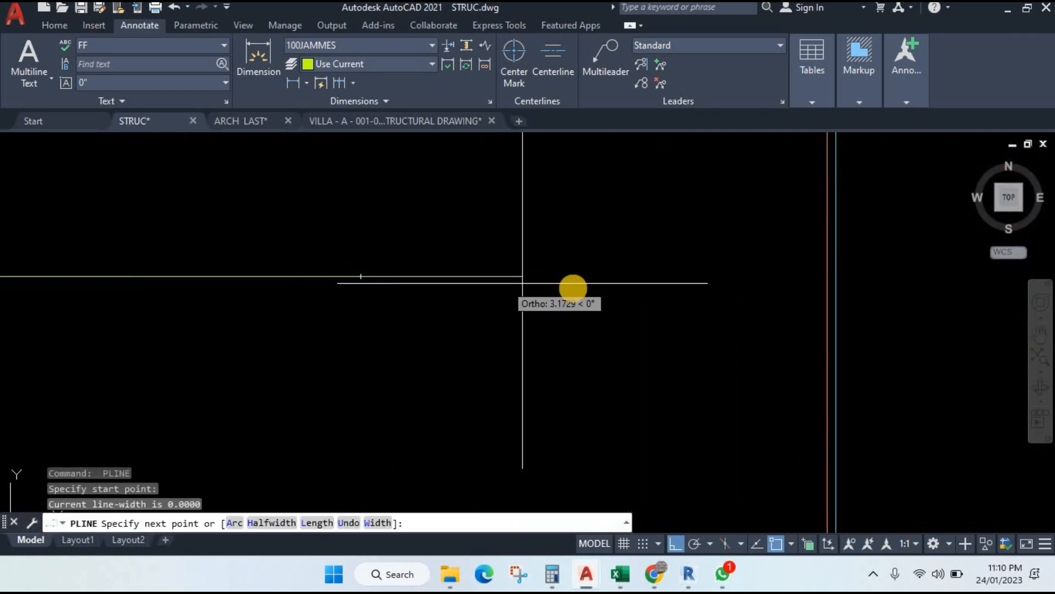
scroll(571, 288, "down", 2)
key("Escape")
Step: Draw a second L-shaped polyline bar just below the first, overlapping its free end and turned up at the right
key("Return")
scroll(423, 290, "up", 2)
left_click(377, 287)
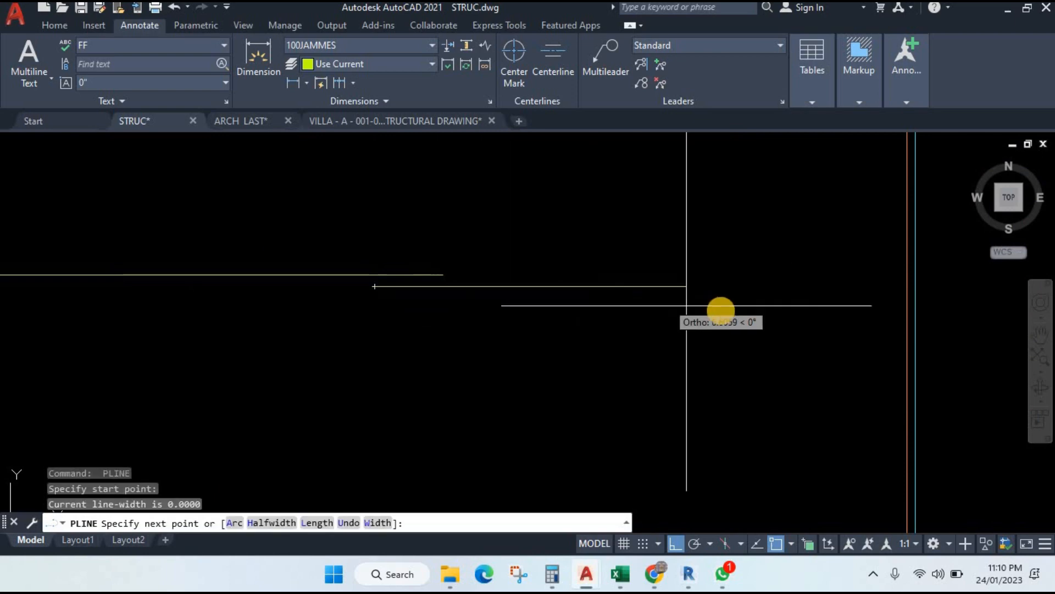
scroll(693, 303, "down", 2)
left_click(783, 242)
left_click(783, 198)
key("Escape")
Step: Draw a tall, narrow rectangle as a column below the left end of the sketched bars
scroll(604, 340, "down", 3)
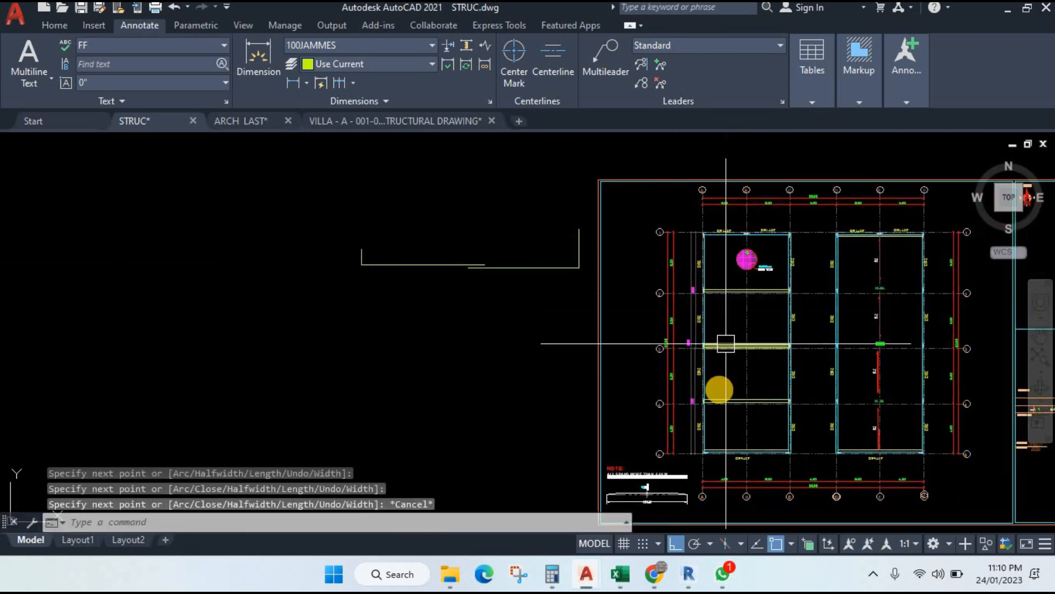
type("rec")
key("Return")
scroll(357, 302, "up", 4)
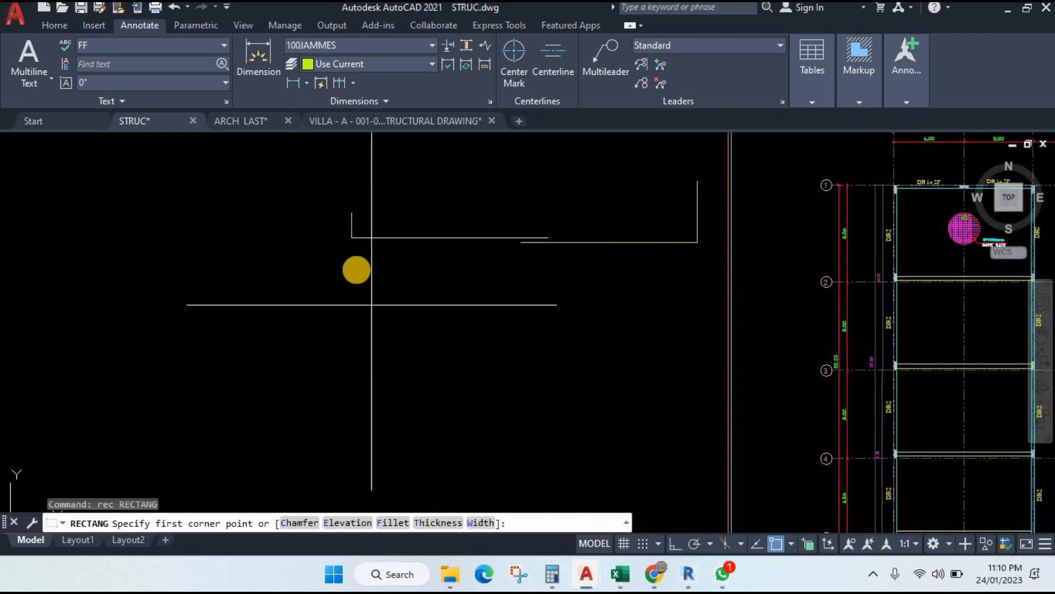
left_click(338, 219)
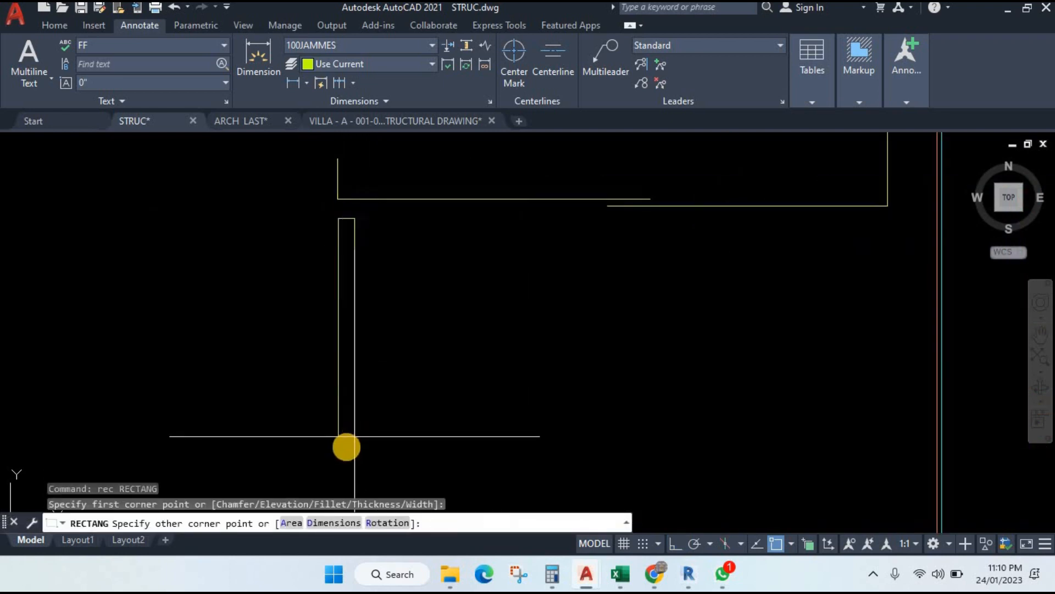
left_click(347, 448)
key("Escape")
Step: Copy the column rectangle horizontally to four more positions under the two sketched bars
left_click(389, 344)
left_click(288, 371)
type("co")
key("Return")
left_click(429, 371)
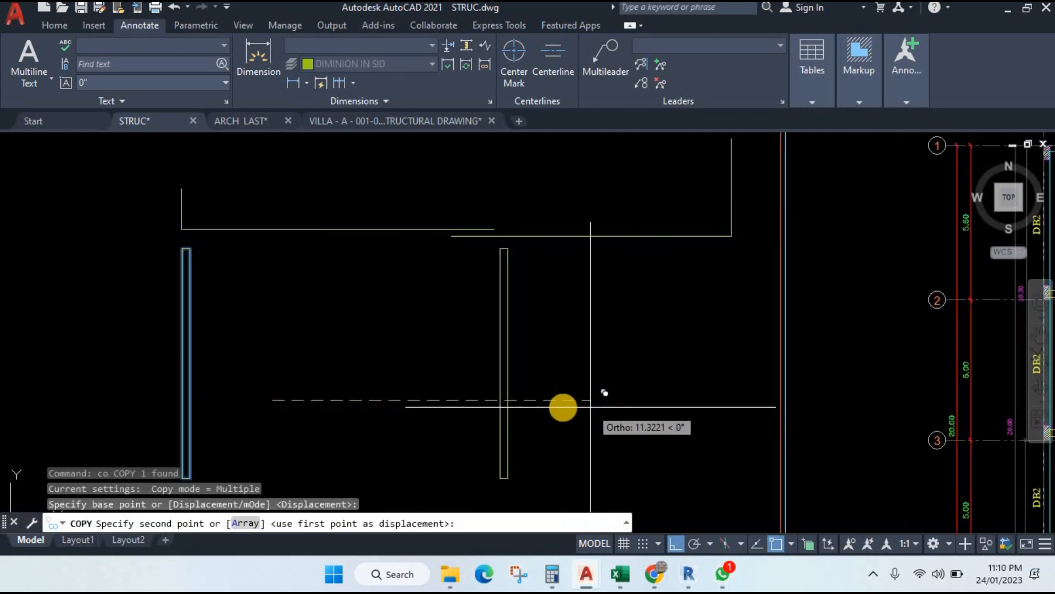
left_click(563, 408)
left_click(425, 403)
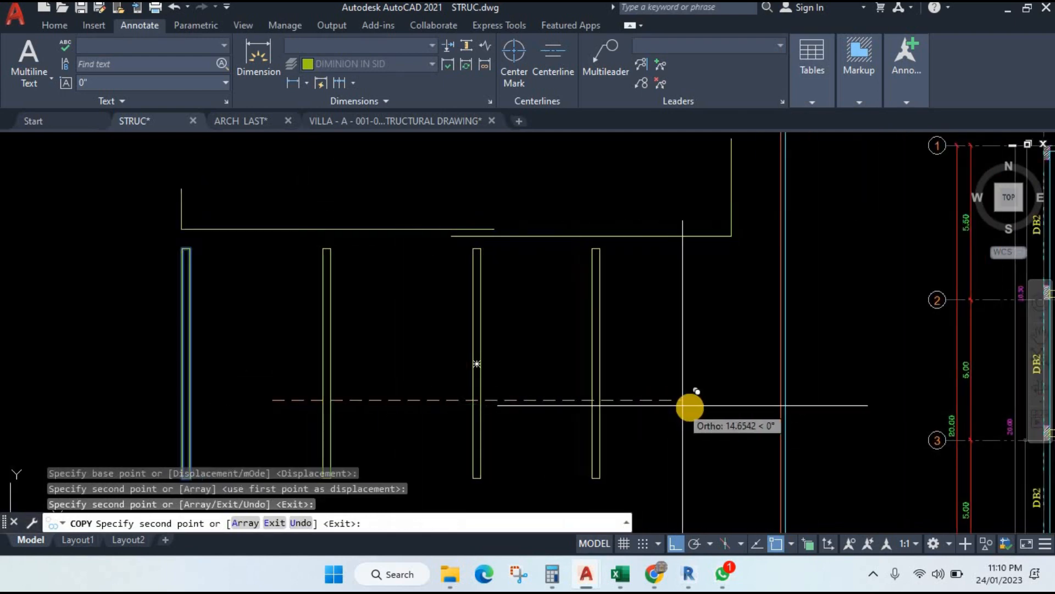
left_click(705, 404)
scroll(799, 406, "up", 2)
scroll(806, 403, "down", 2)
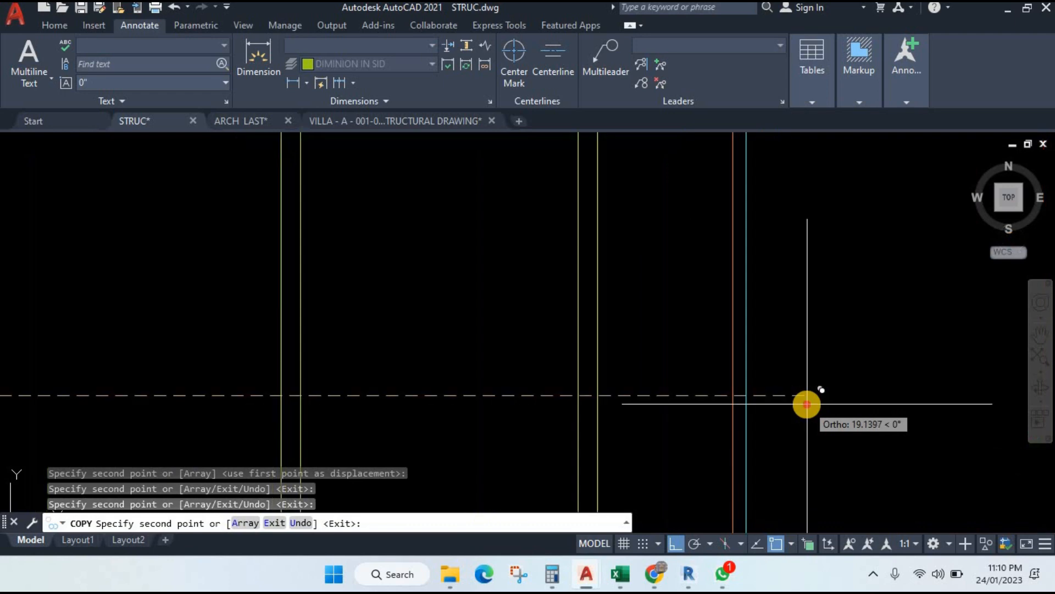
key("Escape")
Step: Examine the lapped bar sketch over its columns and compare it with the dimensions along the DB2 beam line
left_click_drag(504, 366, 520, 365)
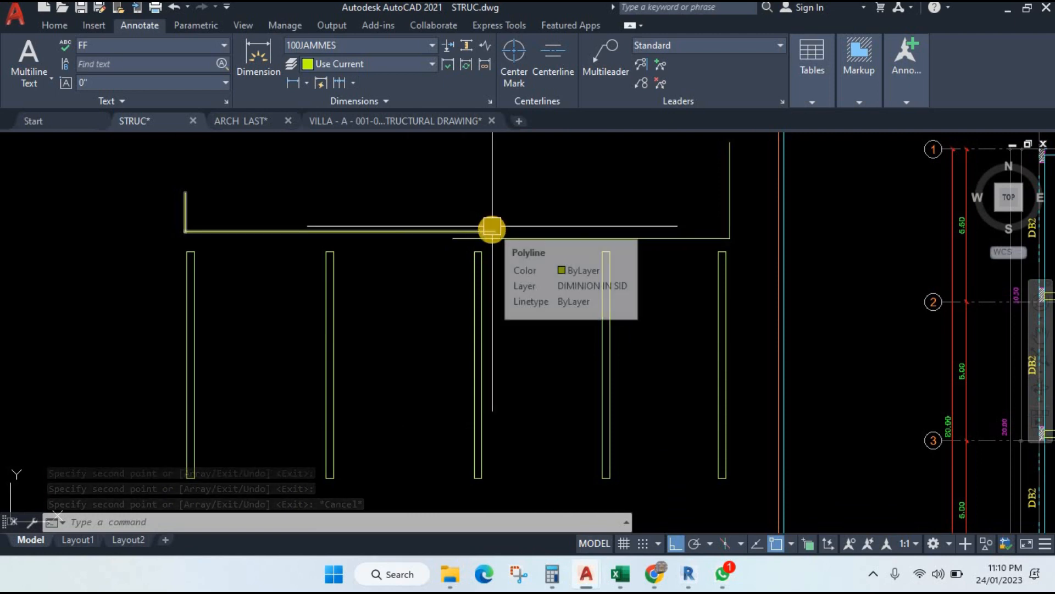
left_click_drag(509, 261, 522, 308)
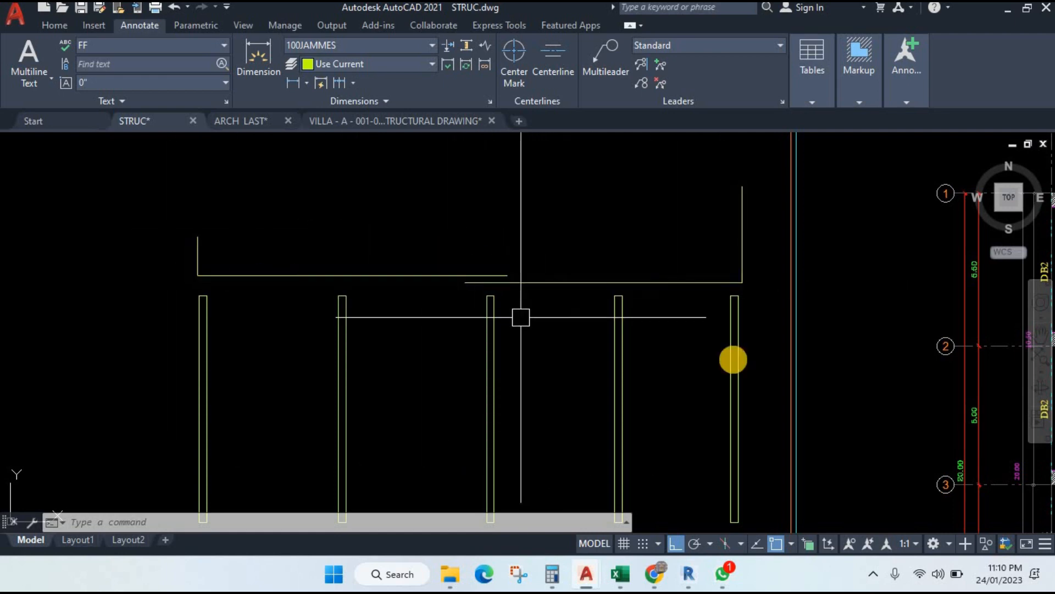
scroll(833, 427, "down", 2)
left_click_drag(835, 426, 632, 319)
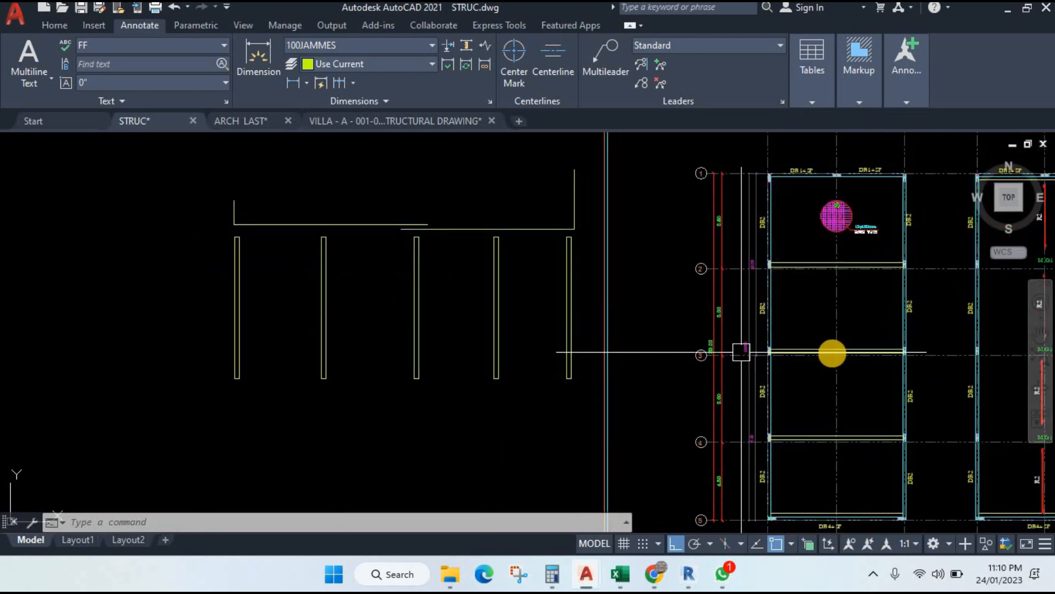
scroll(743, 350, "up", 4)
scroll(784, 365, "down", 4)
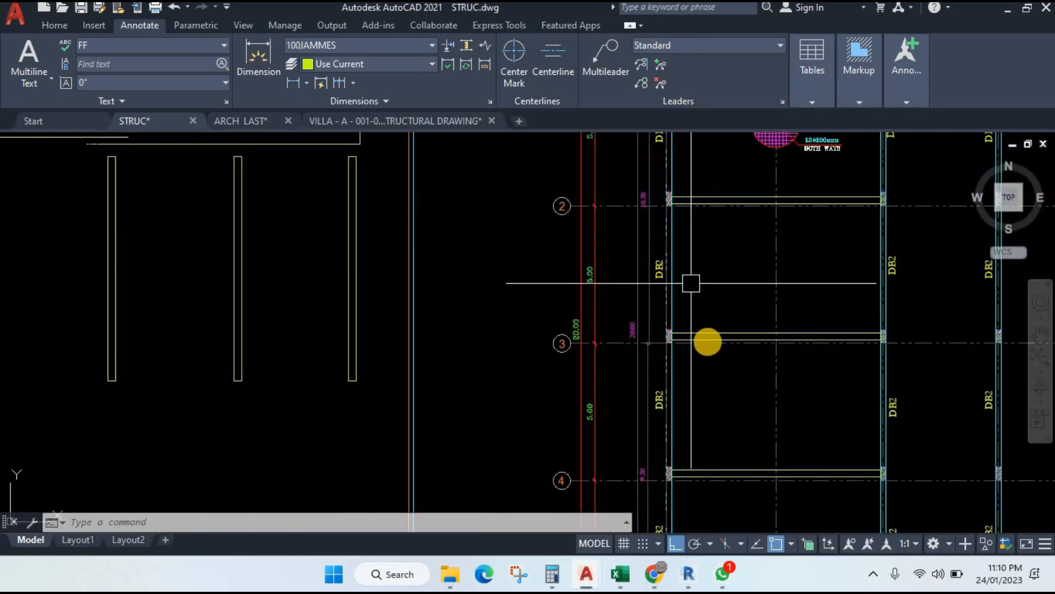
scroll(674, 428, "up", 6)
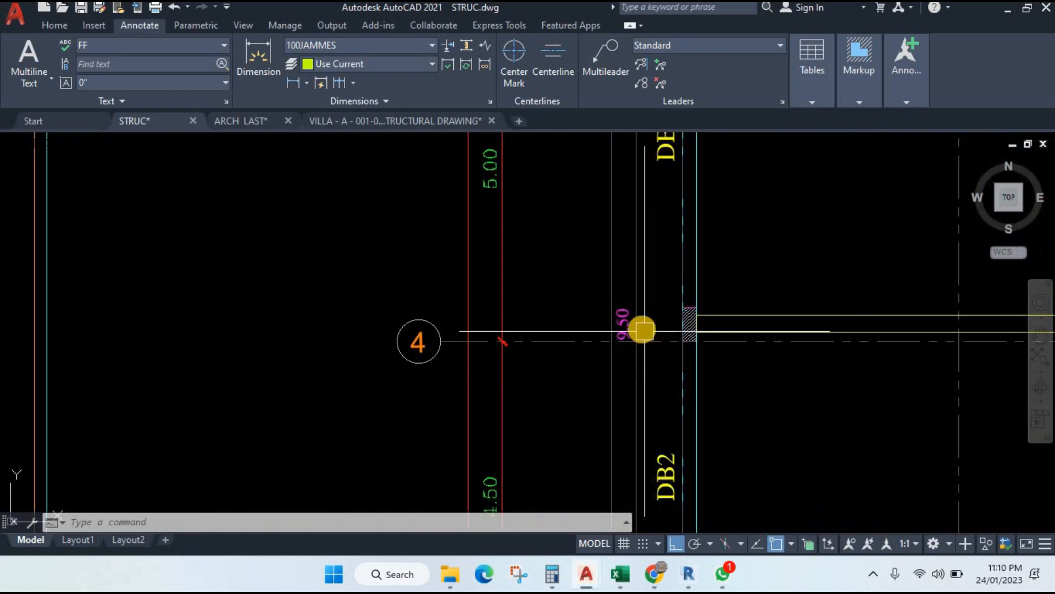
Step: Examine the DB2 beam line and its dimensions around gridlines 3 and 4
left_click_drag(644, 293, 644, 391)
left_click_drag(689, 297, 694, 476)
left_click_drag(707, 319, 707, 362)
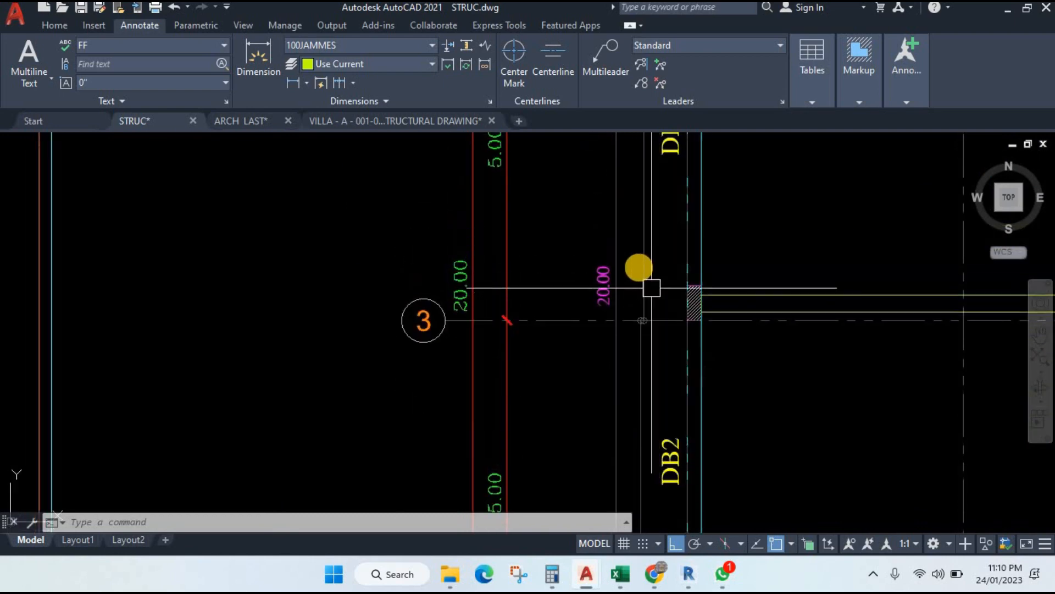
left_click_drag(649, 291, 655, 407)
scroll(657, 283, "down", 4)
scroll(663, 368, "up", 4)
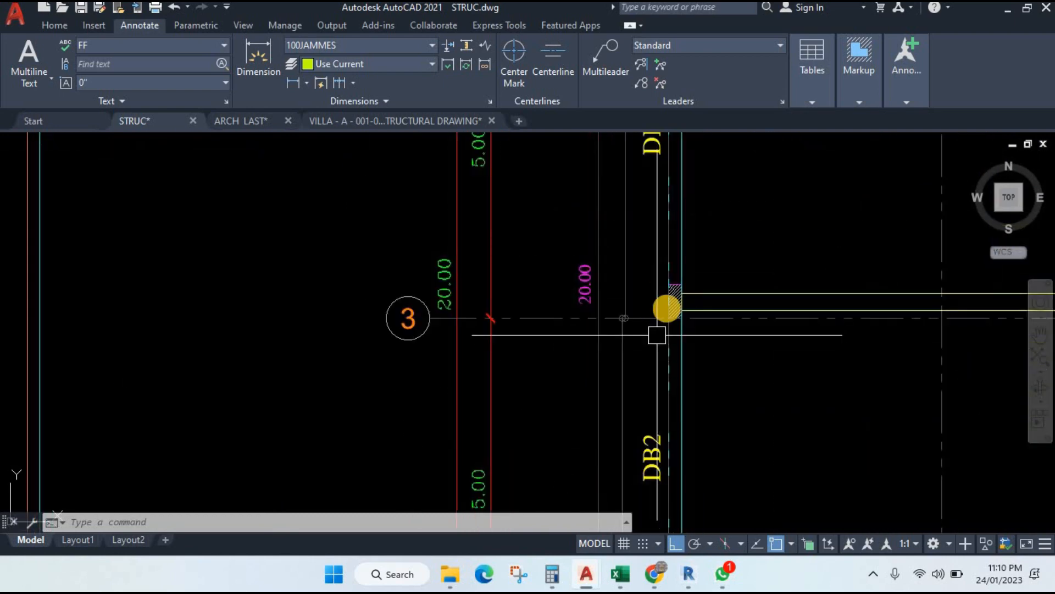
scroll(664, 370, "down", 2)
left_click_drag(665, 371, 669, 276)
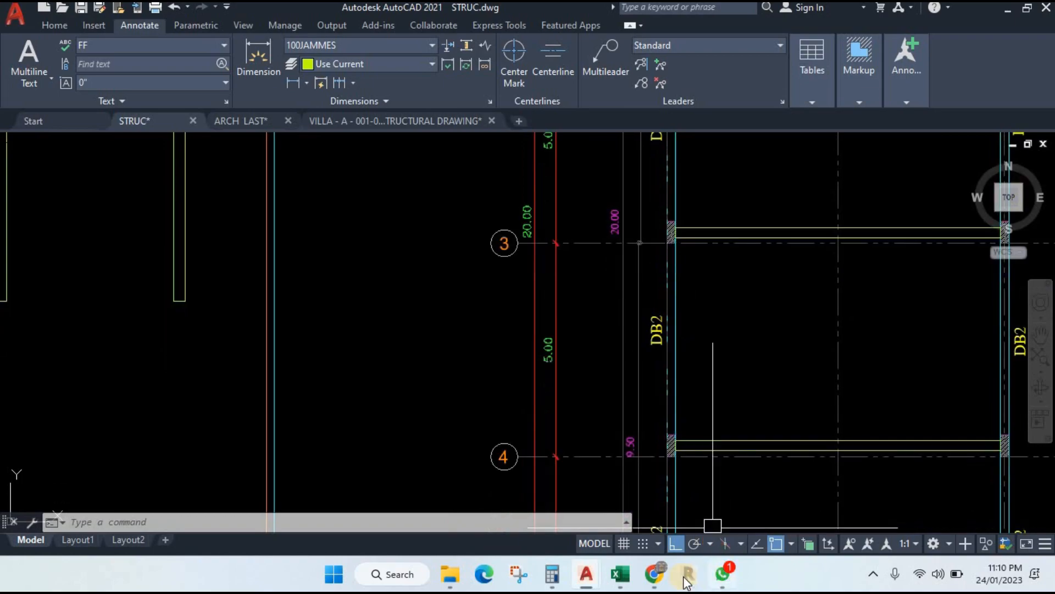
Step: Switch to Excel and split the horizontal line of the row 4 bar shape into two overlapping lines, each meeting one end bend
left_click(620, 574)
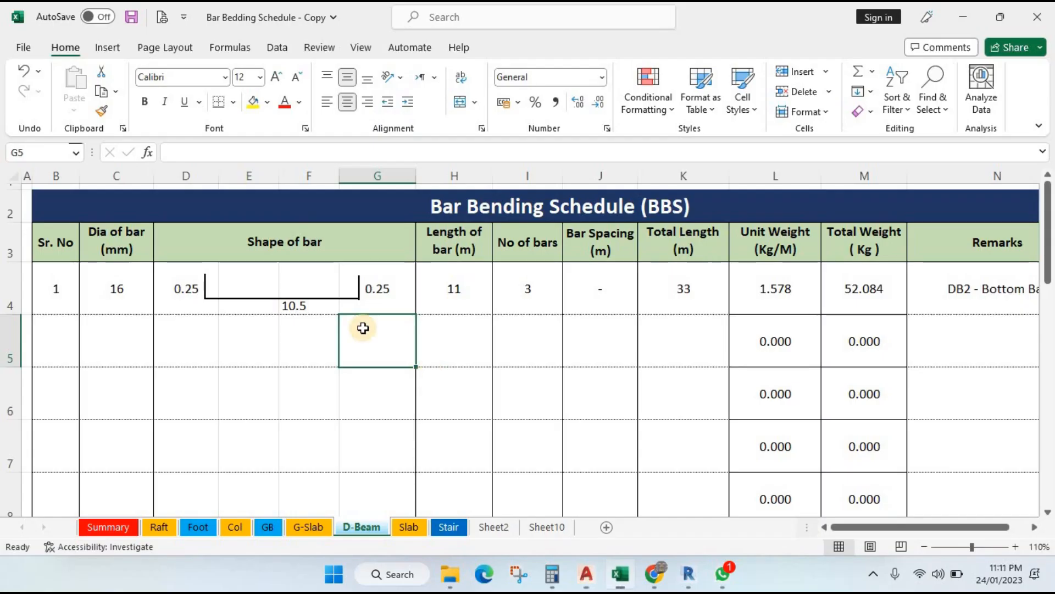
left_click(321, 299)
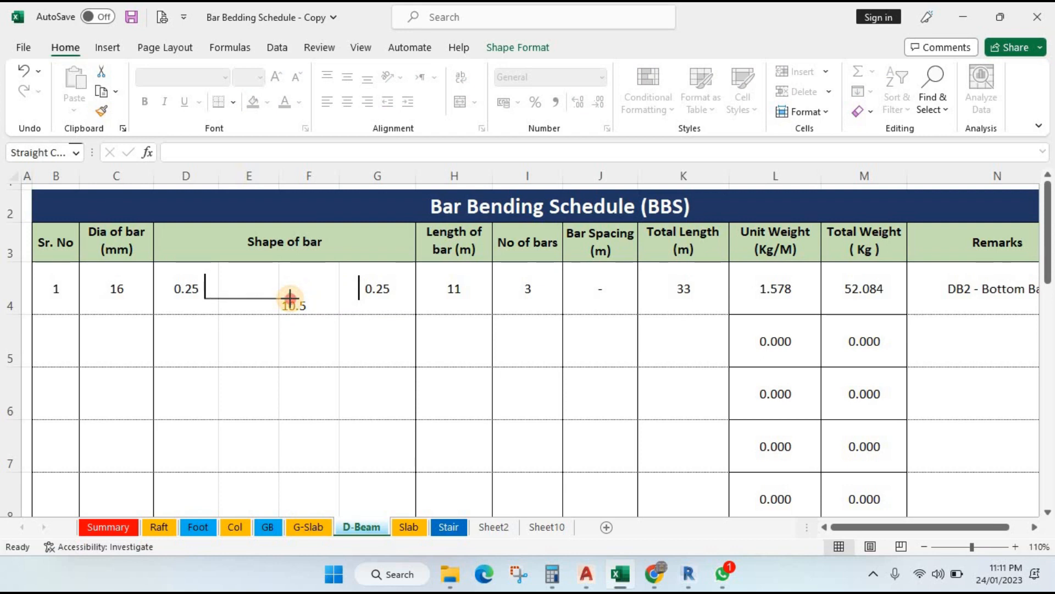
left_click(352, 305)
left_click(260, 298)
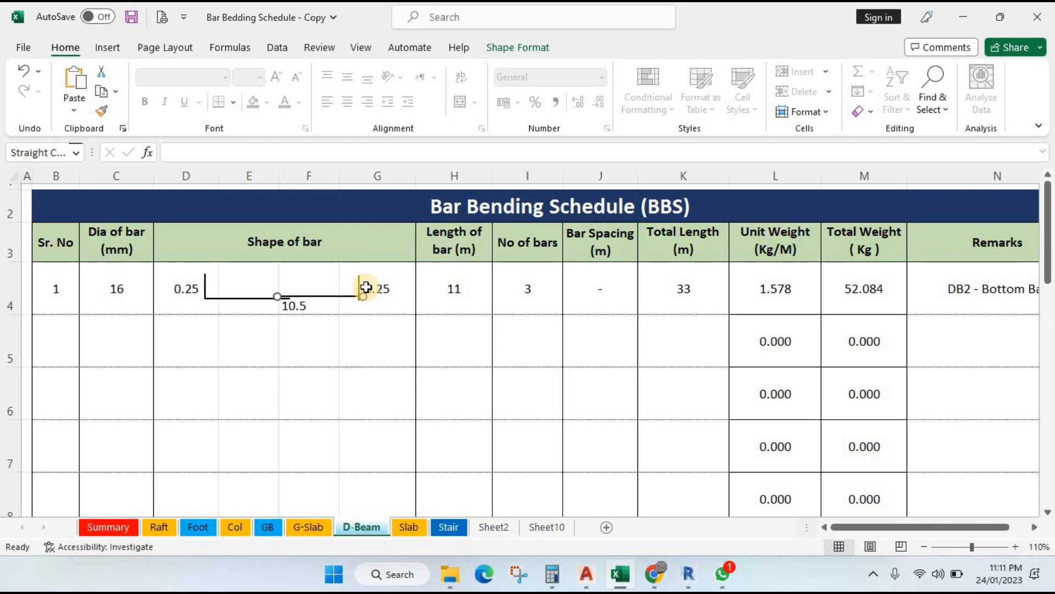
Step: Centre the existing length in F4 horizontally and enter 10.5 in E4 for the first bar's horizontal length
left_click(311, 312)
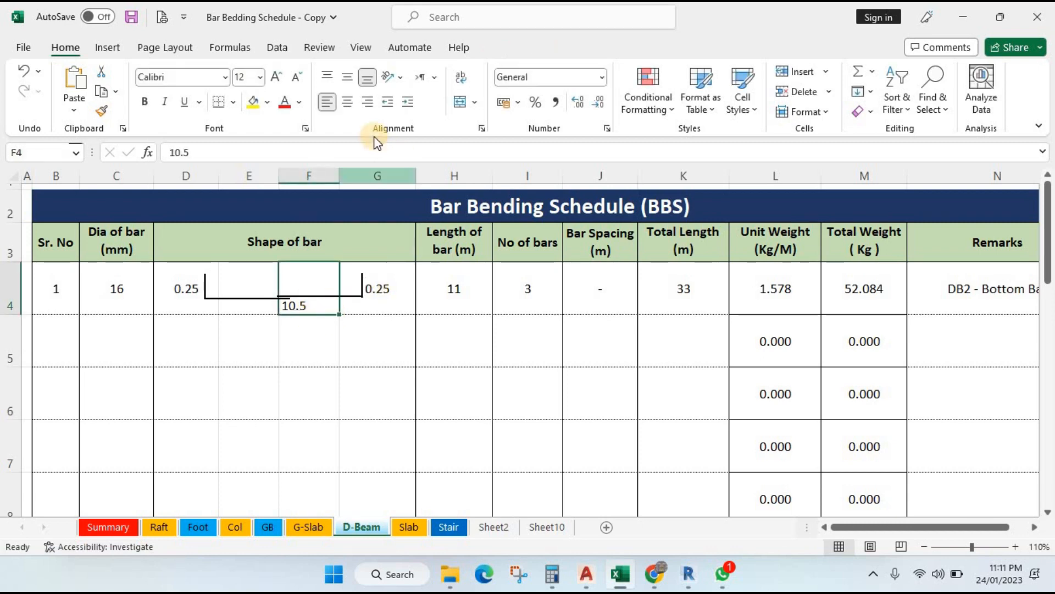
left_click(258, 309)
type("10.5")
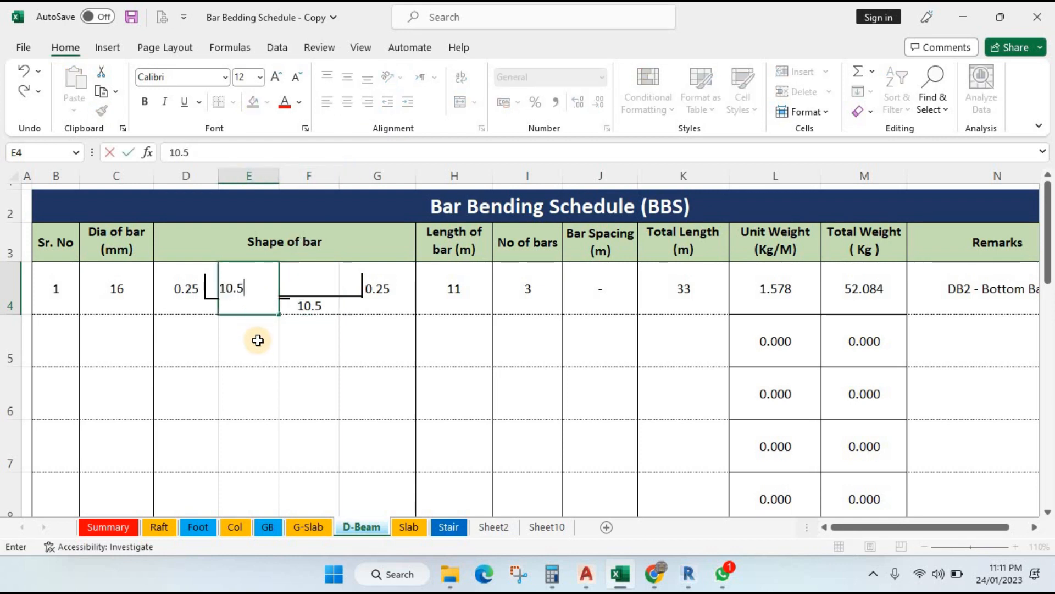
key("Return")
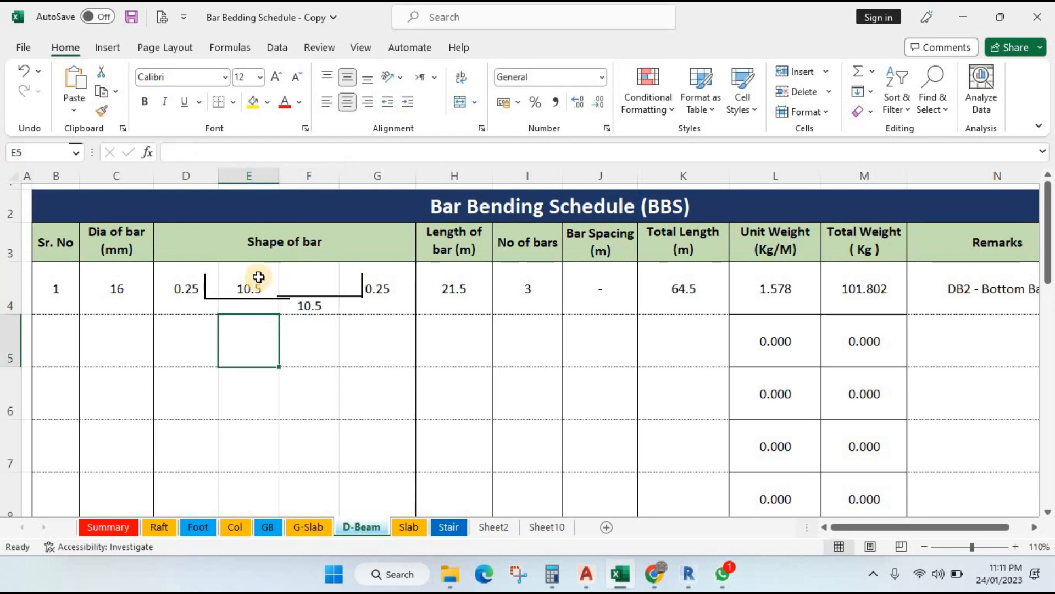
Step: Align the bar length in E4 to the bottom of the cell and centre it under the first bar's line
left_click(259, 277)
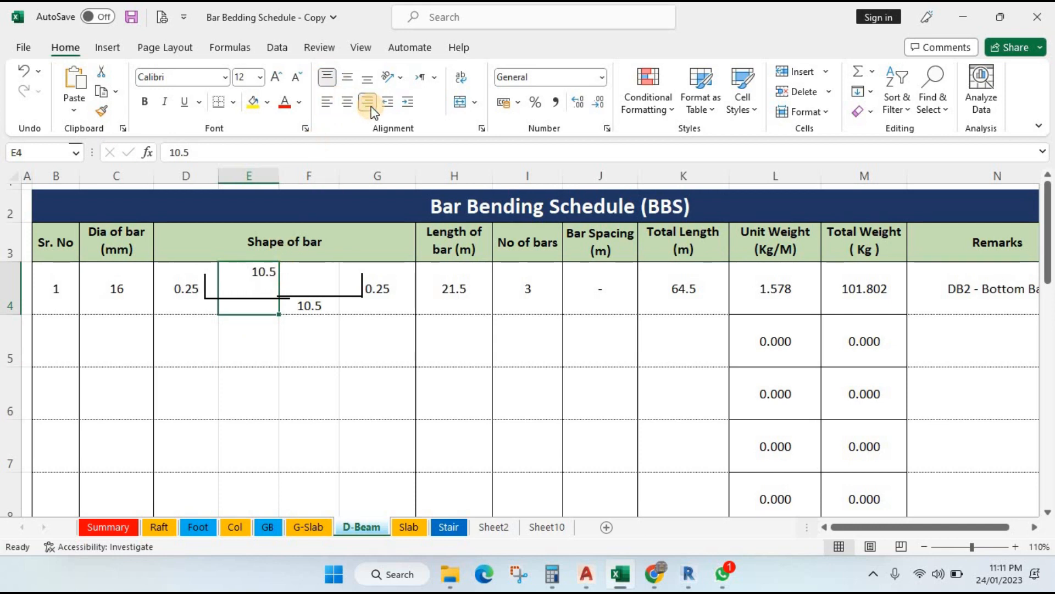
left_click(367, 78)
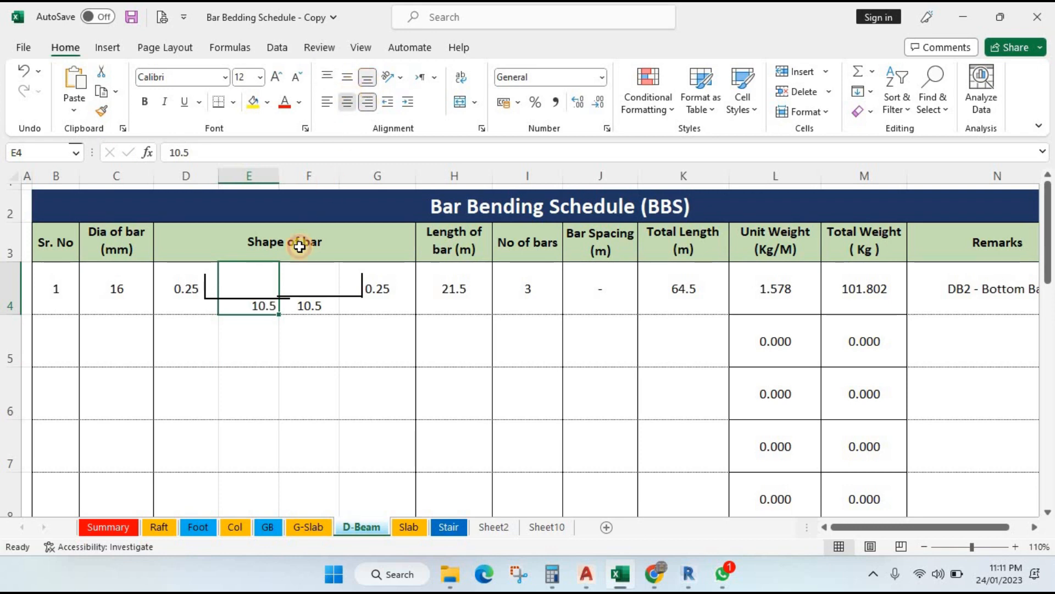
left_click(221, 322)
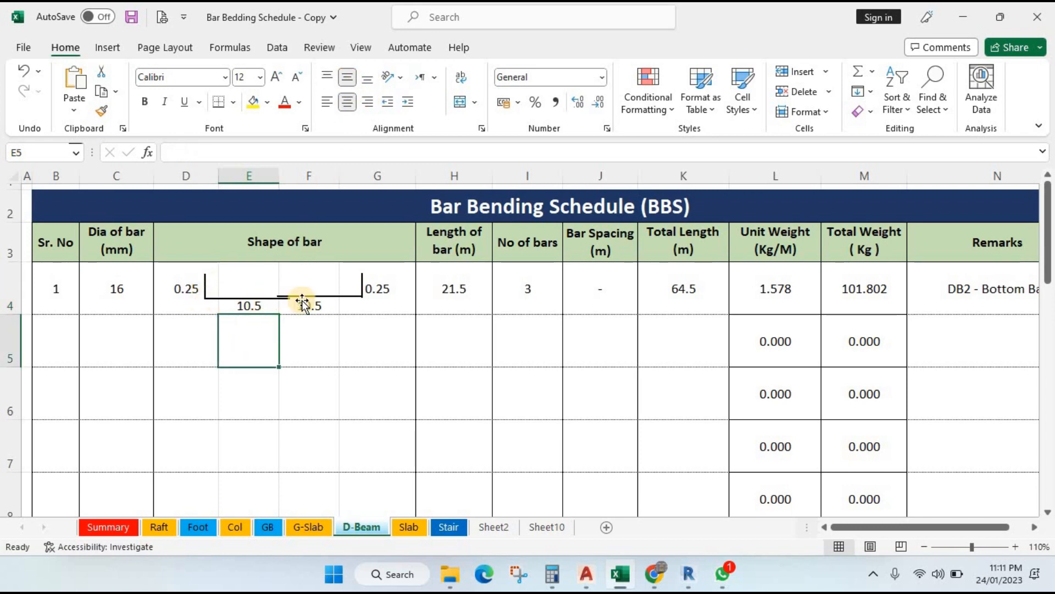
left_click(327, 304)
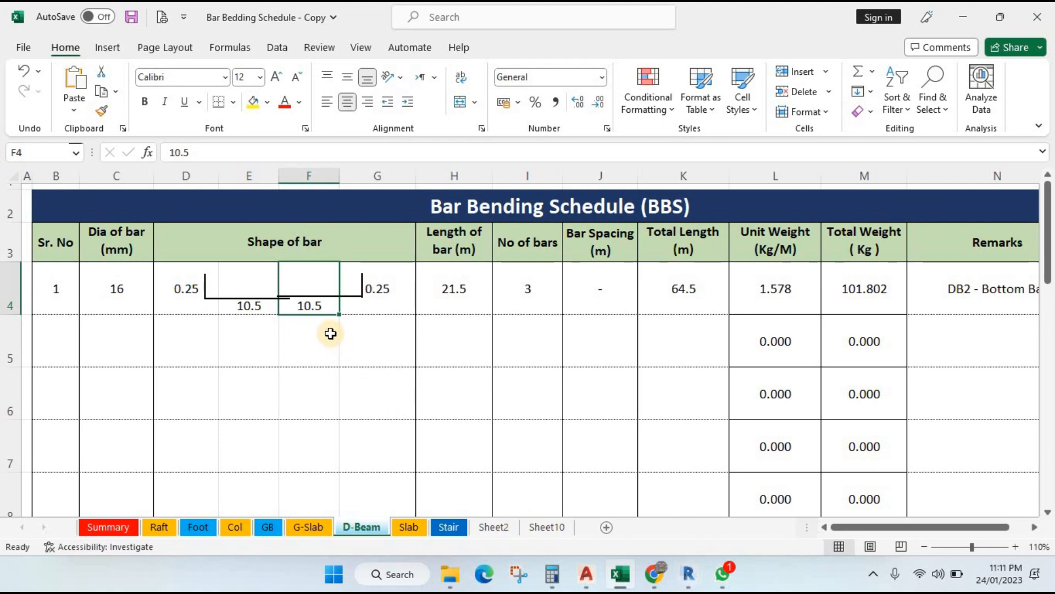
Step: Switch to AutoCAD and examine the bar lap location on beam DB2 at the gridline 3 column
left_click(651, 575)
left_click(621, 576)
left_click(624, 584)
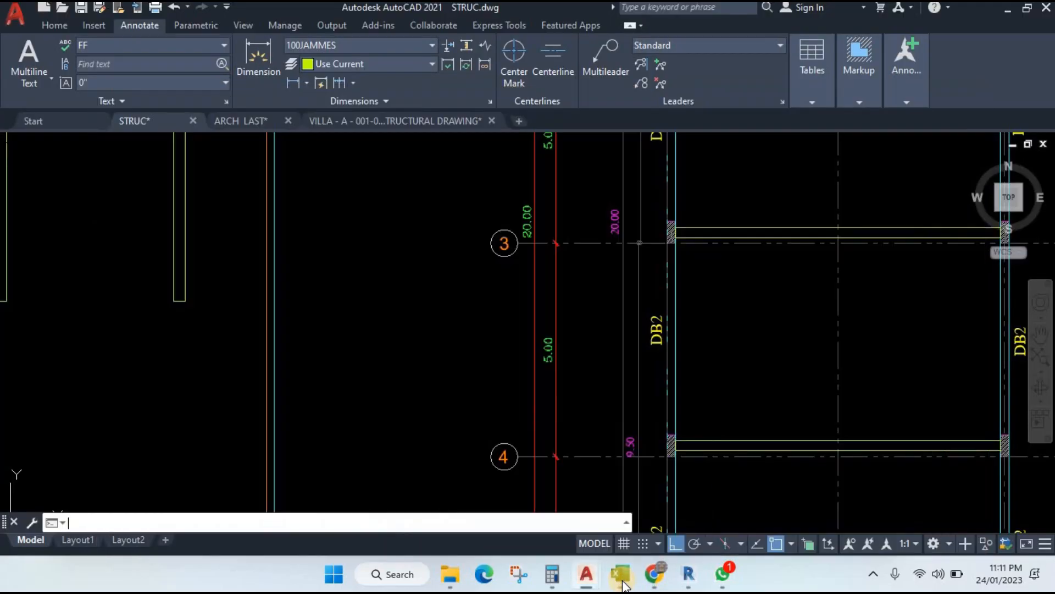
left_click_drag(606, 386, 549, 314)
scroll(599, 366, "down", 2)
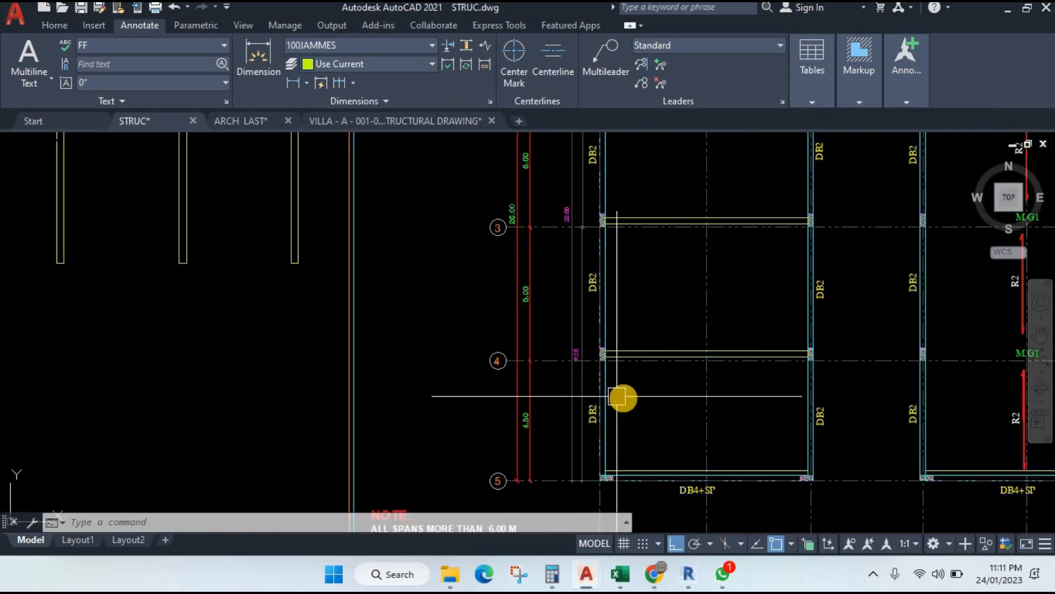
left_click_drag(623, 402, 611, 480)
scroll(580, 421, "up", 2)
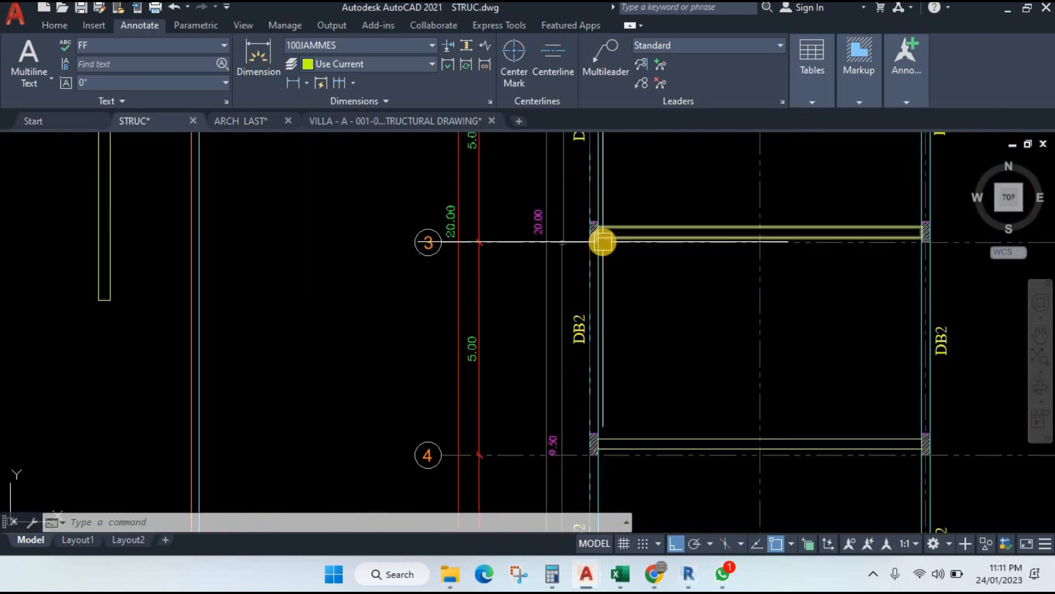
scroll(586, 242, "up", 4)
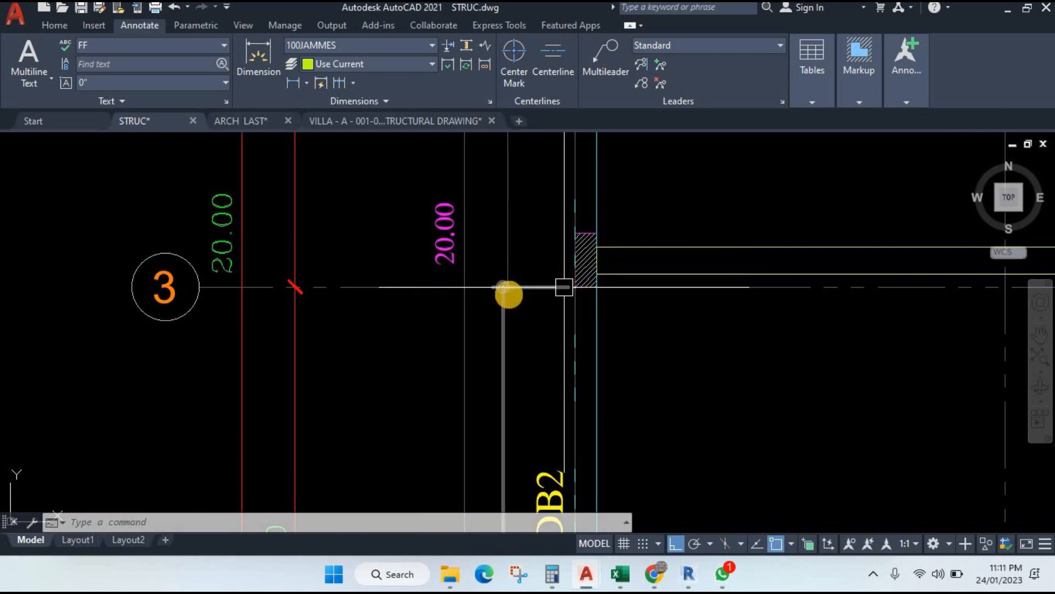
scroll(505, 291, "down", 2)
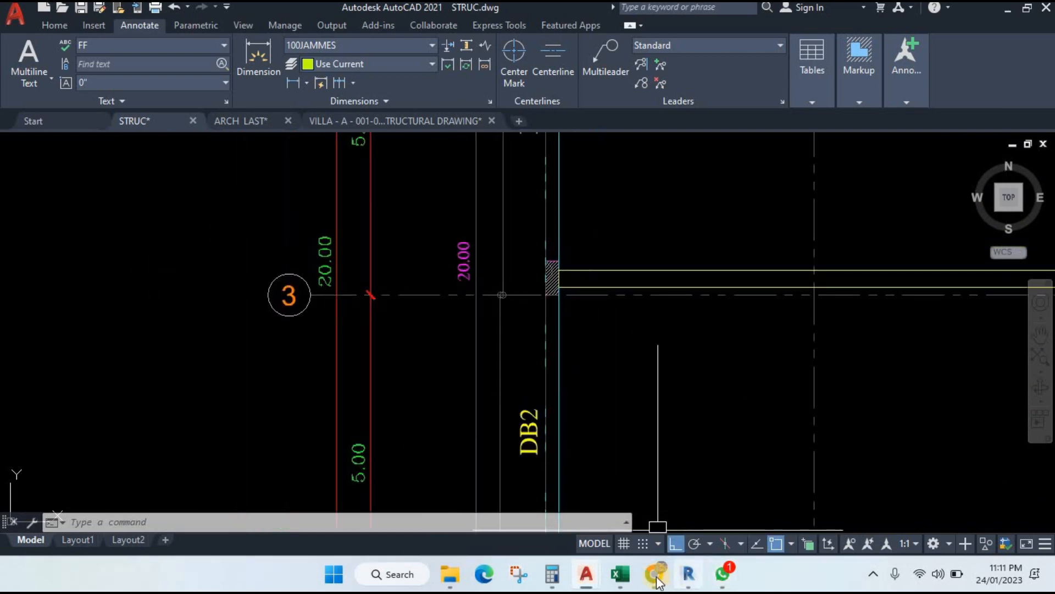
Step: Switch to Calculator and multiply the bar diameter 16 by 60 to work out the lap length
mouse_move(590, 582)
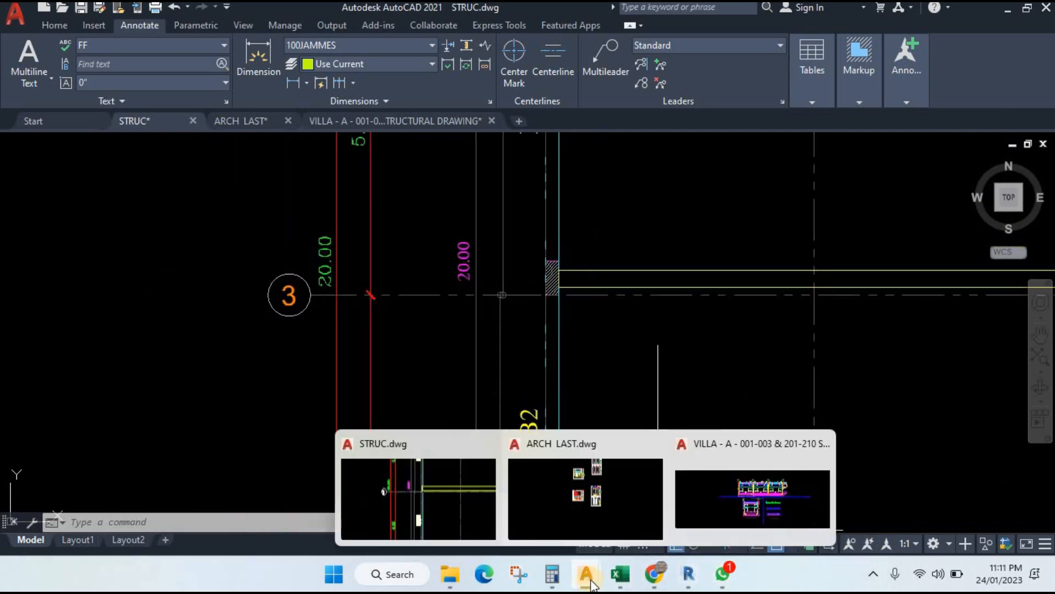
left_click(554, 580)
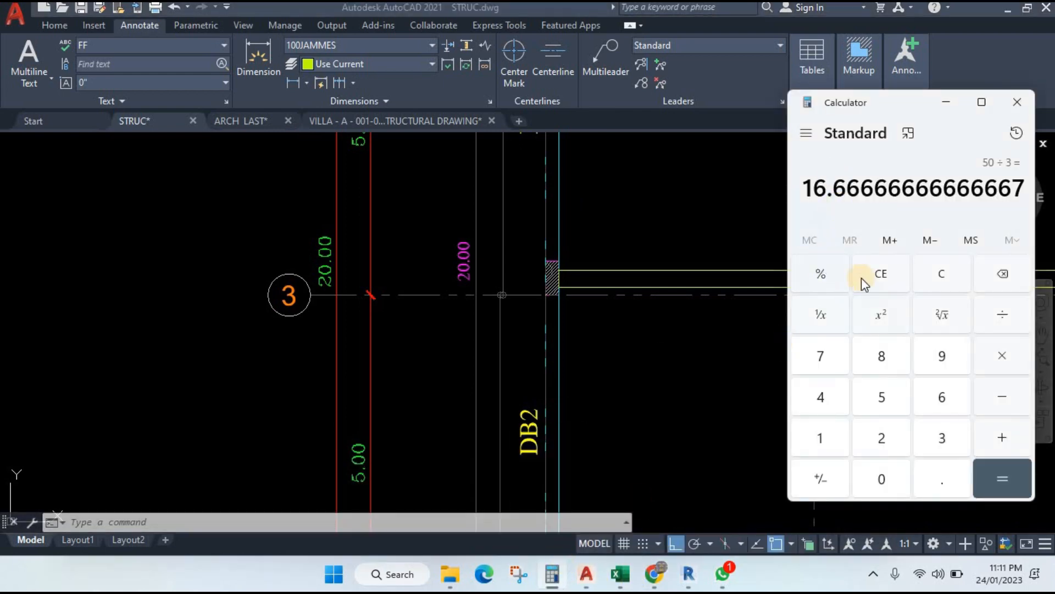
left_click(943, 273)
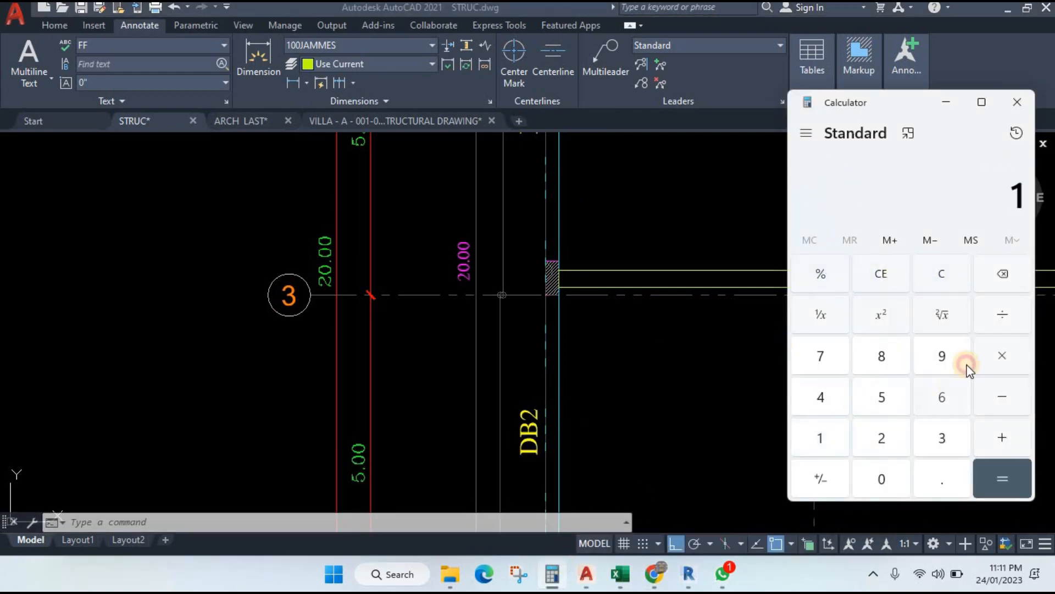
left_click(966, 380)
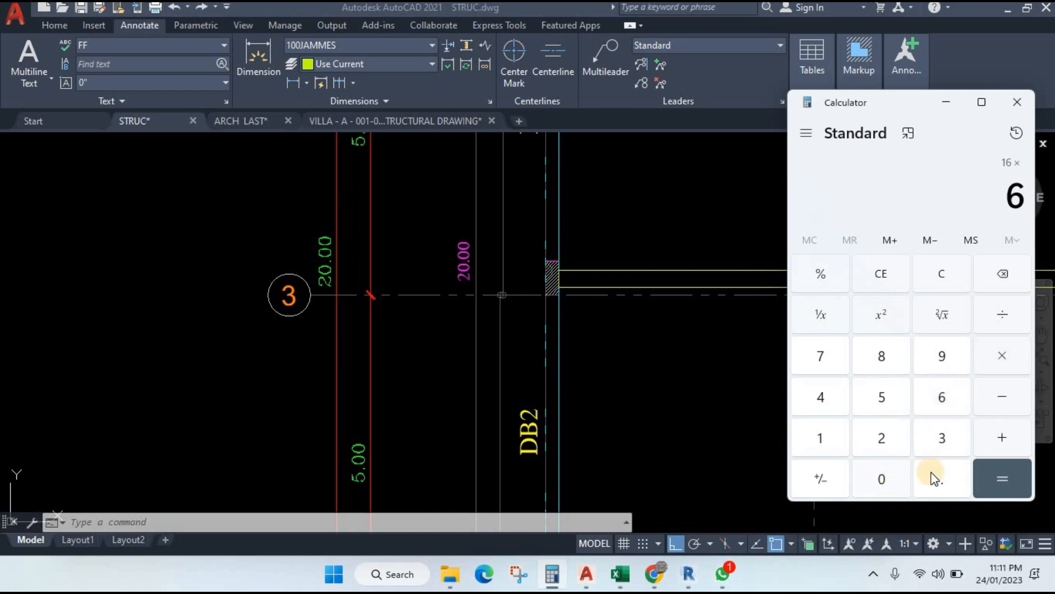
left_click(994, 470)
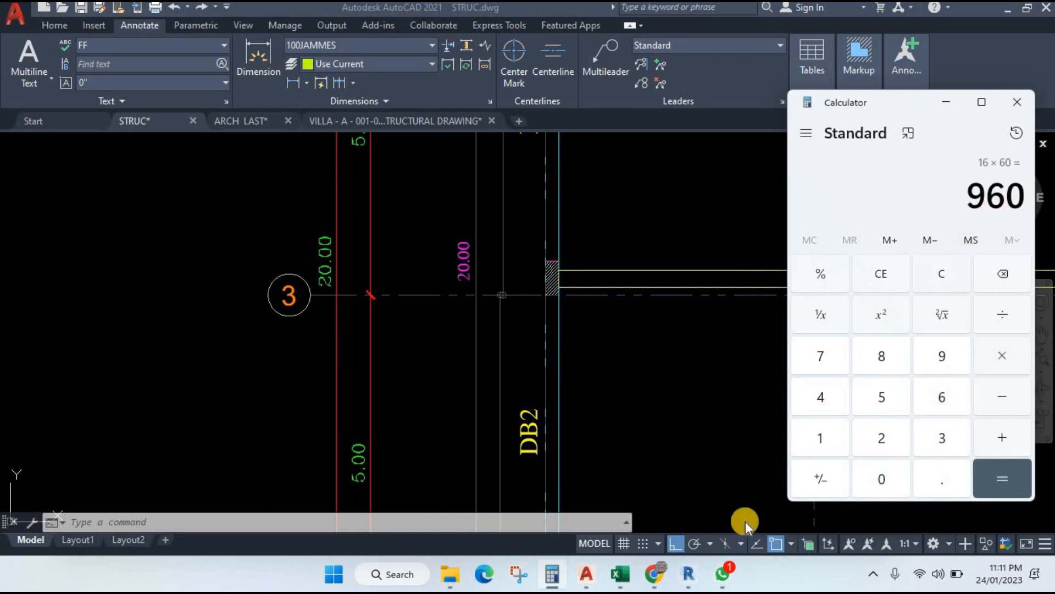
Step: Return to Excel and set the second bar's length in F4 to the formula =10.5+.960 to include the lap
left_click(622, 574)
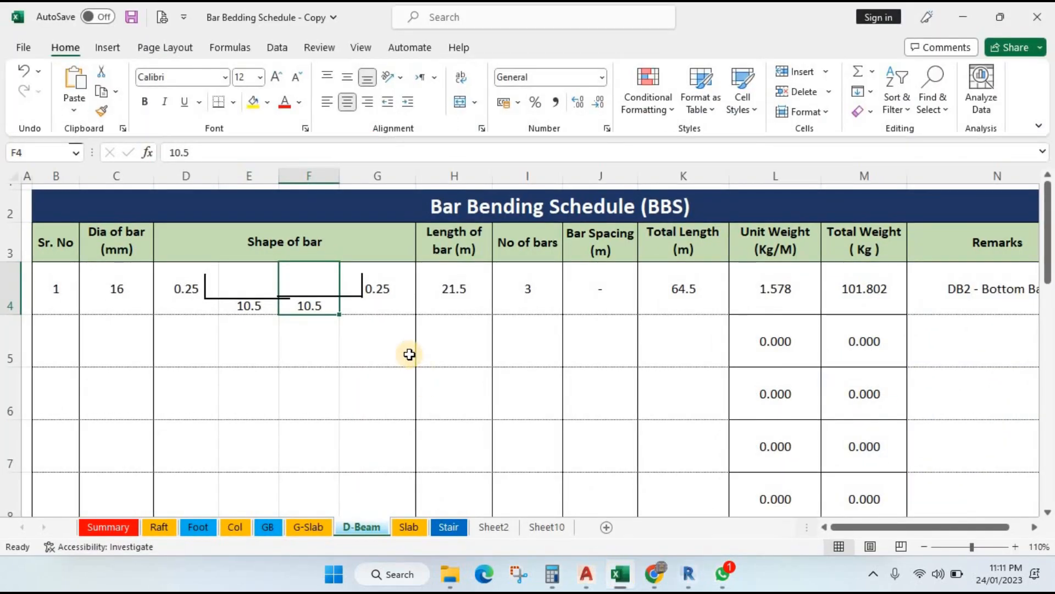
double_click(330, 307)
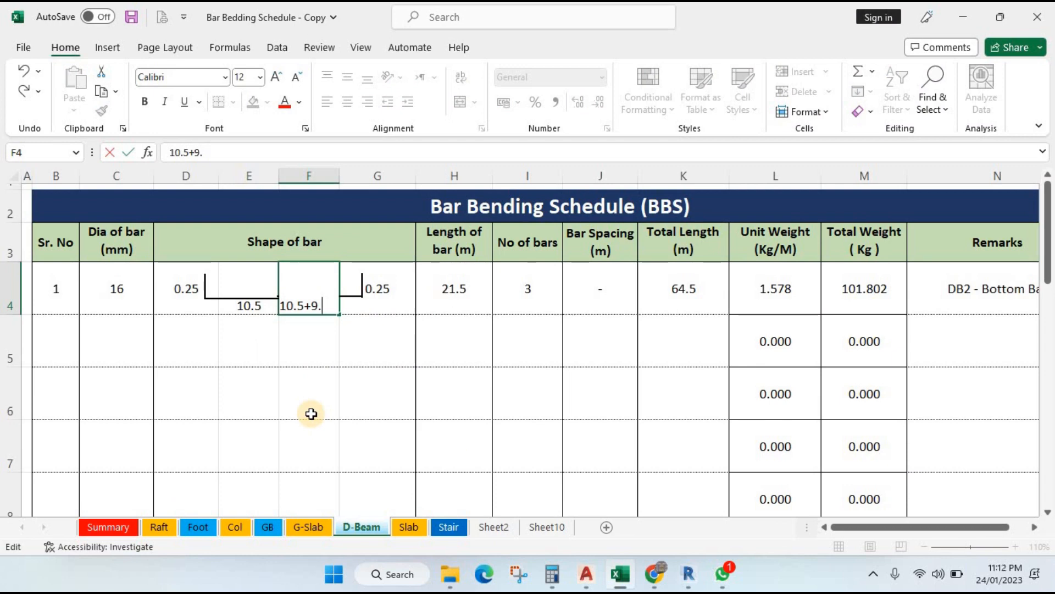
left_click(553, 574)
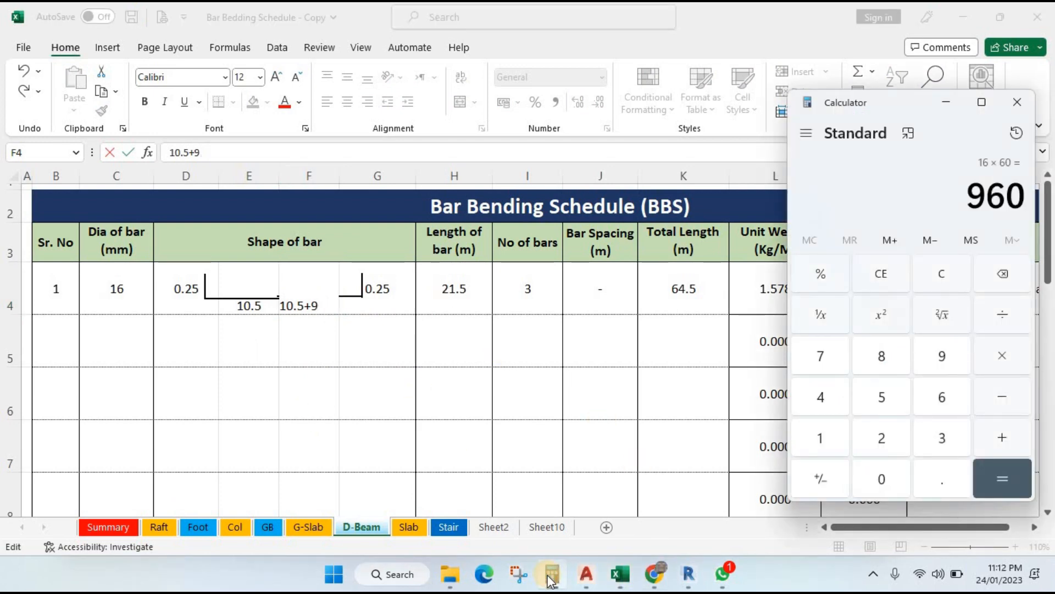
left_click(321, 307)
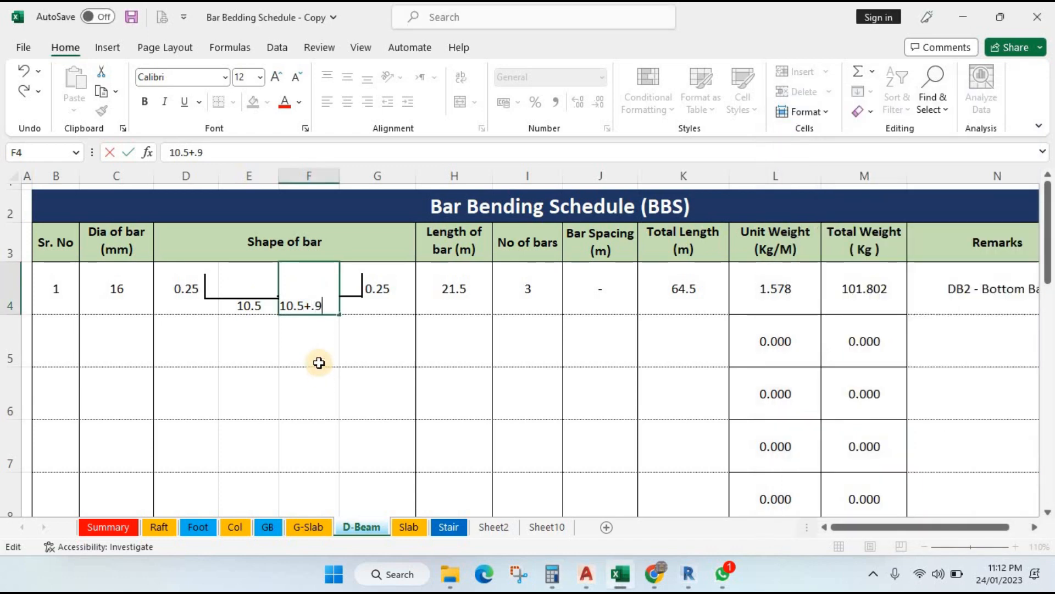
type("60")
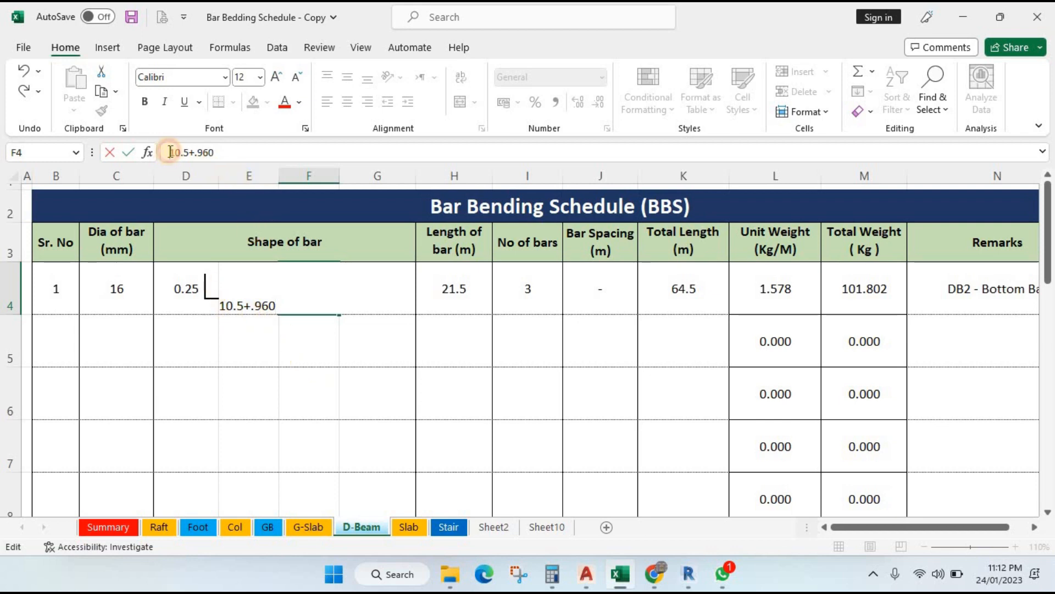
type("=")
key("Return")
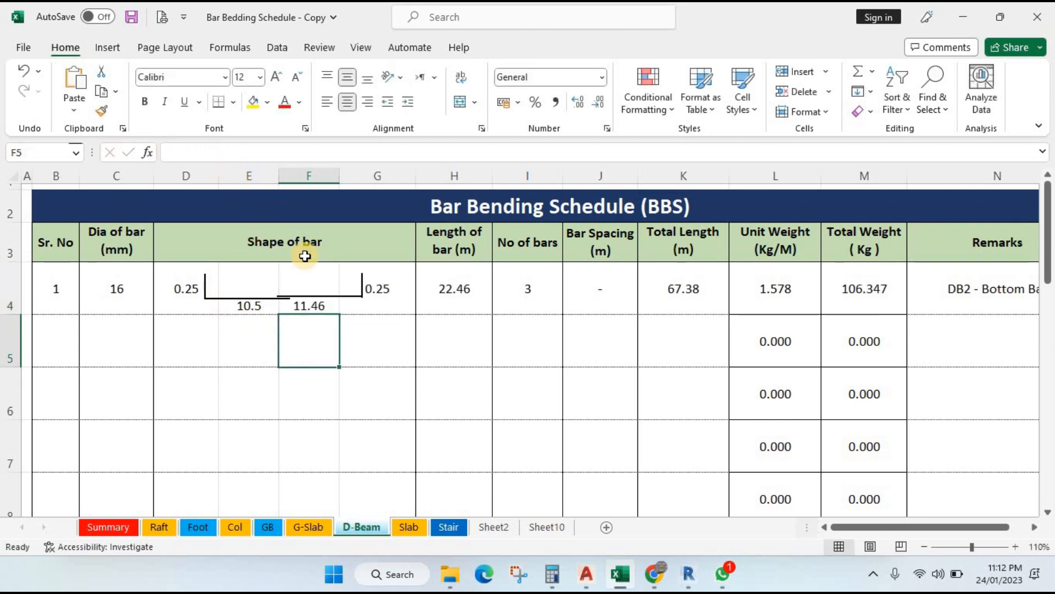
Step: Raise the second bar's horizontal line and end bend in row 4 slightly, keeping them joined above the first bar's line
left_click_drag(314, 290, 362, 293)
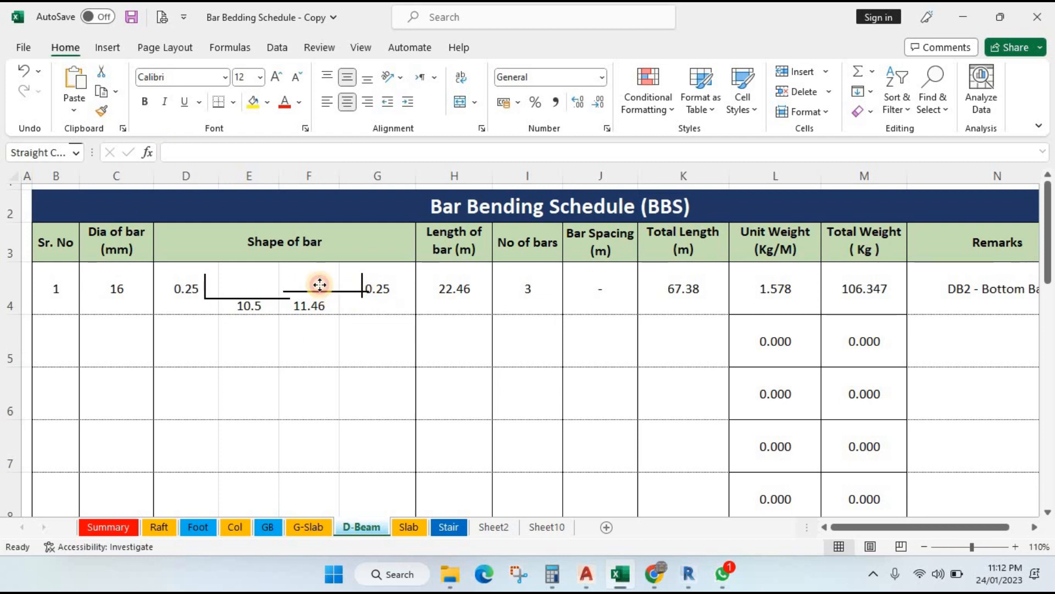
left_click(304, 335)
left_click_drag(335, 275, 358, 274)
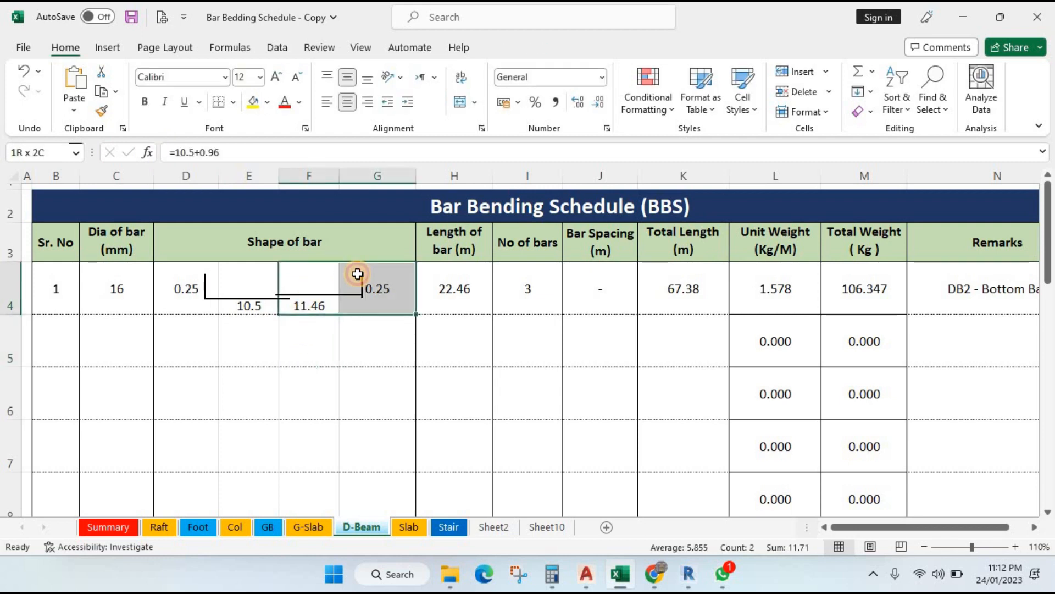
left_click(349, 355)
left_click(328, 295)
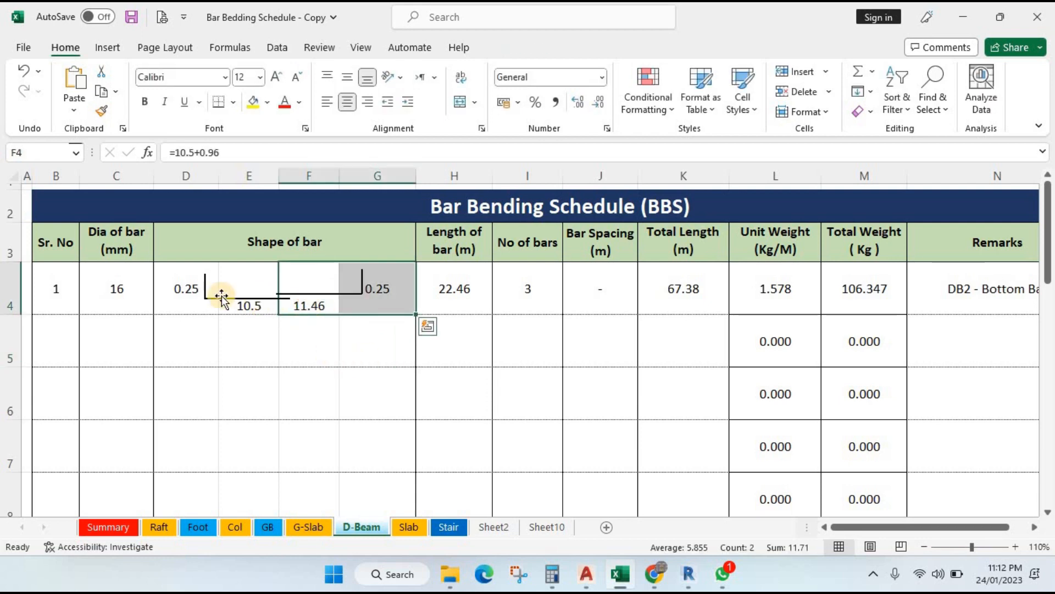
Step: Check the first bar's lengths in D4 and E4 and the bar length formula in H4
left_click_drag(180, 268, 250, 283)
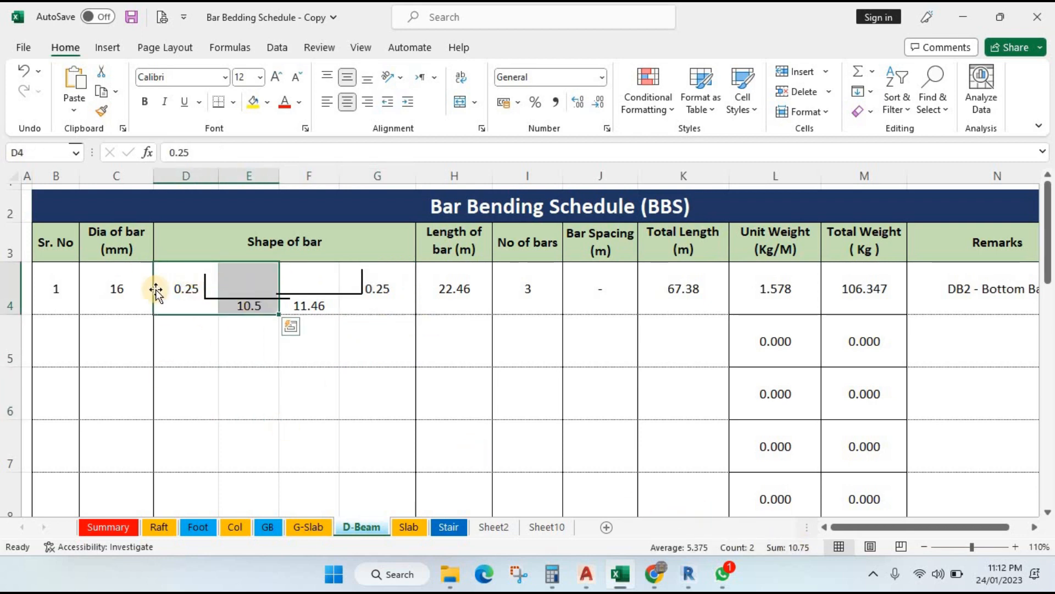
left_click(329, 376)
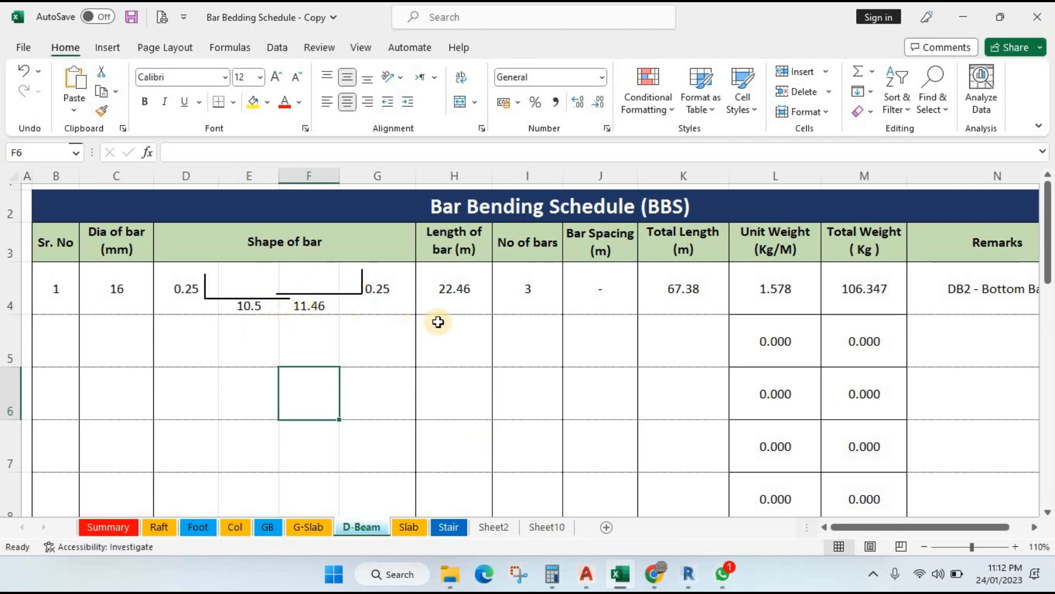
left_click(448, 304)
double_click(447, 304)
key("Escape")
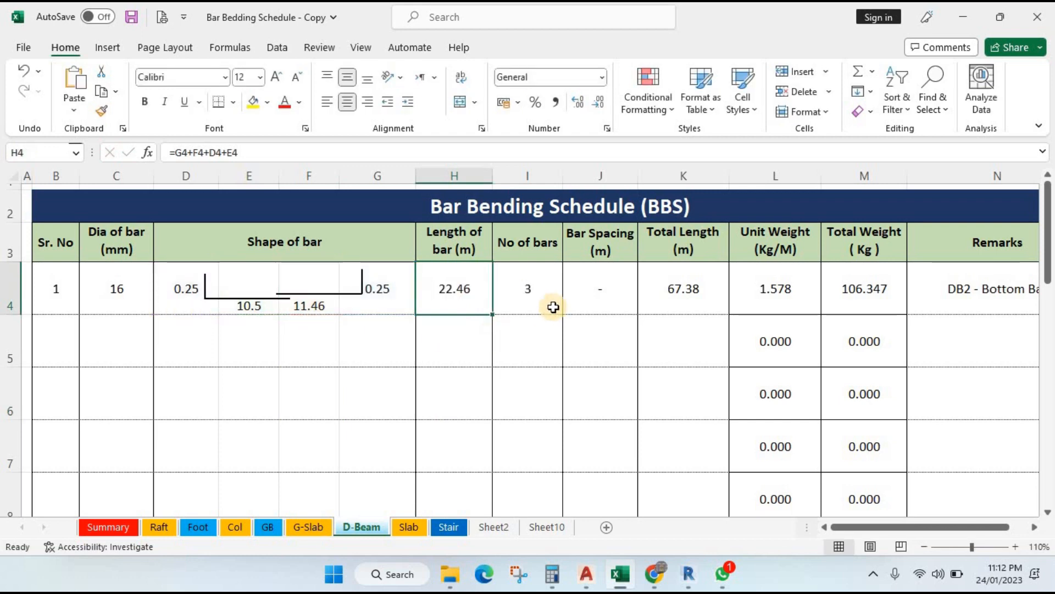
Step: Check the number of bars in I4 and switch to the STRUC drawing in AutoCAD
left_click(541, 295)
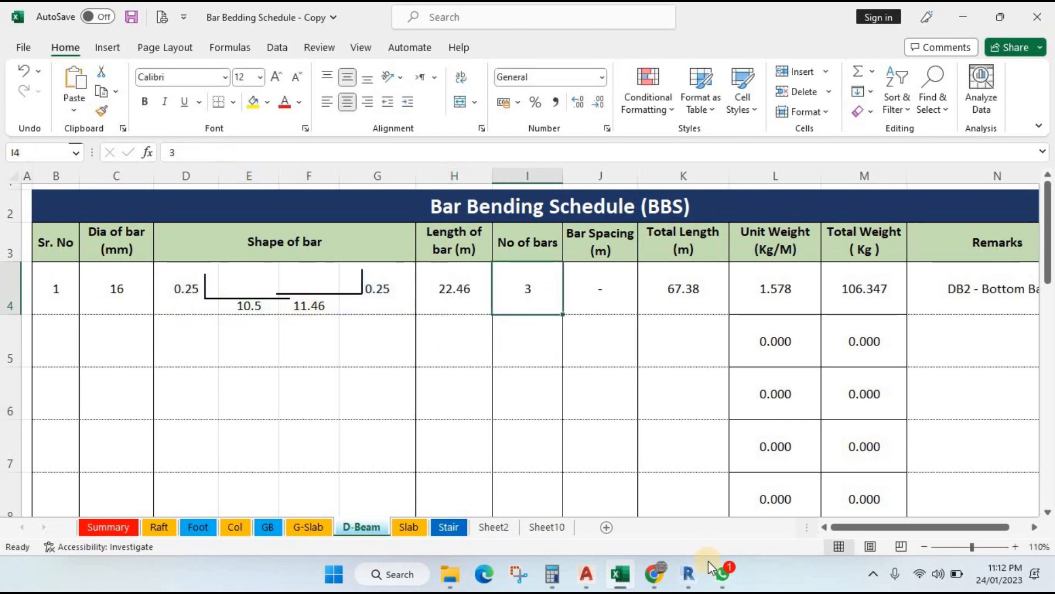
left_click(649, 580)
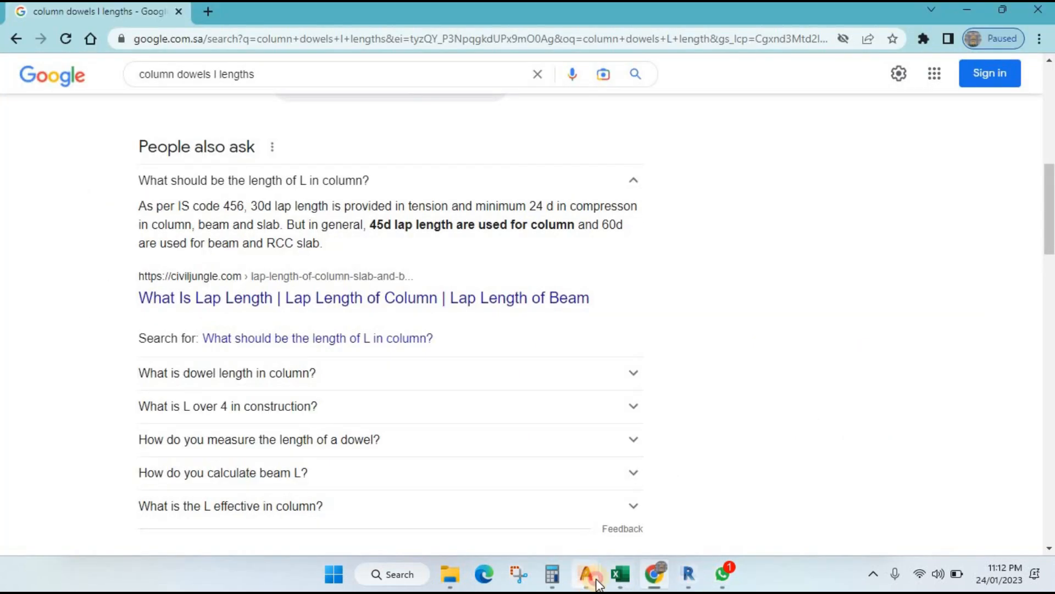
mouse_move(586, 584)
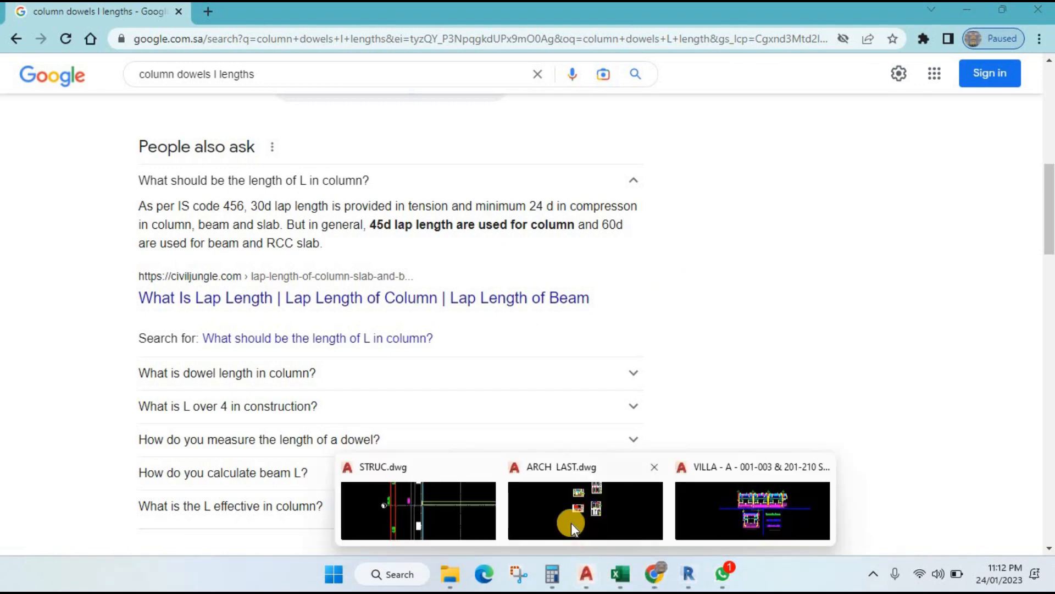
left_click(565, 511)
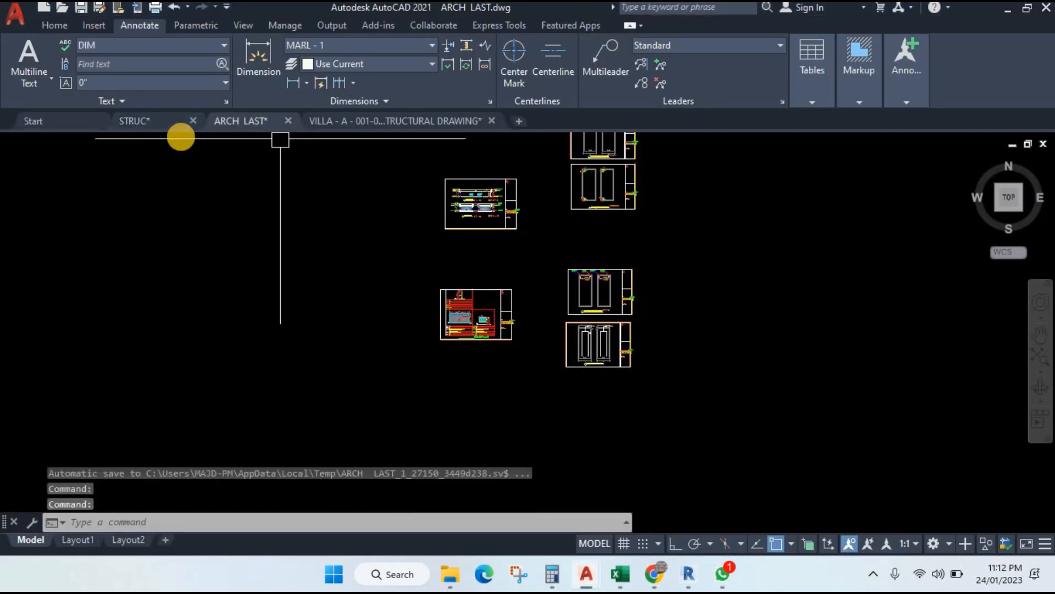
left_click(164, 123)
Step: Find the Schedule of Beams & Ribs in the drawing and examine the additional bottom bars for DB2
scroll(552, 311, "down", 5)
left_click_drag(563, 344, 539, 417)
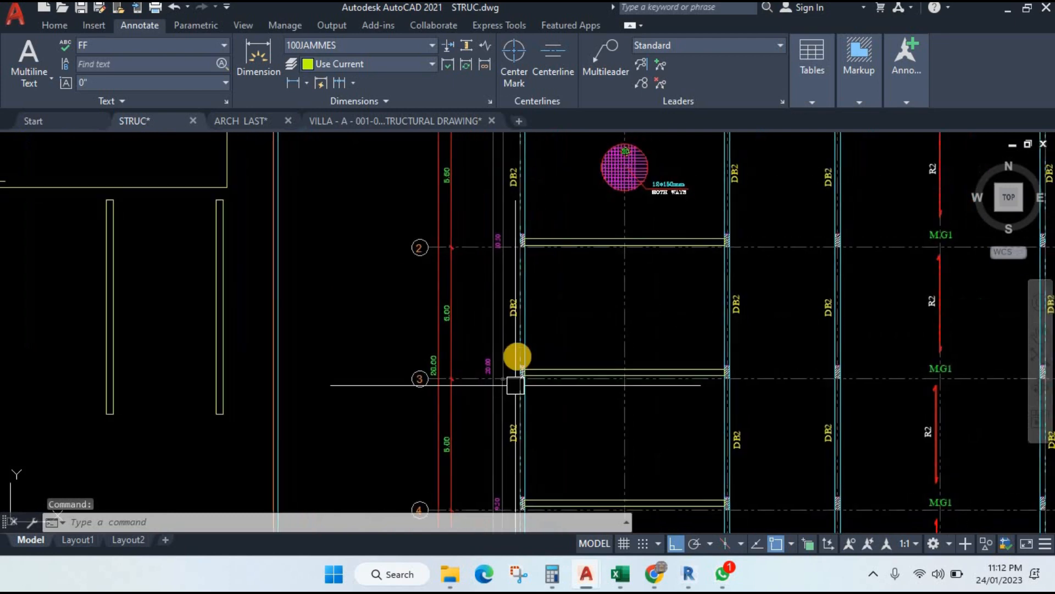
scroll(515, 356, "down", 2)
left_click_drag(302, 268, 449, 283)
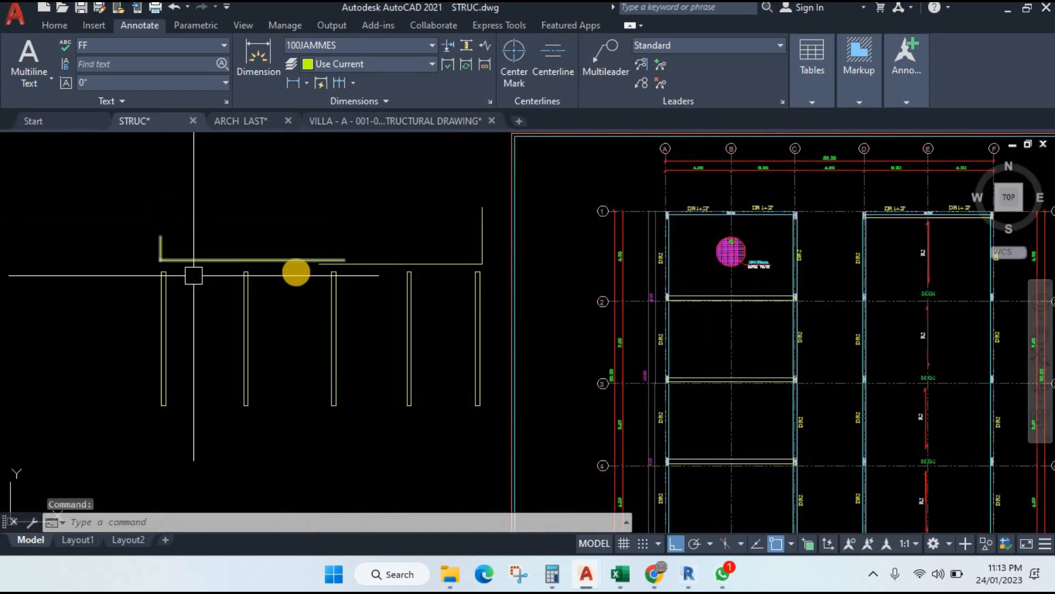
scroll(451, 330, "down", 4)
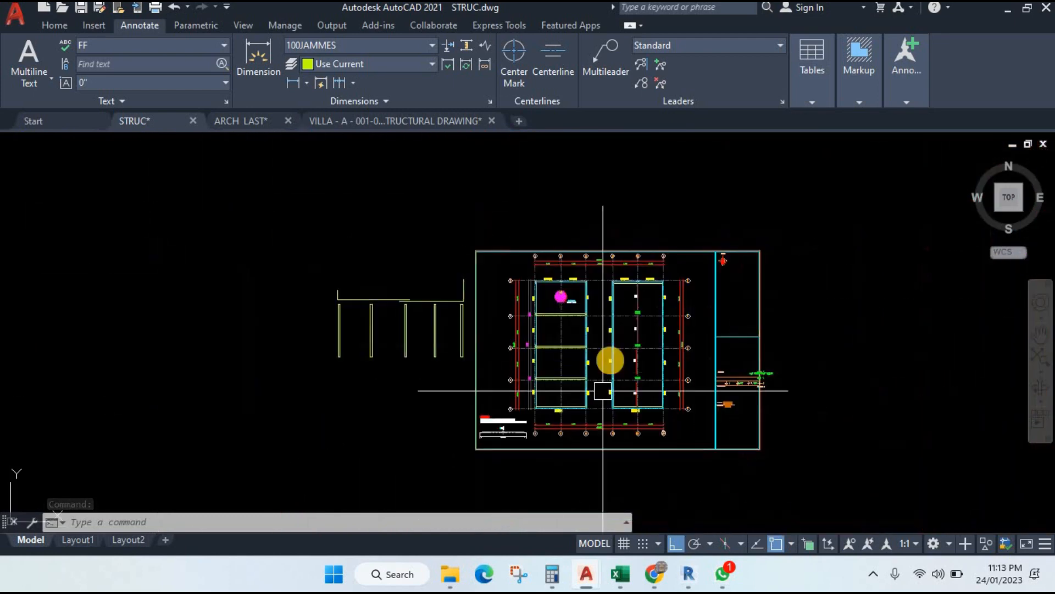
mouse_move(658, 443)
left_mouse_down()
mouse_move(583, 281)
mouse_move(524, 337)
left_mouse_up()
scroll(582, 284, "down", 2)
scroll(569, 406, "up", 9)
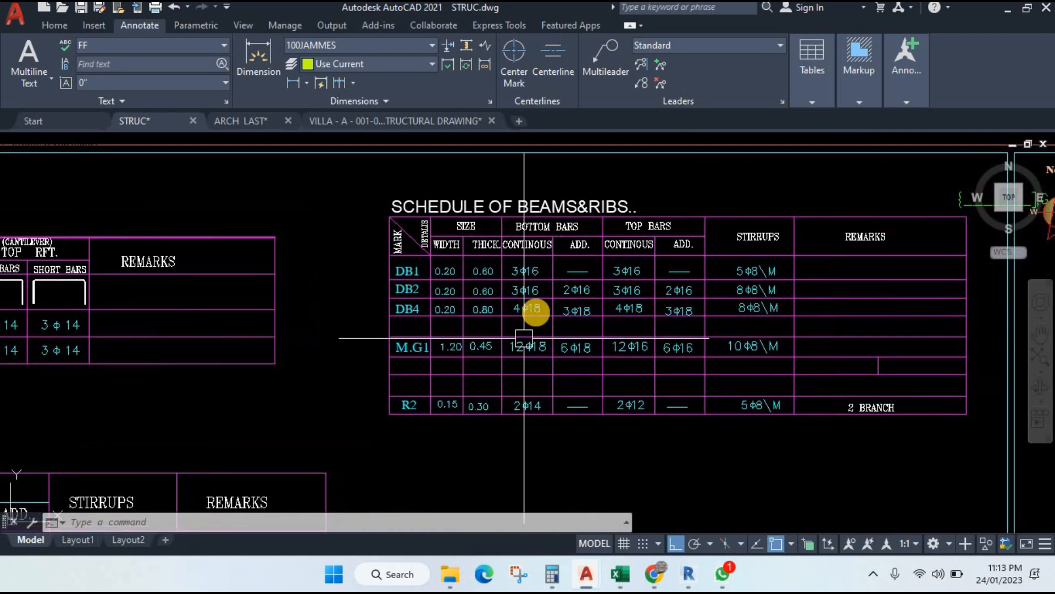
scroll(540, 313, "up", 2)
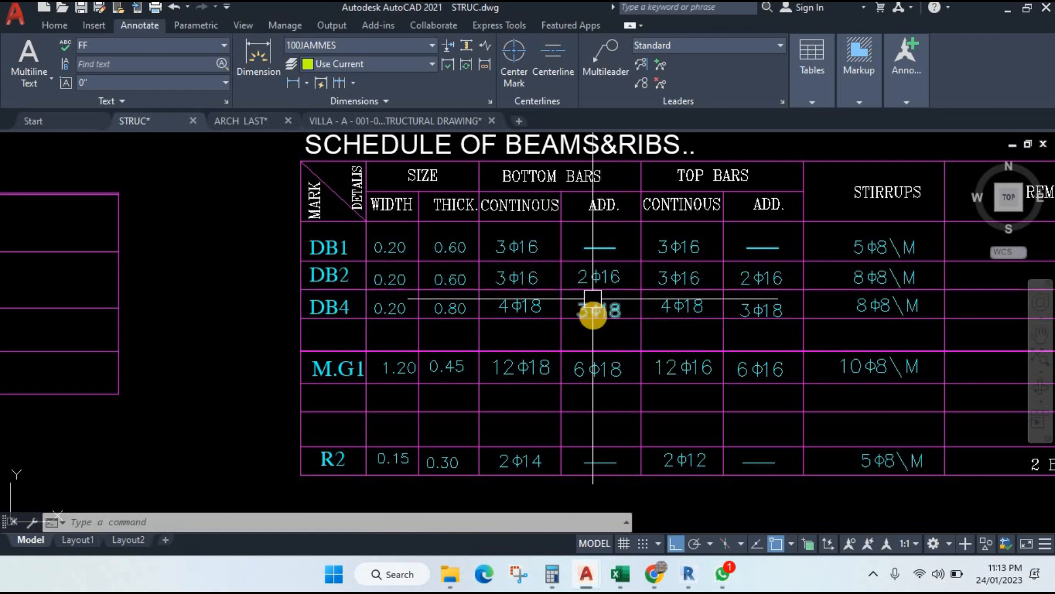
Step: Draw a tall, narrow rectangle as a beam cross-section in the empty space below the Schedule of Beams & Ribs
scroll(596, 318, "down", 6)
left_click_drag(617, 348, 602, 257)
left_click_drag(634, 426, 615, 171)
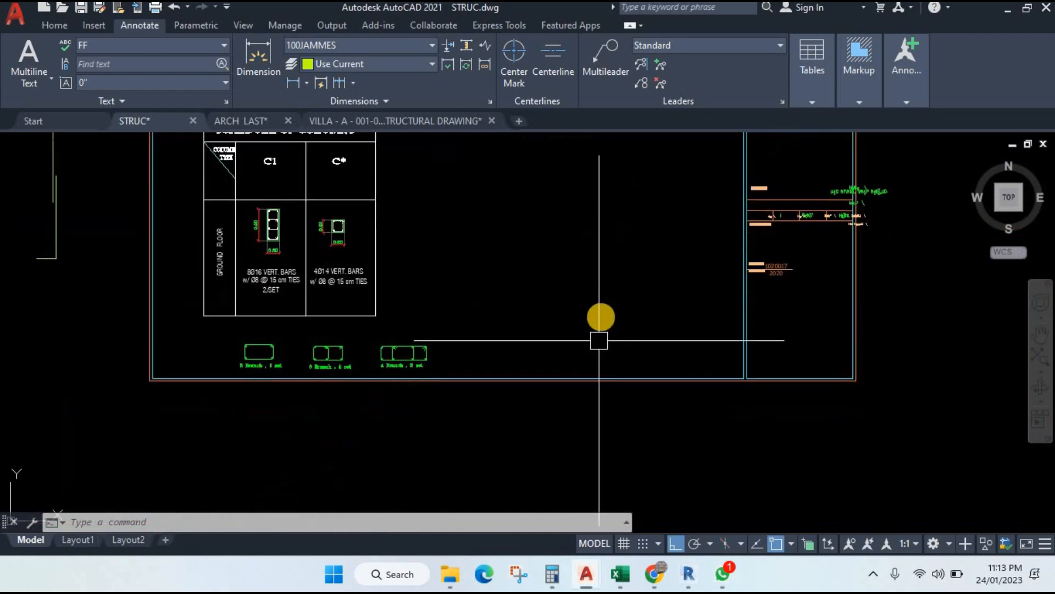
left_click_drag(599, 339, 620, 494)
left_click_drag(585, 264, 598, 431)
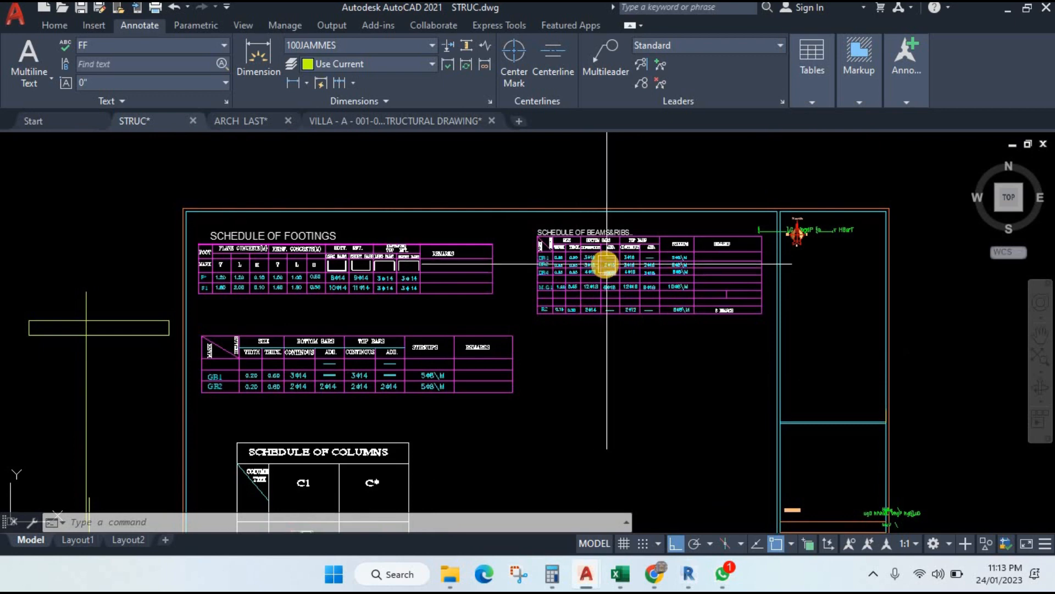
scroll(606, 264, "up", 5)
left_click_drag(608, 423, 629, 365)
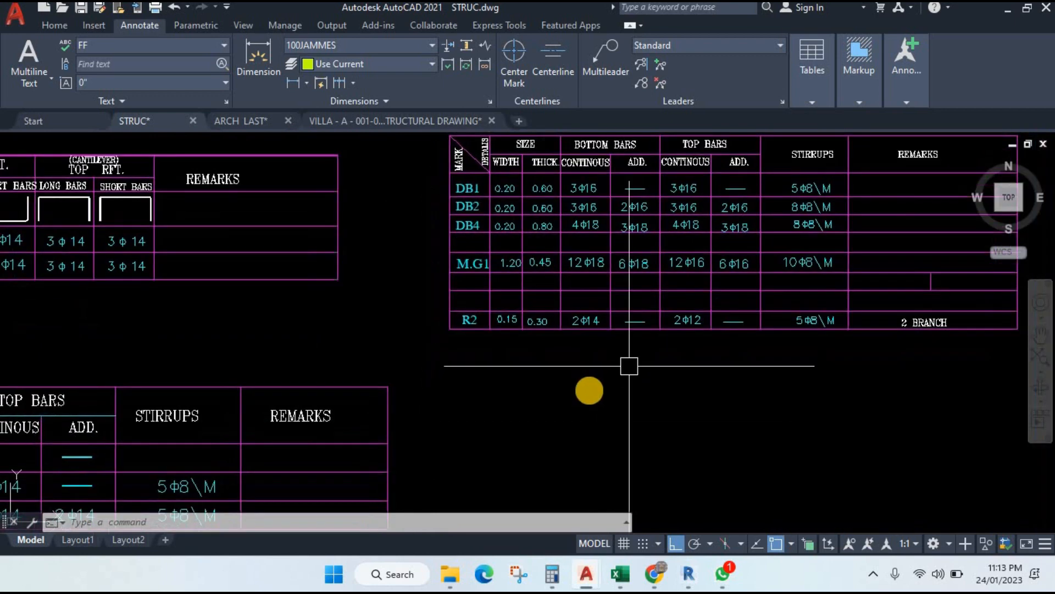
mouse_move(583, 394)
left_mouse_down()
mouse_move(585, 363)
mouse_move(622, 412)
left_mouse_up()
type("rec")
key("Return")
left_click(546, 362)
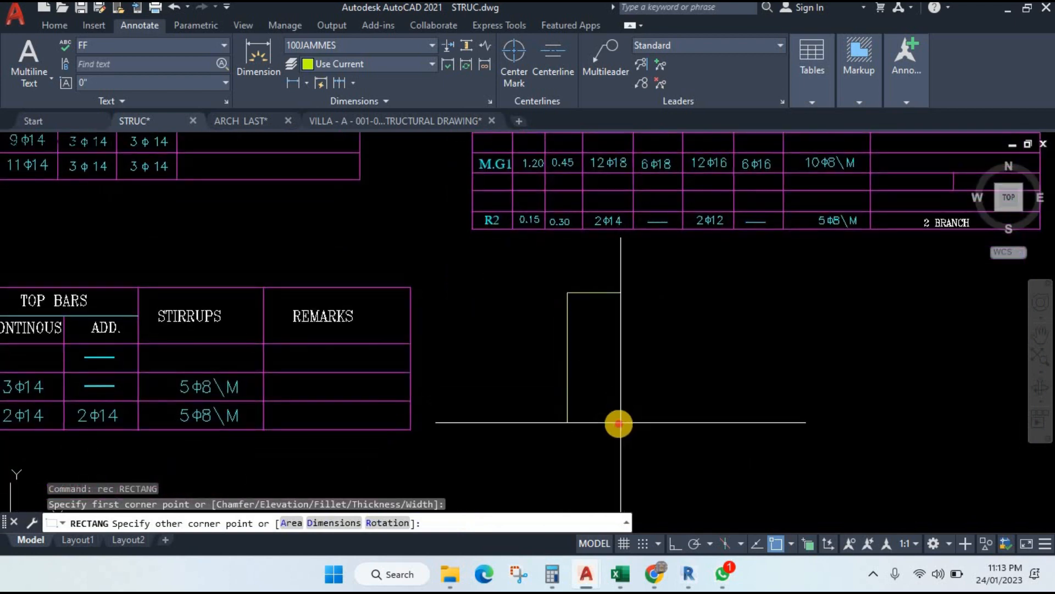
left_click(620, 423)
Step: Draw three small circles along the inside of the section's lower edge for the continuous bottom bars
type("c")
key("Return")
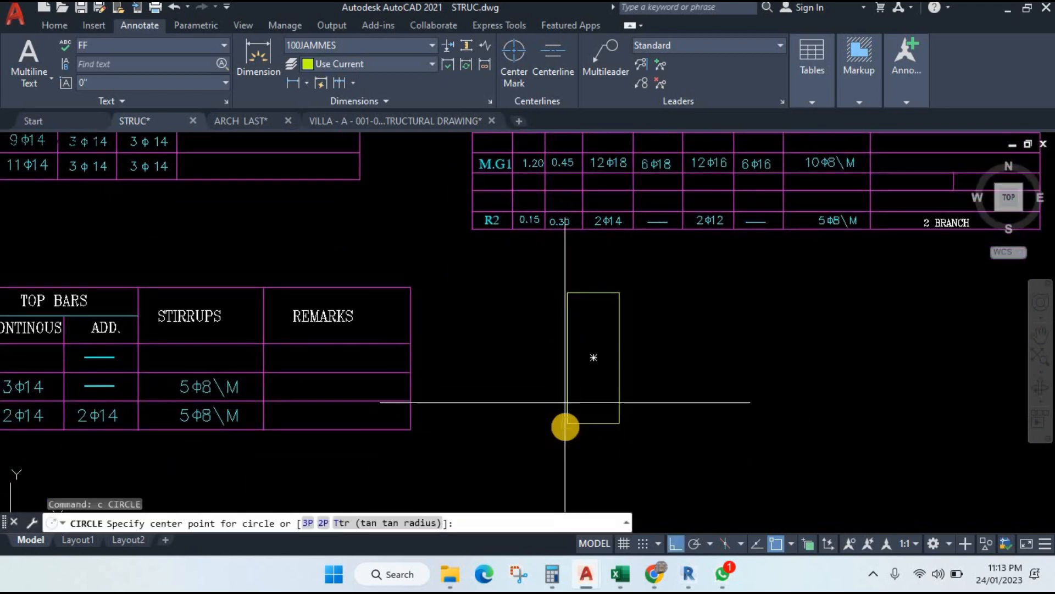
scroll(568, 416, "up", 4)
left_click(580, 423)
left_click(578, 416)
key("Return")
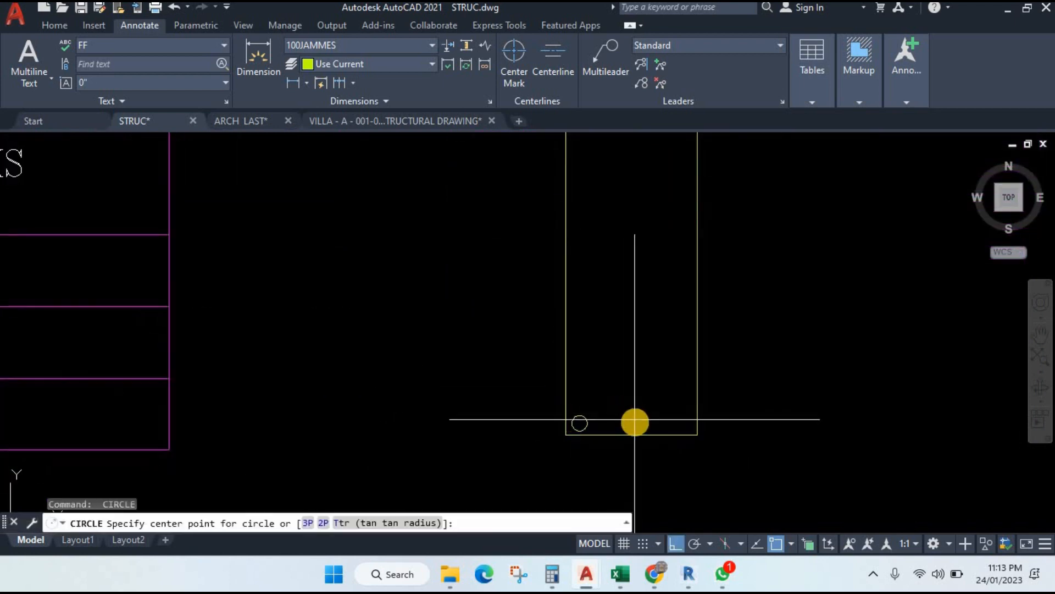
scroll(635, 423, "up", 2)
left_click(637, 423)
key("Return")
key("Return")
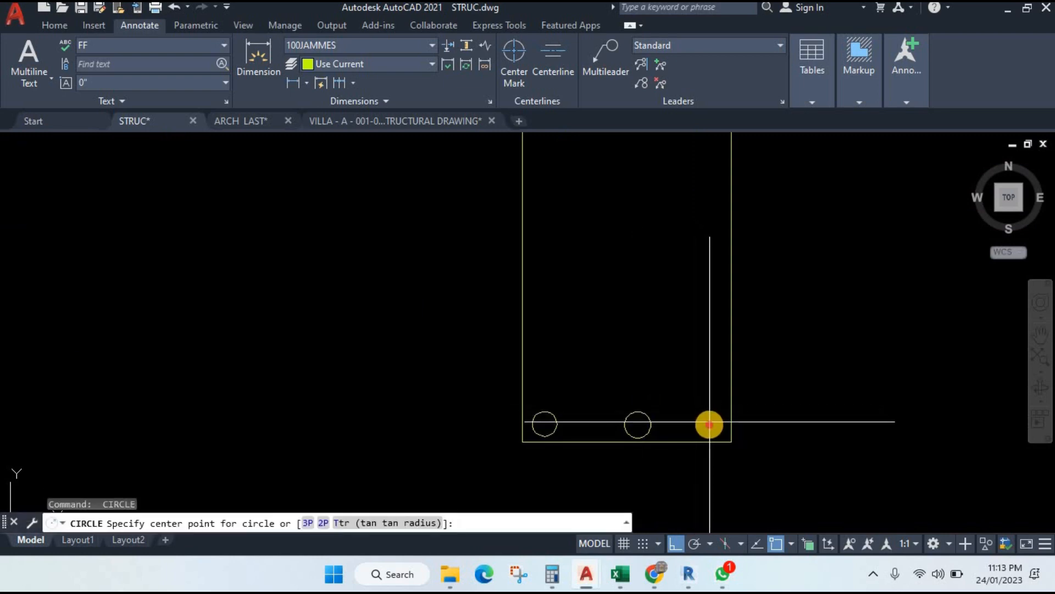
left_click(709, 424)
key("Return")
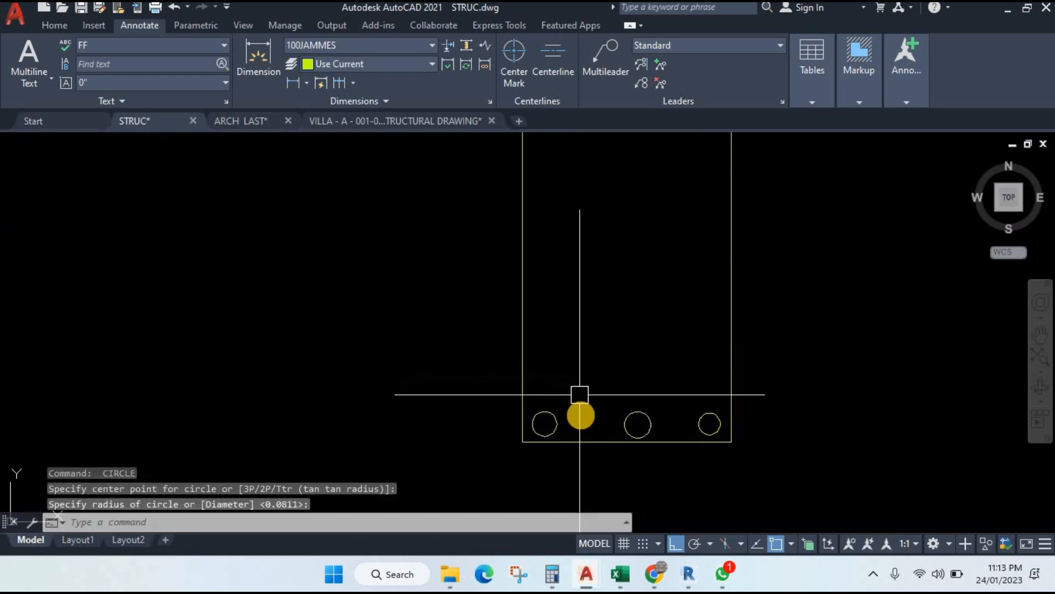
Step: Add two more circles in the gaps between the three bottom bars to represent the additional bars
key("Return")
left_click(589, 426)
left_click(600, 414)
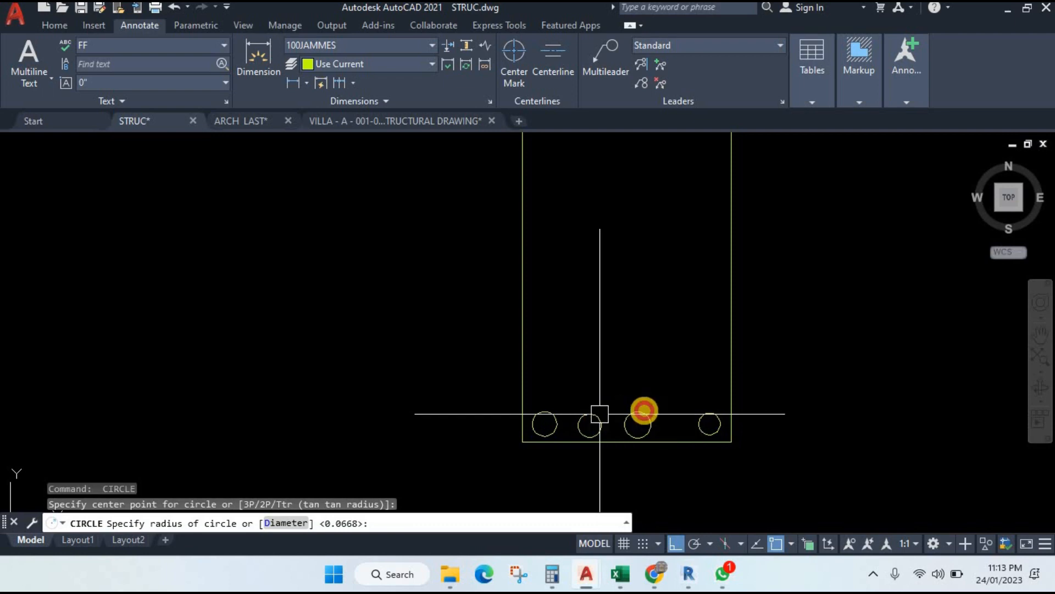
key("Return")
left_click(671, 423)
key("Return")
key("Return")
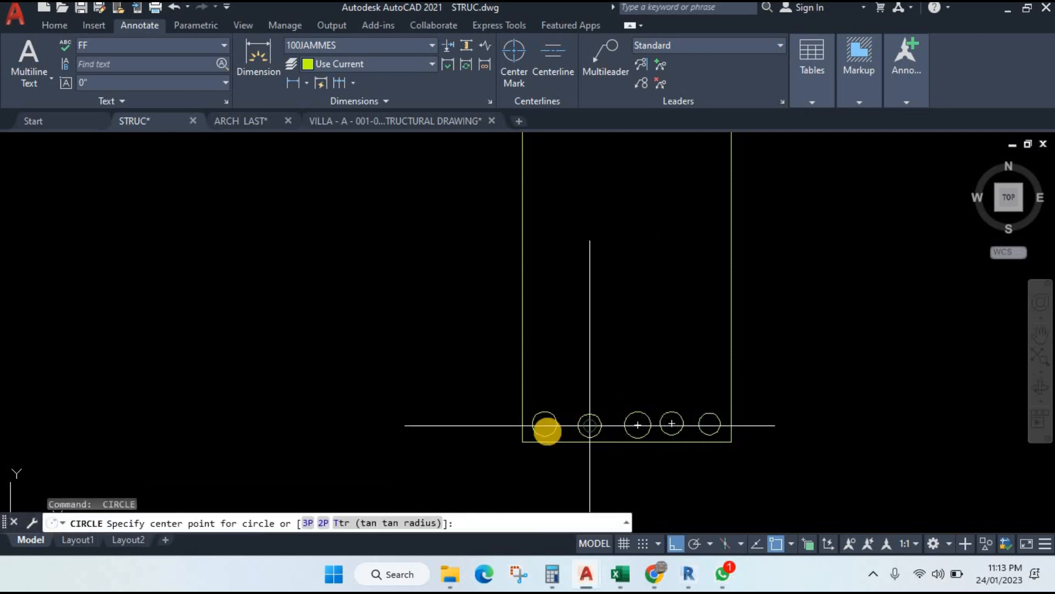
key("Escape")
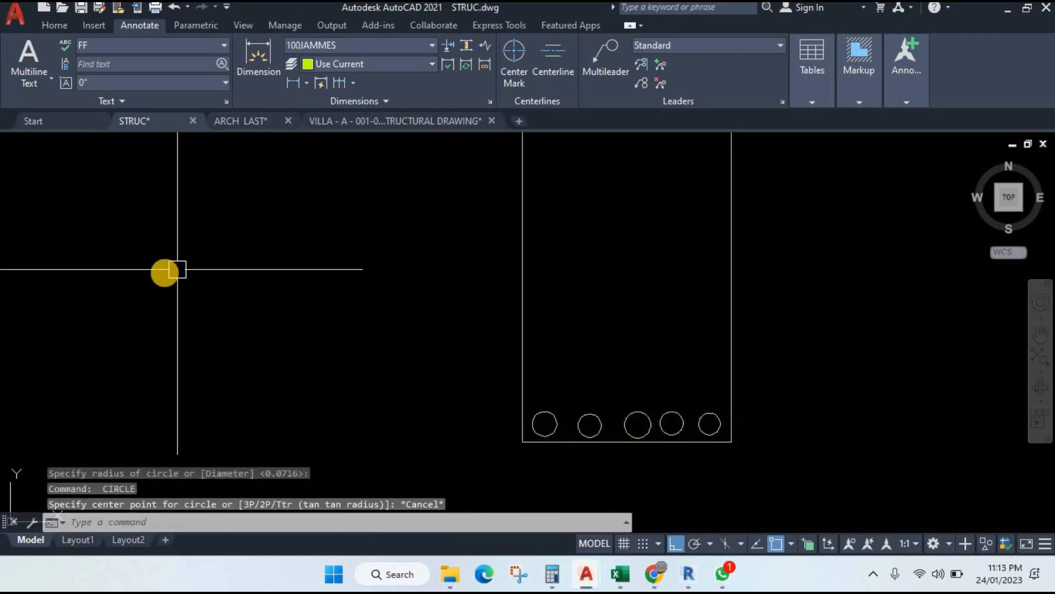
Step: Examine the additional bottom bar and its mid-span length rule in the typical reinforcing detail of beams and girders
scroll(165, 277, "down", 5)
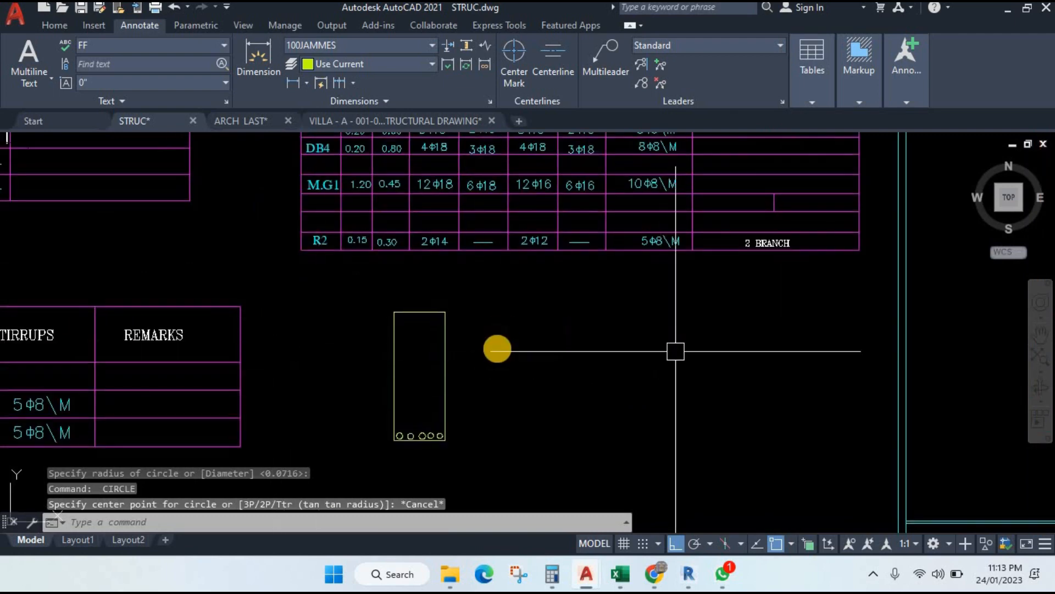
scroll(402, 349, "down", 10)
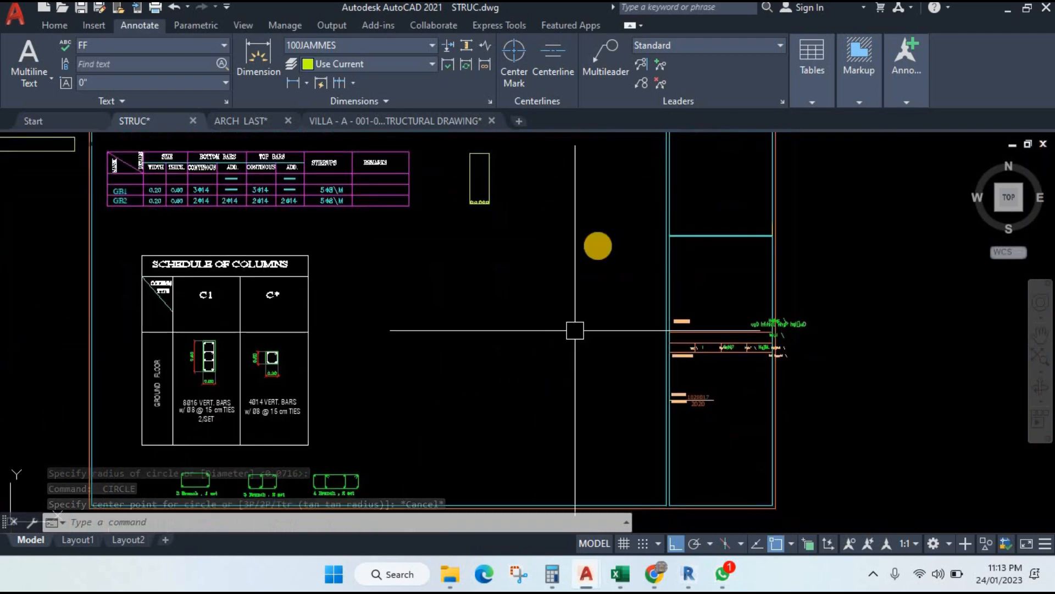
scroll(543, 308, "up", 10)
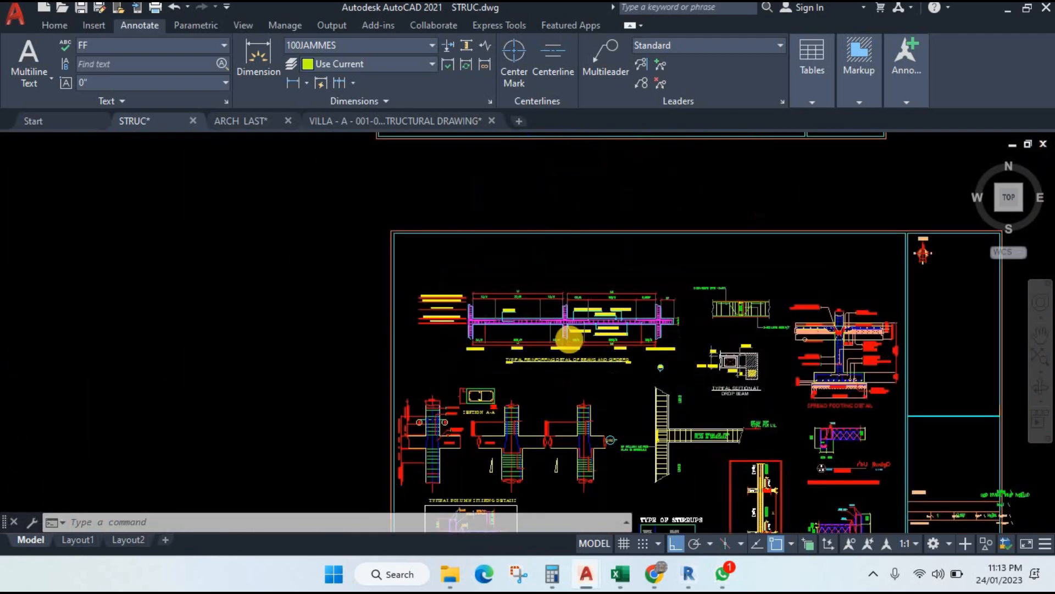
left_click_drag(444, 298, 520, 361)
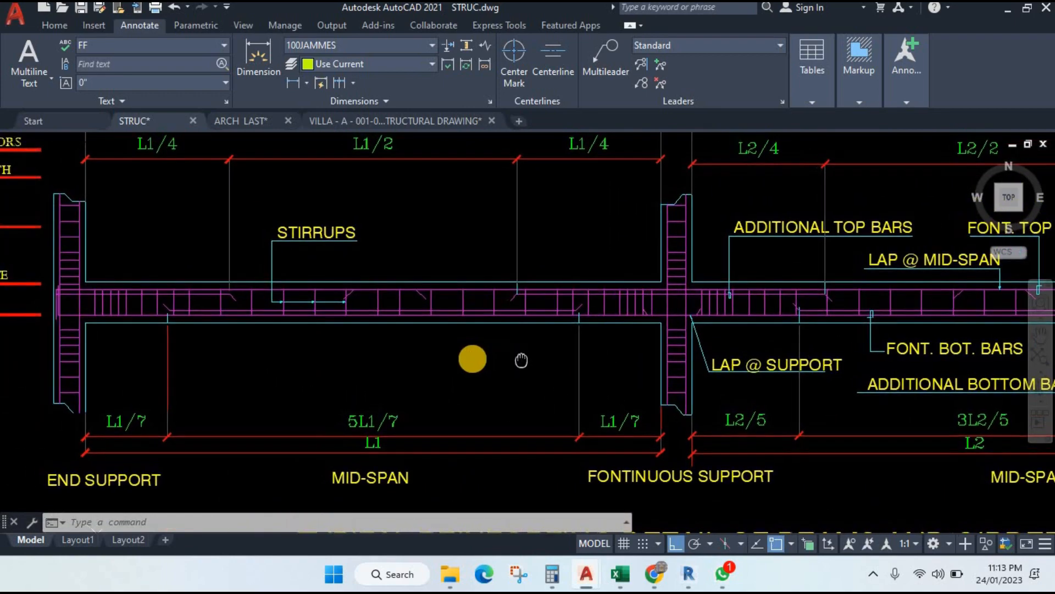
left_click(474, 311)
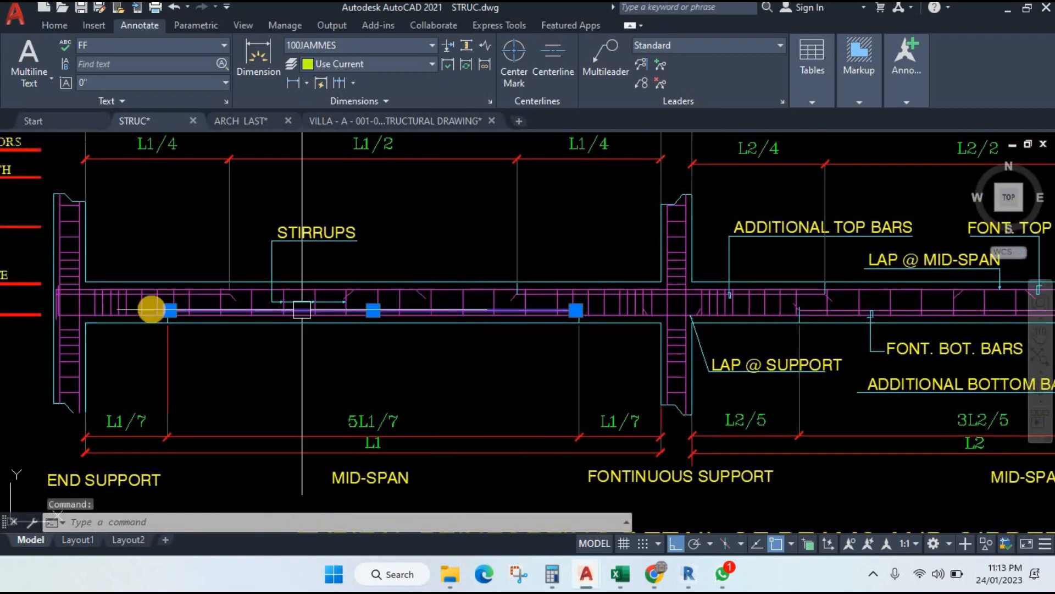
key("Escape")
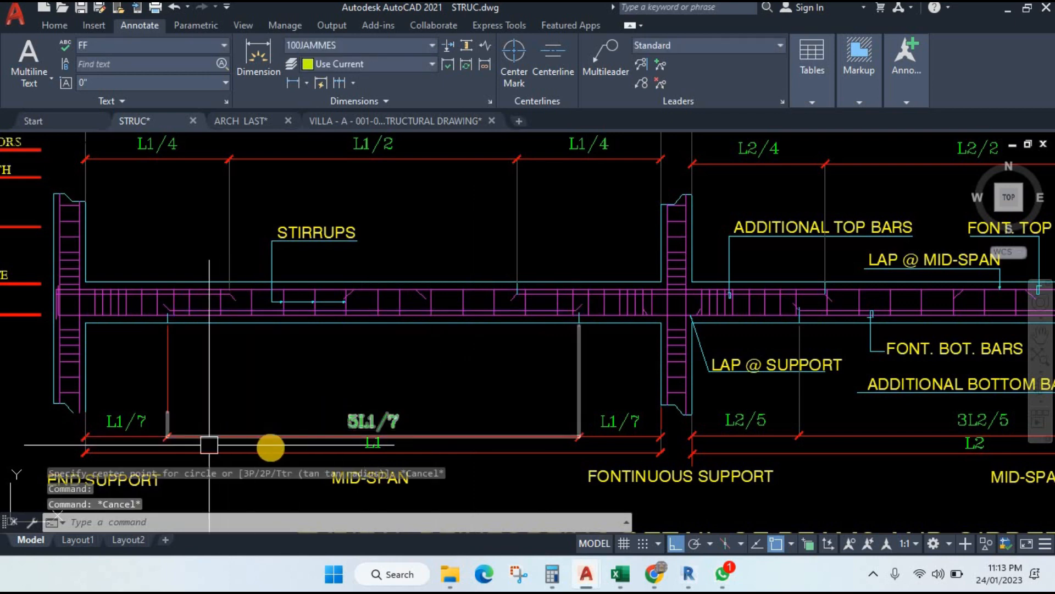
left_click_drag(372, 440, 437, 399)
scroll(459, 401, "up", 2)
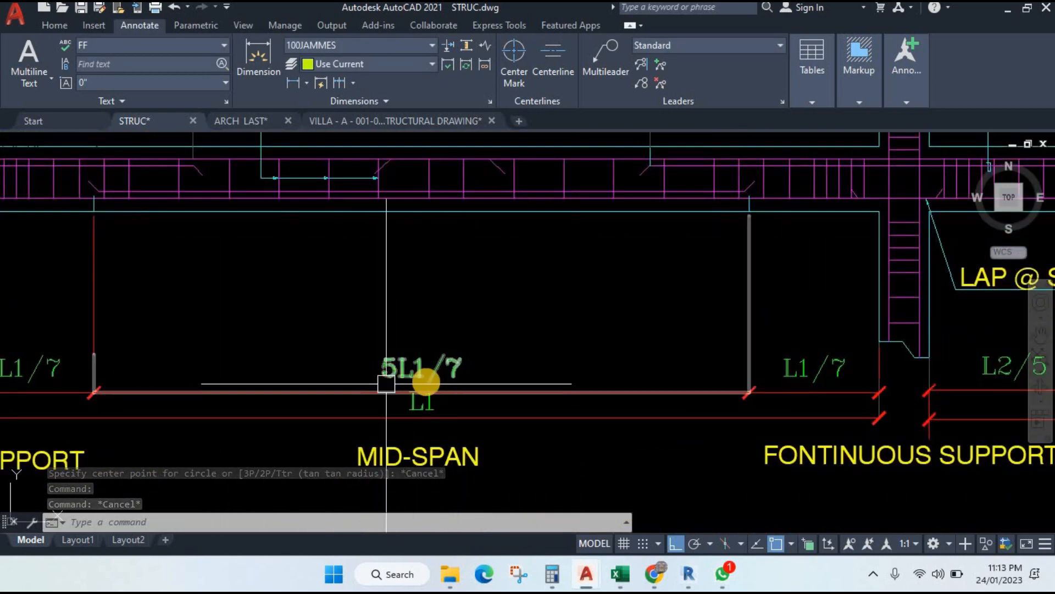
scroll(455, 423, "down", 1)
left_click_drag(455, 423, 481, 399)
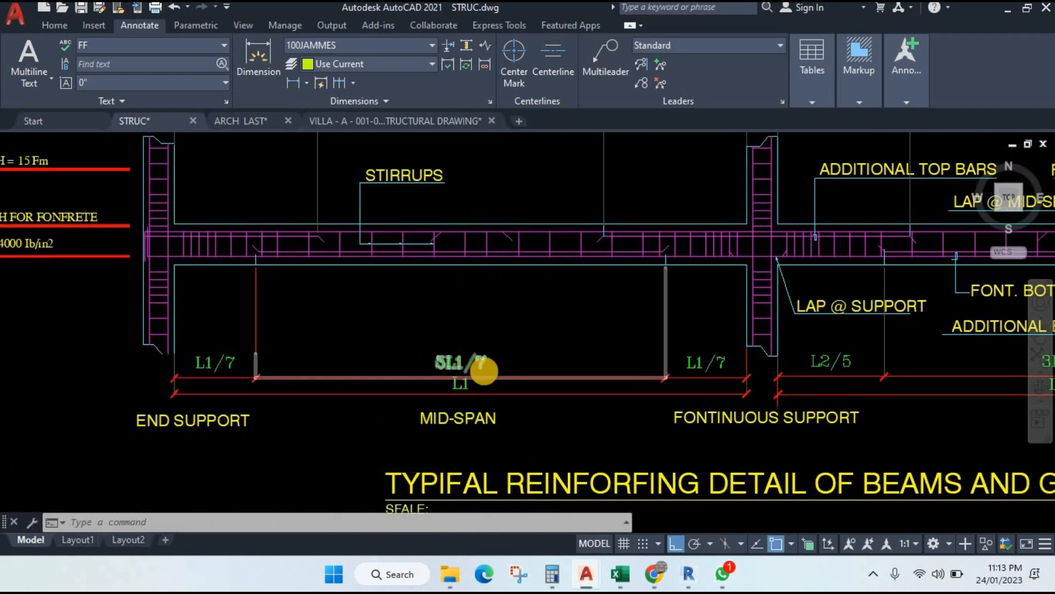
scroll(492, 366, "up", 2)
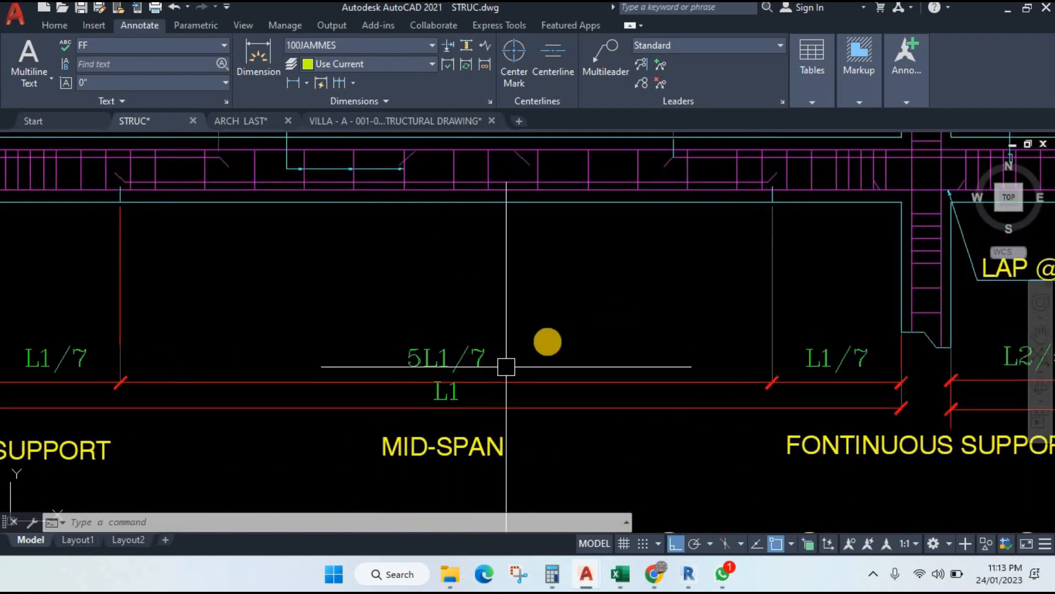
scroll(506, 366, "down", 1)
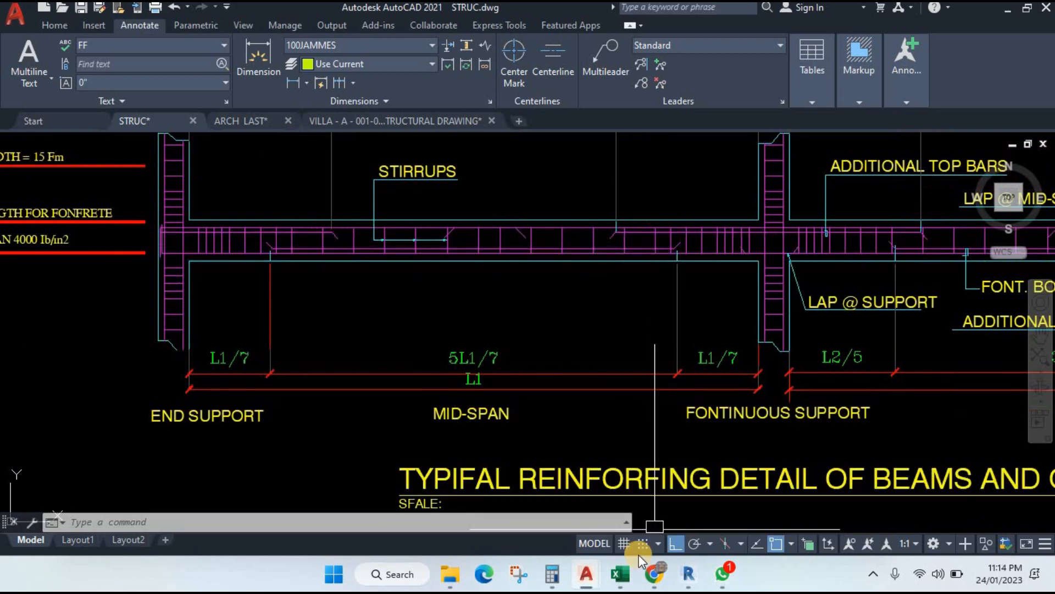
Step: Return to Excel and start row 5 of the D-Beam schedule with serial number 2 and bar diameter 16
left_click(621, 575)
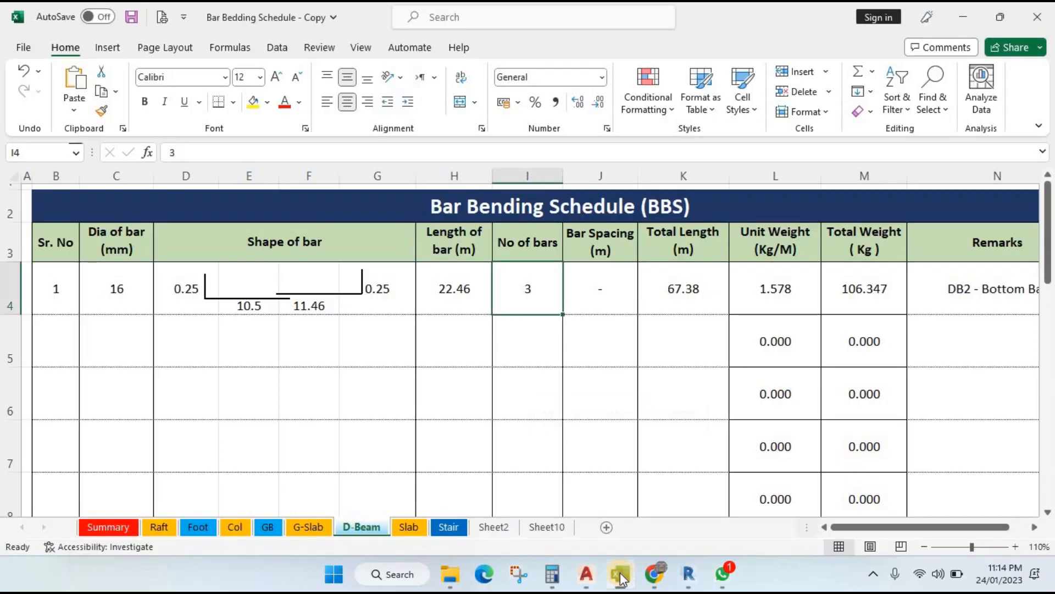
left_click(73, 332)
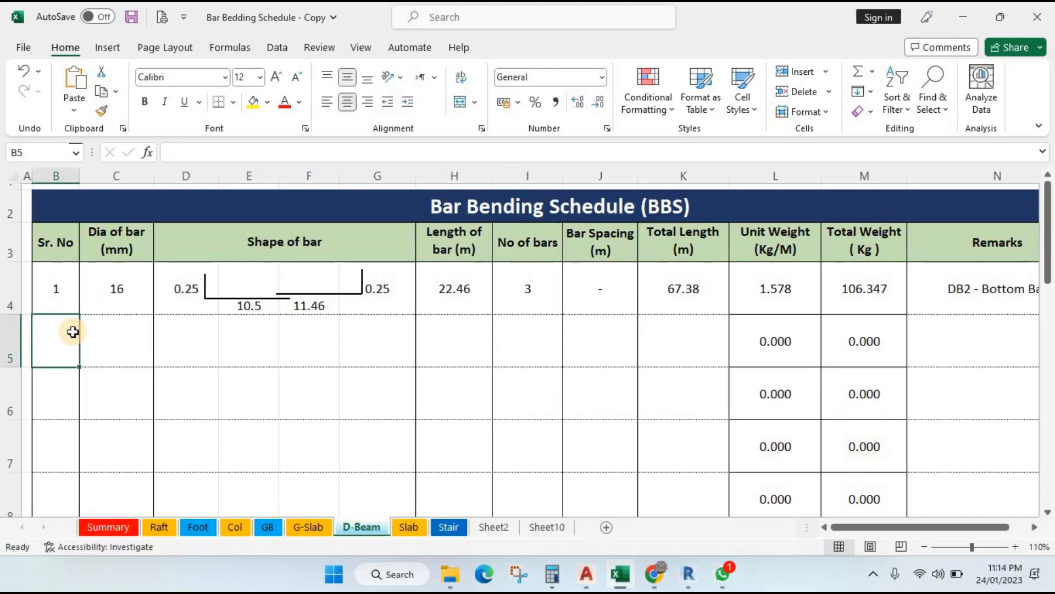
type("2")
key("Tab")
type("16")
key("Tab")
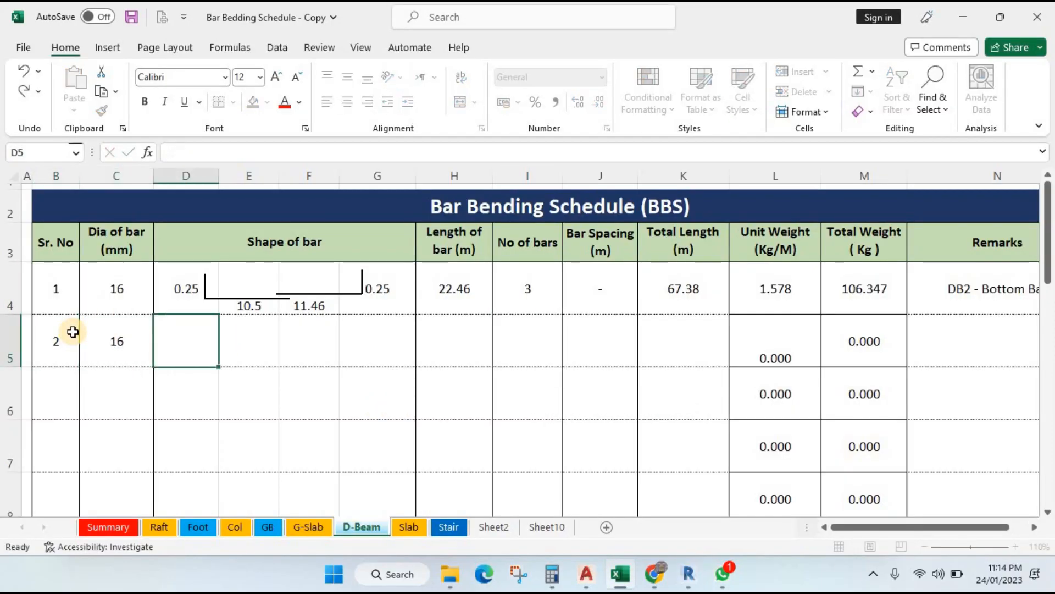
Step: Copy the remark "DB2 - Bottom Bar" from N4 into N5
left_click(922, 547)
left_click(923, 282)
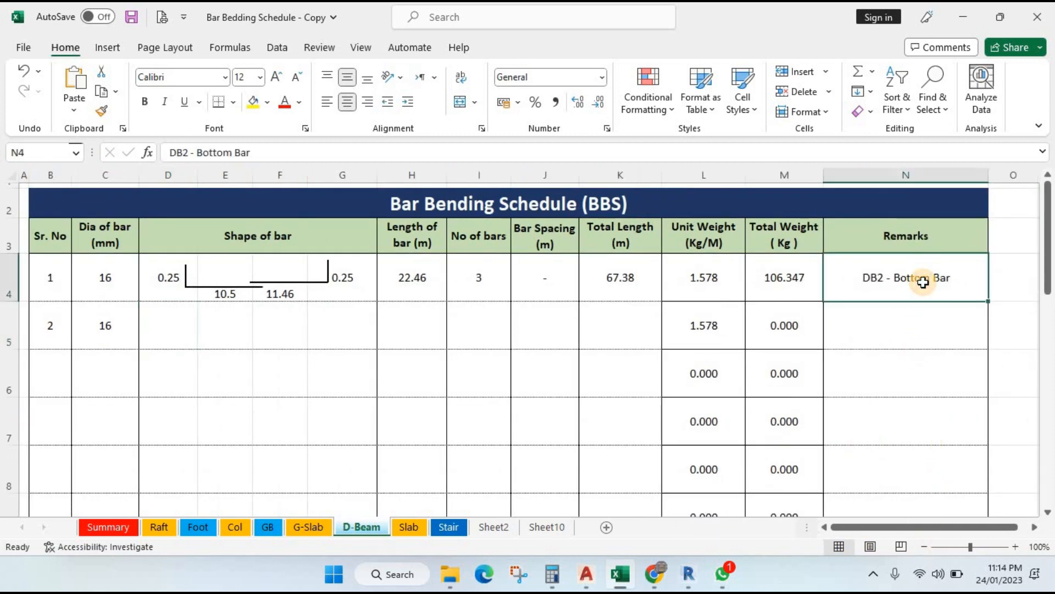
key("ctrl+c")
left_click(907, 316)
key("Return")
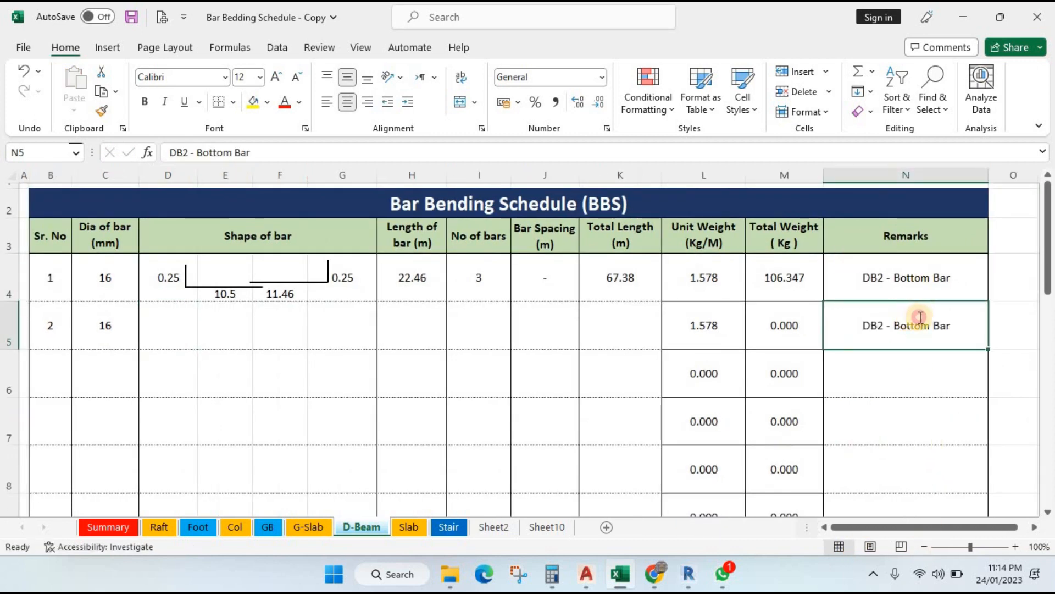
Step: Change the remark in N5 to "DB2 - Bottom Bar - Add" and the one in N4 to "DB2 - Bottom Bar Main"
double_click(921, 318)
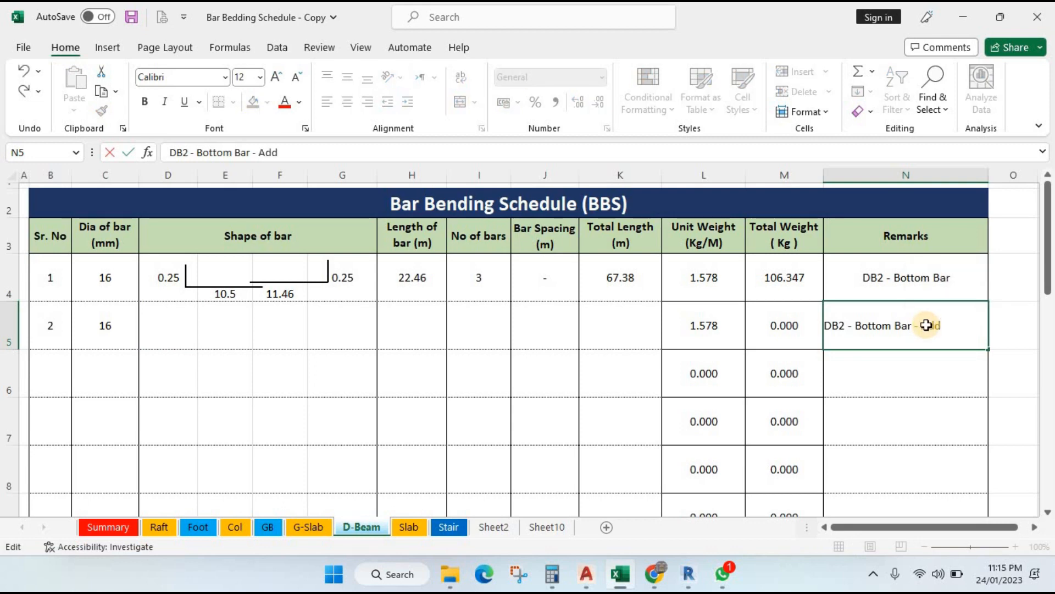
key("Return")
left_click(968, 282)
double_click(969, 283)
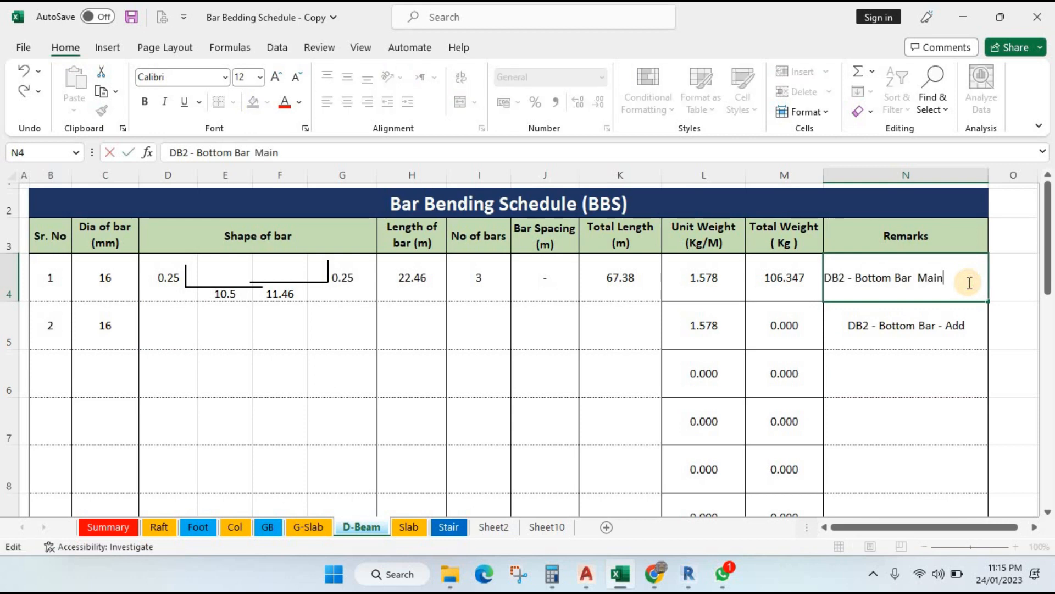
key("Return")
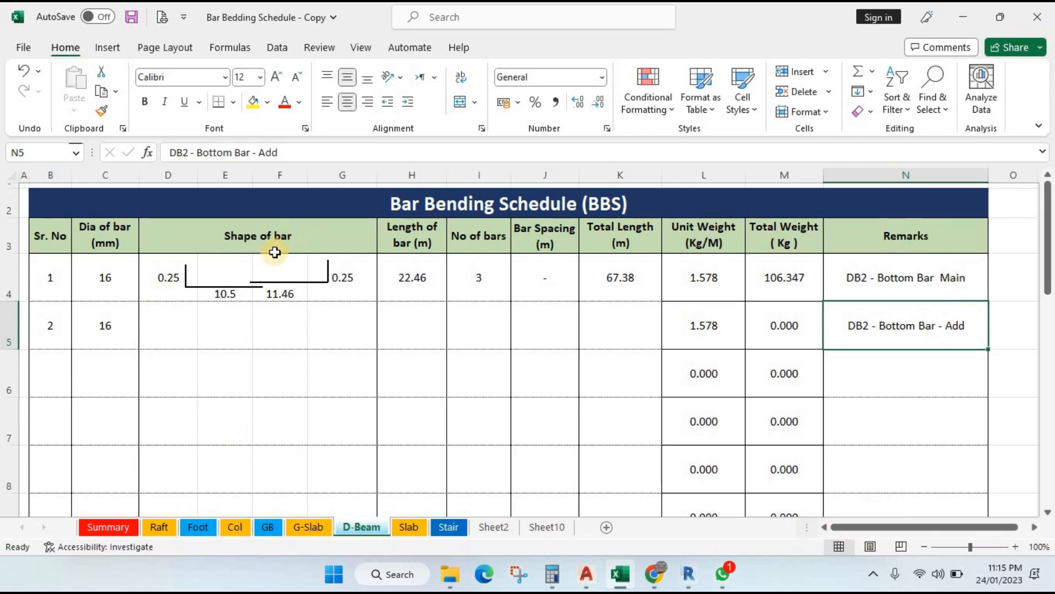
Step: Copy the horizontal bar line from row 4 into row 5's shape area, lengthen it to about 4.29 cm and level it at 0 cm height
left_click(271, 282)
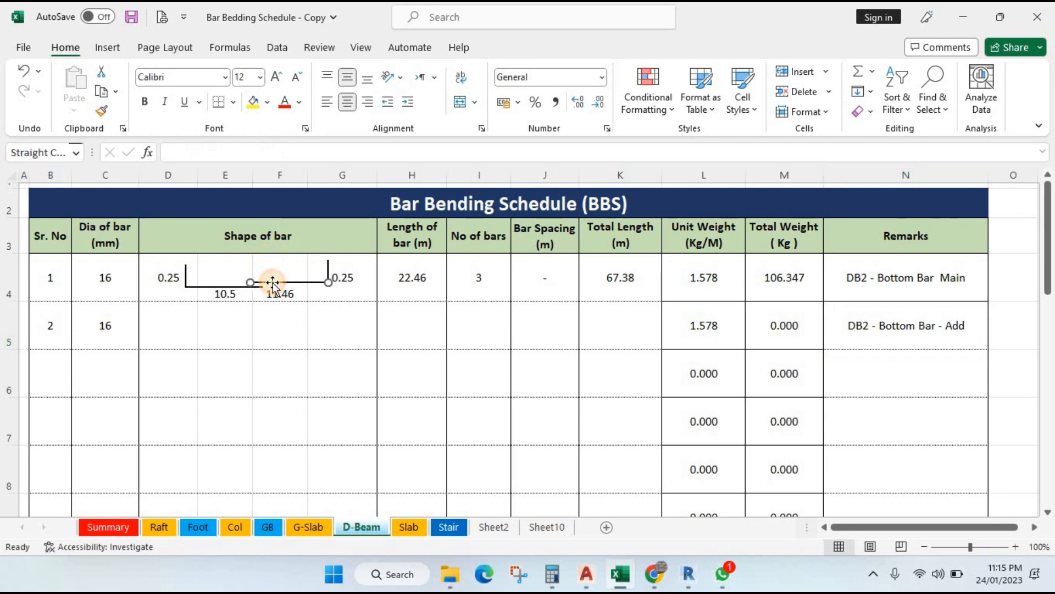
left_click(227, 321)
key("ctrl+v")
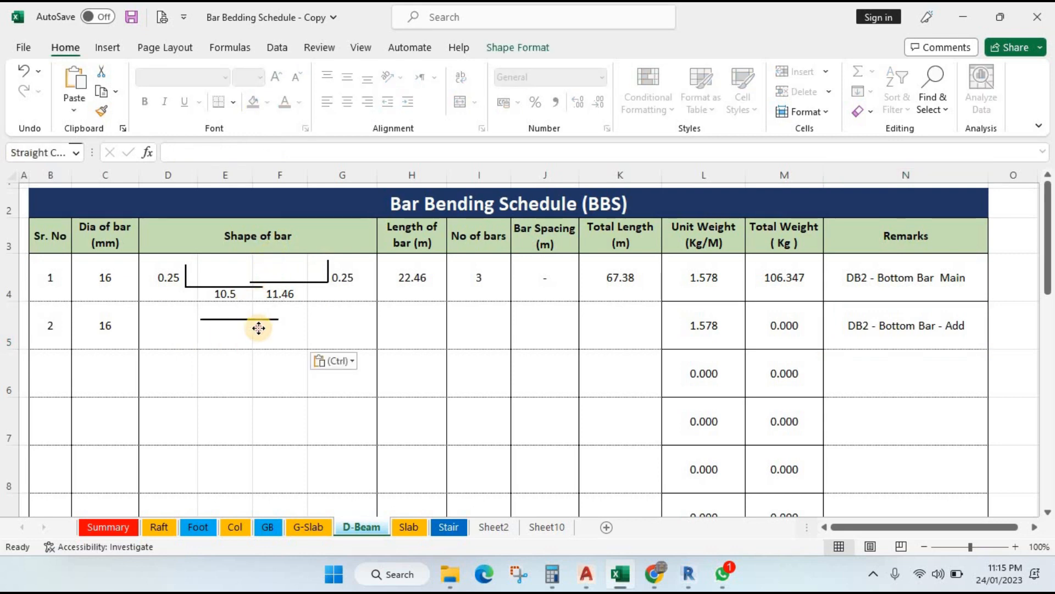
left_click_drag(248, 332, 236, 336)
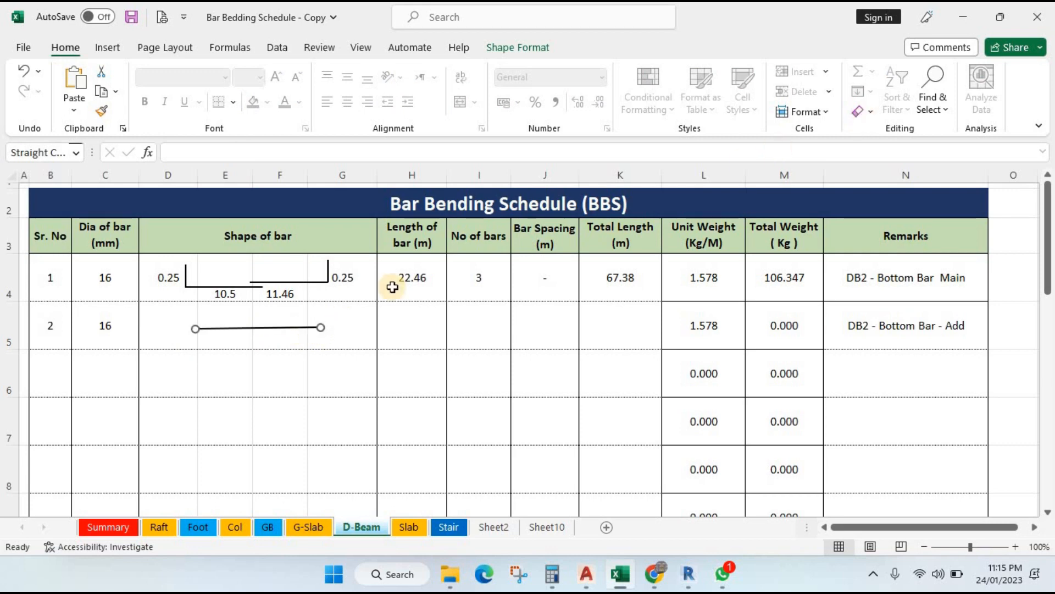
left_click(296, 328)
left_click(996, 83)
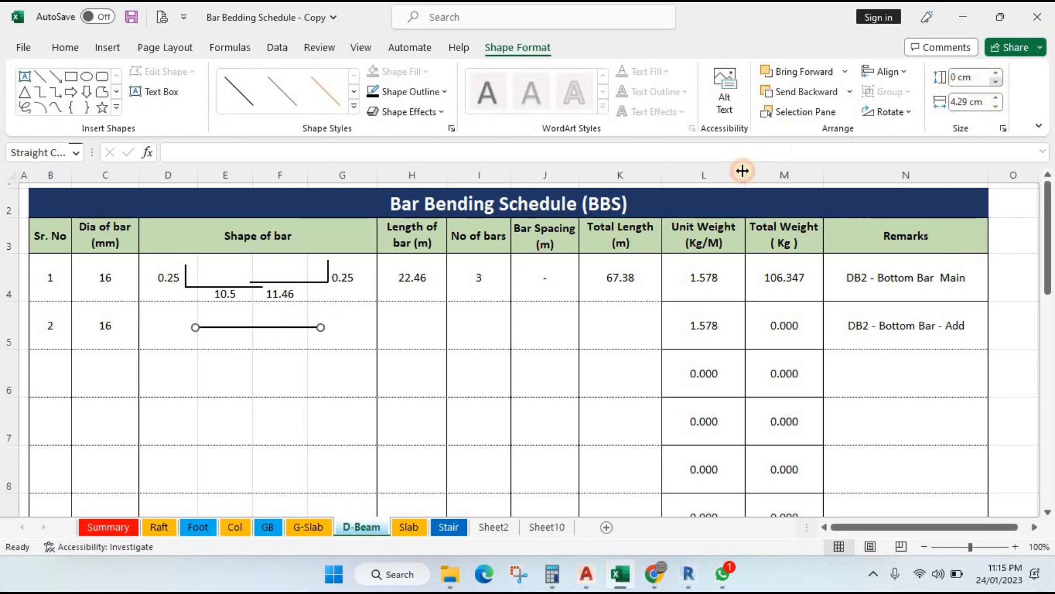
Step: Copy the bar length formula from H4 into H5
left_click(421, 317)
double_click(420, 281)
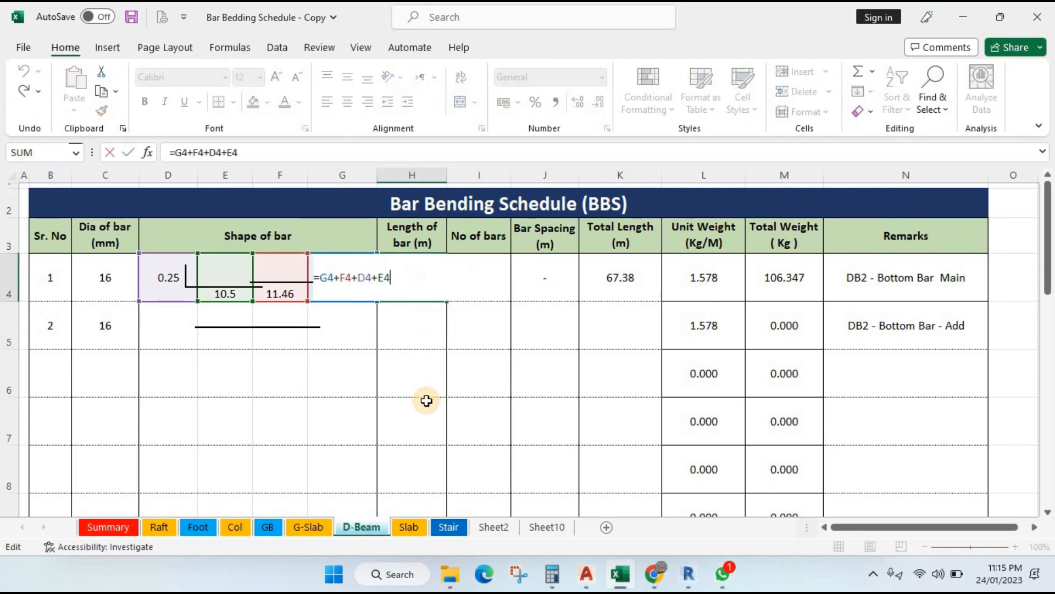
key("Escape")
key("Down")
key("Return")
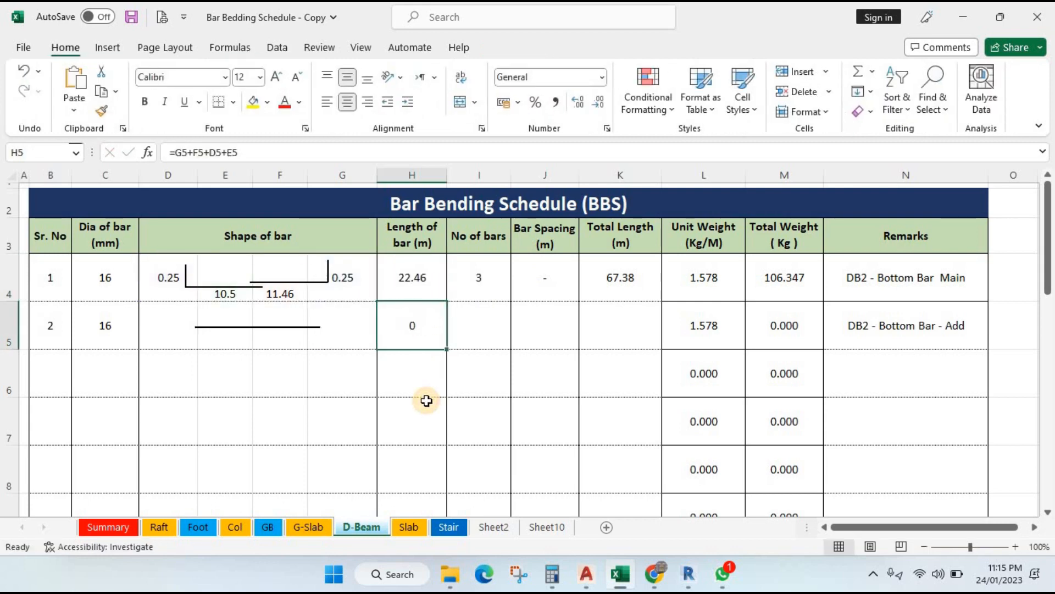
Step: Enter 2 as the number of bars and "-" as the bar spacing in row 5
left_click(495, 334)
type("2")
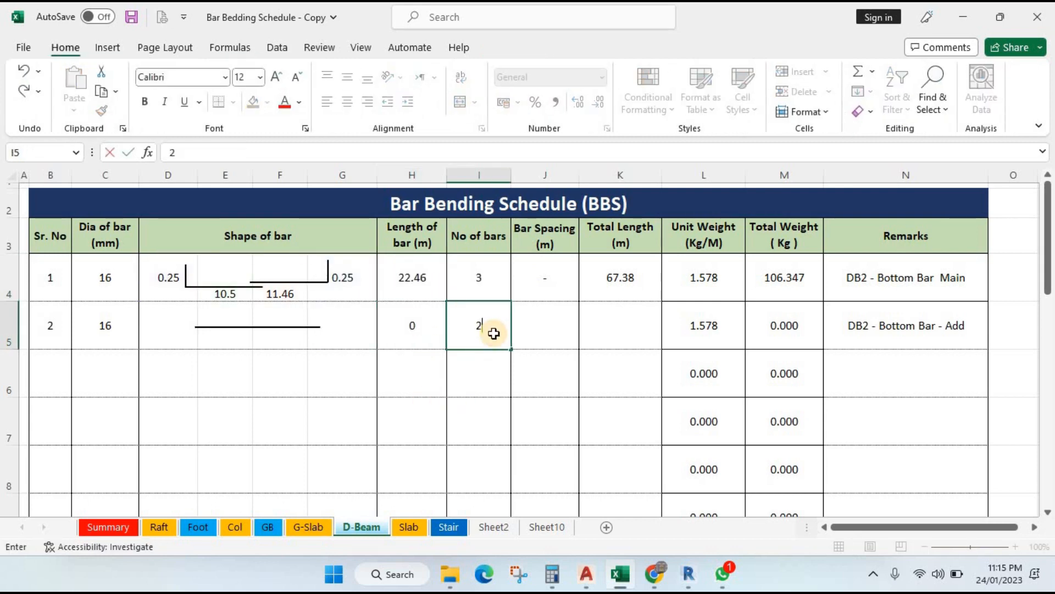
key("Return")
left_click(553, 320)
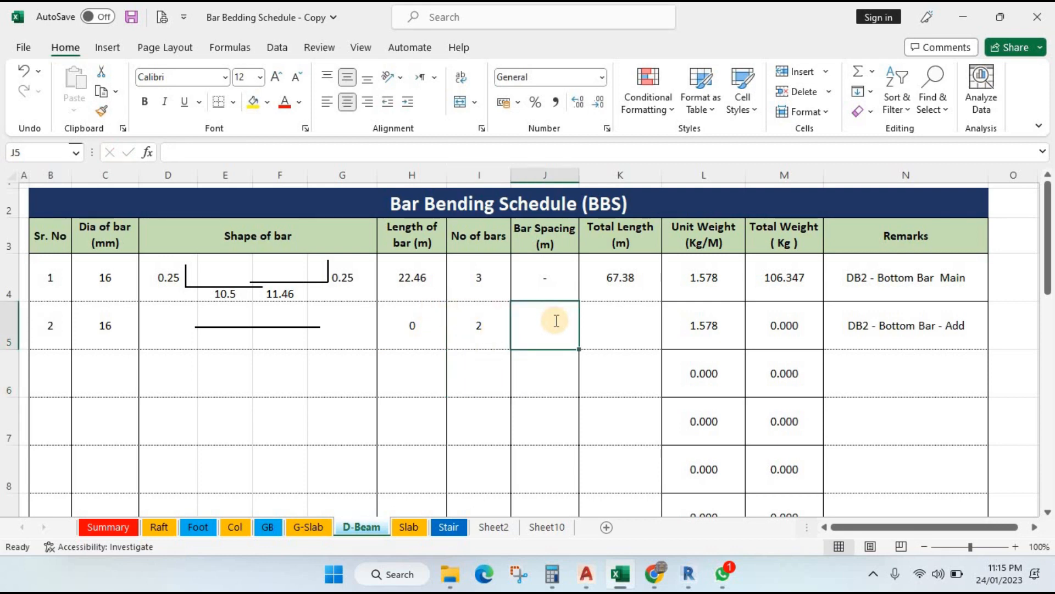
type("-")
key("Return")
Step: Copy the total length formula from K4 into K5
left_click(606, 322)
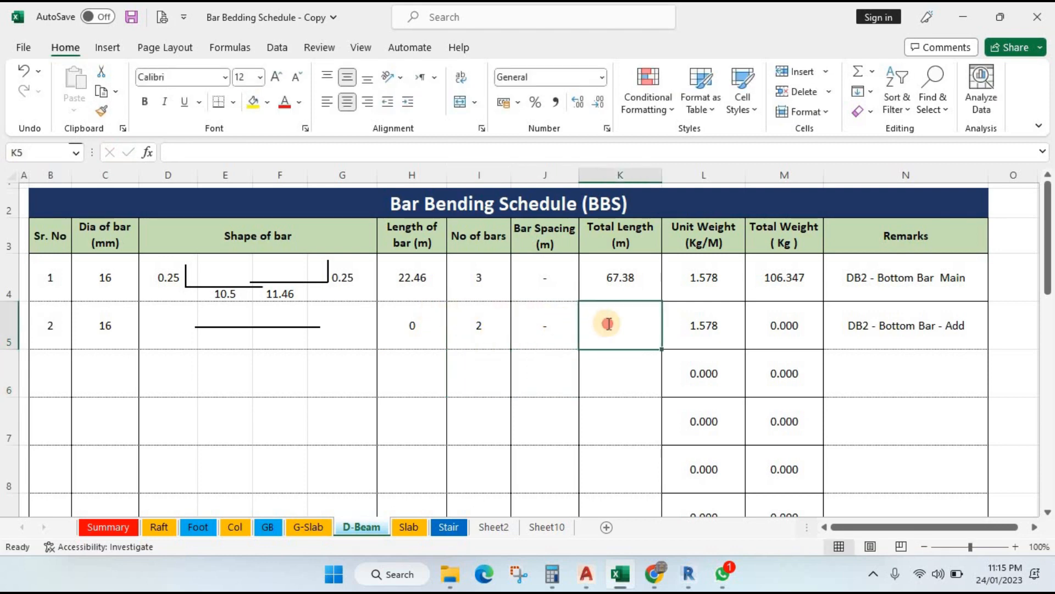
left_click(626, 286)
key("ctrl+c")
key("Down")
key("Return")
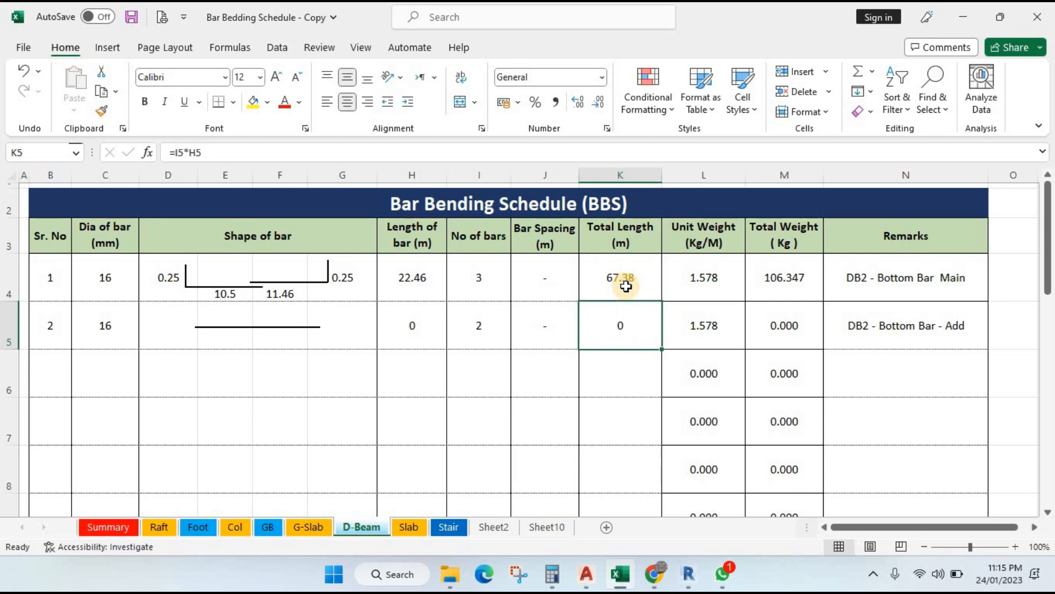
left_click(226, 326)
left_click(228, 374)
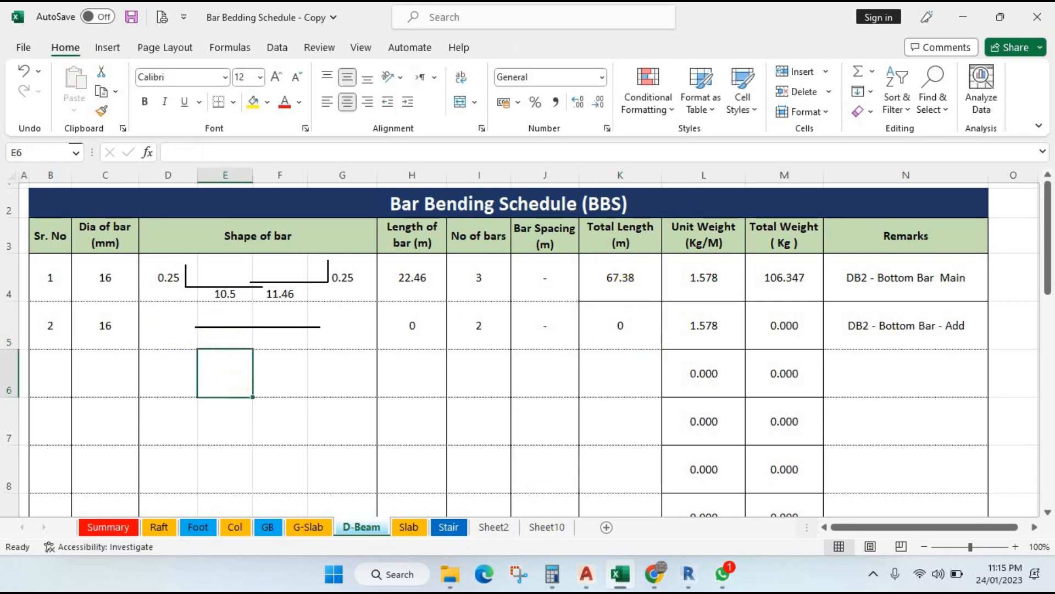
Step: Switch to the STRUC drawing in AutoCAD and examine the additional bottom bar's mid-span length rule in the typical beam reinforcing detail
left_click(588, 583)
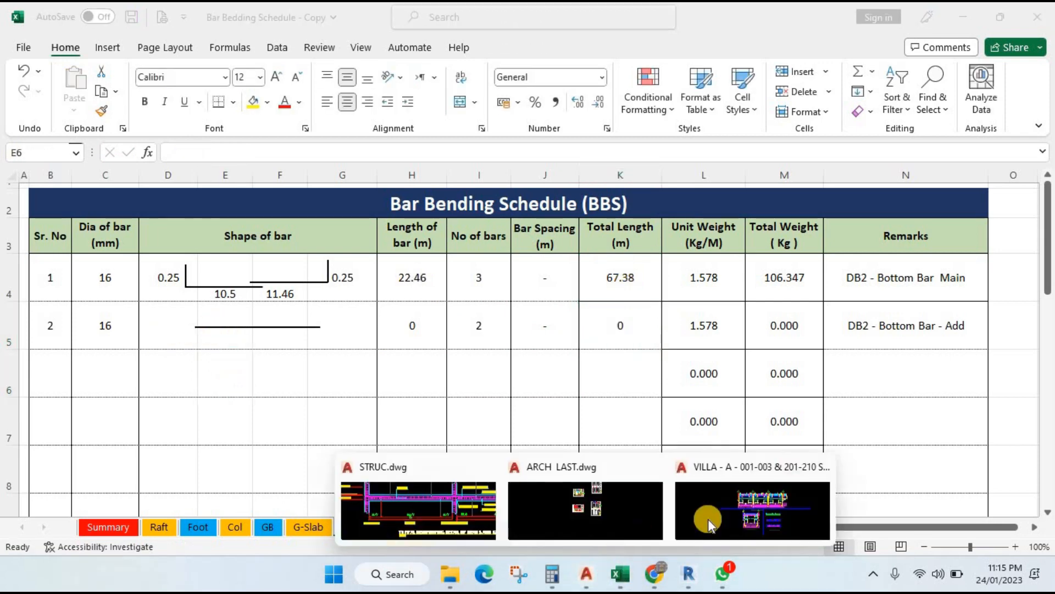
left_click(767, 520)
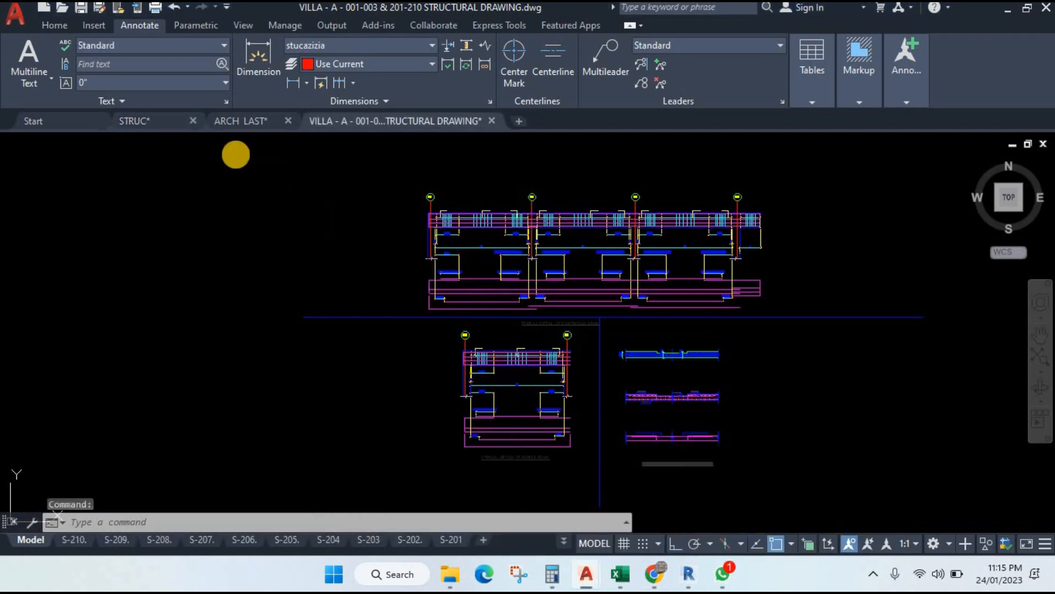
left_click(137, 124)
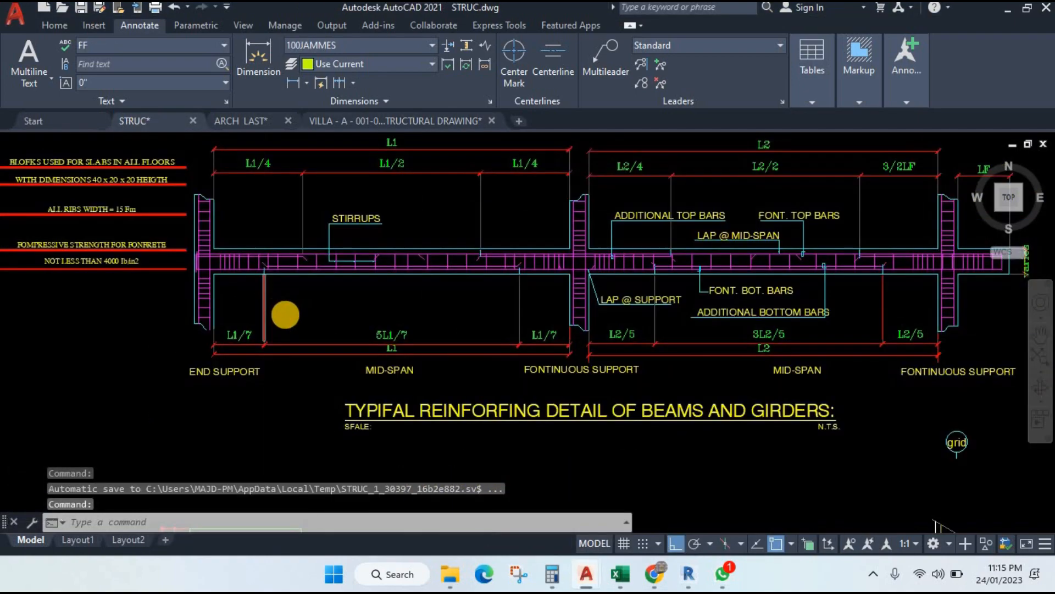
scroll(285, 315, "down", 4)
scroll(337, 346, "up", 6)
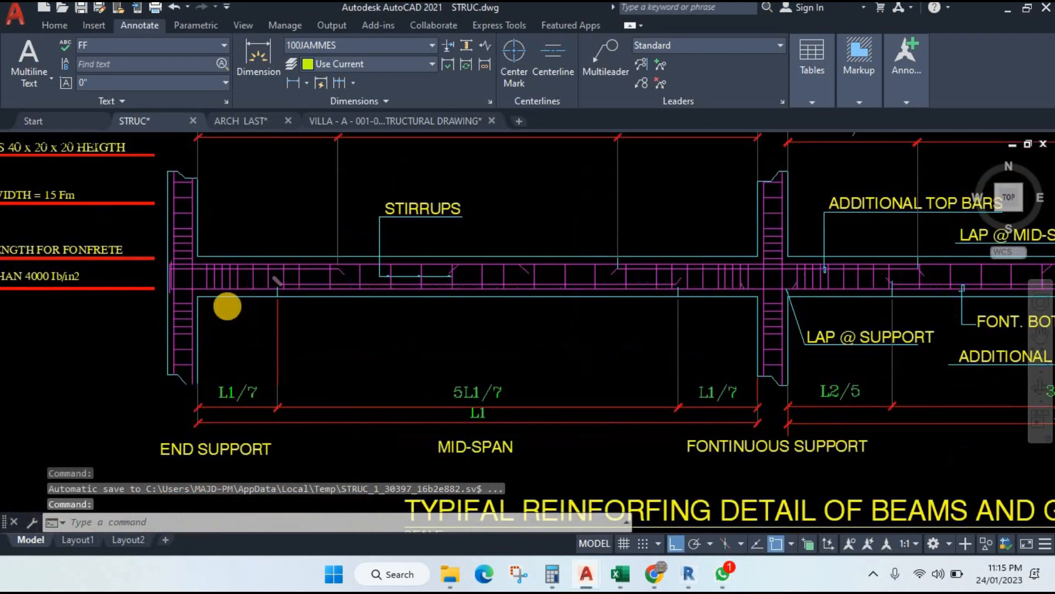
scroll(285, 291, "up", 2)
scroll(534, 364, "down", 2)
left_click_drag(509, 395, 481, 355)
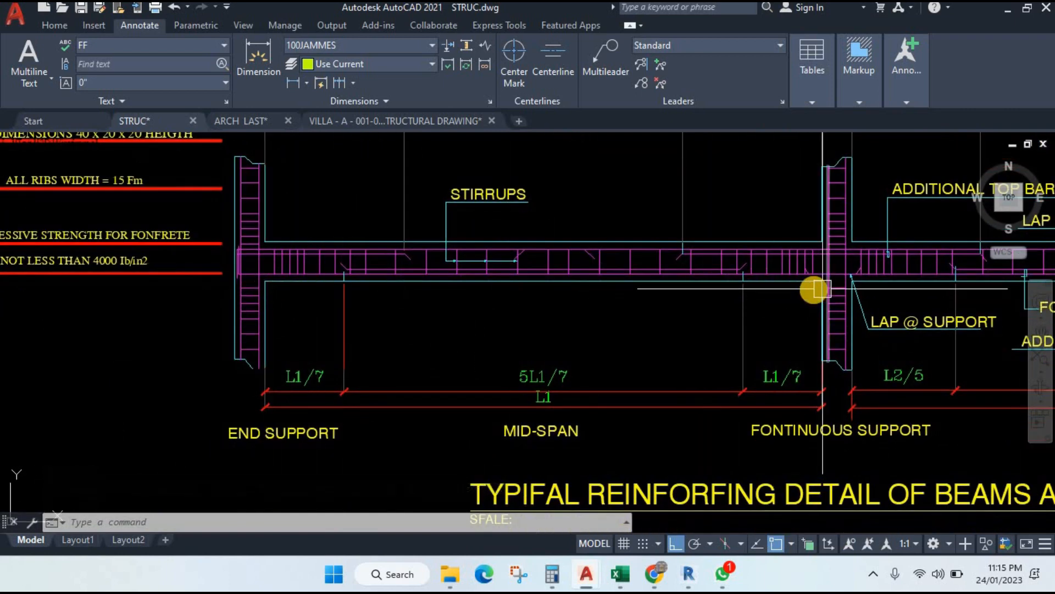
Step: Examine the spans of beam DB2 between the numbered grids on the structural floor plan
scroll(573, 387, "down", 10)
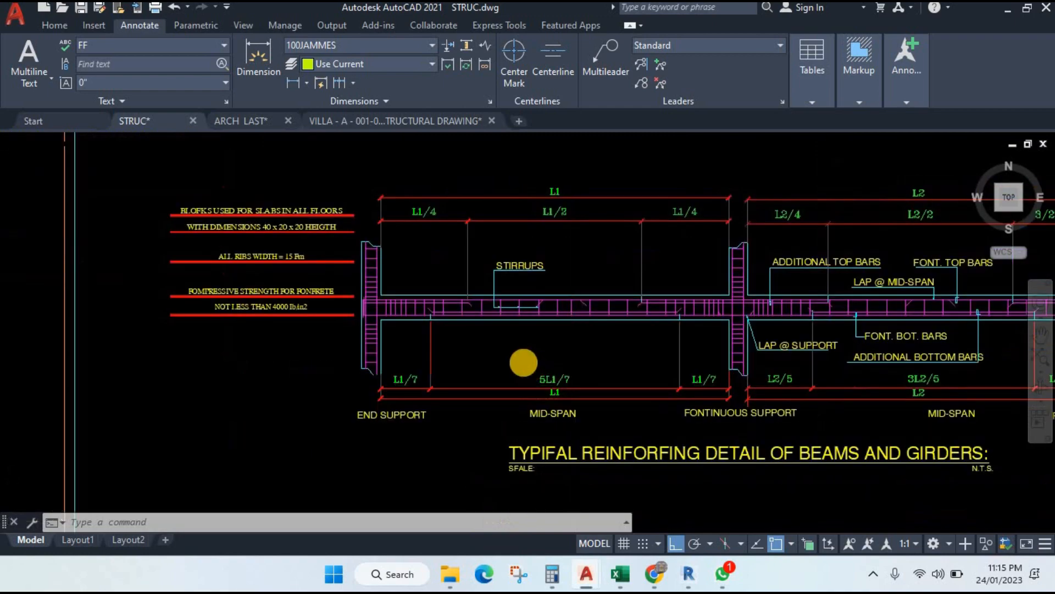
scroll(511, 319, "up", 10)
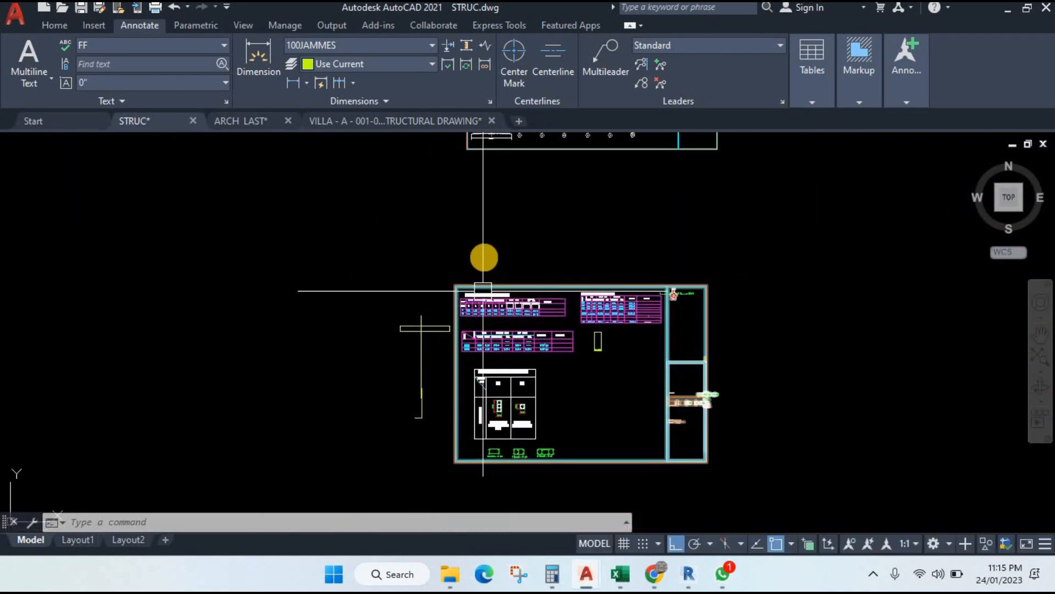
scroll(490, 244, "up", 2)
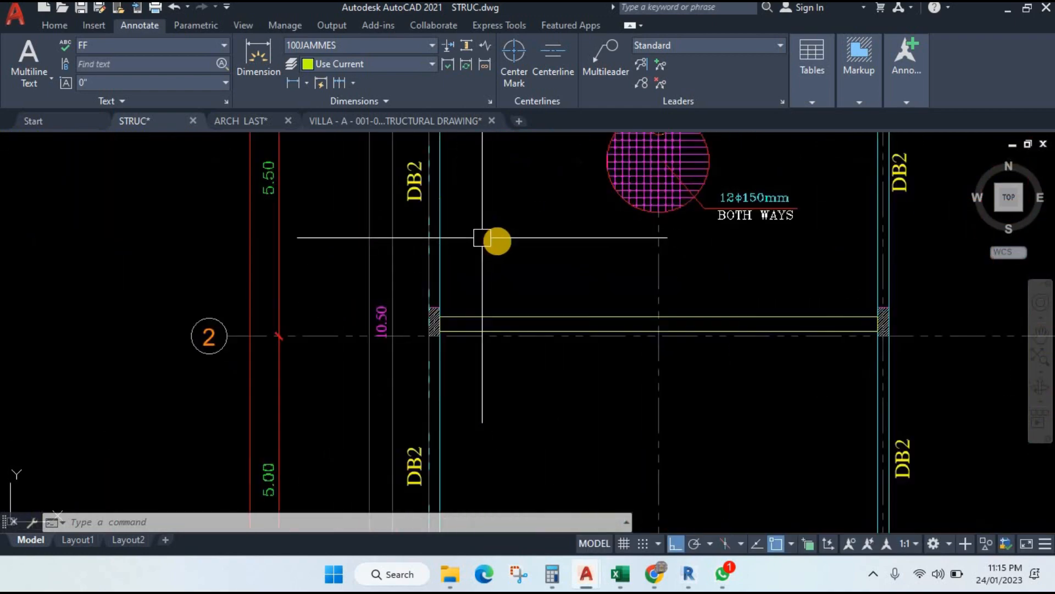
scroll(491, 260, "down", 2)
scroll(421, 262, "down", 3)
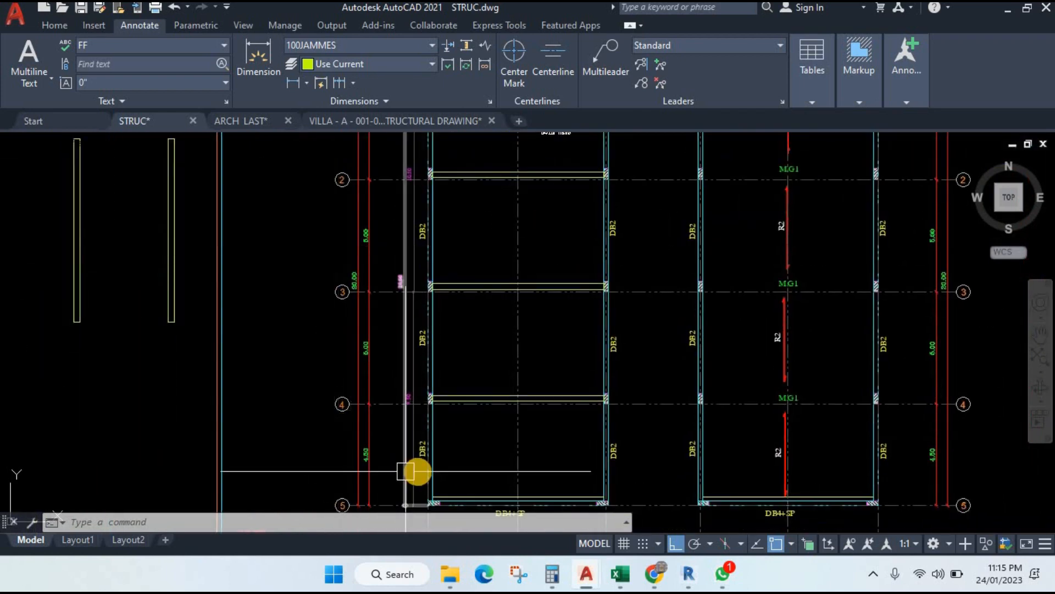
scroll(408, 471, "up", 5)
left_click_drag(337, 313, 360, 524)
mouse_move(371, 294)
left_mouse_down()
mouse_move(385, 538)
mouse_move(384, 478)
mouse_move(385, 519)
left_mouse_up()
left_click_drag(399, 270, 401, 383)
scroll(460, 385, "down", 3)
scroll(477, 277, "up", 2)
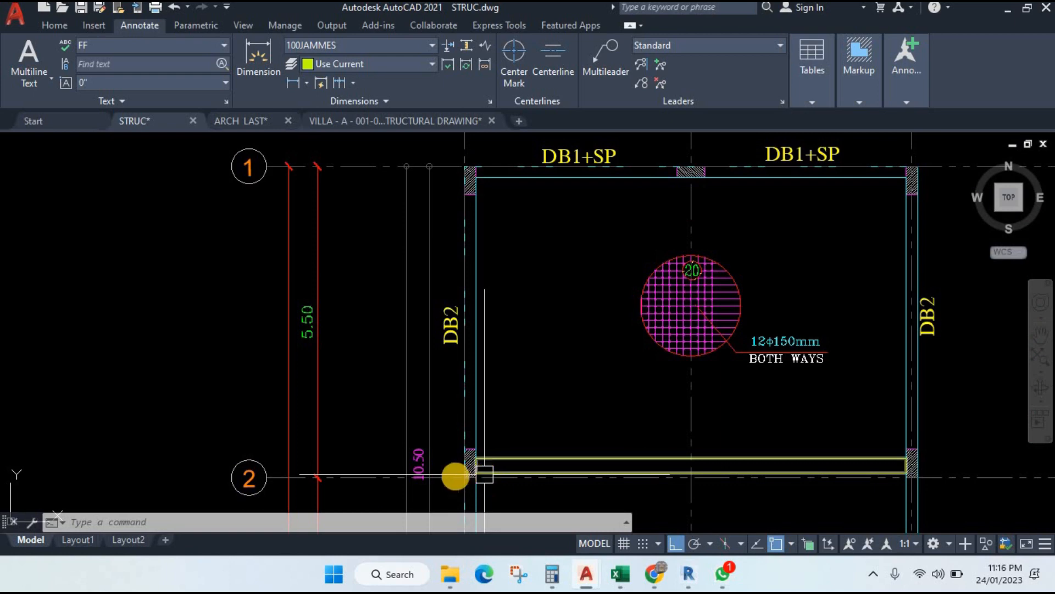
mouse_move(455, 476)
left_mouse_down()
mouse_move(402, 356)
mouse_move(443, 424)
left_mouse_up()
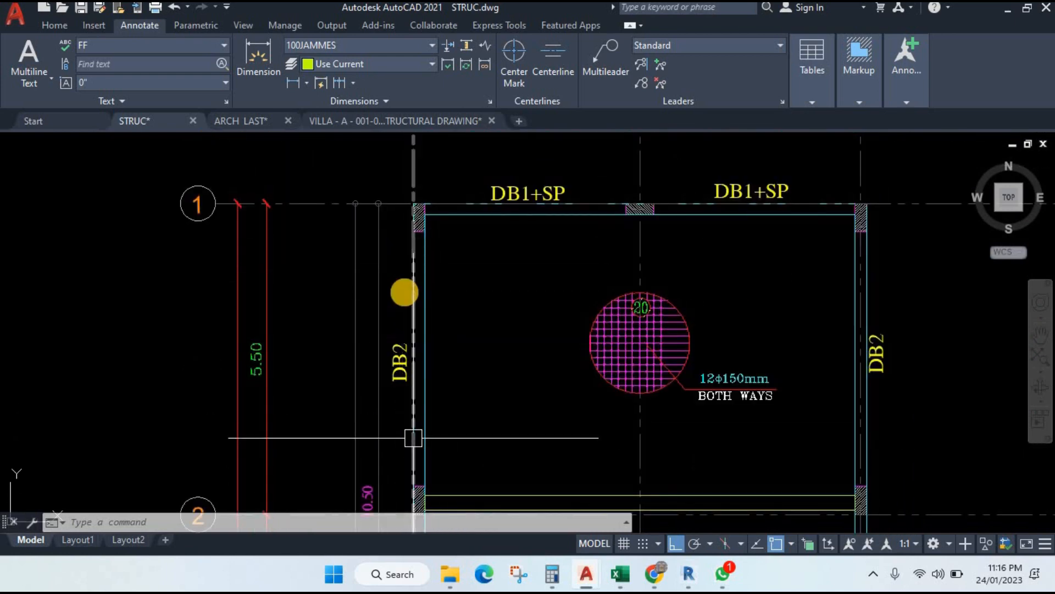
scroll(384, 363, "down", 2)
left_click_drag(412, 376, 414, 212)
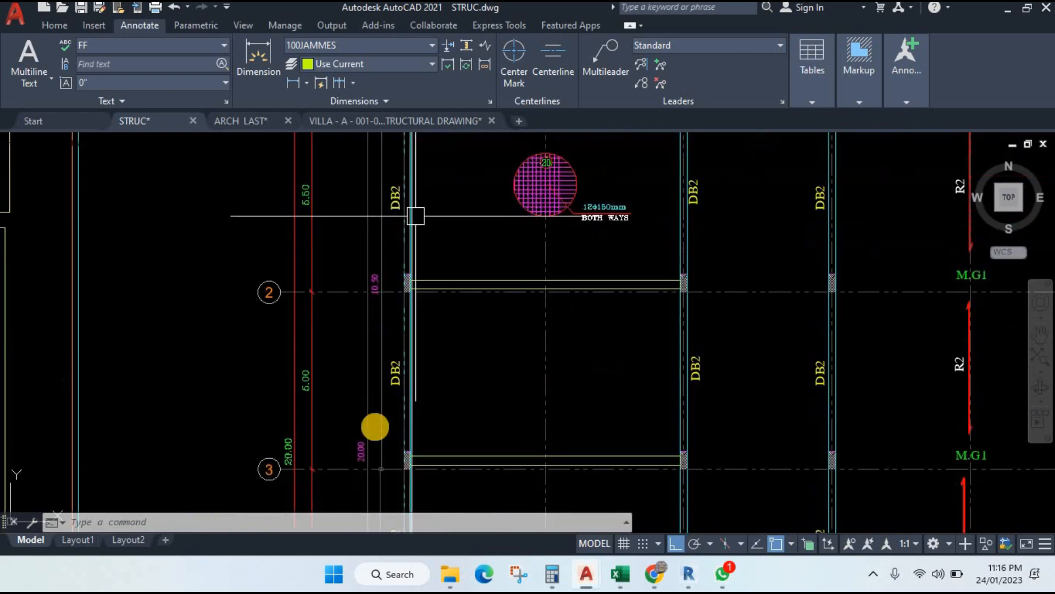
scroll(375, 426, "up", 2)
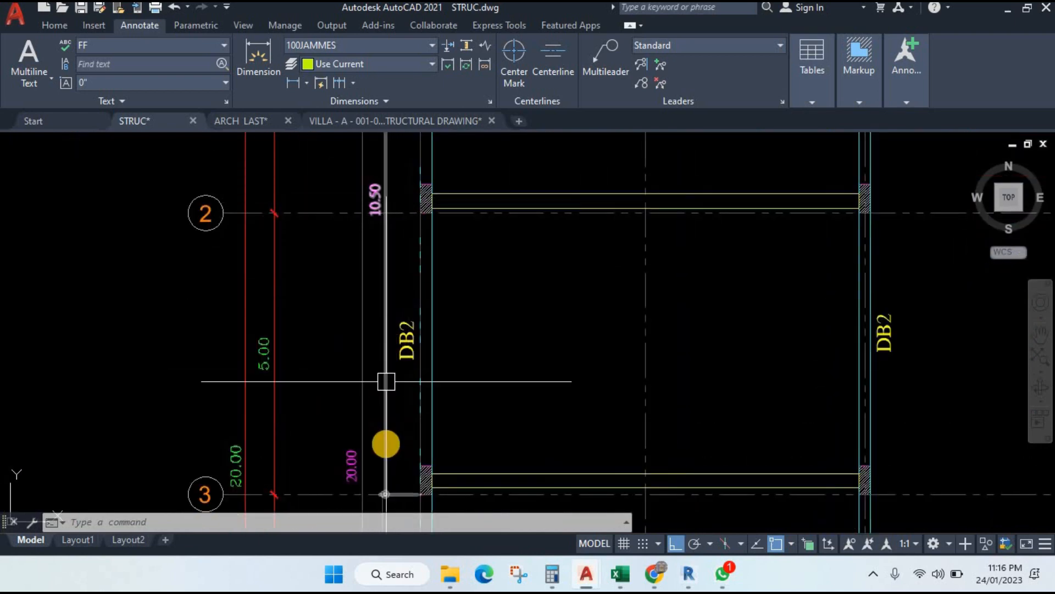
Step: Measure the DB2 span between grids 2 and 3 with a linear dimension, without placing the dimension
left_click(290, 84)
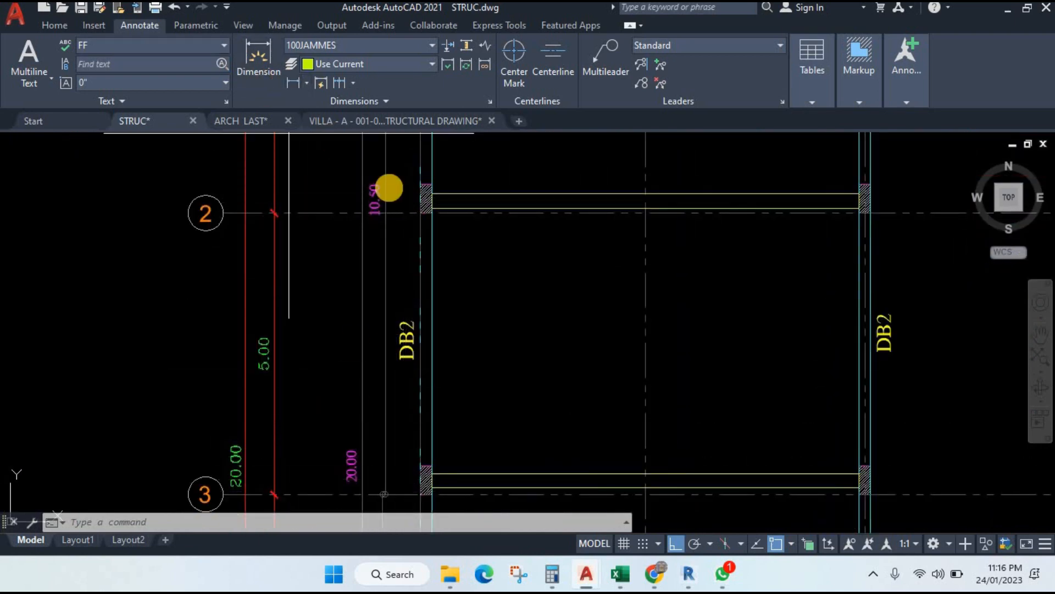
left_click(426, 198)
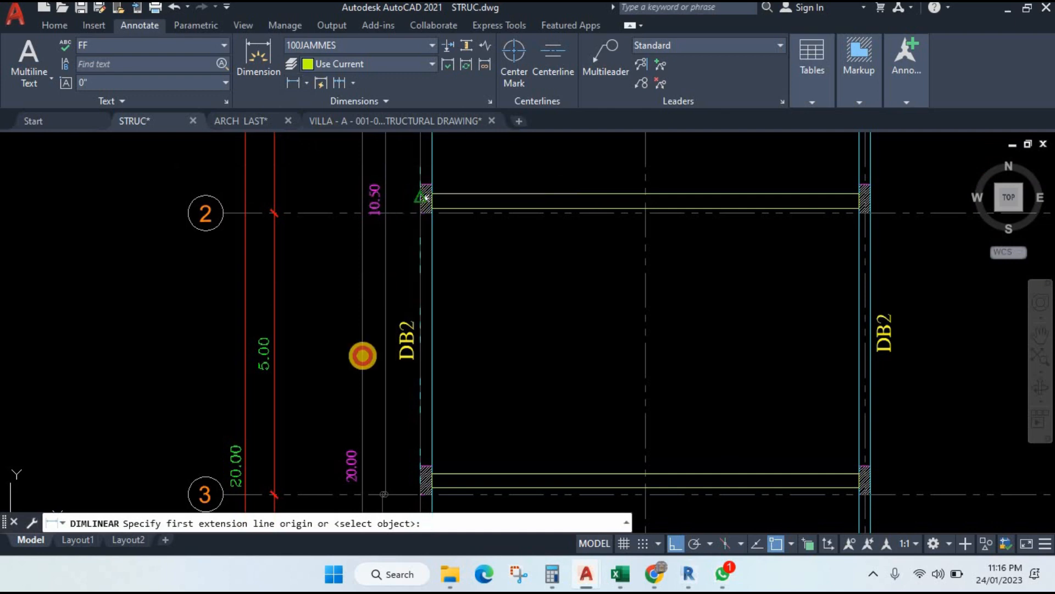
left_click(417, 479)
scroll(385, 385, "up", 3)
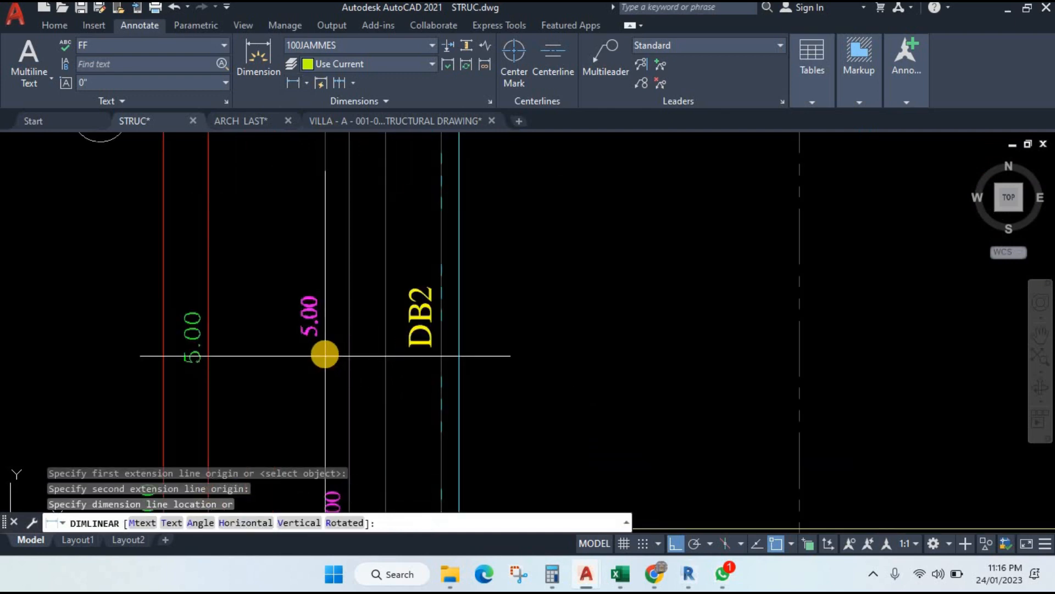
key("Escape")
Step: Cancel the linear dimension and examine the additional bottom bar's mid-span rule in the typical reinforcing detail of beams and girders
scroll(601, 448, "down", 8)
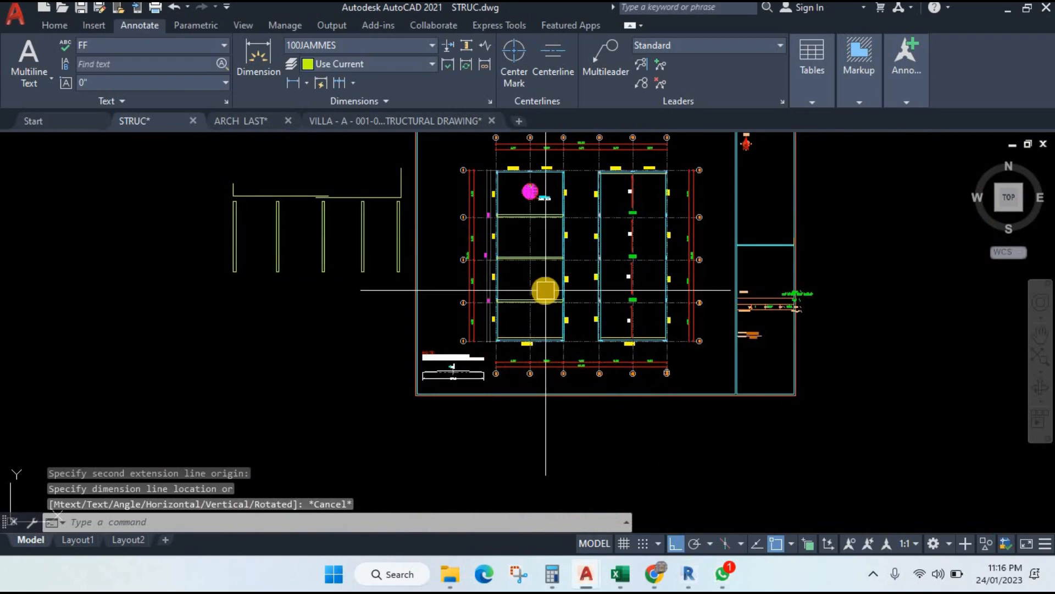
scroll(550, 306, "down", 7)
left_click_drag(615, 381, 525, 224)
left_click_drag(507, 429, 514, 361)
scroll(469, 431, "up", 5)
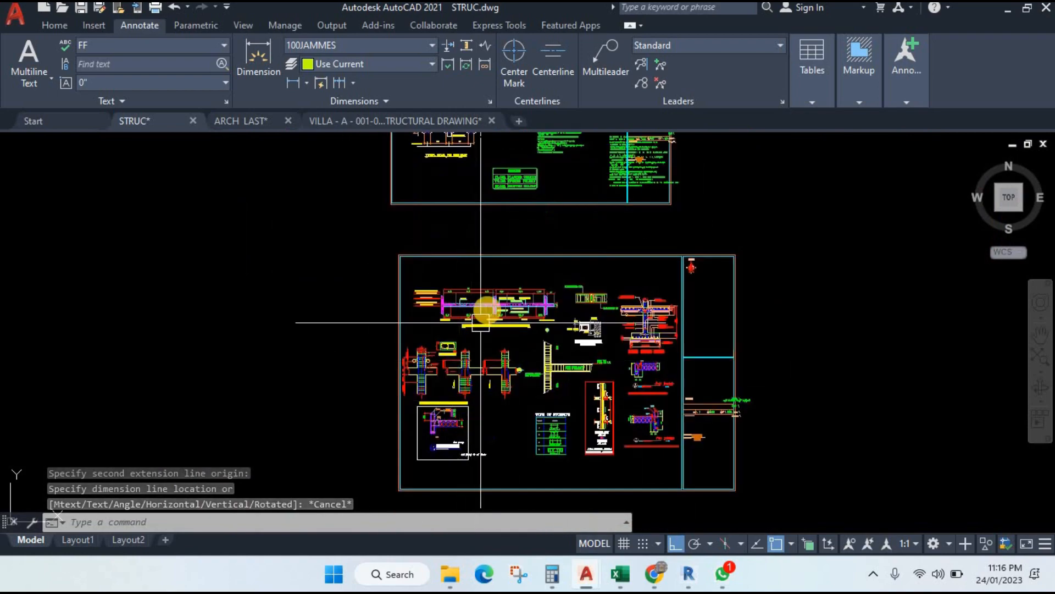
scroll(481, 322, "up", 6)
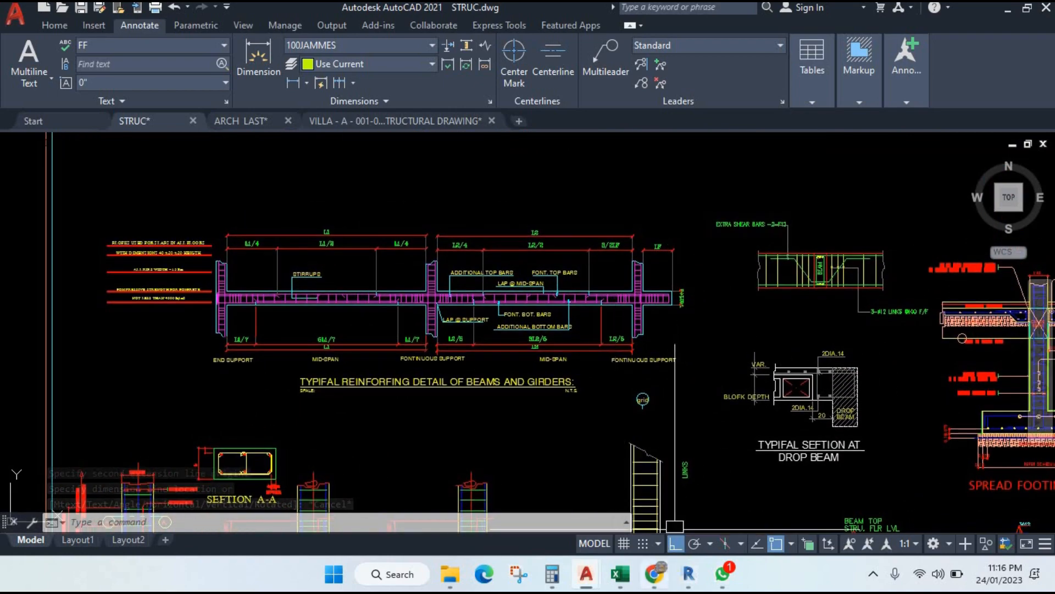
Step: Calculate the additional bottom bar length in Calculator as 5 × 5 ÷ 7, following the 5L1/7 mid-span rule
left_click(552, 574)
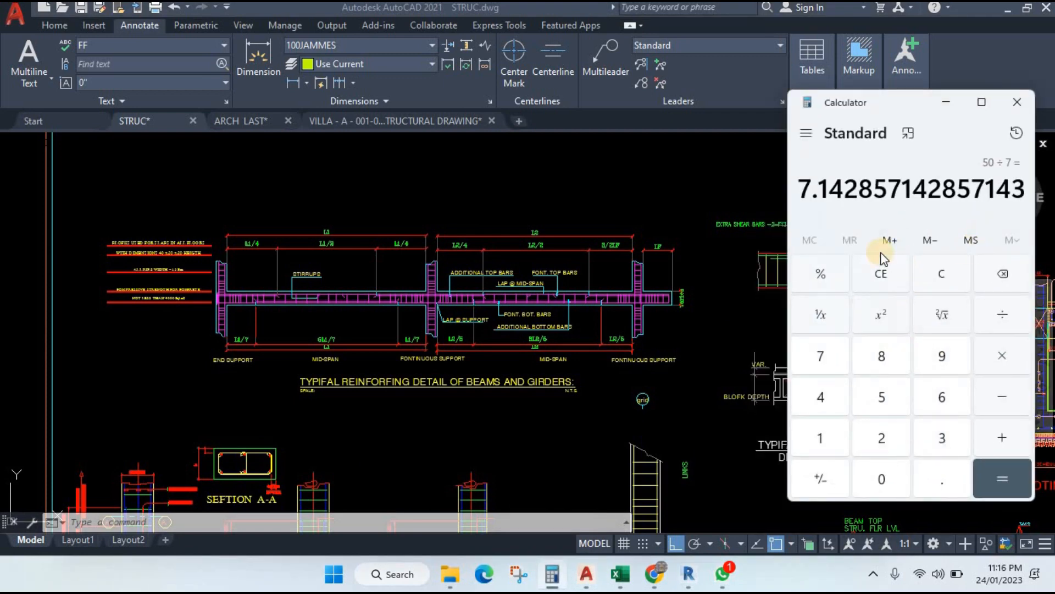
left_click(942, 281)
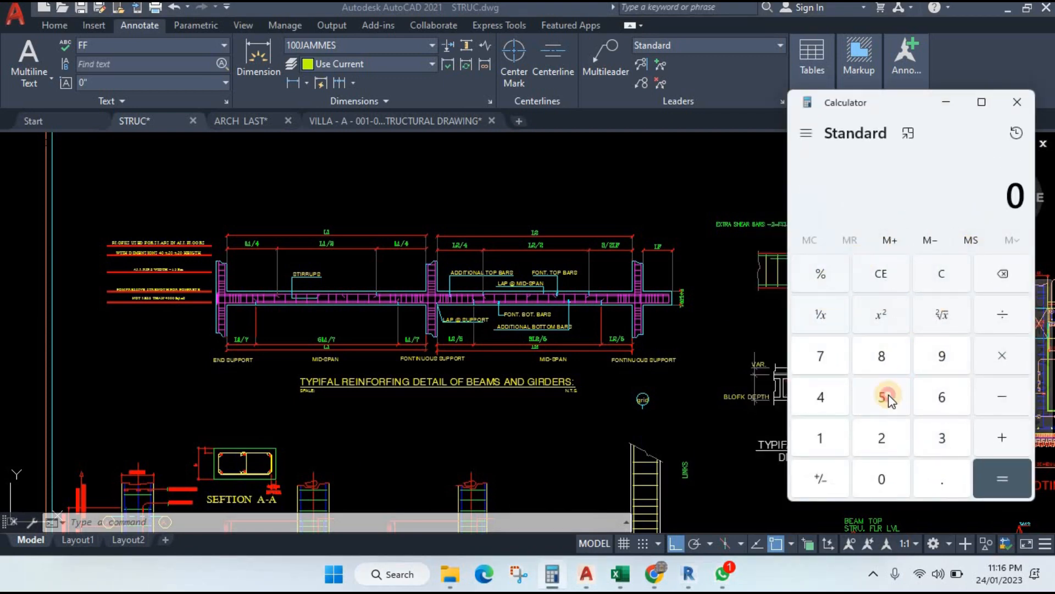
scroll(330, 345, "up", 3)
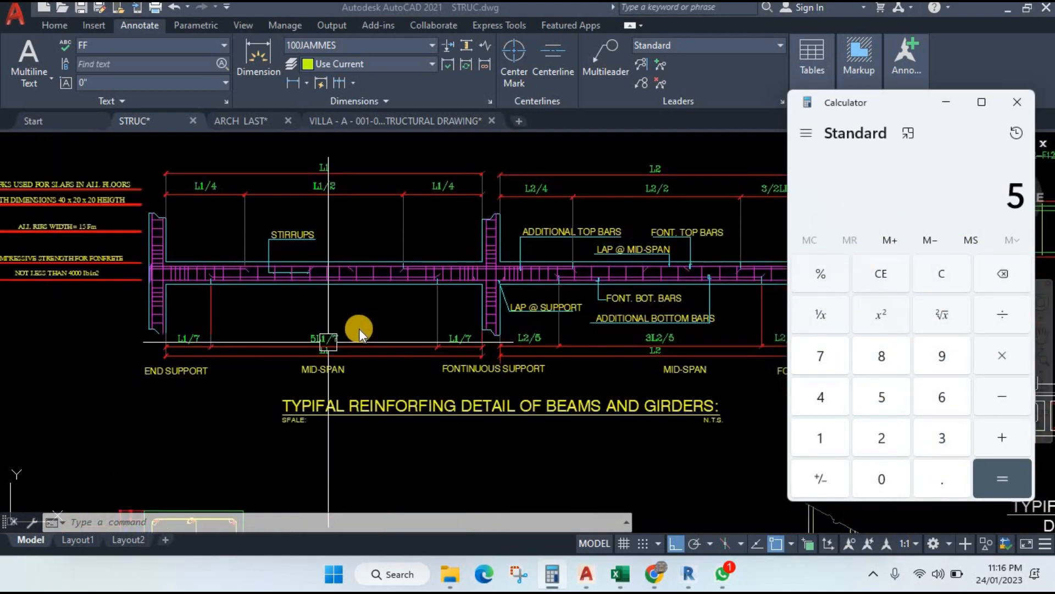
scroll(371, 310, "down", 1)
left_click(385, 309)
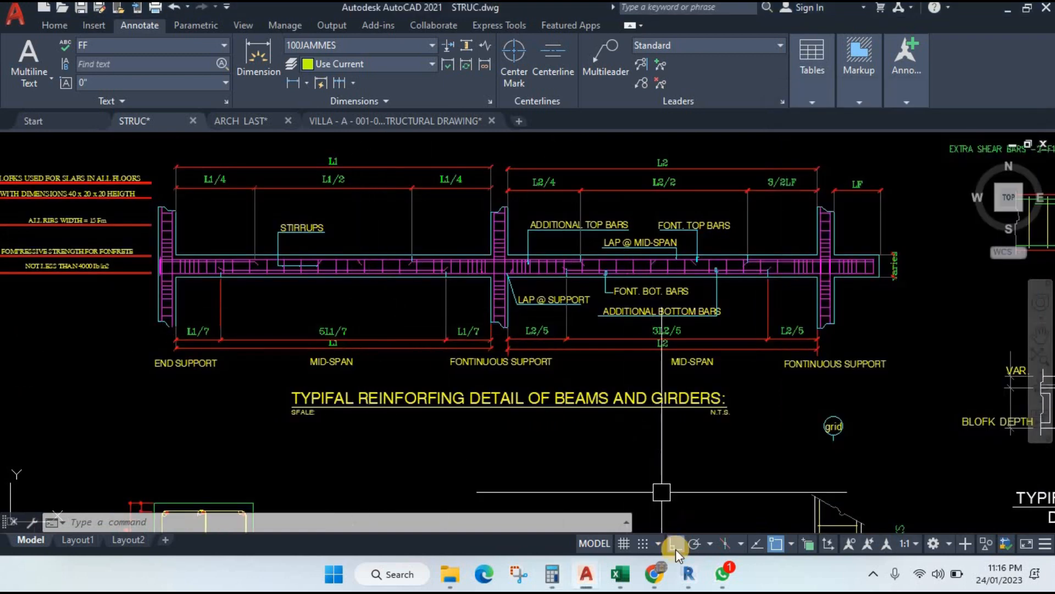
left_click(552, 574)
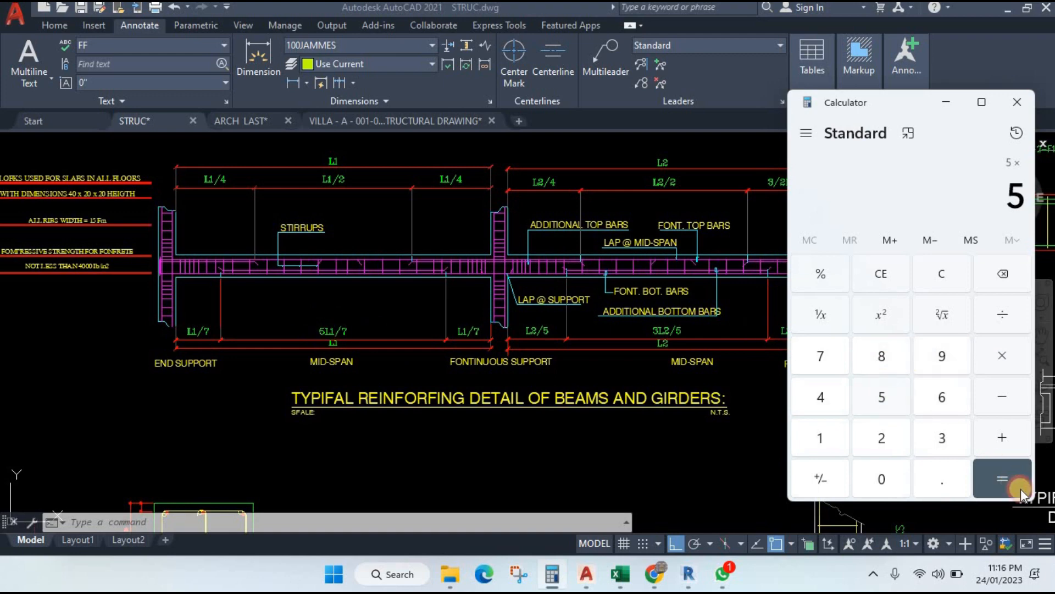
left_click(1002, 478)
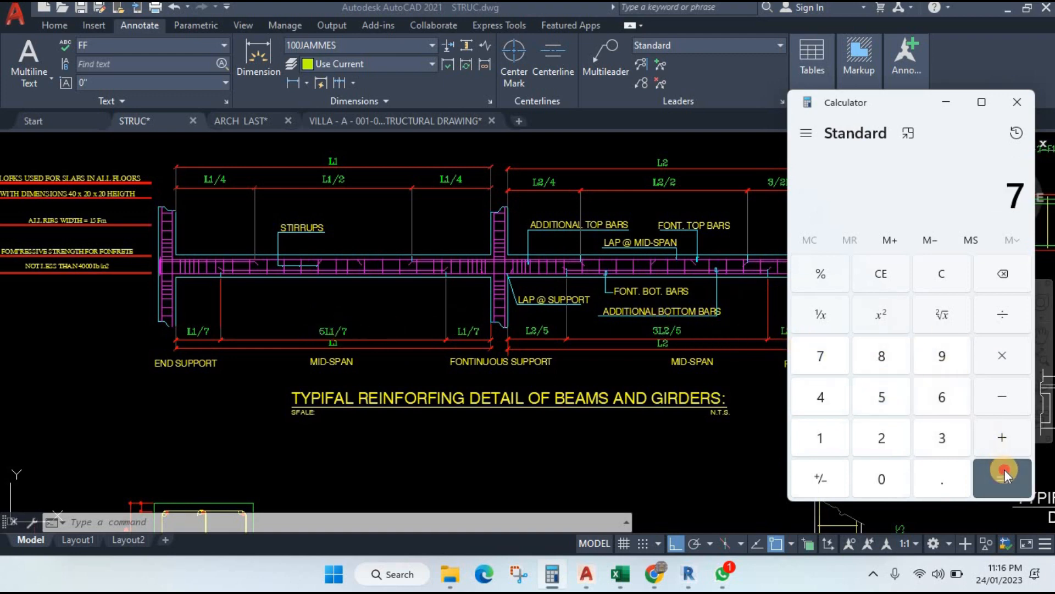
left_click(935, 276)
left_click(894, 397)
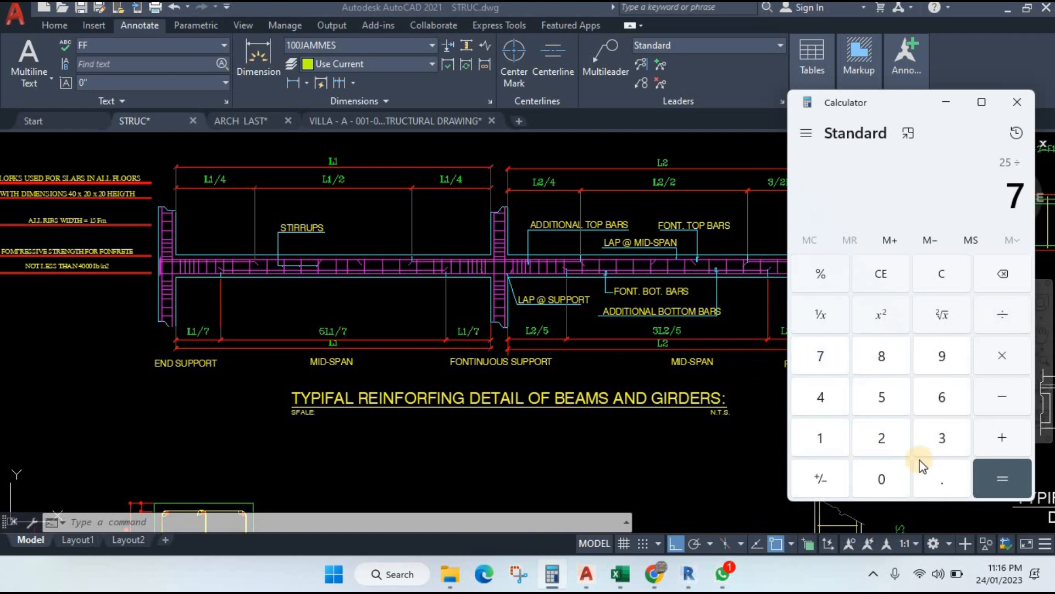
left_click(1011, 479)
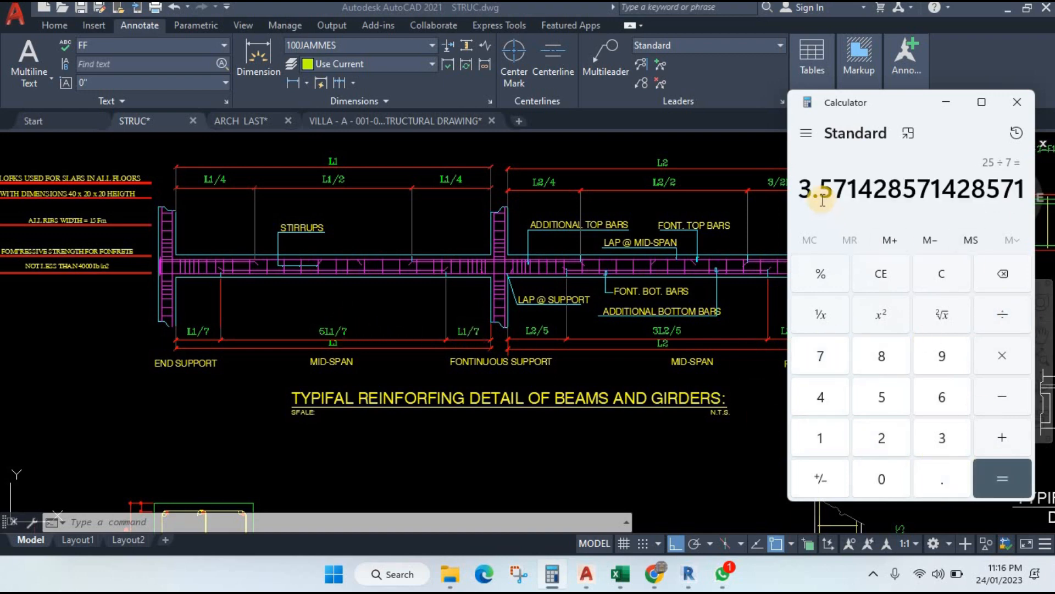
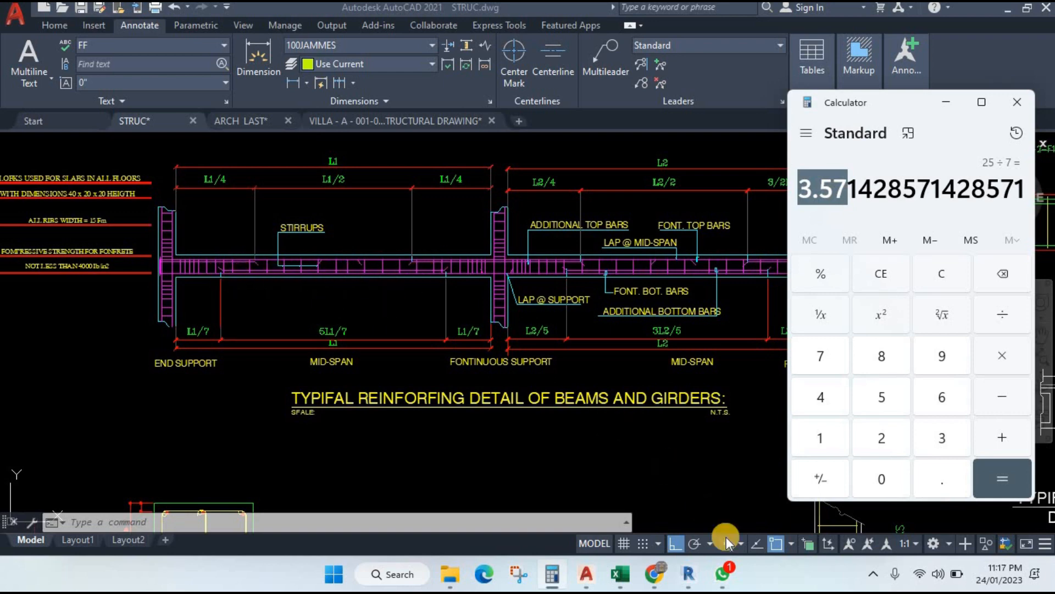
Step: Enter 3.6 in cell E5 of the Excel D-Beam sheet as the additional bottom bar's length
left_click(620, 574)
left_click(241, 342)
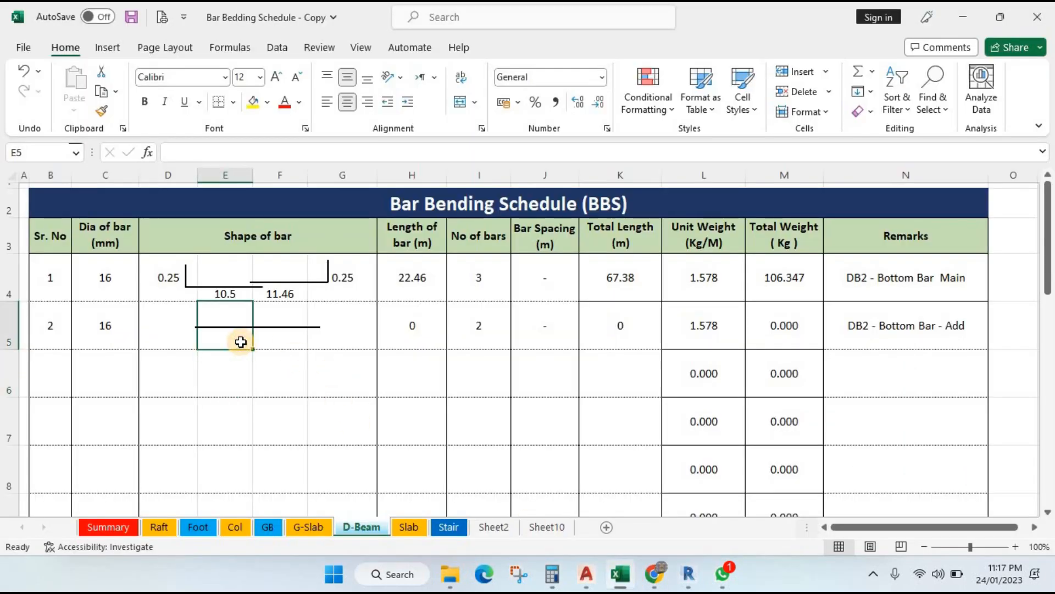
type("3.6")
key("Return")
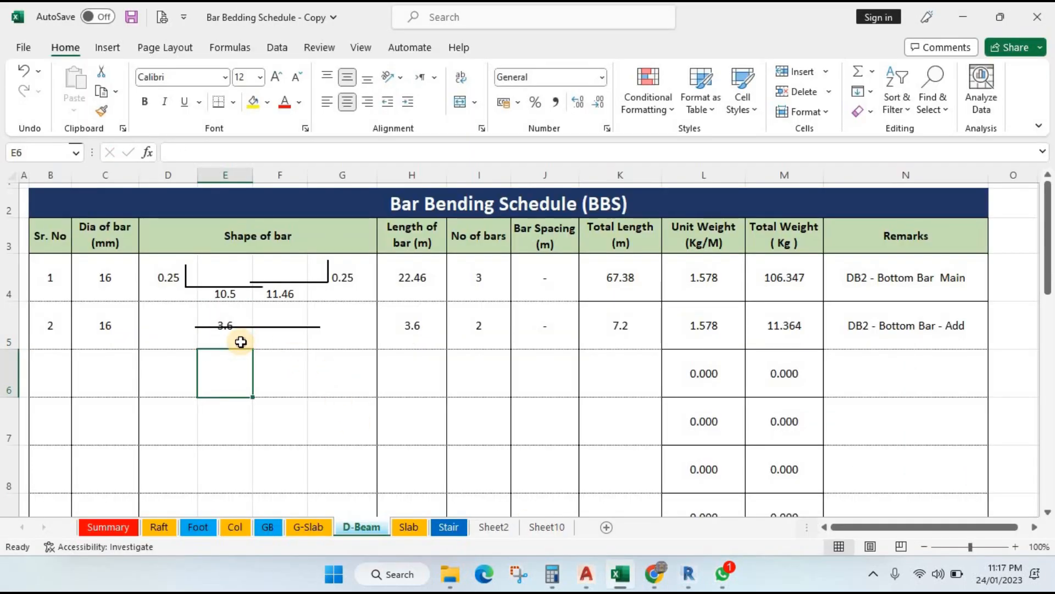
Step: Align the E5 length value to the cell's bottom right and reposition the straight bar line just above it
left_click(237, 336)
left_click(347, 103)
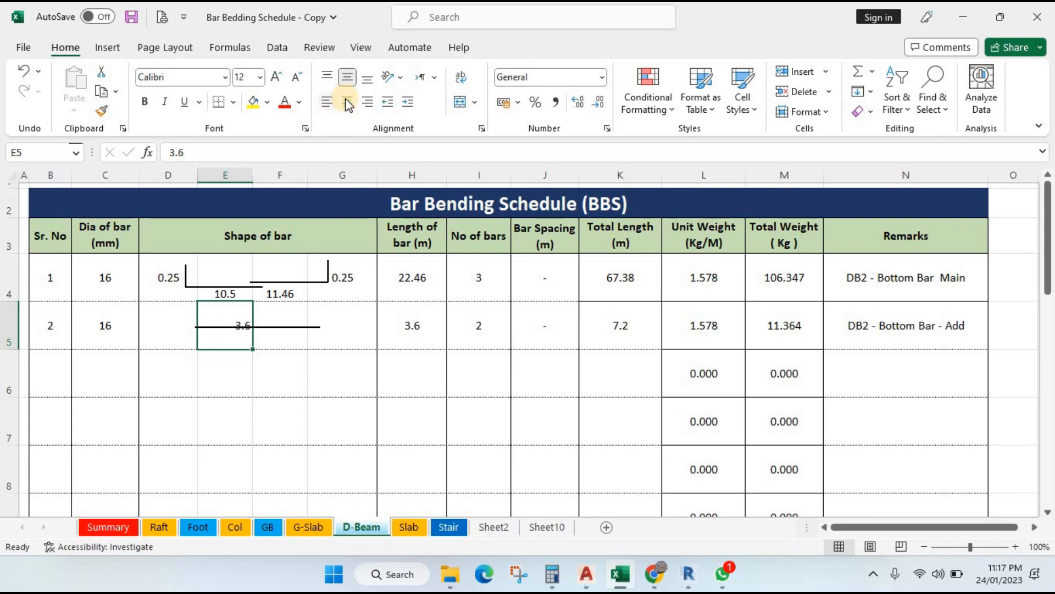
left_click(359, 80)
left_click(292, 383)
left_click(259, 328)
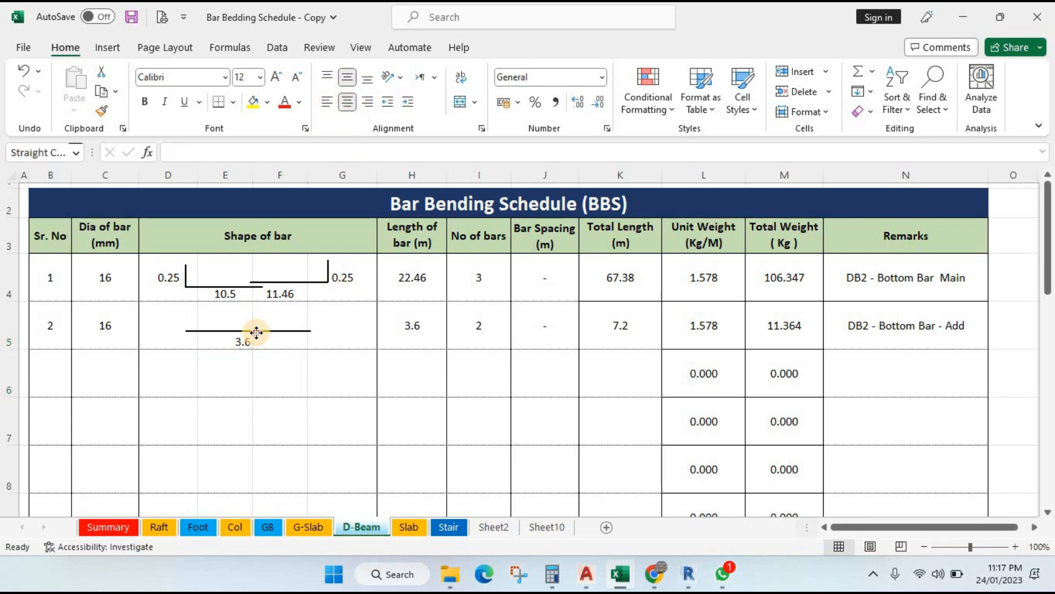
key("Escape")
Step: Check the bar length, bar count and total length formulas in row 5
left_click(418, 336)
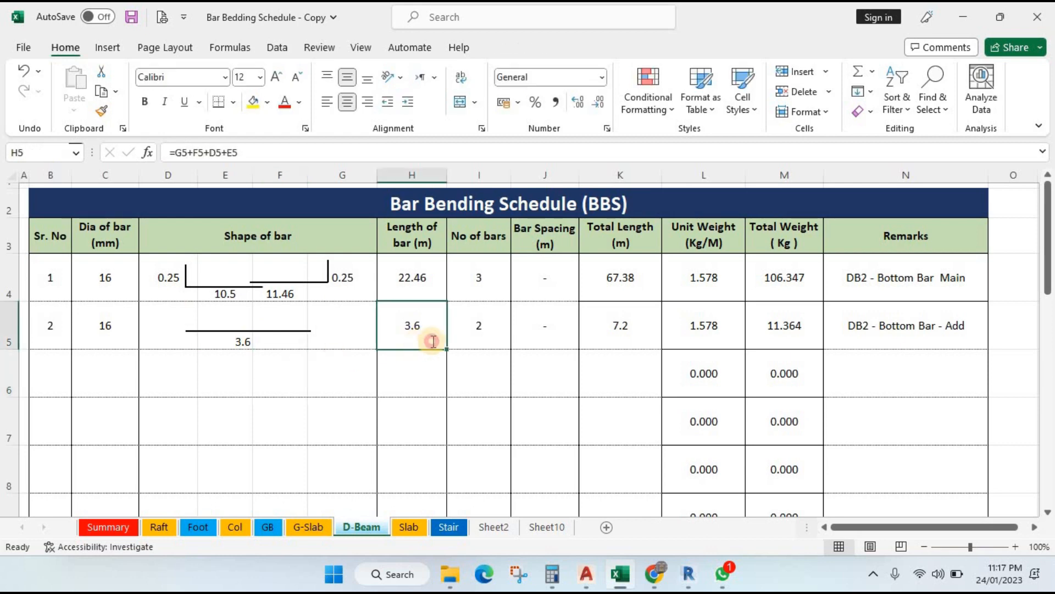
left_click(472, 339)
double_click(620, 346)
key("Escape")
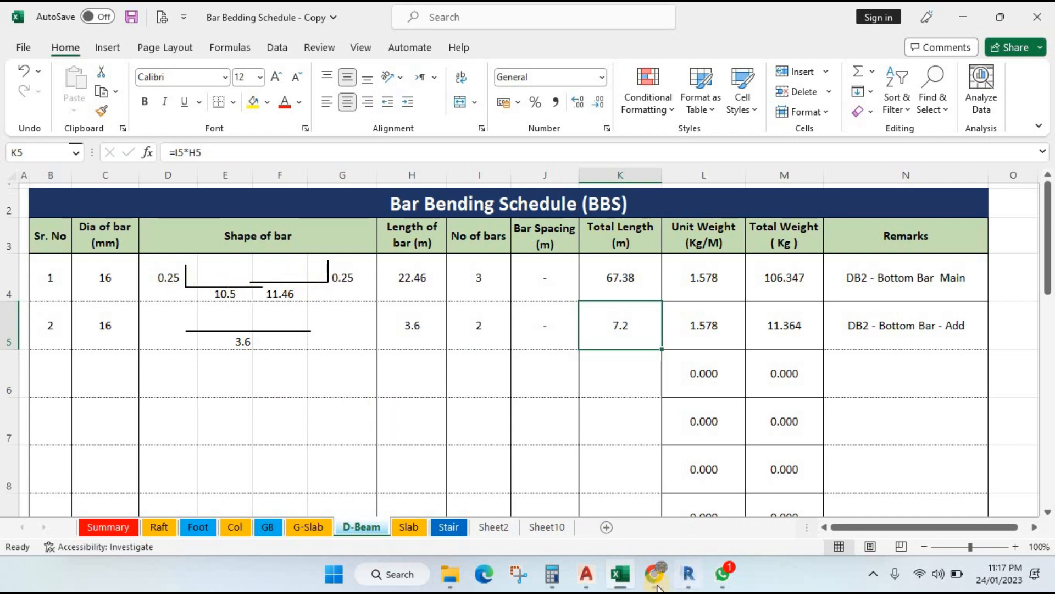
Step: Switch to the STRUC drawing in AutoCAD and examine the DB2 spans between the numbered grids on the structural floor plan
left_click(586, 574)
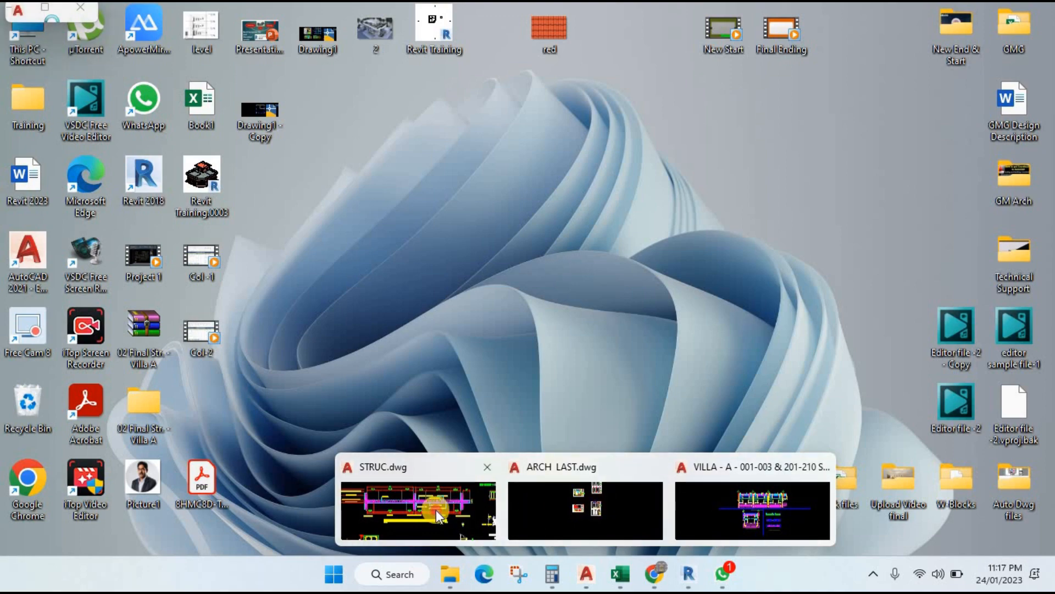
left_click(436, 510)
scroll(473, 329, "down", 6)
left_click_drag(436, 251, 445, 410)
mouse_move(471, 249)
left_mouse_down()
mouse_move(482, 428)
mouse_move(467, 356)
left_mouse_up()
scroll(441, 280, "down", 2)
left_click_drag(438, 246, 410, 409)
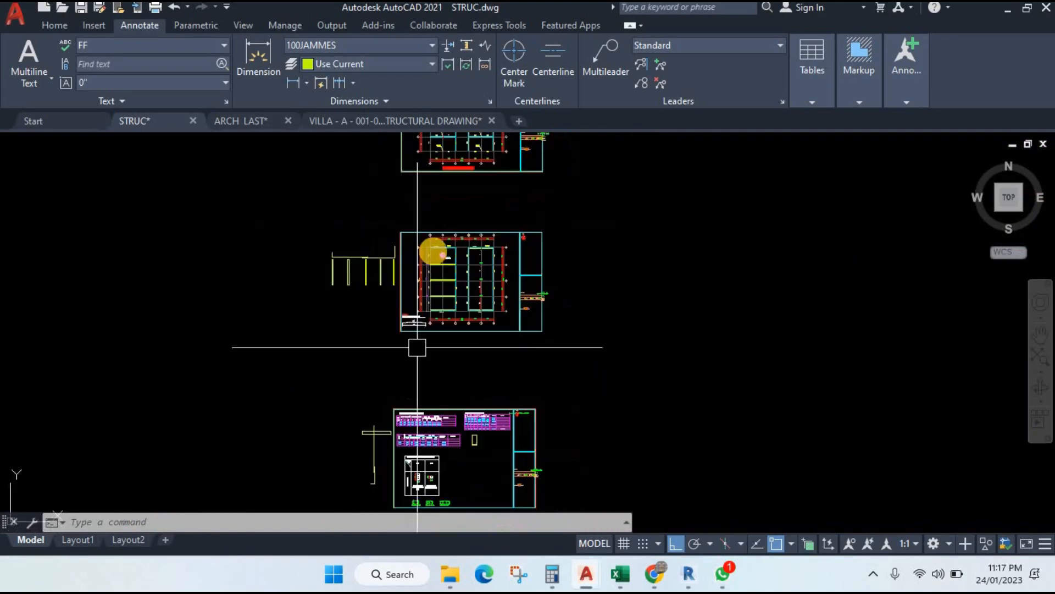
scroll(432, 252, "up", 6)
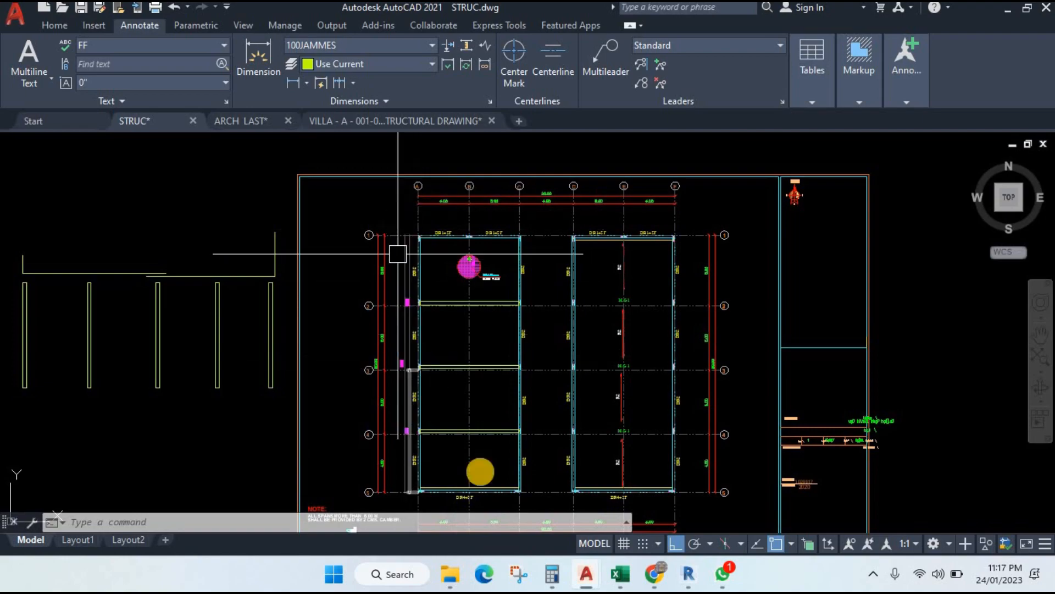
Step: Switch to the Excel schedule and set the number of additional bottom bars in I5 to =2*4
left_click(620, 574)
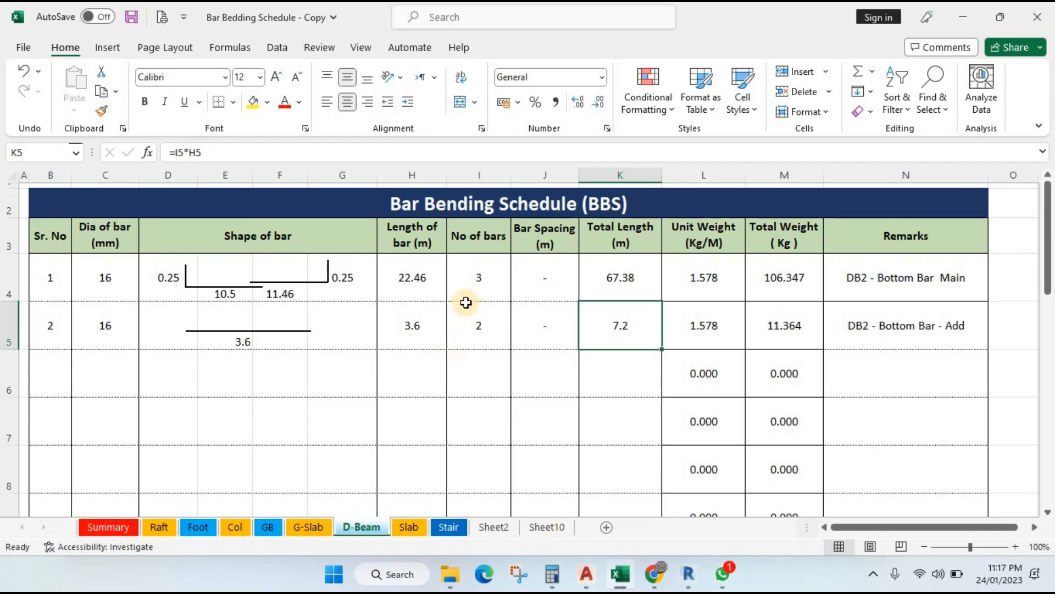
left_click(483, 330)
double_click(477, 329)
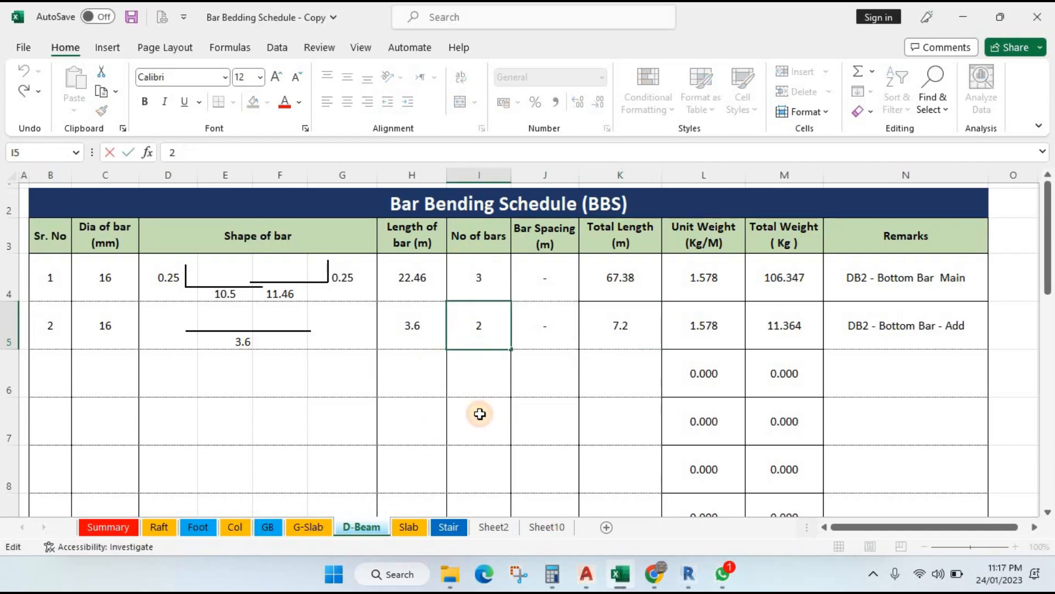
type("=2*4")
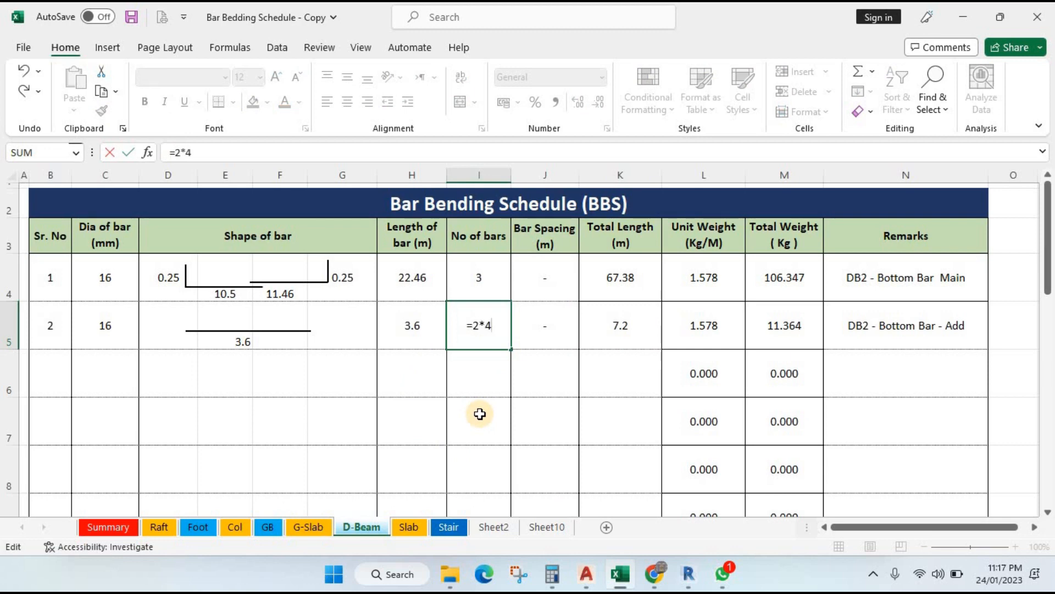
key("Return")
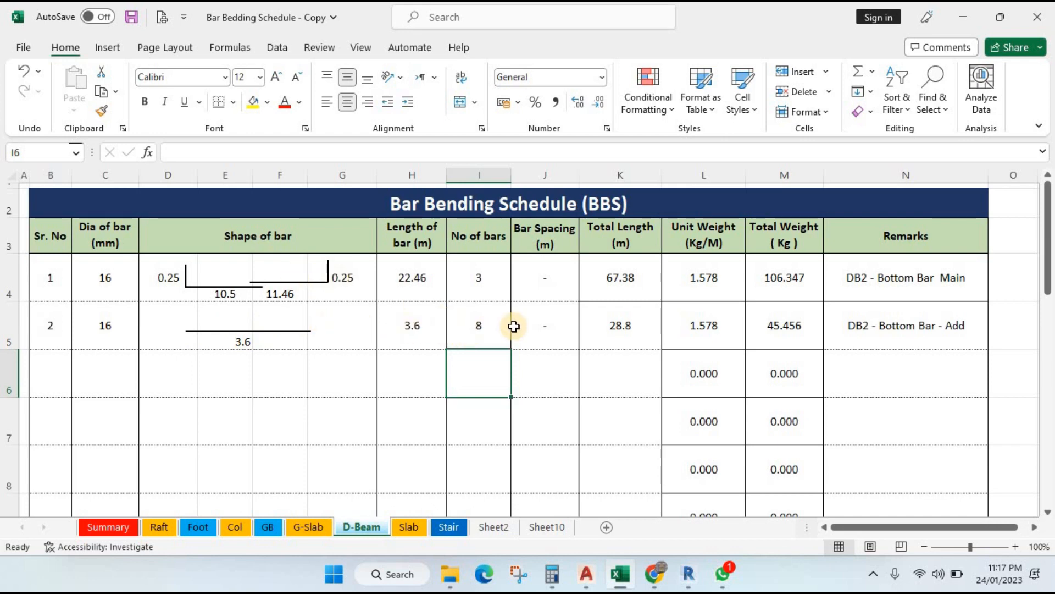
Step: Fill the total length formula from K5 down the rest of column K and check the formula in K5
left_click(659, 346)
double_click(661, 349)
double_click(642, 333)
key("Escape")
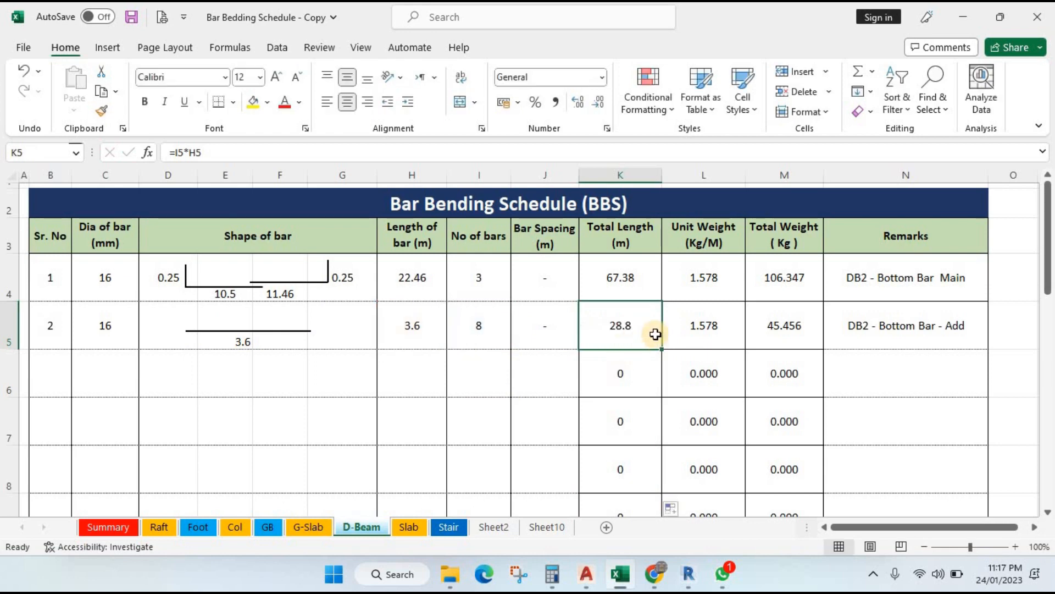
double_click(657, 334)
key("Escape")
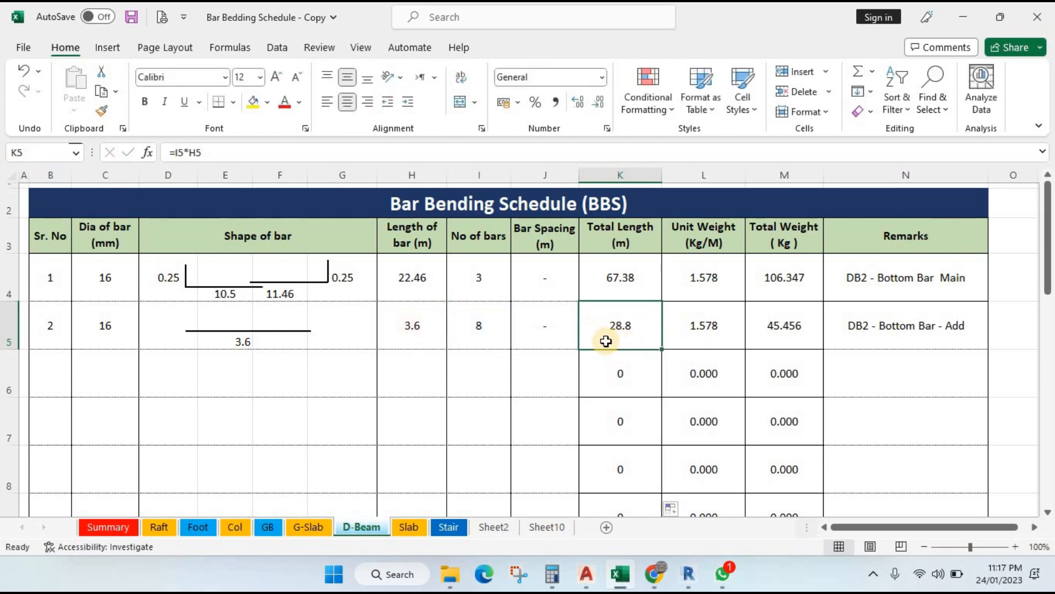
left_click(556, 333)
left_click(464, 382)
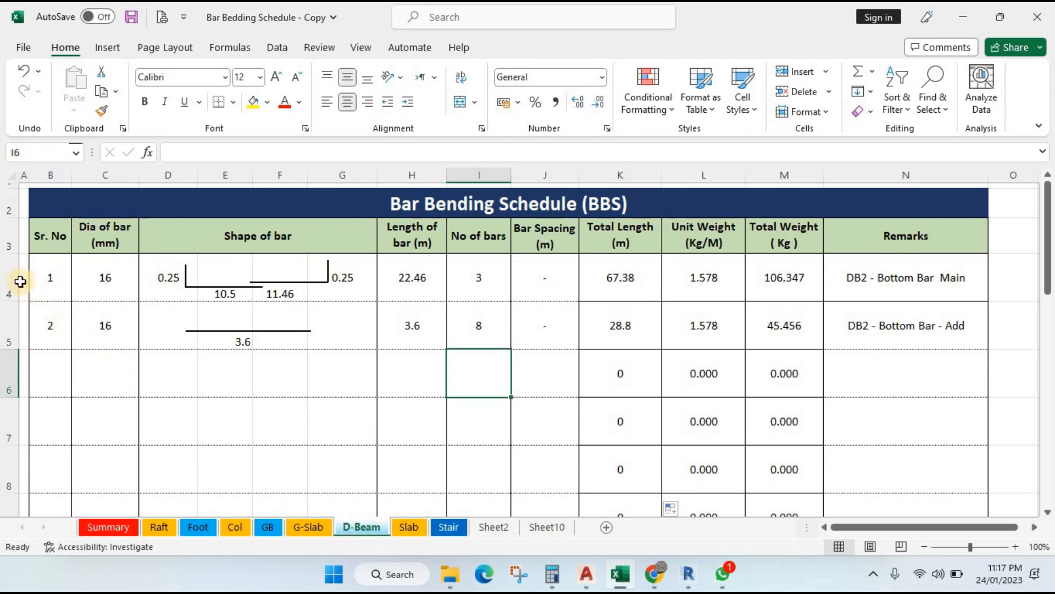
Step: Switch to the STRUC drawing in AutoCAD and examine DB2's continuous and additional top bars in the schedule of beams and ribs
mouse_move(587, 577)
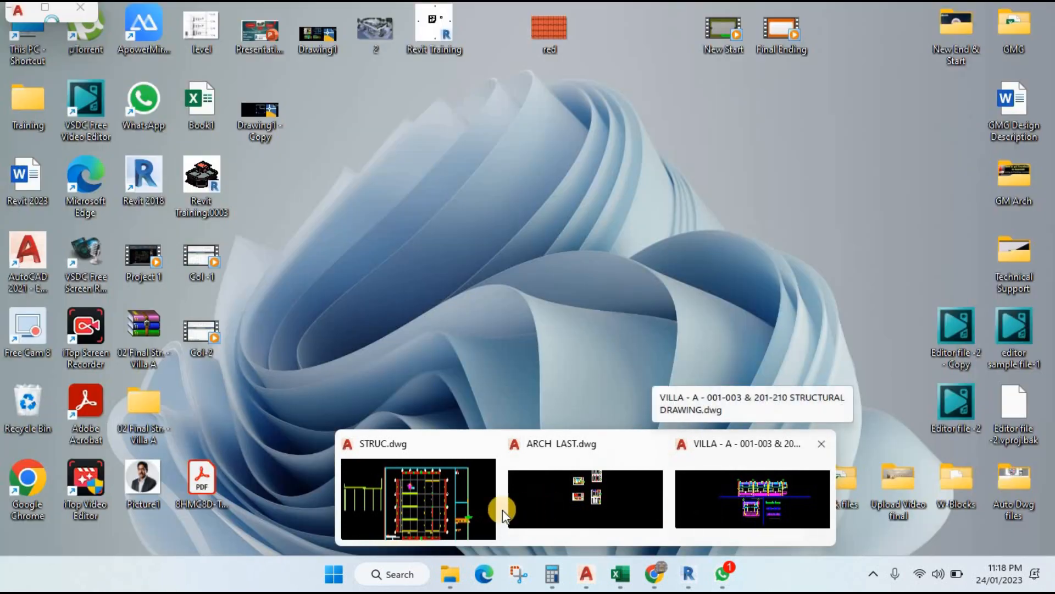
left_click(461, 456)
scroll(549, 246, "down", 8)
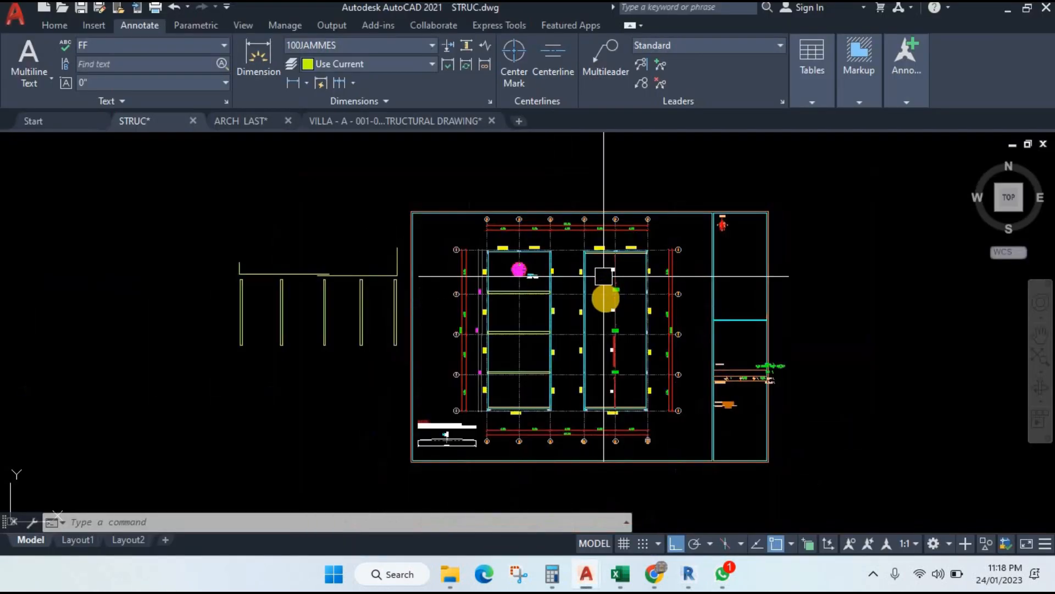
scroll(609, 430, "up", 12)
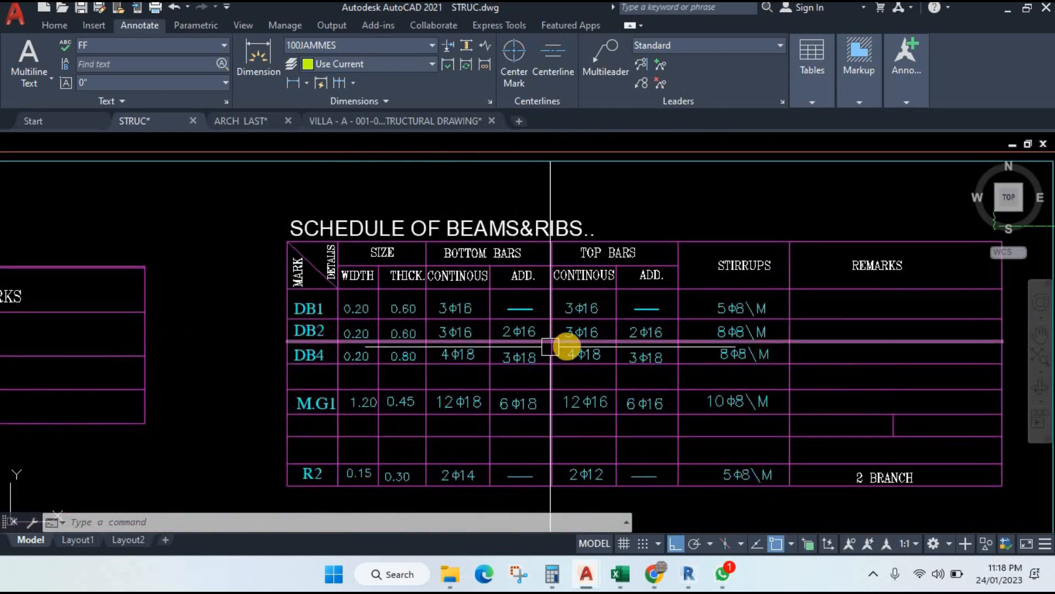
scroll(649, 345, "up", 2)
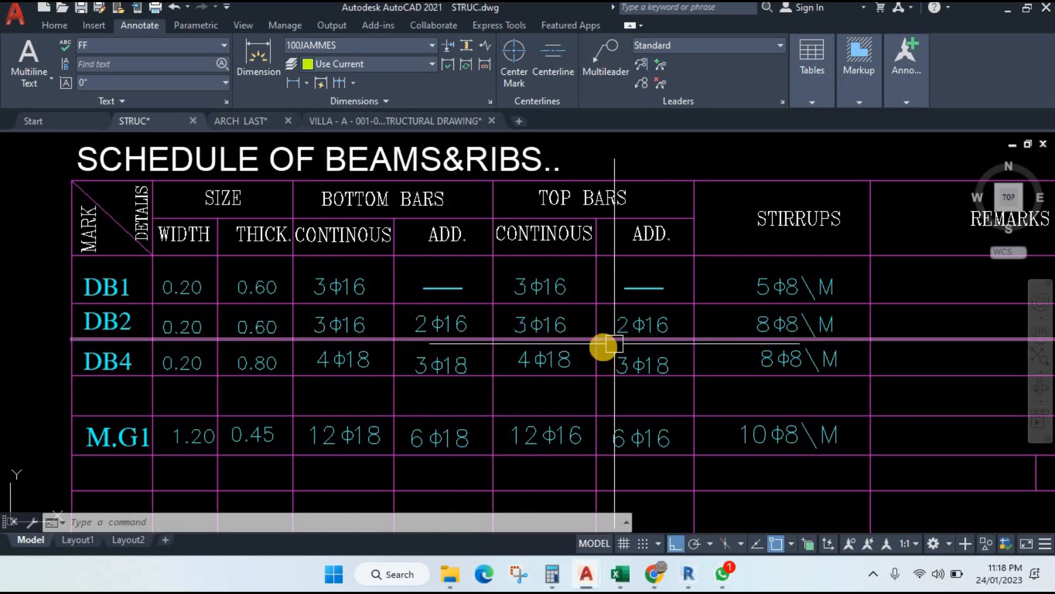
Step: Switch to the Excel schedule and copy the two DB2 bottom bar rows, 4 and 5, into rows 6 and 7
left_click(627, 576)
left_click_drag(14, 281, 12, 344)
key("ctrl+c")
left_click(14, 372)
key("ctrl+v")
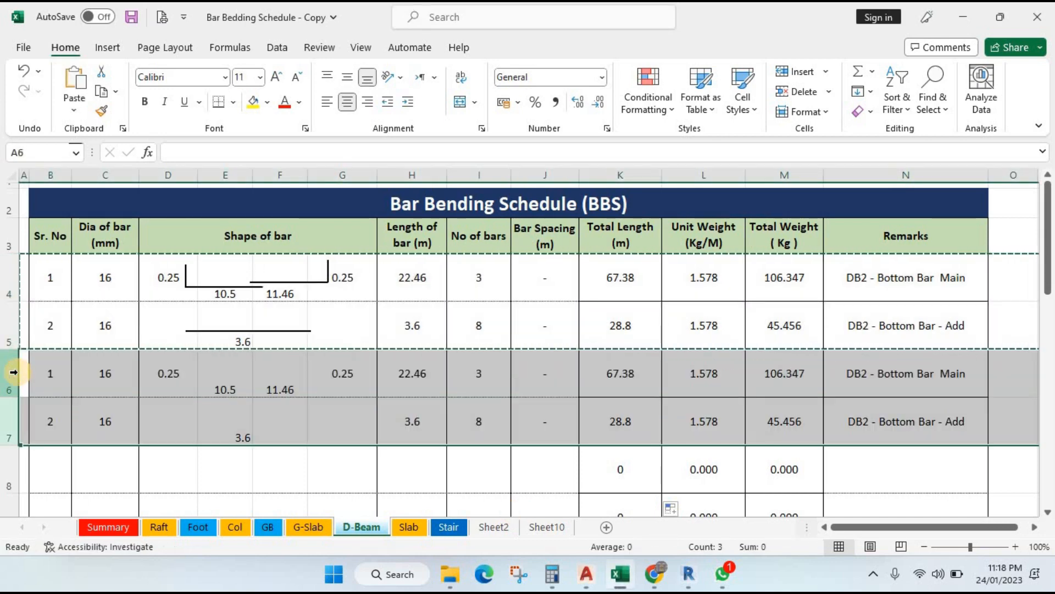
key("Escape")
left_click(197, 414)
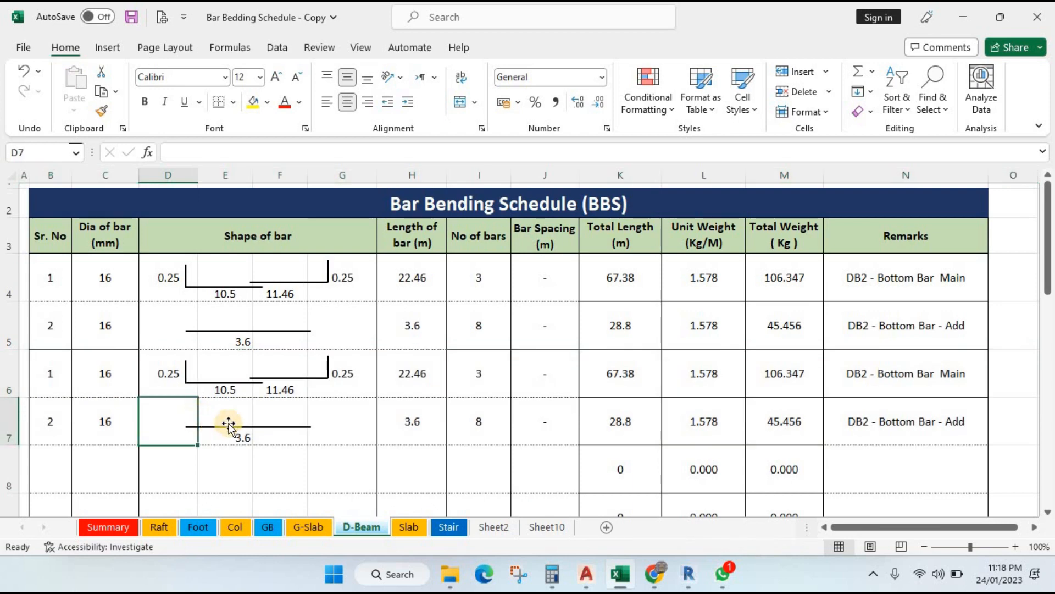
left_click(297, 425)
left_click(355, 432)
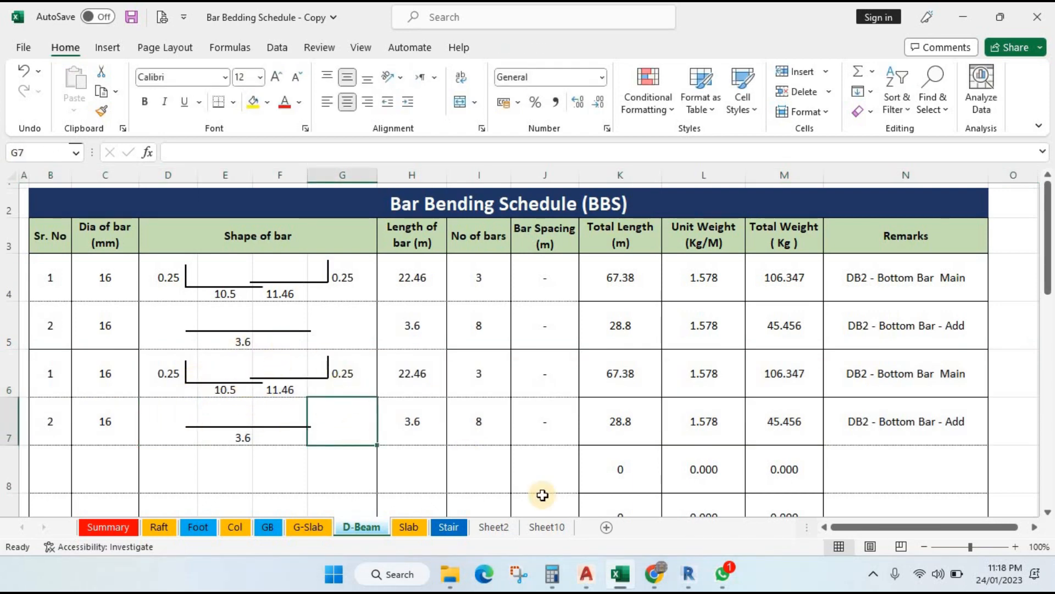
Step: Switch to the STRUC drawing in AutoCAD and examine the top bar lap and additional bar rules in the typical beam and girder reinforcing detail
left_click(587, 574)
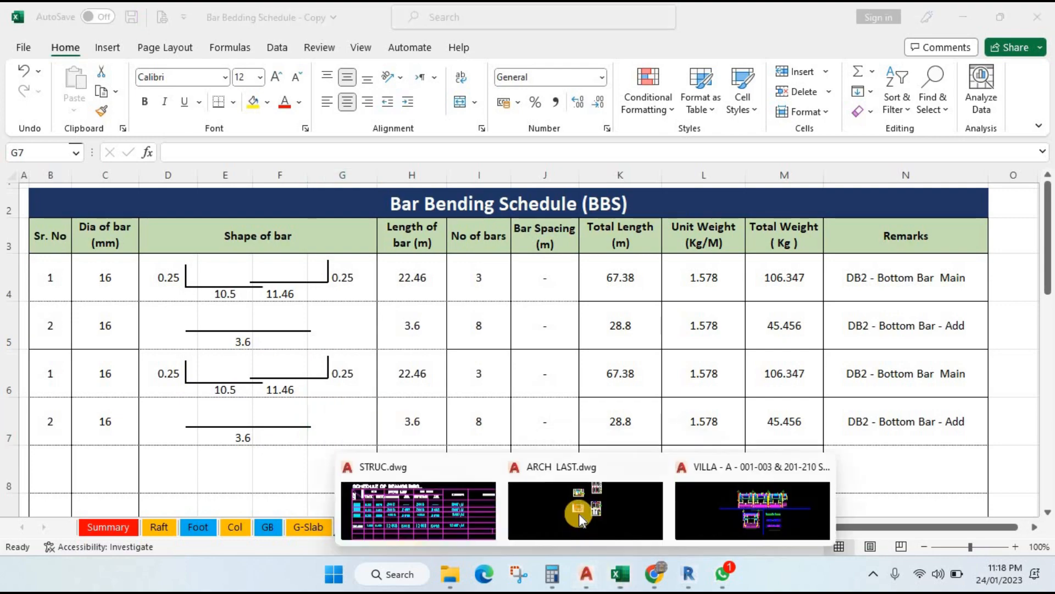
left_click(350, 493)
scroll(466, 358, "down", 5)
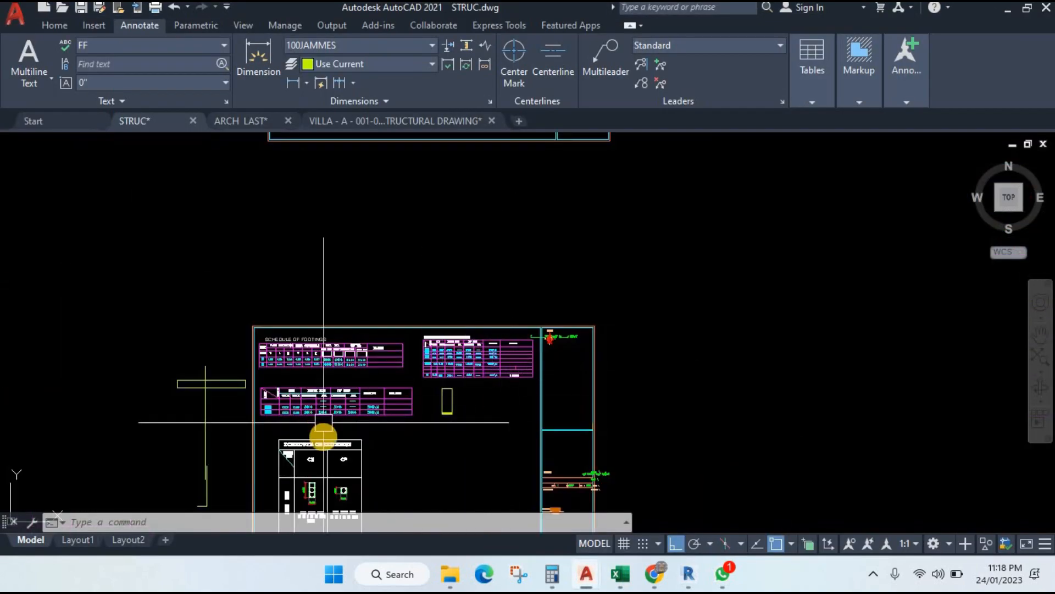
scroll(324, 431, "up", 3)
left_click_drag(330, 431, 378, 323)
left_click_drag(421, 398, 427, 233)
left_click_drag(520, 412, 521, 245)
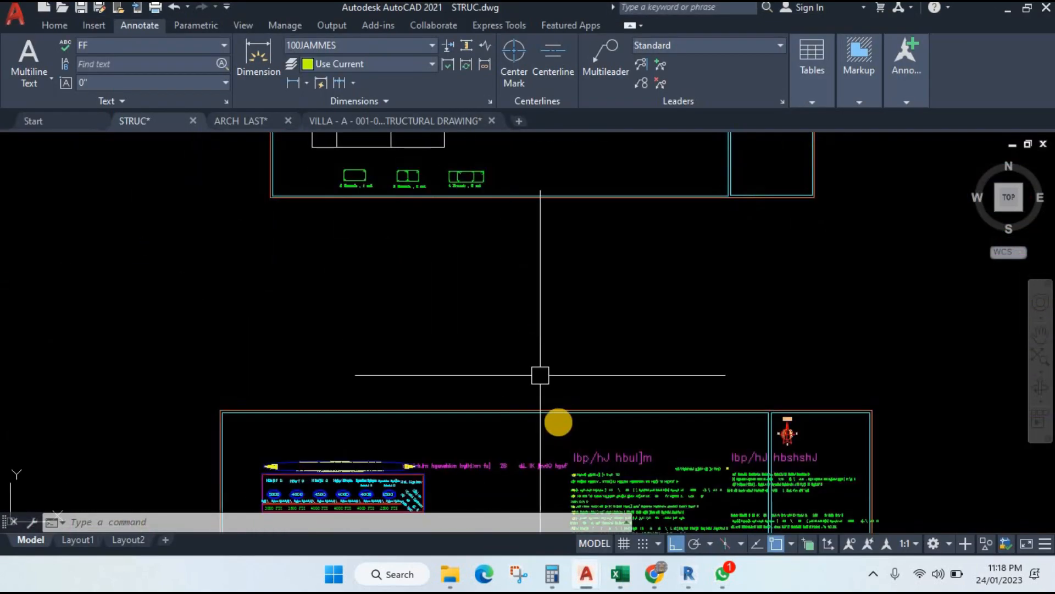
left_click_drag(558, 422, 554, 175)
scroll(545, 385, "down", 2)
mouse_move(544, 405)
left_mouse_down()
mouse_move(521, 271)
mouse_move(478, 198)
left_mouse_up()
scroll(403, 379, "up", 2)
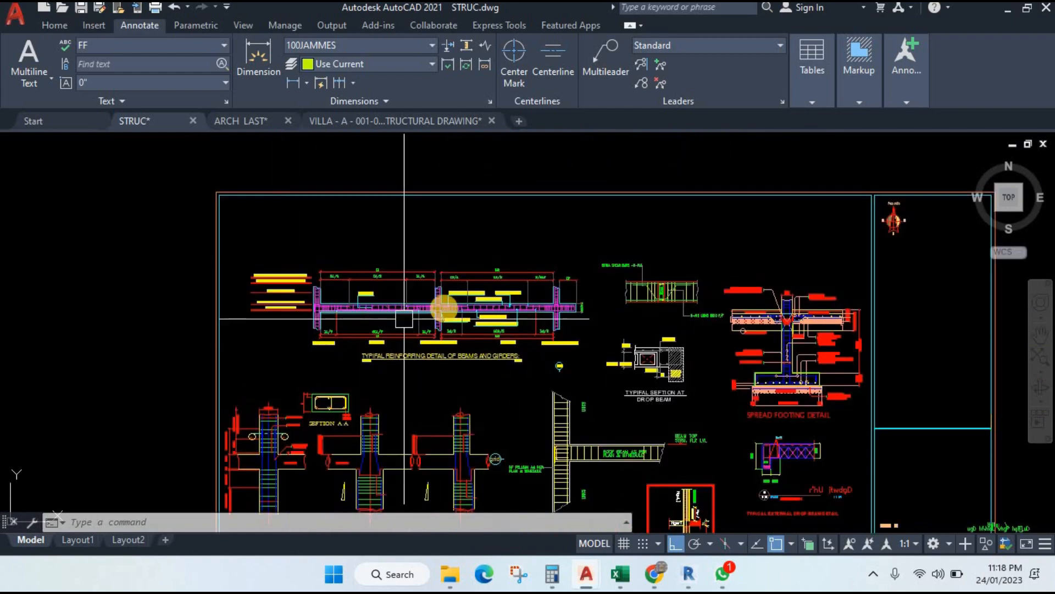
scroll(415, 318, "up", 5)
mouse_move(469, 323)
left_mouse_down()
mouse_move(502, 355)
mouse_move(530, 358)
left_mouse_up()
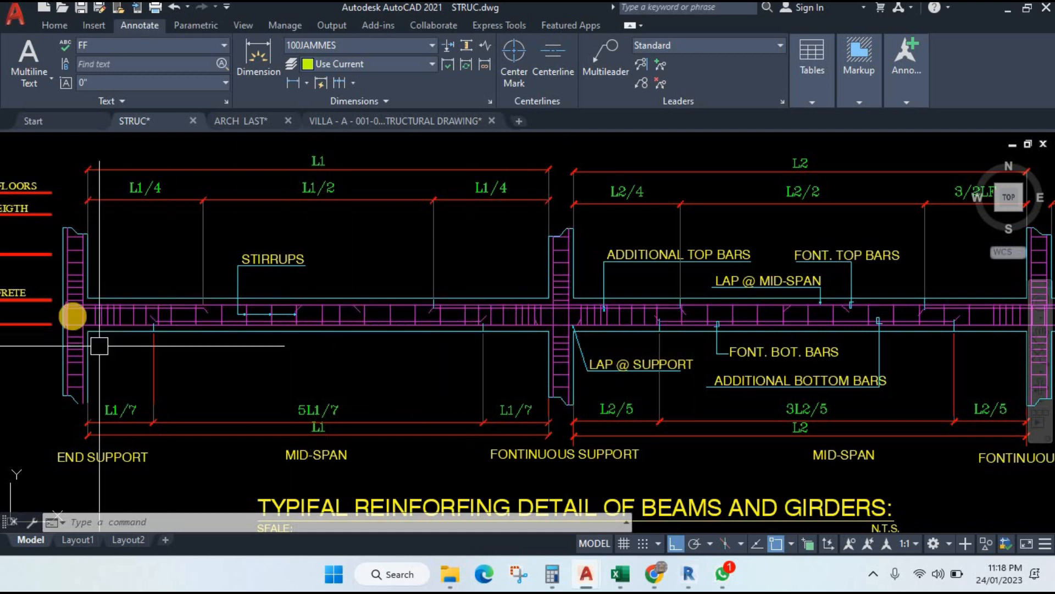
scroll(502, 325, "down", 2)
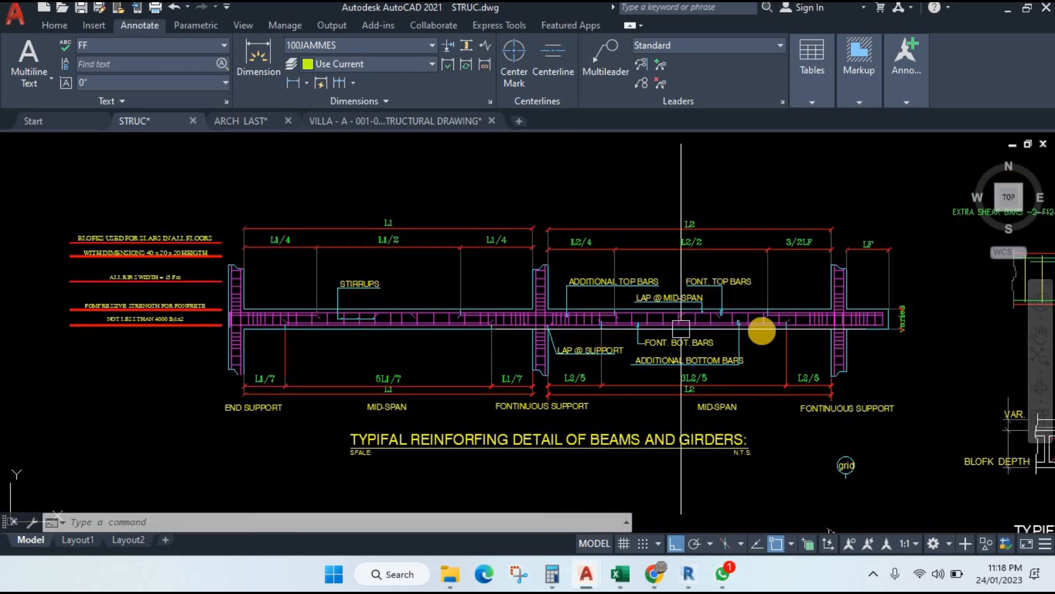
left_click_drag(792, 325, 740, 336)
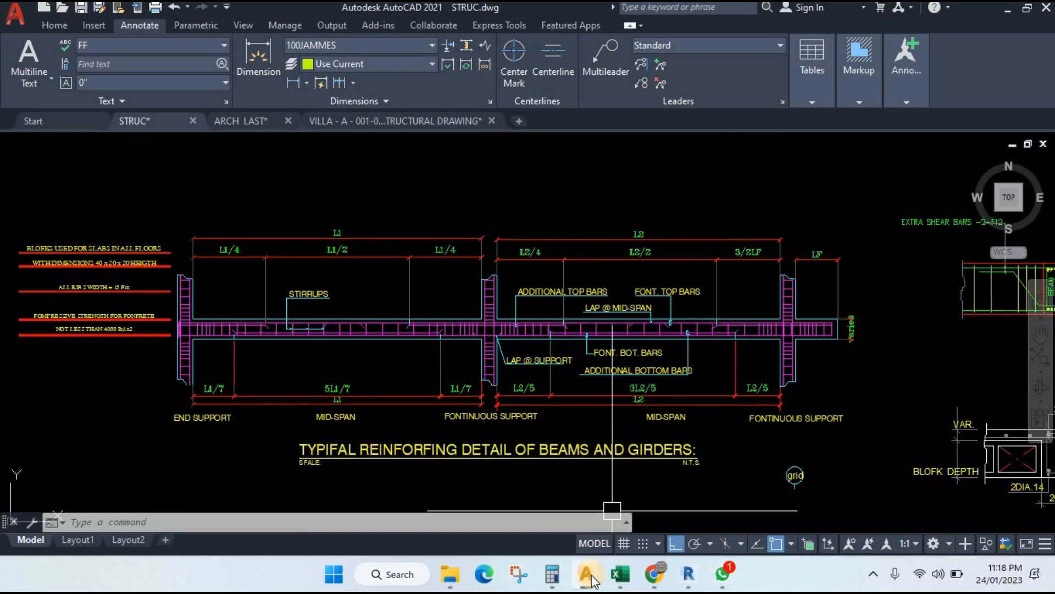
Step: Above the column sketch, draw an L-shaped polyline for the left end top bar, with a downward hook and a short horizontal leg
mouse_move(588, 580)
scroll(481, 330, "down", 8)
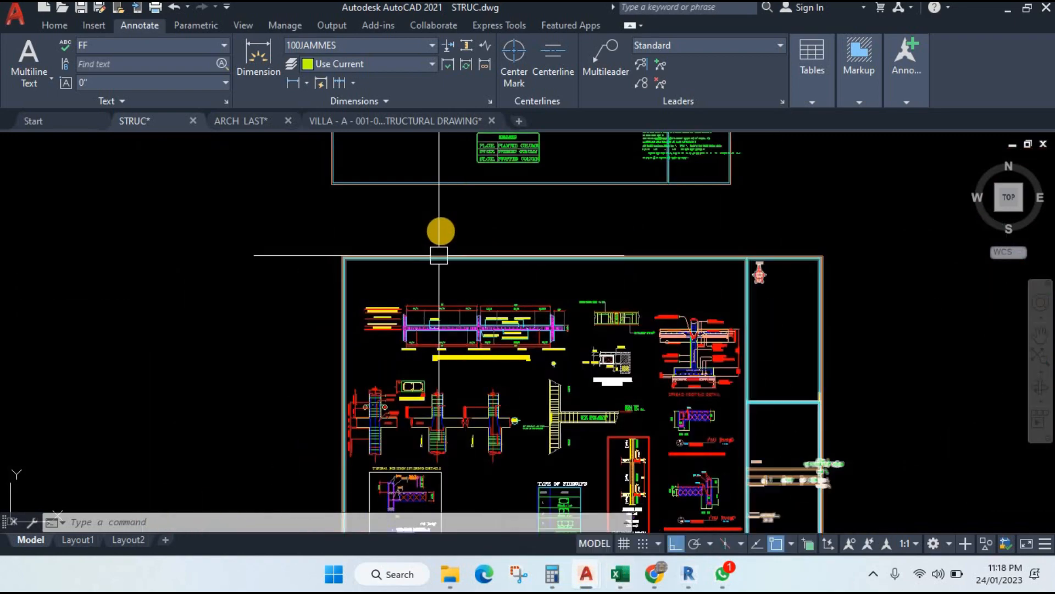
scroll(454, 306, "up", 10)
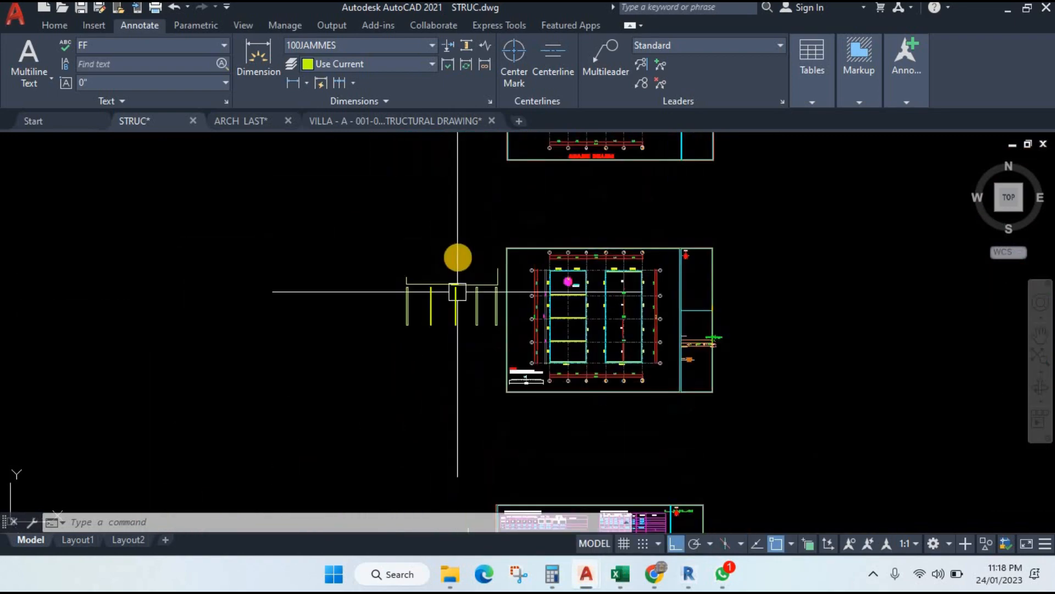
left_click_drag(460, 308, 460, 279)
type("pl")
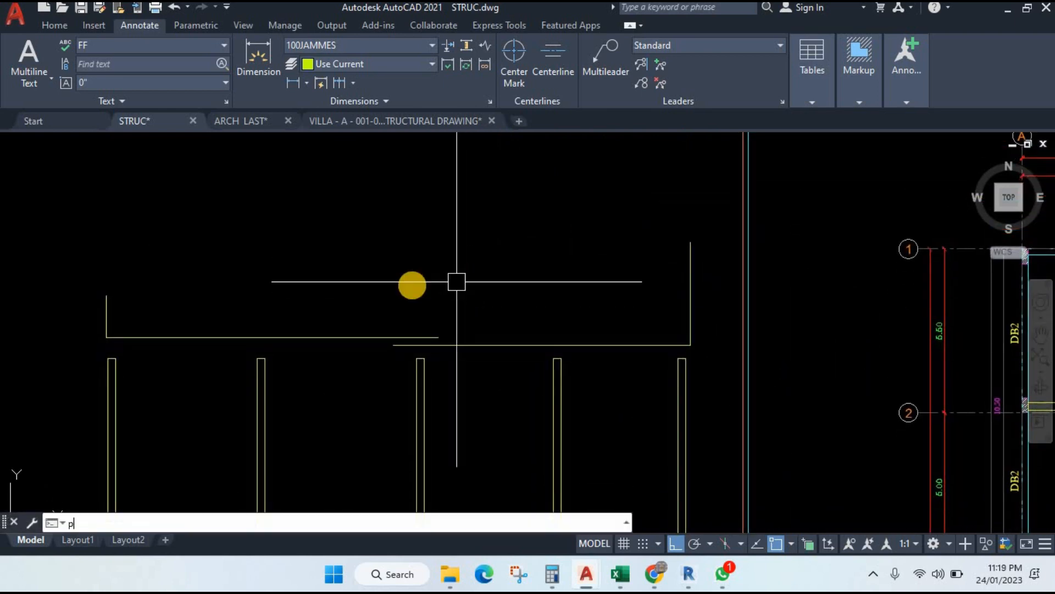
key("space")
left_click_drag(365, 285, 401, 251)
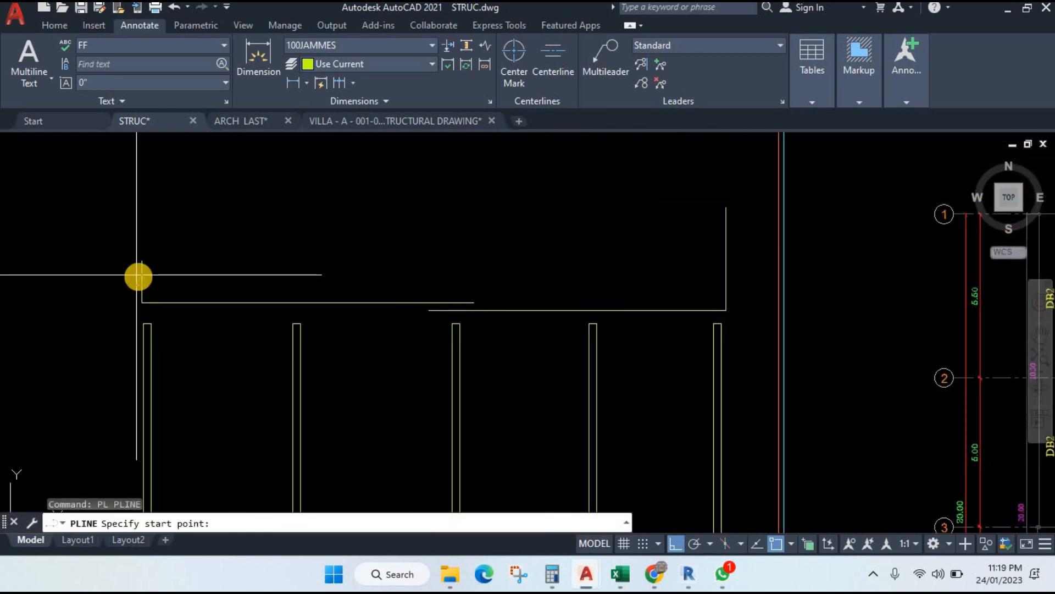
scroll(139, 276, "up", 2)
left_click(159, 298)
left_click(159, 226)
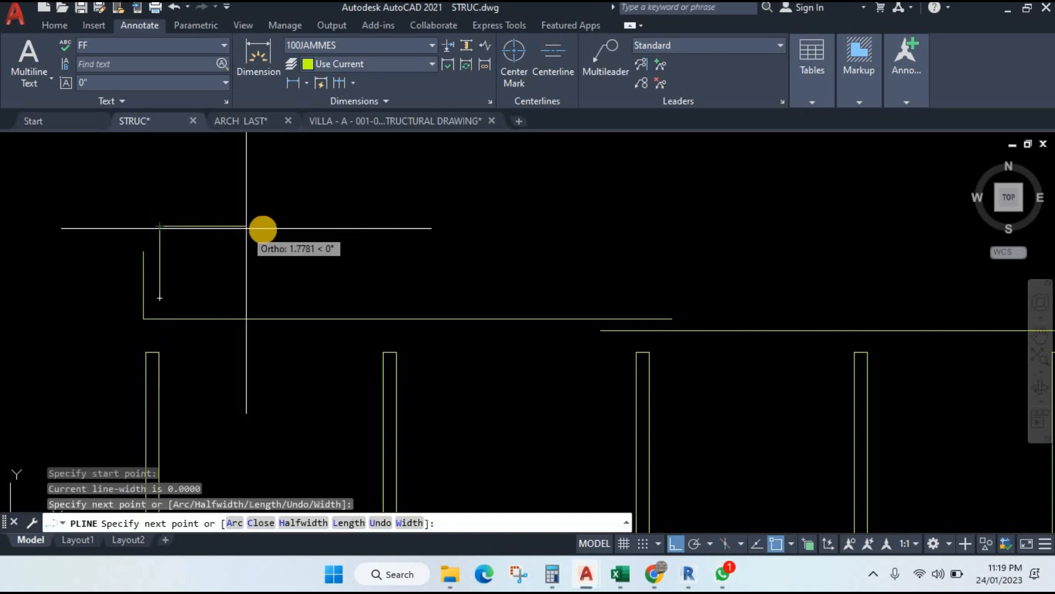
left_click(269, 226)
scroll(314, 255, "down", 4)
key("Escape")
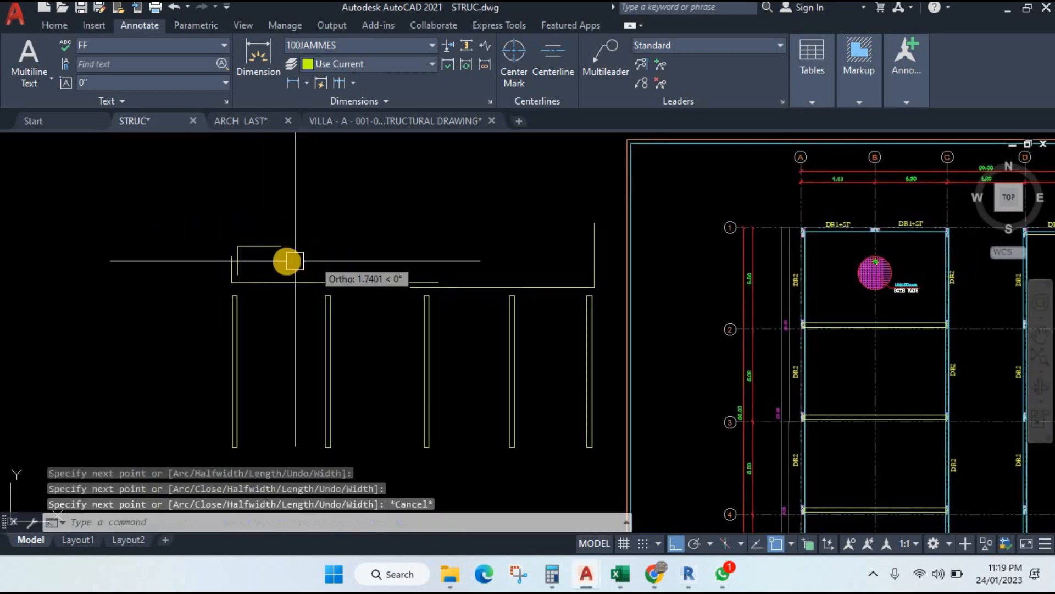
Step: Draw a long straight polyline for the middle top bar, starting under the left bar's end so the two overlap
scroll(275, 254, "up", 2)
key("space")
left_click(258, 248)
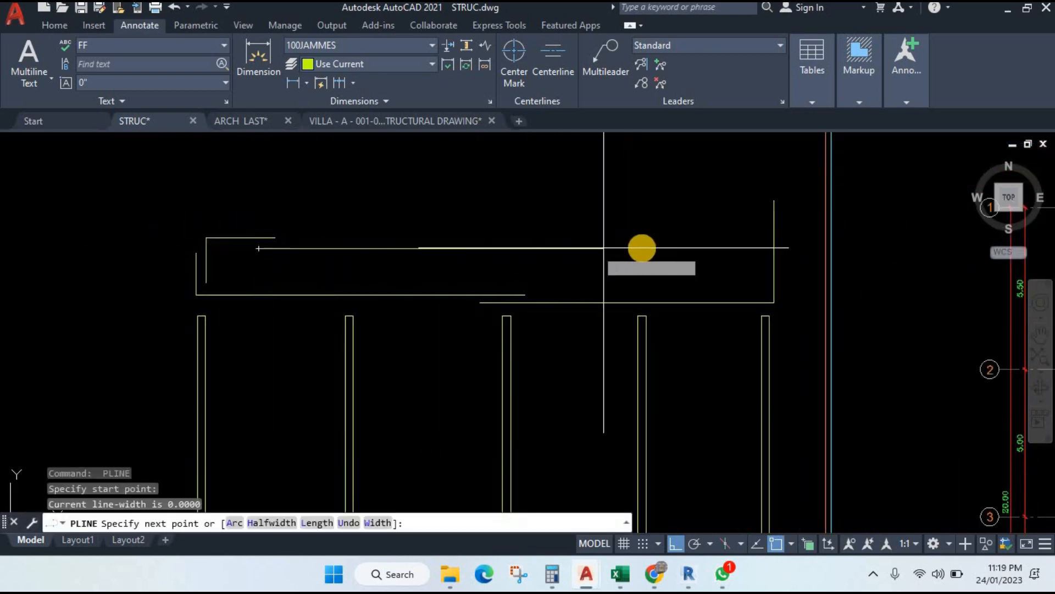
left_click(694, 248)
key("Return")
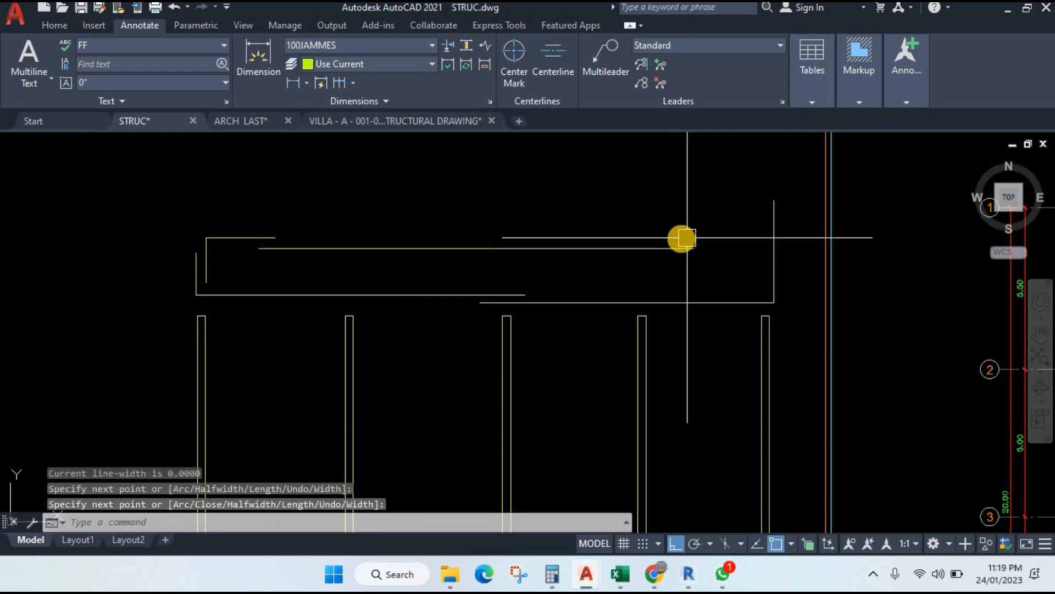
Step: Draw the right end top bar as a polyline overlapping the middle bar and ending in a downward hook
scroll(681, 240, "up", 2)
key("space")
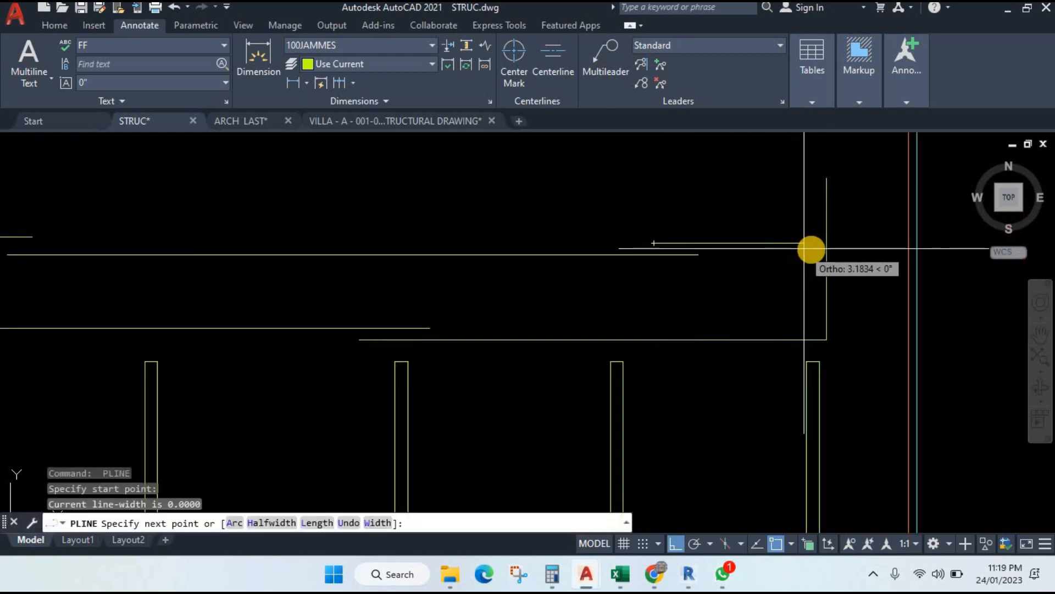
left_click(814, 275)
left_click(812, 292)
key("Escape")
Step: Shorten the vertical hook of the right bottom bar by lowering its upper end
left_click(825, 177)
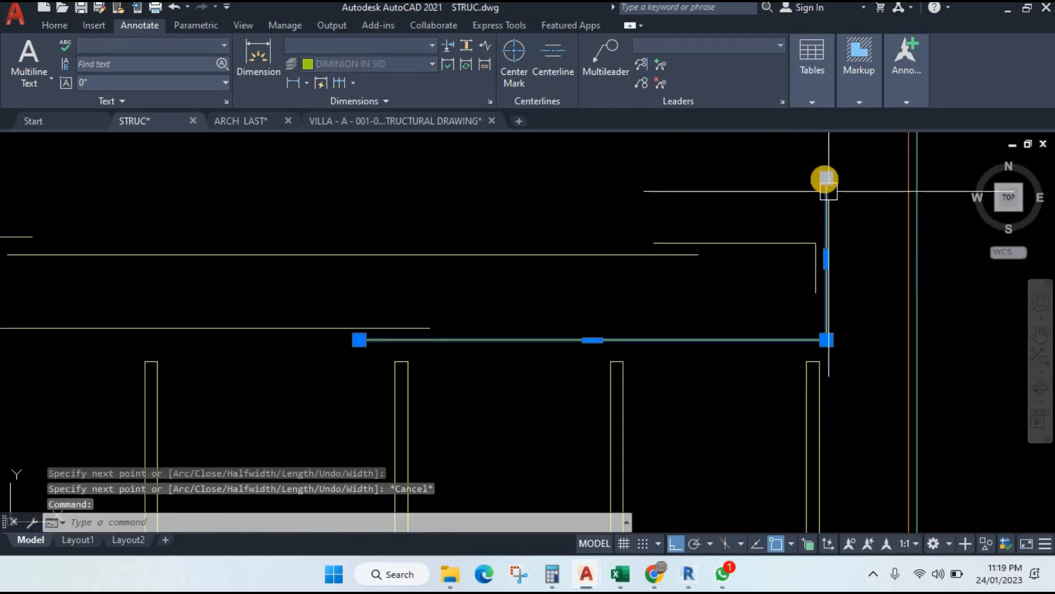
left_click(826, 177)
left_click(826, 255)
key("Escape")
scroll(591, 291, "down", 2)
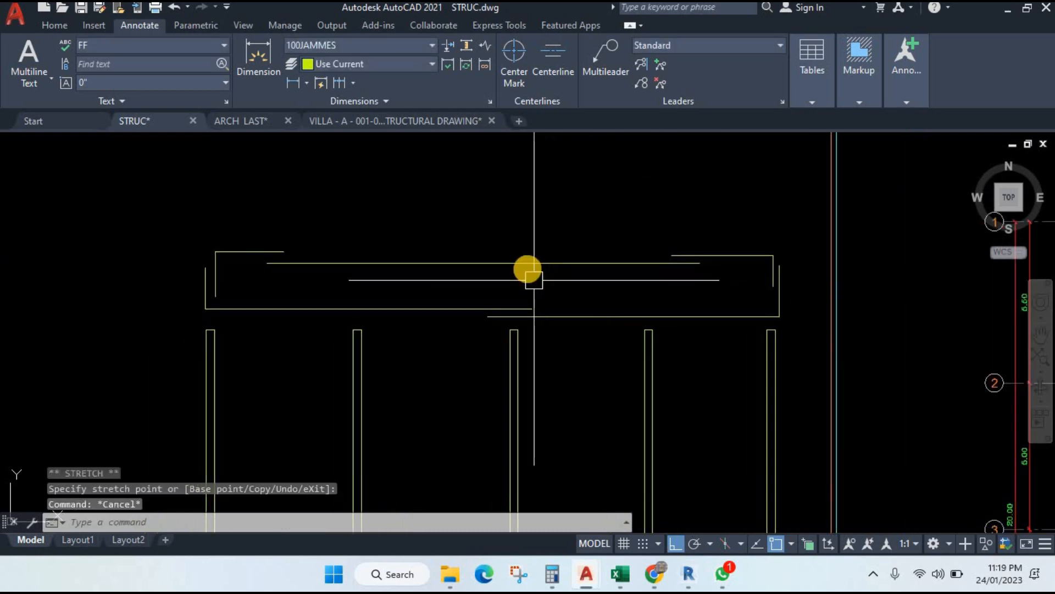
Step: Add a linear dimension above the bars from the first column's outer edge to the last column's outer edge
left_click(293, 84)
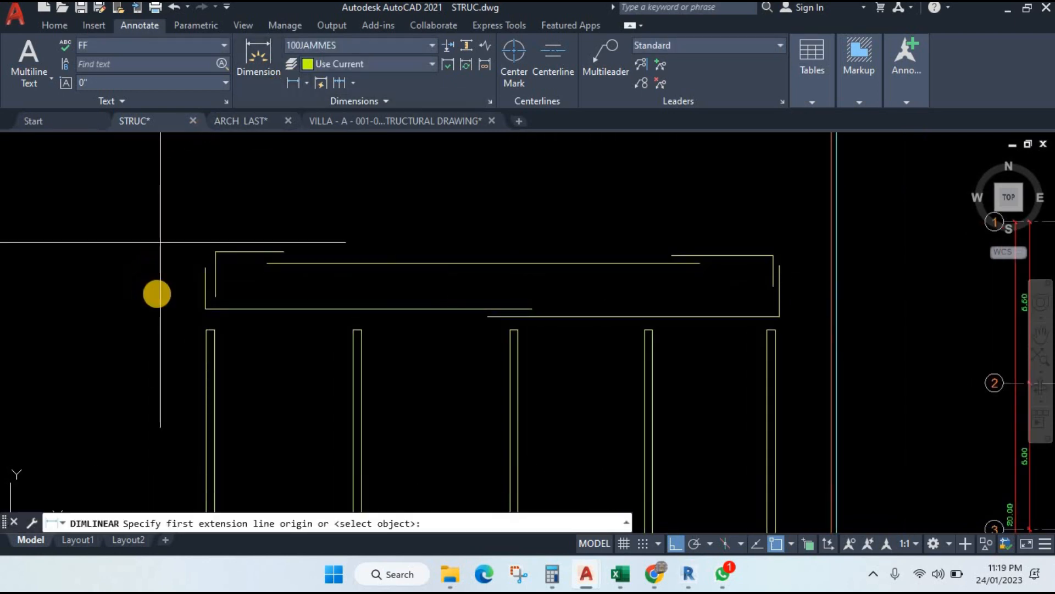
left_click(207, 330)
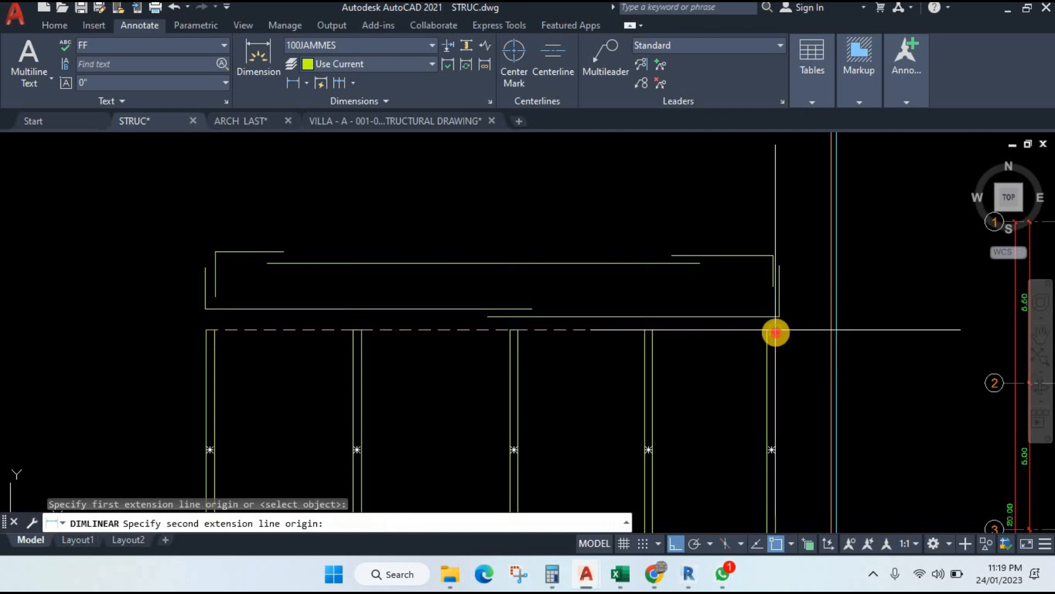
left_click(774, 331)
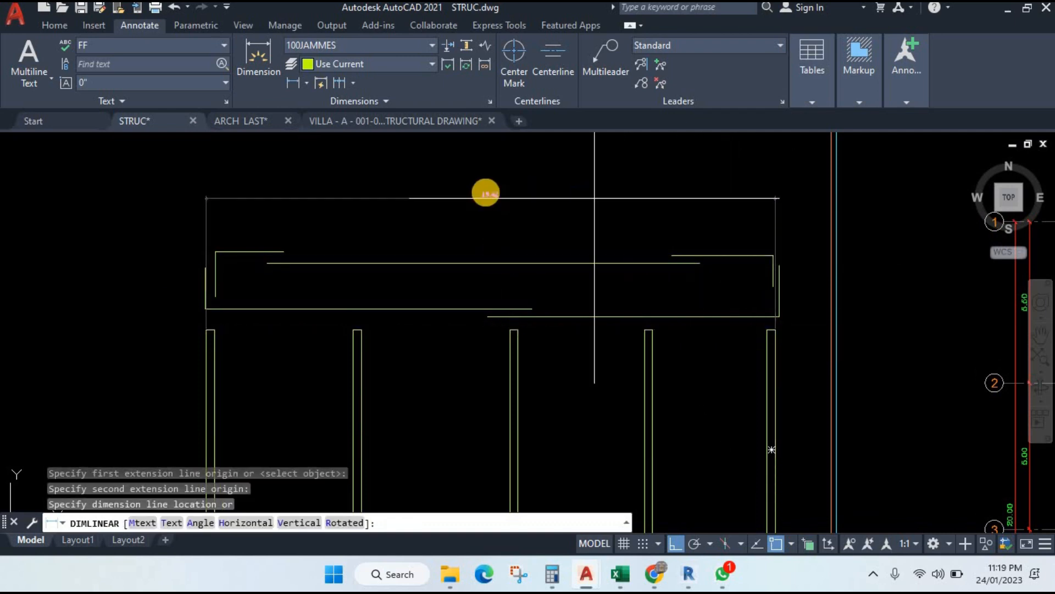
scroll(503, 201, "up", 2)
scroll(522, 216, "down", 2)
left_click(506, 205)
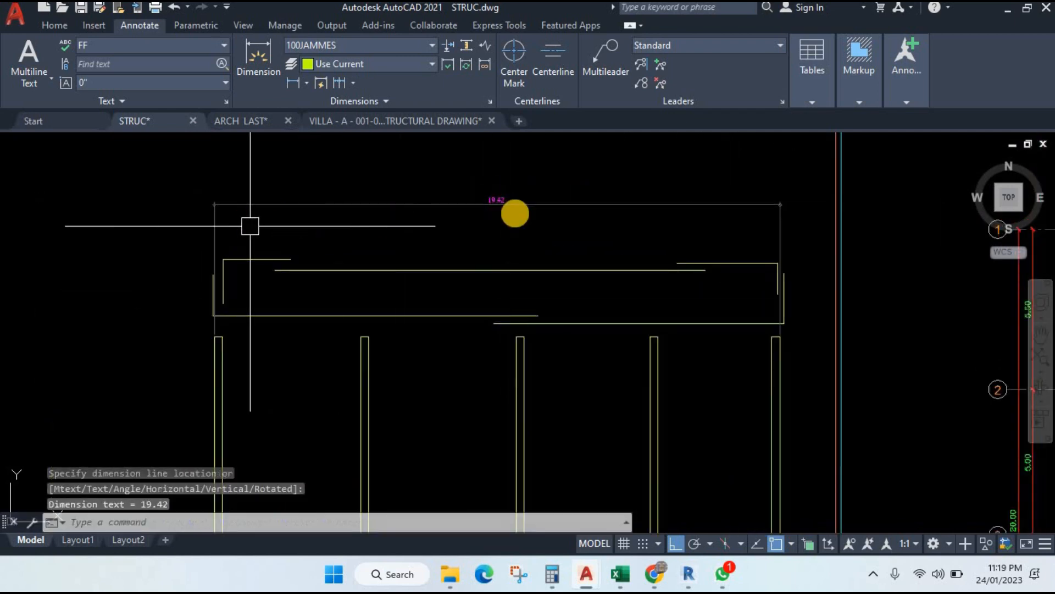
key("Escape")
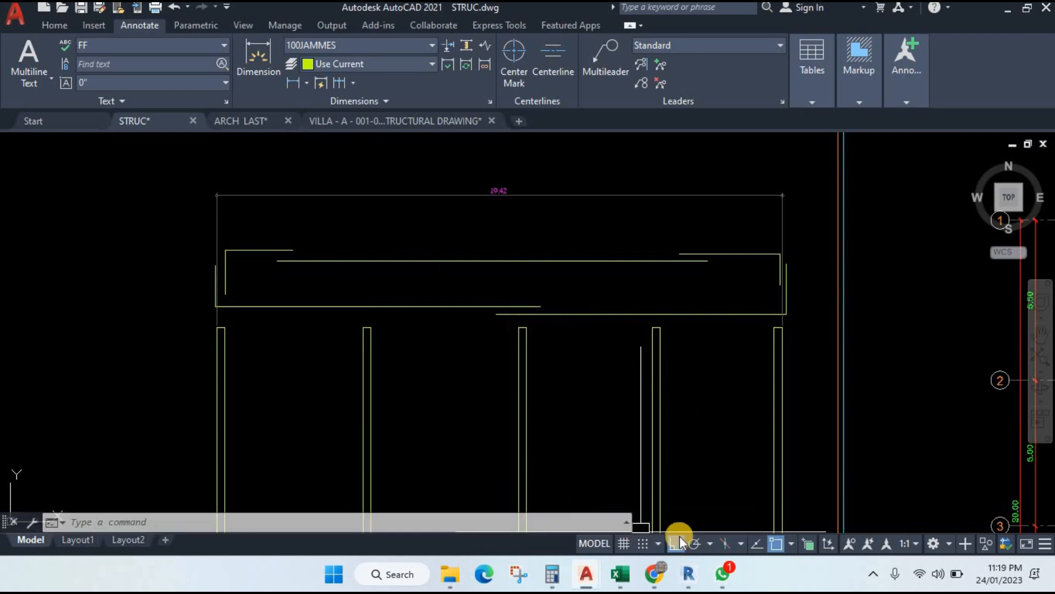
Step: Switch to the Excel schedule and move both horizontal bar lines in row 6 to the upper ends of their hooks
scroll(473, 278, "down", 2)
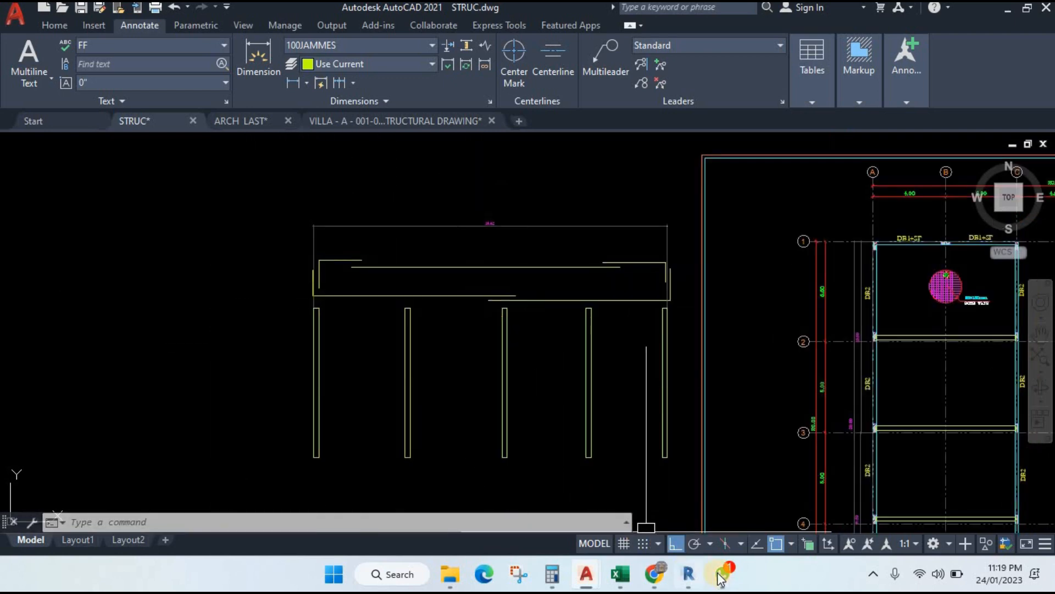
left_click(628, 583)
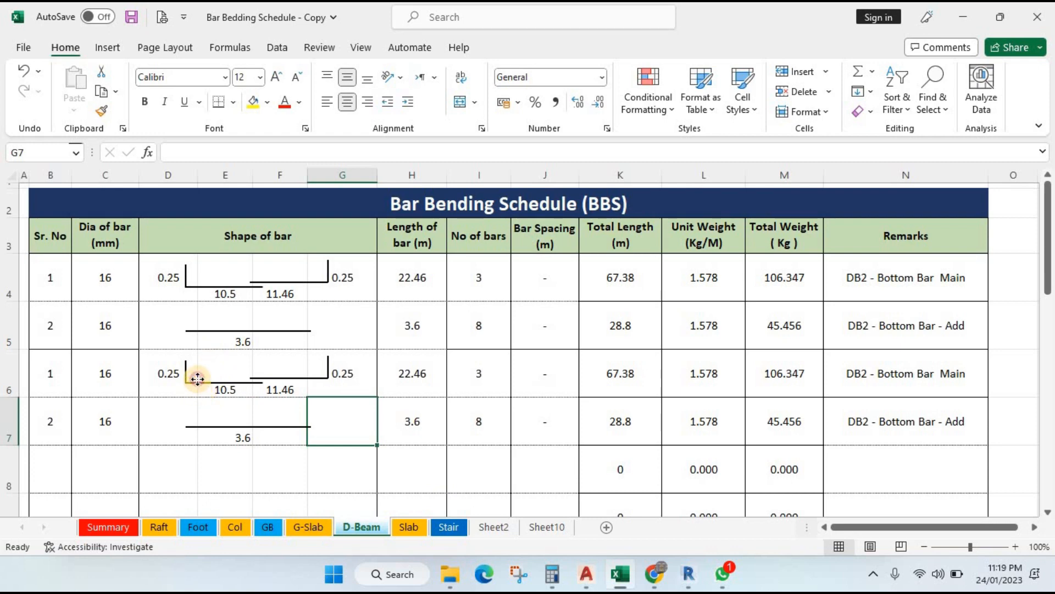
left_click_drag(197, 378, 199, 364)
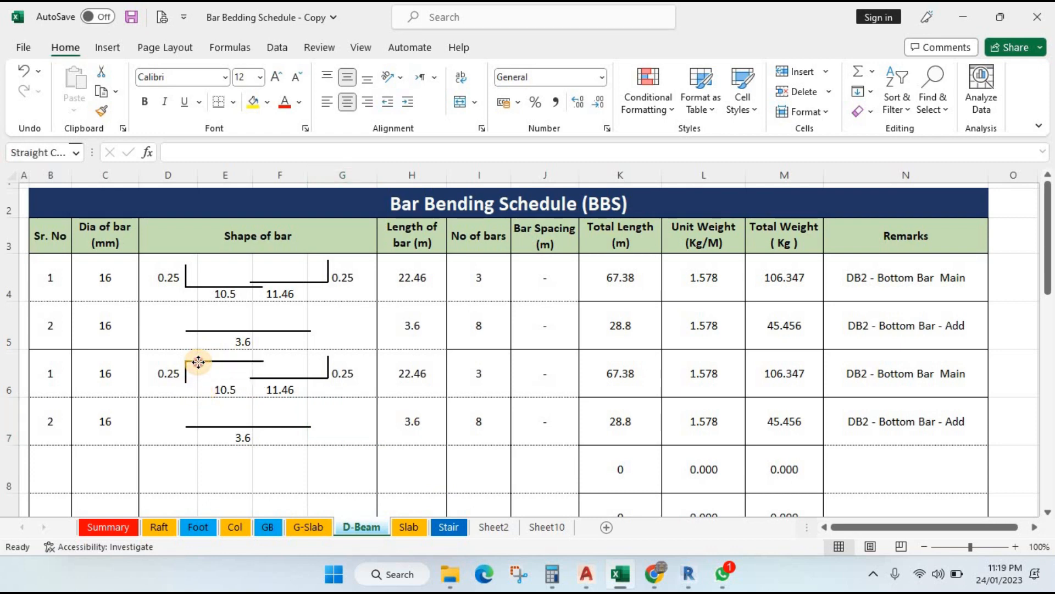
left_click(198, 361)
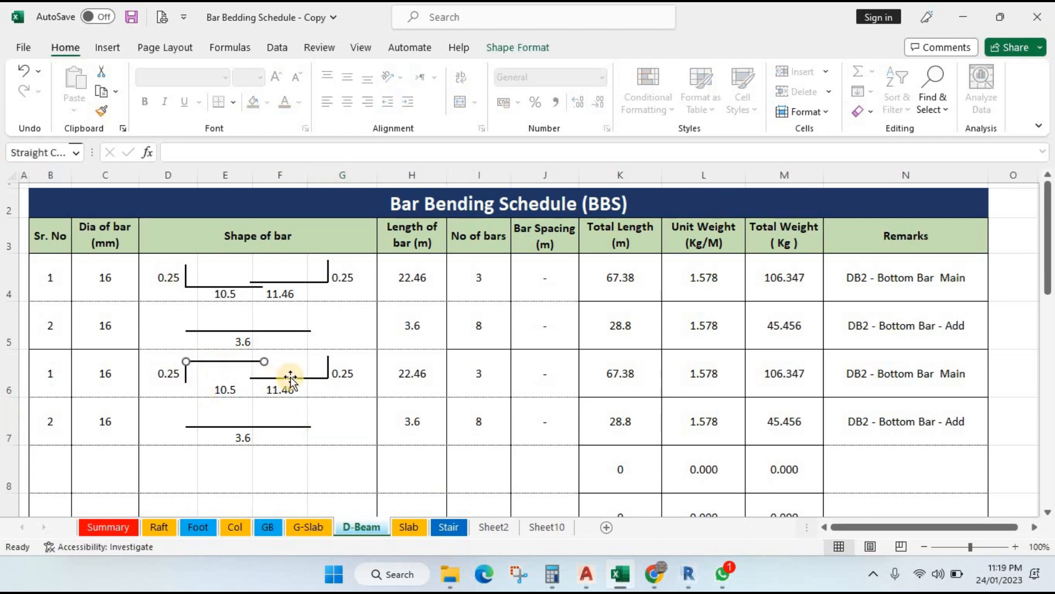
mouse_move(293, 377)
left_mouse_down()
mouse_move(332, 360)
mouse_move(301, 359)
left_mouse_up()
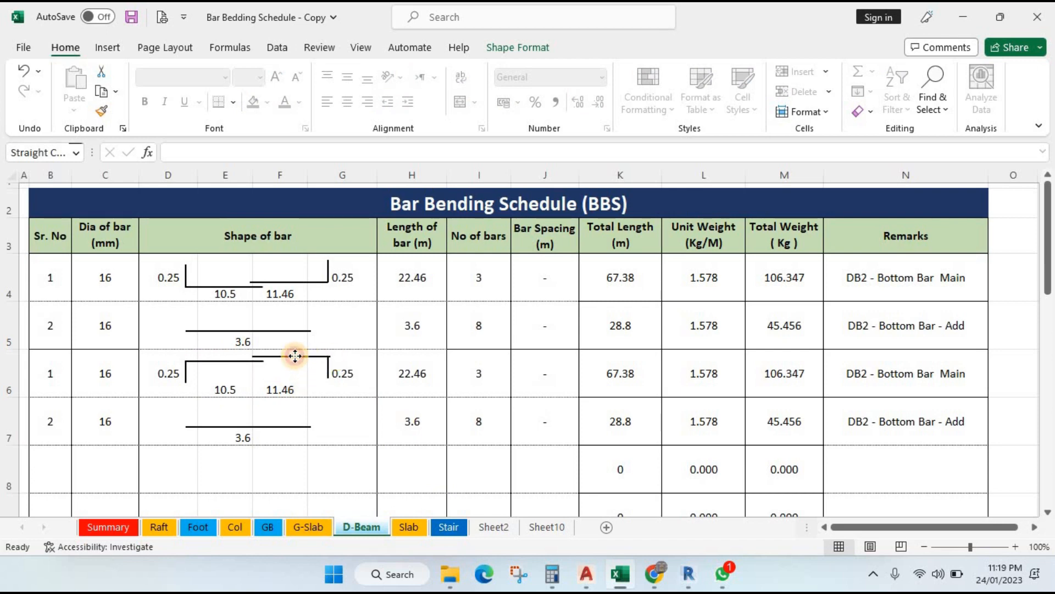
Step: Shorten the left horizontal line of the row 6 bar shape from its right end
left_click(238, 366)
left_click(261, 362)
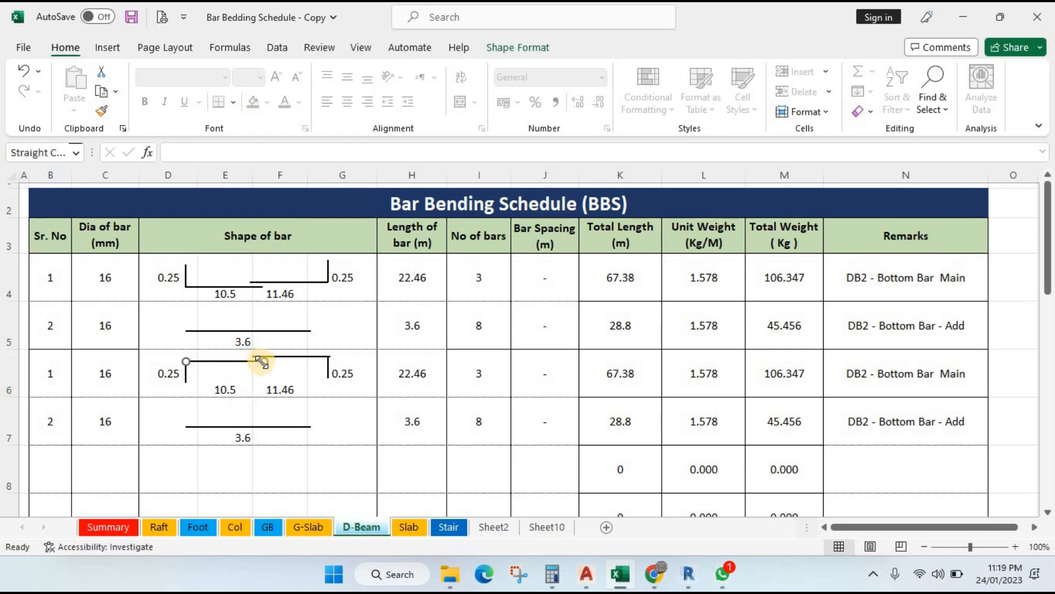
left_click_drag(261, 362, 223, 361)
Step: Widen the Shape of bar columns D to G equally and insert a new column at F
left_click_drag(168, 177, 347, 176)
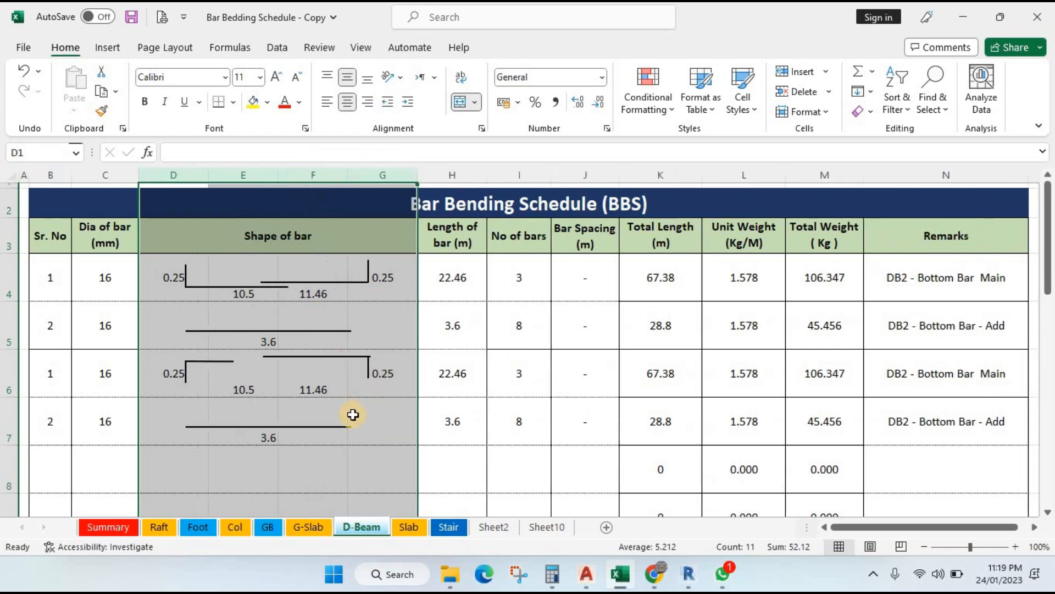
left_click(349, 413)
right_click(292, 177)
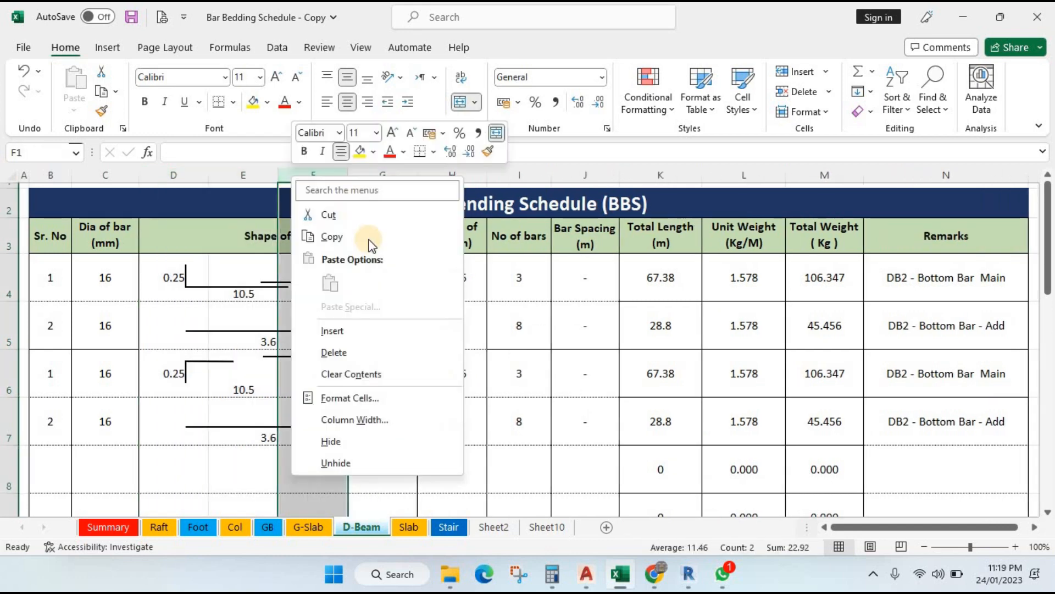
left_click(361, 427)
left_click(425, 448)
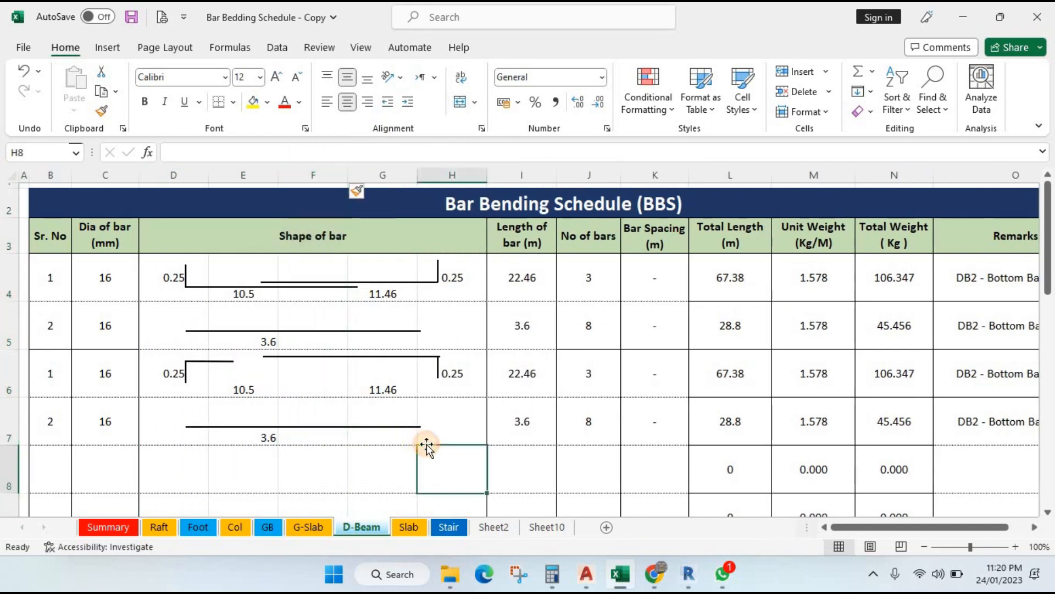
Step: Shorten the right horizontal line of the row 4 bar shape from its left end and set its shape height to 0 cm
left_click(362, 282)
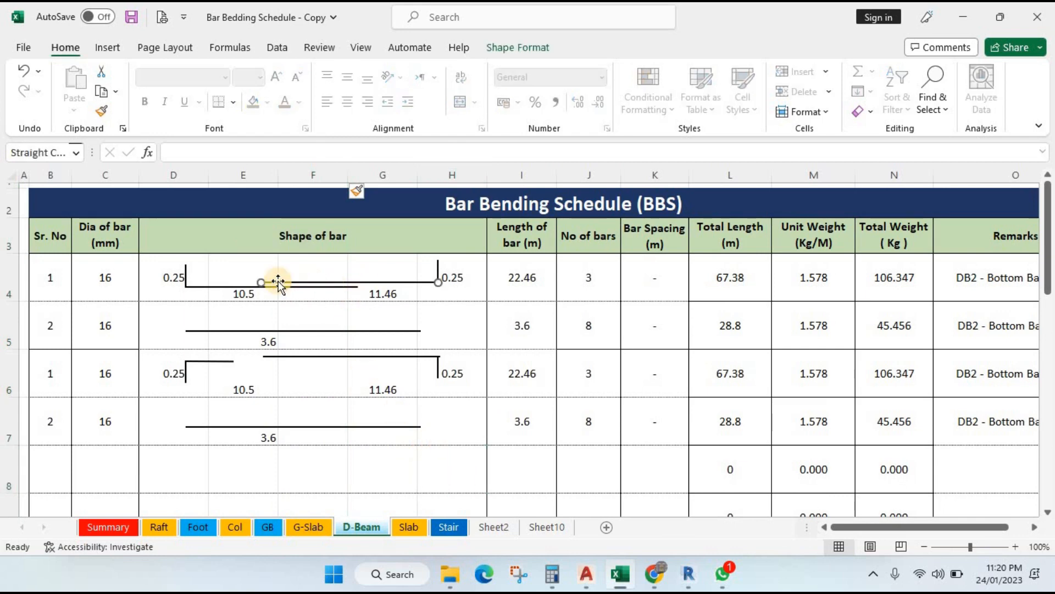
left_click_drag(259, 279, 314, 281)
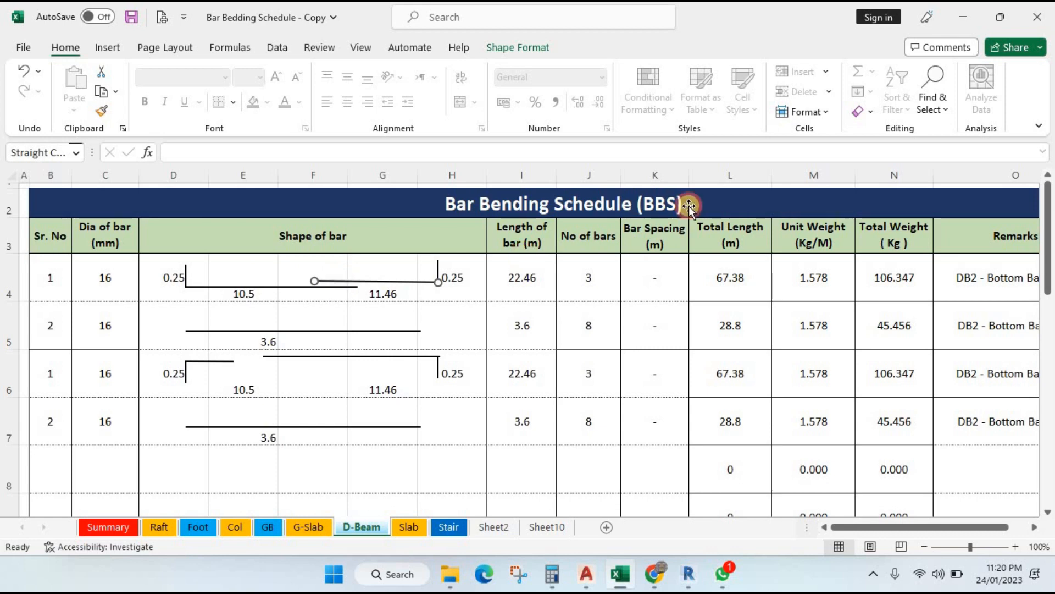
left_click(996, 81)
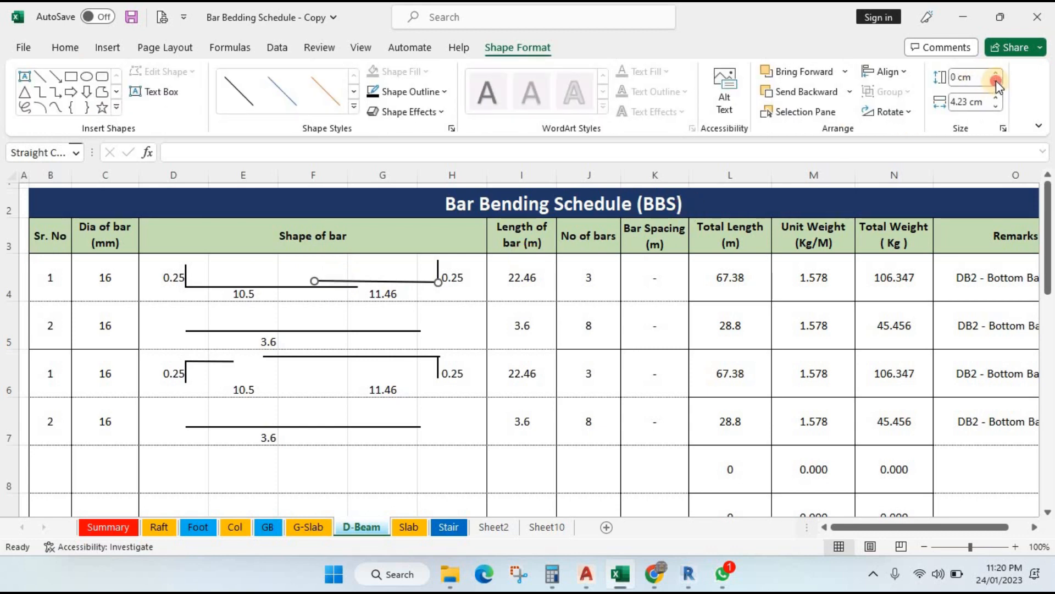
Step: Shorten the right horizontal line of the row 6 bar shape from its left end and lengthen the left one from its right end
left_click(404, 359)
left_click_drag(264, 357, 350, 356)
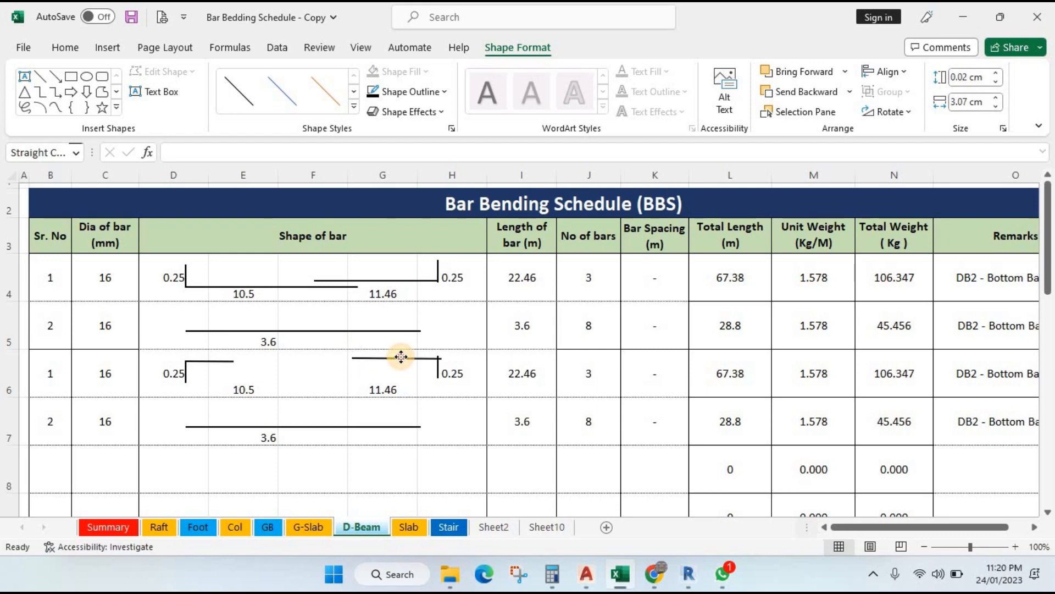
left_click(401, 357)
left_click_drag(232, 363, 267, 361)
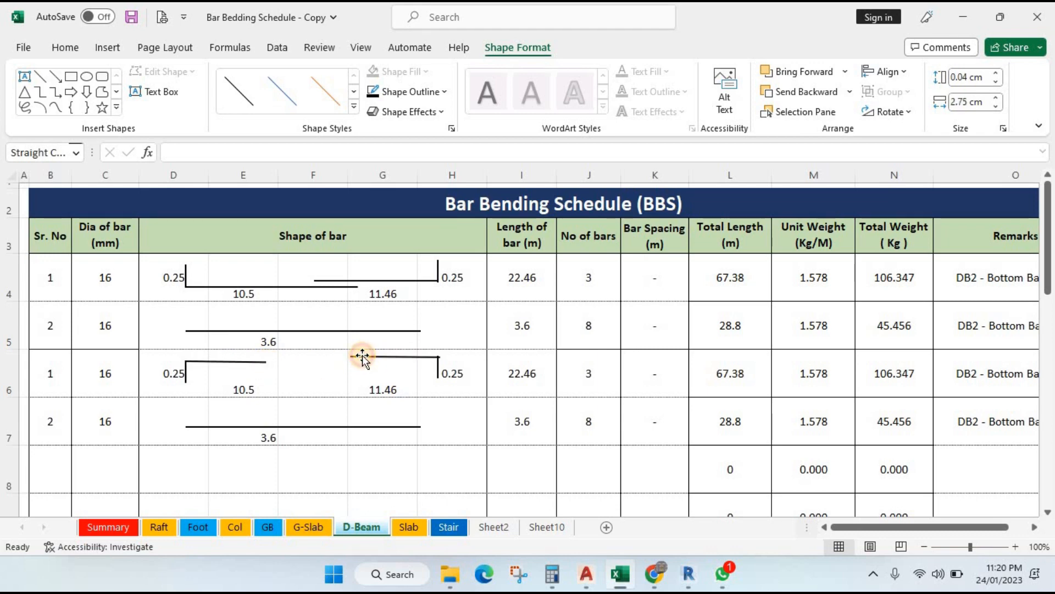
Step: Set the shape height of both horizontal lines in the row 6 bar shape to 0 cm
left_click(995, 82)
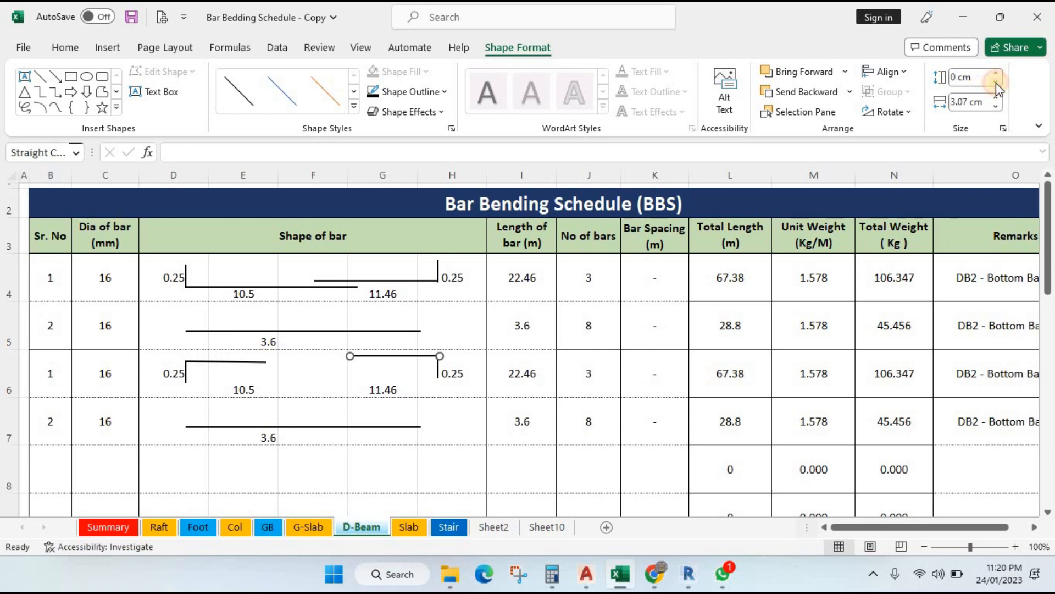
left_click(253, 363)
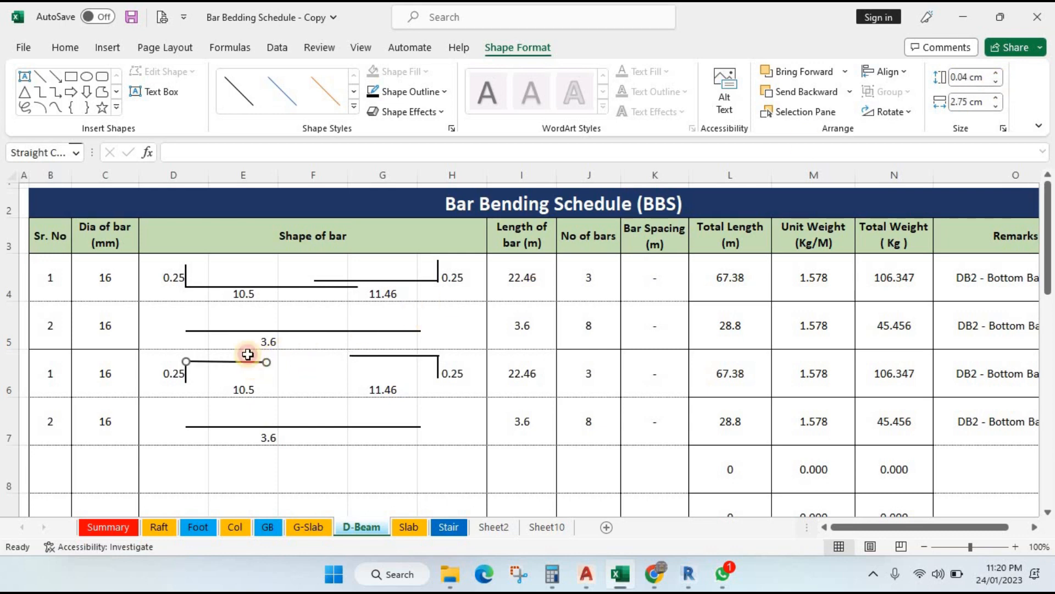
left_click(995, 82)
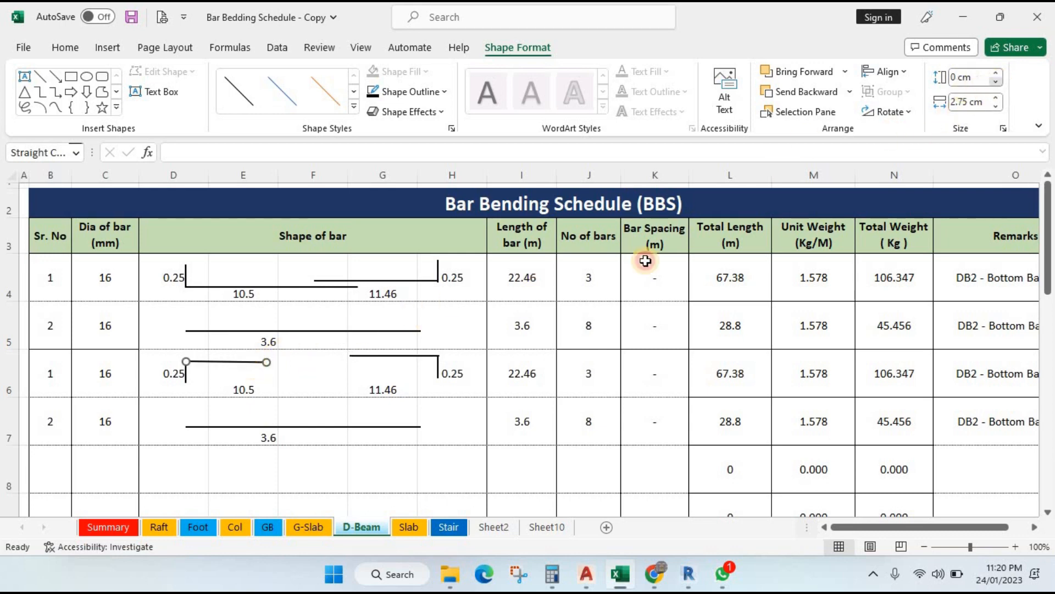
left_click(344, 370)
Step: Duplicate the row 5 bar line into row 6 and shorten both ends to about 4.02 cm wide, overlapping the two hooked bars
left_click(292, 330)
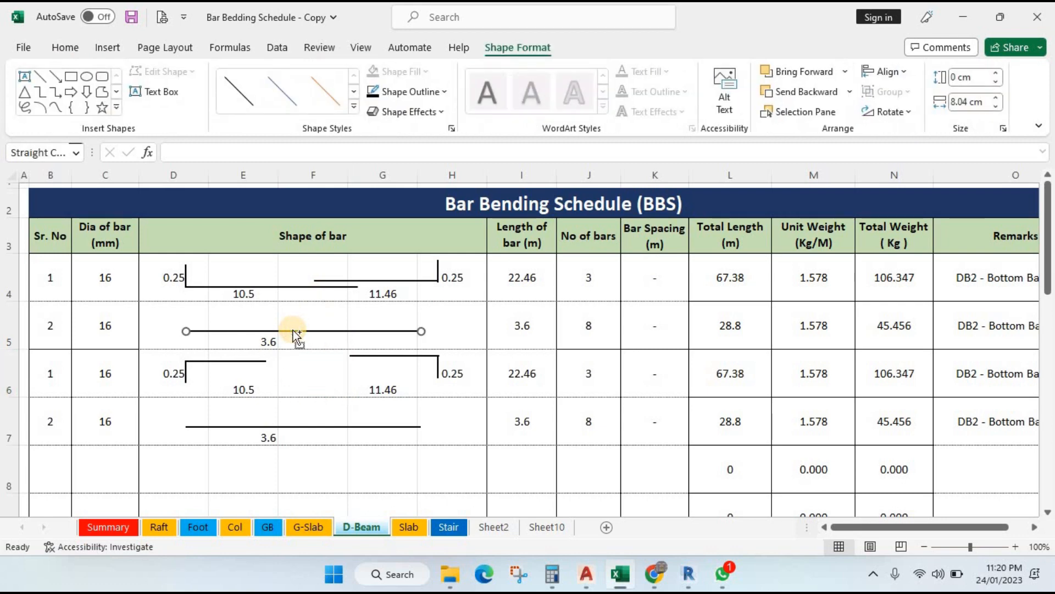
key("ctrl+d")
left_click_drag(294, 355, 292, 365)
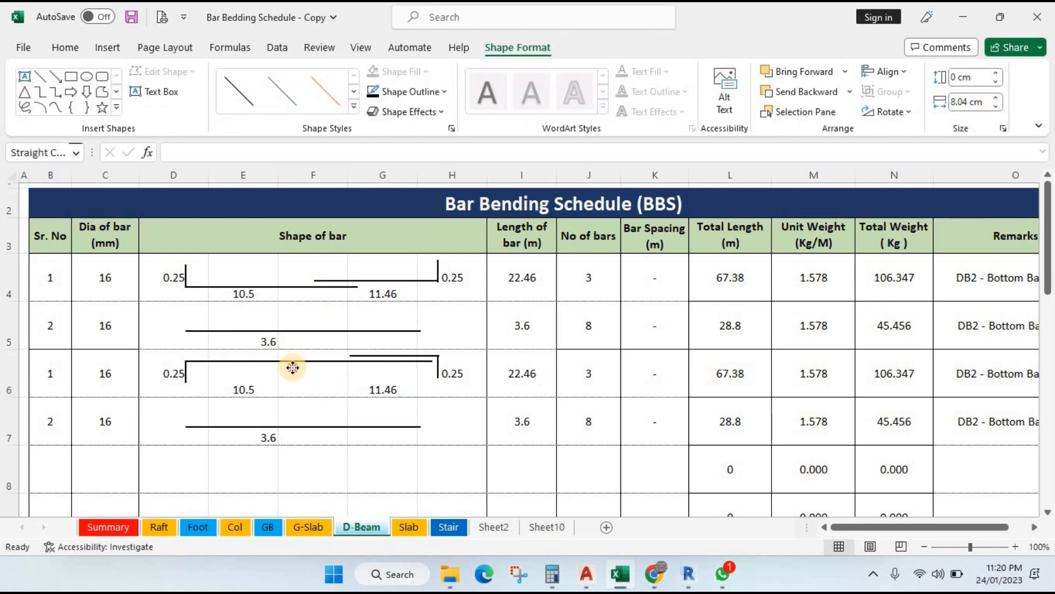
left_click_drag(431, 365, 370, 364)
left_click_drag(198, 366, 252, 365)
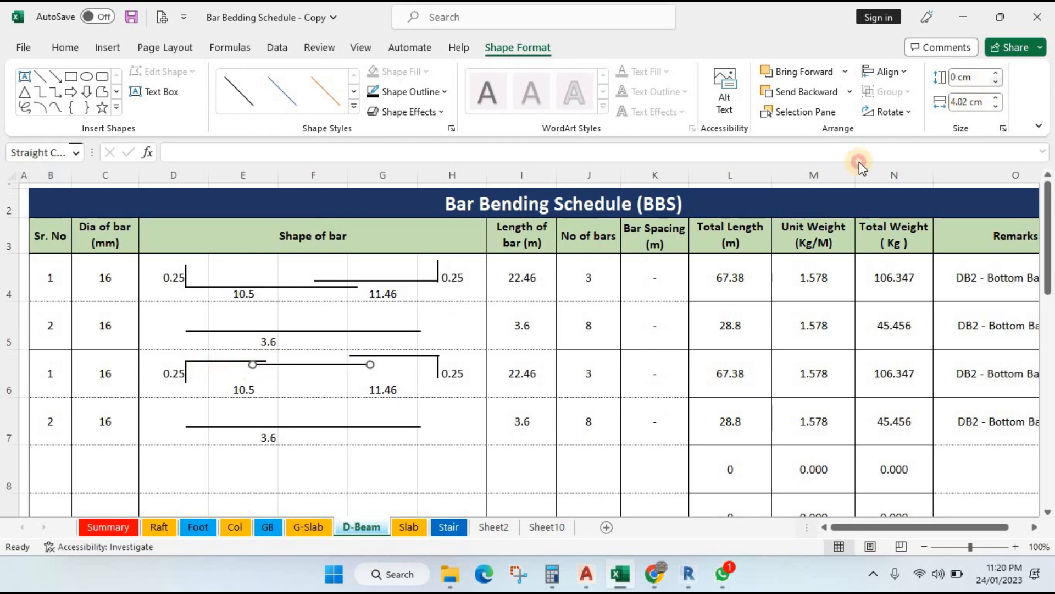
Step: Lower the right horizontal line of the row 6 shape to the left line's level and move its right hook down to meet it
left_click_drag(404, 358, 405, 362)
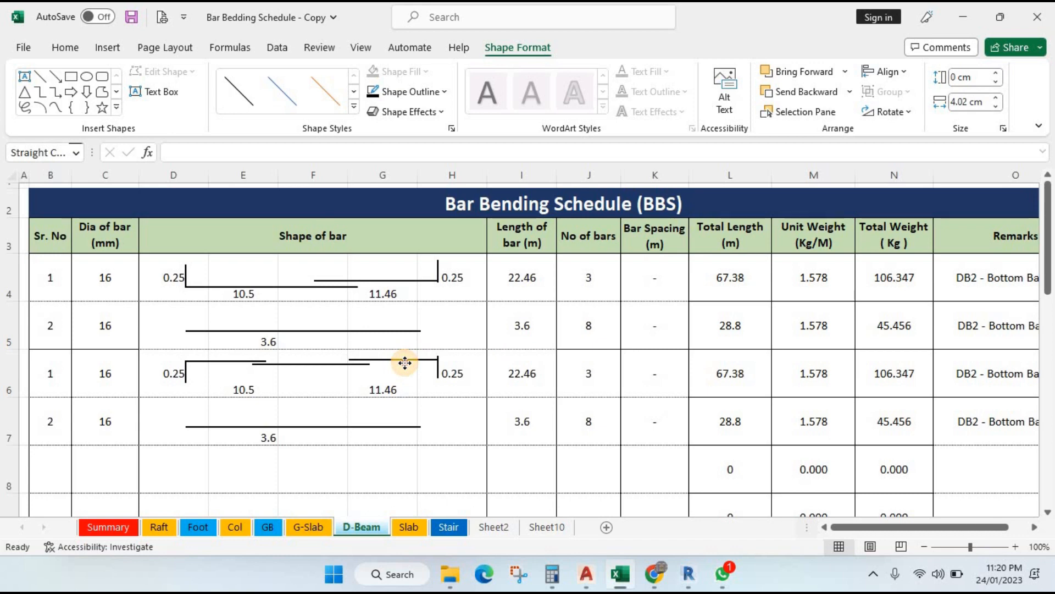
left_click(405, 364)
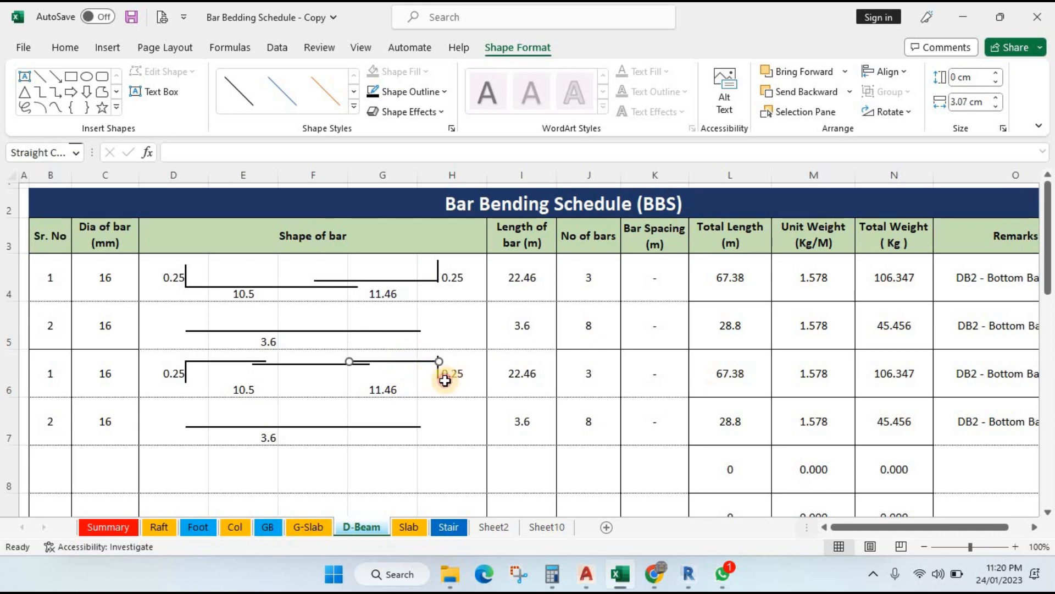
left_click(446, 381)
left_click(439, 375)
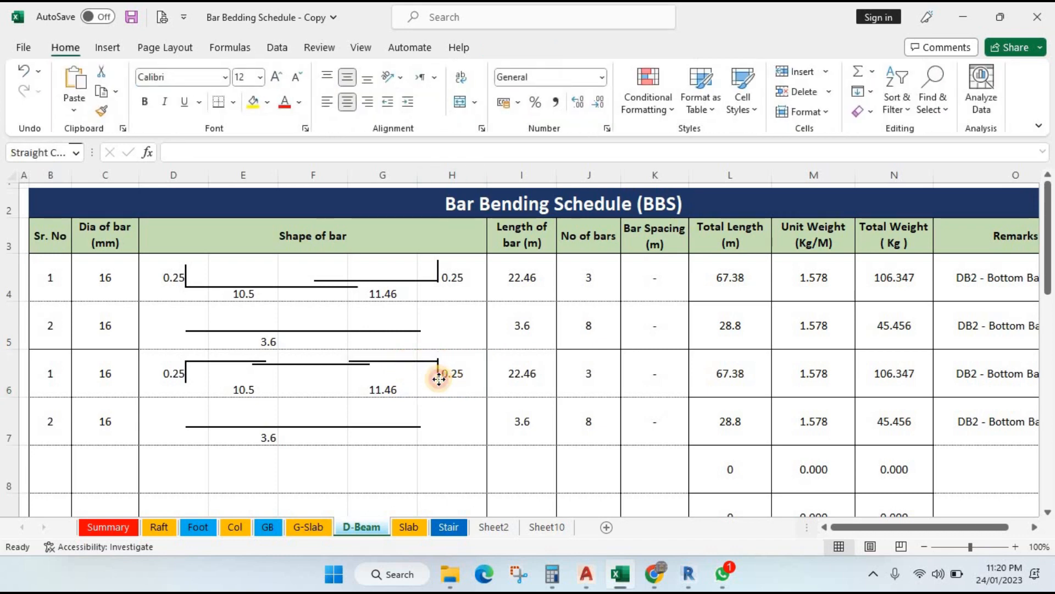
left_click(318, 378)
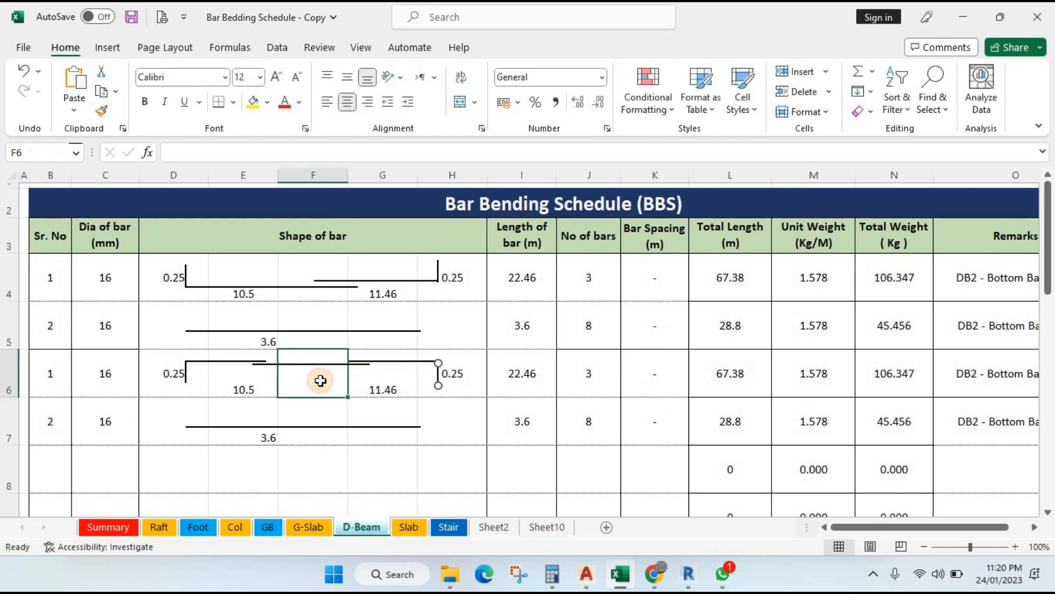
Step: Switch to the AutoCAD drawing and examine the DB2 row in the beam schedule for the beam depth
left_click(168, 389)
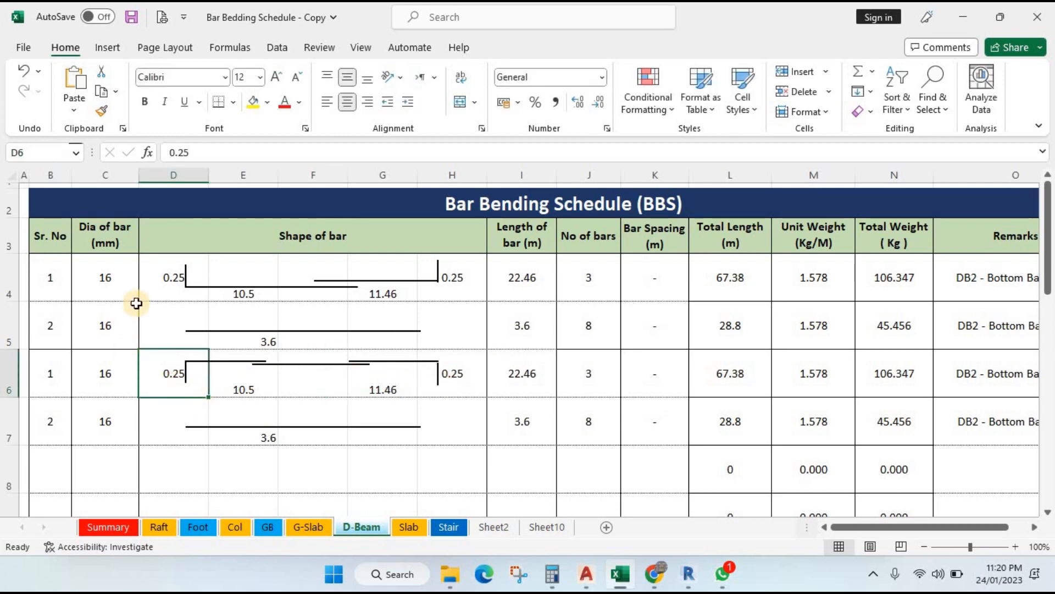
left_click(169, 291)
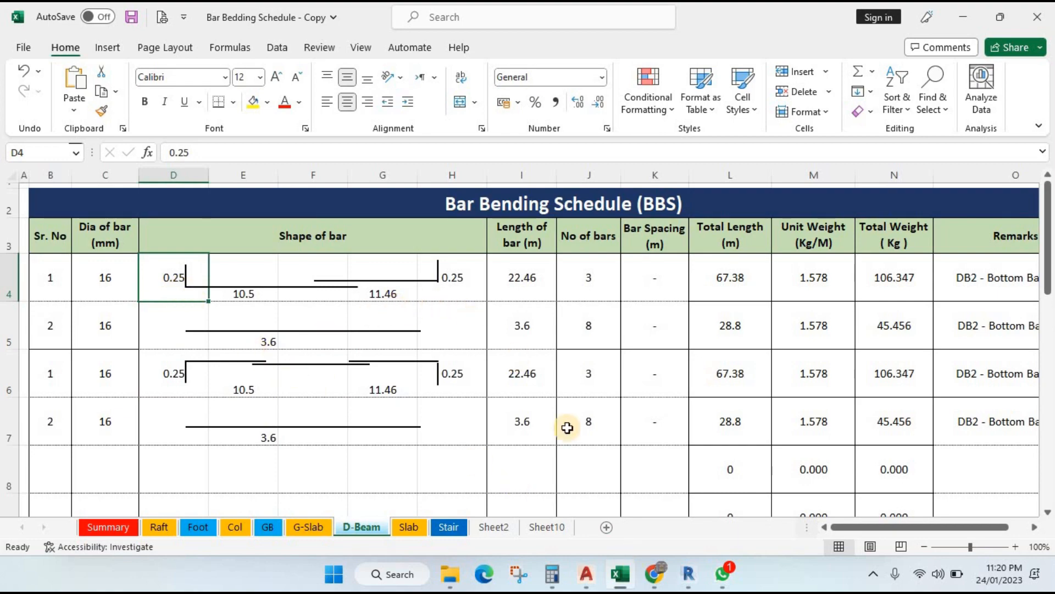
left_click(621, 574)
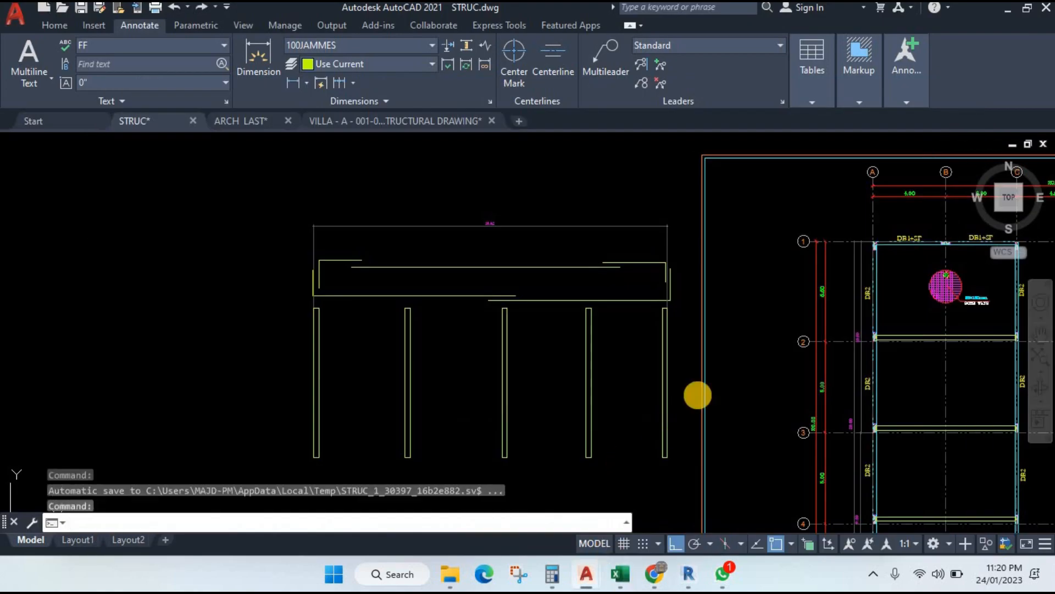
left_click_drag(735, 360, 505, 218)
scroll(625, 396, "down", 5)
left_click_drag(621, 404, 599, 307)
scroll(572, 347, "up", 13)
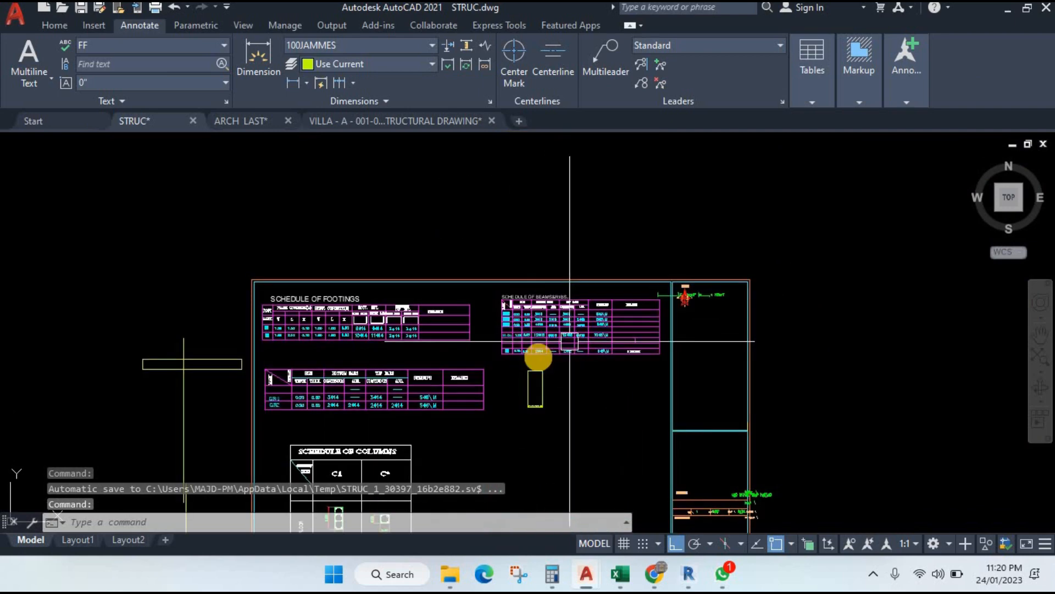
scroll(457, 223, "up", 4)
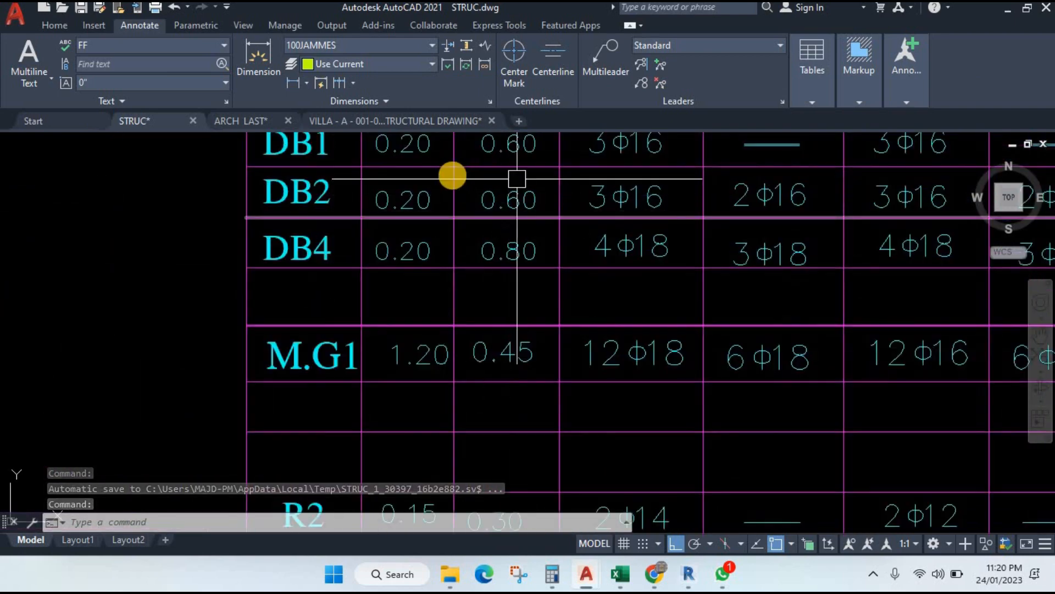
scroll(441, 196, "down", 2)
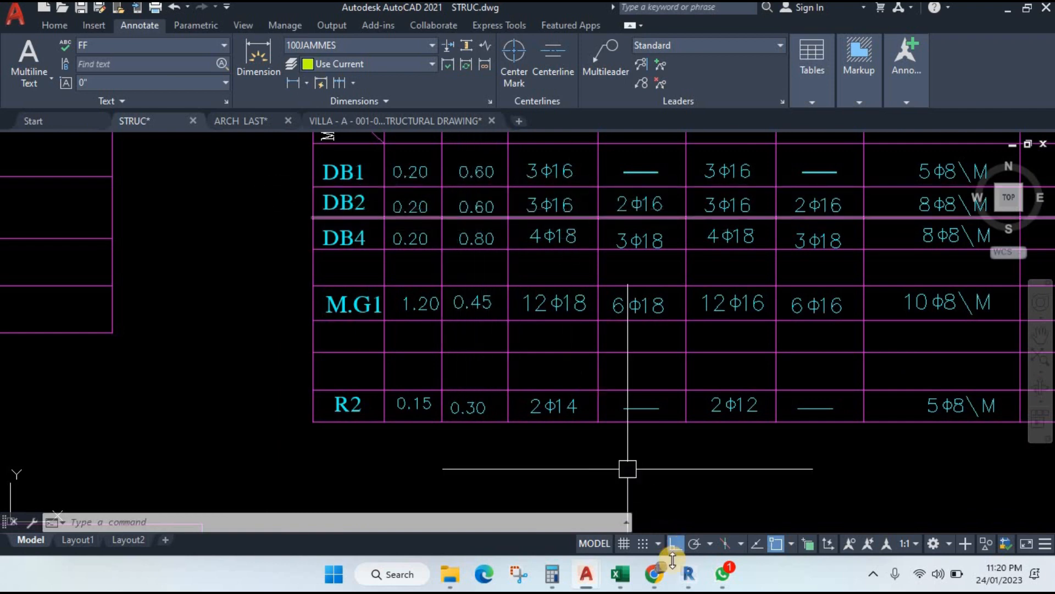
Step: Switch back to the Excel schedule and set both hook lengths of the row 4 bar, in D4 and H4, to 0.45
left_click(621, 575)
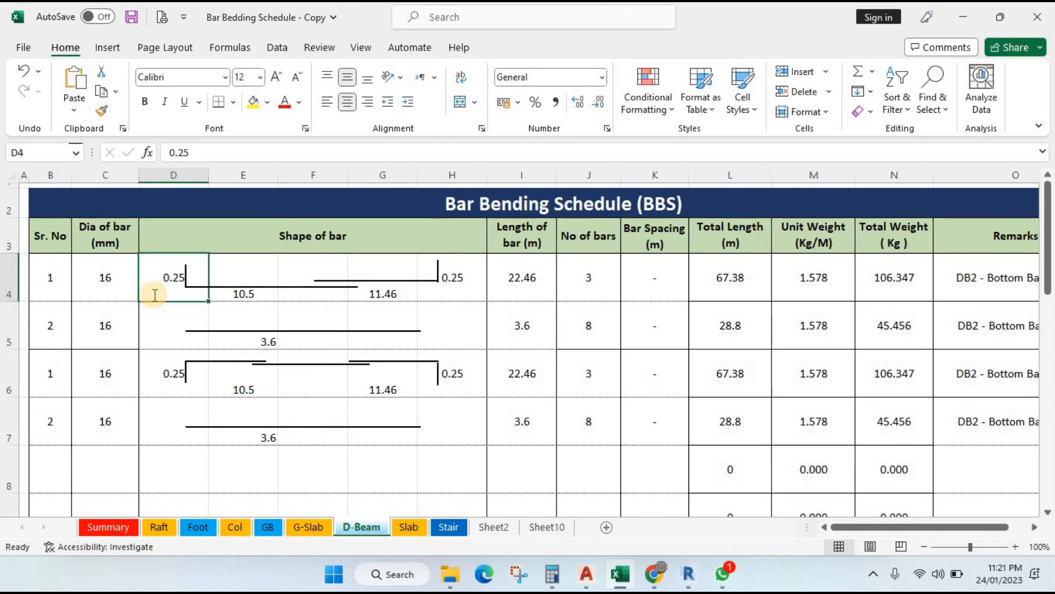
type("0.45")
key("Return")
left_click(461, 290)
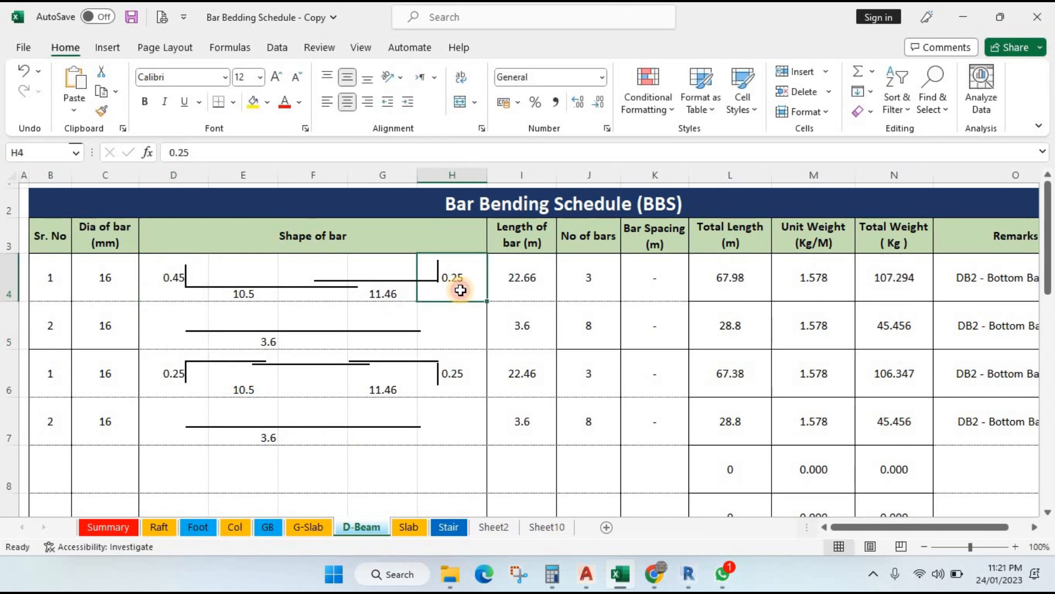
type("0.45")
key("Return")
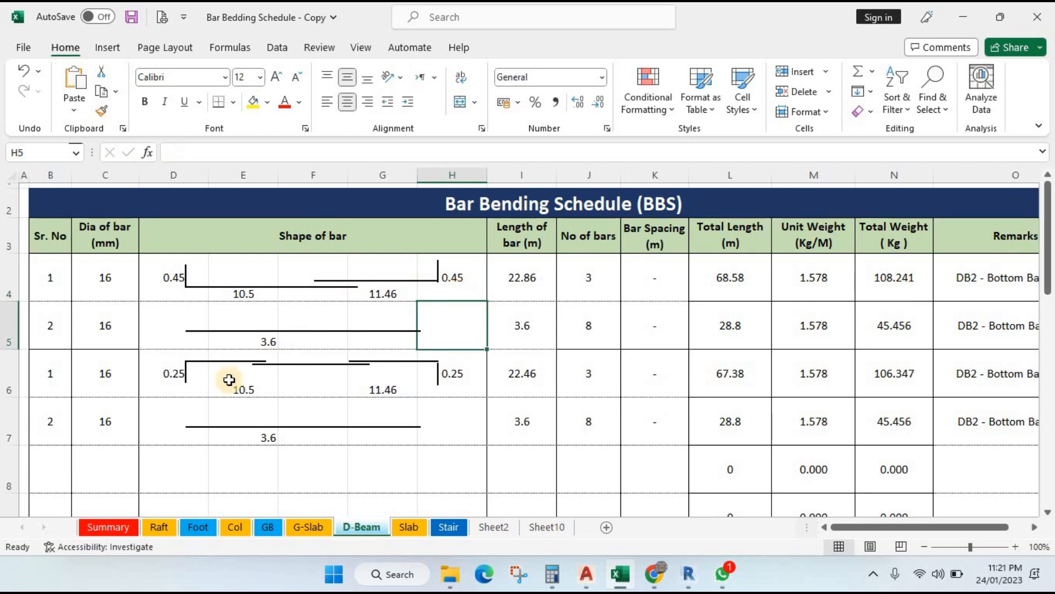
Step: Set both hook lengths of the row 6 bar, in D6 and H6, to 0.45
left_click(163, 387)
type(".4")
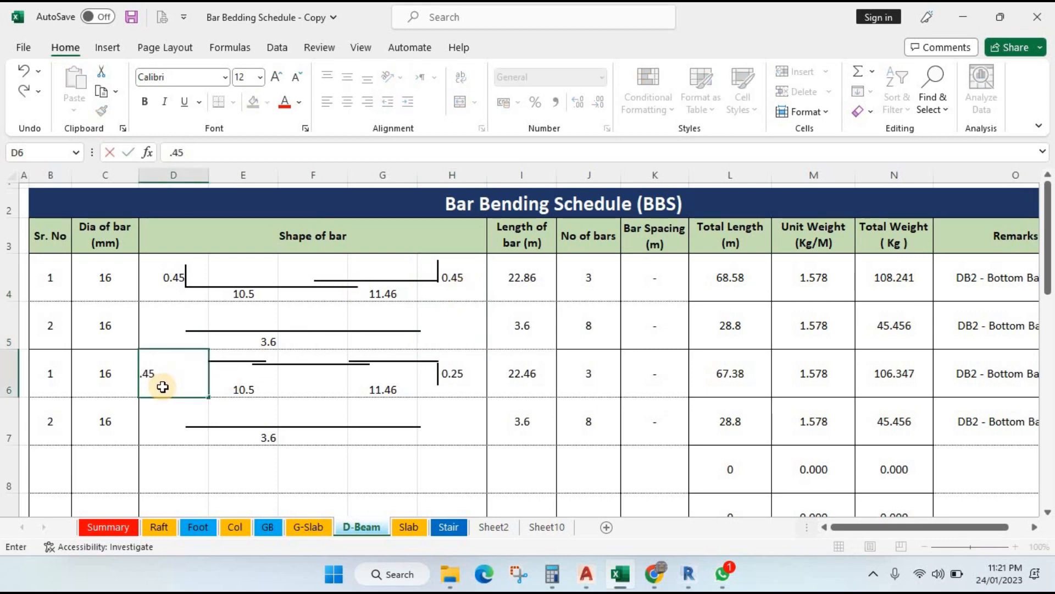
type("5")
key("Return")
left_click(460, 383)
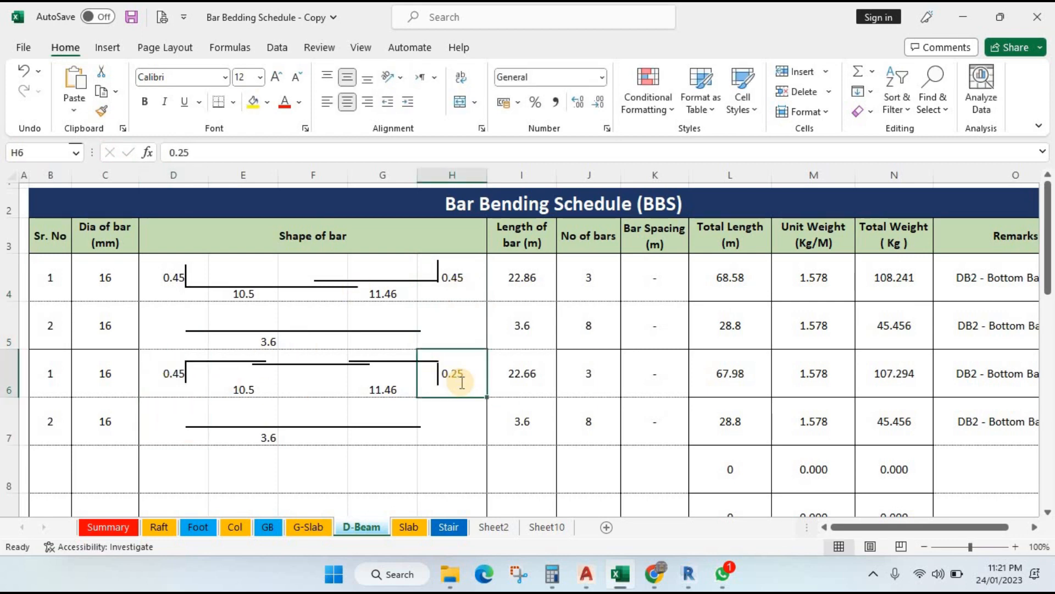
type(".45")
key("Return")
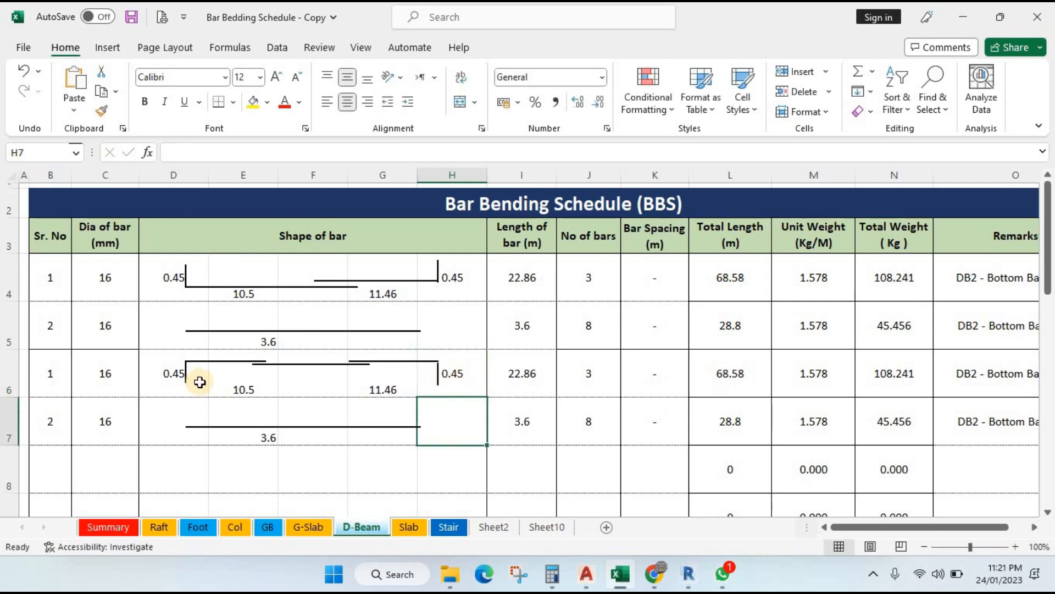
Step: Middle-align the bar lengths in E6 and G6 vertically so they sit below the top bar lines
left_click(237, 379)
left_click(347, 78)
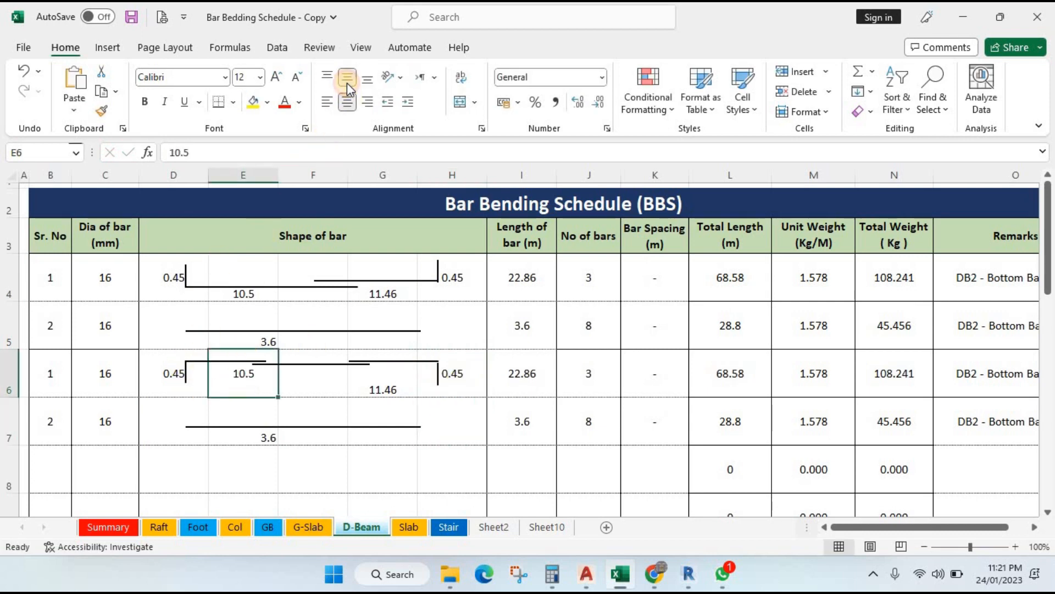
left_click(382, 380)
left_click(348, 78)
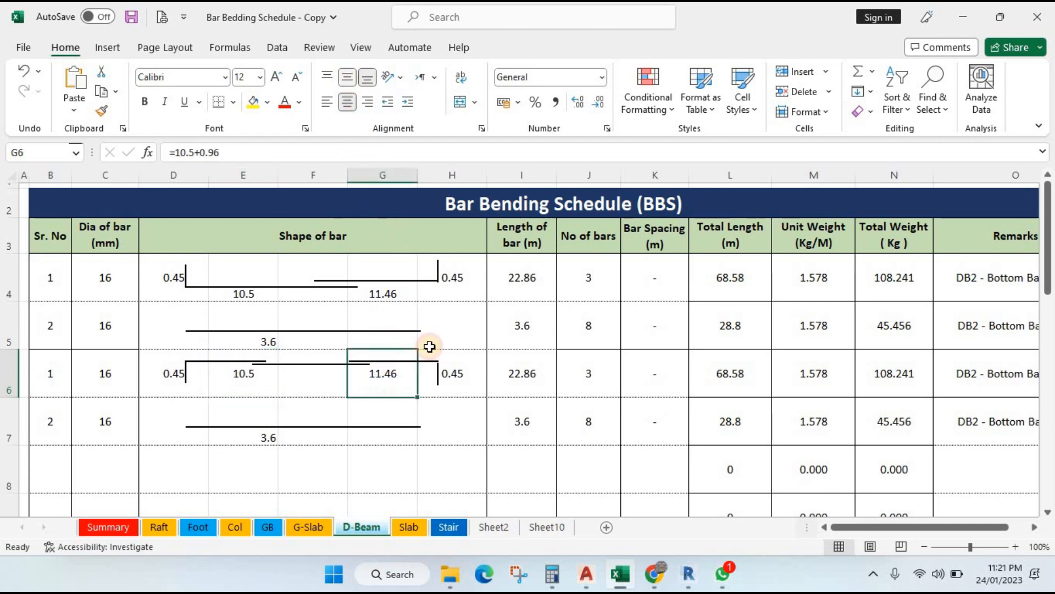
Step: Enter 12 as the middle bar's length in F6 and middle-align it vertically
left_click(321, 383)
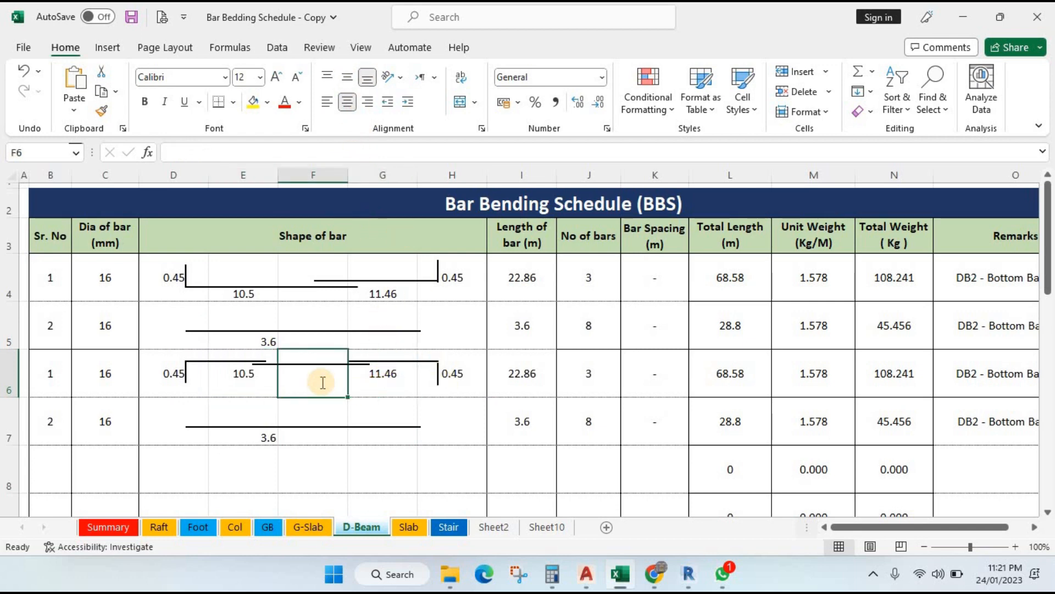
type("12")
key("Return")
left_click(314, 379)
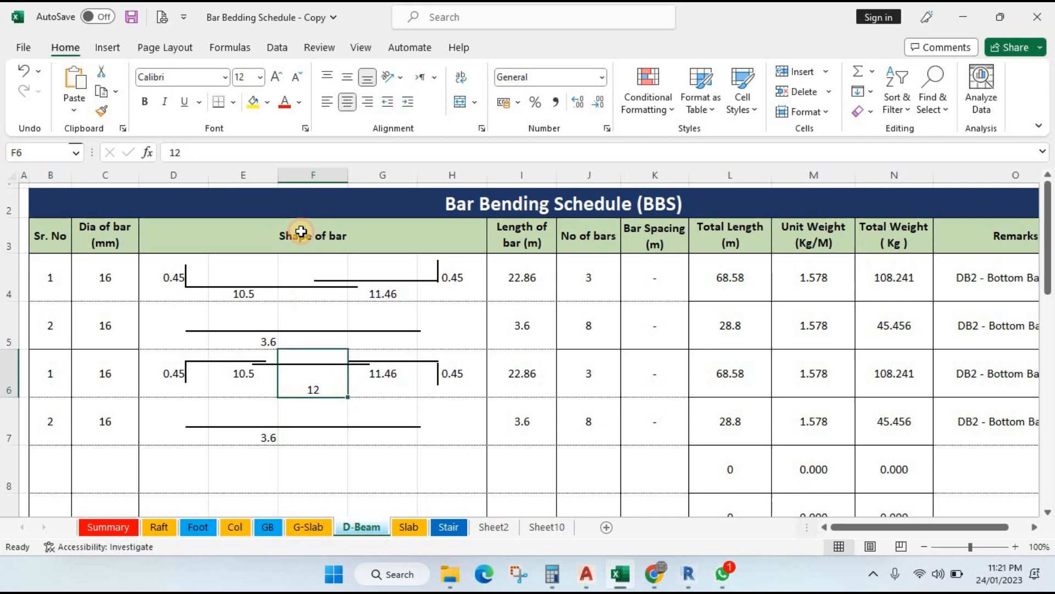
left_click(355, 83)
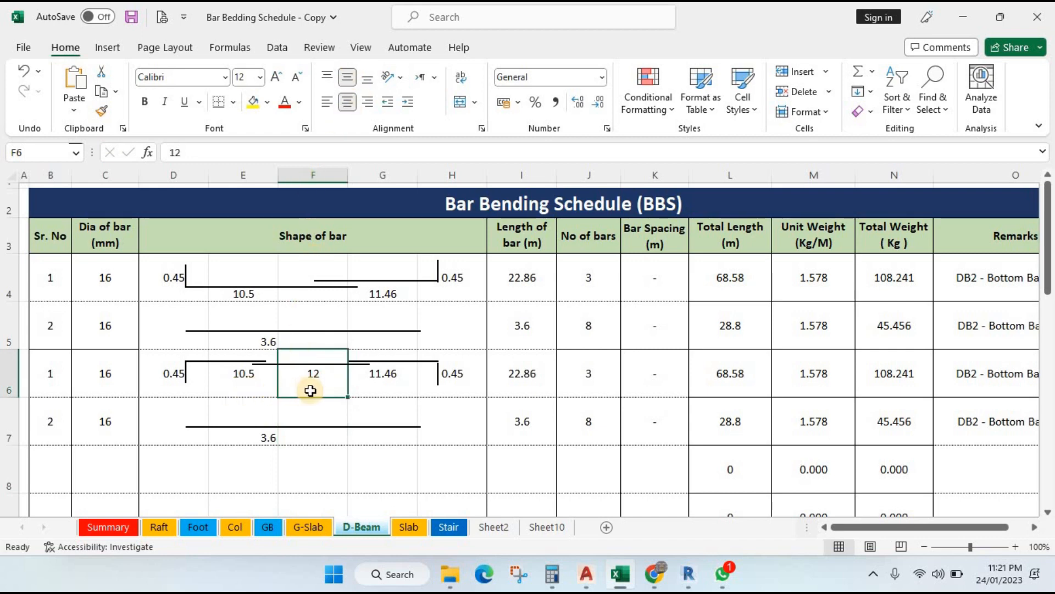
Step: Open the Calculator and work out by subtraction the lengths left for row 6's two end bars
left_click(552, 574)
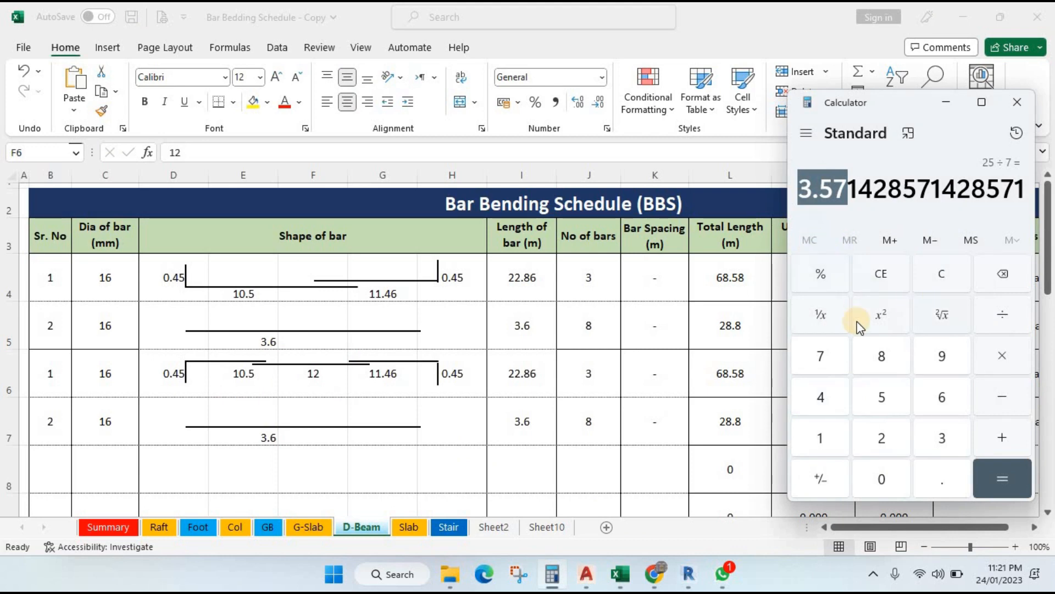
left_click(948, 277)
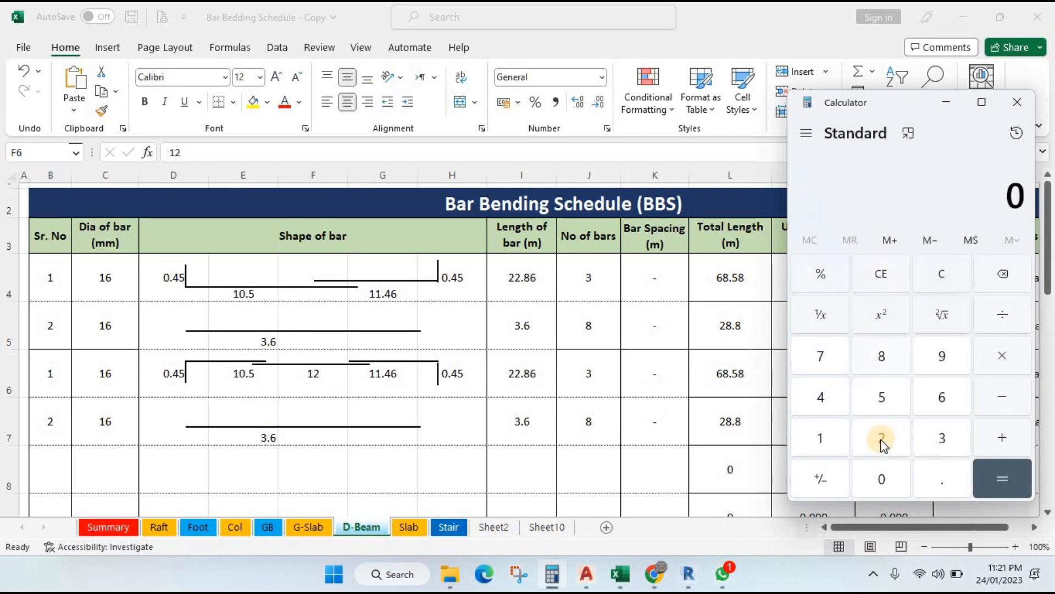
left_click(997, 397)
left_click(833, 437)
left_click(997, 461)
Step: Set row 6's two end bar lengths, in G6 and E6, to 4.9
left_click(409, 361)
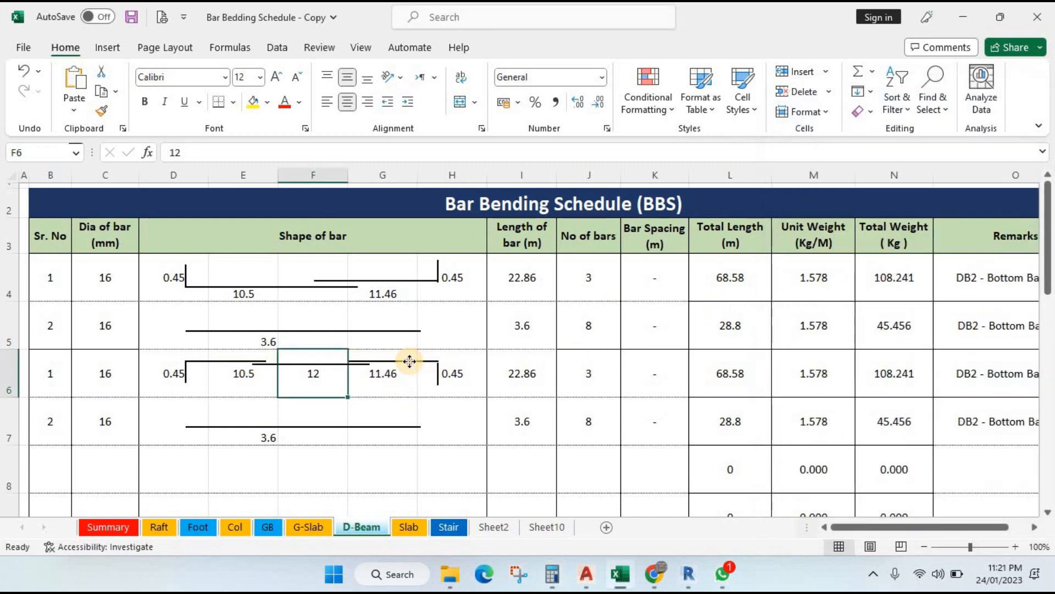
left_click(385, 381)
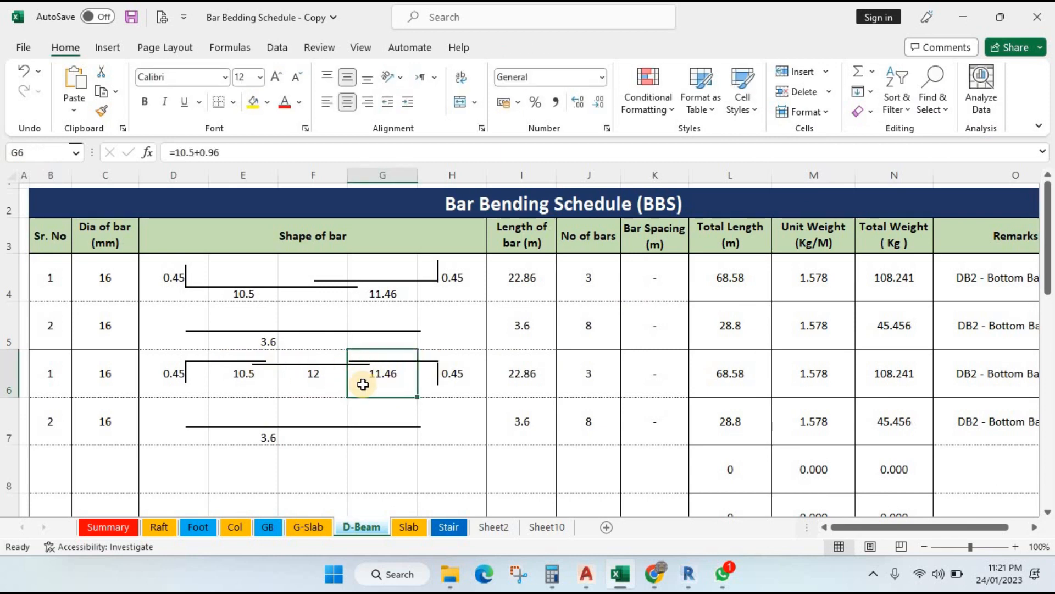
type("4.9")
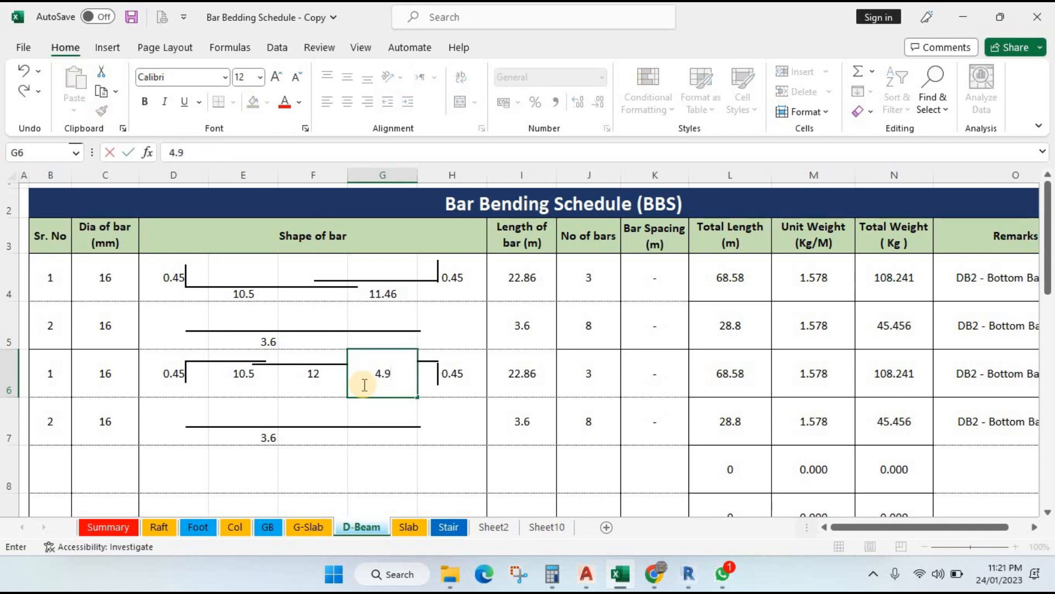
key("Return")
left_click(238, 380)
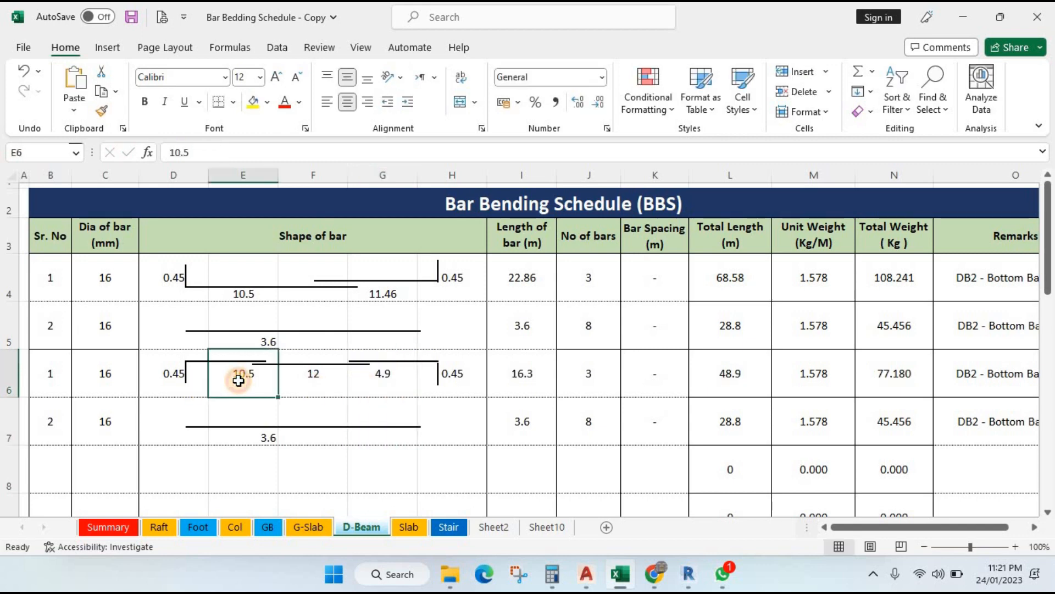
type("4.9")
key("Return")
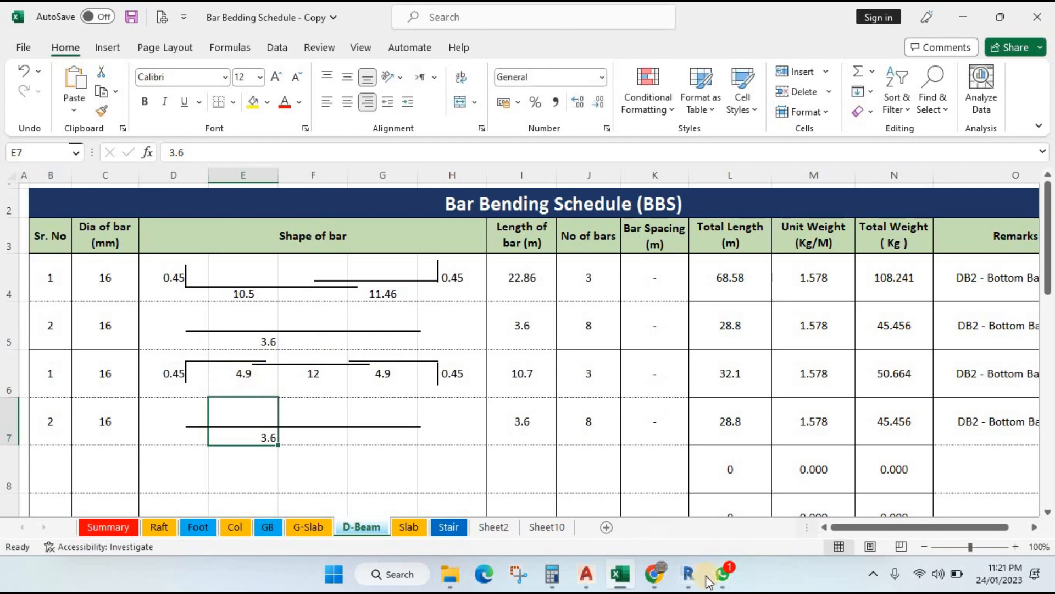
Step: Calculate the lap length of the 16 mm bars as 16 × 60 in the Calculator
left_click(560, 582)
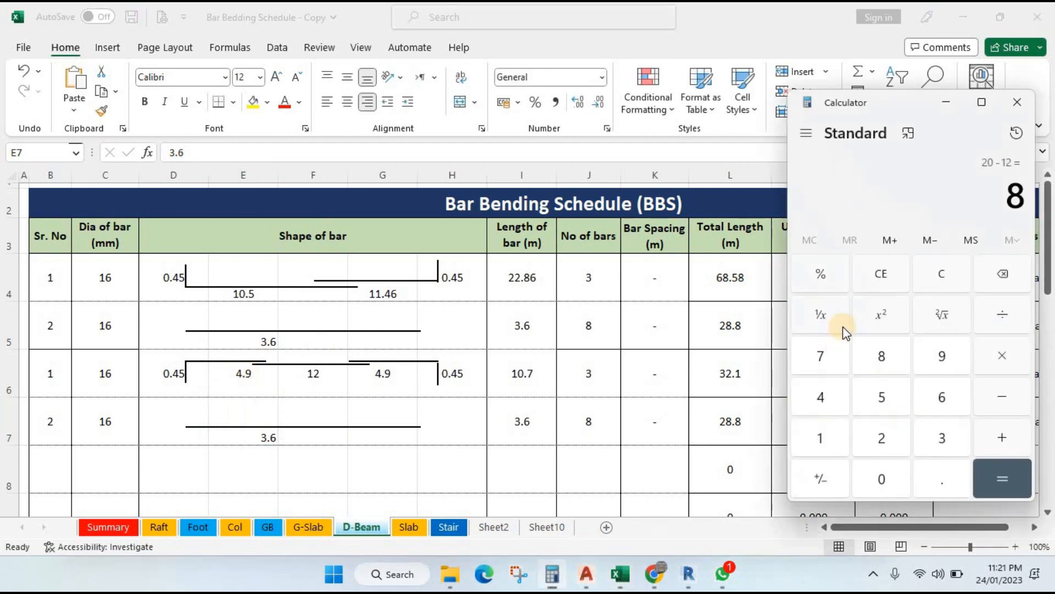
left_click(940, 274)
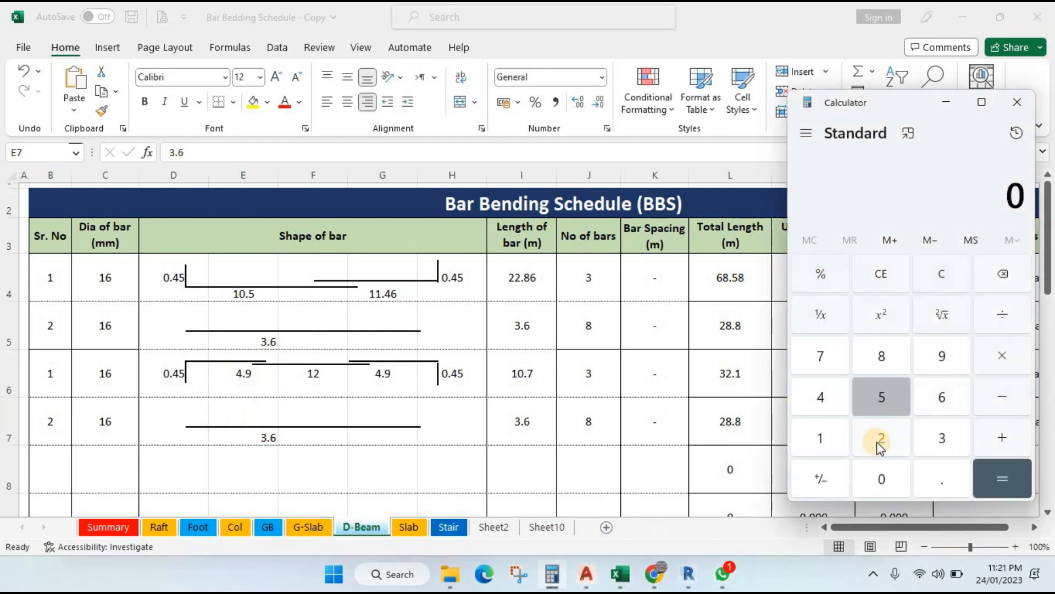
left_click(943, 411)
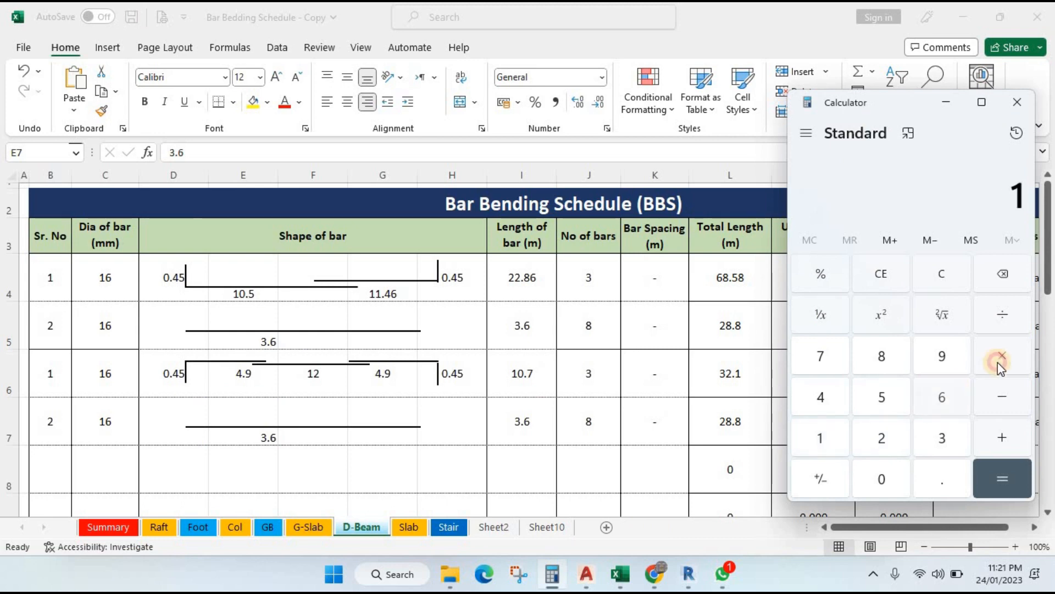
left_click(963, 375)
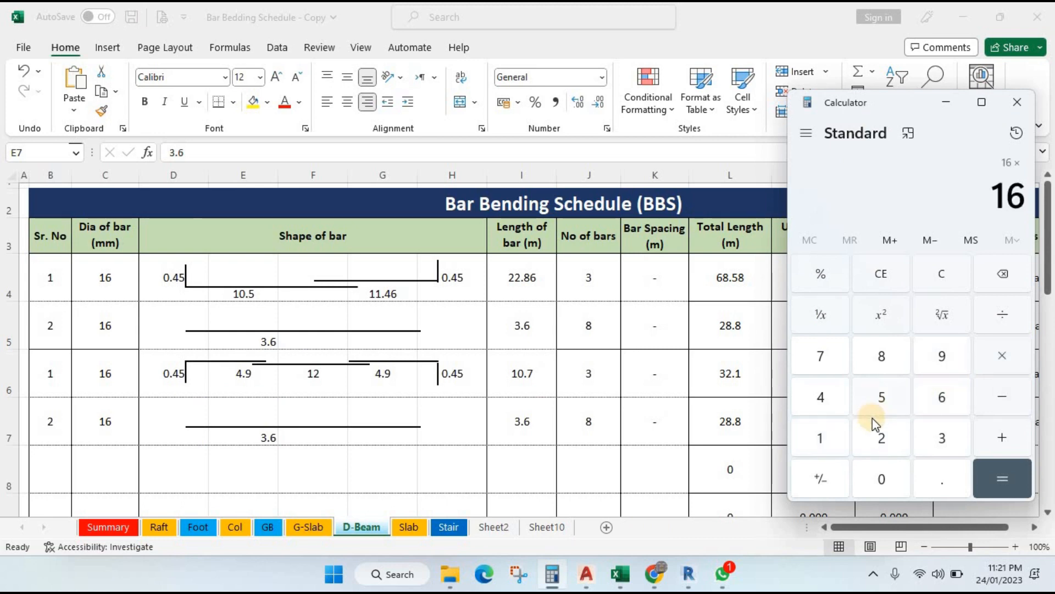
left_click(979, 470)
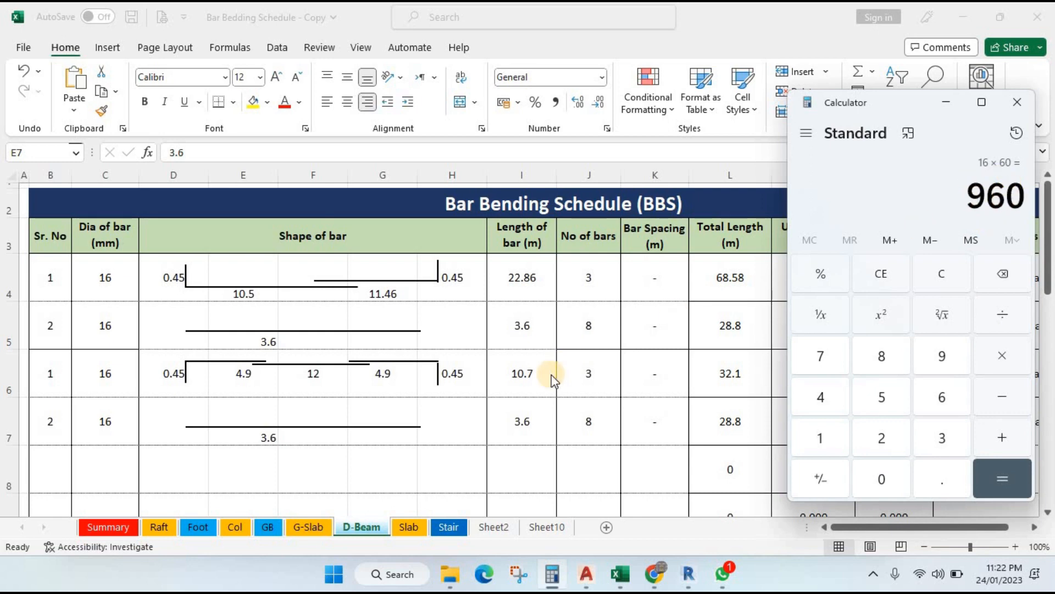
Step: Set row 6's two end bar lengths, in G6 and E6, to 4.96
left_click(402, 374)
left_click(402, 374)
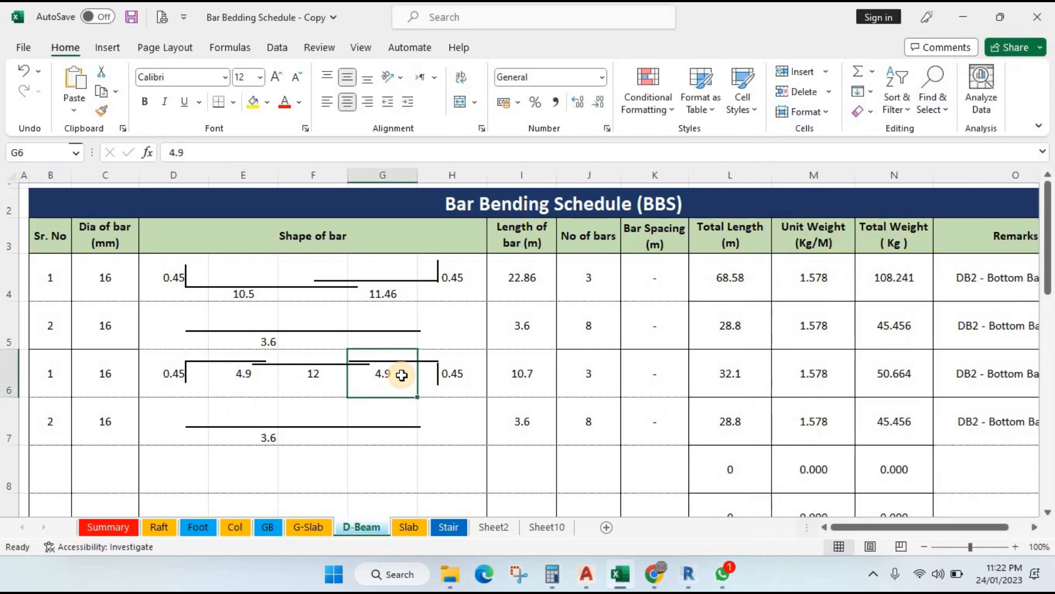
type("4.96")
key("Return")
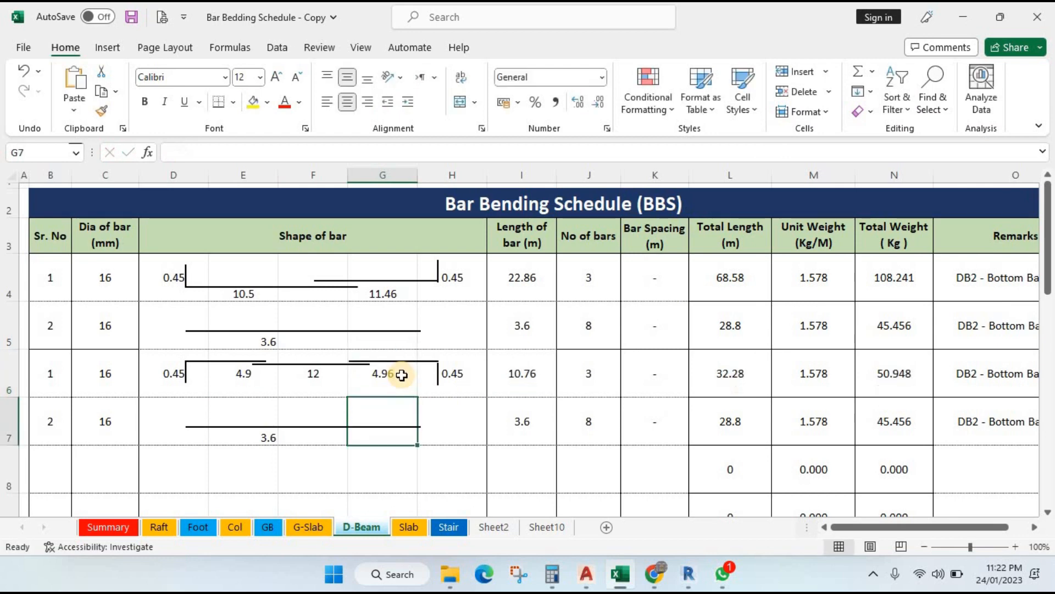
left_click(247, 381)
type("4.")
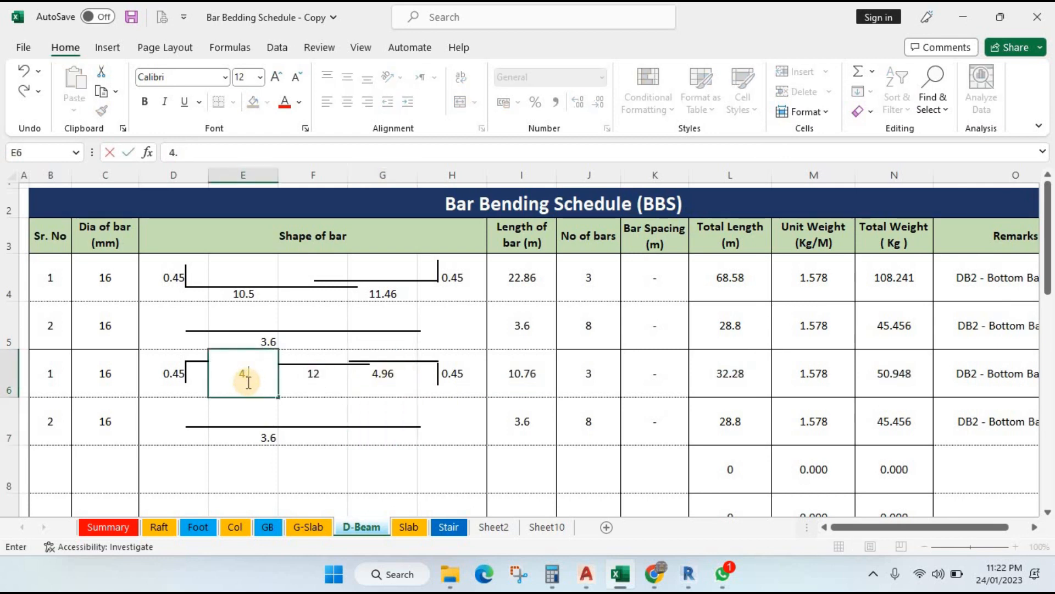
key("Return")
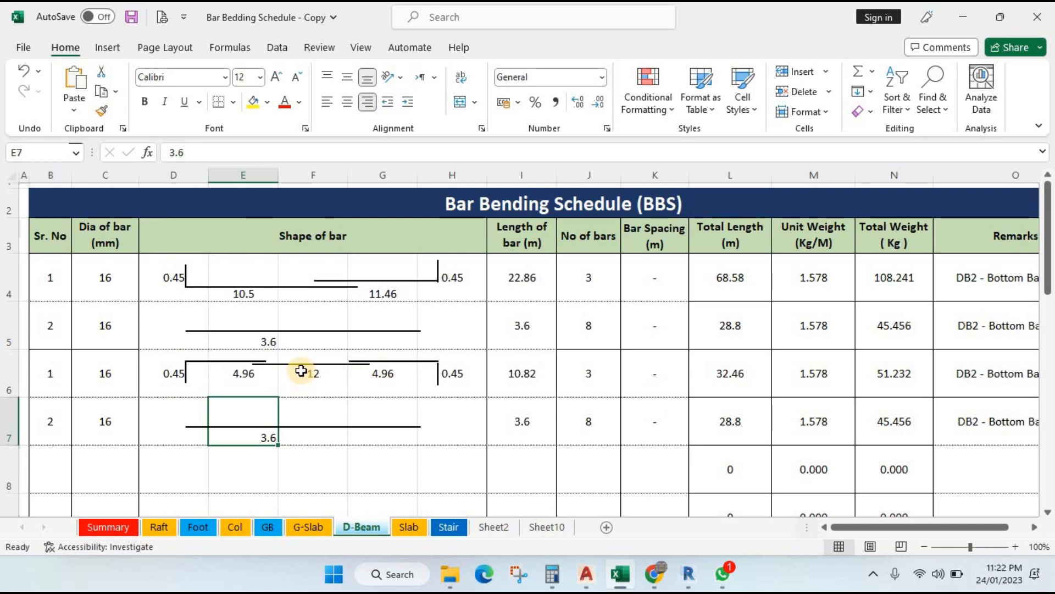
Step: Switch to STRUC.dwg in AutoCAD and check DB2's additional top bars in the beam schedule
left_click(318, 425)
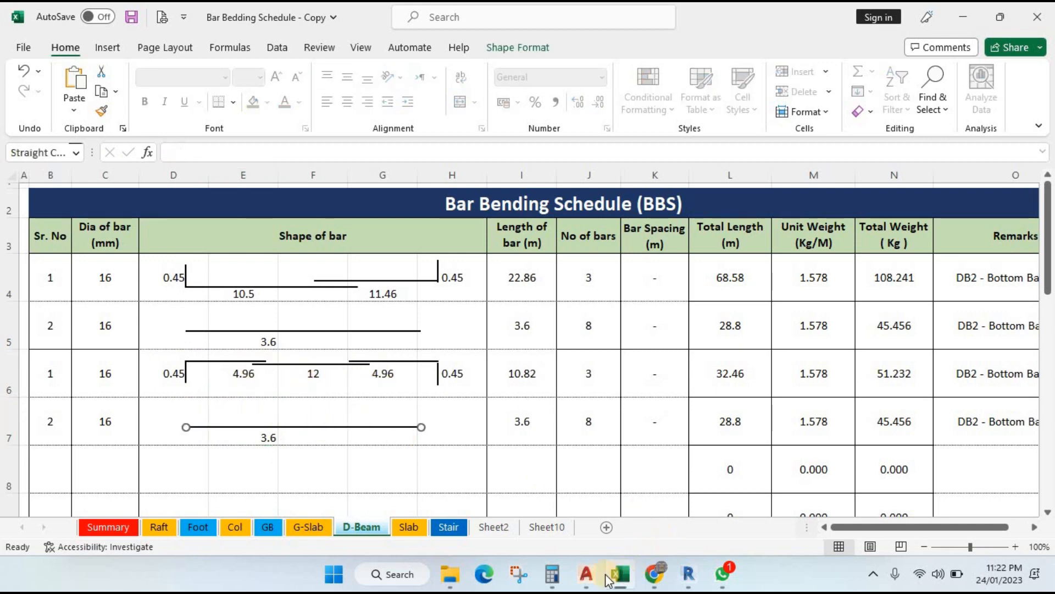
left_click(584, 580)
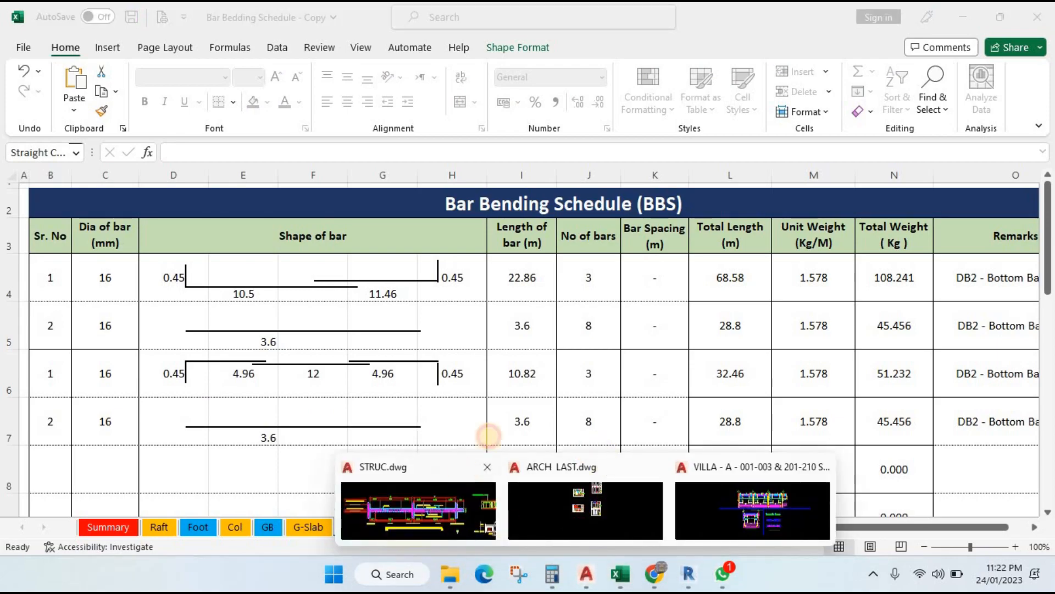
left_click(473, 498)
scroll(605, 323, "down", 3)
scroll(588, 313, "up", 4)
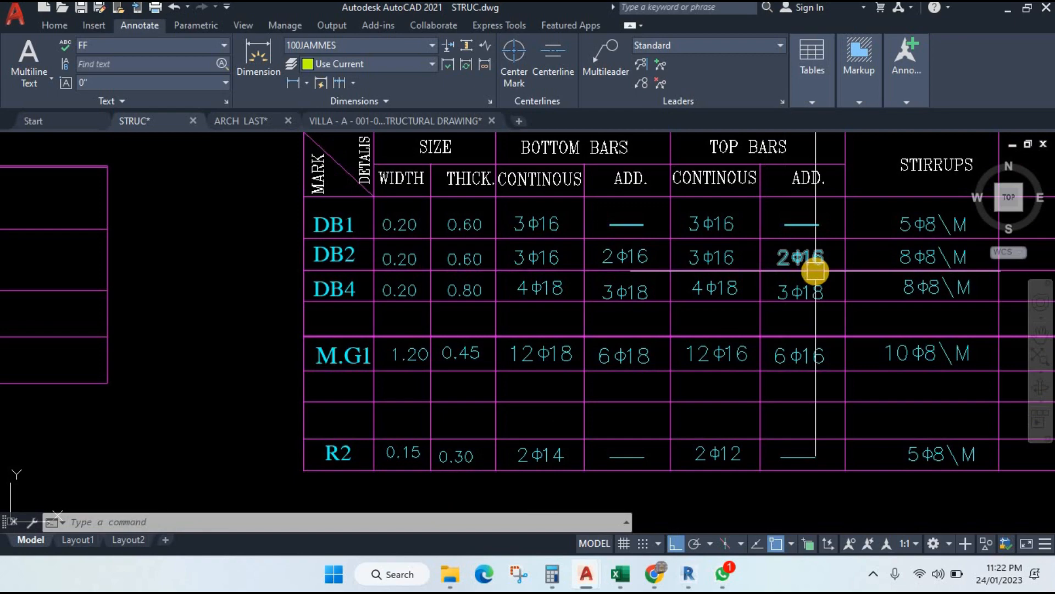
Step: Find the typical reinforcing detail of beams and girders and examine its bars along the spans and at the continuous support
scroll(808, 278, "down", 6)
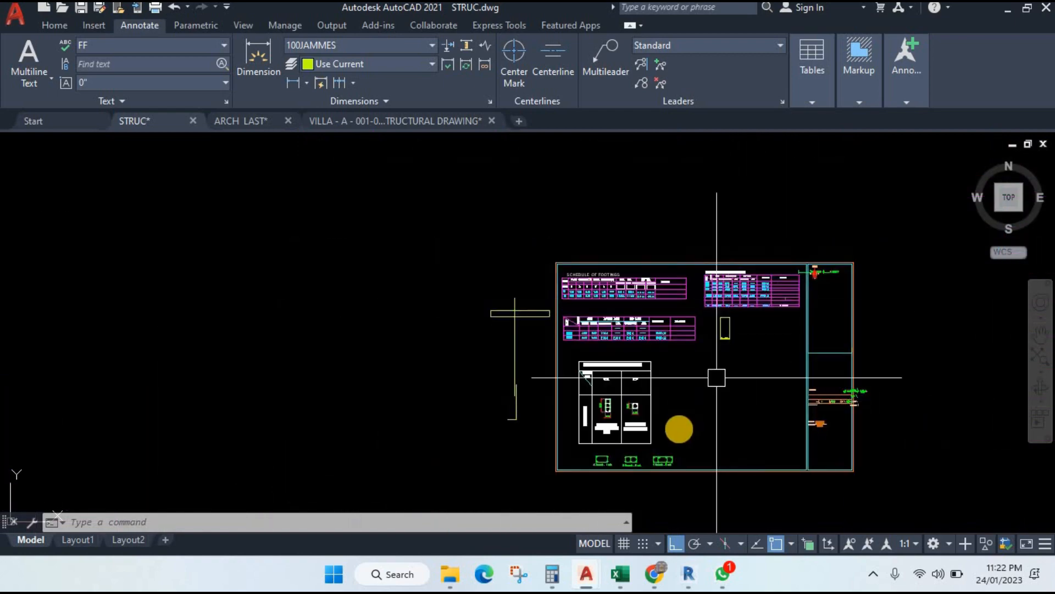
left_click_drag(679, 430, 590, 265)
left_click_drag(622, 418, 562, 250)
scroll(562, 251, "down", 5)
scroll(541, 421, "up", 9)
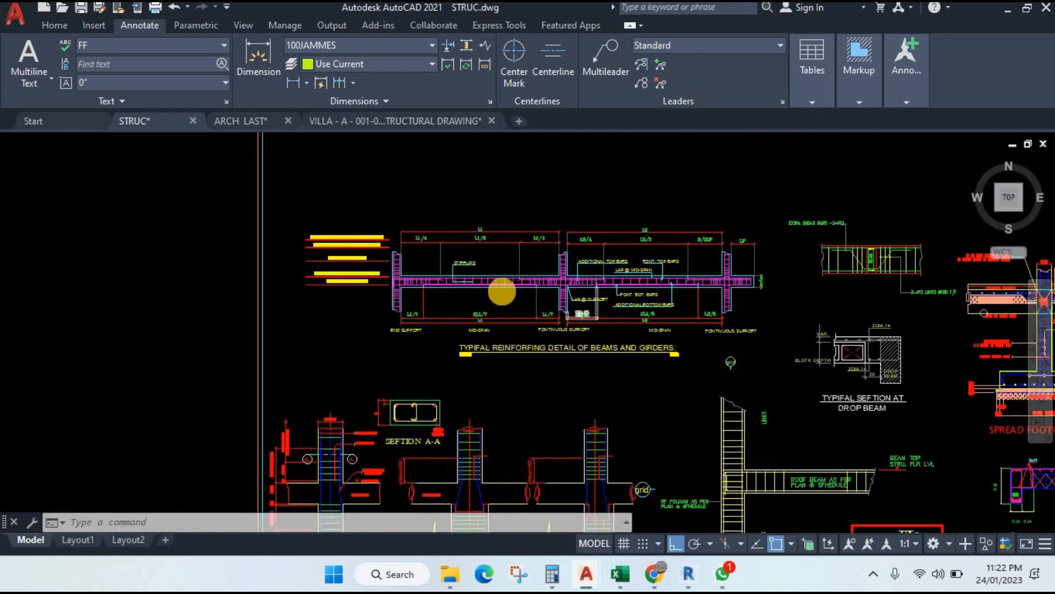
scroll(504, 291, "up", 6)
left_click_drag(431, 295, 405, 329)
scroll(574, 289, "up", 2)
mouse_move(571, 291)
left_mouse_down()
mouse_move(425, 308)
mouse_move(323, 299)
left_mouse_up()
scroll(641, 297, "down", 3)
scroll(504, 333, "down", 2)
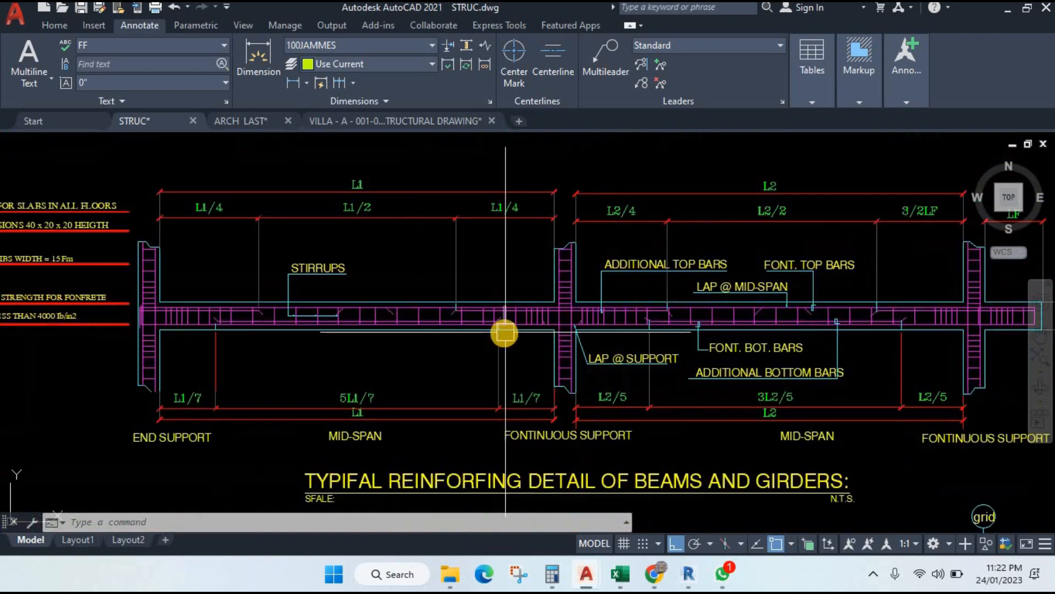
scroll(146, 315, "up", 2)
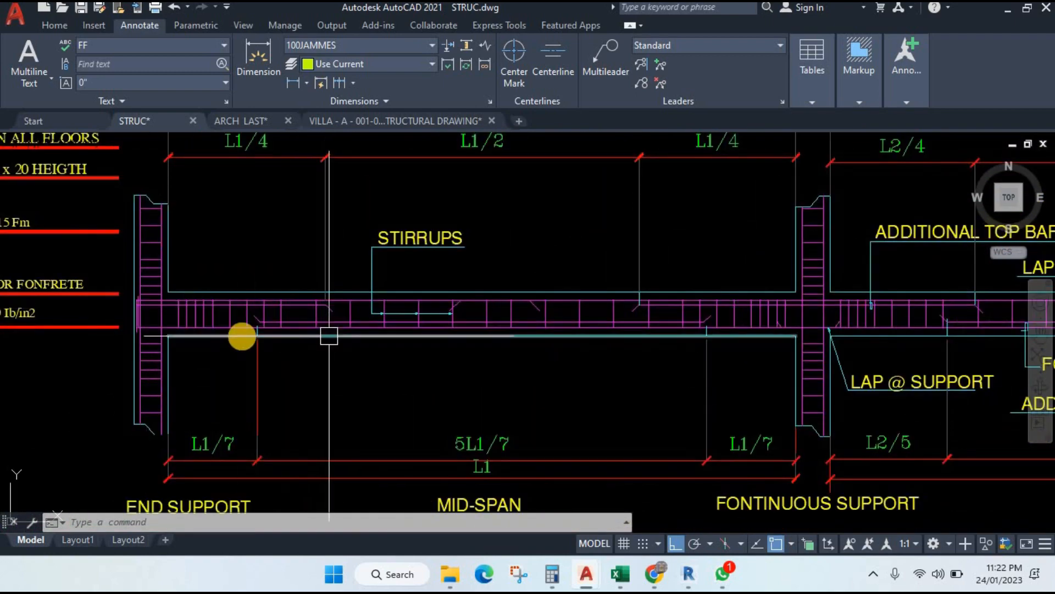
left_click_drag(329, 336, 214, 334)
left_click_drag(521, 351, 274, 328)
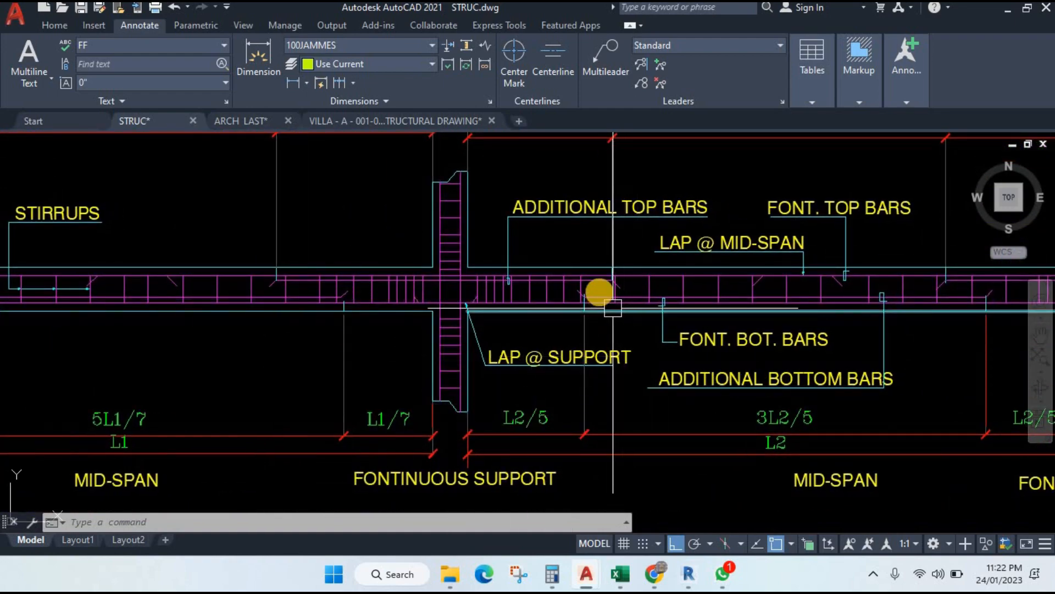
scroll(604, 293, "up", 1)
scroll(528, 268, "up", 1)
left_click_drag(516, 292, 516, 340)
scroll(541, 252, "down", 1)
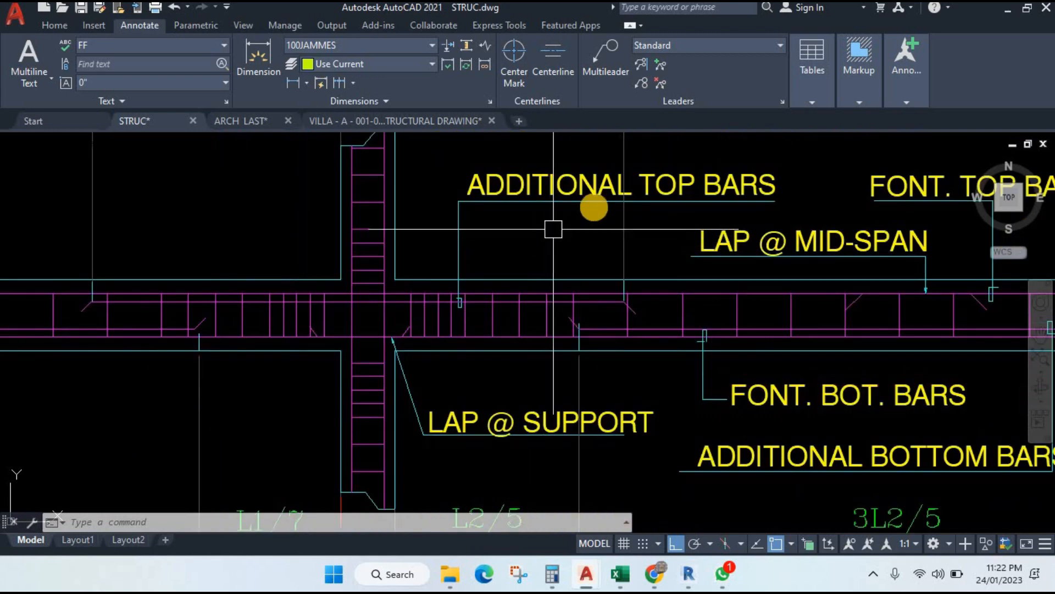
Step: Examine how far the additional top bars extend from the continuous support, using the L1/4 and L2/4 dimensions above the beam
left_click(605, 301)
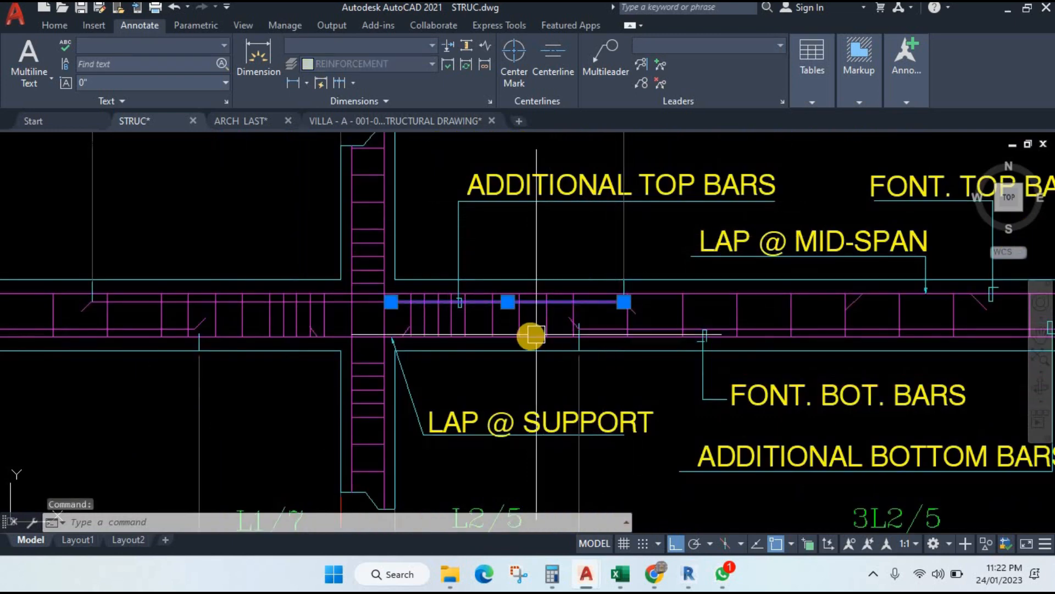
scroll(566, 330, "down", 2)
left_click_drag(490, 197, 490, 255)
key("Escape")
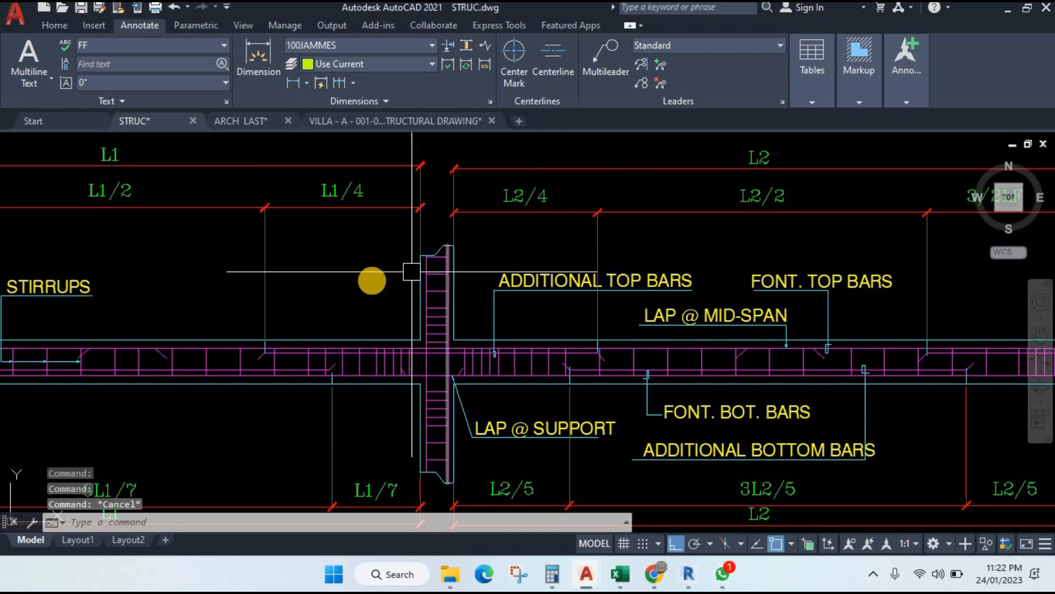
left_click_drag(373, 281, 518, 281)
scroll(503, 289, "down", 2)
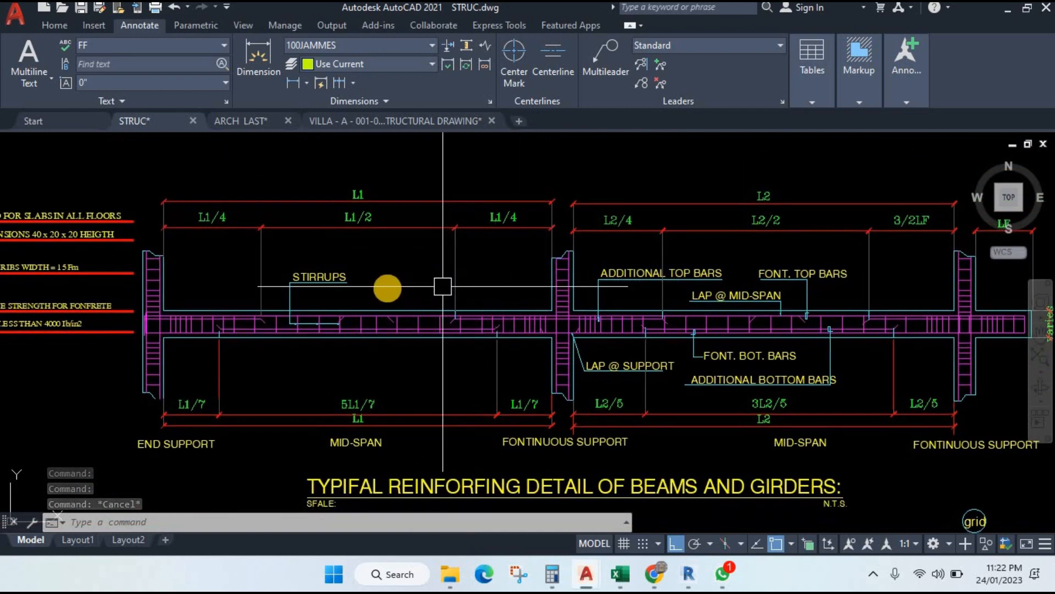
left_click_drag(447, 287, 386, 283)
scroll(646, 302, "up", 2)
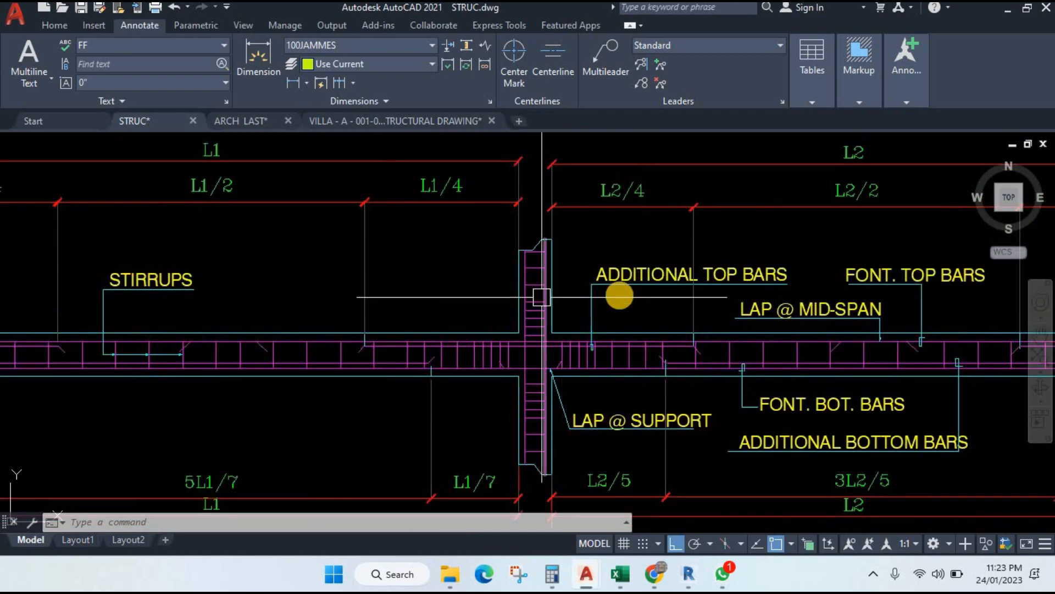
scroll(670, 350, "up", 2)
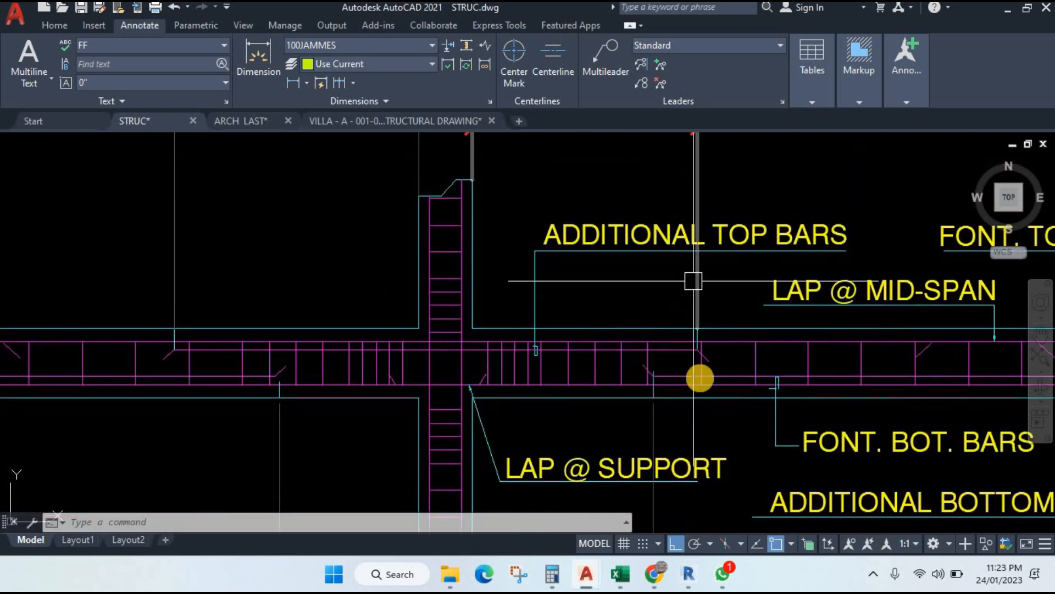
left_click_drag(693, 280, 702, 367)
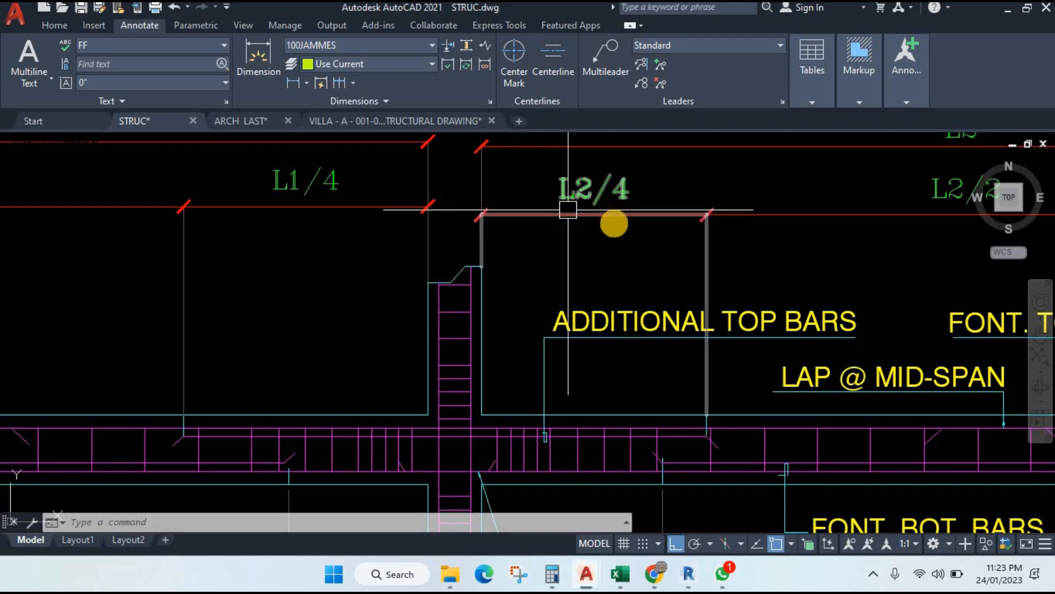
scroll(567, 210, "down", 2)
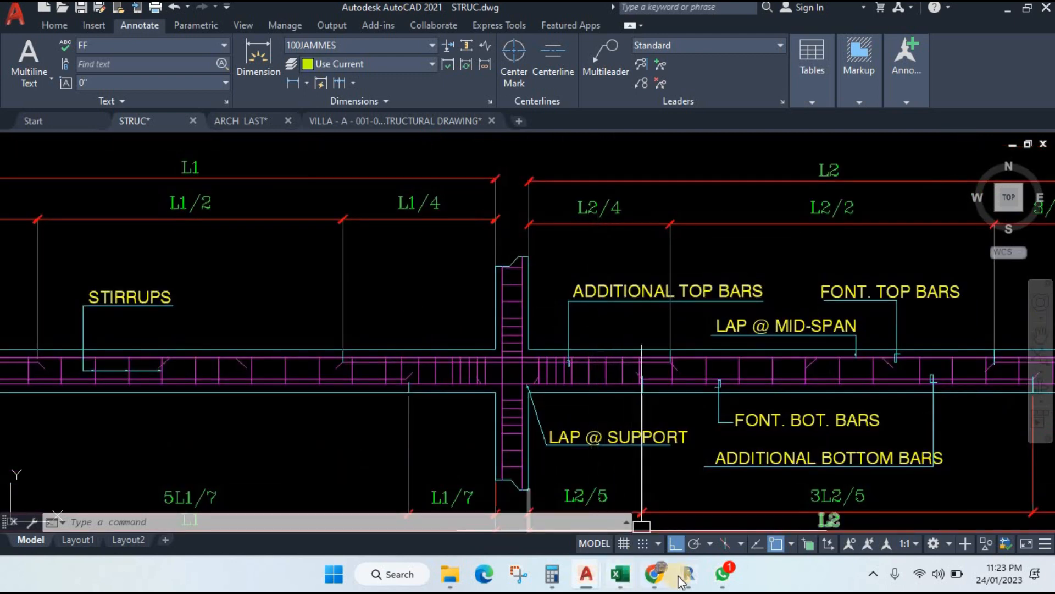
Step: Open the Calculator and work out the additional top bar's length, starting from 5 and applying the detail's L/4 rule
left_click(552, 574)
left_click(941, 278)
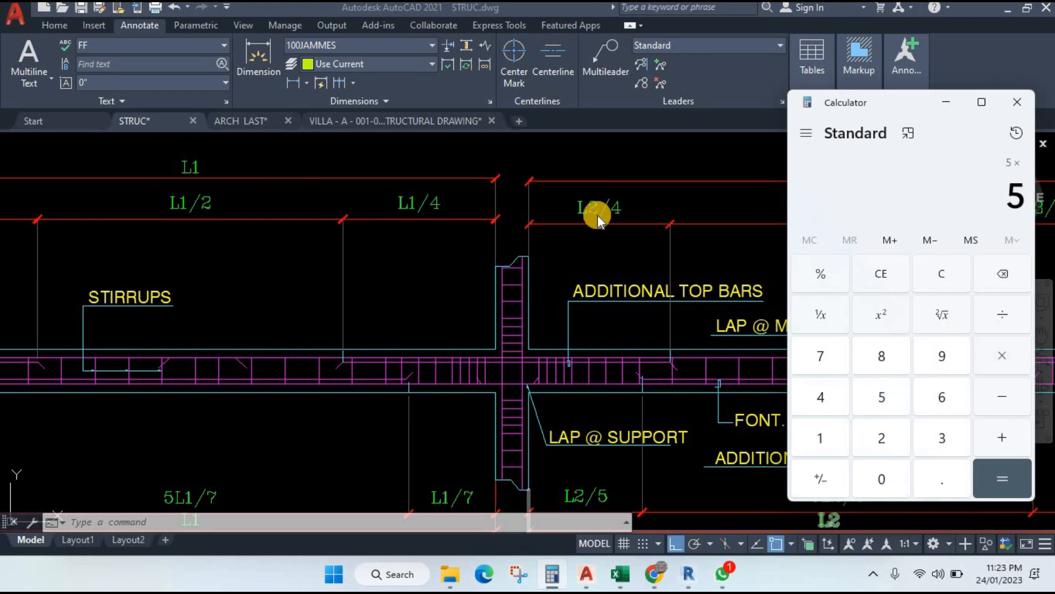
left_click(991, 477)
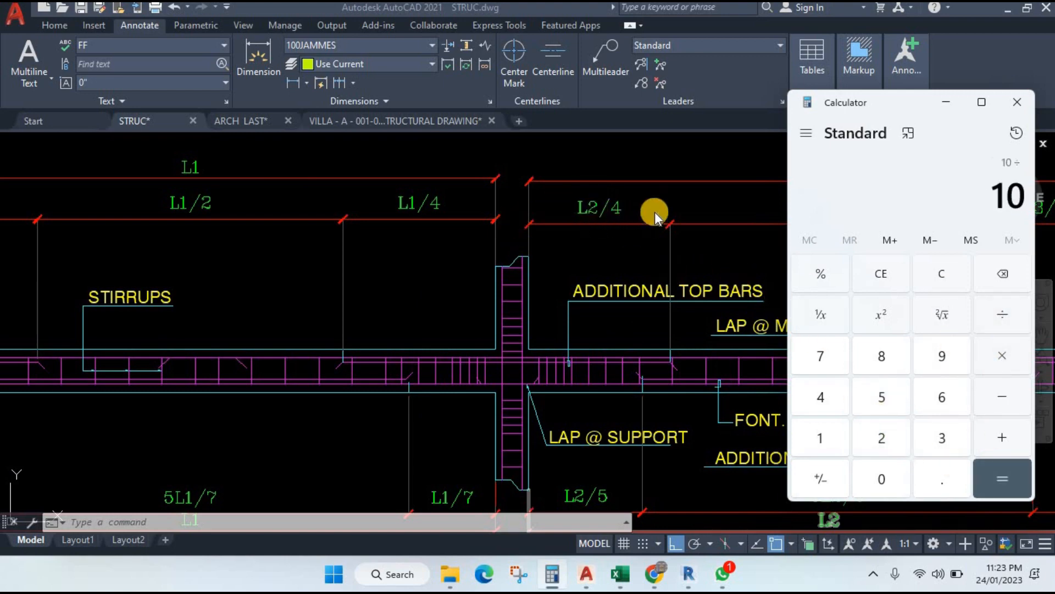
Step: Calculate 10 ÷ 4 in Calculator, then add 2.5 and 0.6 to the result
left_click(814, 397)
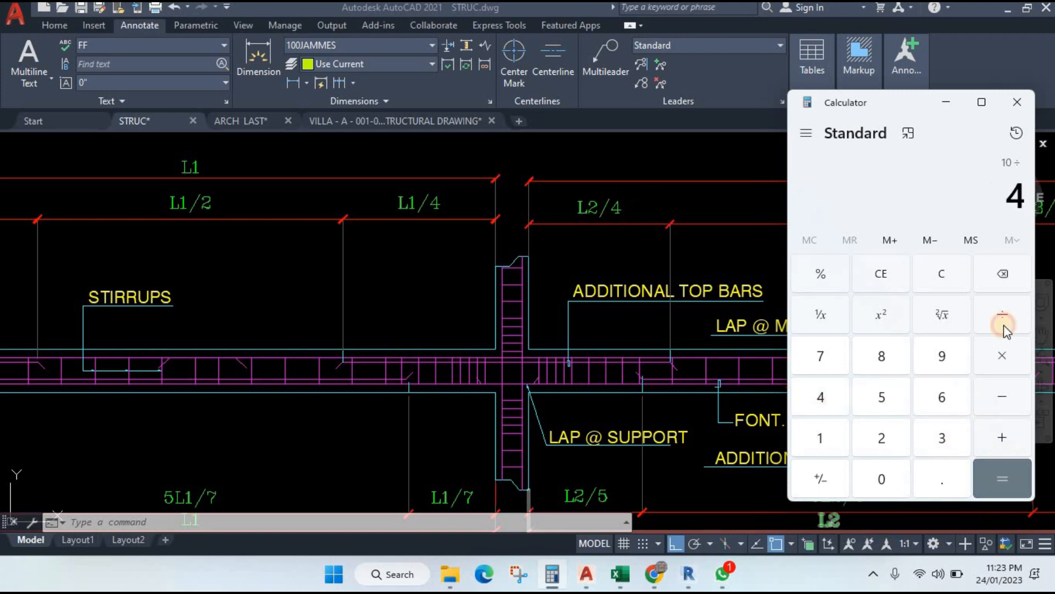
key("Return")
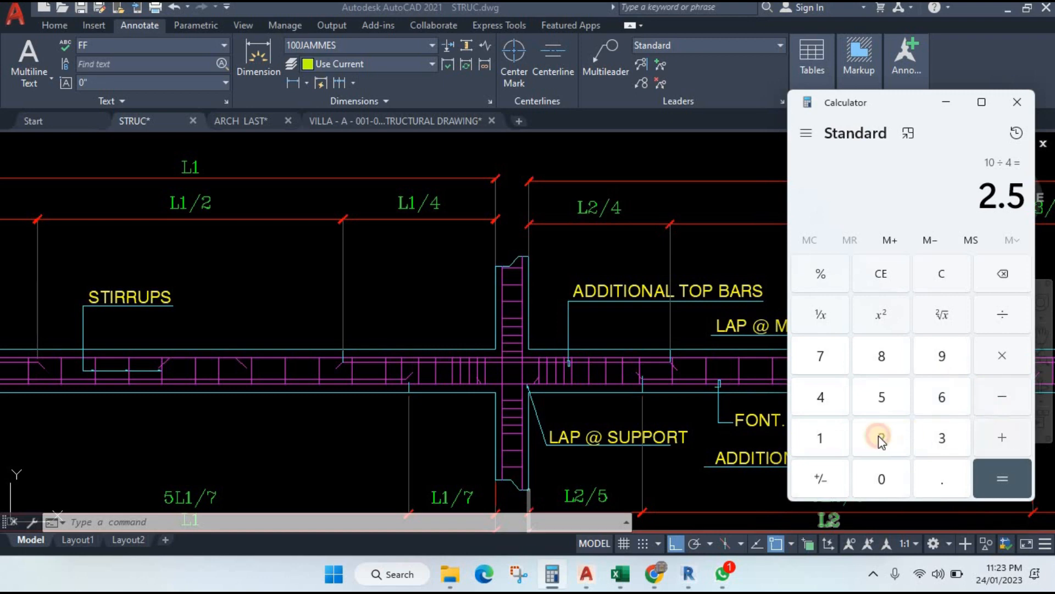
key("5")
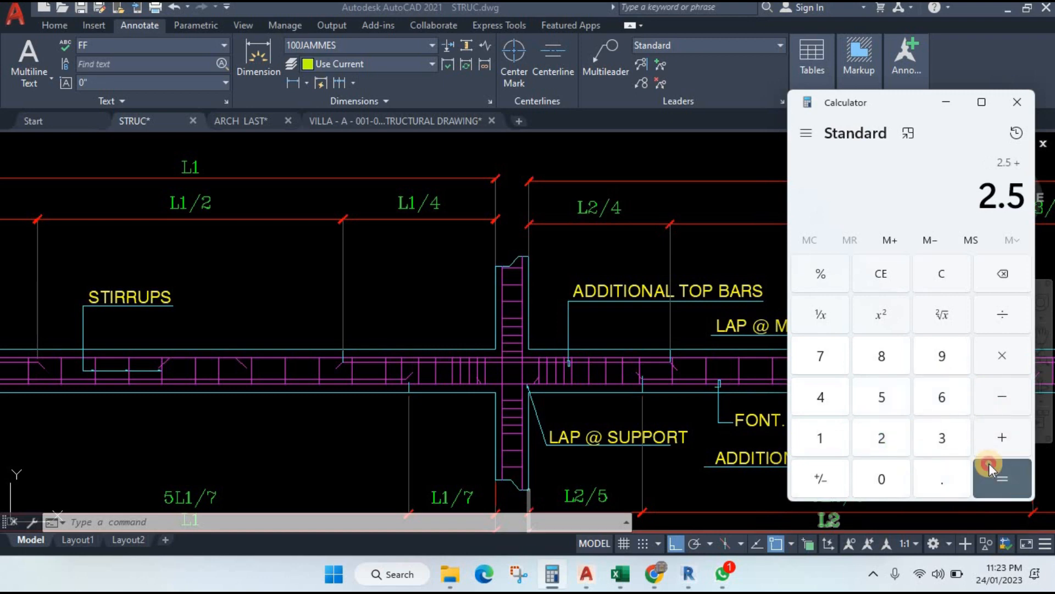
left_click(987, 469)
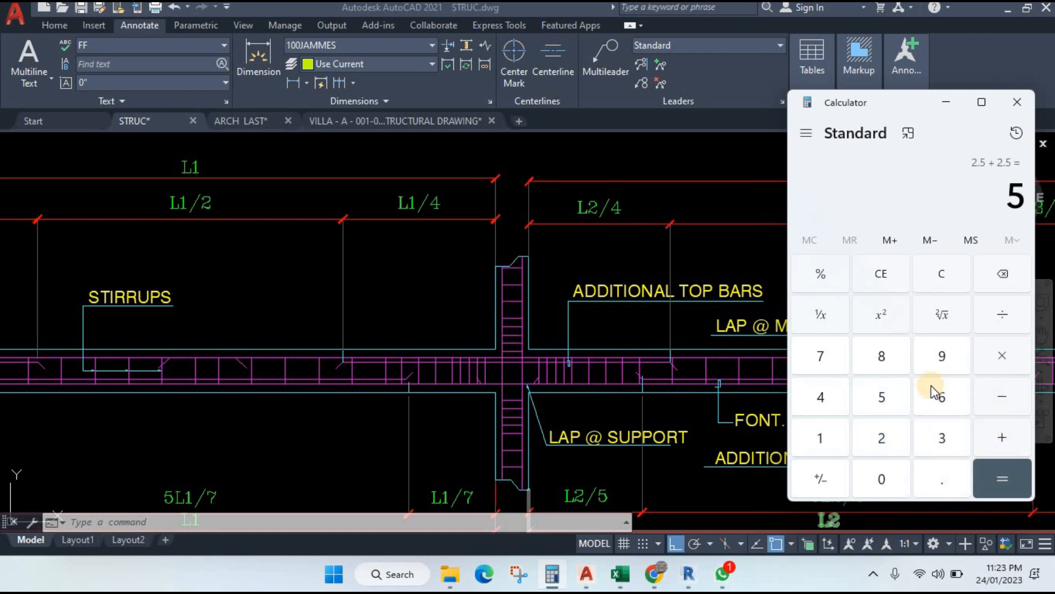
left_click(948, 466)
left_click(937, 399)
left_click(995, 466)
left_click(1001, 477)
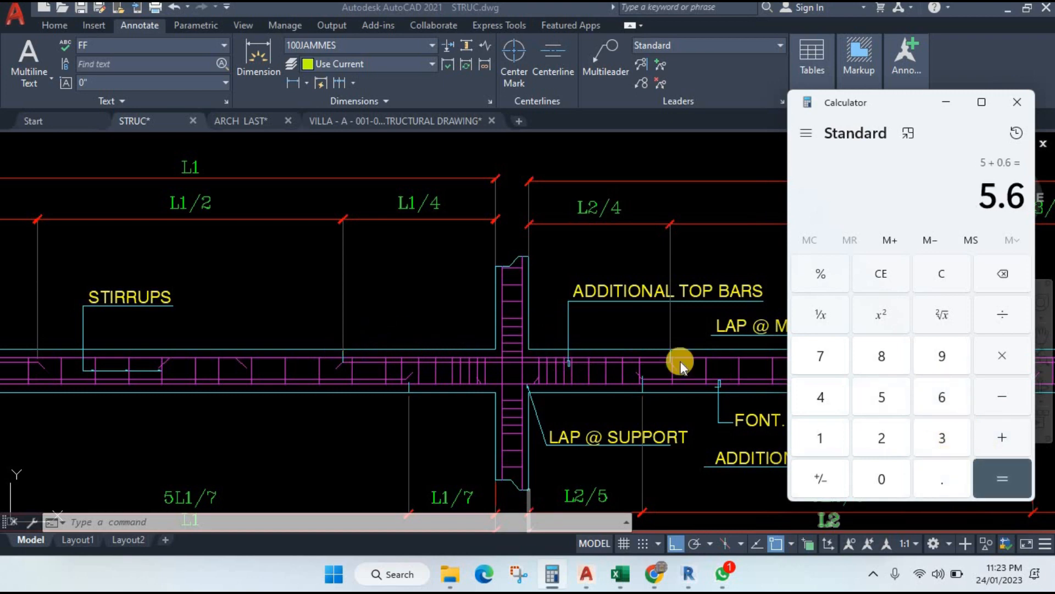
Step: Switch to the Excel bar bending schedule and set the bar length in E7 to 5.6
left_click(618, 576)
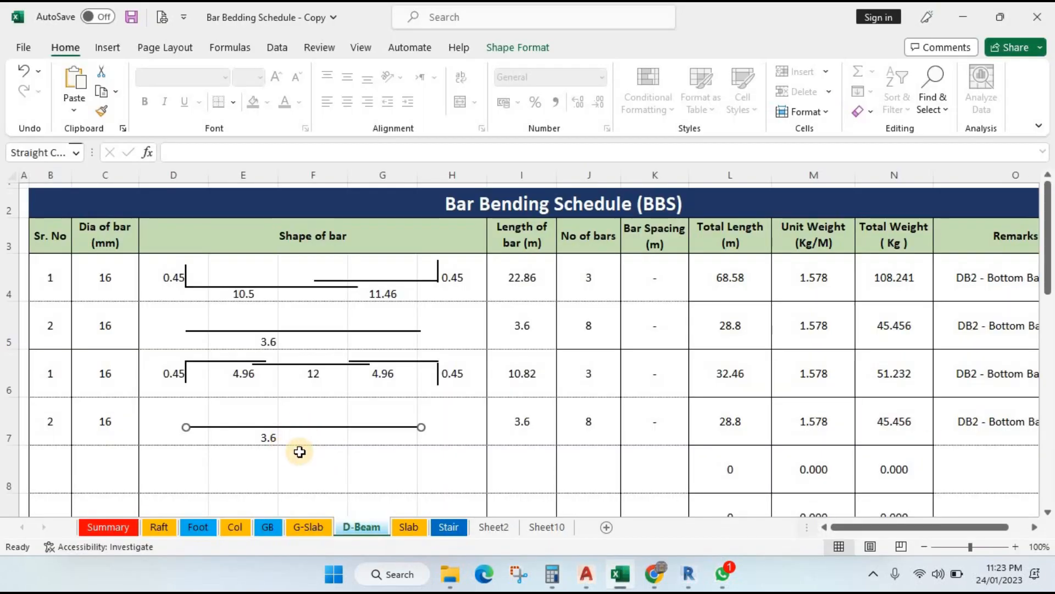
left_click(269, 438)
type("5")
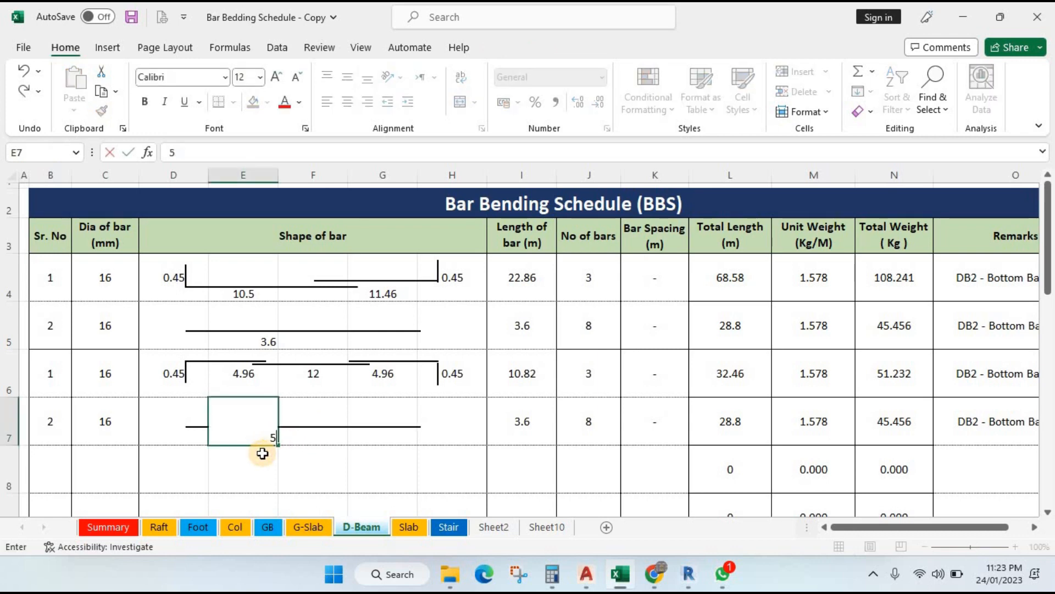
type(".6")
key("Return")
Step: Shorten the bar shape line in row 7 to about 5.48 cm and nudge it slightly right
left_click(417, 428)
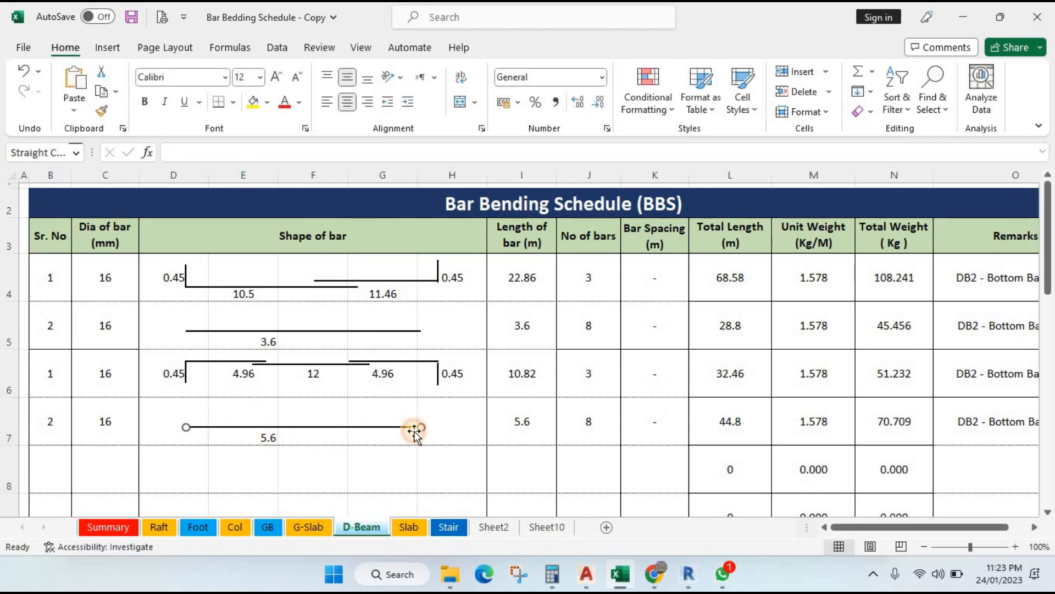
left_click_drag(418, 428, 346, 427)
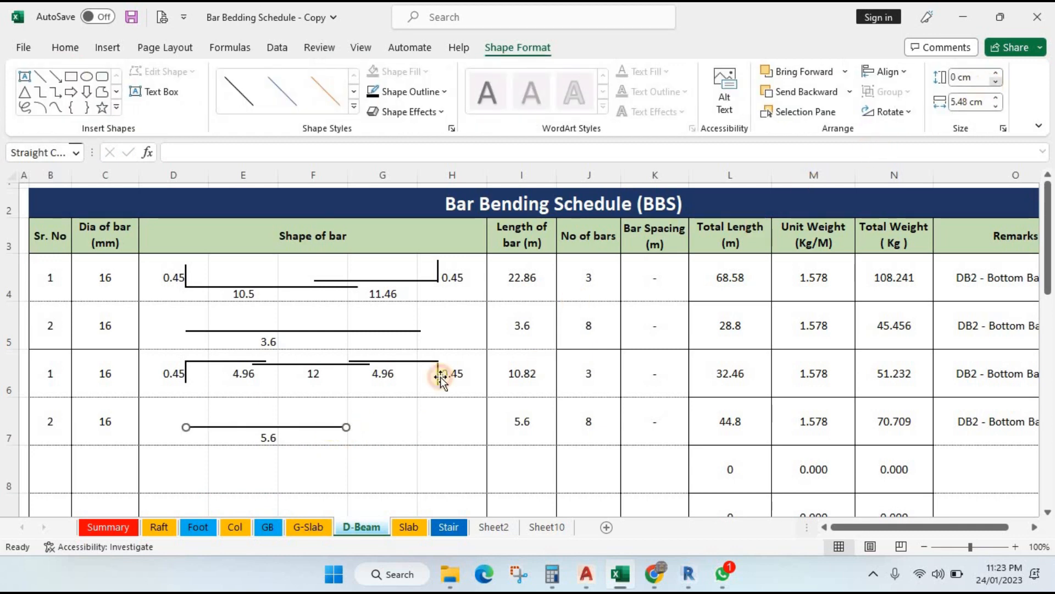
left_click(319, 468)
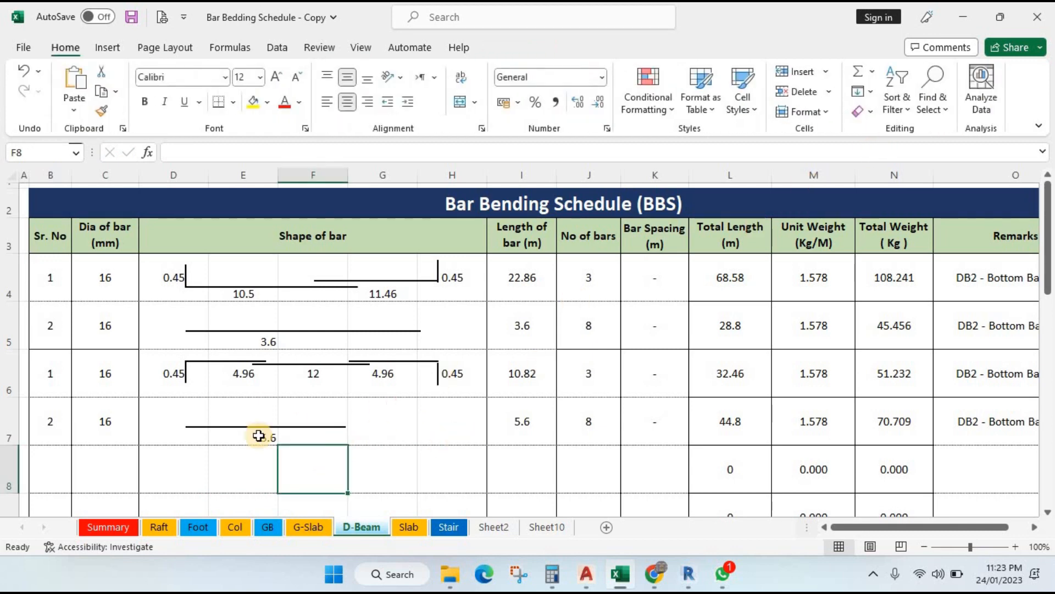
left_click(236, 429)
left_click_drag(236, 429, 242, 429)
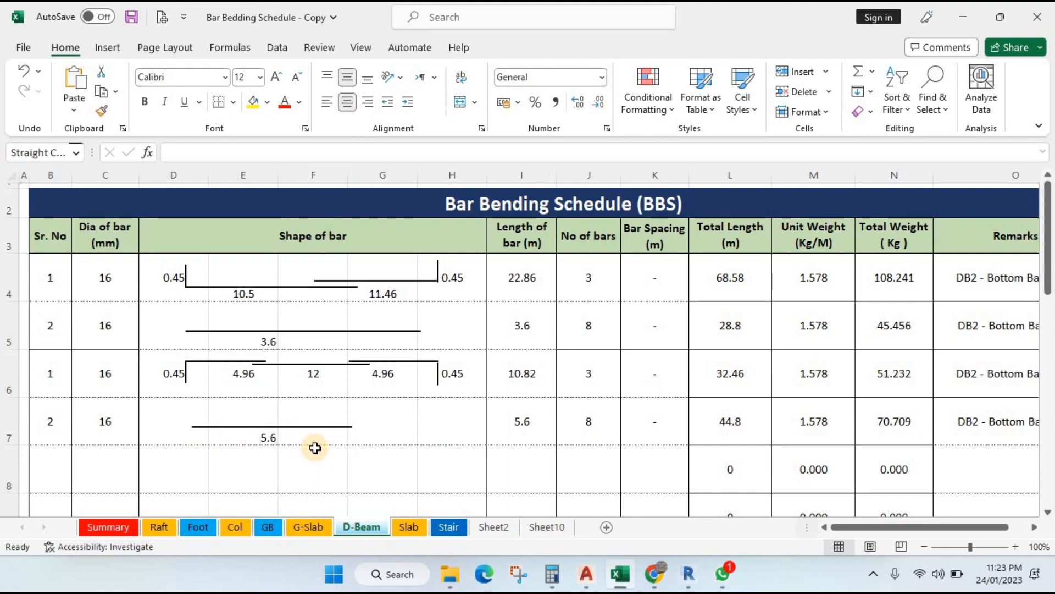
left_click(315, 448)
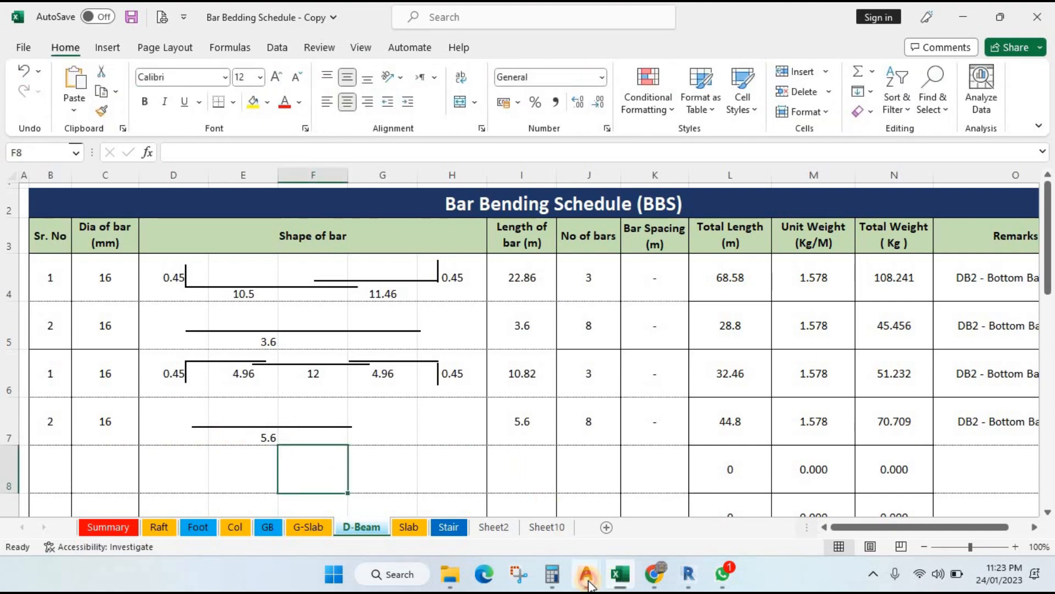
Step: Switch to the STRUC drawing in AutoCAD and examine the DB2 beam spans on the beam plan
left_click(593, 584)
left_click(411, 518)
scroll(489, 352, "down", 6)
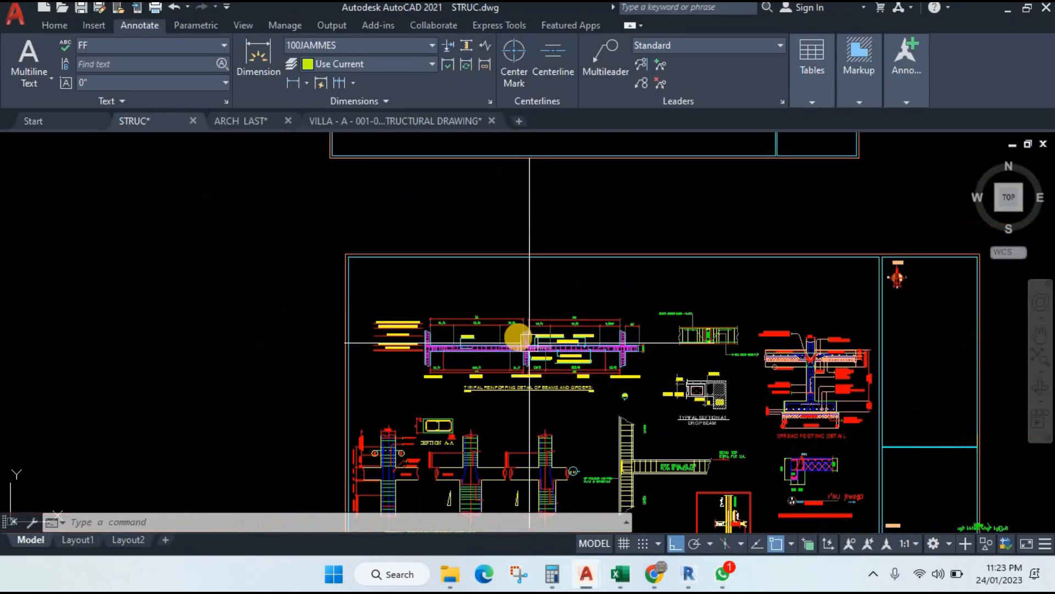
scroll(499, 370, "up", 3)
scroll(514, 260, "up", 5)
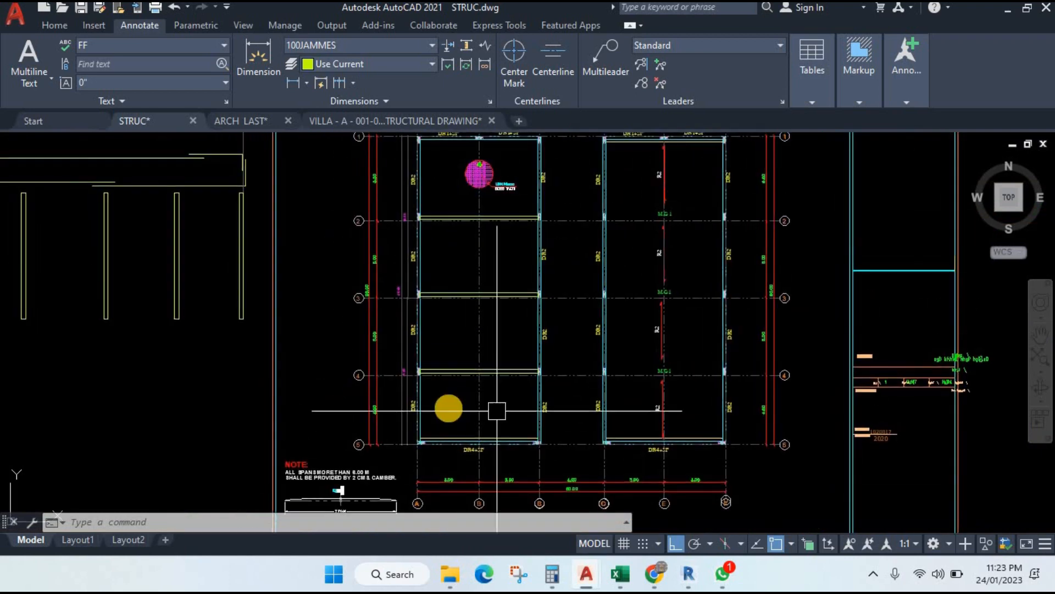
scroll(434, 385, "up", 1)
scroll(433, 385, "down", 3)
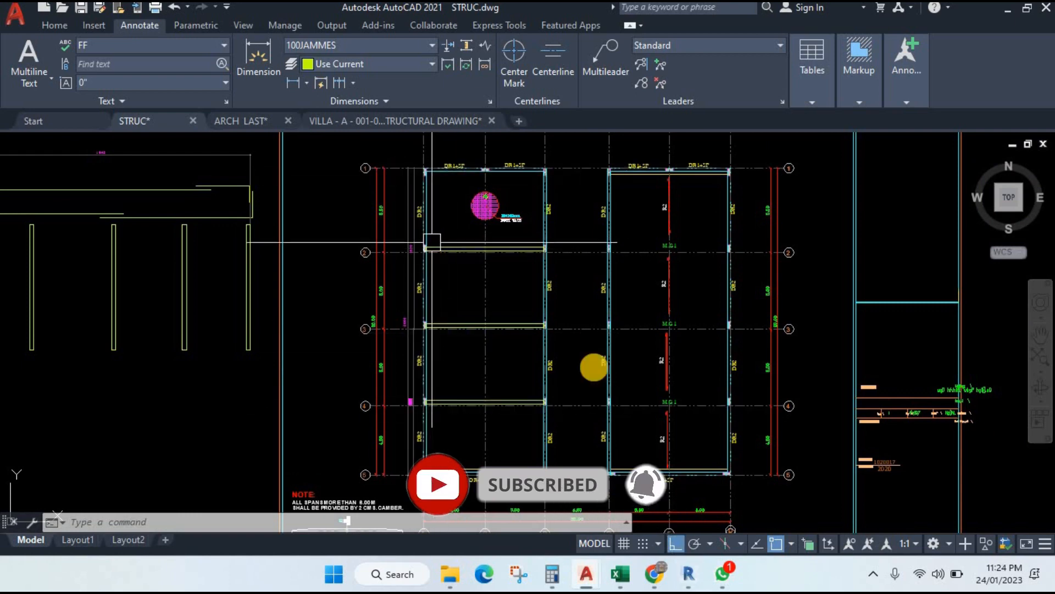
Step: Switch back to Excel and set the number of bars in J7 to =2*3
left_click(629, 582)
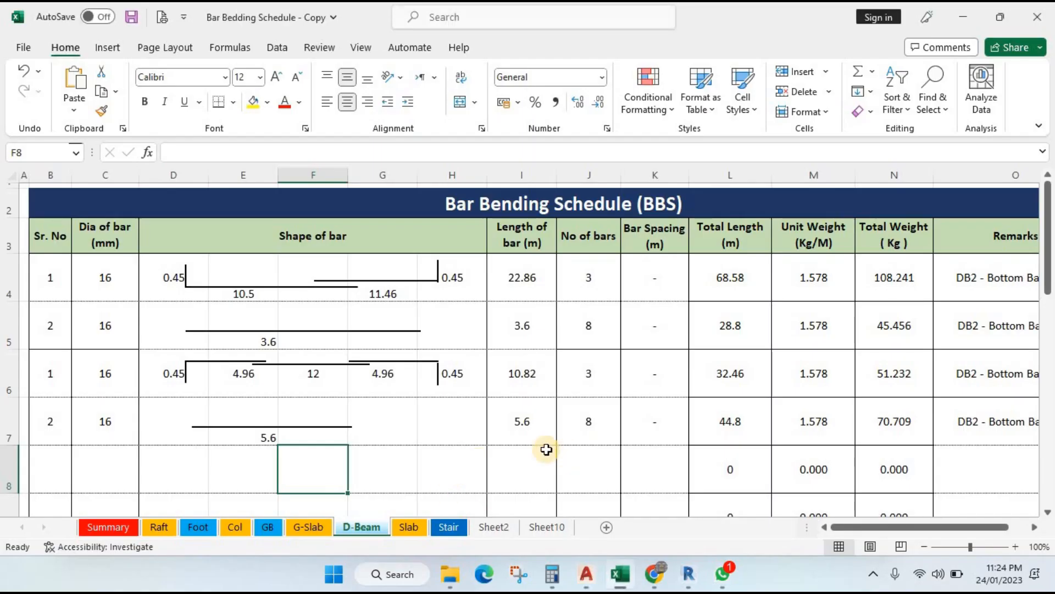
left_click(596, 435)
double_click(600, 436)
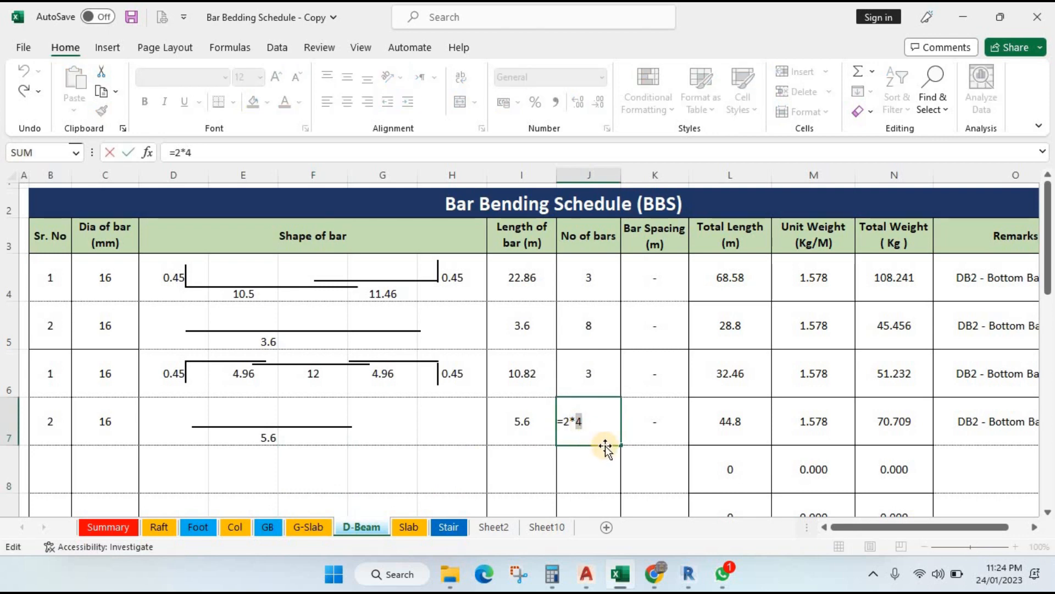
type("3")
key("Return")
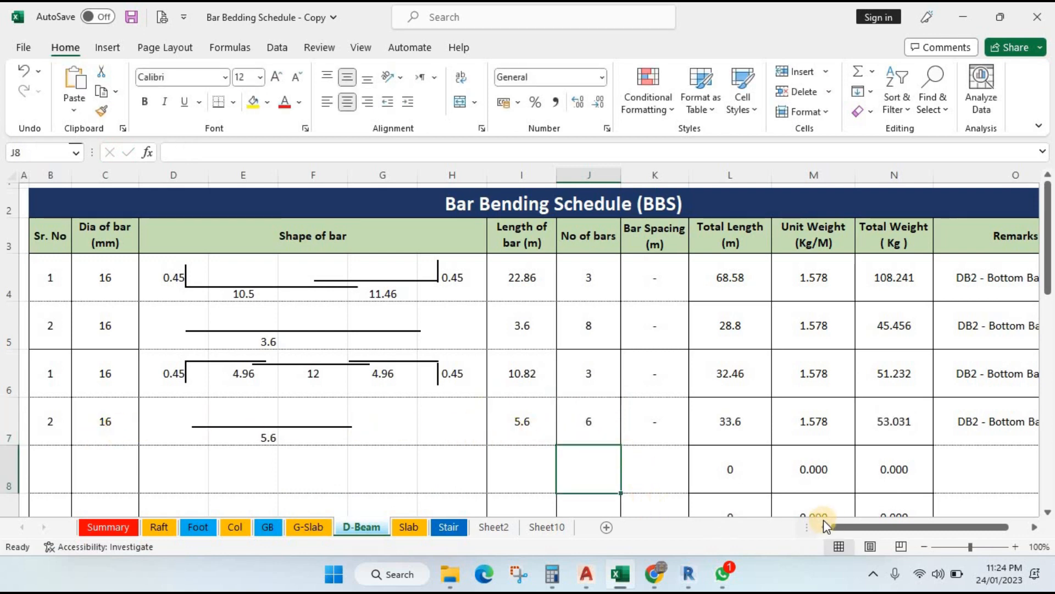
Step: Zoom the sheet to 90% and change the last word of the remark in O6 to "top"
left_click_drag(878, 525, 836, 522)
left_click(922, 545)
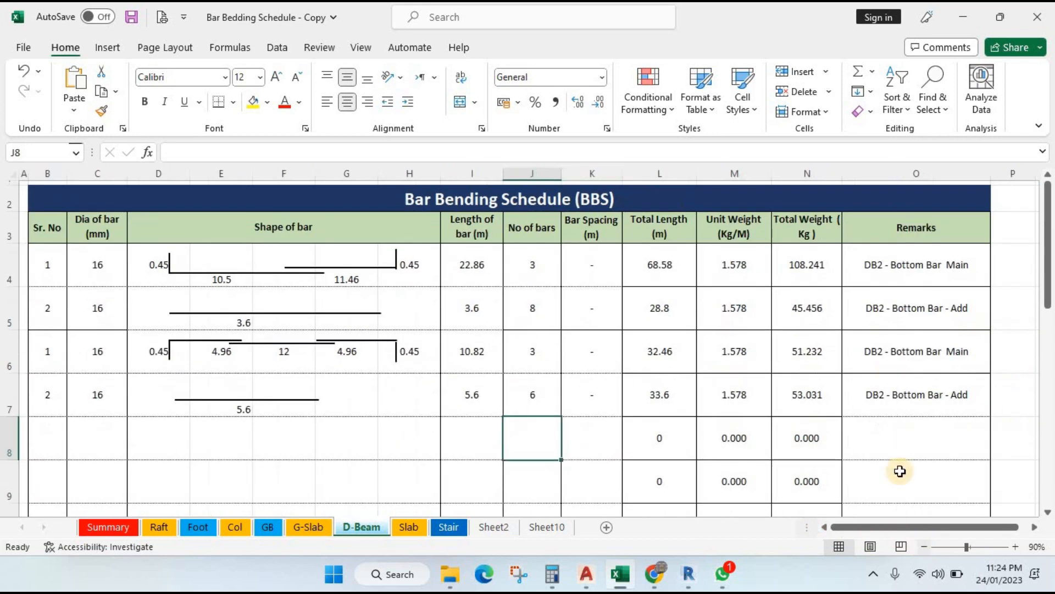
left_click(908, 406)
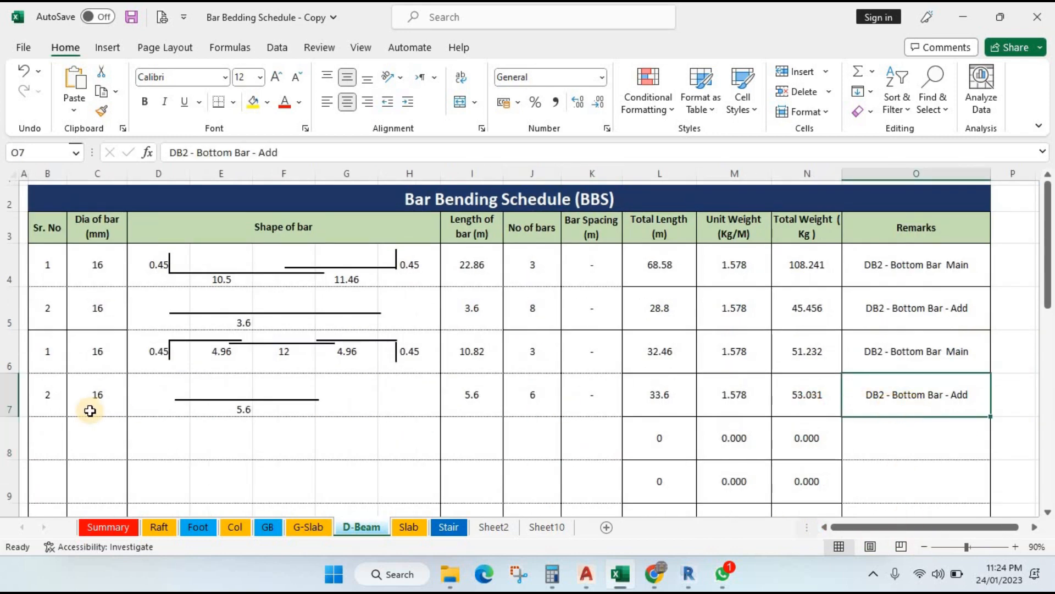
left_click(9, 394)
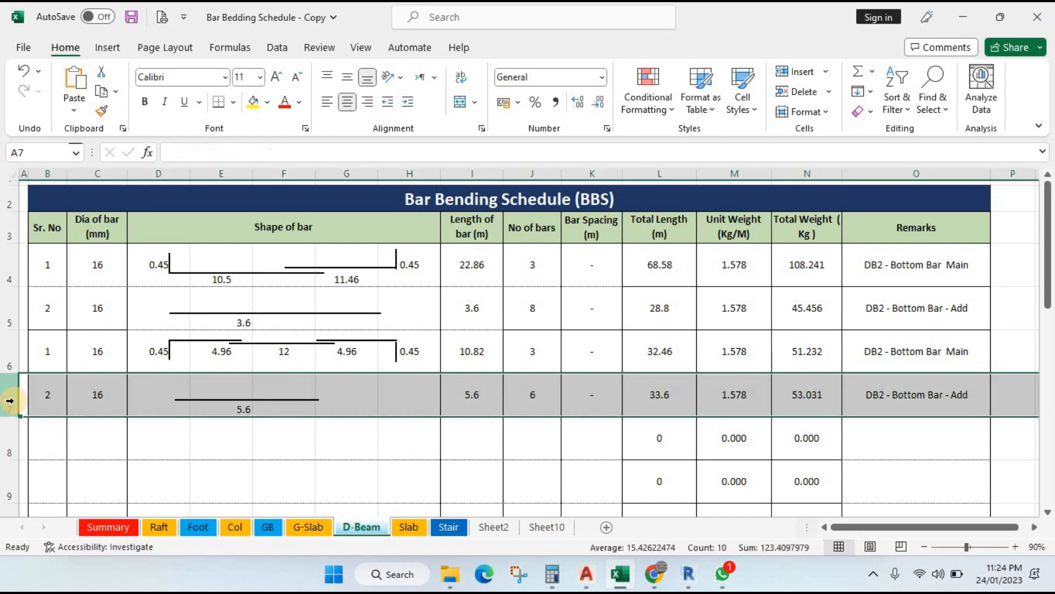
left_click(955, 358)
double_click(948, 351)
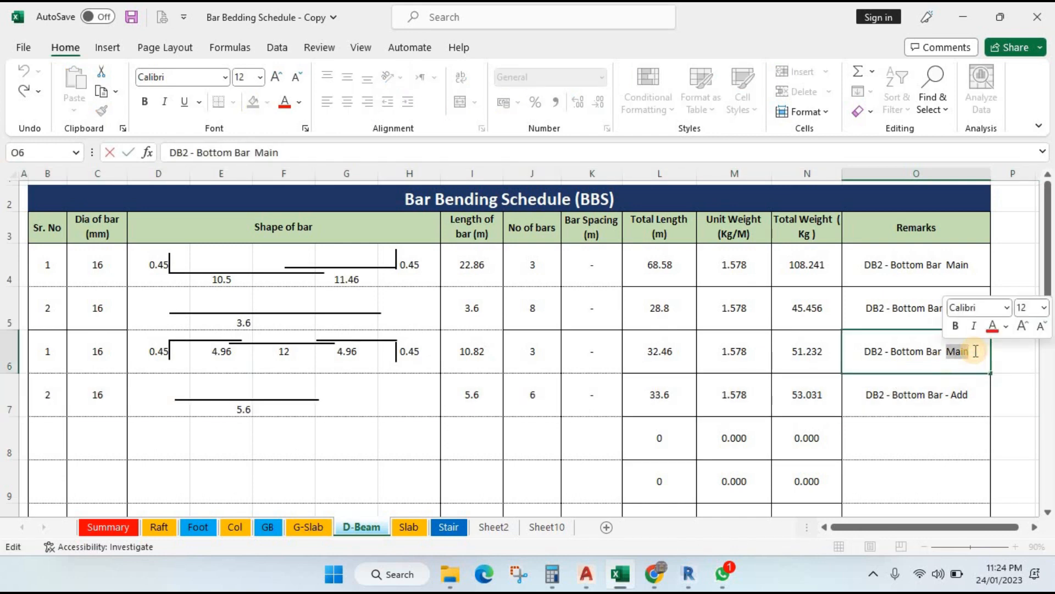
type("top")
key("Return")
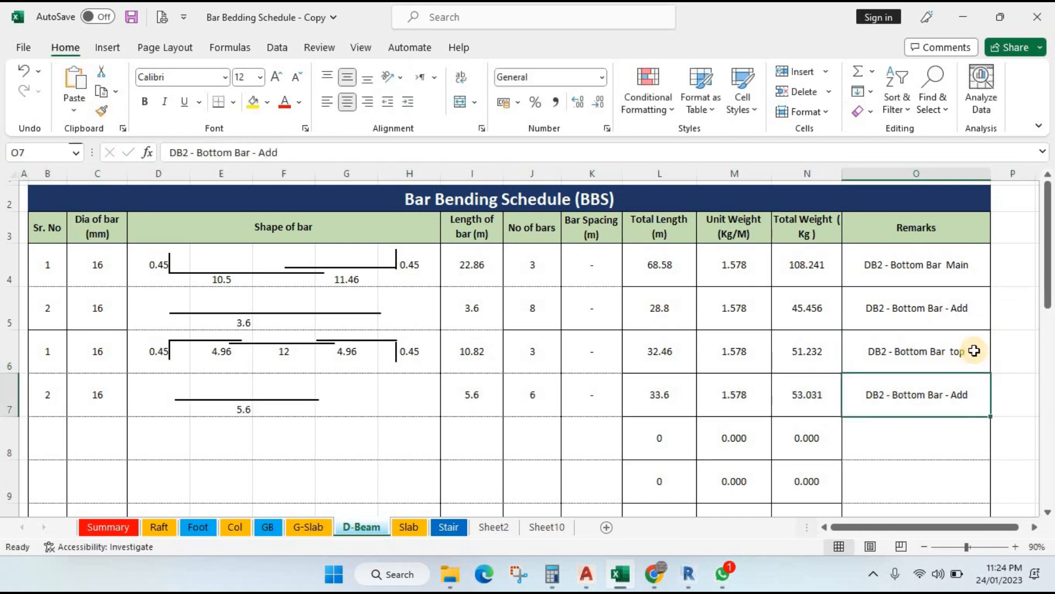
Step: Edit the remark in O7 to read "DB2 - Bottom Bar - top Add"
left_click(966, 306)
left_click(973, 396)
double_click(973, 396)
key("Left")
key("Left")
key("Left")
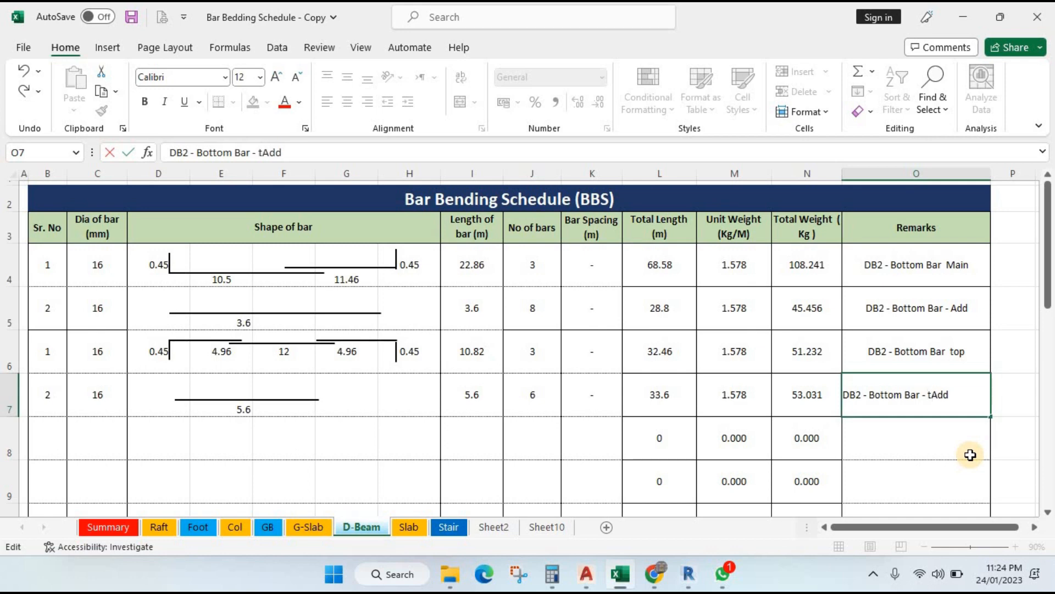
type("top")
left_click(970, 454)
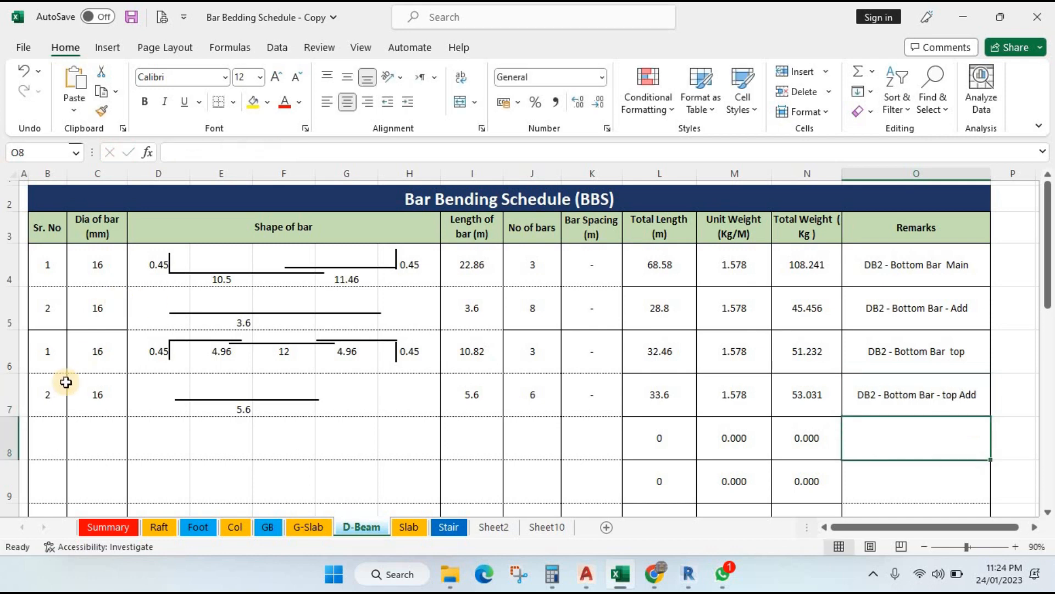
Step: Copy the whole of row 7 into row 8, including its bar shape line
left_click(9, 403)
key("ctrl+c")
left_click(4, 438)
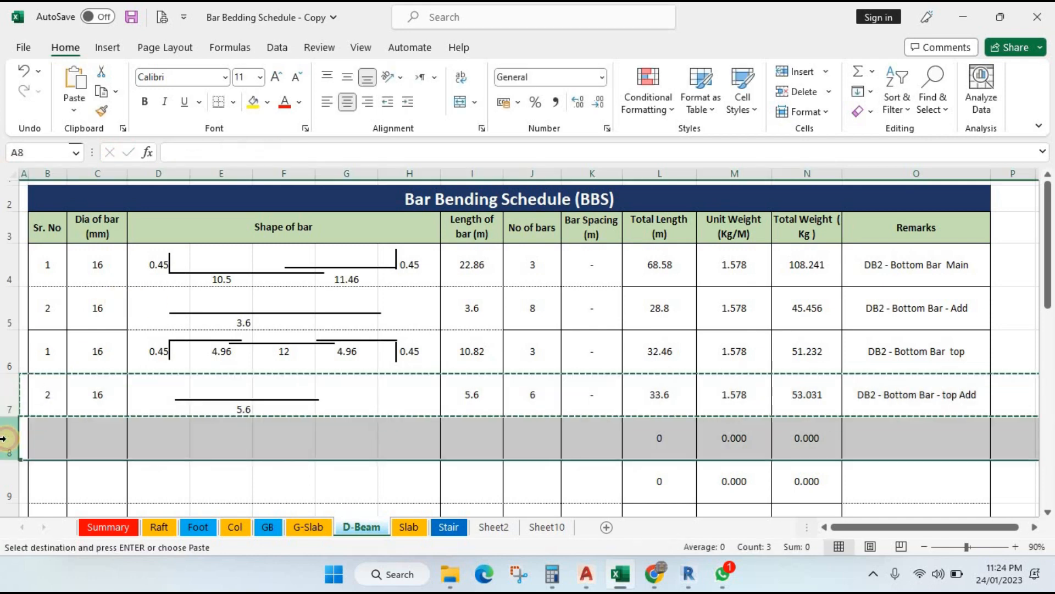
key("ctrl+v")
key("Escape")
Step: Set the serial number in B8 to 3
left_click(47, 266)
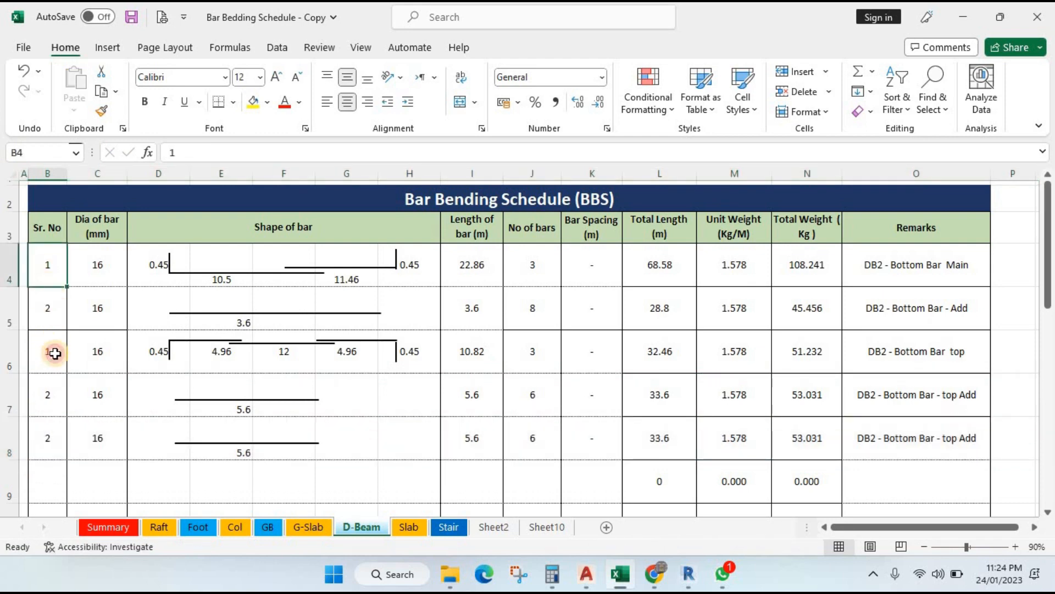
key("Down")
key("Down")
left_click(59, 401)
left_click(55, 437)
type("3")
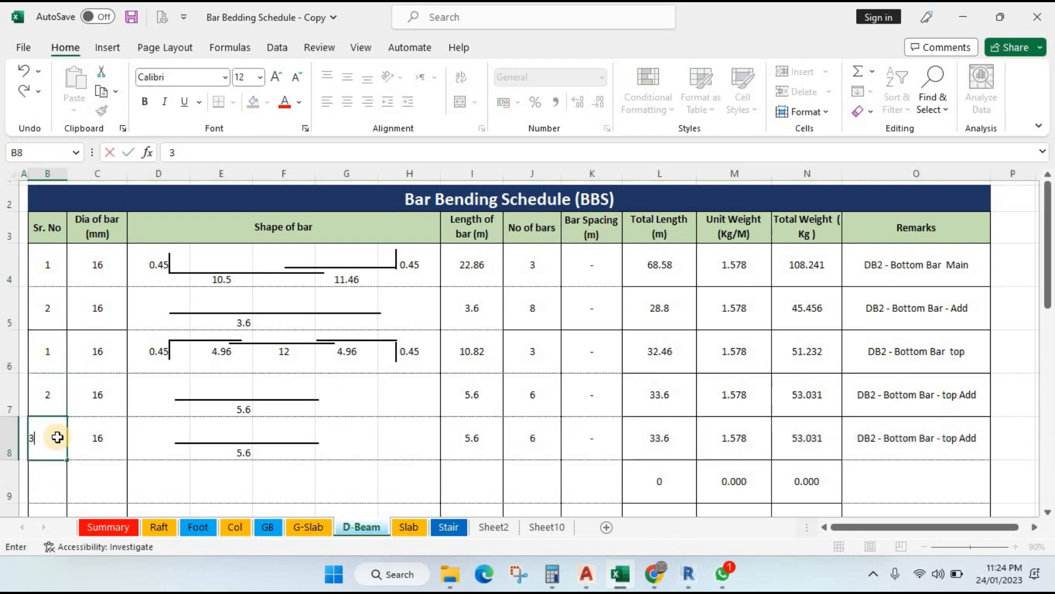
key("Return")
Step: Copy the vertical hook line from row 4 to the left end of row 8's bar and increase row 8's height
left_click(214, 443)
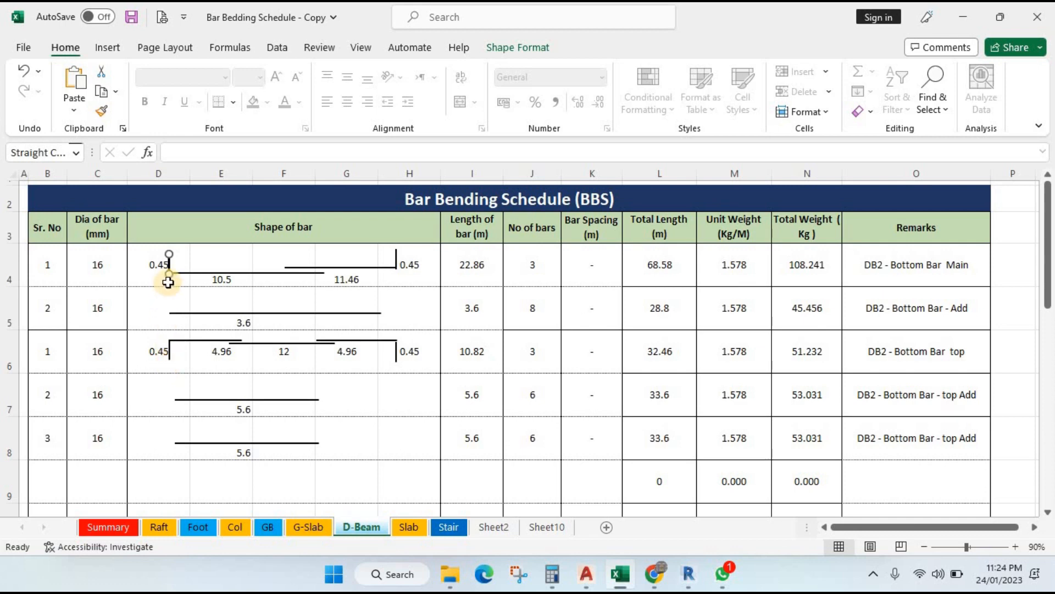
left_click_drag(170, 266, 181, 444)
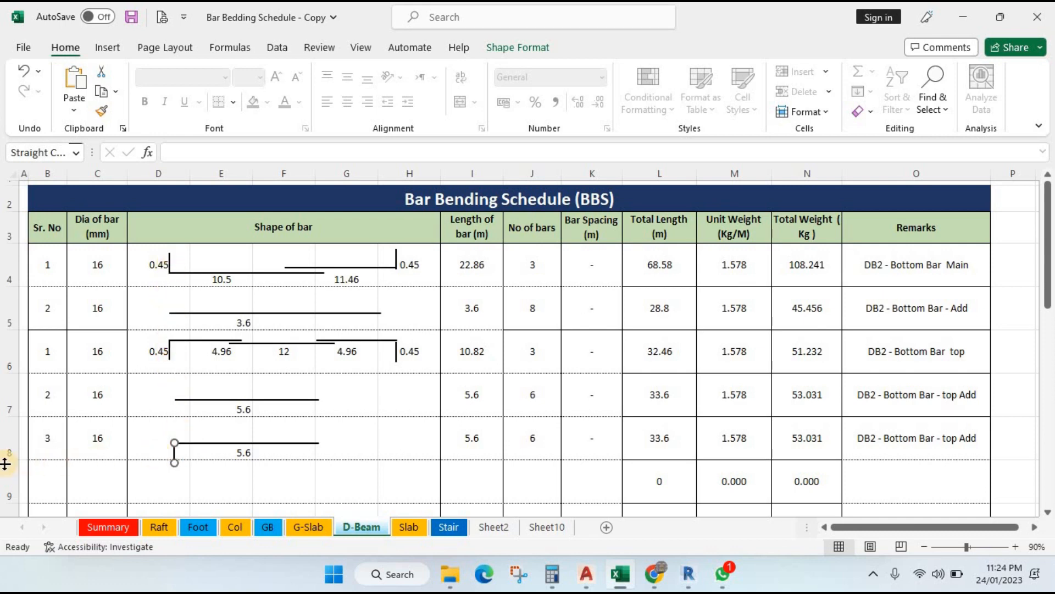
left_click_drag(5, 465, 12, 479)
Step: Shorten the hook line at the left end of row 8's bar to a height of 0.8 cm
left_click(169, 477)
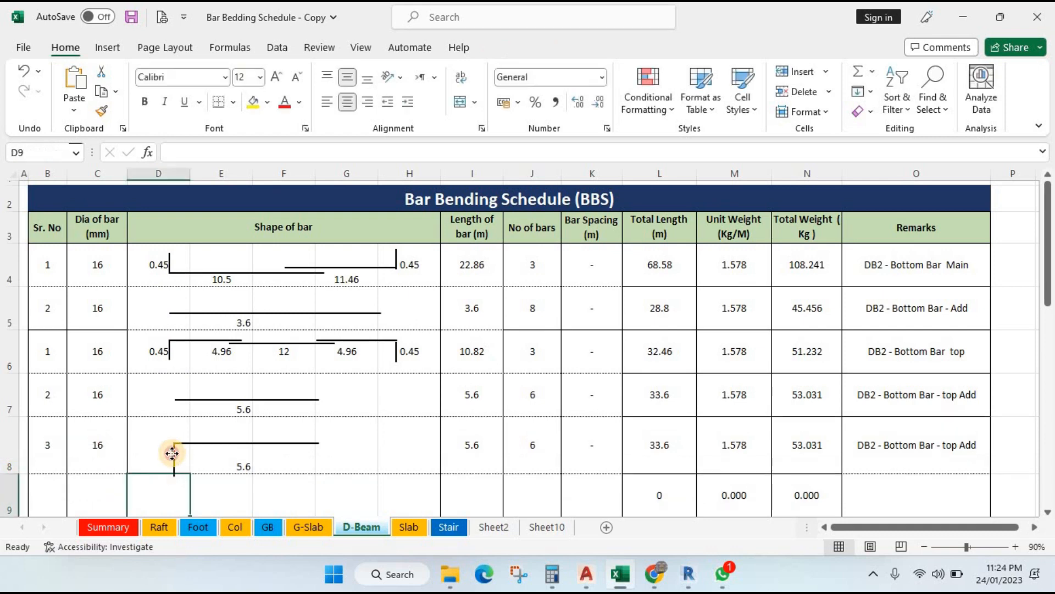
left_click(173, 454)
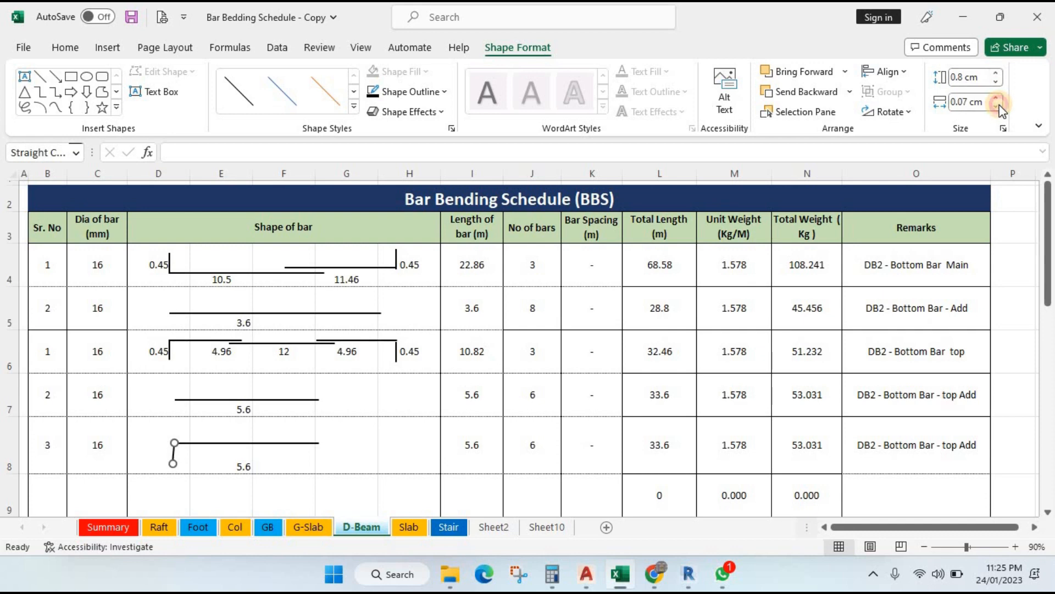
left_click(360, 454)
Step: Centre the 5.6 bar length in E8 horizontally and vertically within its cell
left_click(203, 459)
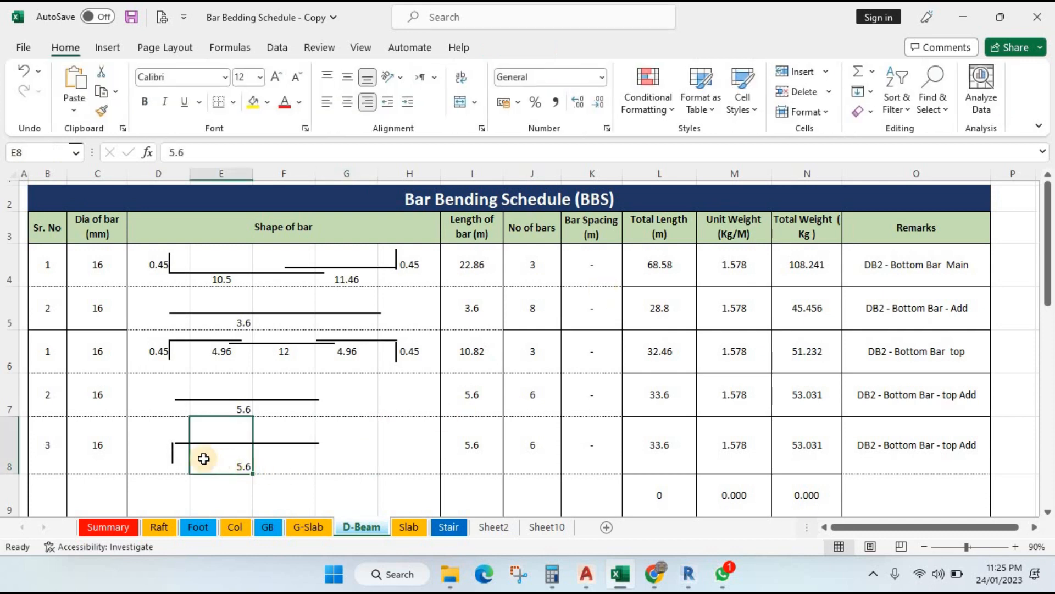
left_click(347, 102)
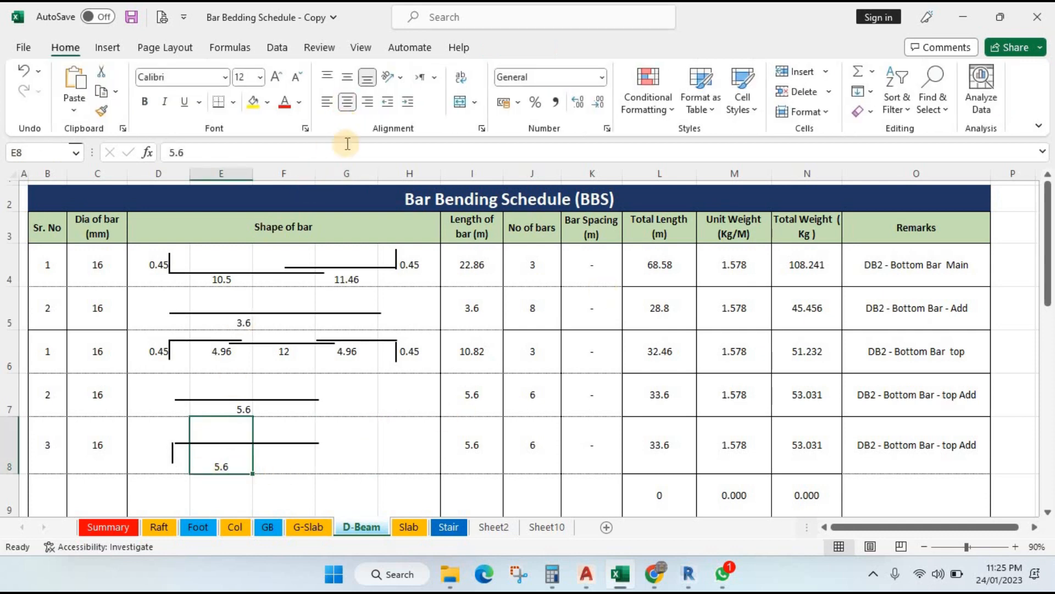
left_click(353, 84)
Step: Move row 8's horizontal bar line up so its left end meets the top of the hook line
left_click(202, 441)
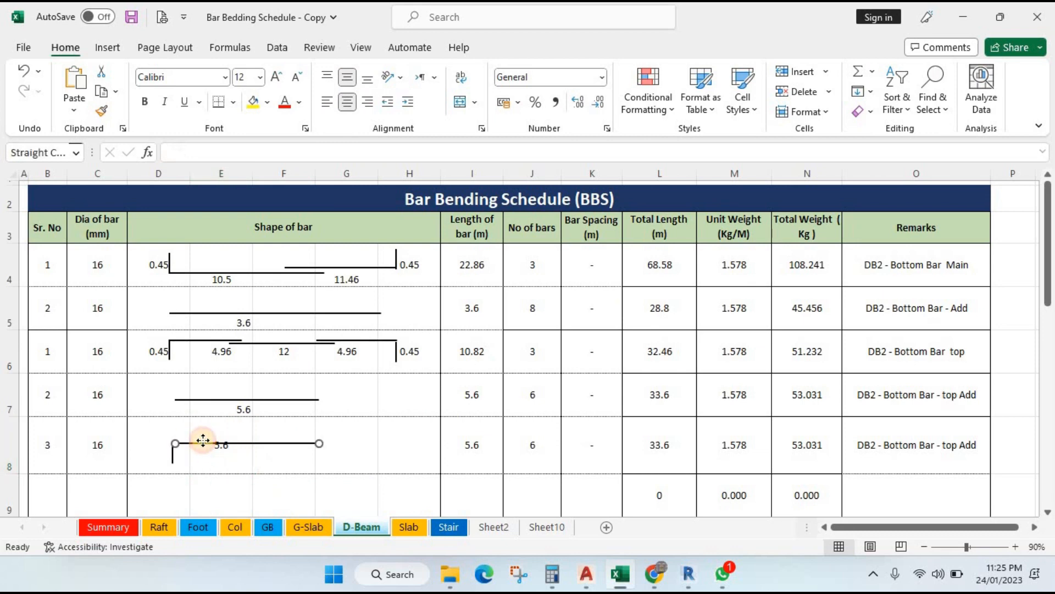
left_click_drag(203, 441, 201, 435)
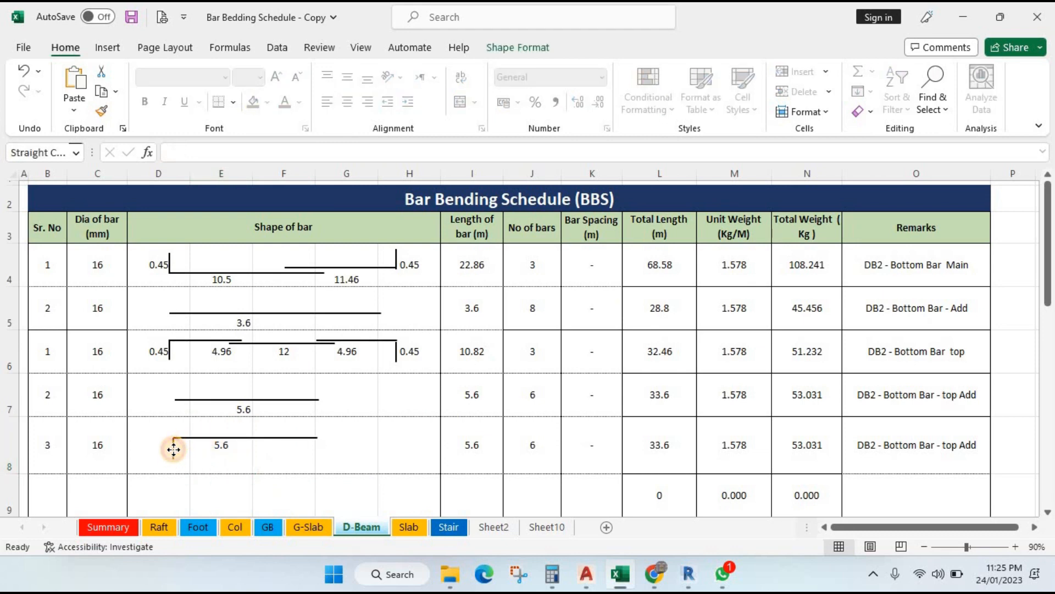
left_click(220, 462)
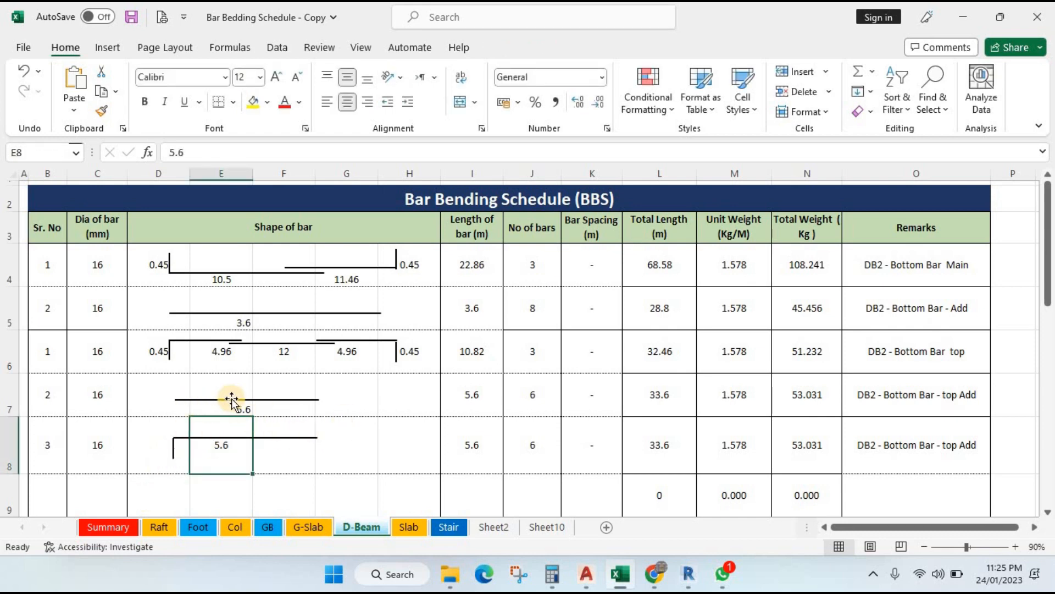
left_click(262, 401)
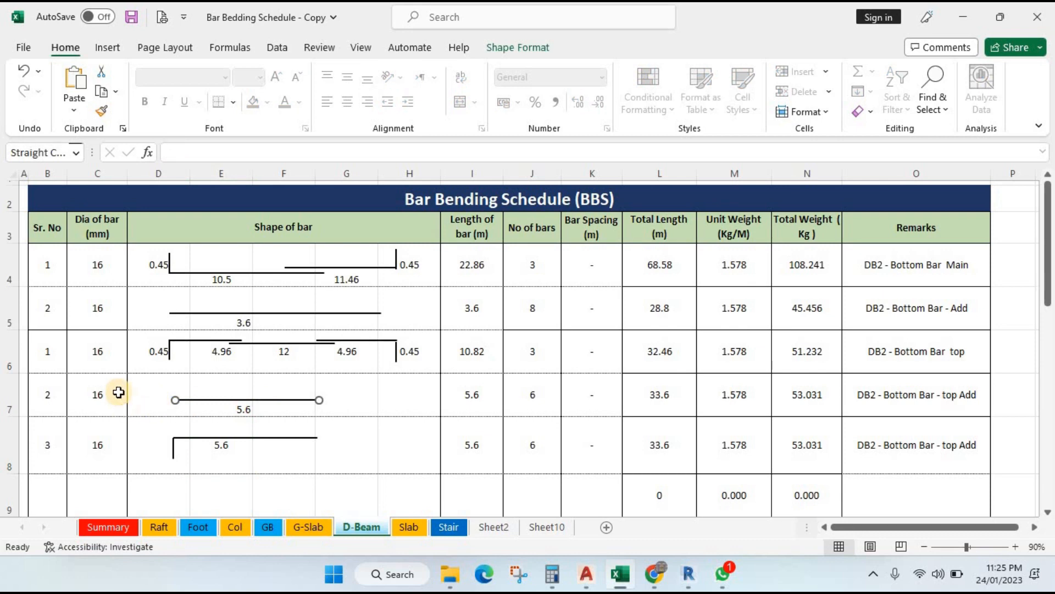
key("Escape")
left_click(174, 450)
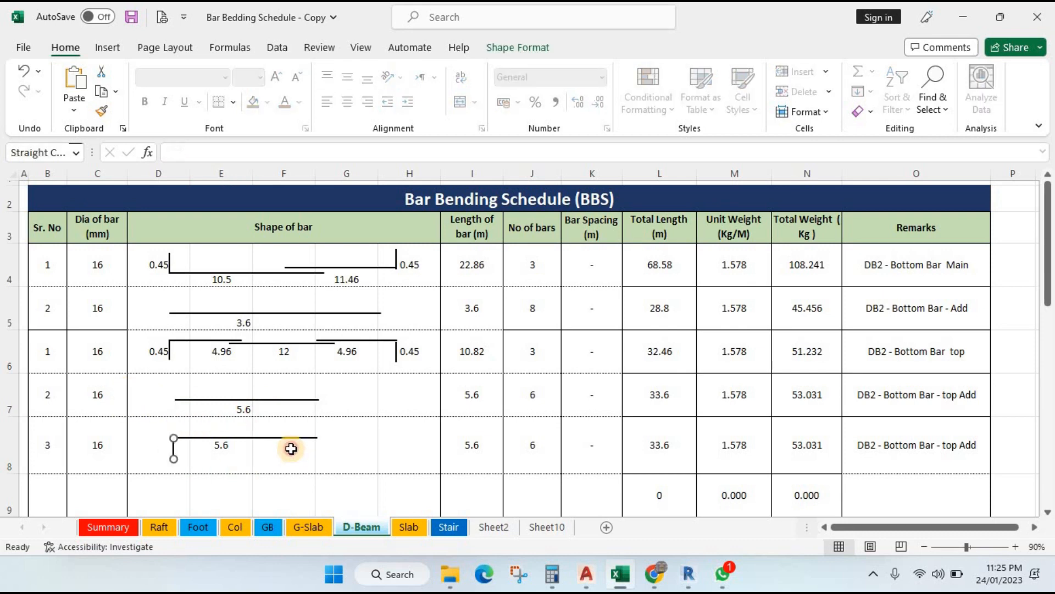
left_click(290, 445)
Step: Switch to AutoCAD and examine the typical reinforcing detail of beams and girders around the end support's L1/4 top bar
left_click(589, 582)
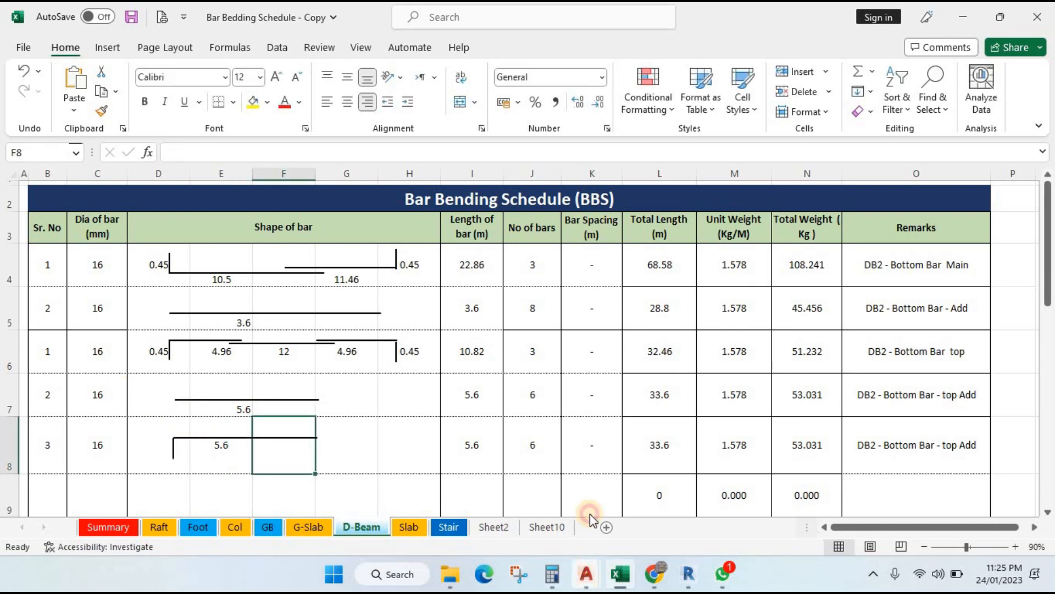
left_click(471, 503)
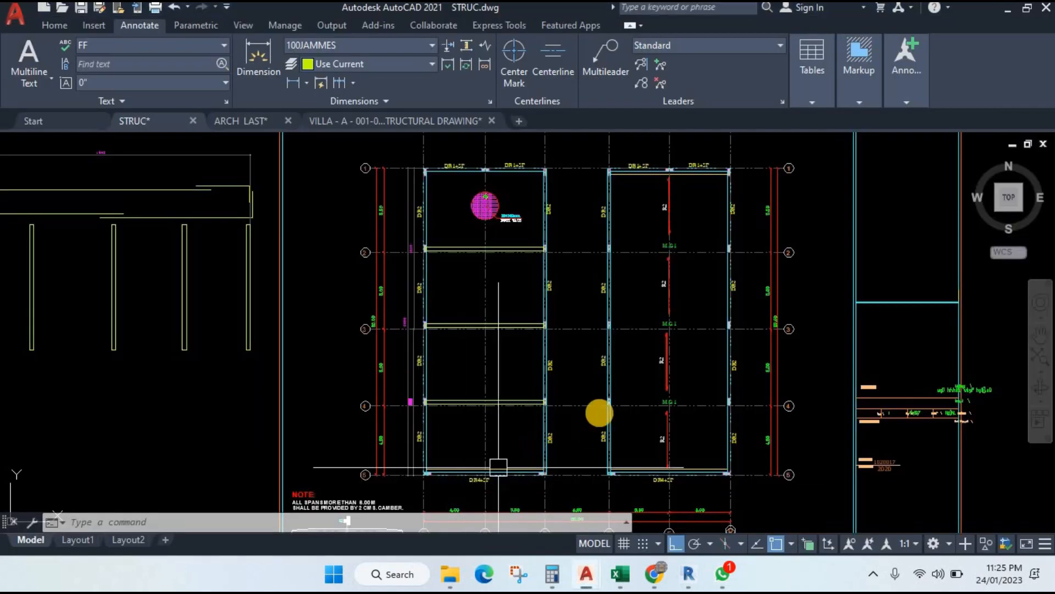
scroll(549, 380, "down", 3)
scroll(485, 325, "up", 3)
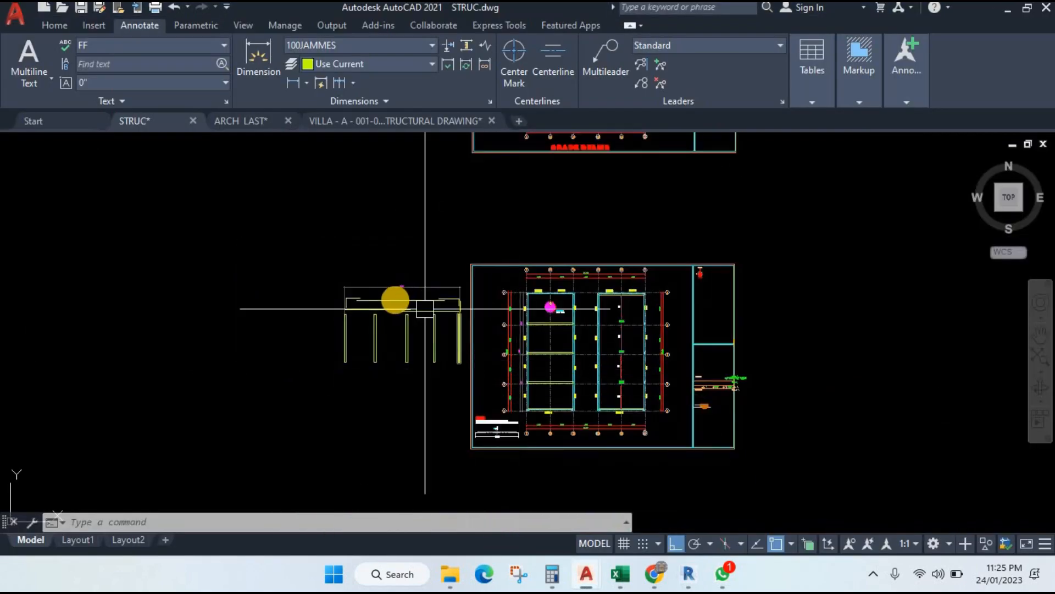
scroll(295, 313, "up", 6)
scroll(385, 325, "down", 10)
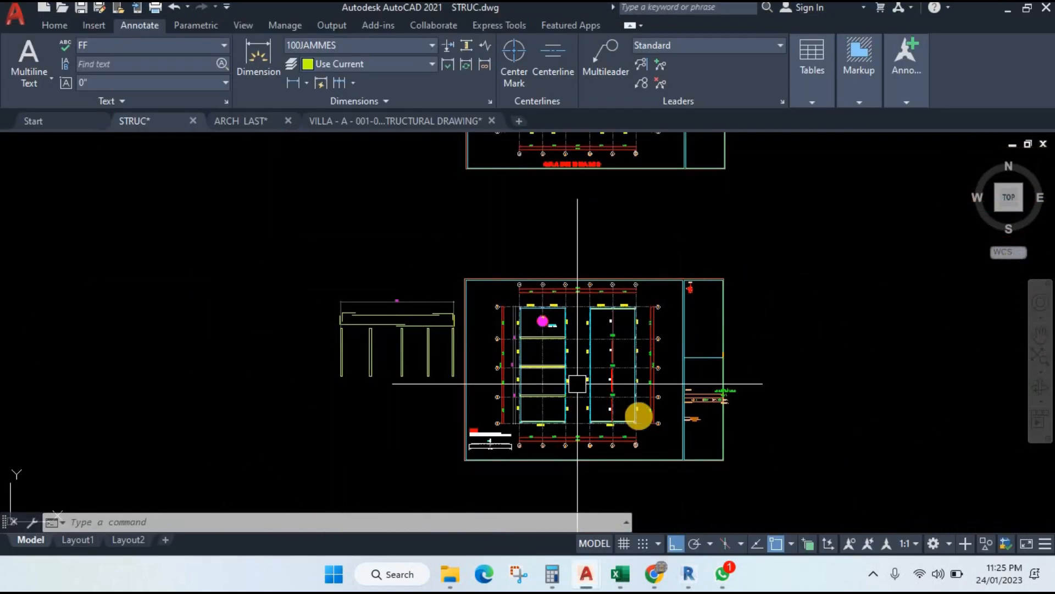
scroll(543, 237, "up", 5)
scroll(555, 226, "up", 4)
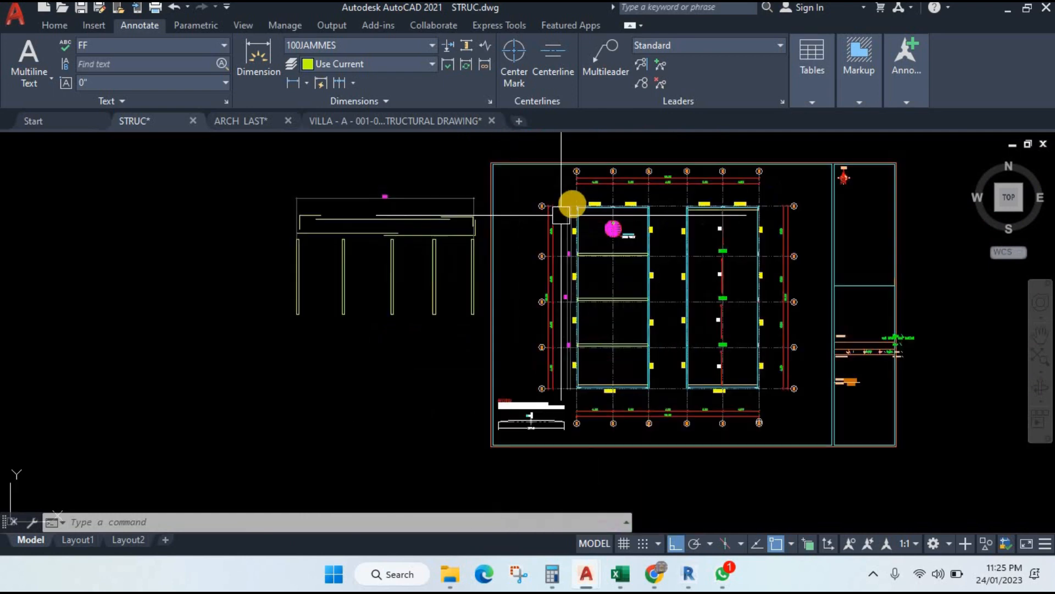
scroll(582, 384, "down", 6)
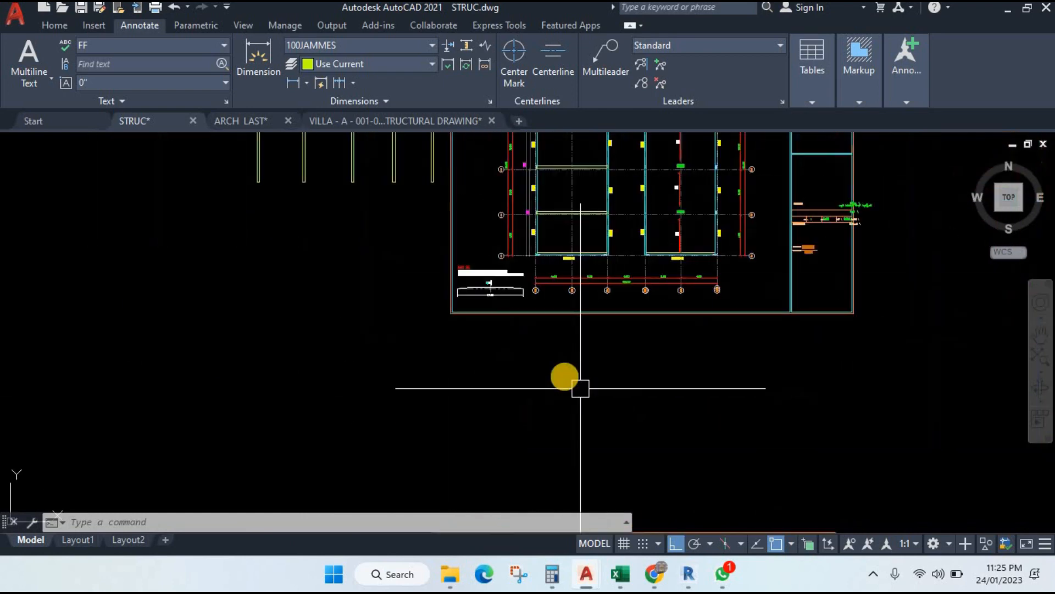
scroll(556, 336, "up", 4)
scroll(488, 427, "down", 3)
scroll(530, 271, "up", 7)
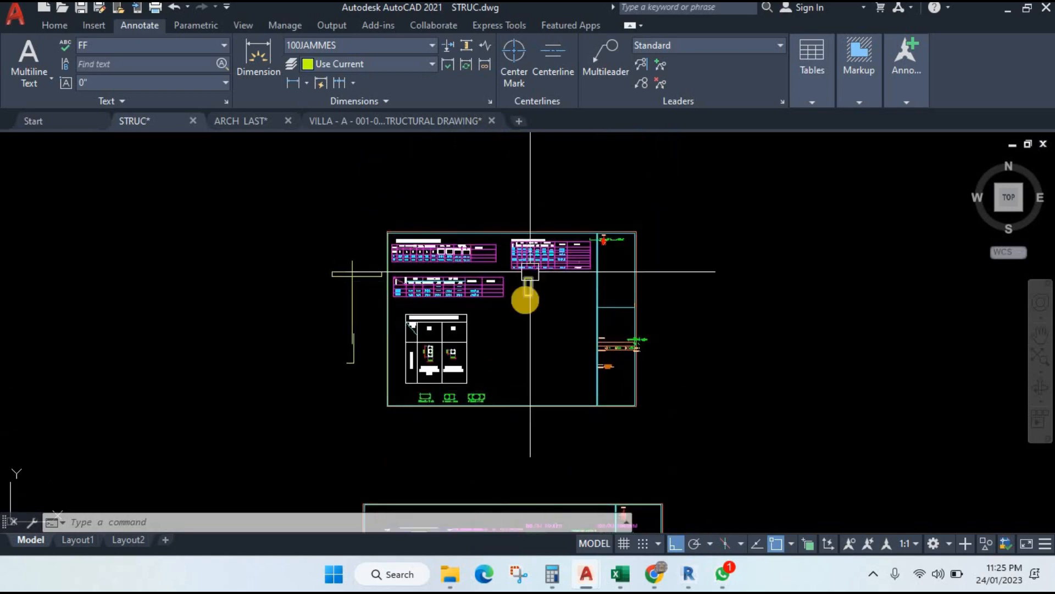
left_click_drag(497, 427, 530, 220)
left_click_drag(556, 427, 542, 229)
left_click_drag(495, 494, 560, 250)
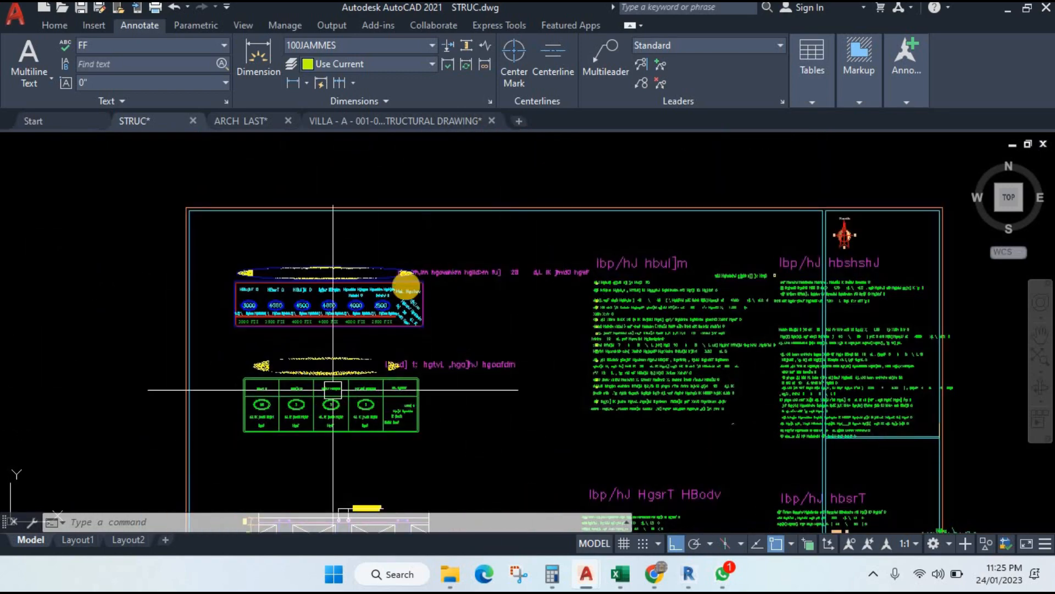
left_click_drag(340, 389, 441, 231)
left_click_drag(519, 434, 526, 216)
scroll(516, 353, "down", 1)
left_click_drag(496, 480, 484, 307)
scroll(483, 382, "up", 10)
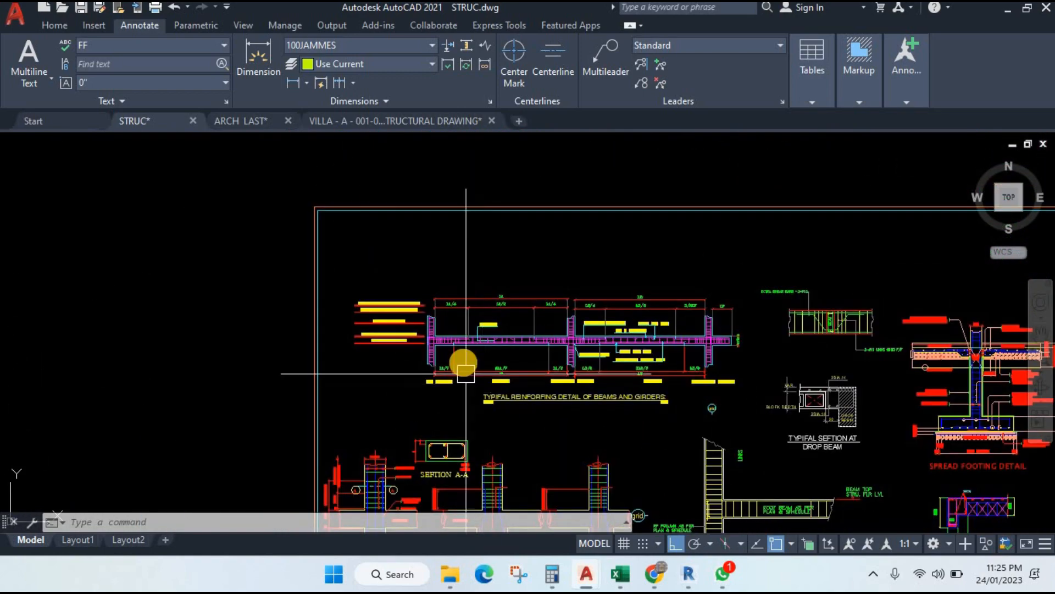
left_click_drag(562, 324, 450, 396)
scroll(371, 298, "down", 2)
left_click_drag(363, 293, 387, 341)
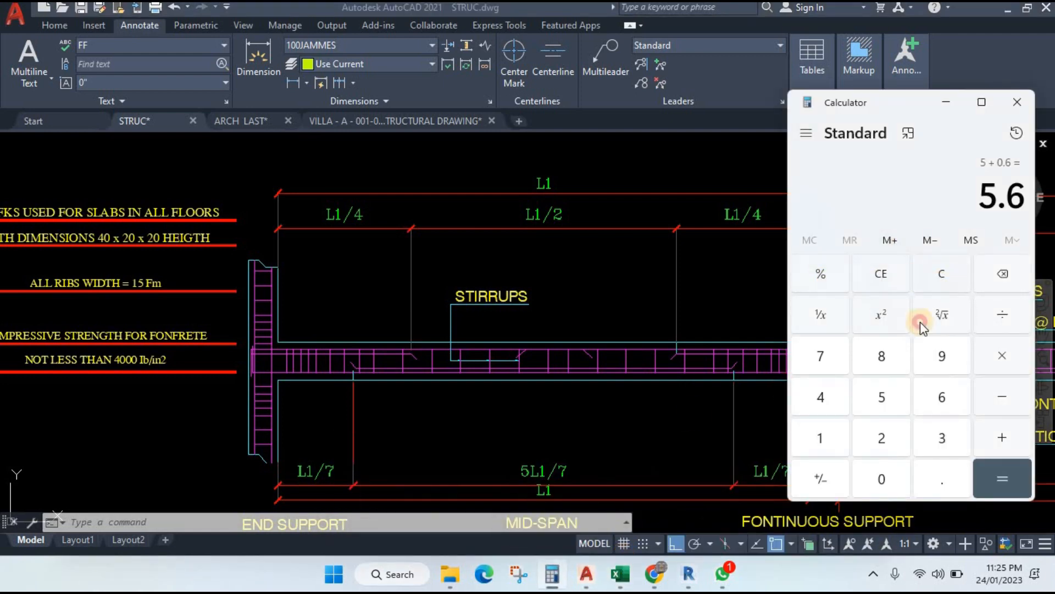
left_click(939, 280)
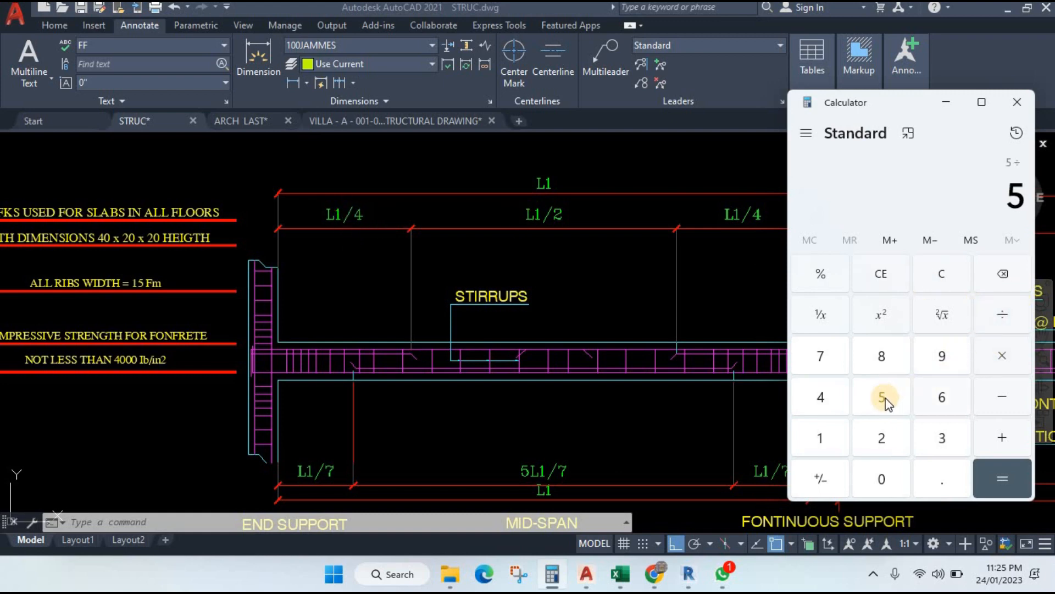
left_click(999, 479)
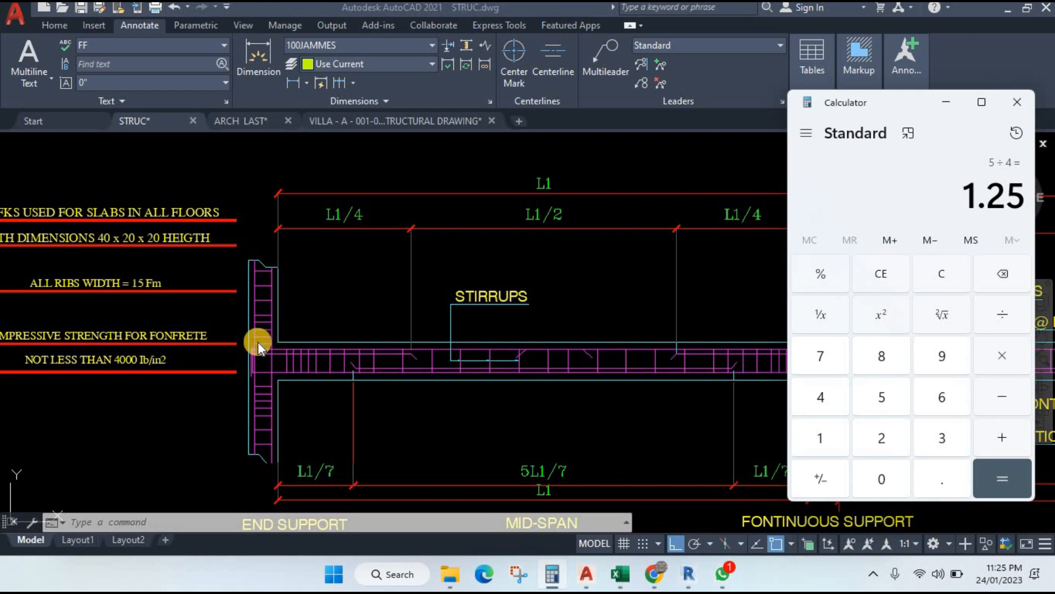
left_click(1002, 434)
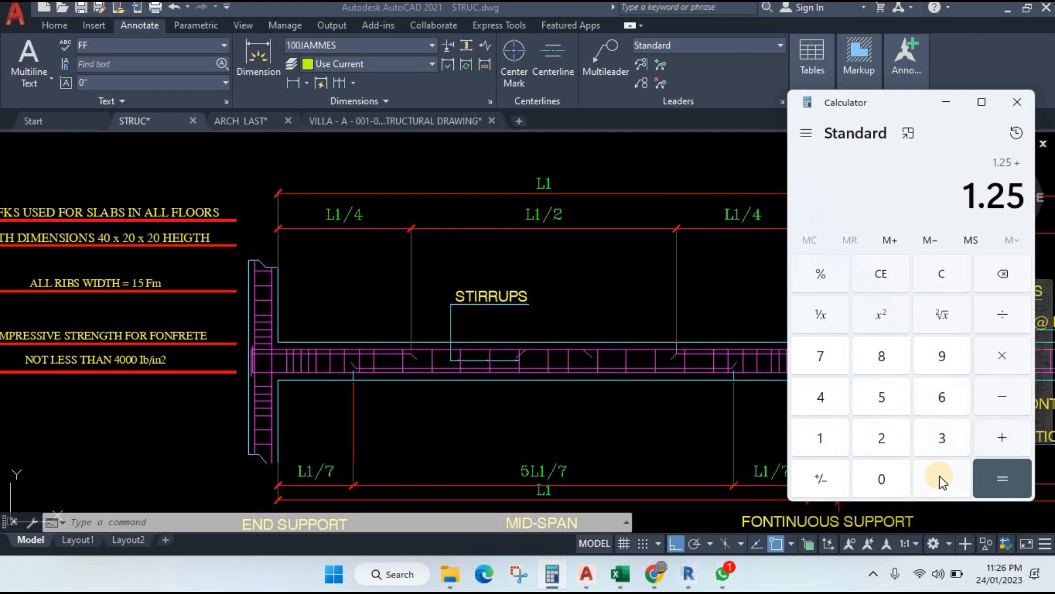
left_click(941, 410)
left_click(1007, 477)
left_click(1002, 405)
left_click(877, 397)
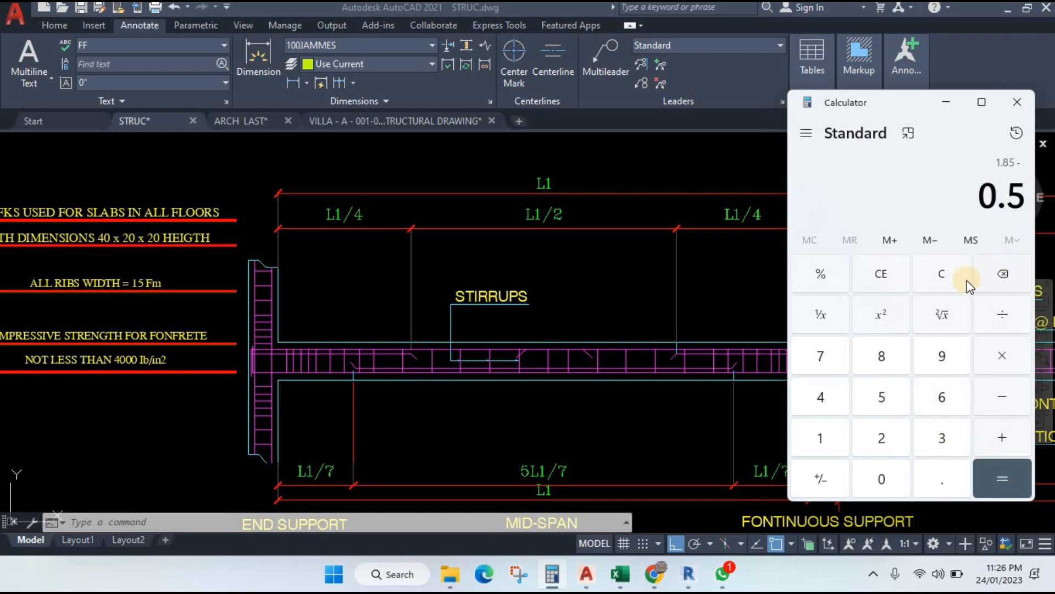
left_click(924, 480)
left_click(884, 478)
left_click(884, 397)
left_click(980, 473)
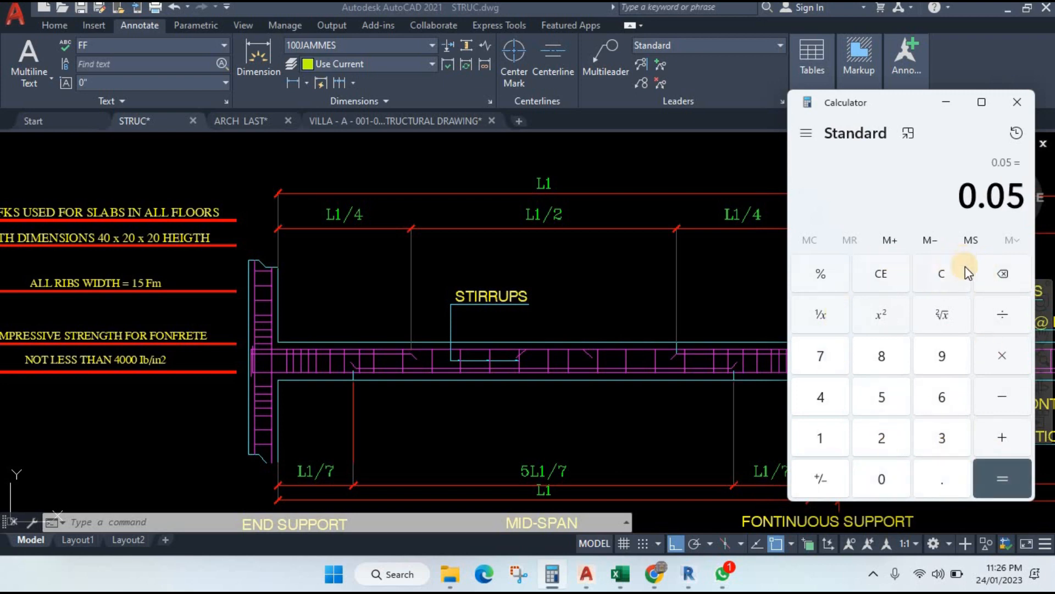
Step: Calculate the hooked top bar's length as 5 ÷ 4 + 0.05 in the calculator
left_click(951, 273)
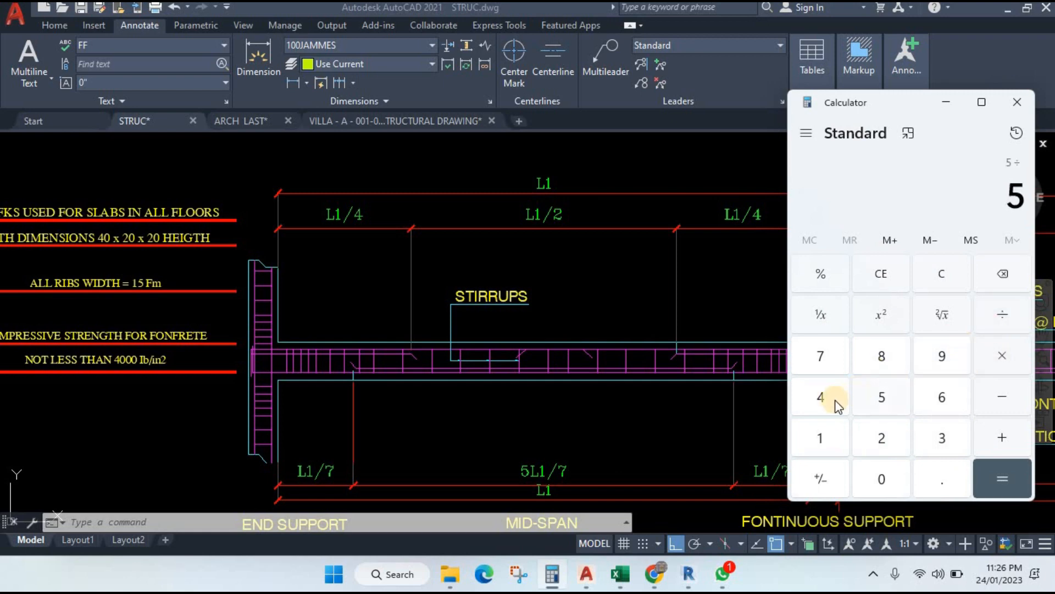
left_click(997, 457)
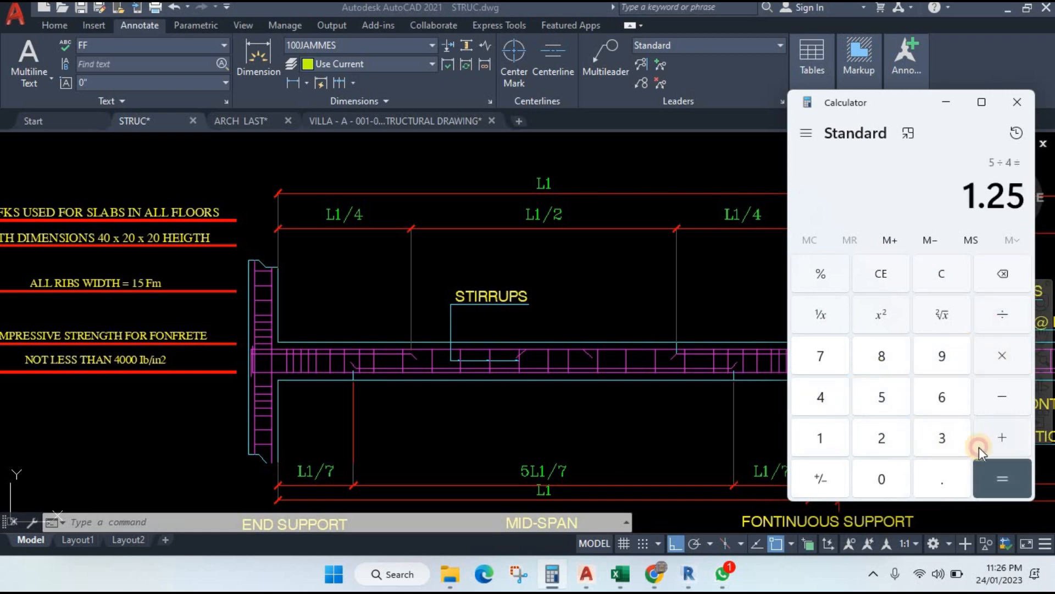
left_click(937, 480)
left_click(887, 467)
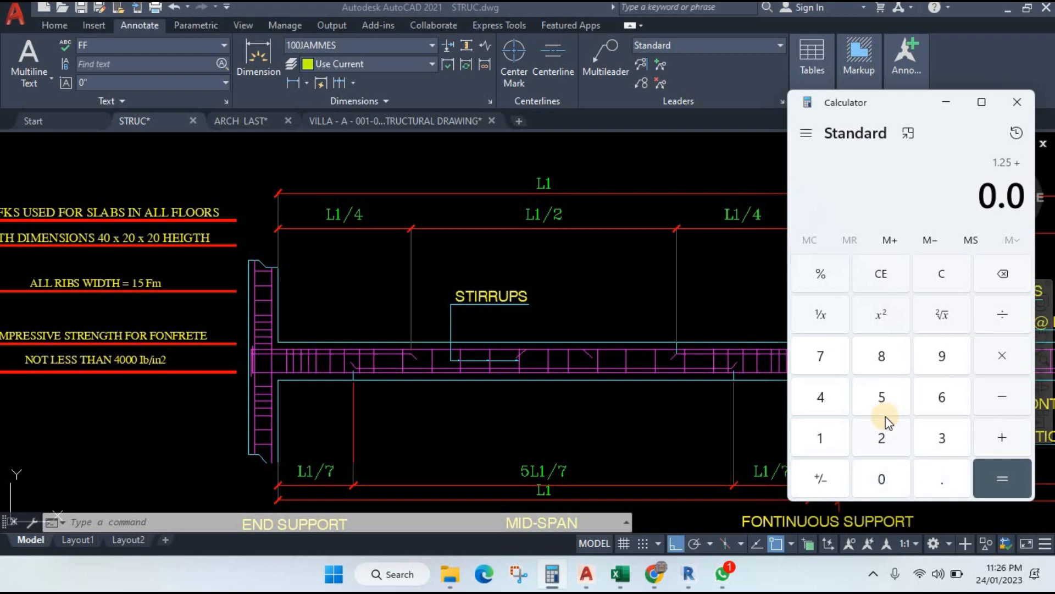
left_click(882, 404)
left_click(989, 471)
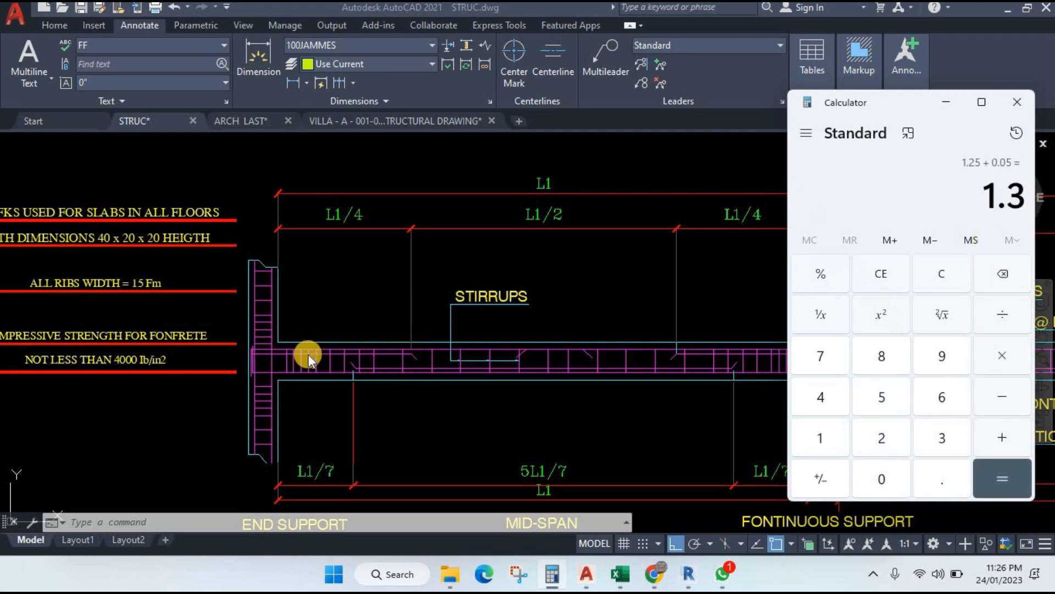
Step: Switch to Excel and set the bar length in E8 to 1.3
left_click(620, 574)
left_click(225, 457)
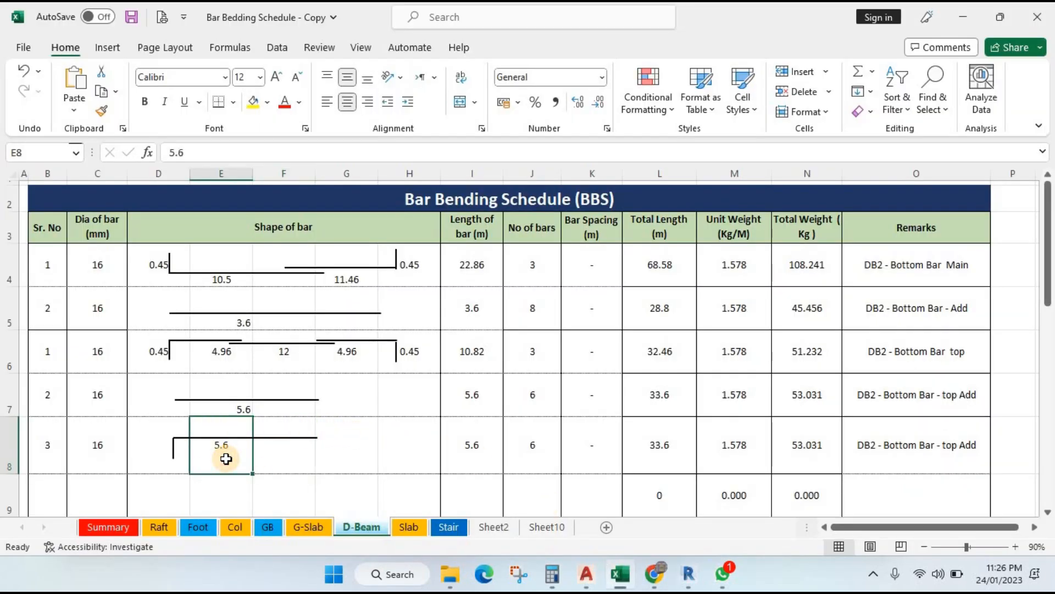
type("1.3")
key("Return")
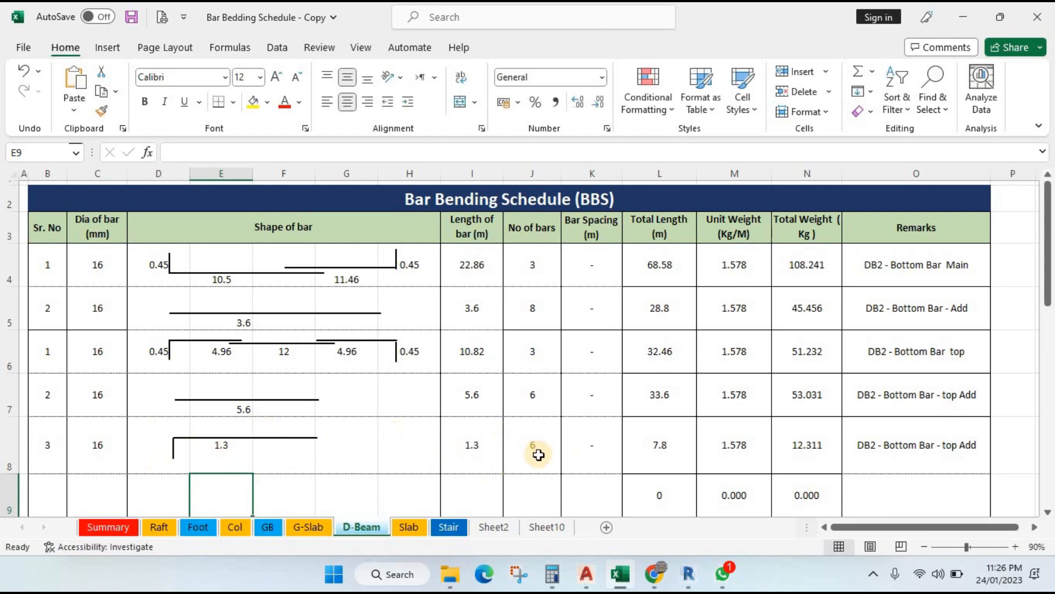
Step: Change the number of bars in J8 to the formula =2*2
left_click(525, 447)
double_click(525, 447)
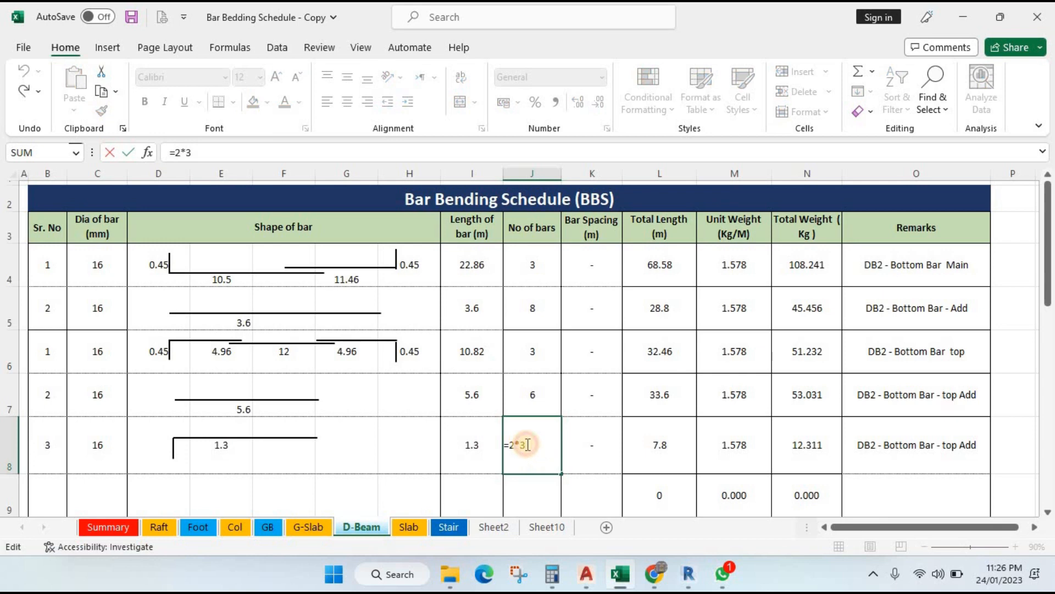
key("Return")
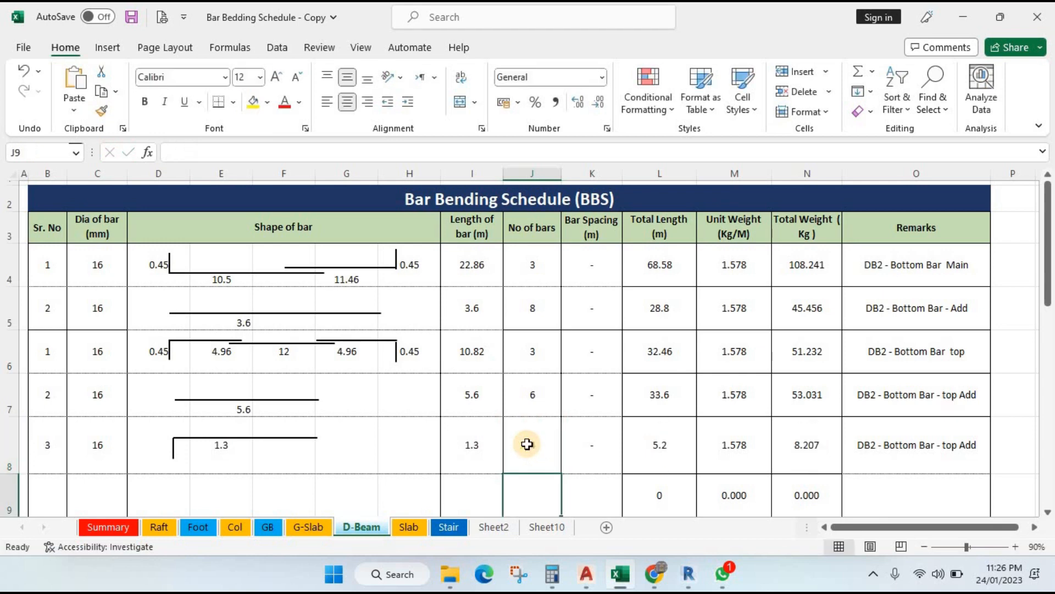
left_click(528, 444)
double_click(528, 448)
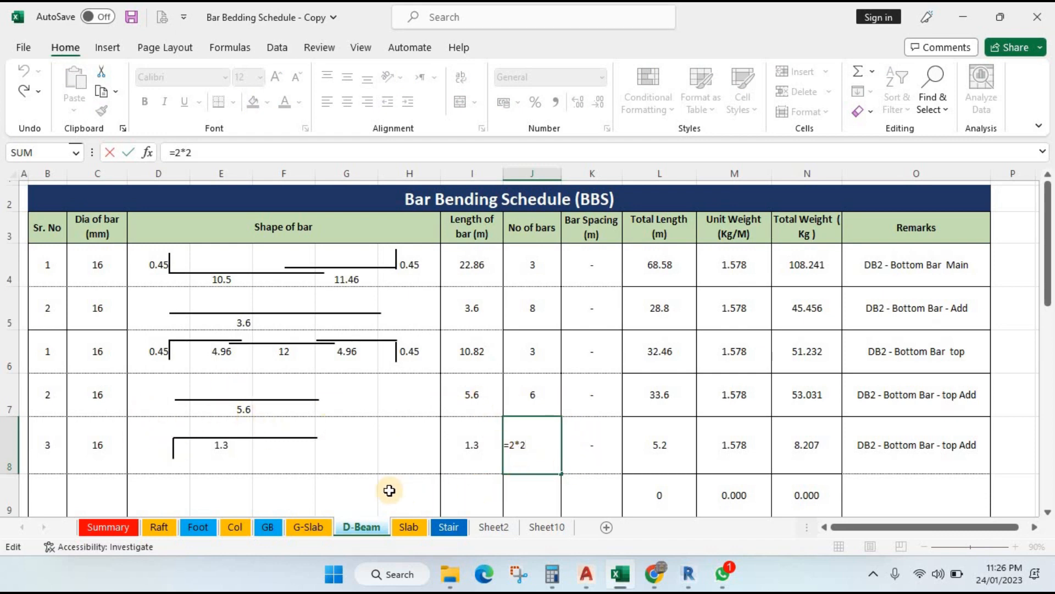
left_click(408, 431)
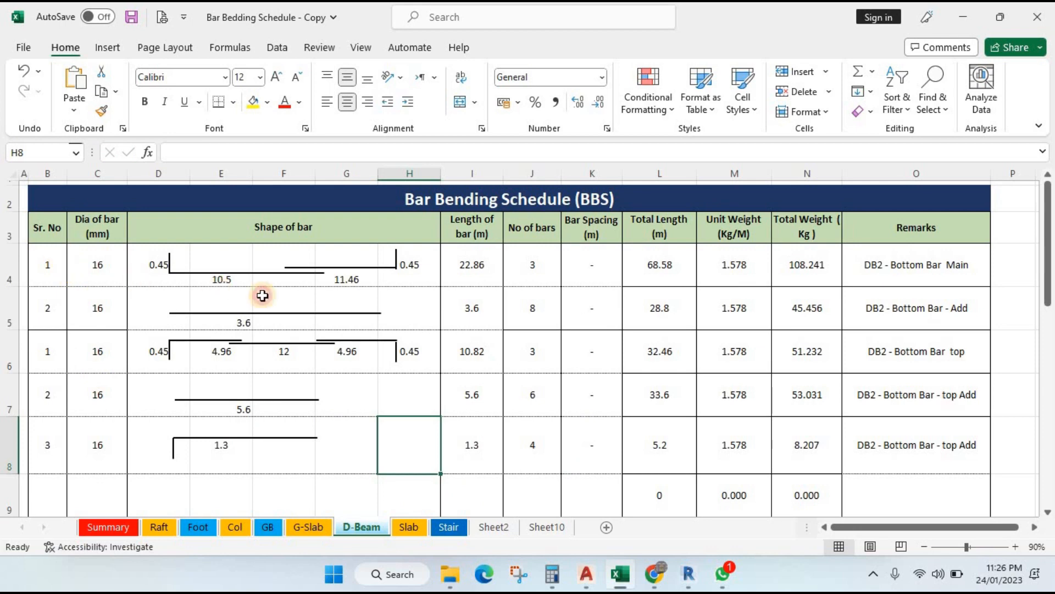
left_click_drag(47, 264, 919, 313)
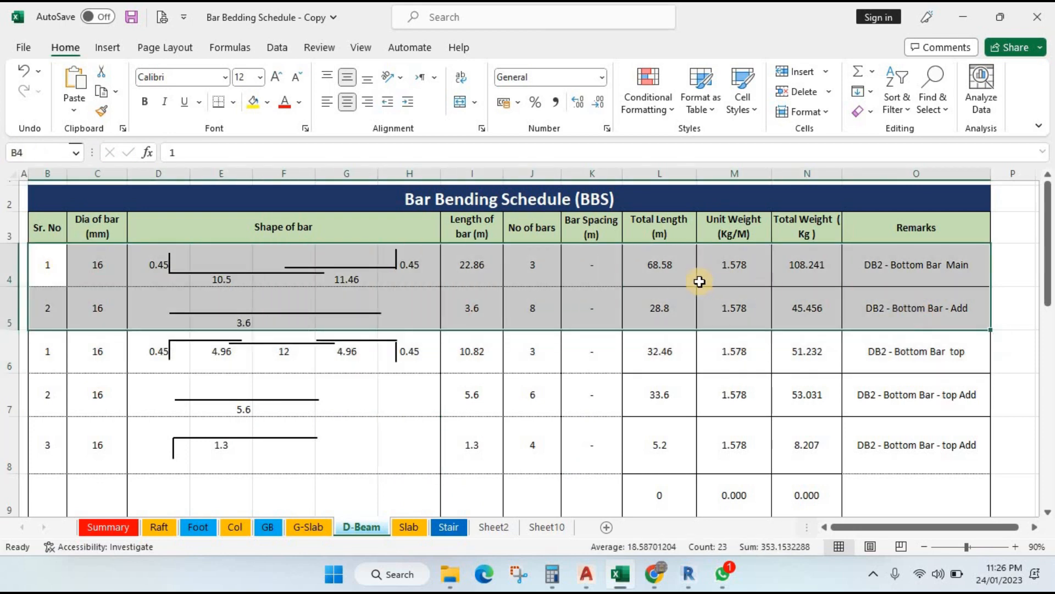
key("ctrl+1")
left_click(718, 300)
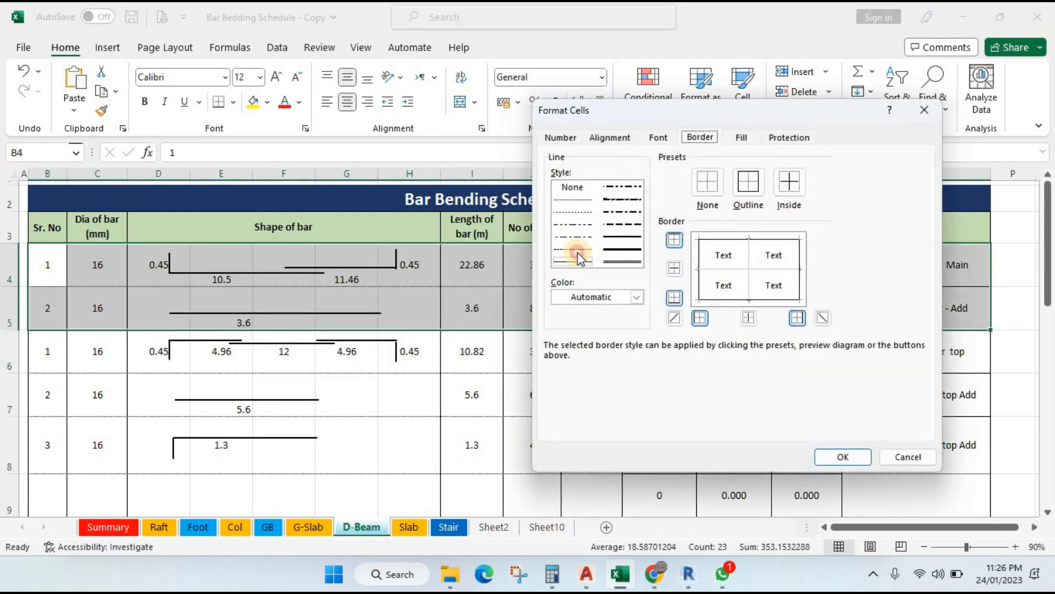
left_click(759, 283)
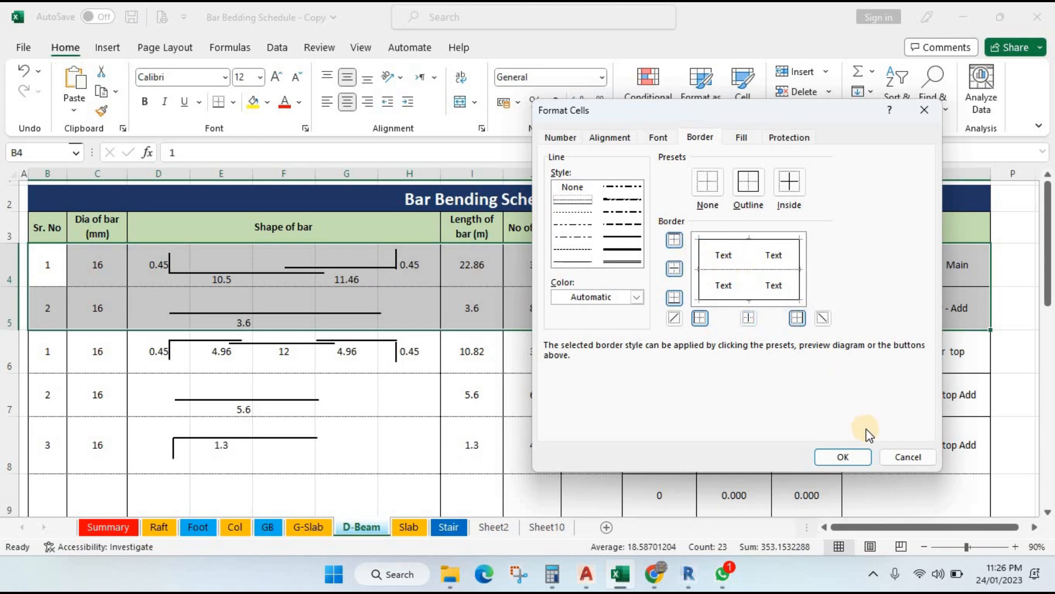
left_click(902, 455)
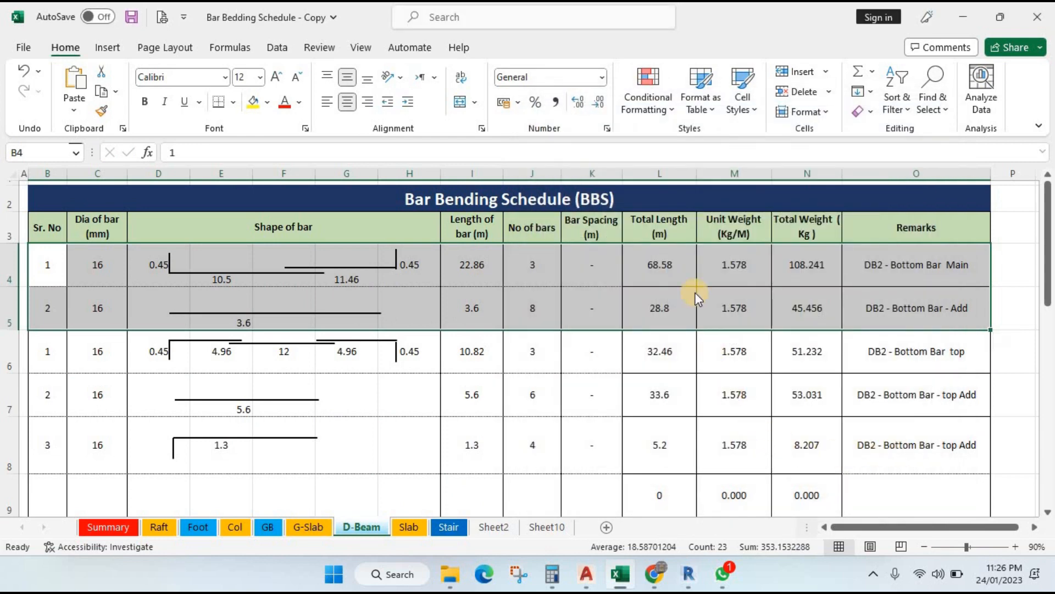
Step: Apply a bottom border to the two bottom-bar rows in B4:O5
key("ctrl+1")
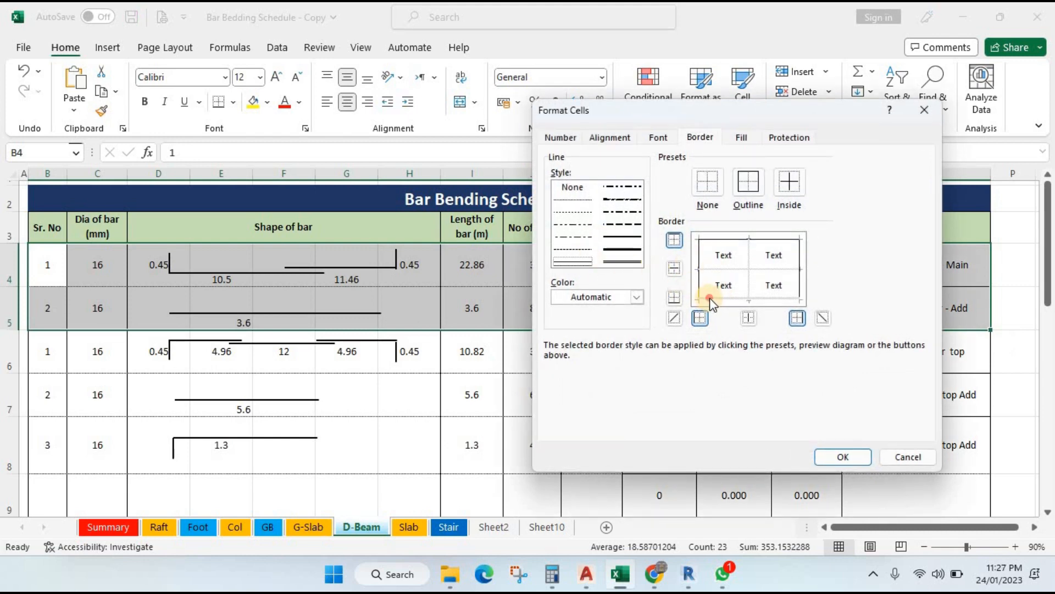
left_click(709, 301)
left_click(844, 457)
left_click_drag(442, 404, 417, 405)
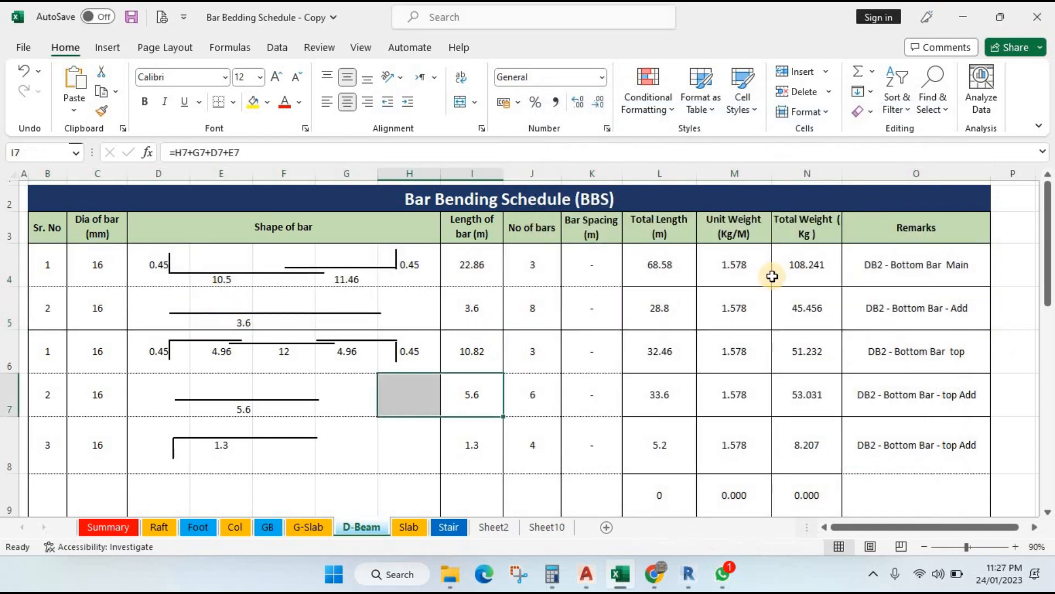
Step: Apply a medium solid bottom border to the three top-bar rows in B6:O8
left_click_drag(44, 357, 923, 460)
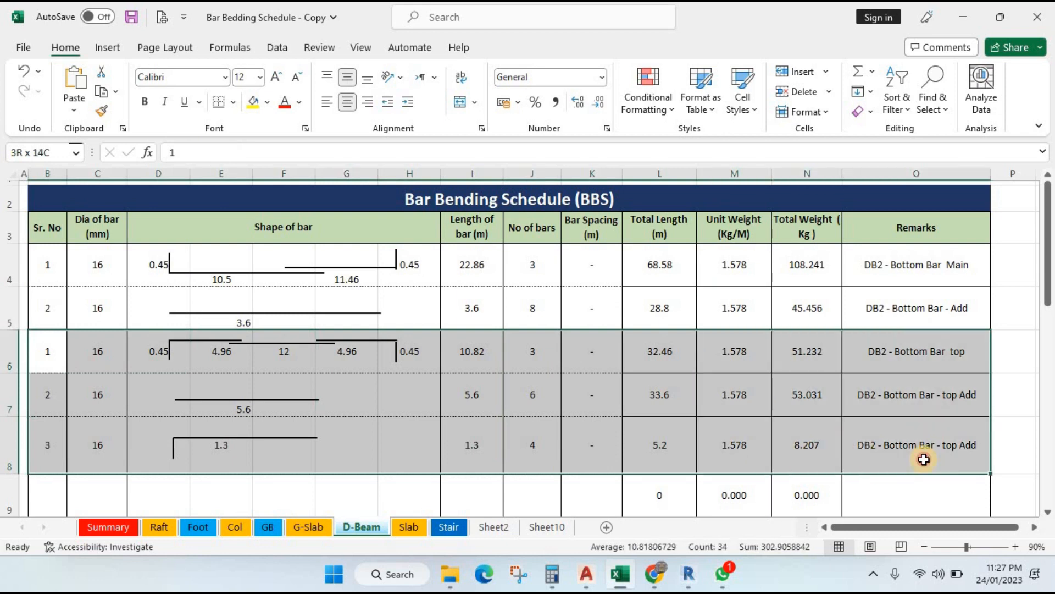
key("ctrl+1")
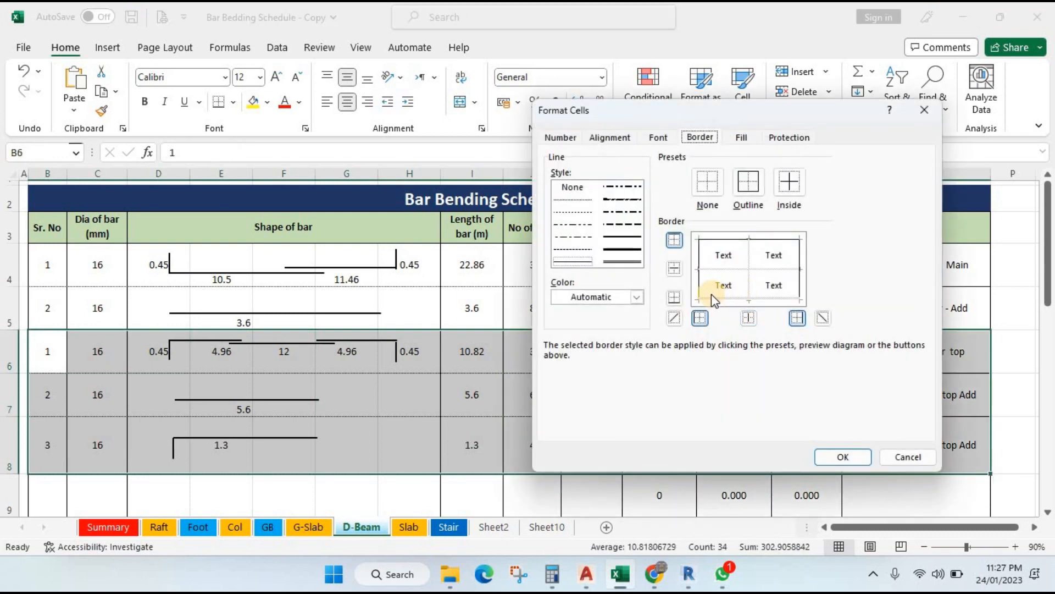
left_click(576, 260)
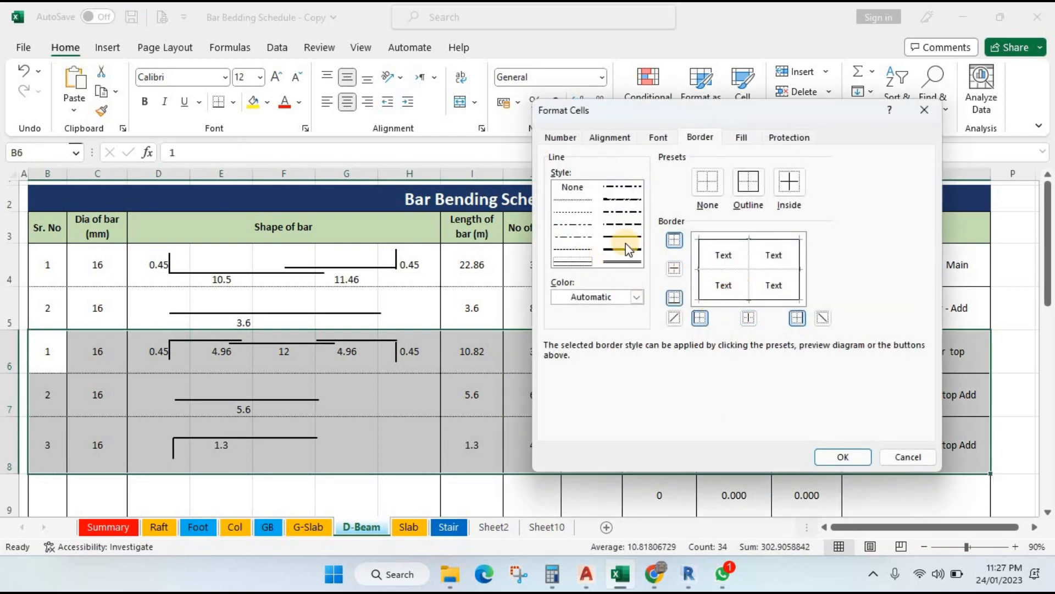
left_click(626, 241)
left_click(713, 300)
left_click(725, 295)
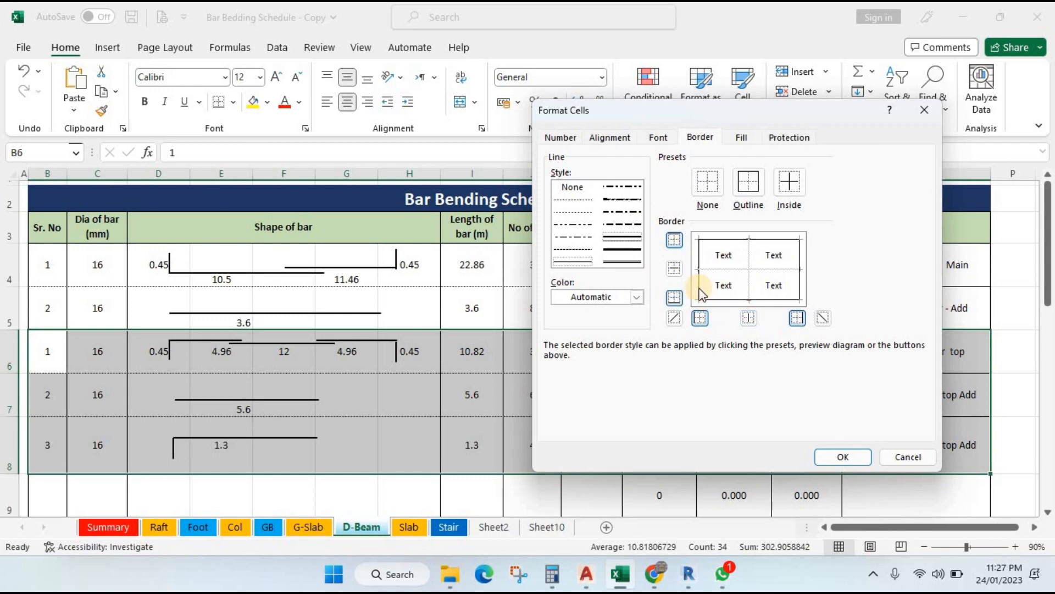
left_click(608, 236)
left_click(721, 299)
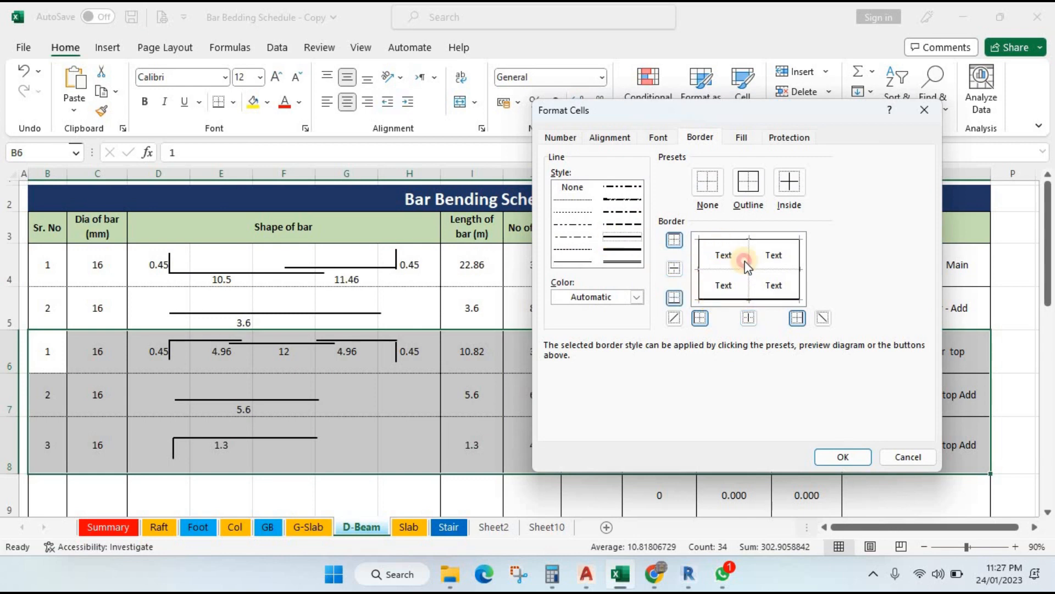
left_click(839, 457)
left_click(96, 282)
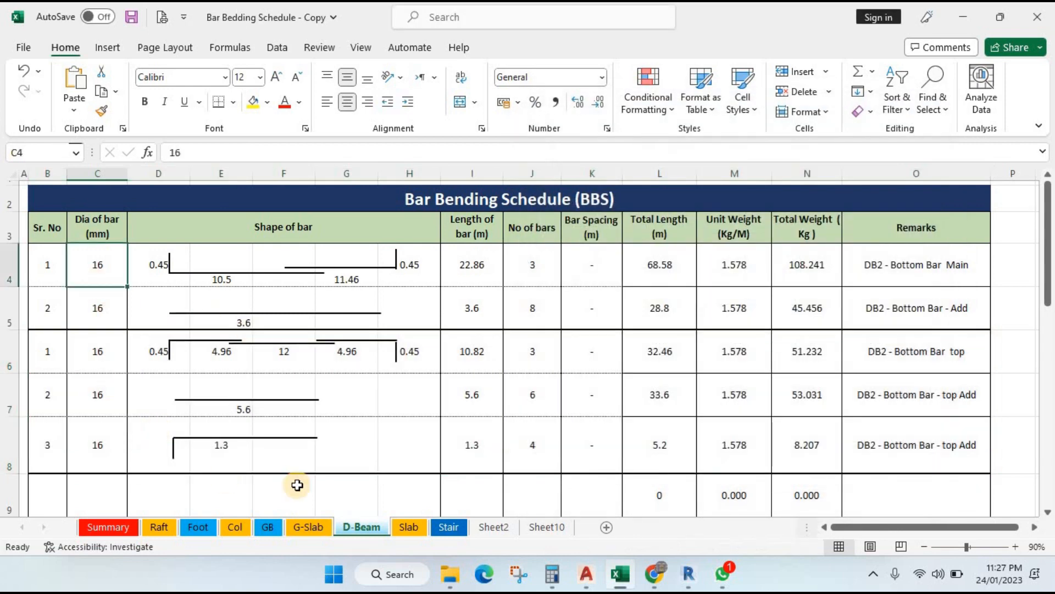
Step: Slightly increase the heights of rows 4 and 5 and widen the Total Weight column N
left_click(297, 485)
left_click_drag(12, 334, 12, 339)
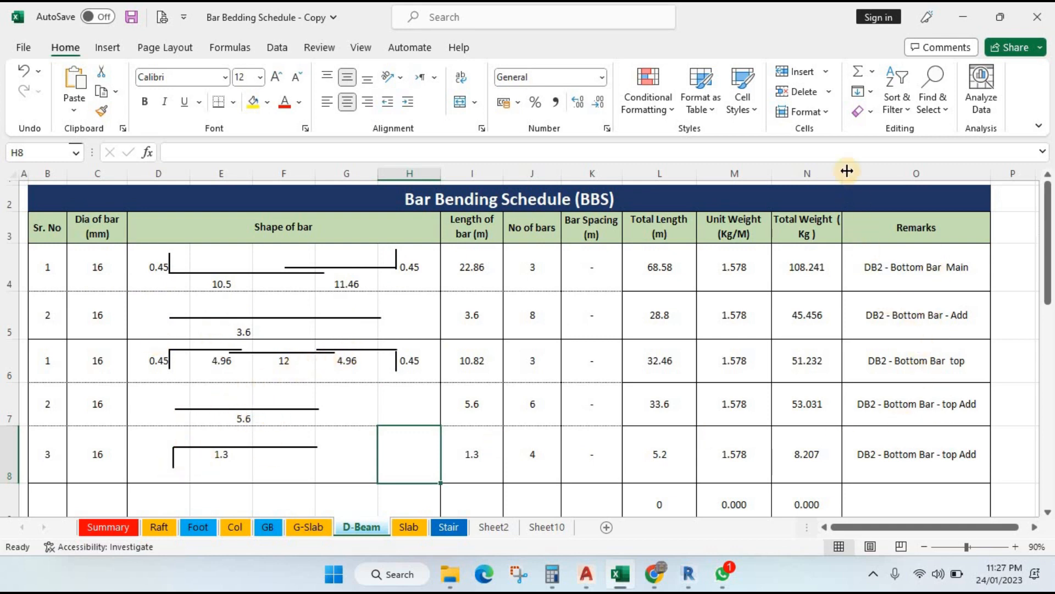
left_click_drag(846, 175, 861, 174)
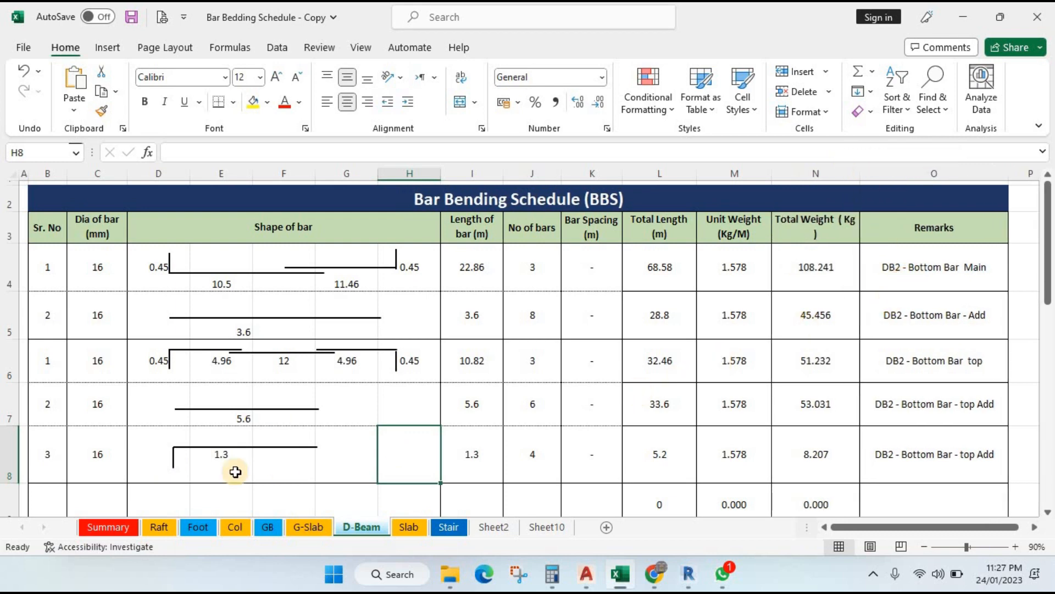
Step: Switch to AutoCAD and examine the stirrups column for DB2 in the schedule of beams and ribs
scroll(283, 459, "down", 1)
scroll(283, 459, "down", 1)
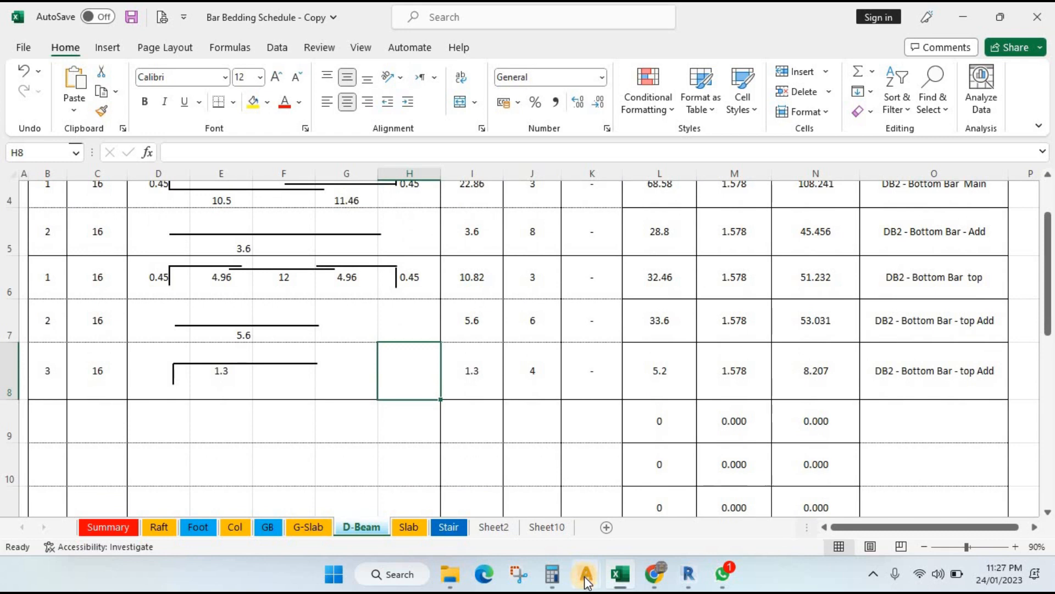
left_click(586, 581)
left_click(463, 520)
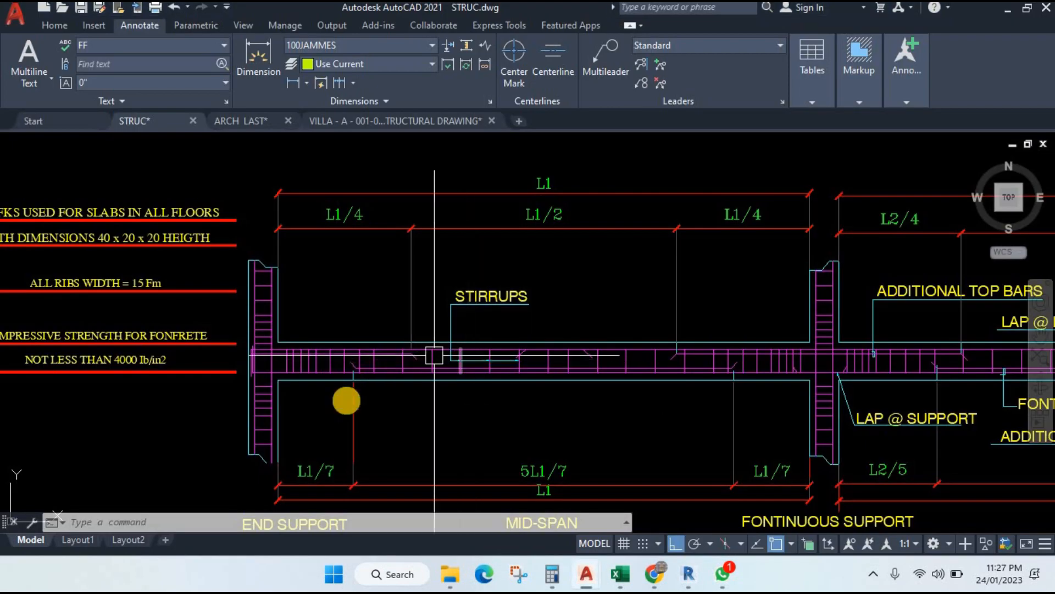
left_click_drag(333, 455, 330, 396)
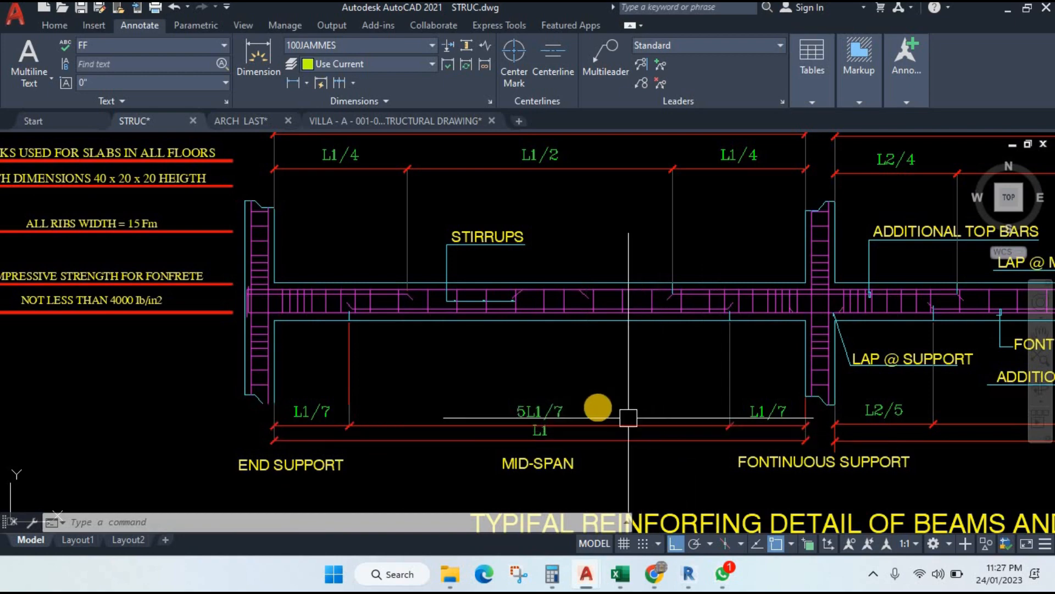
scroll(599, 406, "down", 8)
left_click_drag(617, 264, 576, 486)
left_click_drag(612, 229, 570, 462)
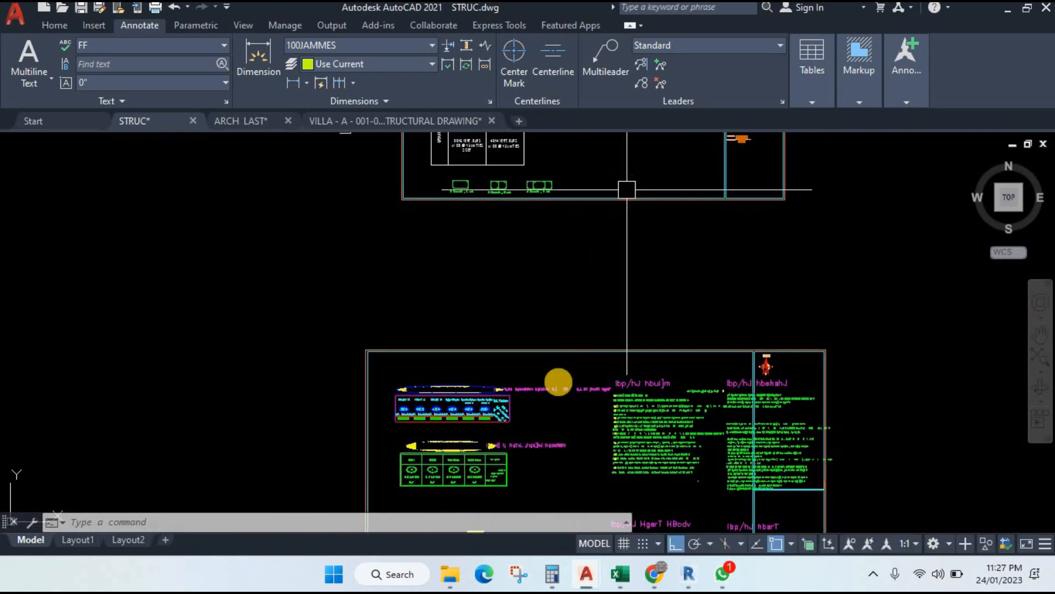
left_click_drag(627, 189, 566, 382)
mouse_move(480, 212)
left_mouse_down()
mouse_move(493, 304)
mouse_move(448, 327)
left_mouse_up()
scroll(586, 261, "up", 8)
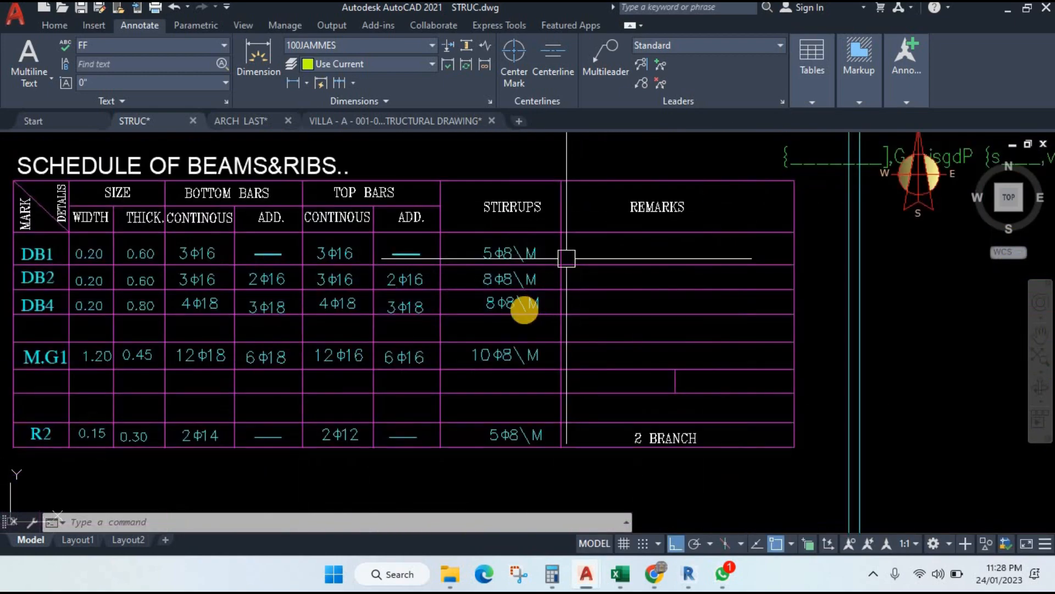
scroll(524, 310, "up", 4)
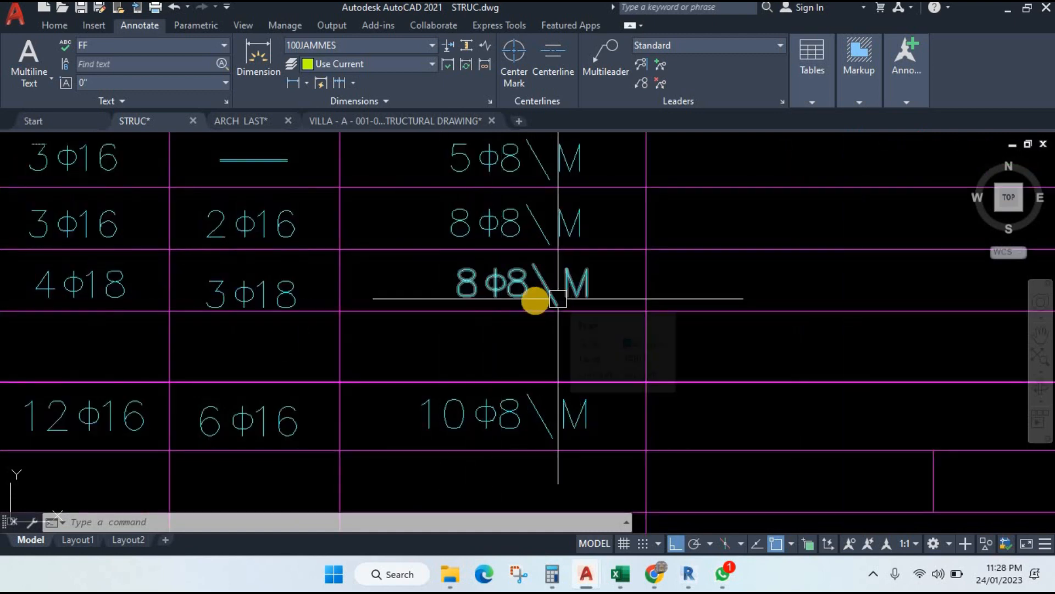
scroll(533, 299, "down", 3)
scroll(483, 332, "up", 3)
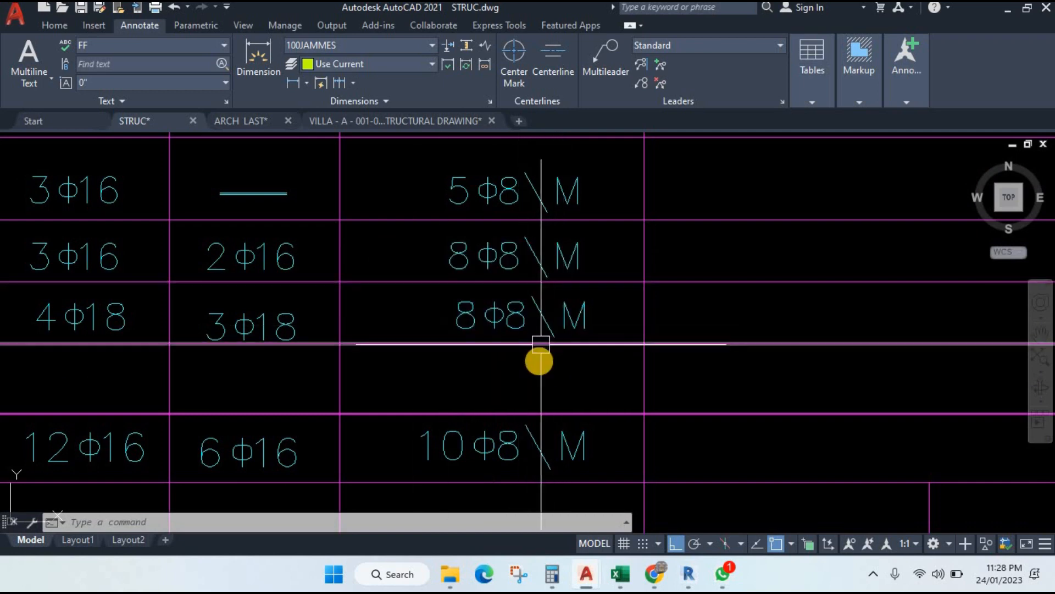
left_click_drag(541, 345, 545, 377)
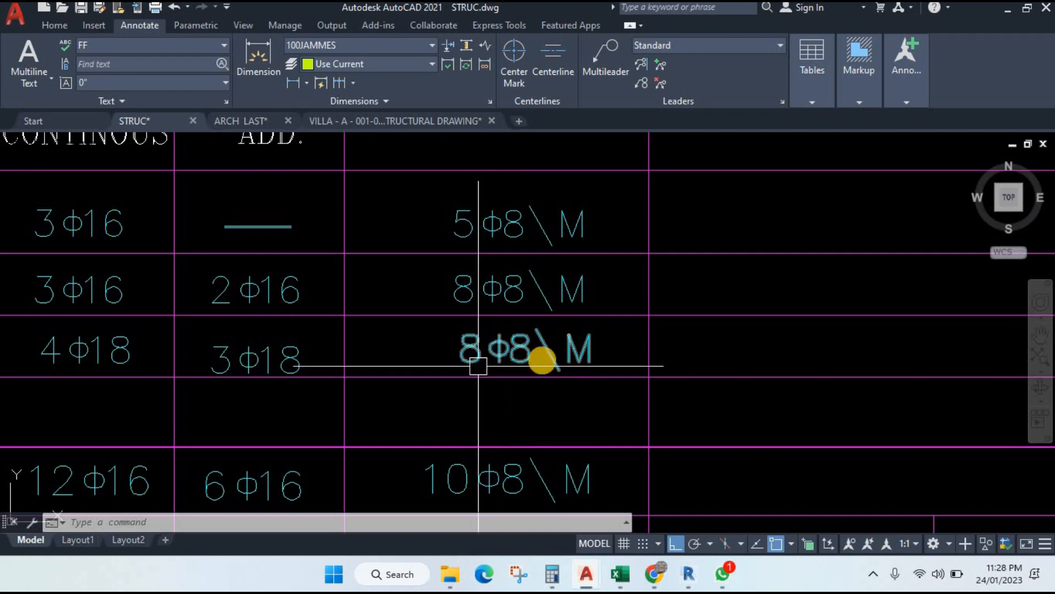
Step: Calculate the DB2 stirrup spacing as 1 ÷ 8 in the calculator
left_click(560, 582)
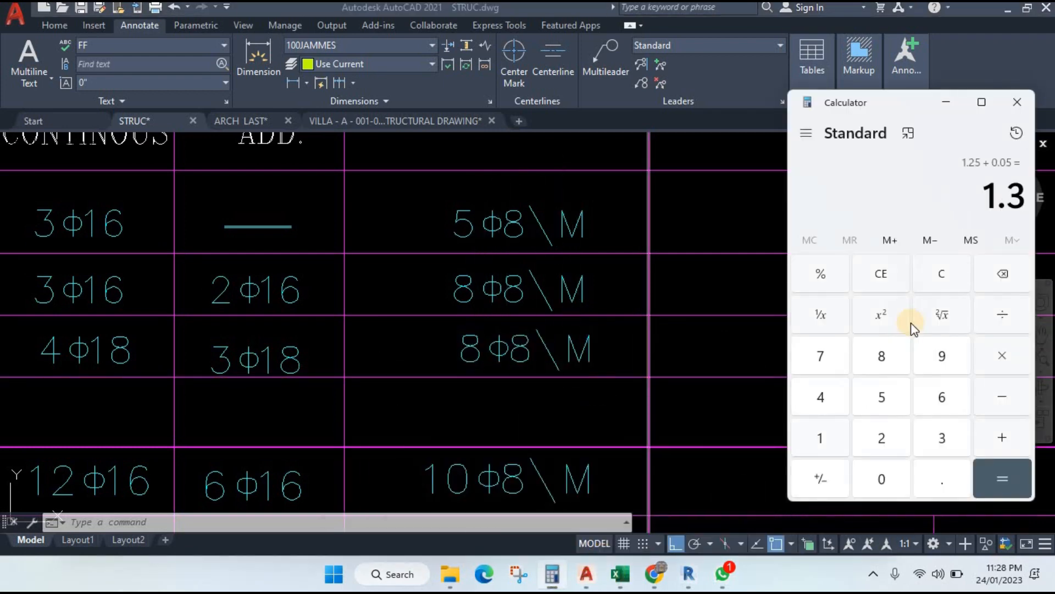
left_click(933, 283)
left_click(824, 439)
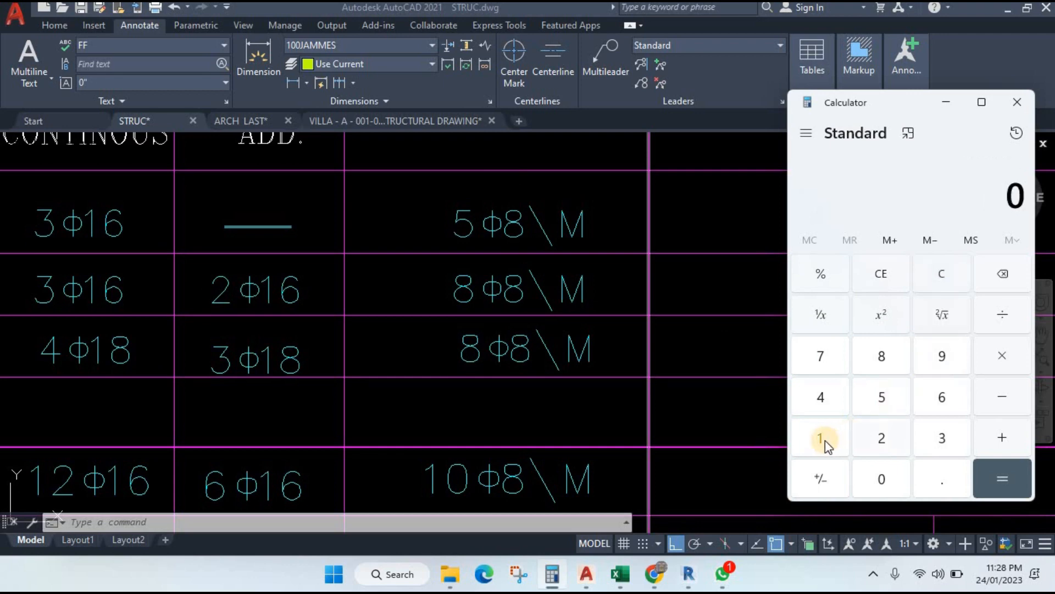
left_click(1003, 318)
left_click(883, 355)
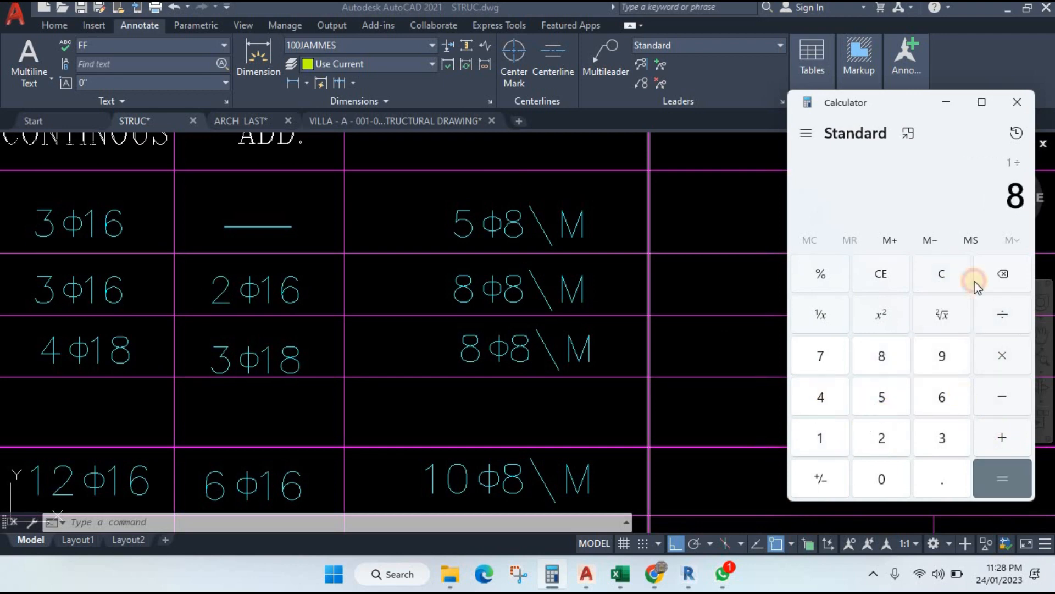
key("Return")
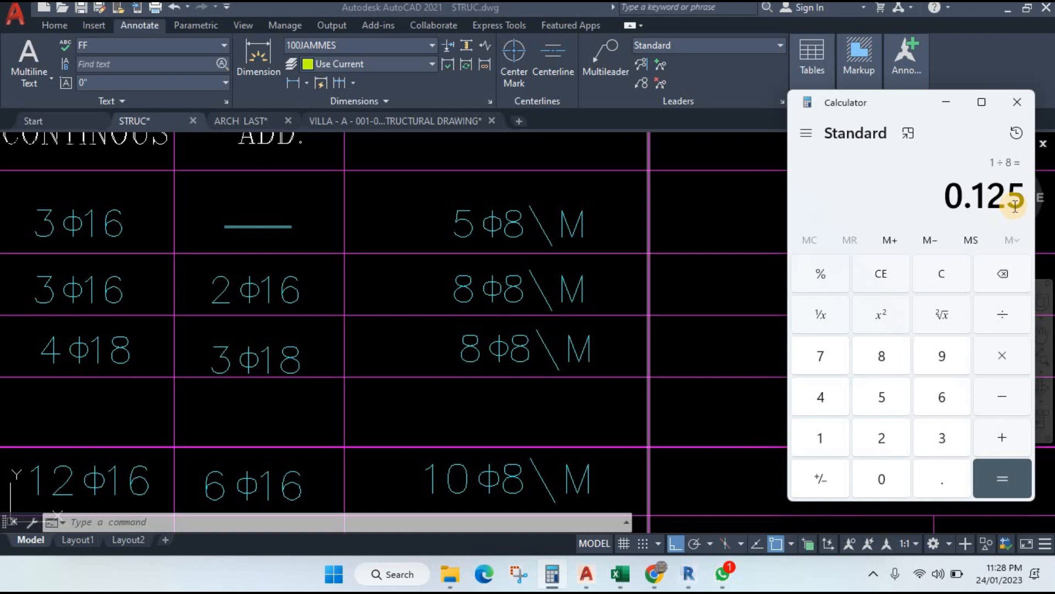
Step: Switch to Excel and freeze the panes at cell B4 so the schedule's title and header rows stay in view
left_click(619, 574)
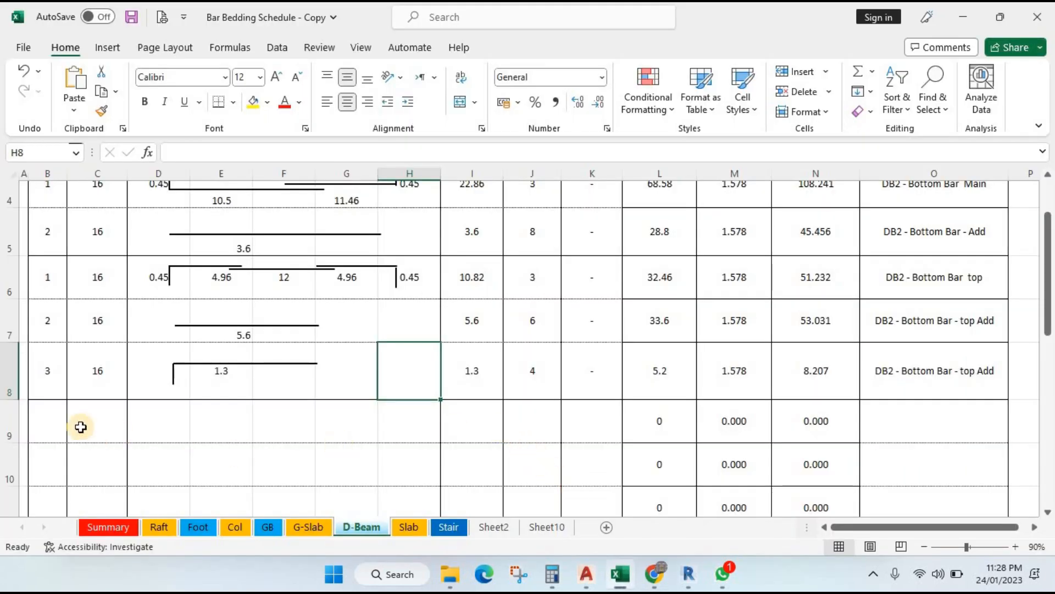
left_click(518, 417)
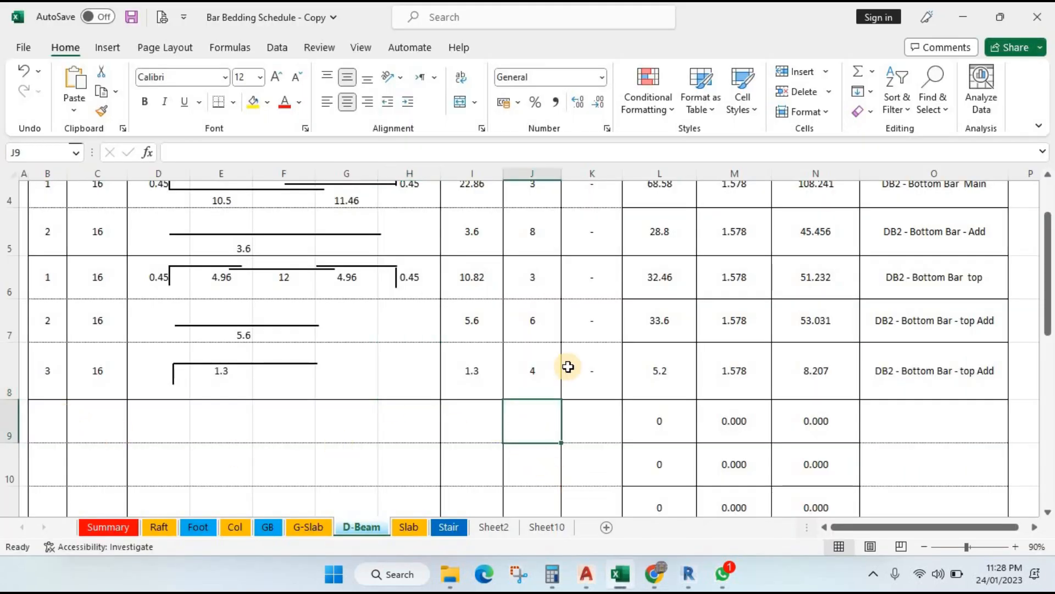
scroll(563, 313, "up", 1)
left_click(52, 268)
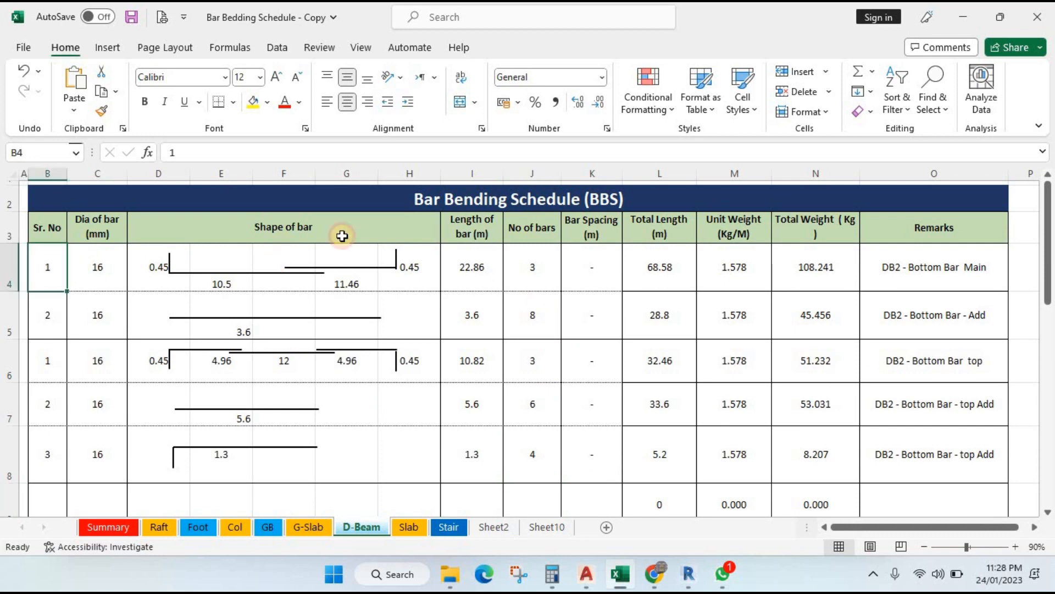
left_click(363, 48)
left_click(749, 112)
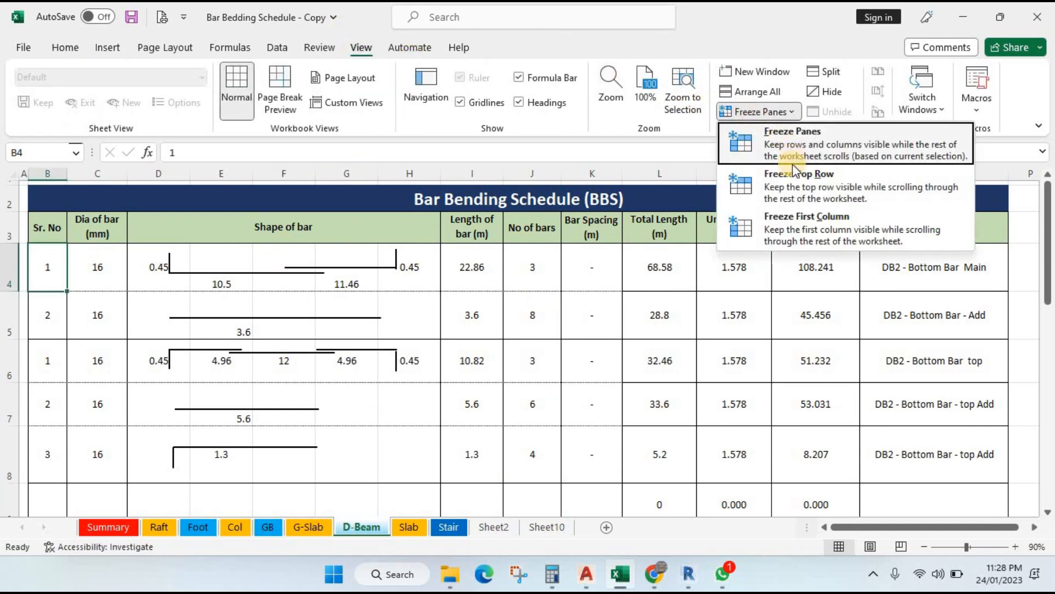
left_click(780, 147)
scroll(632, 278, "down", 1)
scroll(631, 278, "up", 1)
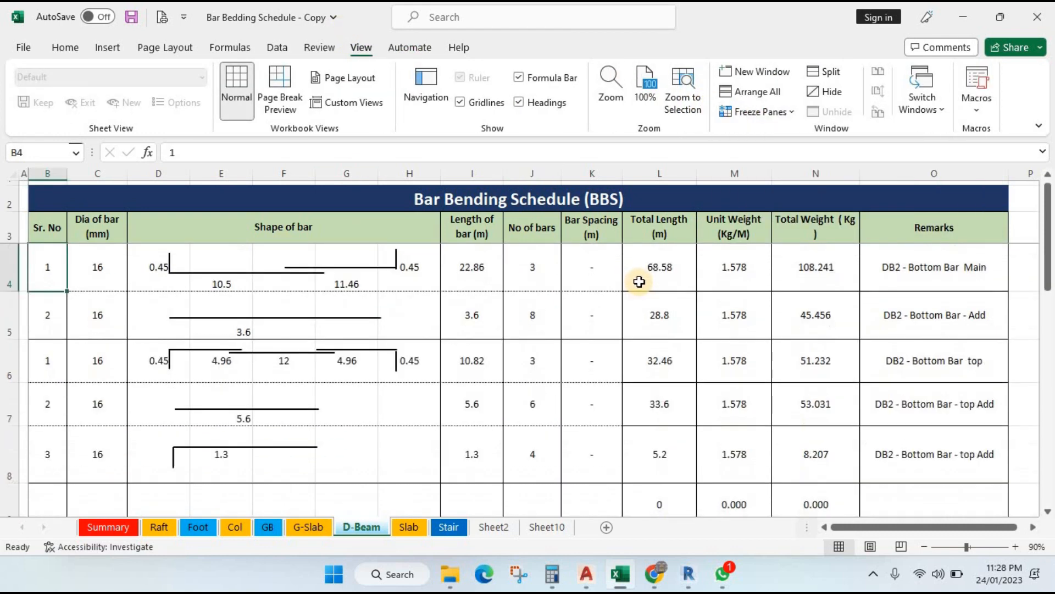
Step: Set the bar spacing in K9 to 0.125 for the stirrups and select the number-of-bars cell J9
scroll(587, 291, "down", 1)
left_click(596, 452)
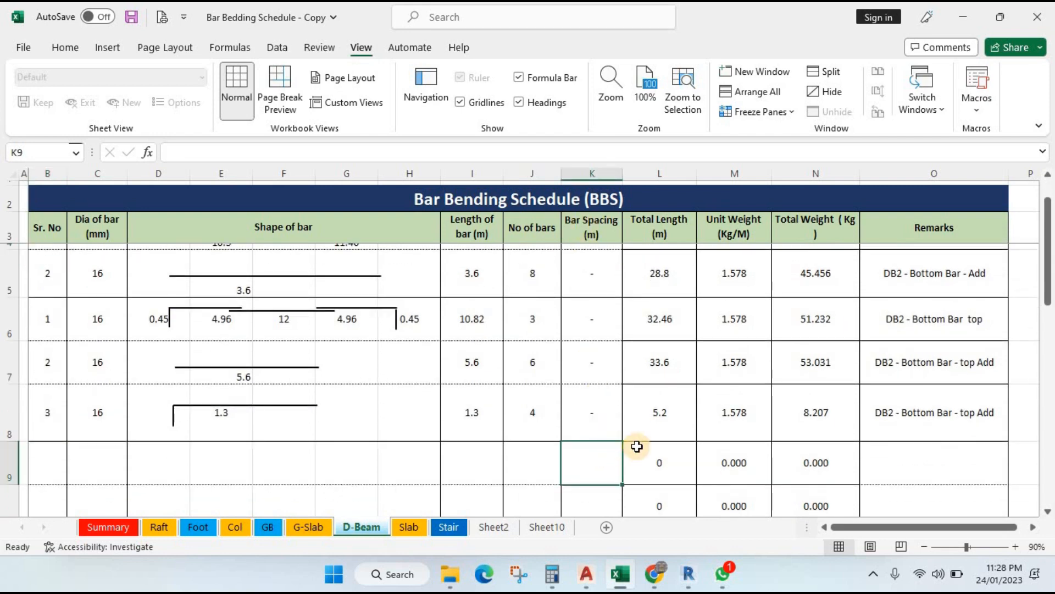
scroll(637, 447, "down", 1)
type(".")
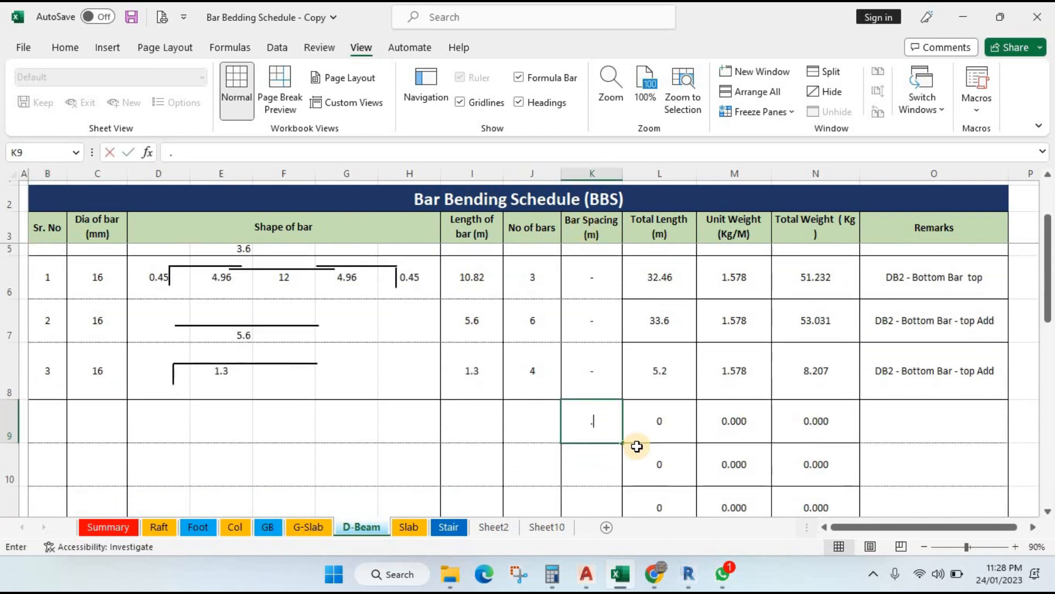
type("125")
key("Return")
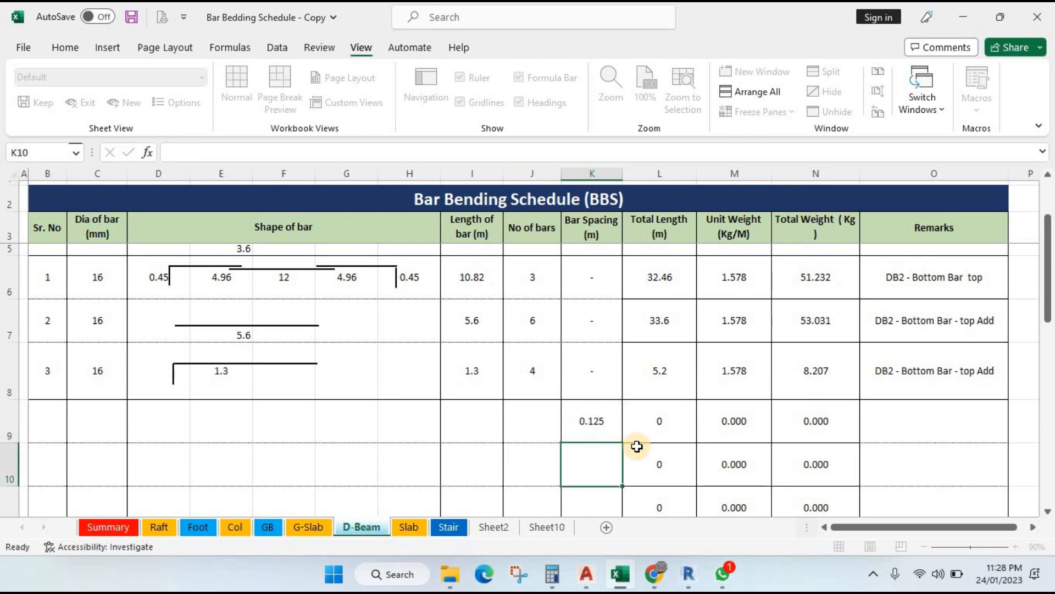
left_click(531, 427)
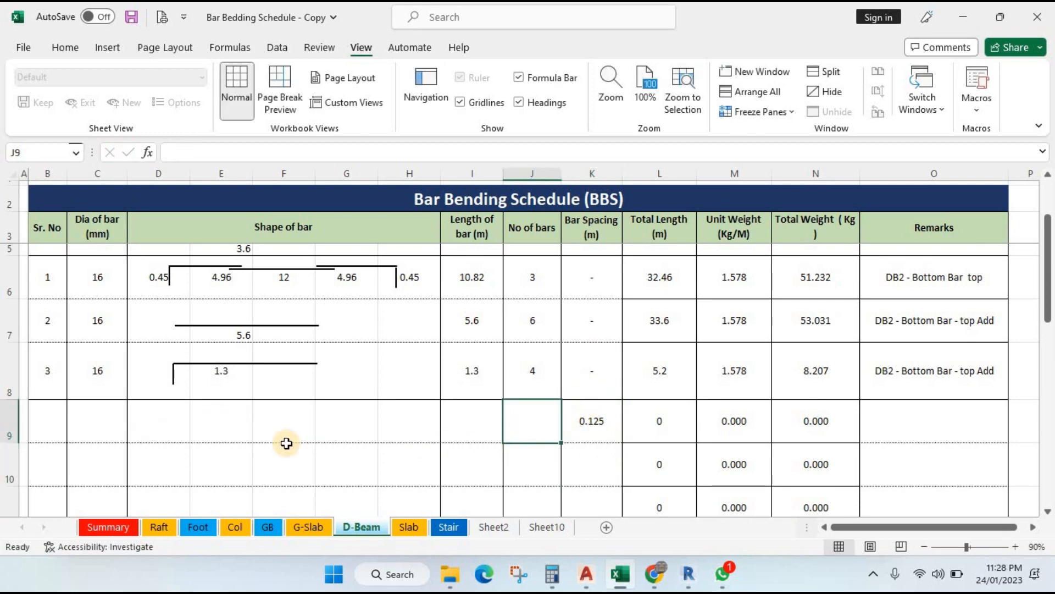
Step: Start the stirrup row by entering serial number 1 in B9 and the remark "Strips" in O9
left_click(58, 422)
type("1")
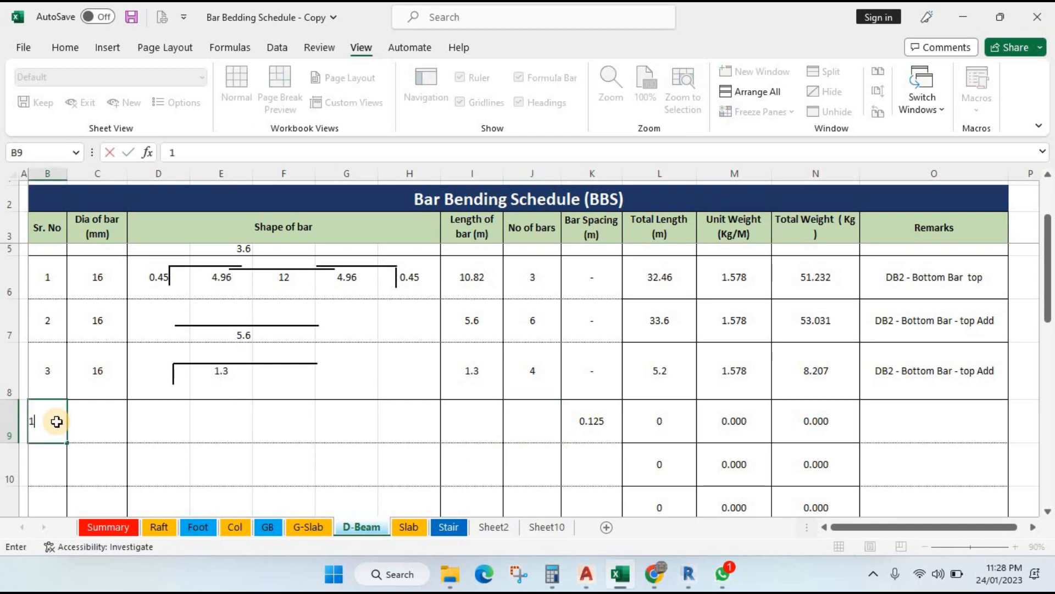
key("Tab")
left_click(924, 422)
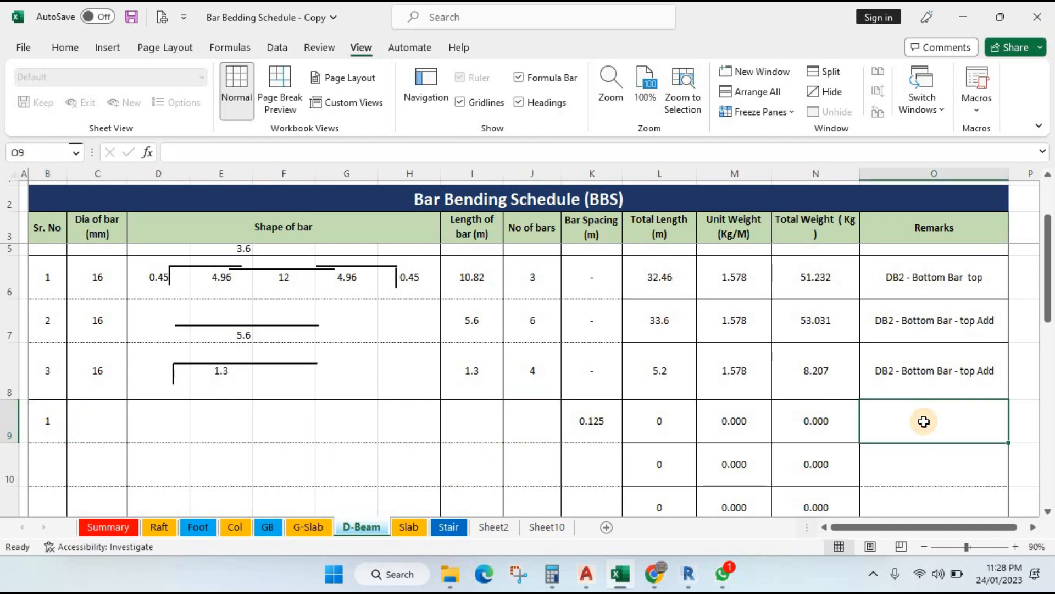
type("Strip")
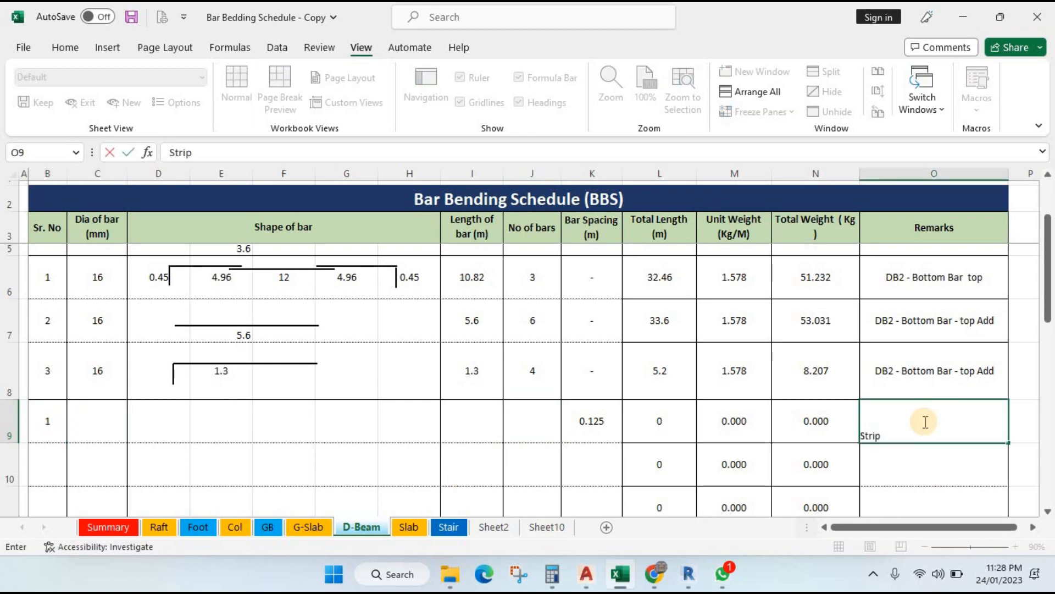
type("s")
key("Return")
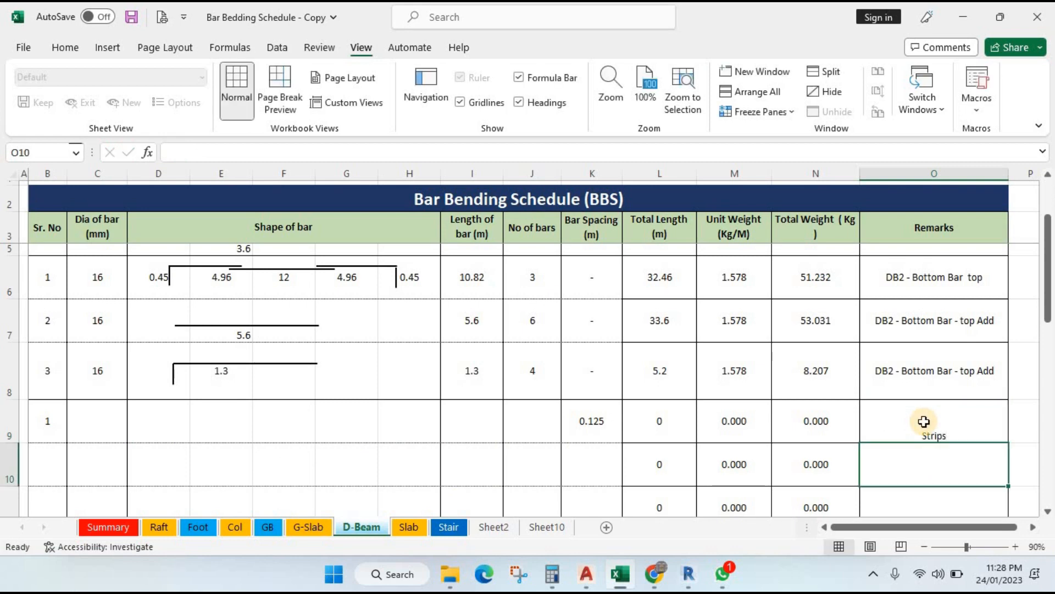
left_click(924, 392)
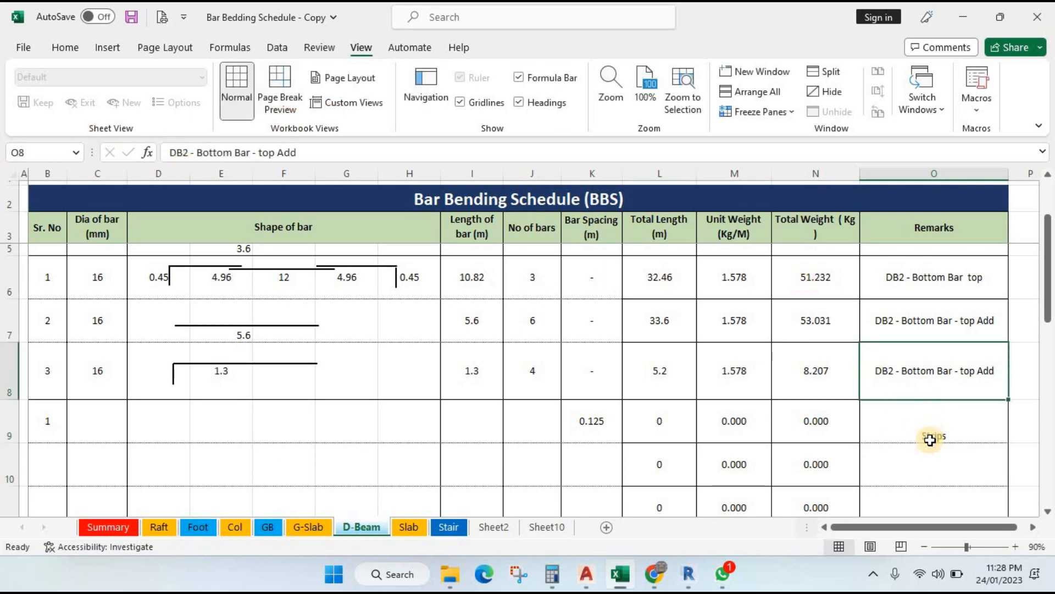
left_click(902, 440)
left_click(900, 452)
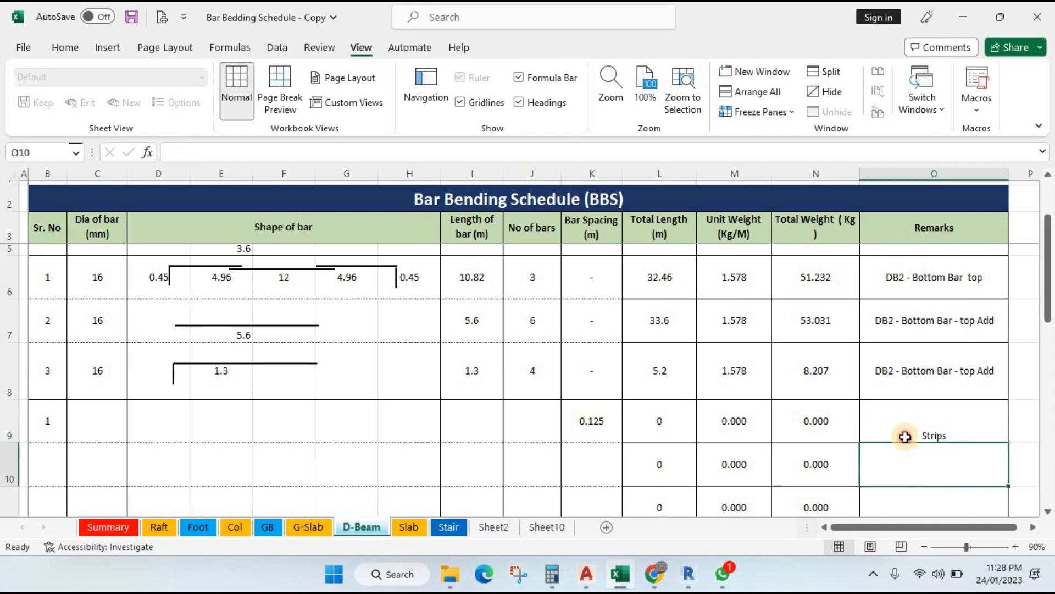
left_click(905, 436)
left_click(898, 464)
left_click(897, 436)
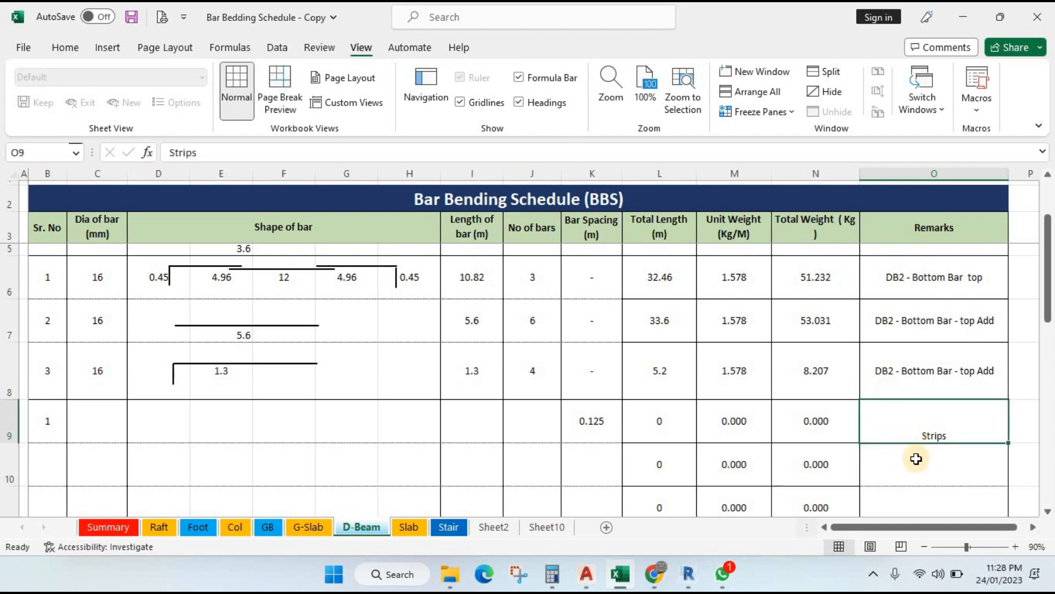
left_click(915, 457)
left_click(902, 422)
left_click(902, 455)
left_click(889, 422)
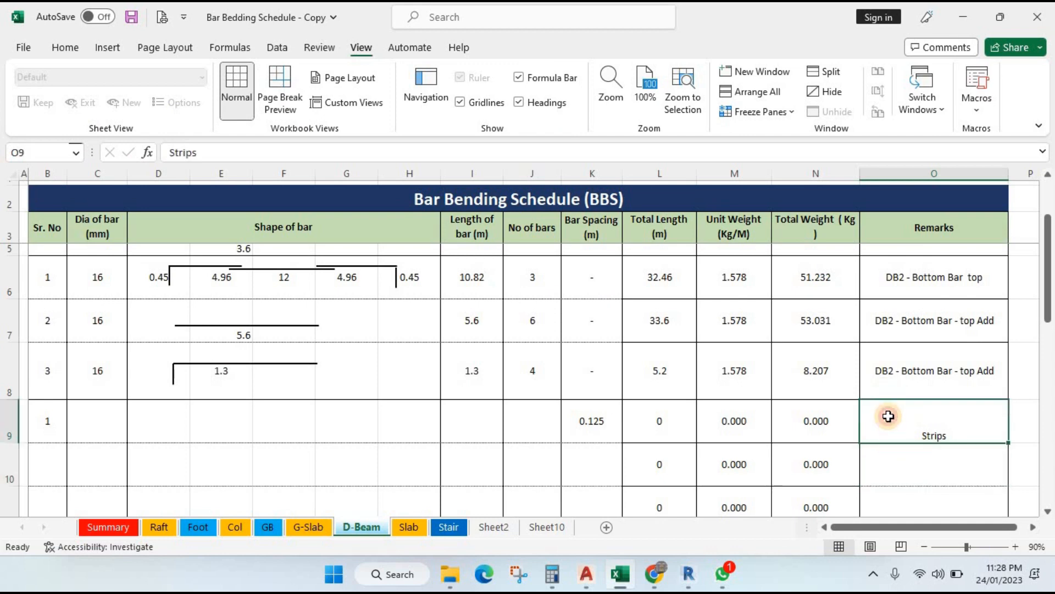
Step: Set the stirrup bar diameter in C9 to 8 mm and make row 9 taller to fit a shape sketch
left_click(93, 431)
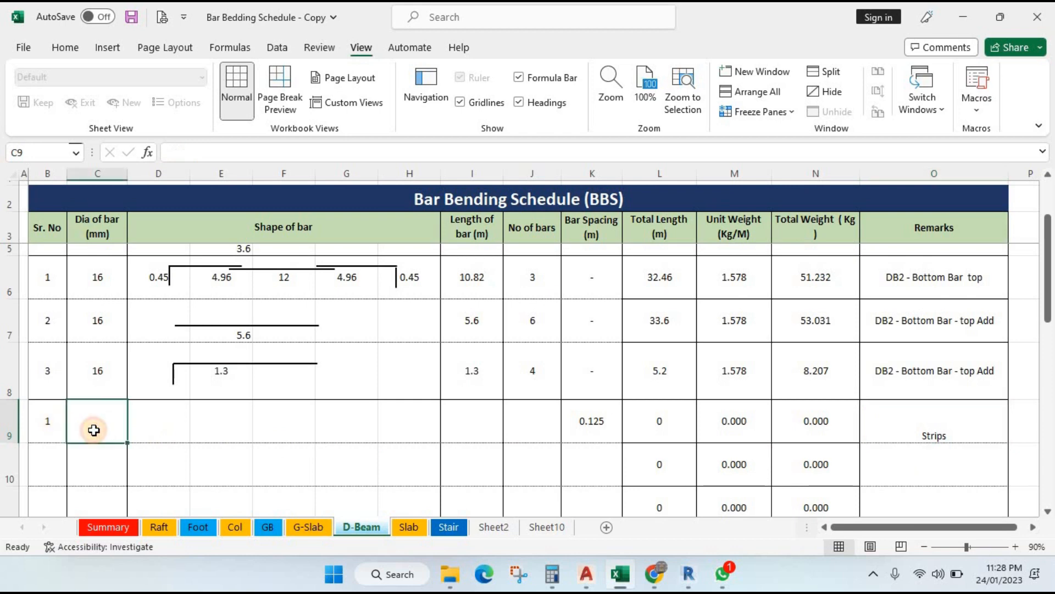
type("8")
key("Return")
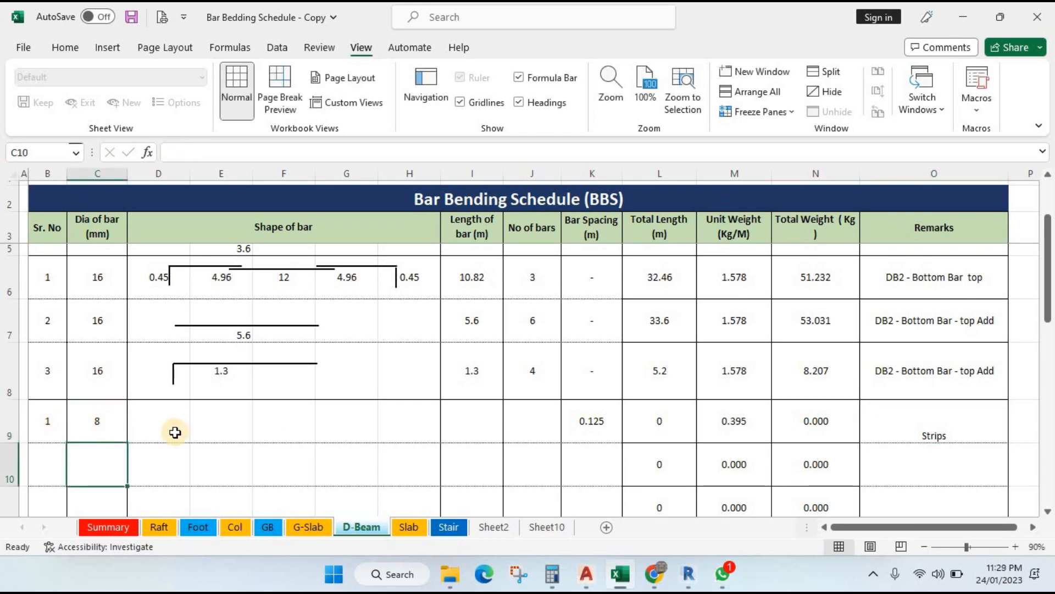
left_click(472, 421)
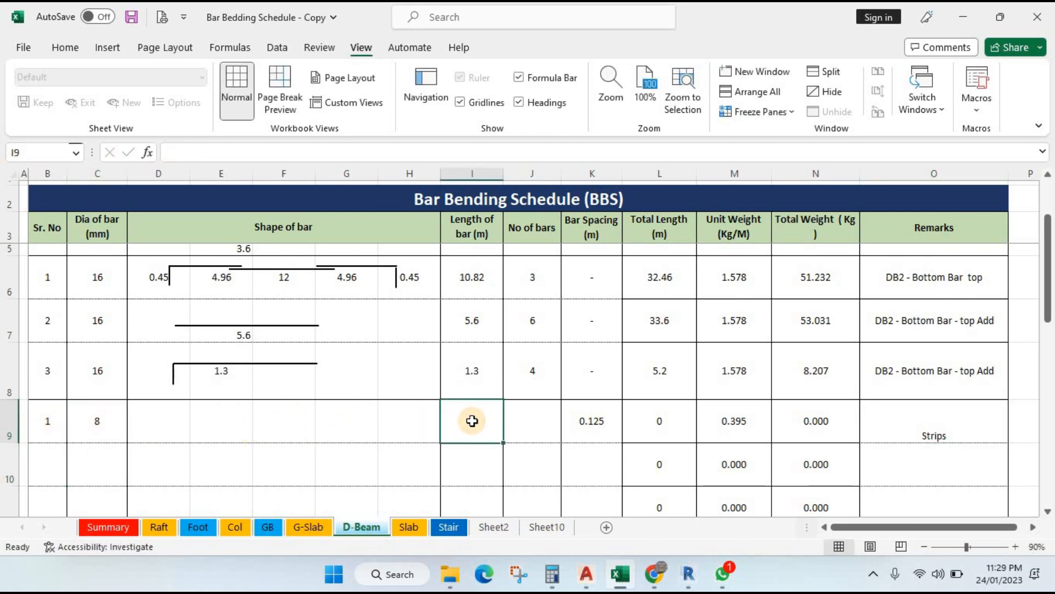
left_click_drag(13, 443, 11, 478)
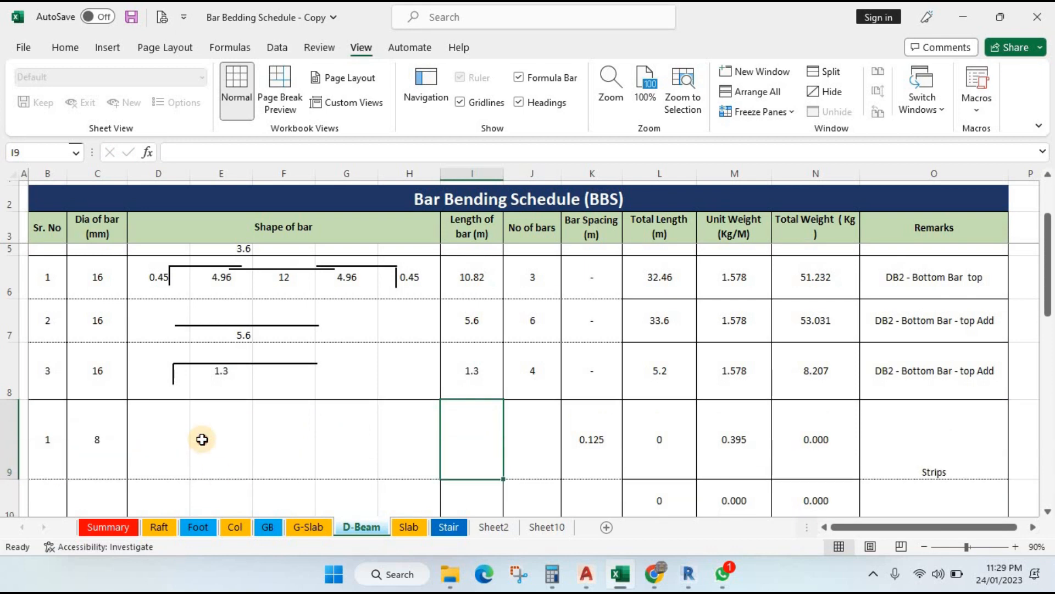
left_click(203, 438)
Step: Copy the St-1 stirrup shape with its dimensions from D5:G5 of the Col sheet into D9 of the D-Beam sheet
left_click(233, 527)
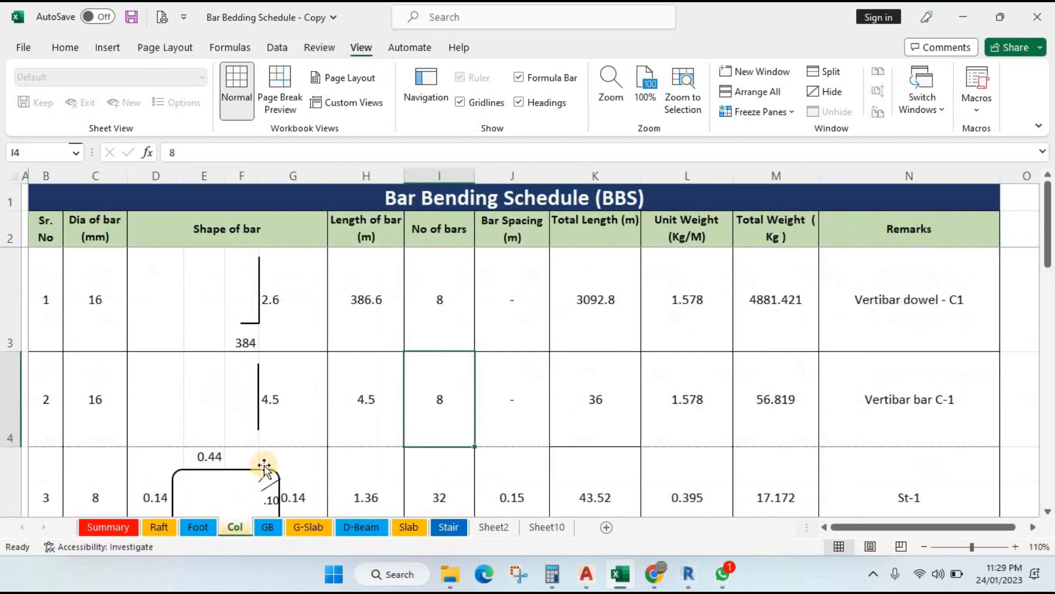
scroll(266, 464, "down", 1)
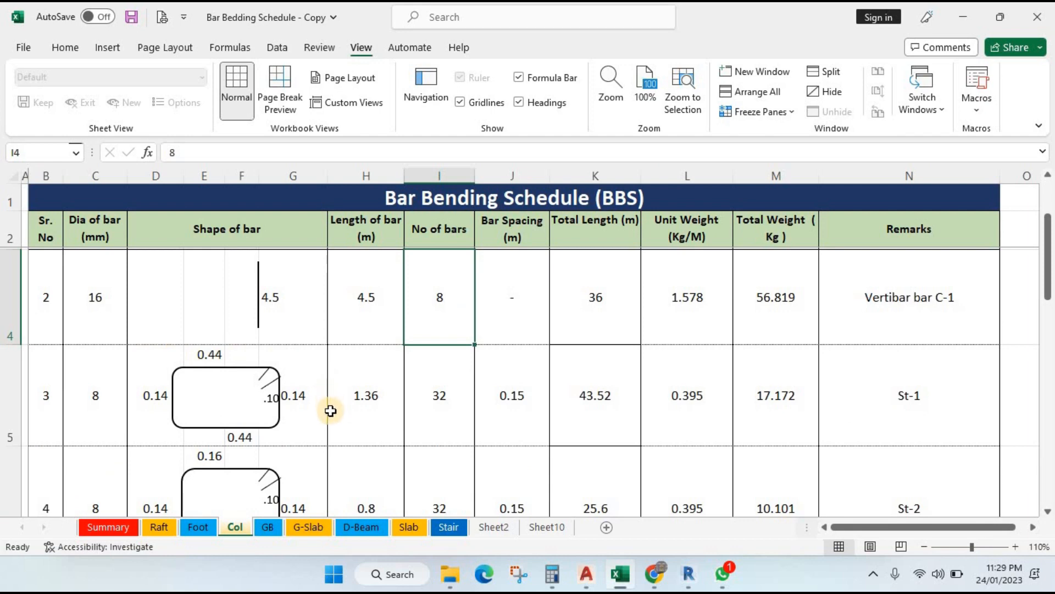
scroll(330, 409, "down", 1)
left_click_drag(153, 312, 300, 340)
key("ctrl+c")
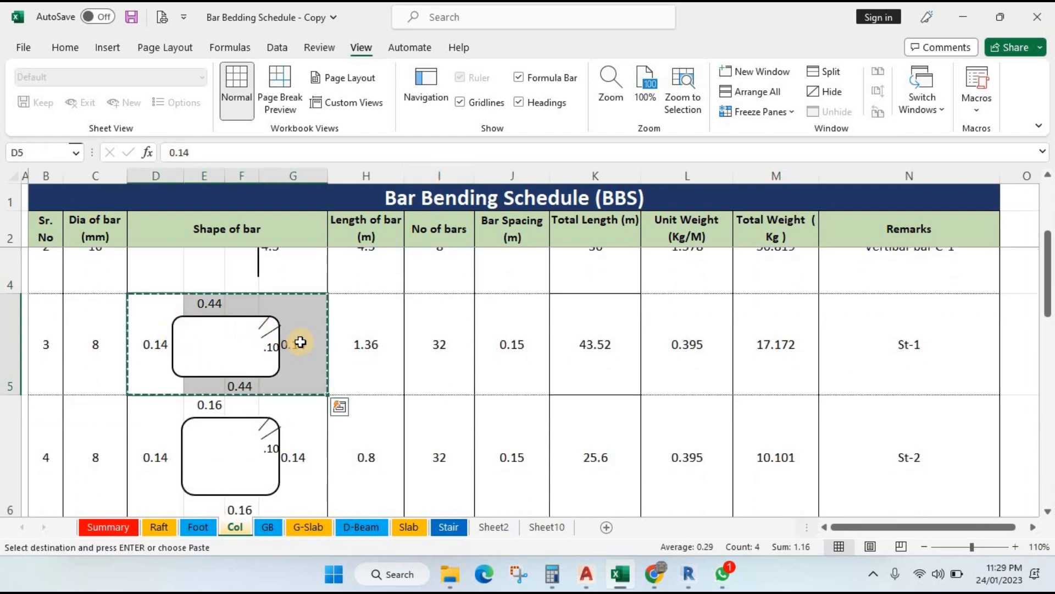
left_click(368, 526)
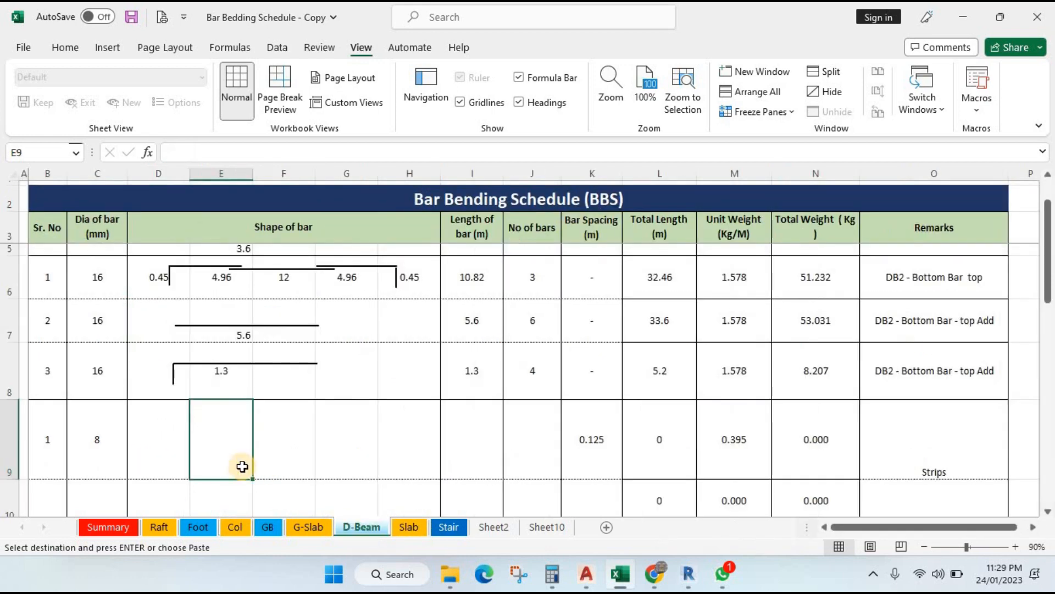
left_click(160, 439)
key("Return")
key("ctrl+v")
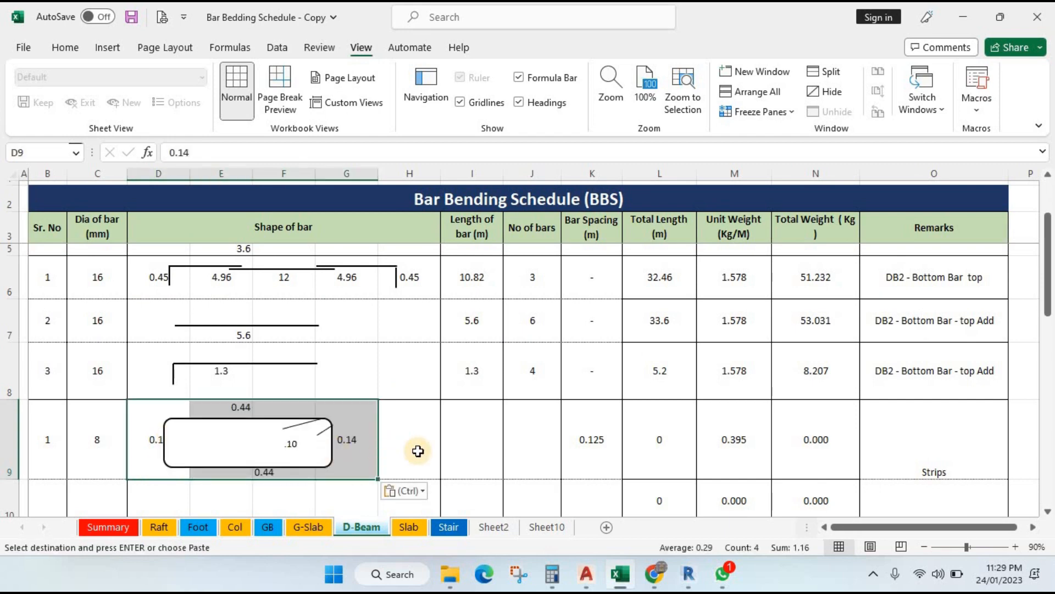
key("Escape")
Step: Shorten the stretched hook line in the pasted stirrup shape and move the .10 label closer to the hook
left_click(294, 427)
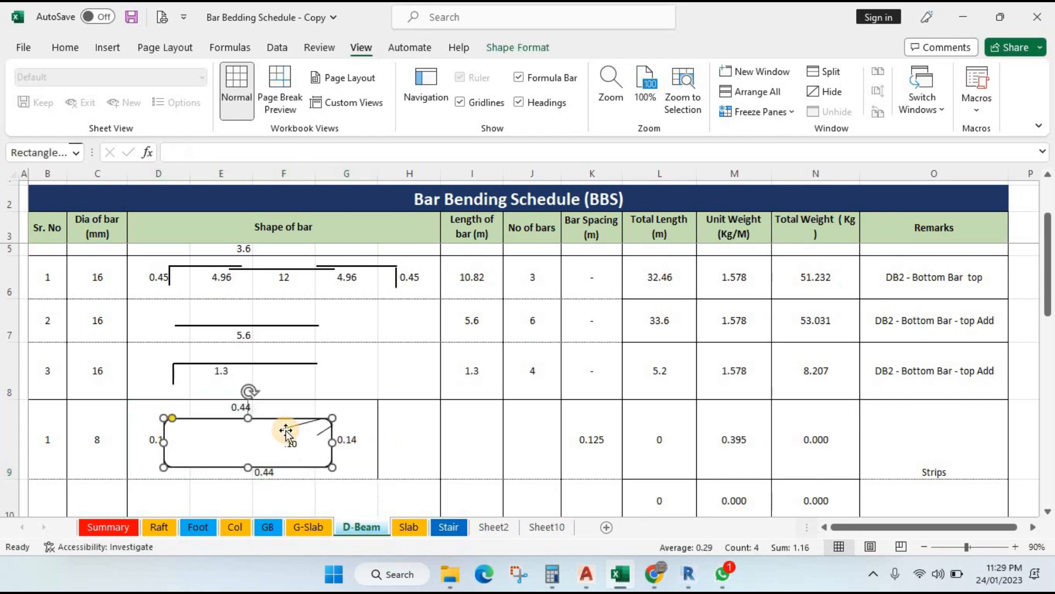
left_click(296, 434)
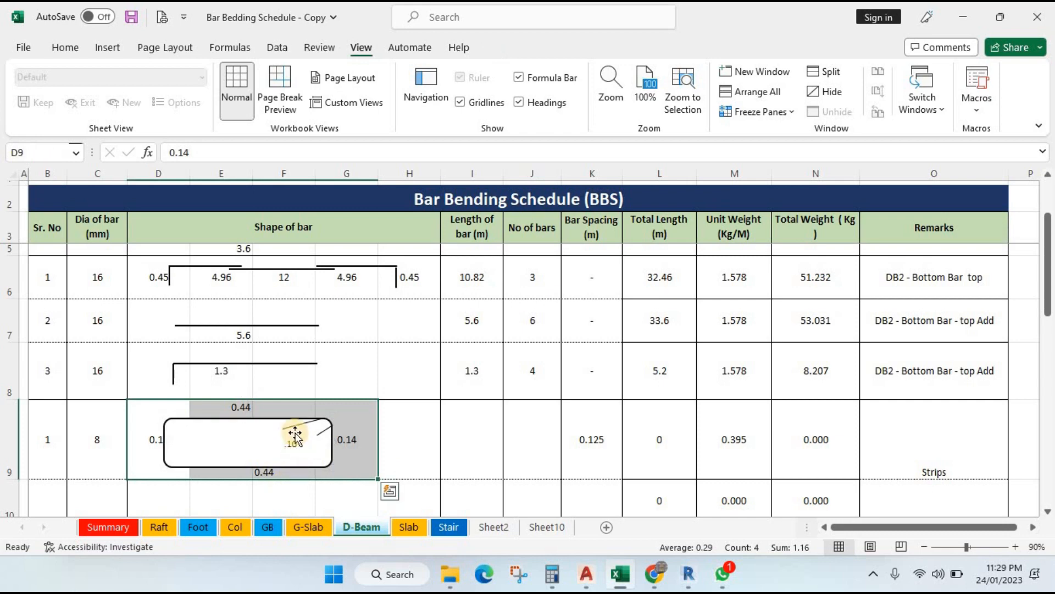
left_click(291, 428)
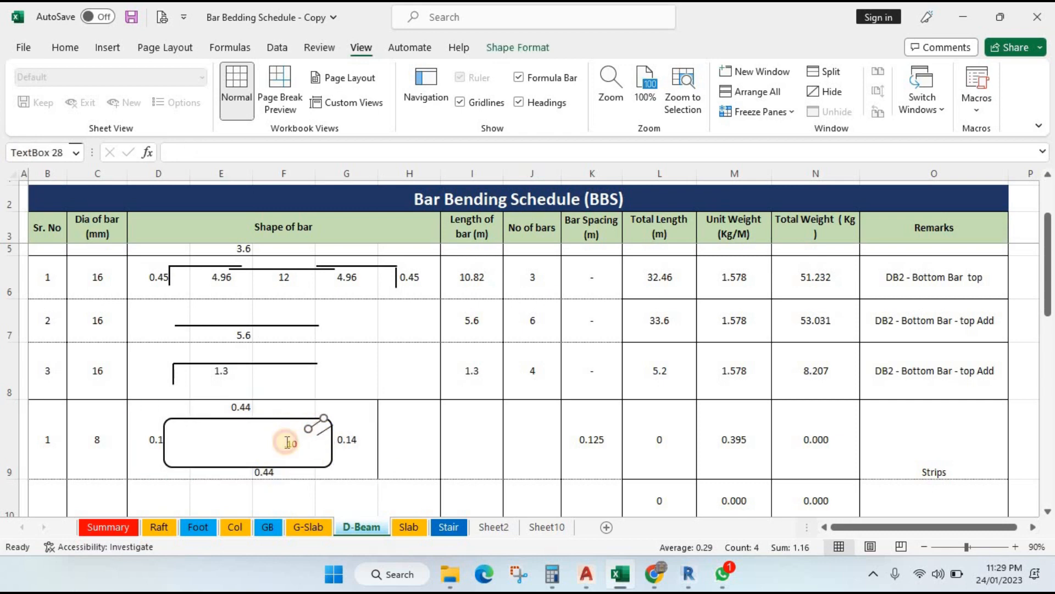
left_click(290, 440)
left_click(300, 438)
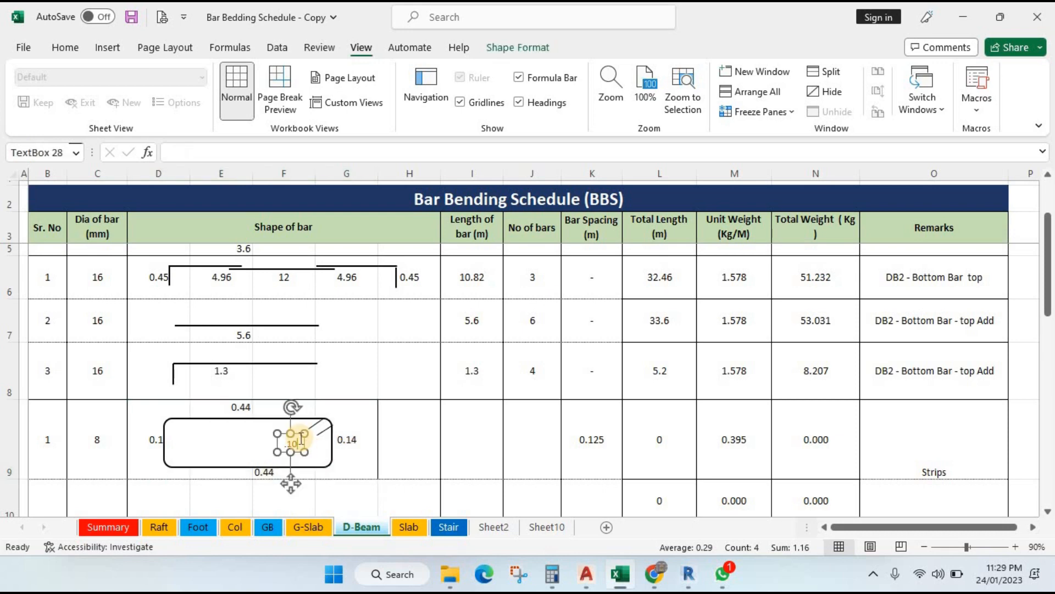
left_click_drag(297, 431, 301, 426)
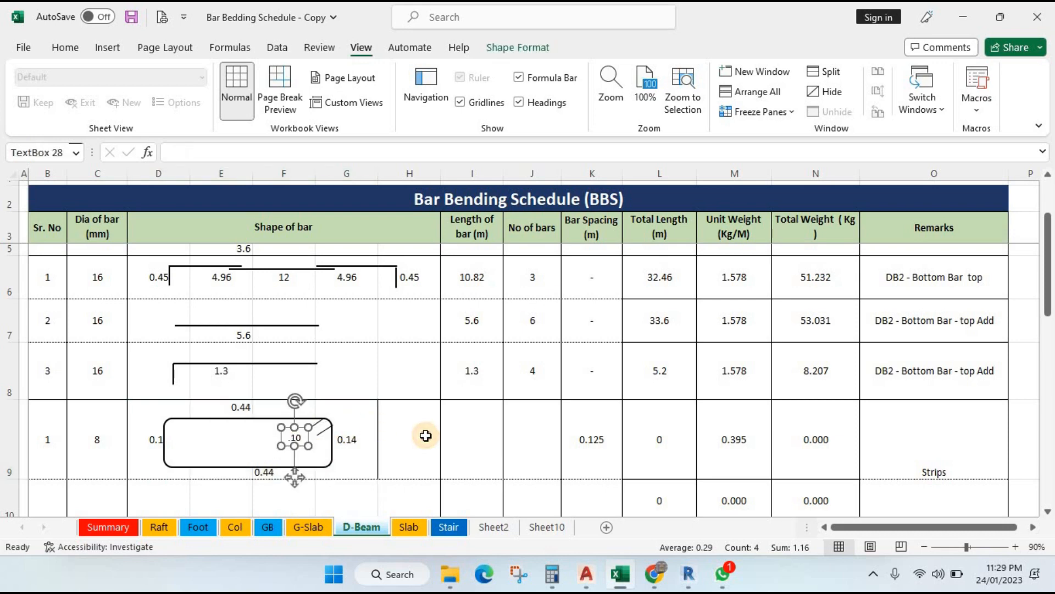
Step: Remove the vertical border between cells G9 and H9 in the stirrup's shape area
left_click(409, 427)
key("ctrl+1")
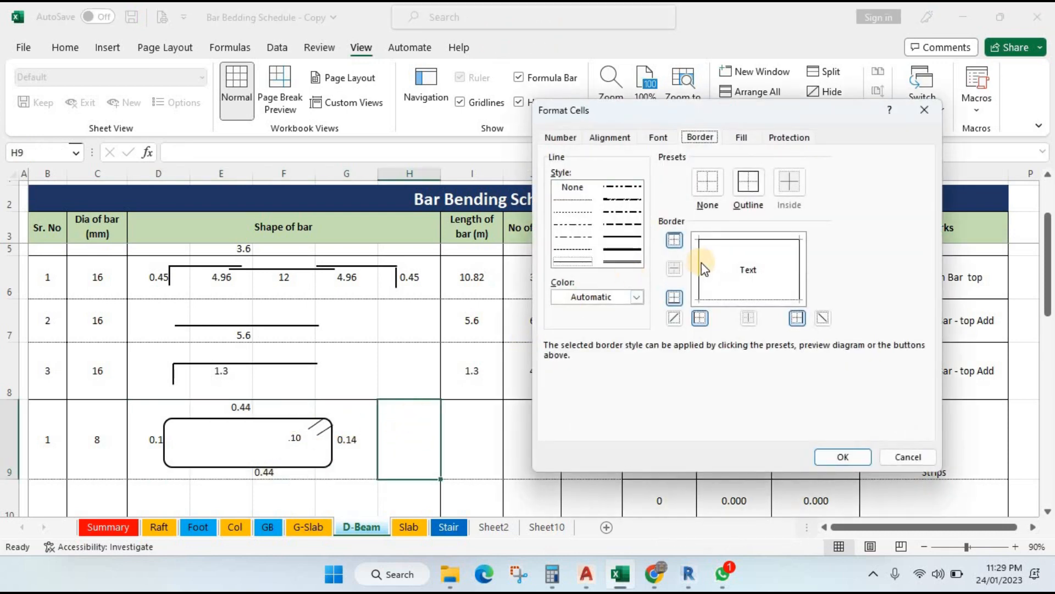
left_click(841, 457)
Step: Enter the stirrup bar length in I9 with the formula =H9+G9+F9+E9+D9, using the length formula in I8 as a reference
left_click(483, 431)
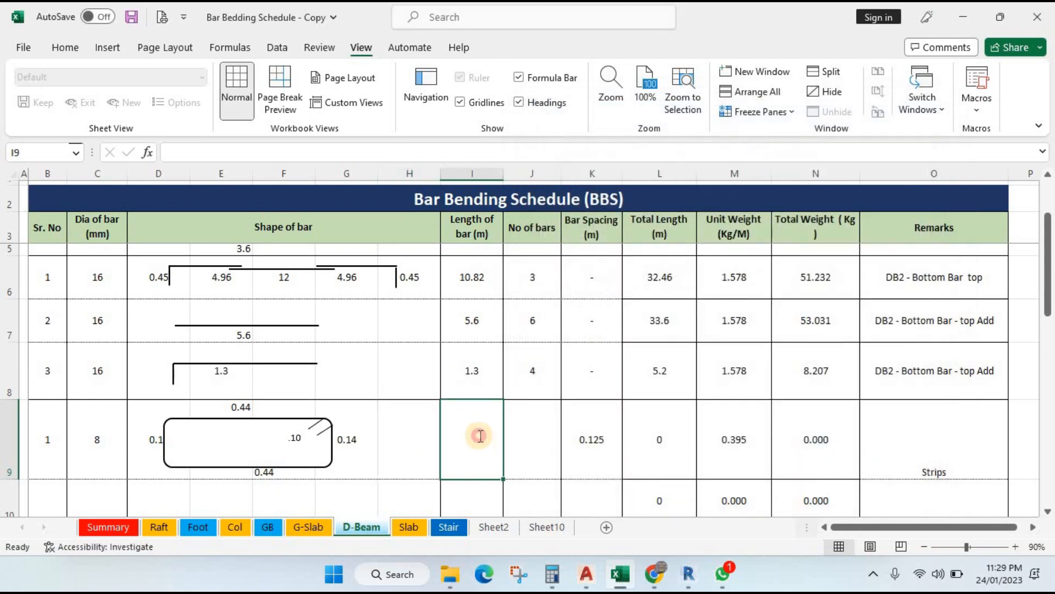
double_click(485, 392)
left_click(481, 436)
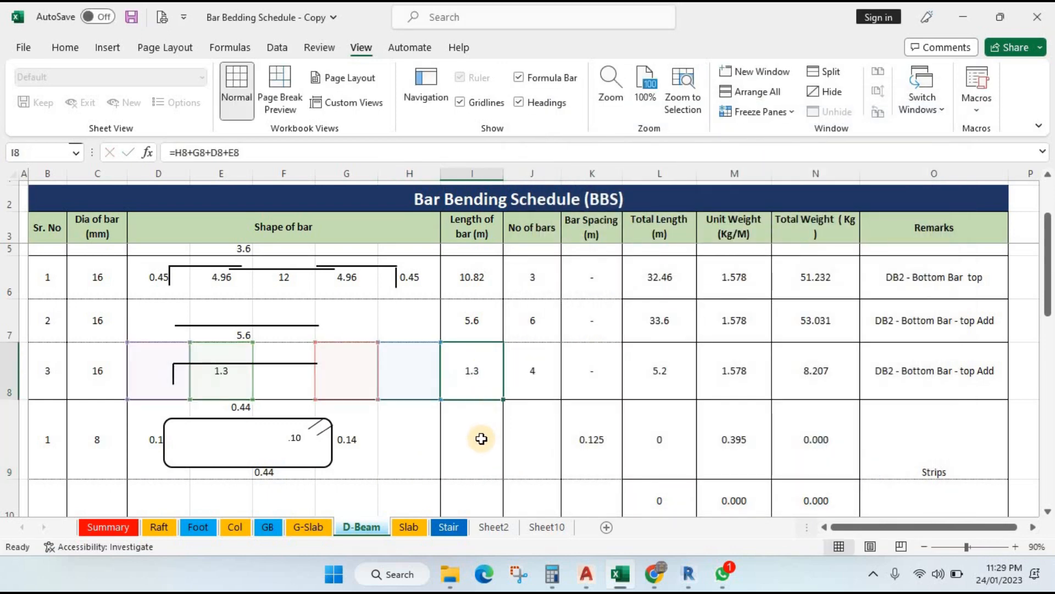
type("=")
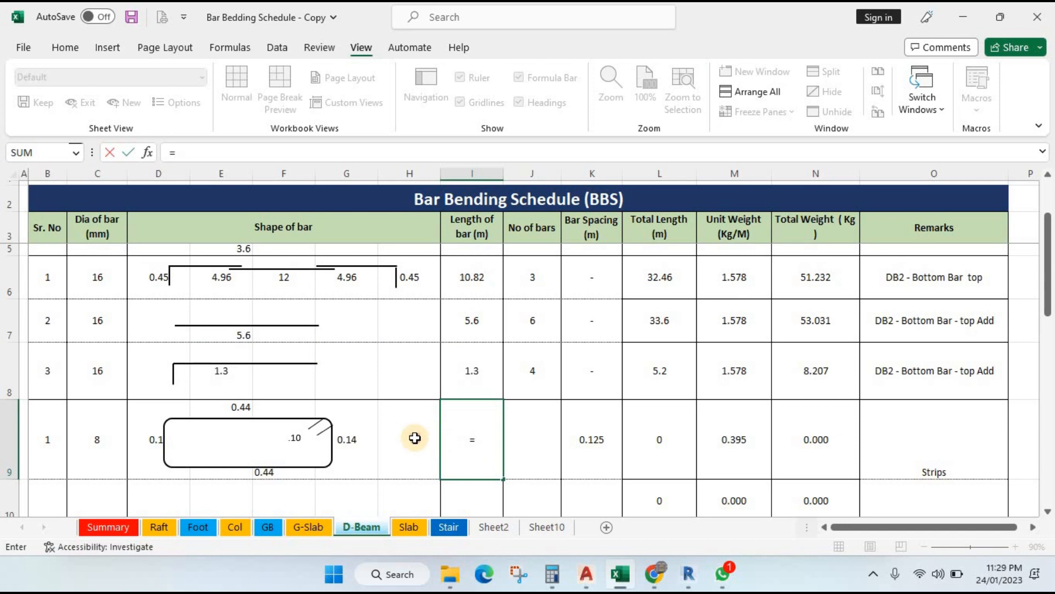
left_click(415, 439)
type("+")
left_click(347, 463)
type("+")
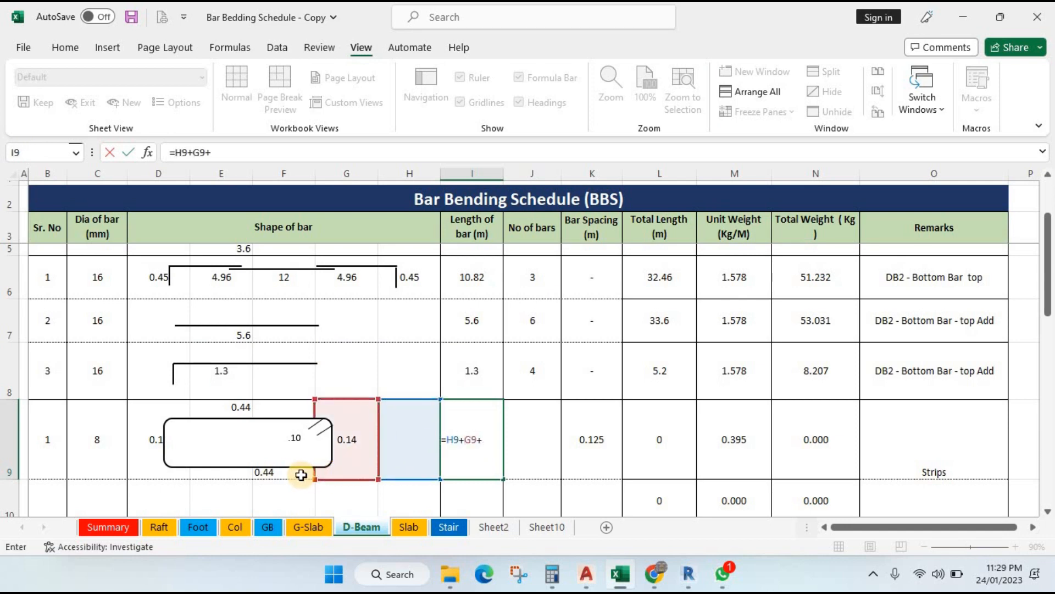
left_click(297, 475)
type("+")
left_click(229, 473)
type("+")
left_click(157, 471)
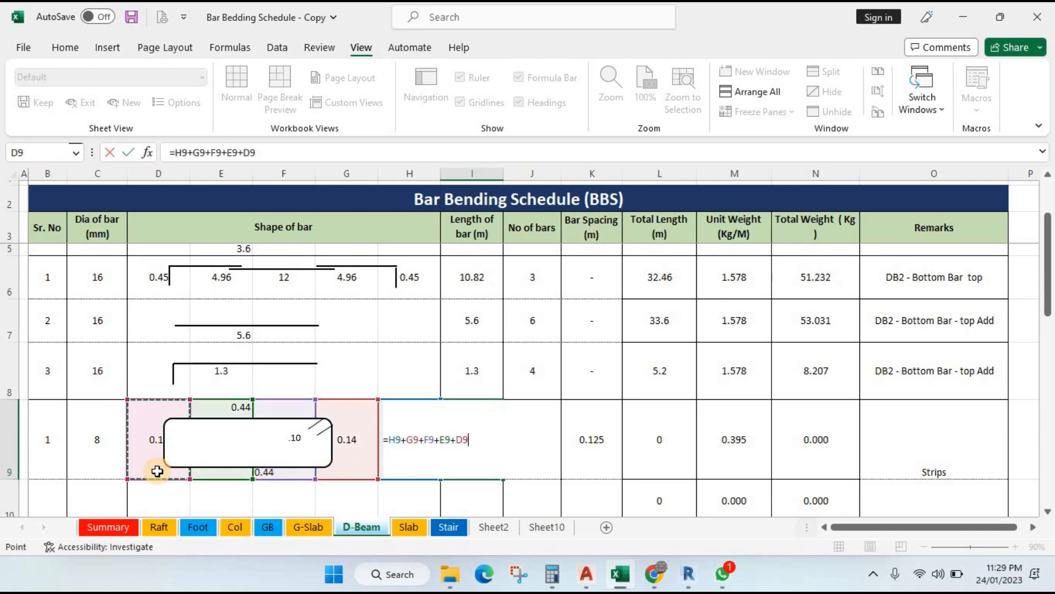
key("Return")
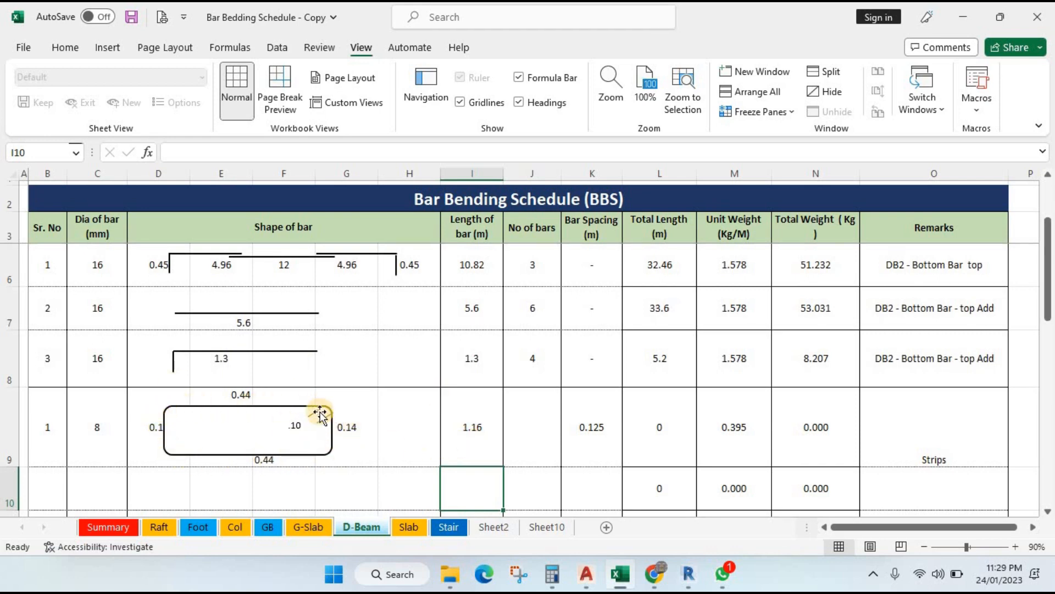
Step: Append +.2 to the stirrup length formula in I9 to include the hooks
double_click(479, 445)
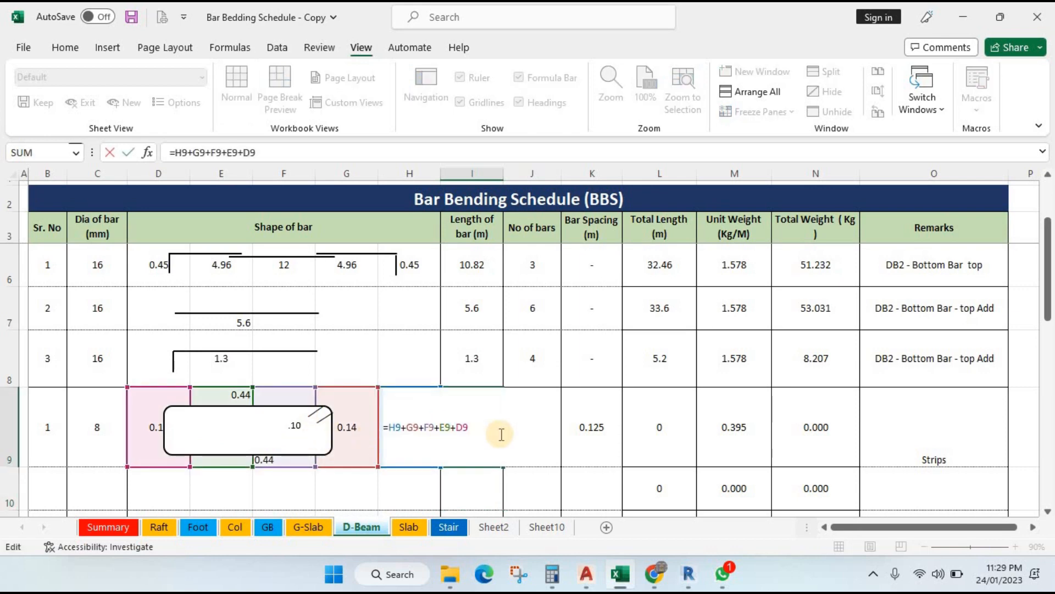
type("+.2")
key("Return")
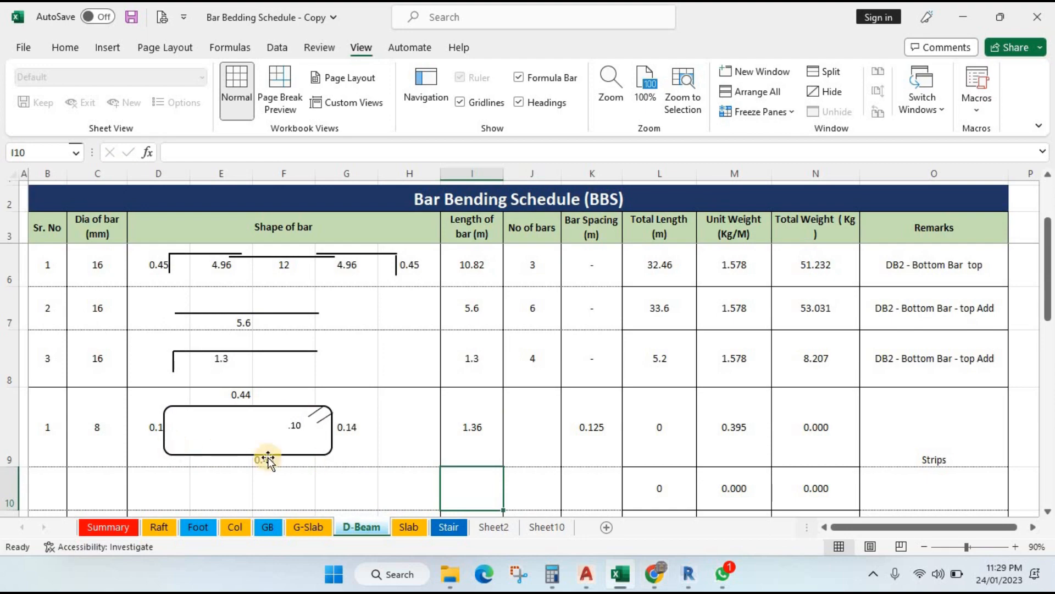
Step: Switch to the STRUC drawing in AutoCAD and examine DB2's width and thickness in the schedule of beams and ribs
mouse_move(588, 577)
left_click(451, 531)
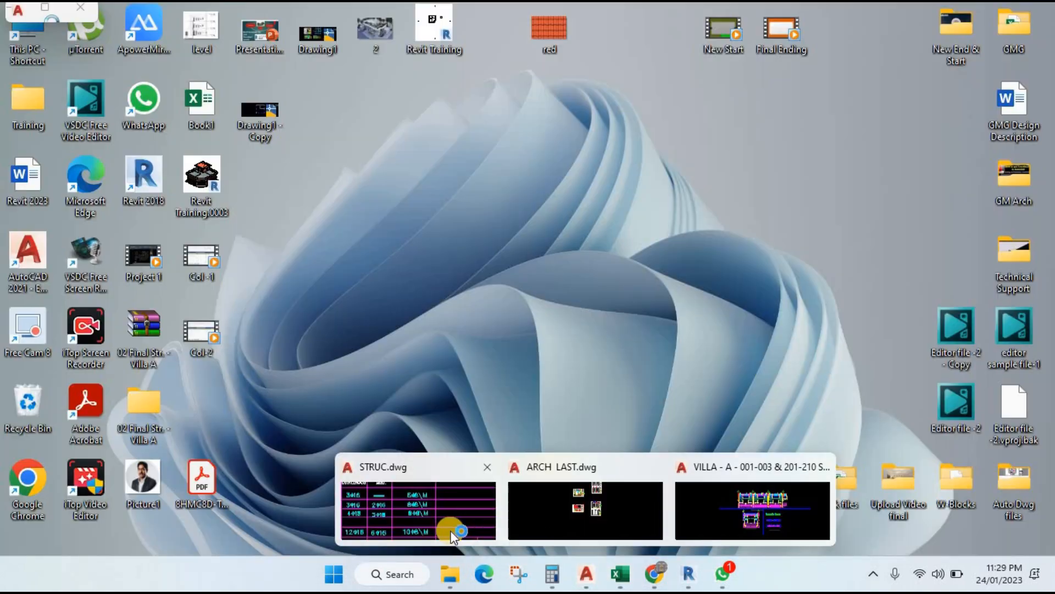
scroll(511, 369, "down", 6)
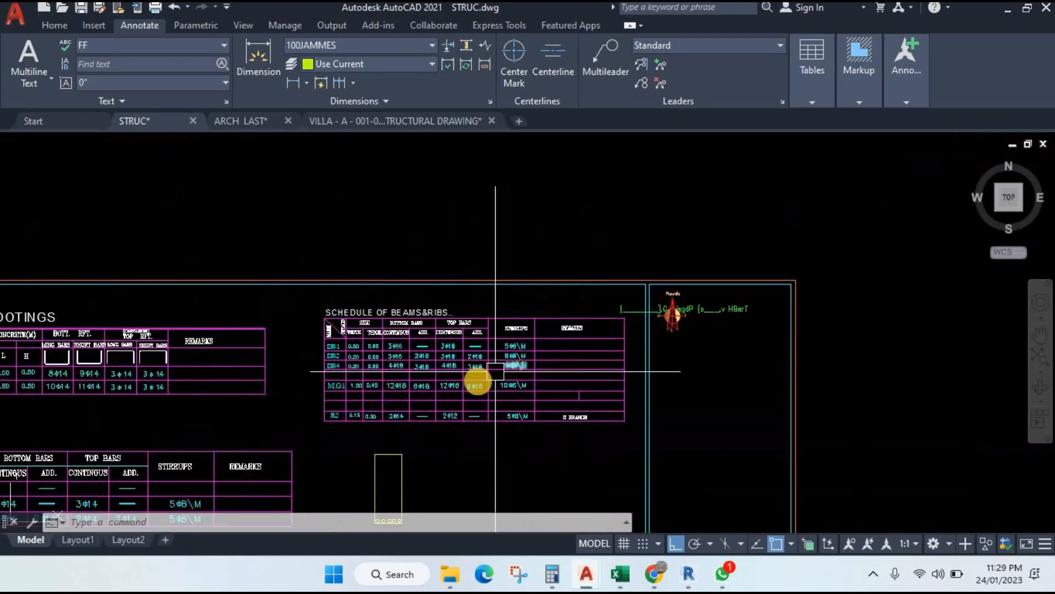
scroll(494, 389, "up", 5)
scroll(483, 372, "down", 5)
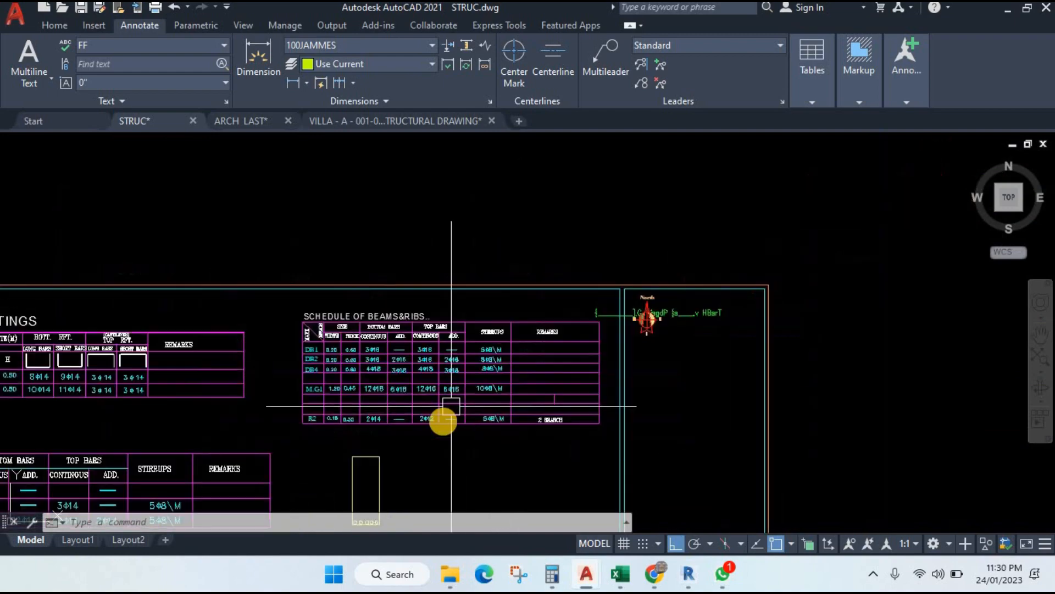
left_click_drag(441, 419, 567, 352)
scroll(500, 321, "up", 4)
left_click_drag(464, 288, 447, 337)
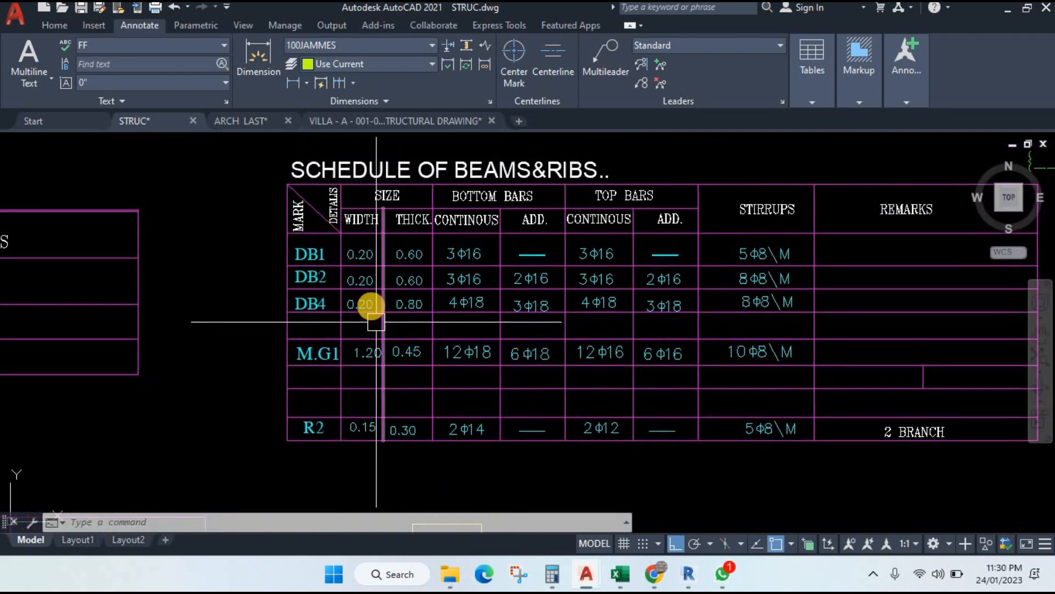
Step: Return to the Excel schedule and narrow the stirrup rectangle from its left edge to uncover the side length in D9
scroll(364, 288, "up", 2)
mouse_move(631, 585)
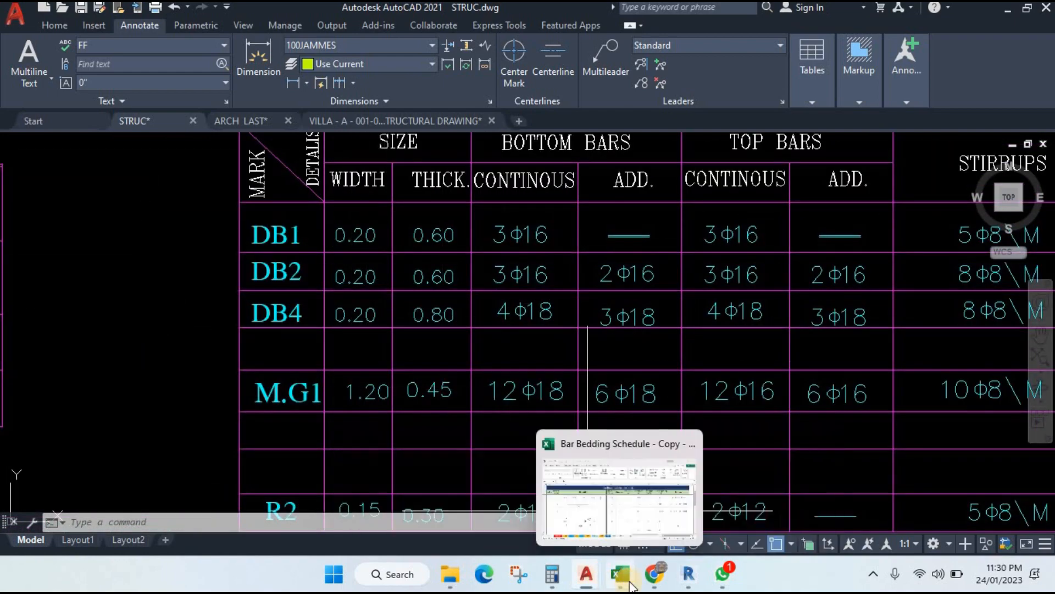
left_click(588, 503)
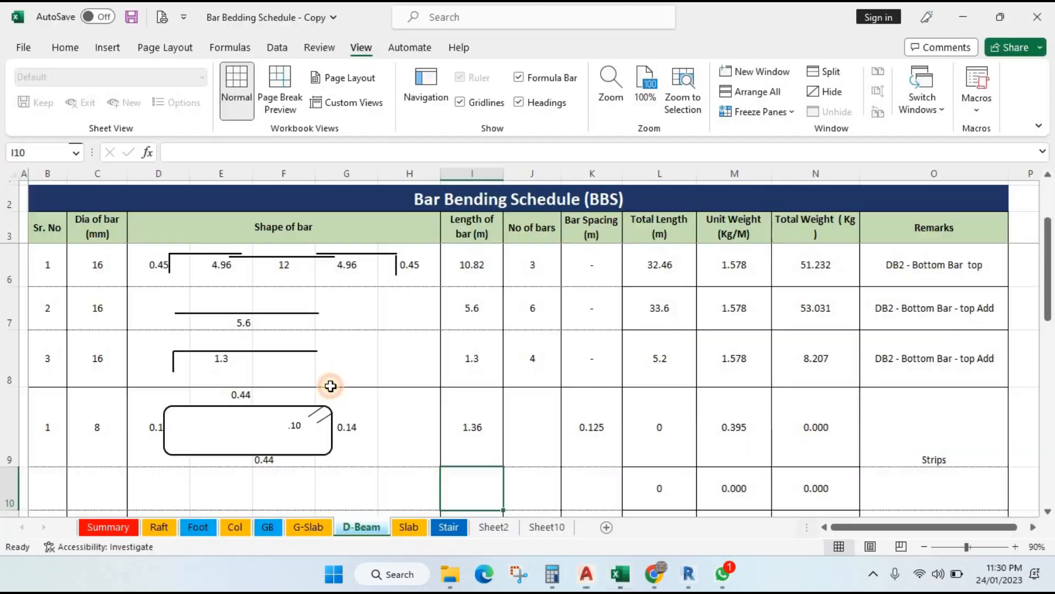
left_click(142, 442)
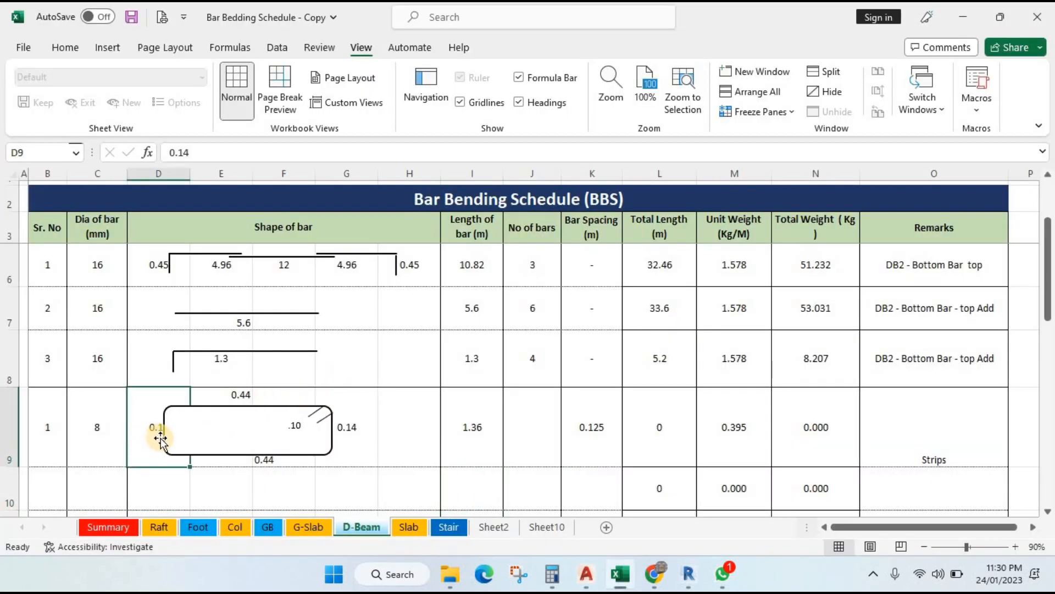
left_click(165, 436)
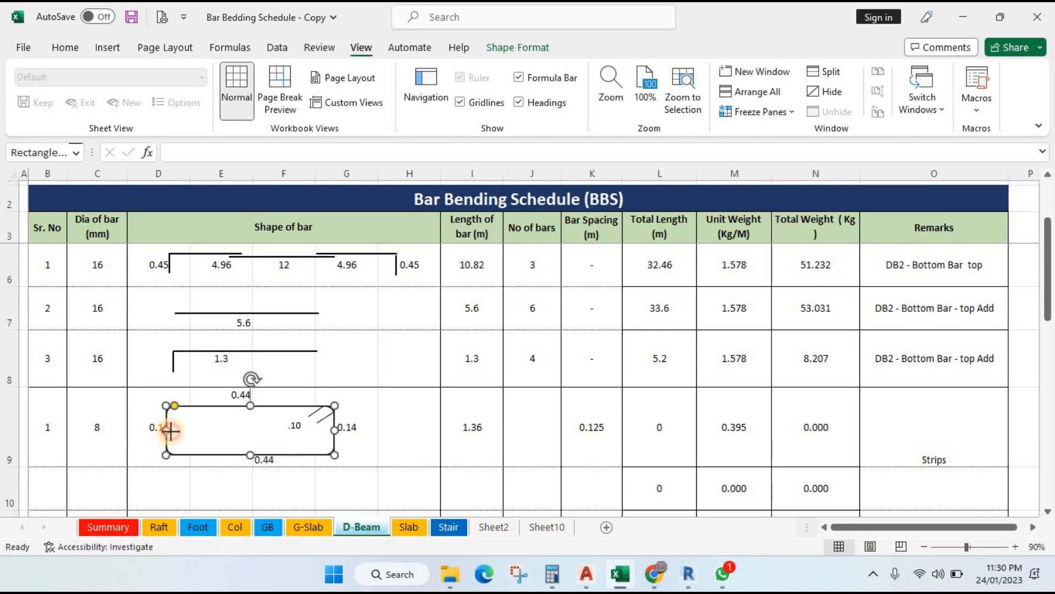
left_click_drag(170, 431, 174, 431)
left_click(157, 442)
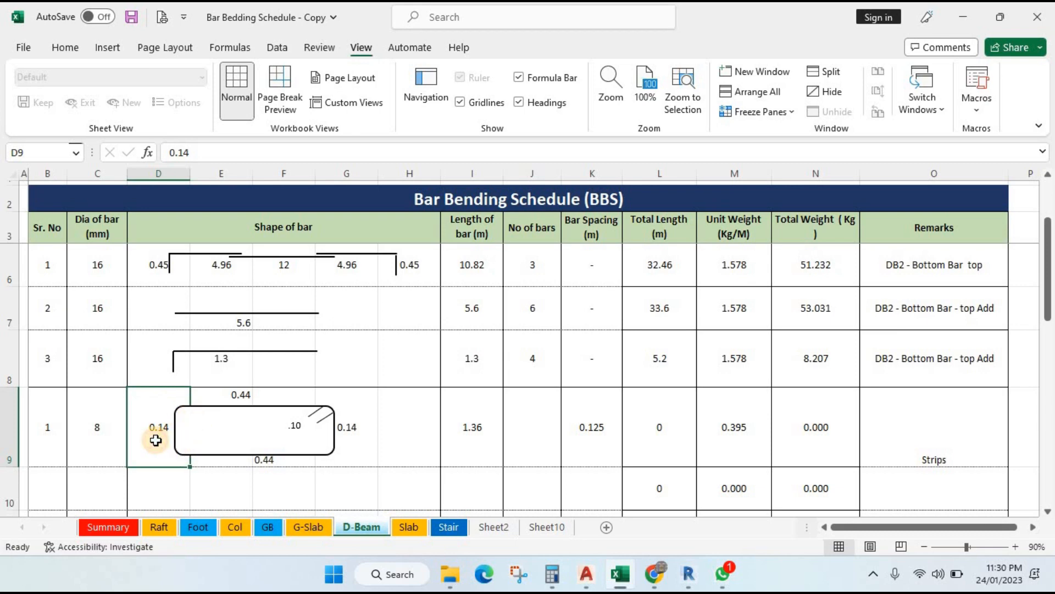
left_click(364, 451)
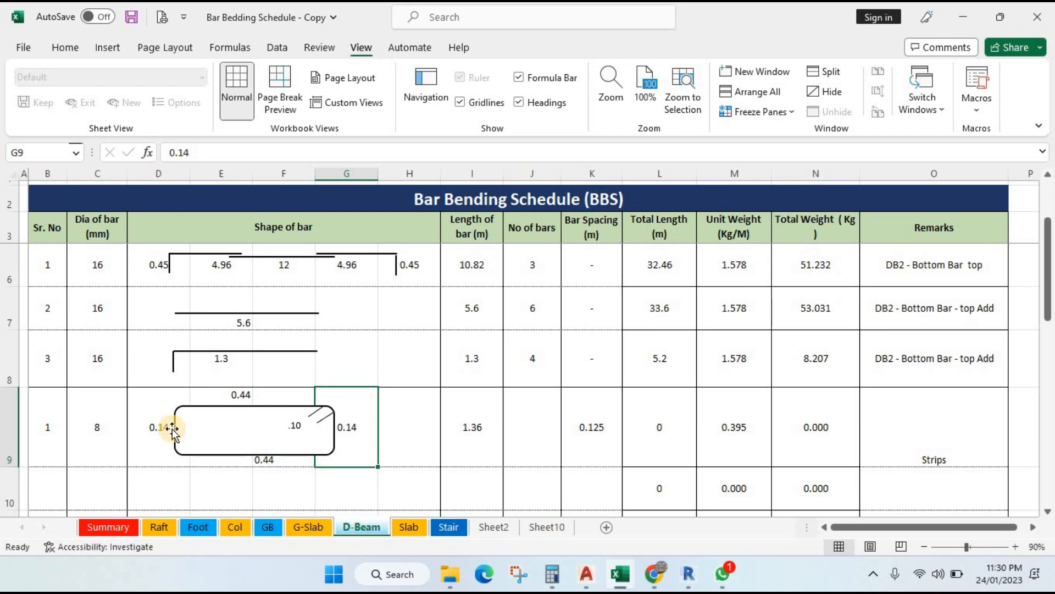
Step: Set both long sides of the stirrup to 0.54 in E9 and F9, and check the length formula in I9
left_click(215, 395)
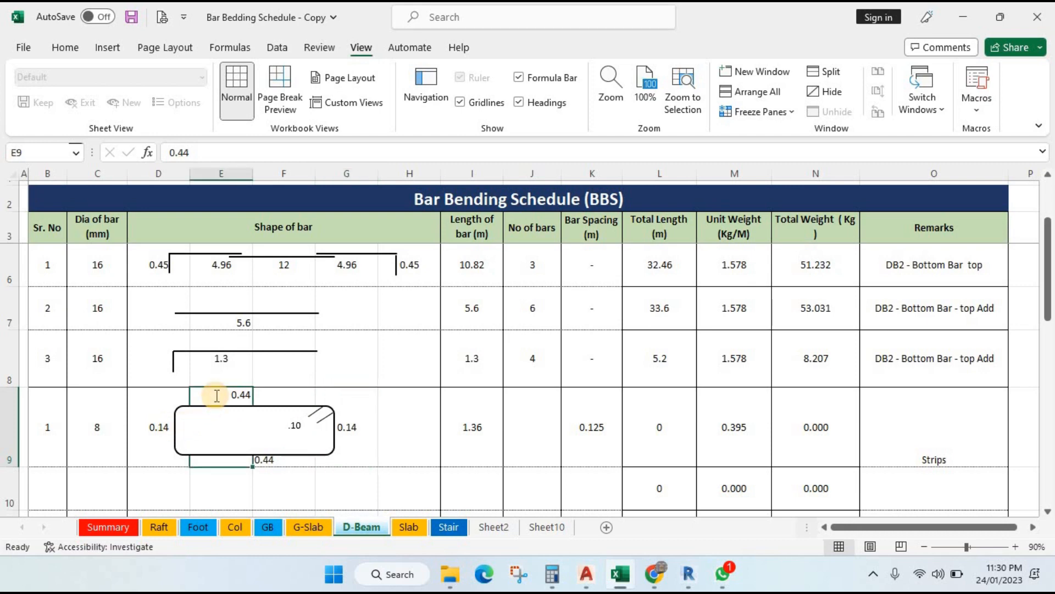
type("0.54")
key("Return")
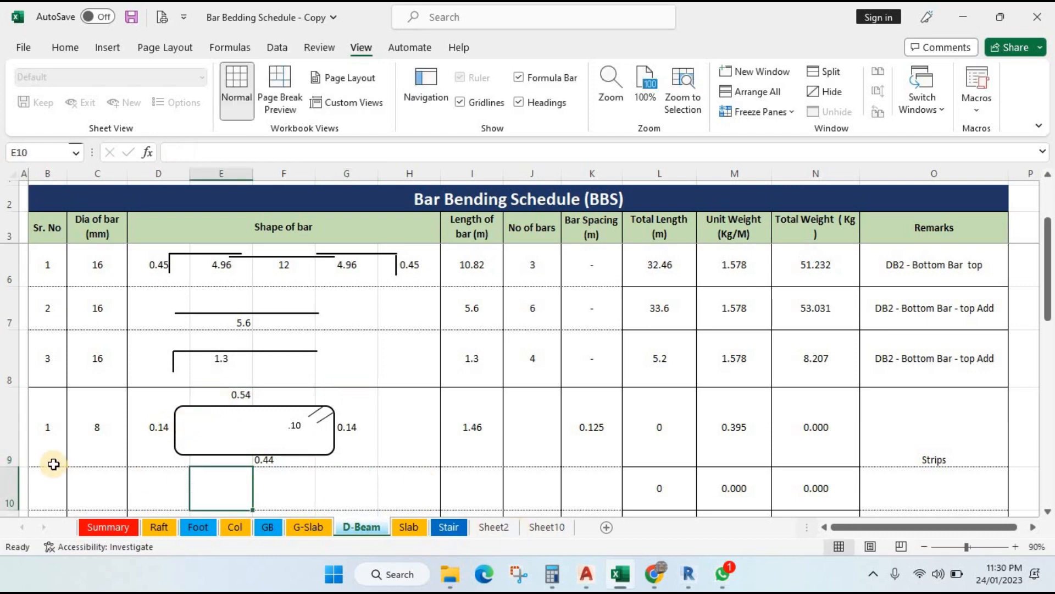
left_click_drag(14, 473, 15, 473)
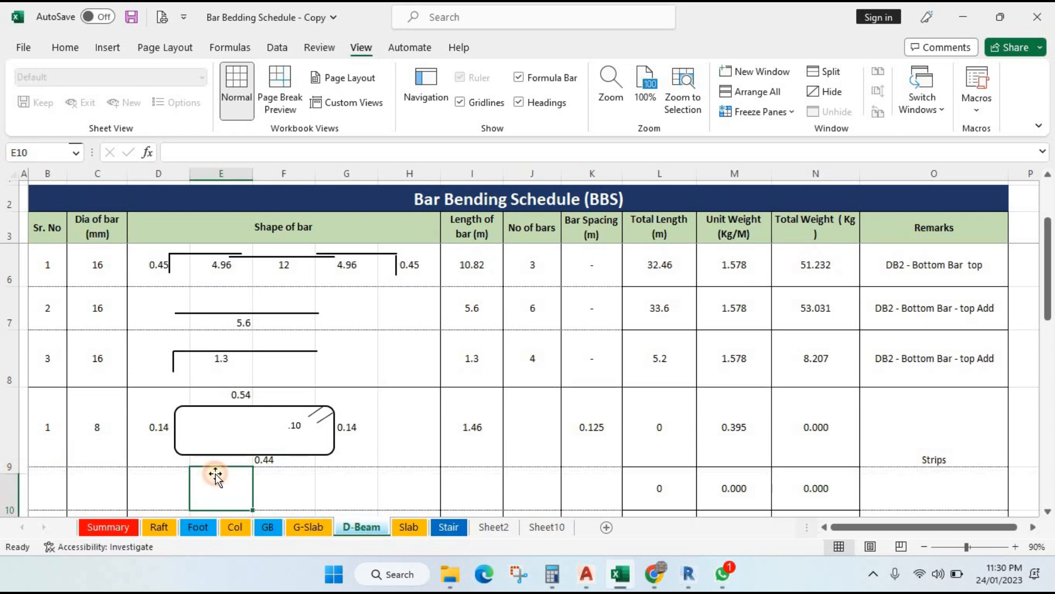
left_click(267, 463)
type("54")
key("Return")
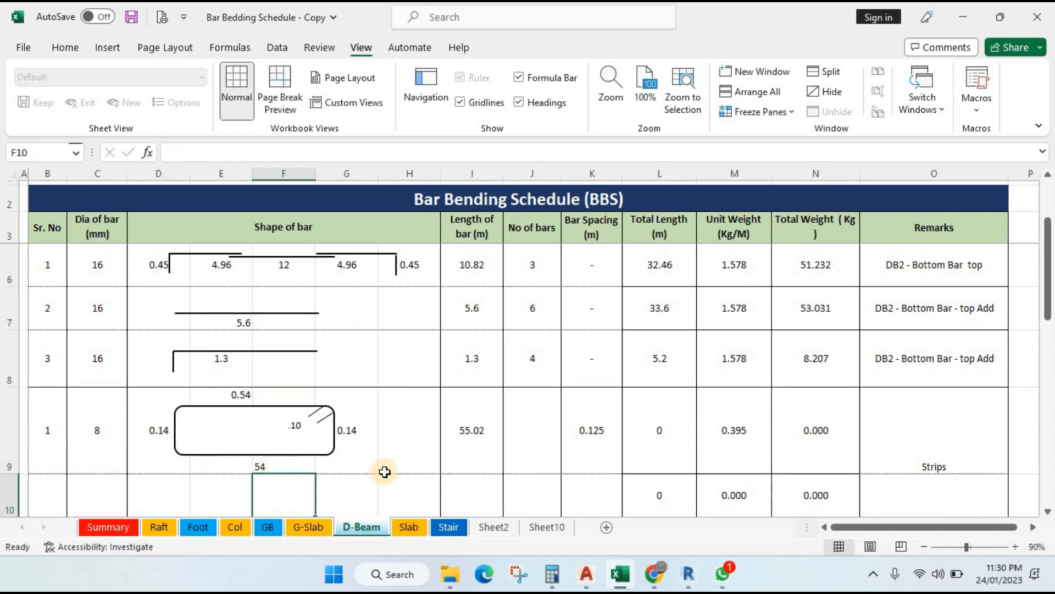
double_click(465, 448)
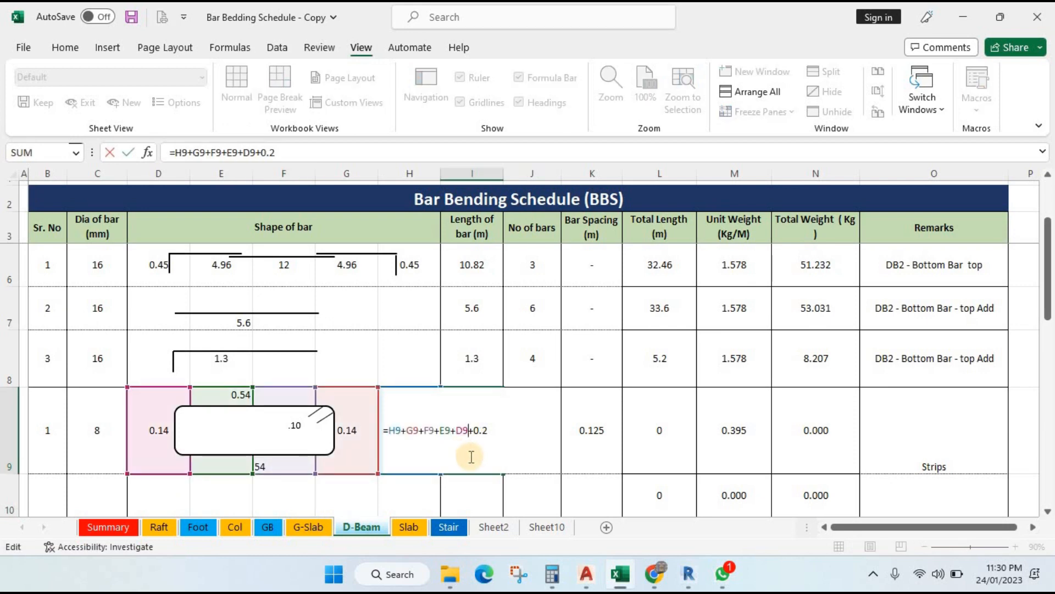
key("Escape")
left_click(299, 469)
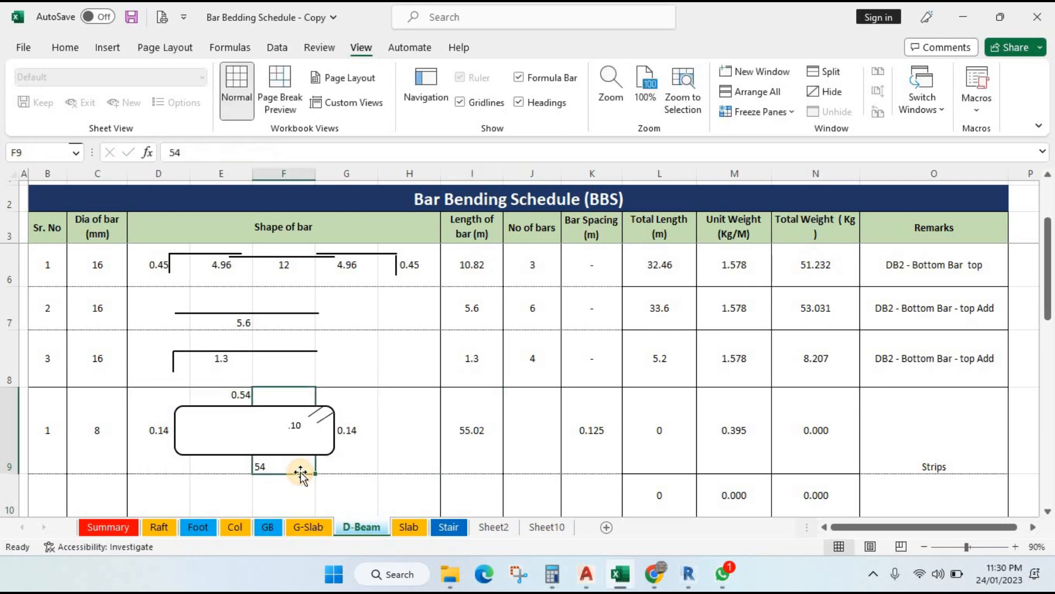
type(".")
key("Return")
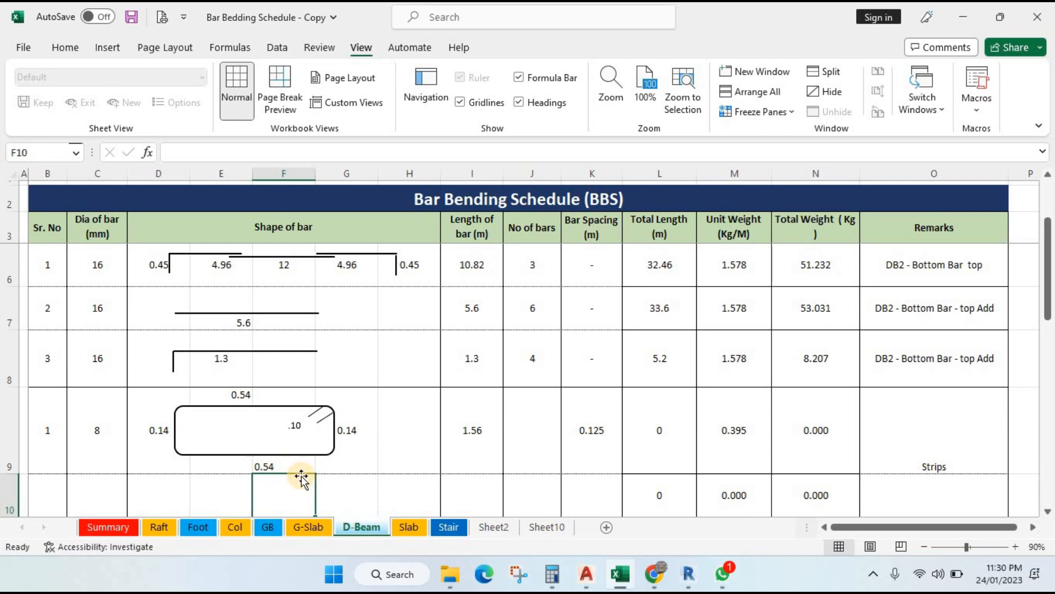
left_click(466, 449)
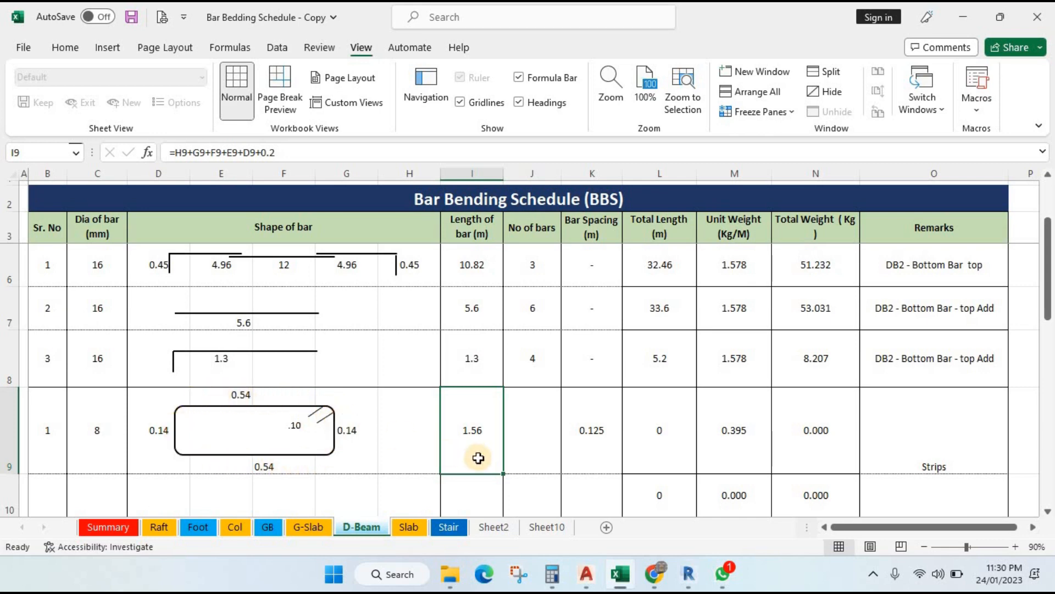
Step: Select the stirrup's number-of-bars cell J9, switch to the calculator and clear its previous calculation
left_click(555, 462)
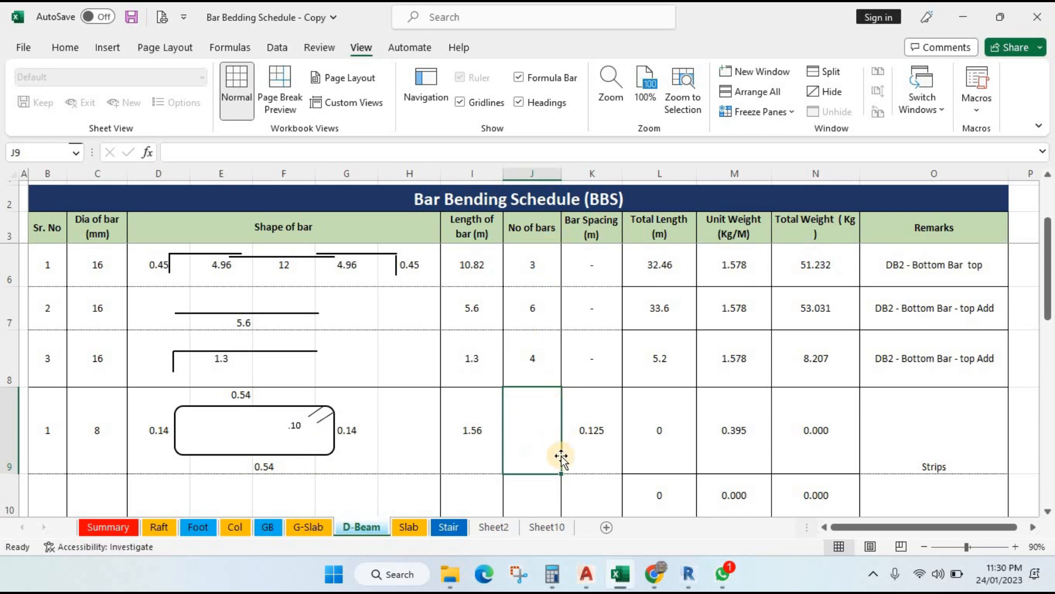
left_click(556, 576)
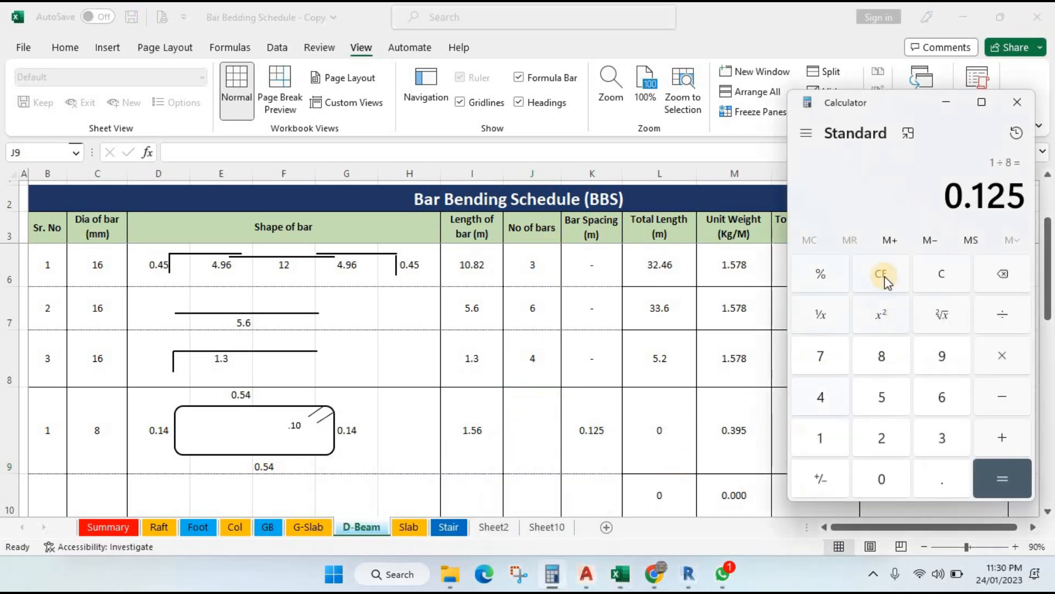
left_click(942, 274)
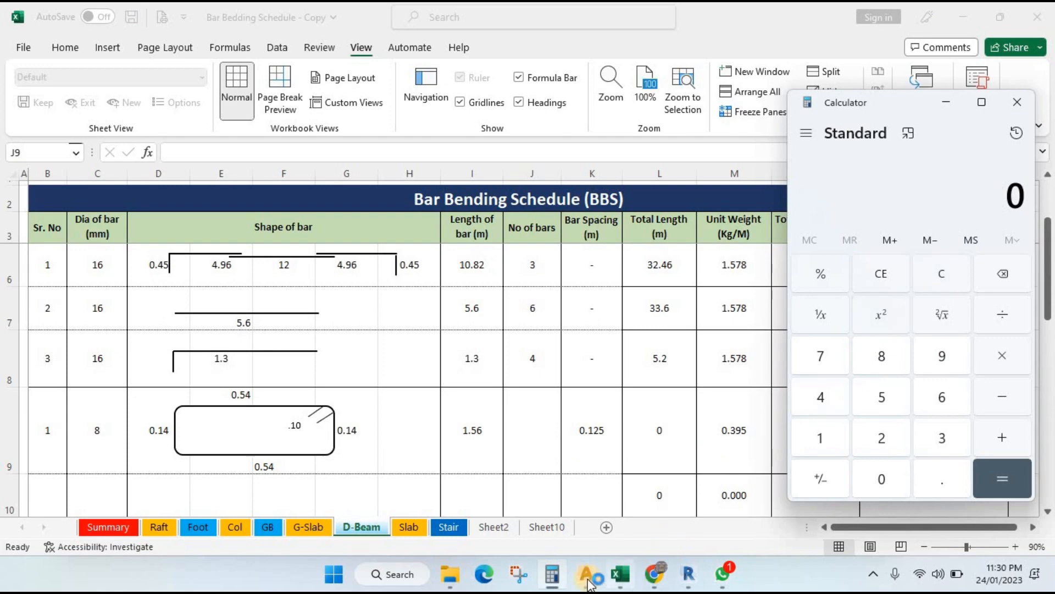
Step: Switch to the STRUC drawing in AutoCAD and examine the grid dimensions along the beams in the grade beams plan
mouse_move(587, 577)
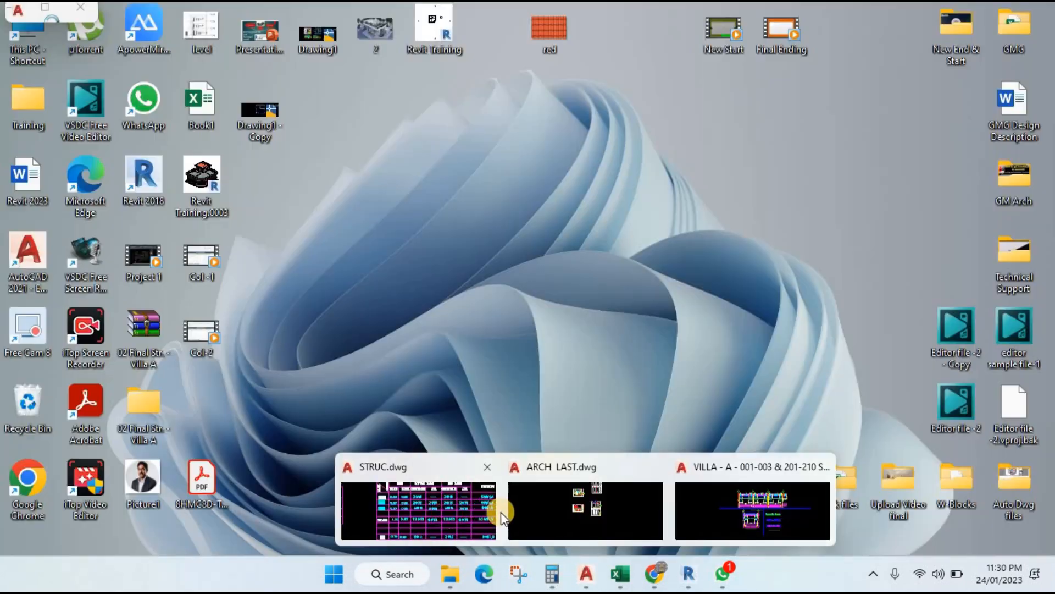
left_click(416, 489)
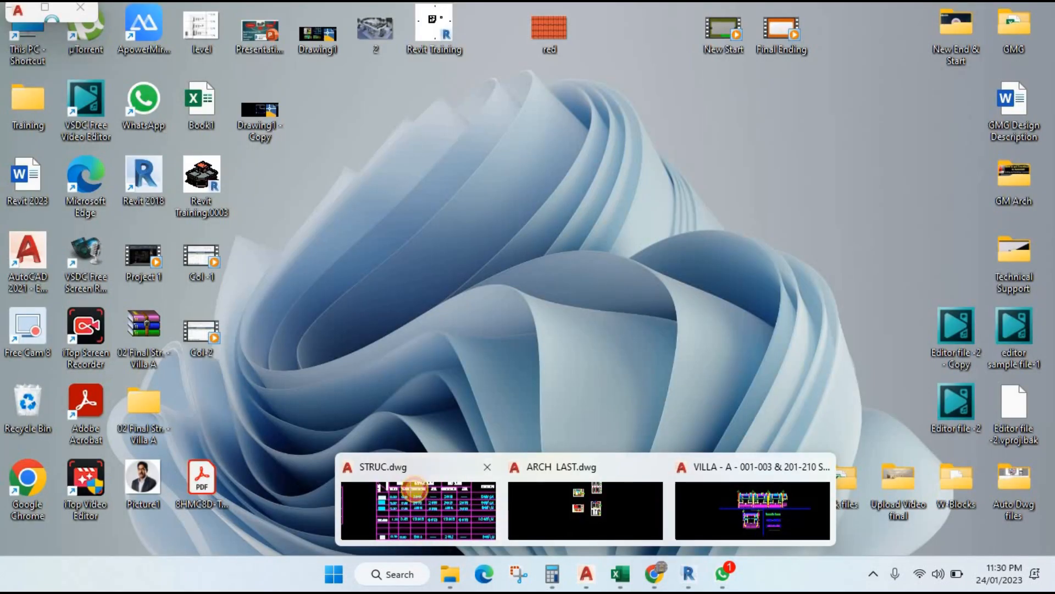
scroll(318, 250, "down", 5)
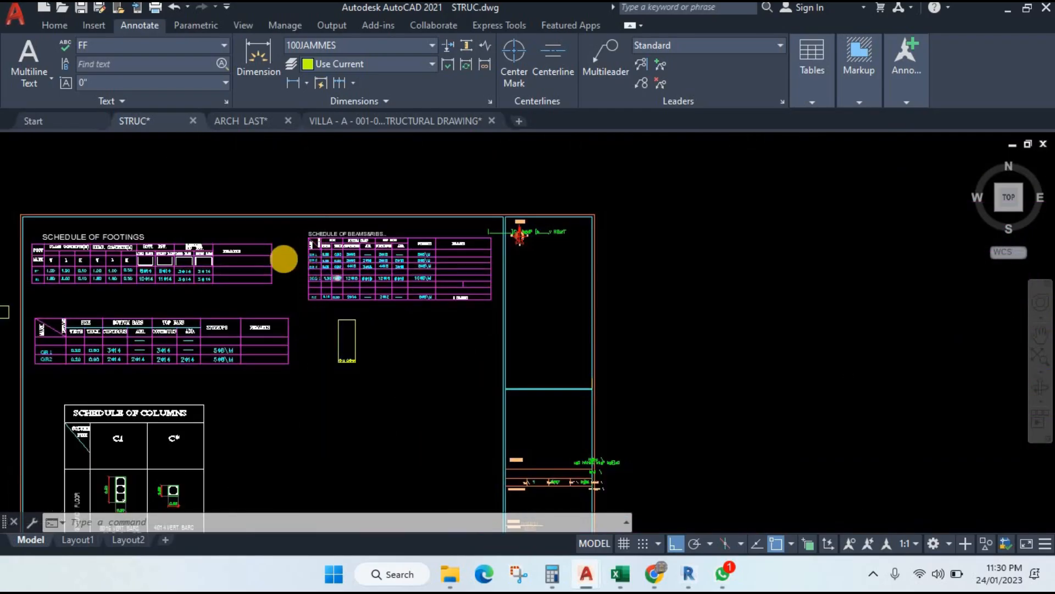
scroll(337, 278, "down", 6)
left_click_drag(314, 262, 411, 438)
left_click_drag(393, 245, 413, 351)
scroll(445, 250, "up", 4)
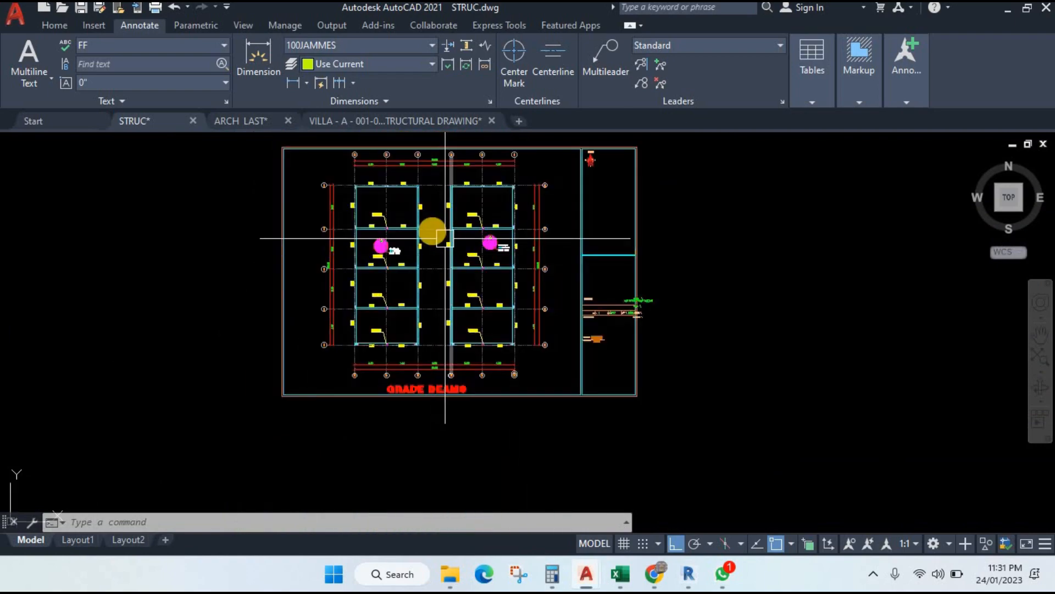
scroll(440, 233, "up", 4)
left_click_drag(341, 215, 402, 340)
left_click_drag(251, 381, 328, 279)
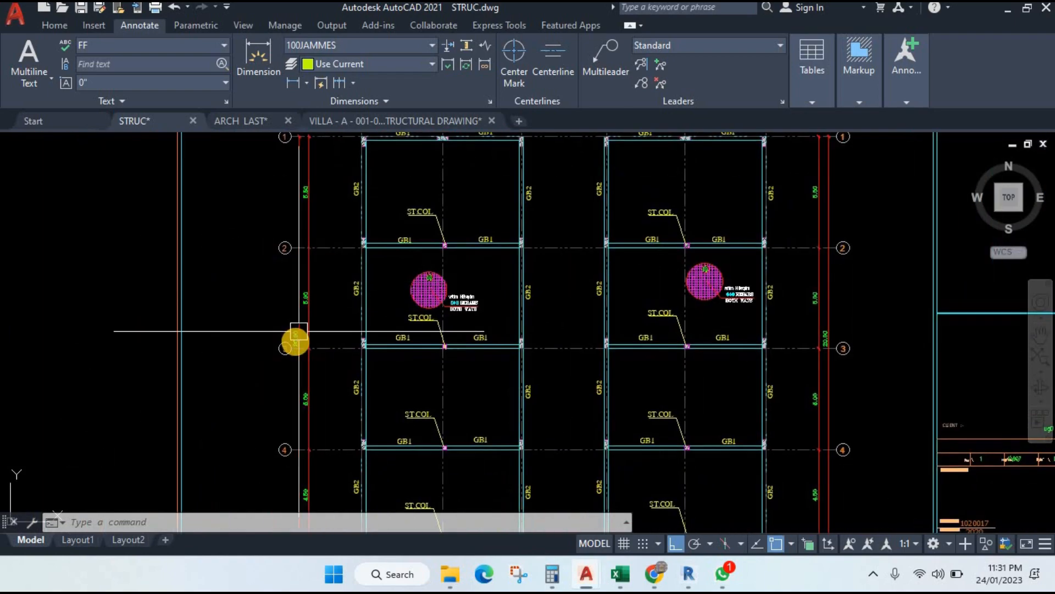
scroll(299, 331, "up", 4)
scroll(306, 342, "down", 4)
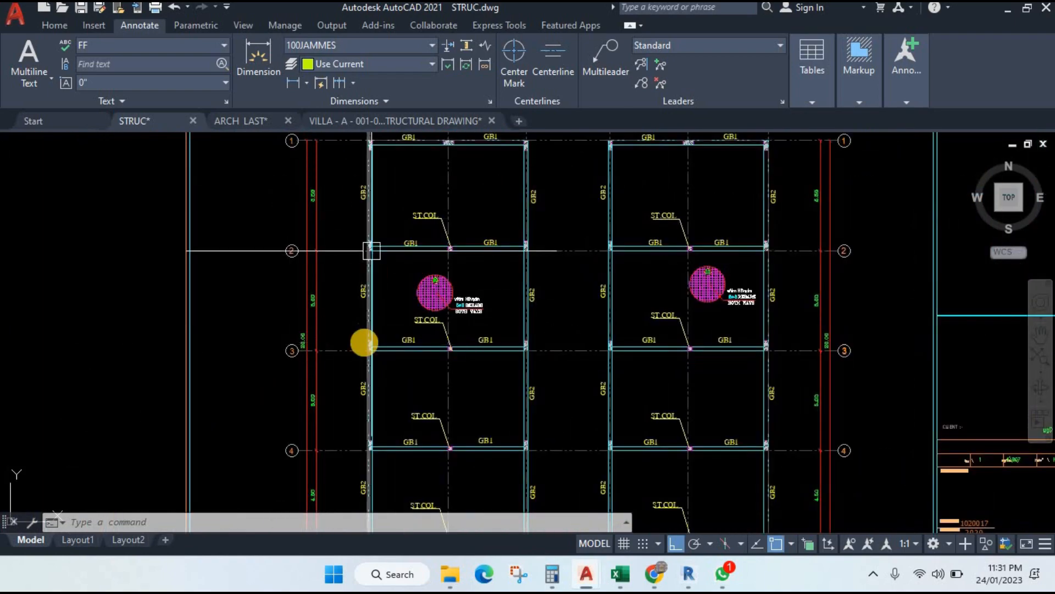
left_click_drag(357, 364, 363, 231)
scroll(372, 355, "up", 2)
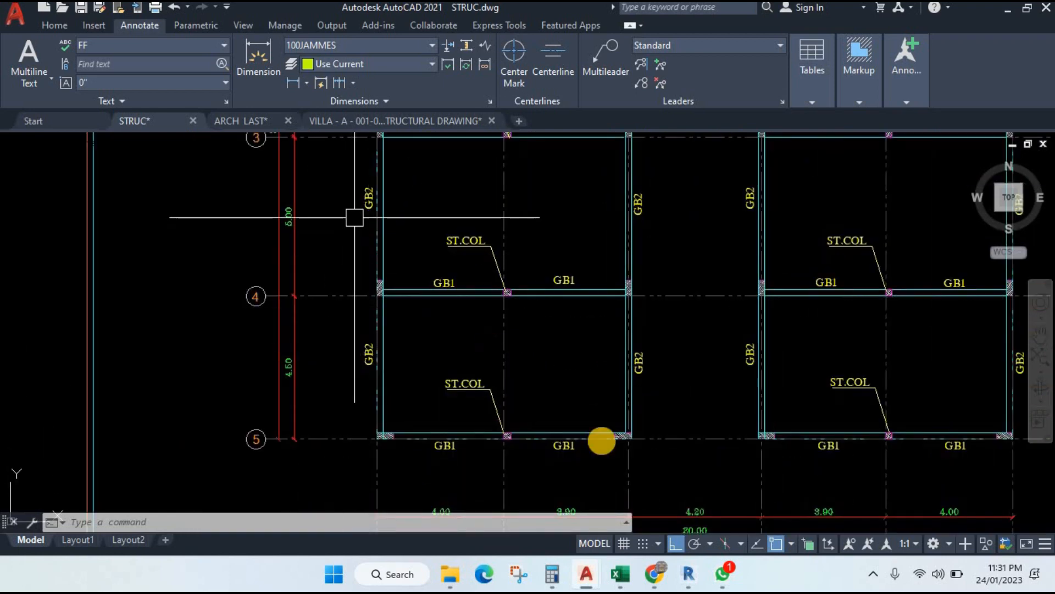
Step: Calculate the number of stirrups in the calculator by dividing 20 by the 0.125 spacing
left_click(560, 577)
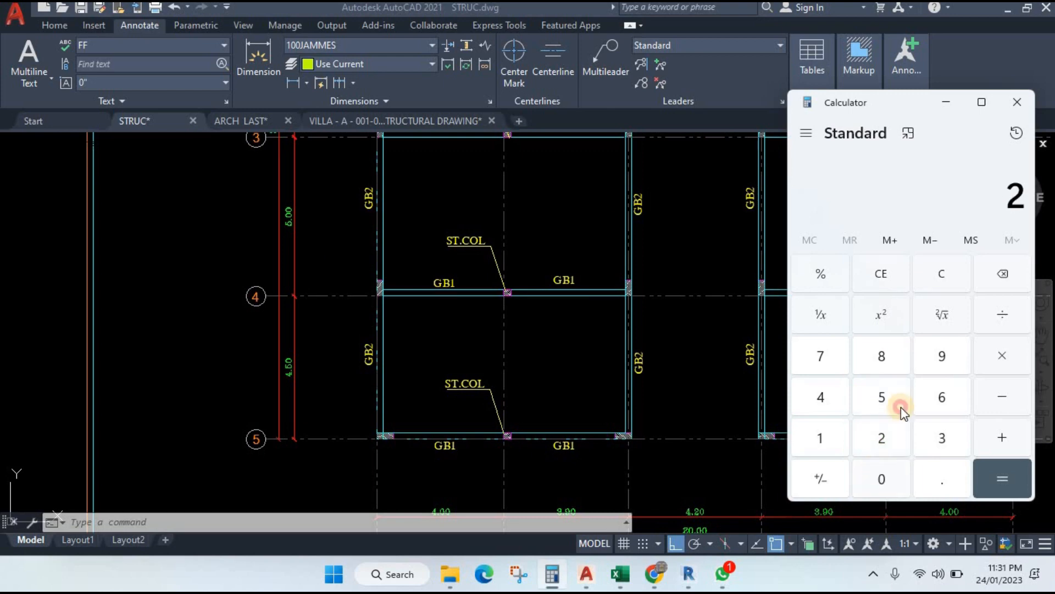
key("0")
left_click(936, 474)
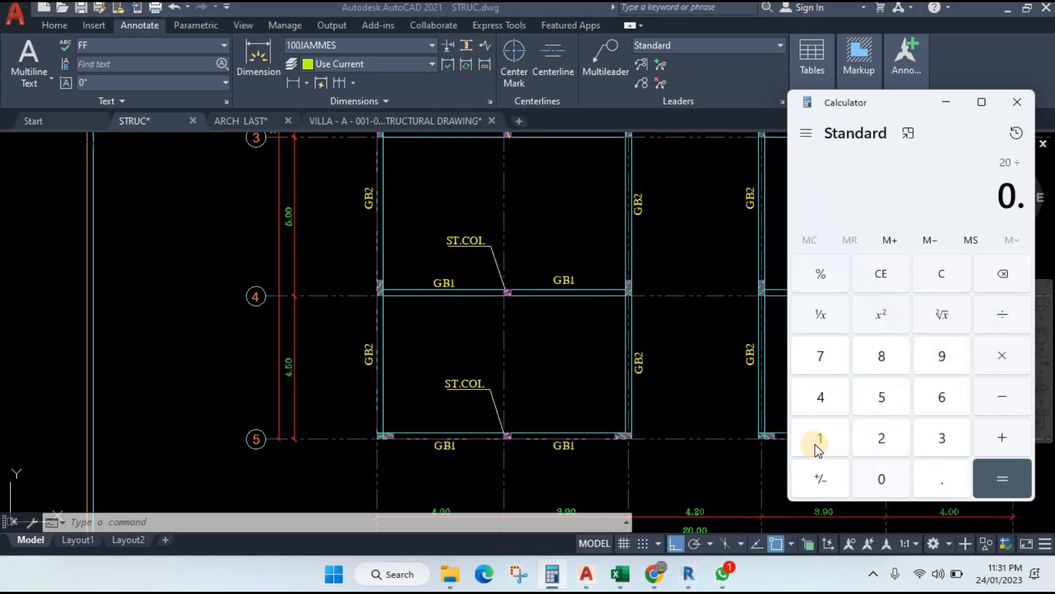
left_click(879, 440)
left_click(902, 405)
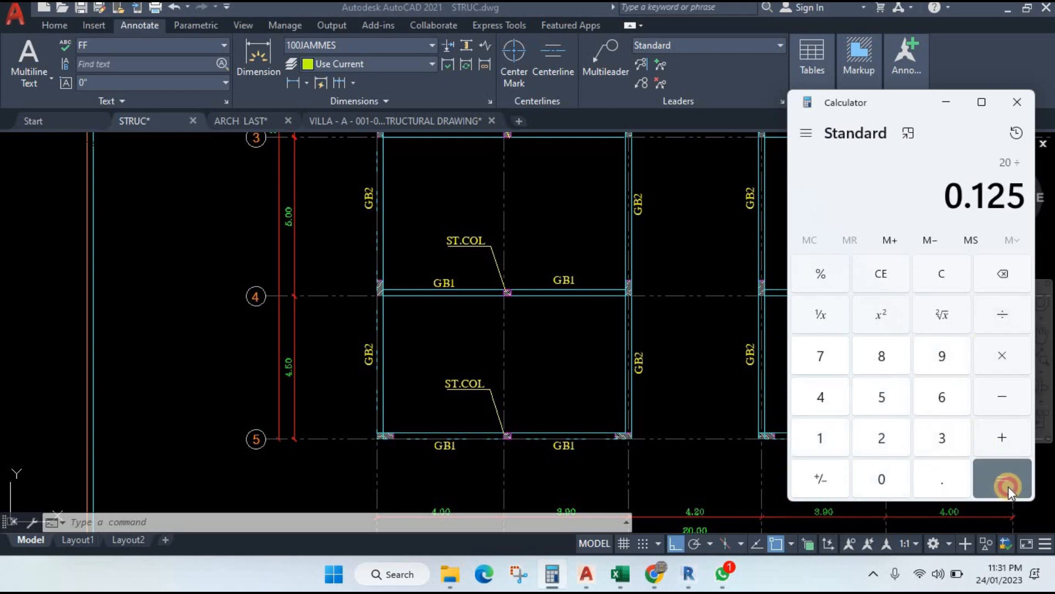
left_click(1008, 485)
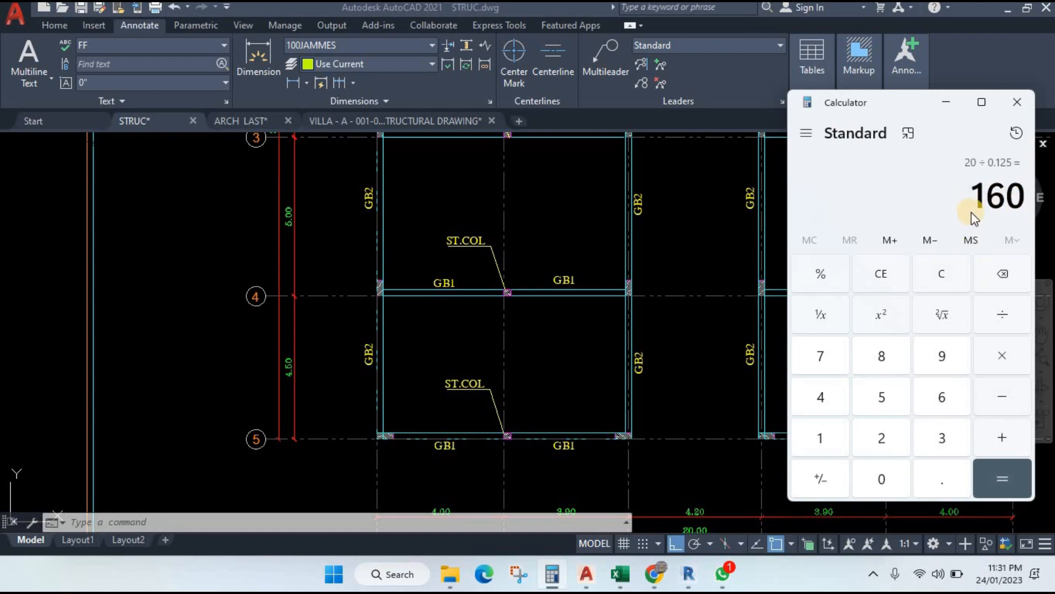
Step: Return to the Excel schedule and enter 160 as the stirrup's number of bars in J9
left_click(621, 577)
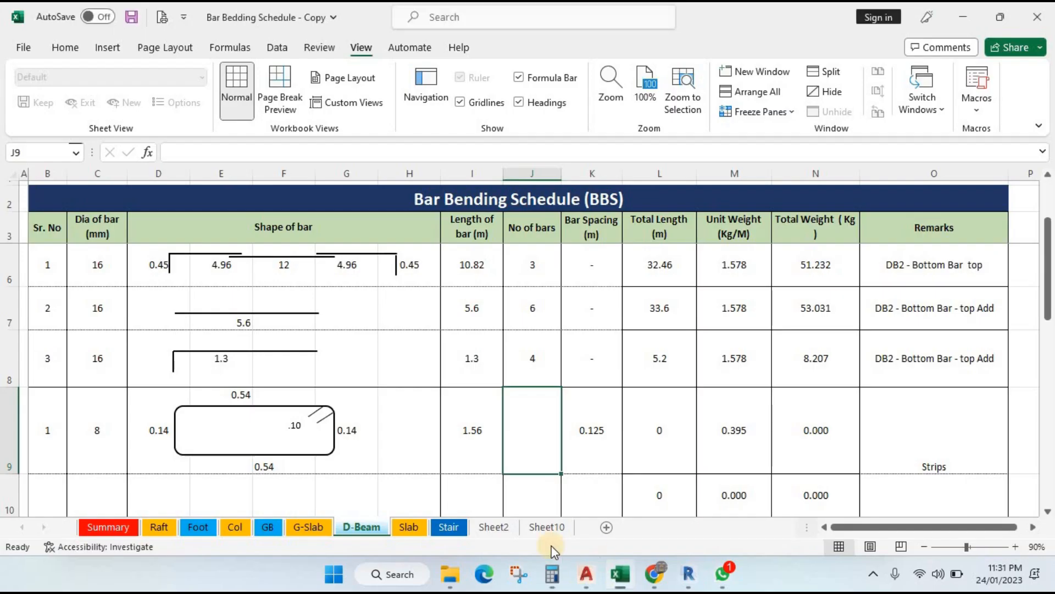
type("160")
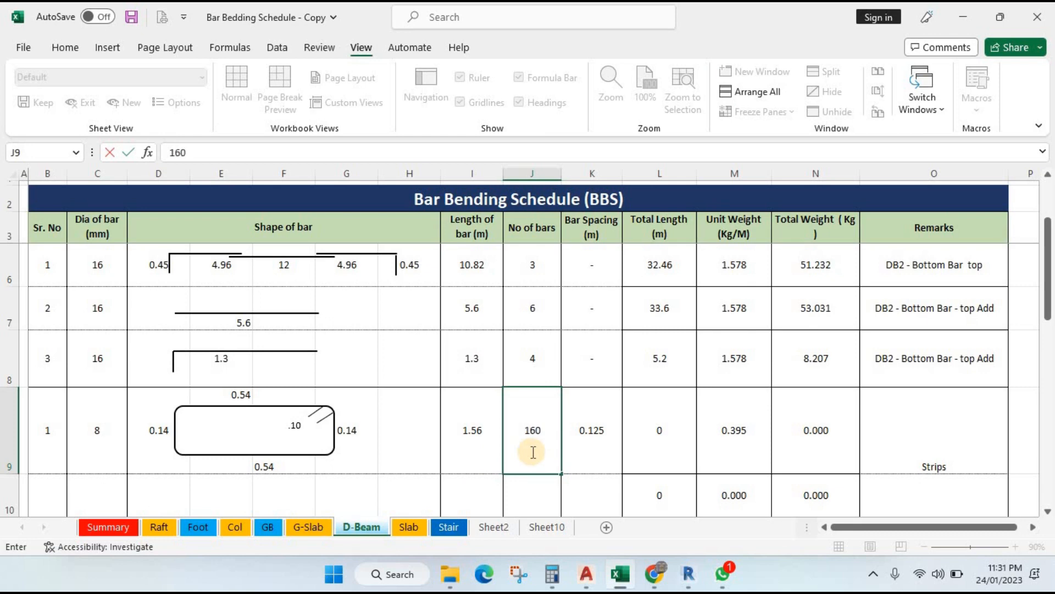
key("Return")
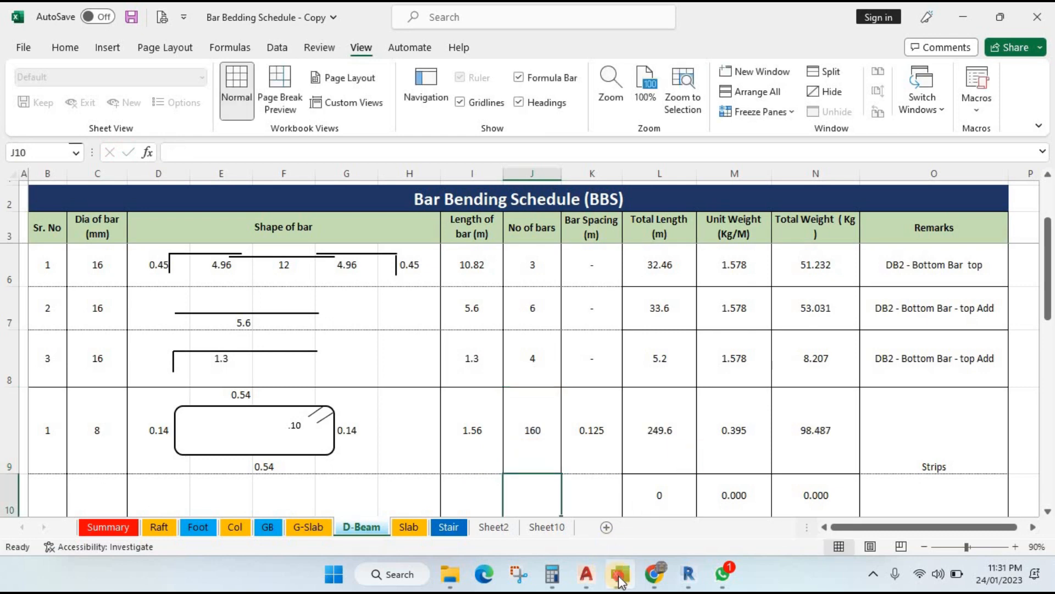
Step: Recheck the stirrup count calculation and review the bar length in I9 and number of bars in J9
left_click(553, 574)
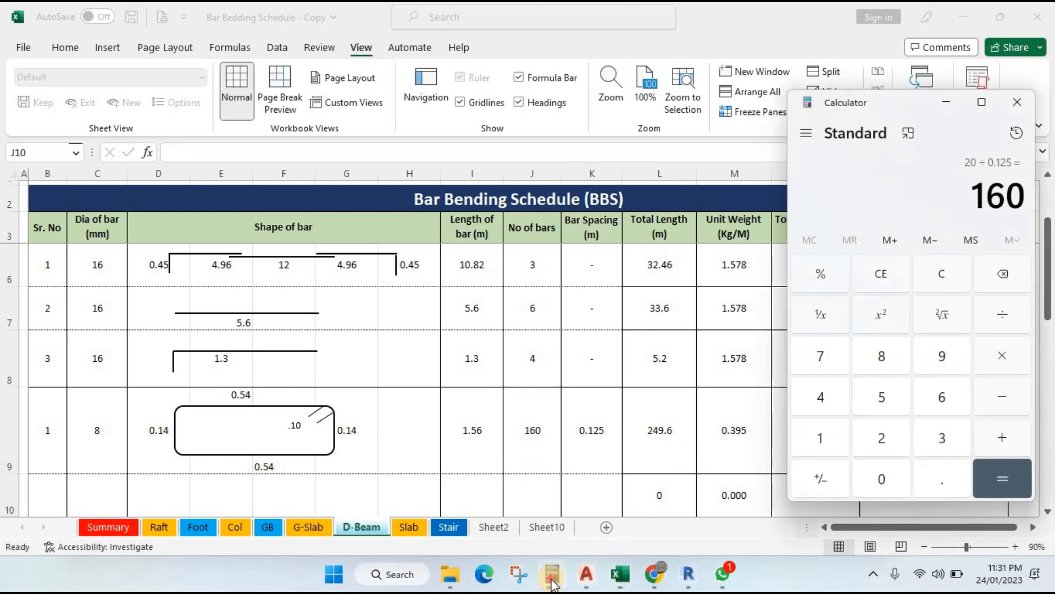
left_click(553, 573)
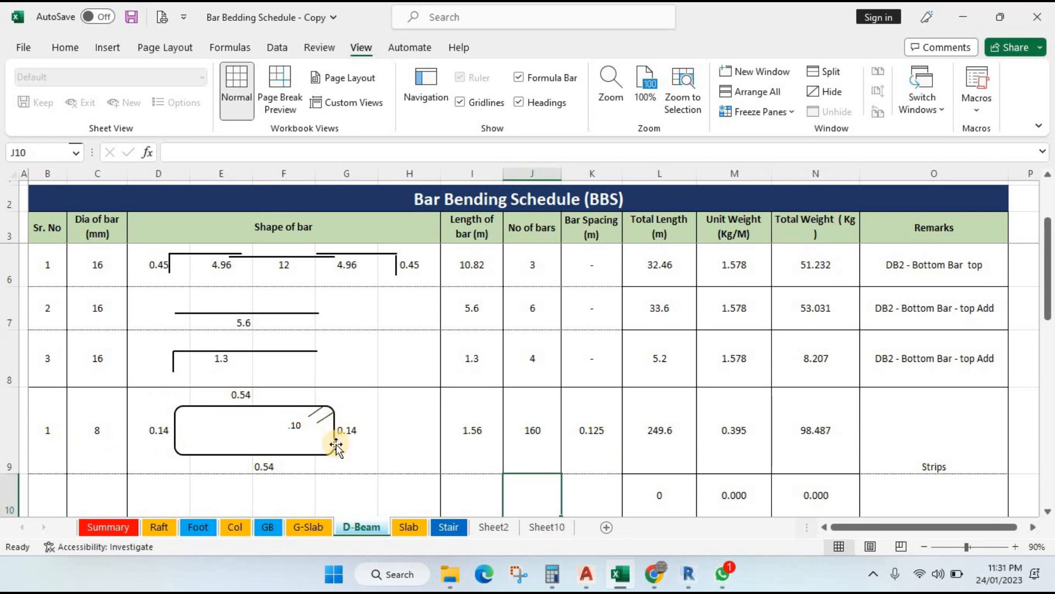
left_click(460, 444)
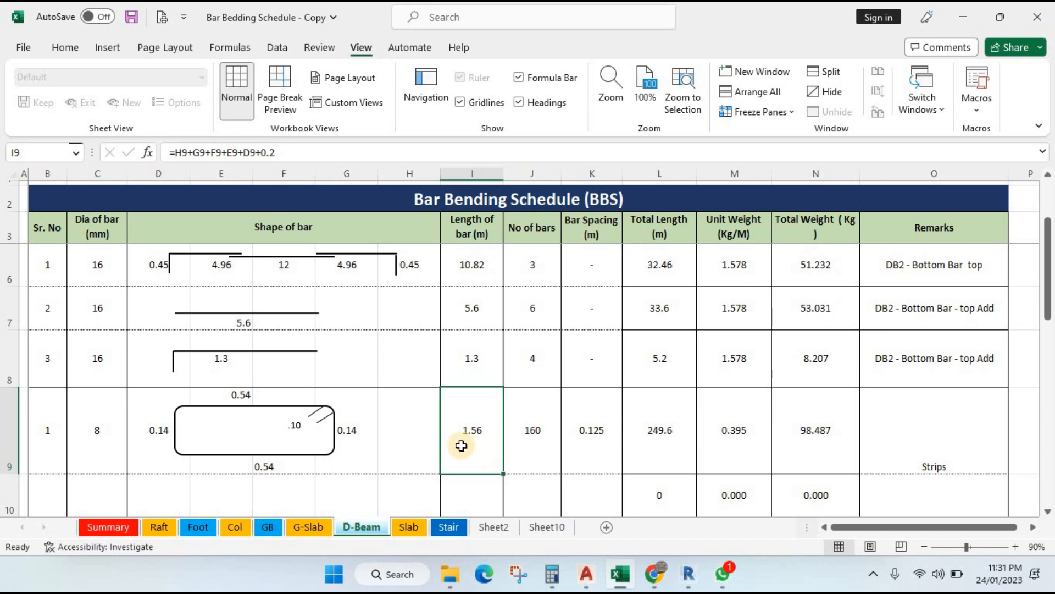
left_click(535, 454)
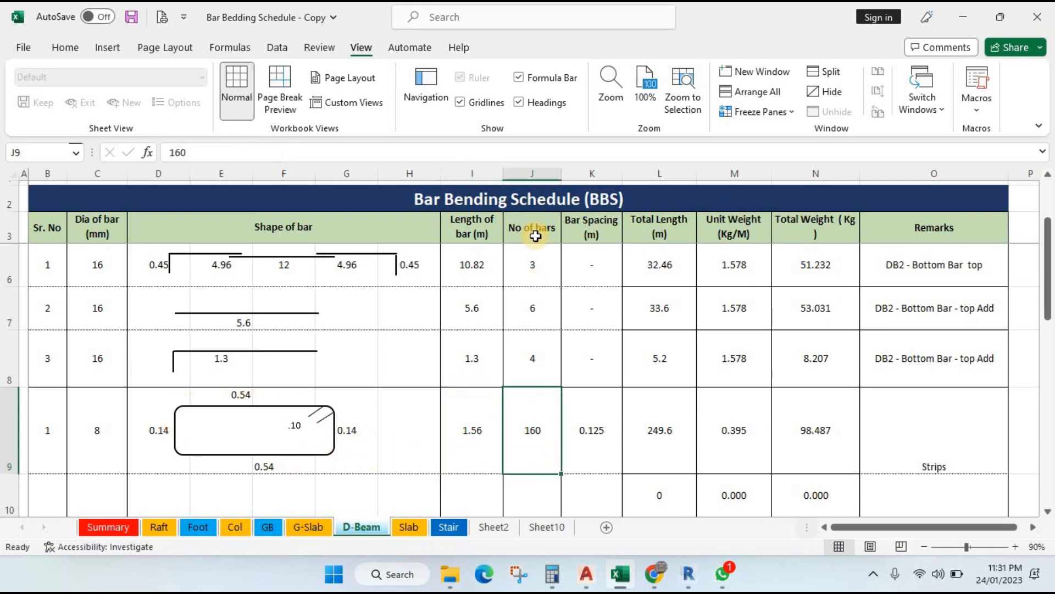
Step: Review the stirrup row's total length, unit weight and total weight formulas in L9, M9 and N9 without changing them
left_click(601, 455)
left_click(658, 445)
type("=J9*I9")
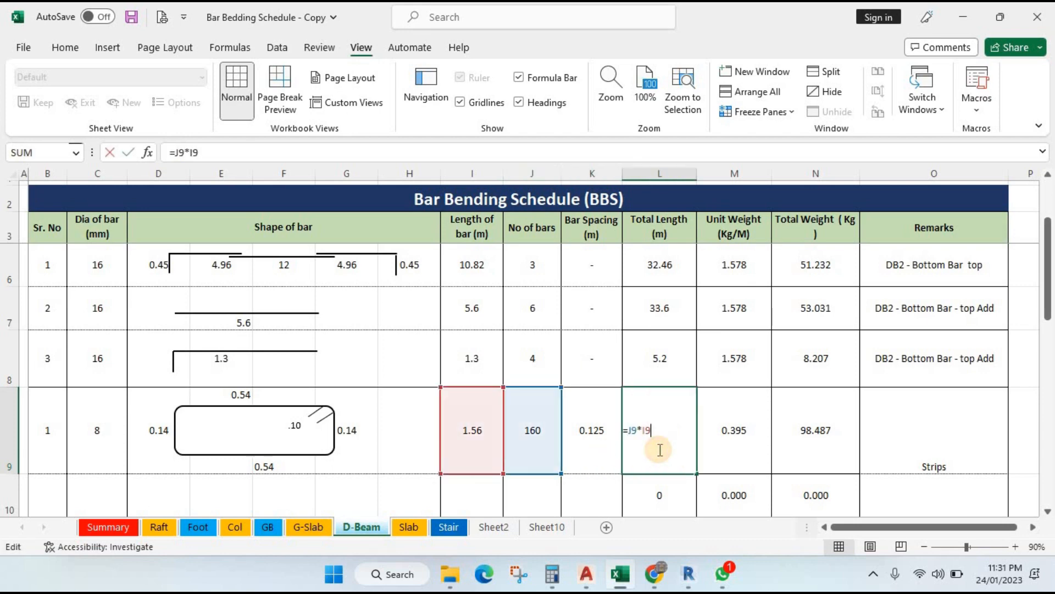
left_click(743, 442)
double_click(744, 442)
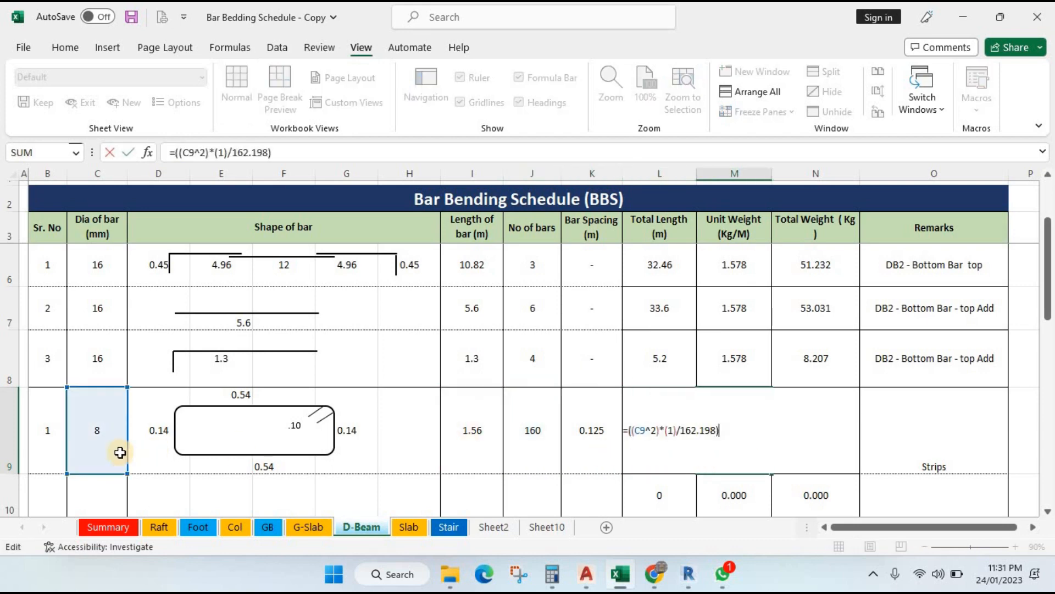
key("Escape")
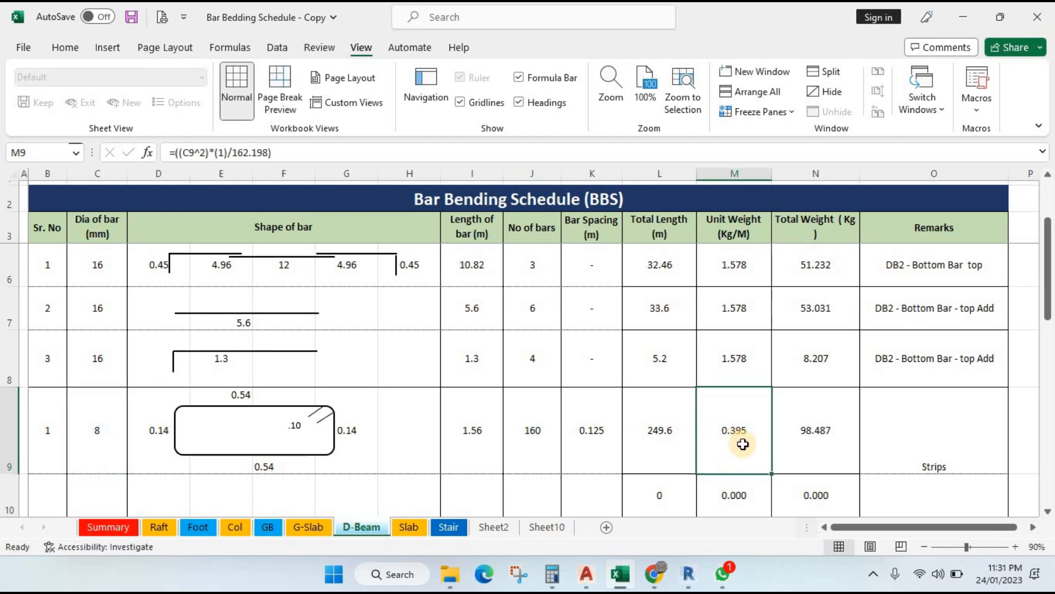
double_click(743, 443)
key("Escape")
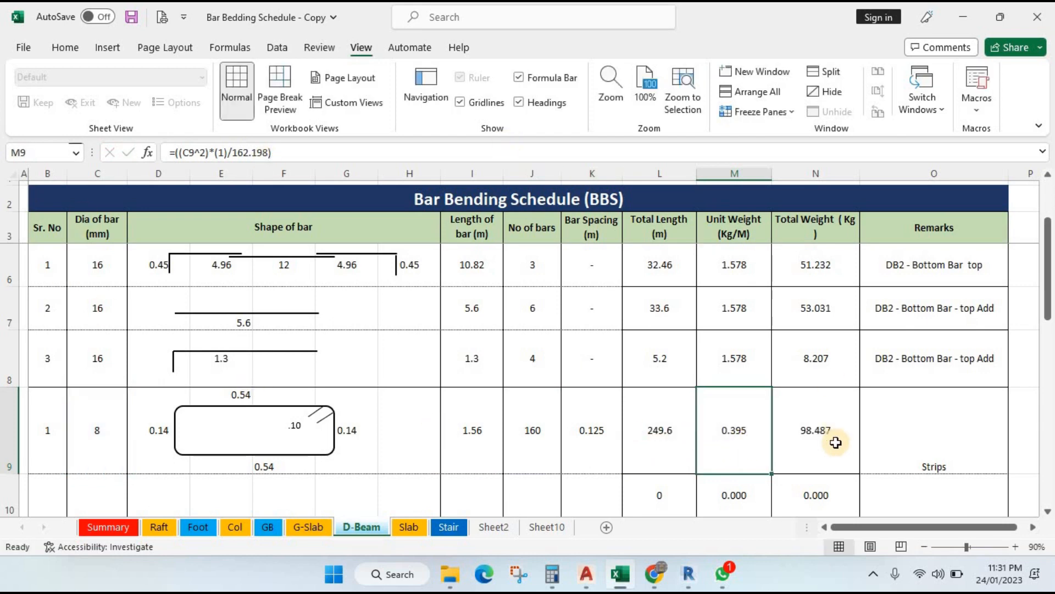
left_click(830, 460)
double_click(830, 460)
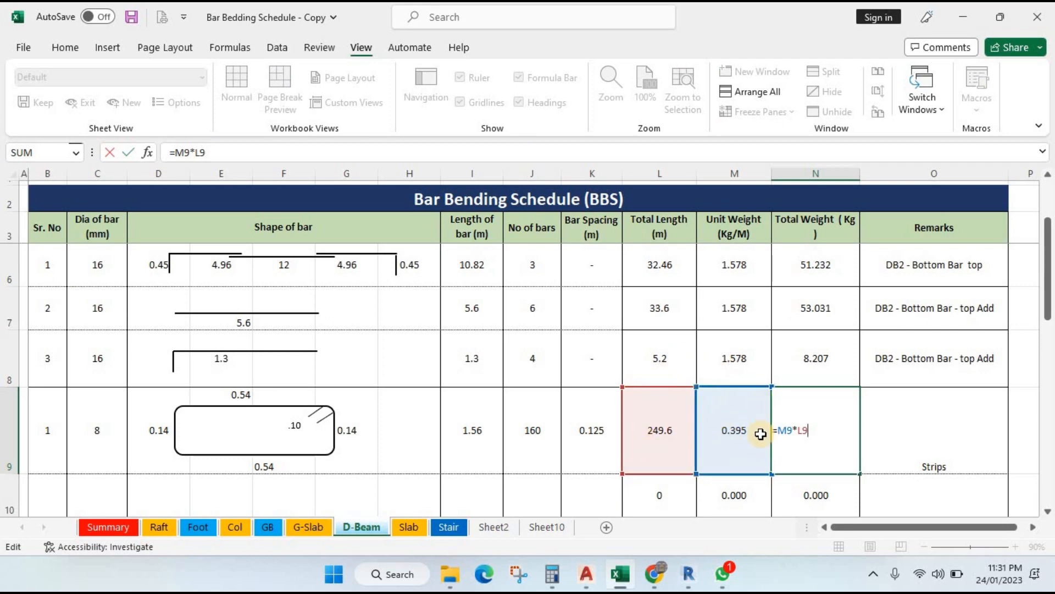
key("Escape")
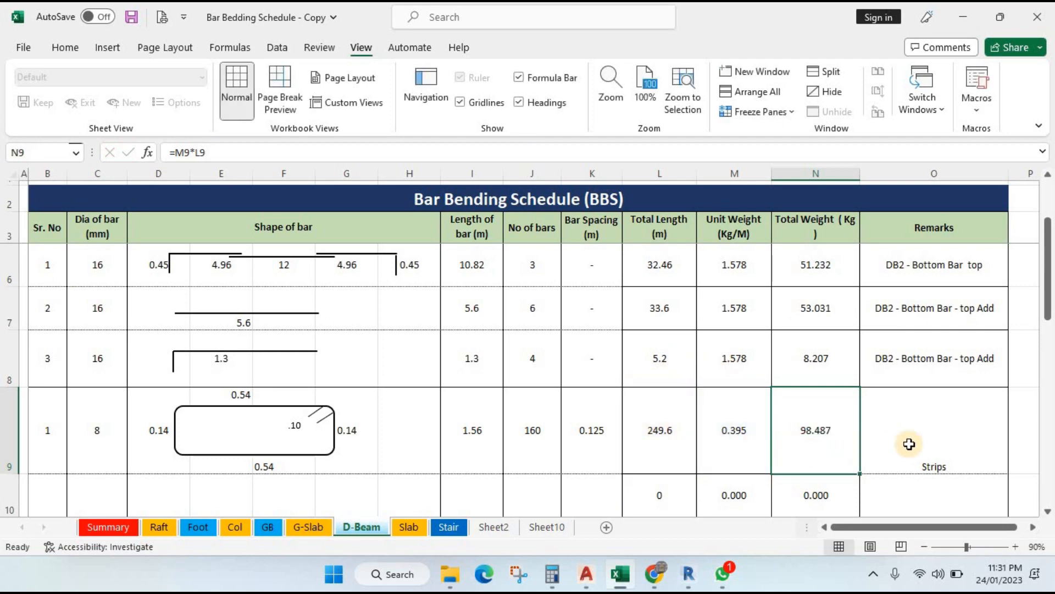
Step: Copy the cell formatting of the remark in O8 to the Strips remark in O9 with Format Painter
left_click(941, 361)
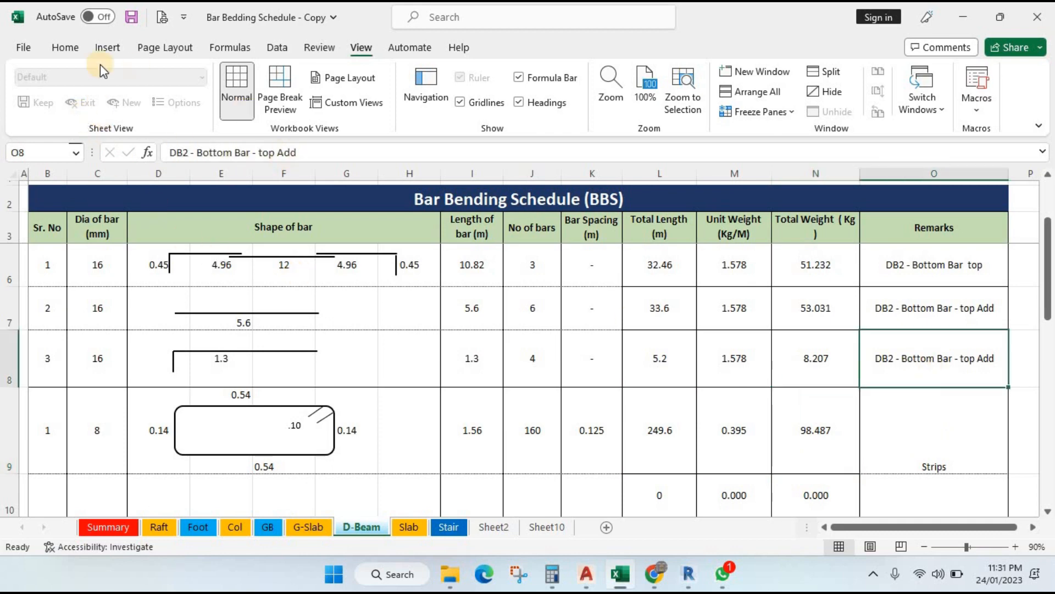
left_click(65, 49)
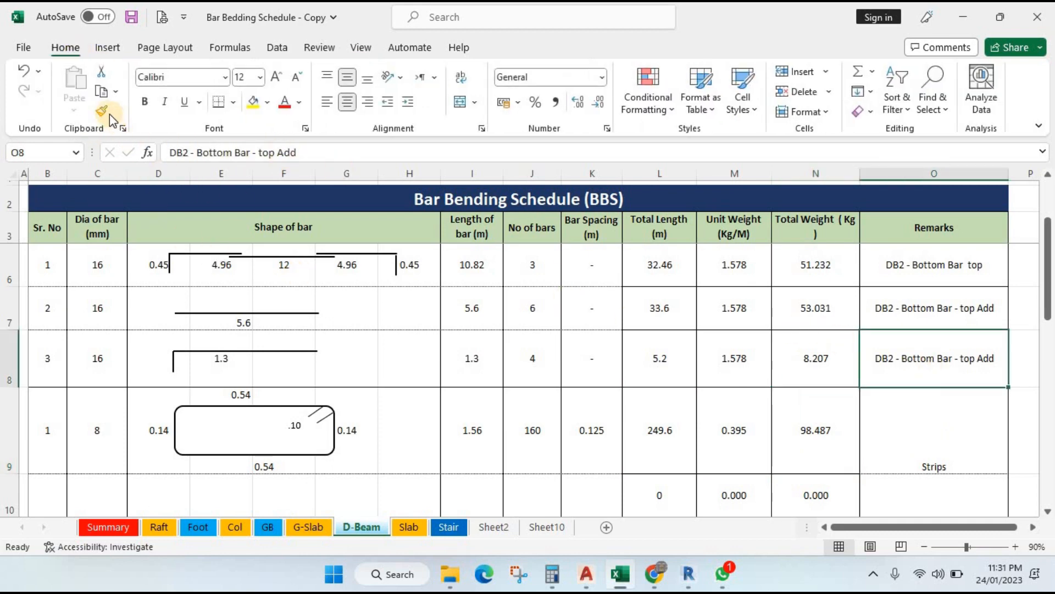
left_click(918, 429)
left_click(902, 347)
left_click(100, 110)
left_click(900, 424)
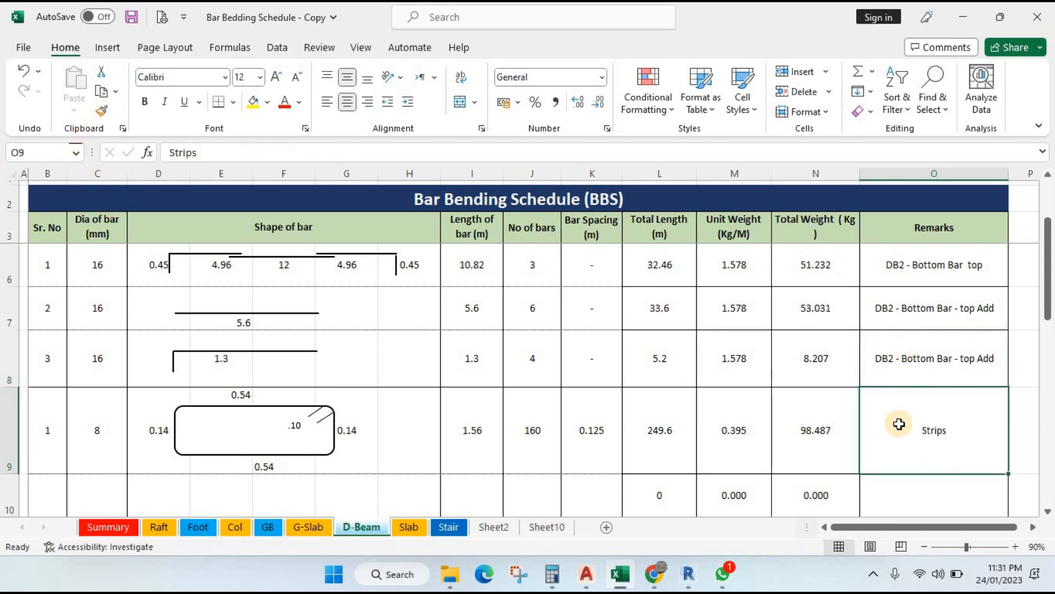
Step: Clear the contents of the unused schedule rows in B10:O12
scroll(402, 430, "down", 1)
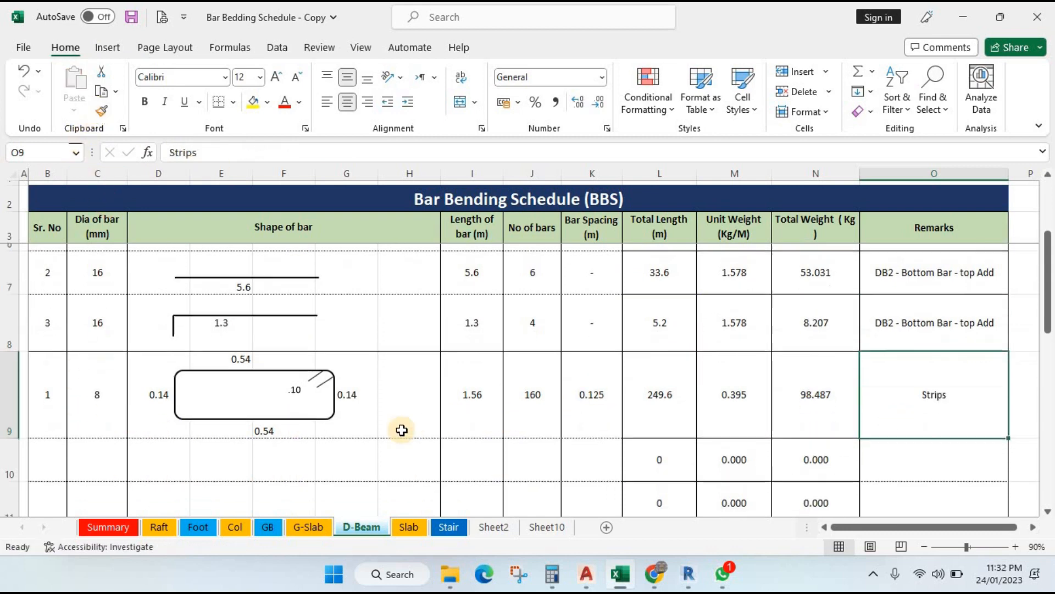
left_click_drag(58, 452, 63, 457)
scroll(177, 448, "down", 1)
left_click_drag(56, 412, 903, 503)
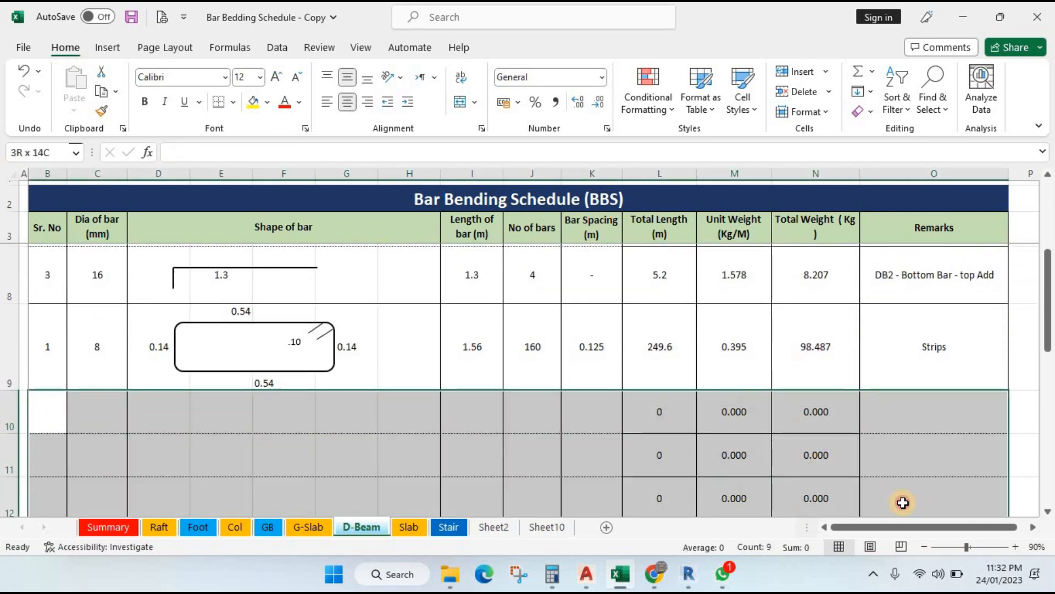
key("Delete")
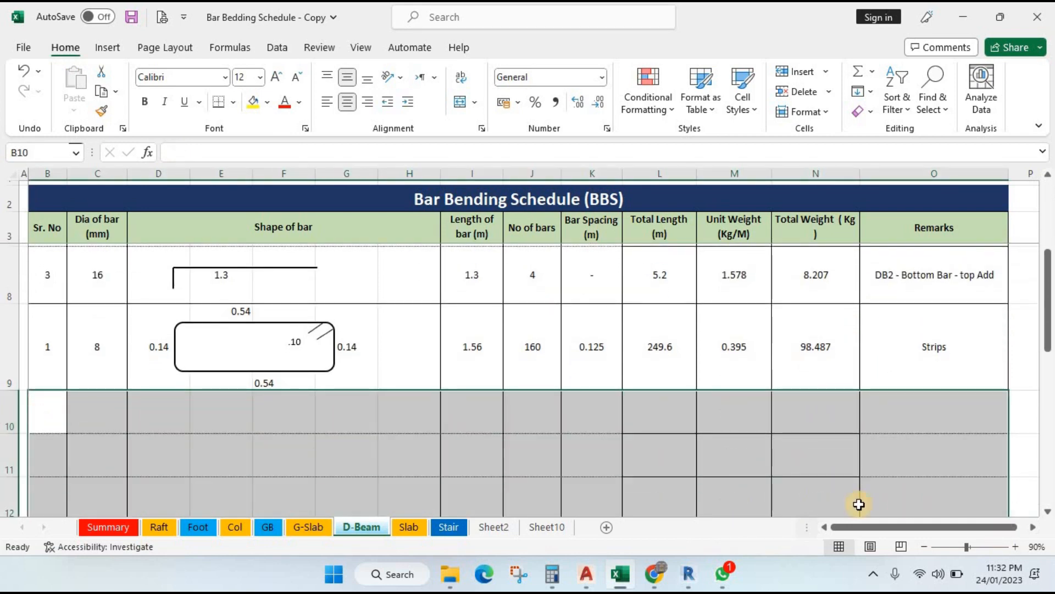
Step: Add a bottom border to the schedule entries in B4:O9 through Format Cells
scroll(571, 404, "up", 2)
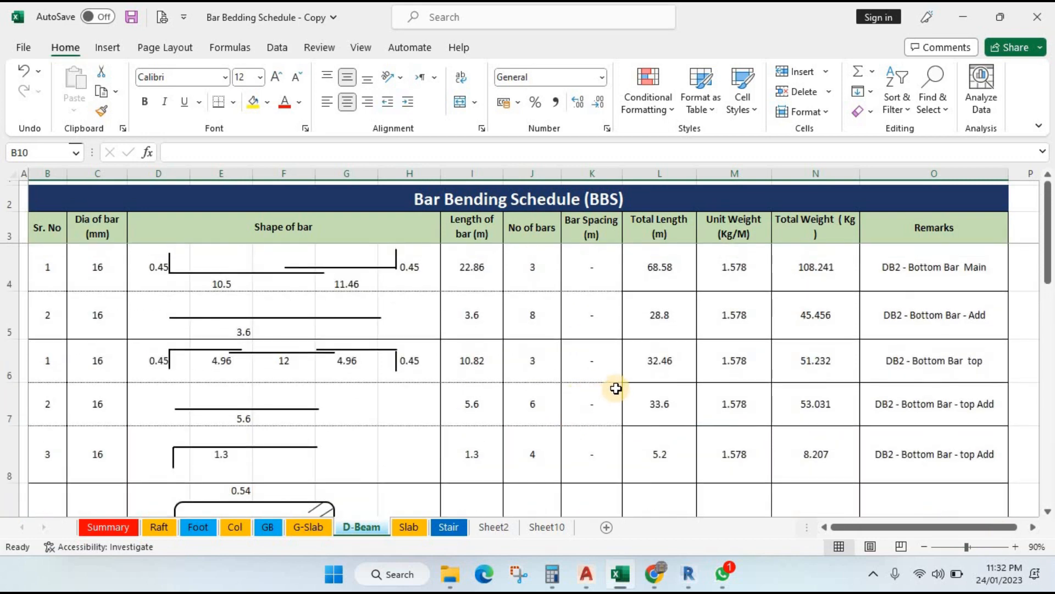
scroll(573, 406, "down", 1)
scroll(573, 406, "up", 1)
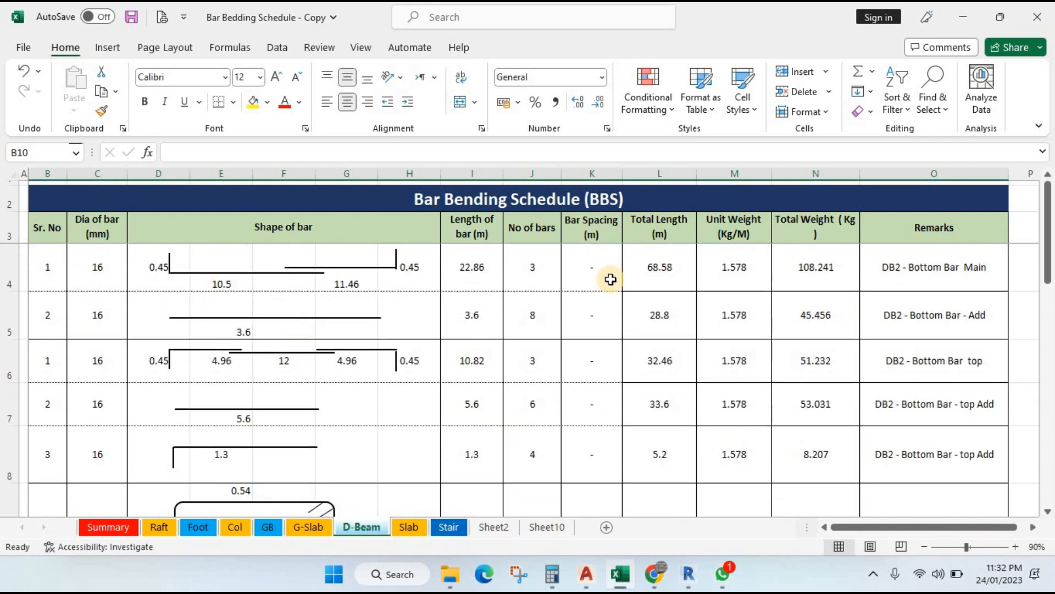
left_click(915, 269)
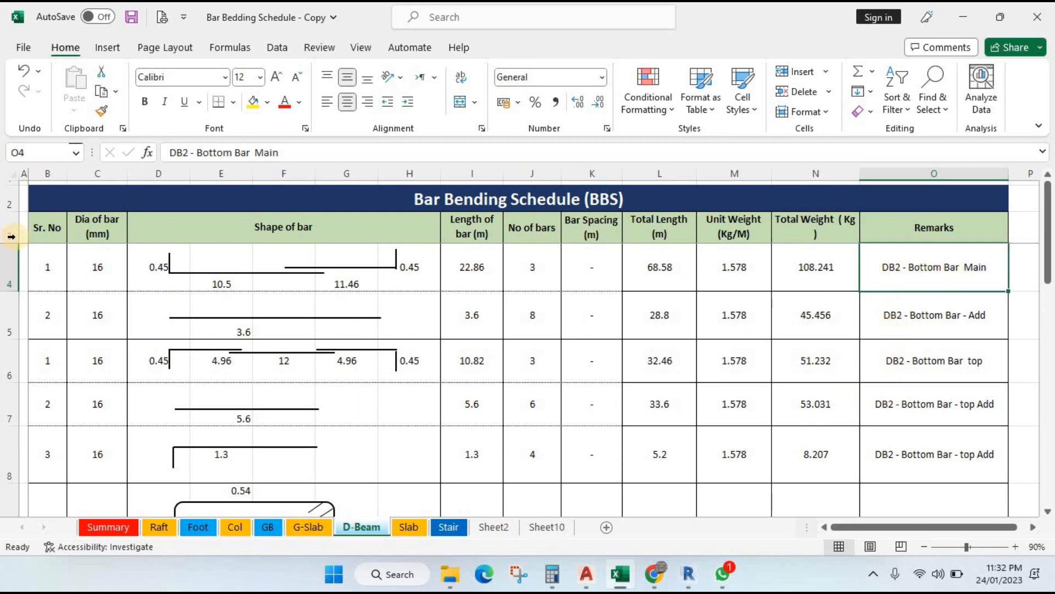
left_click_drag(60, 264, 934, 446)
key("ctrl+1")
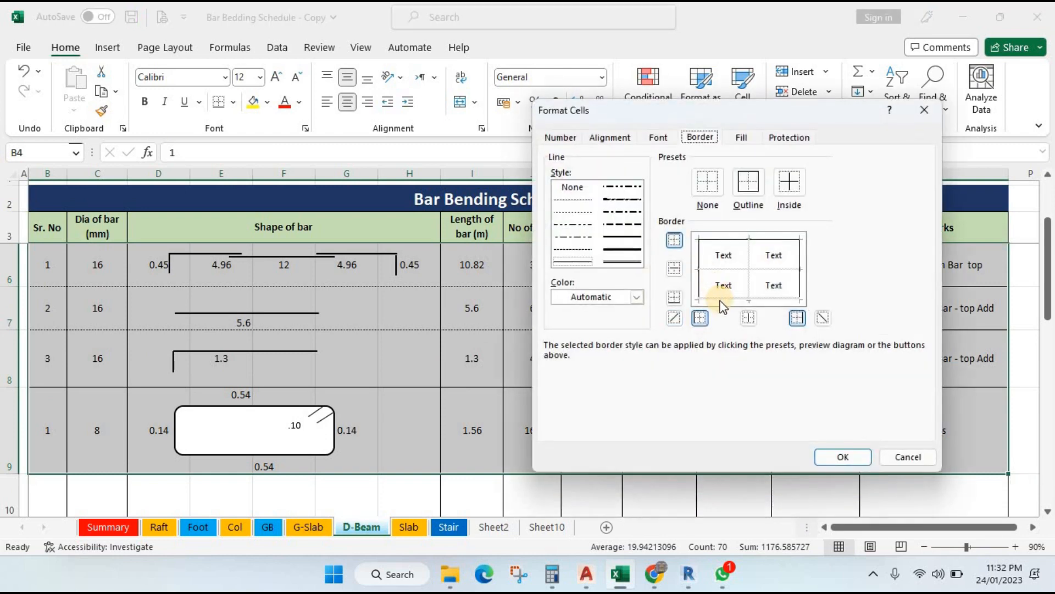
left_click(722, 305)
left_click(843, 457)
left_click(777, 481)
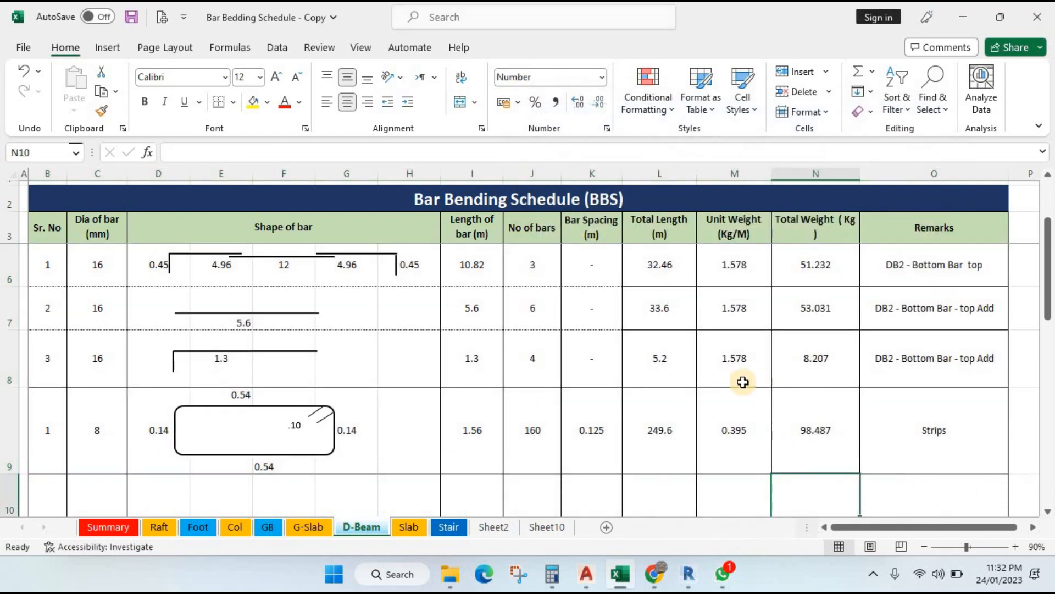
scroll(785, 341, "up", 1)
left_click_drag(825, 267, 841, 516)
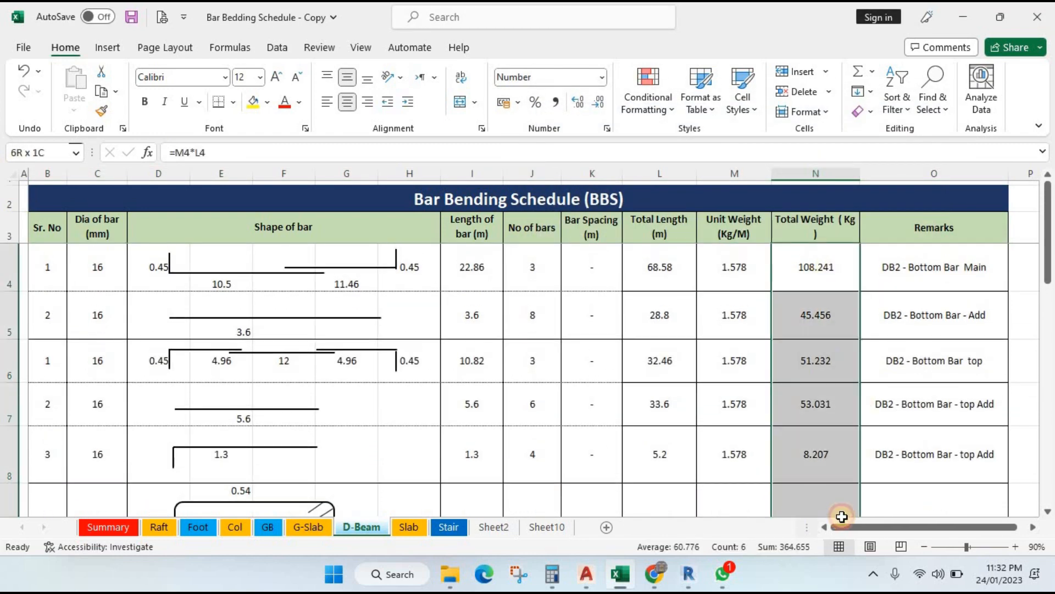
scroll(418, 443, "down", 3)
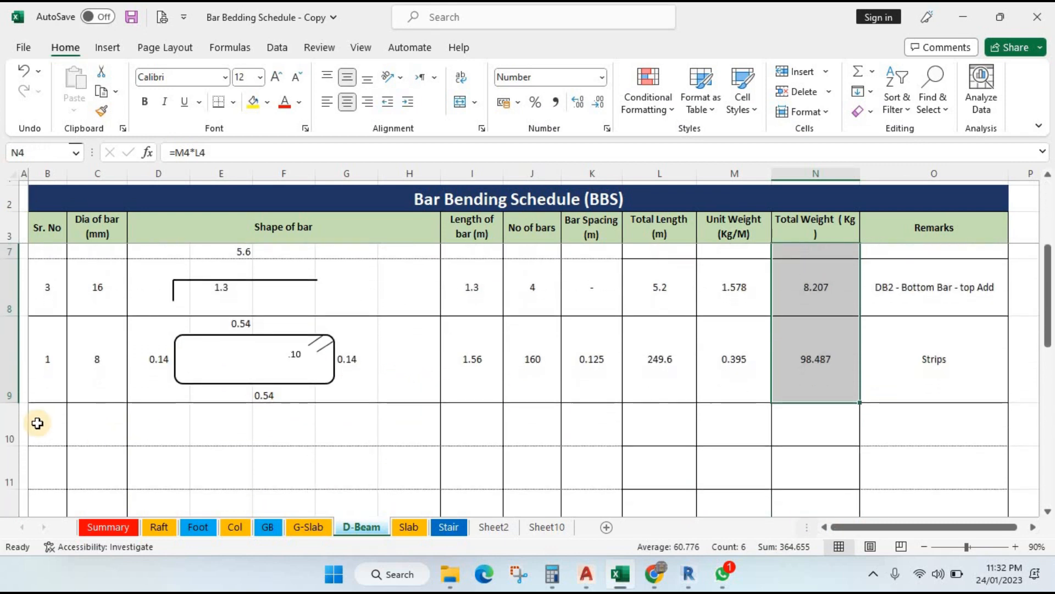
left_click(38, 423)
left_click(902, 424)
left_click(878, 487)
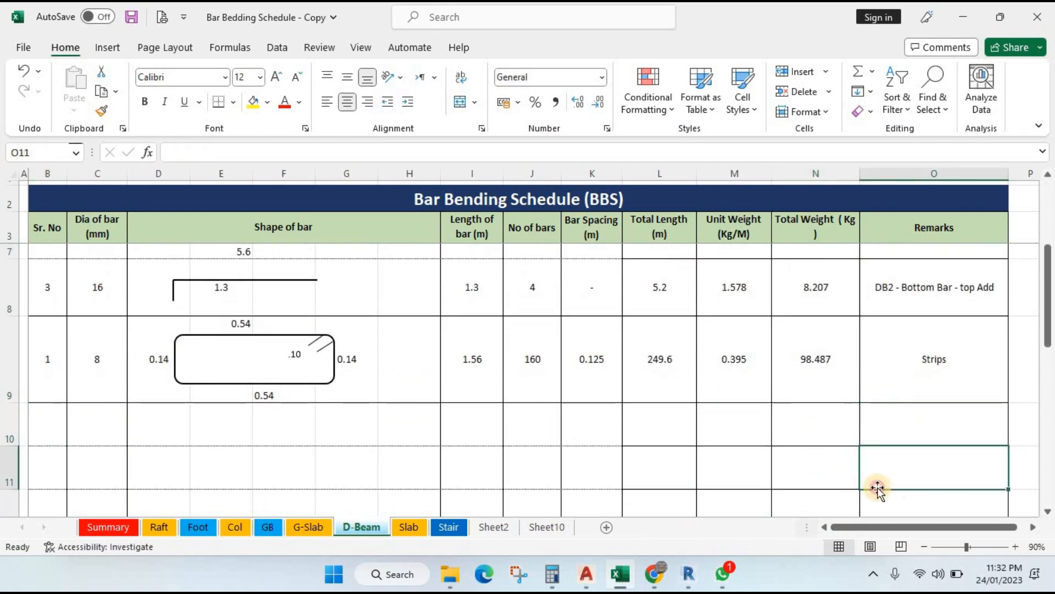
left_click_drag(878, 487, 877, 499)
scroll(807, 463, "up", 3)
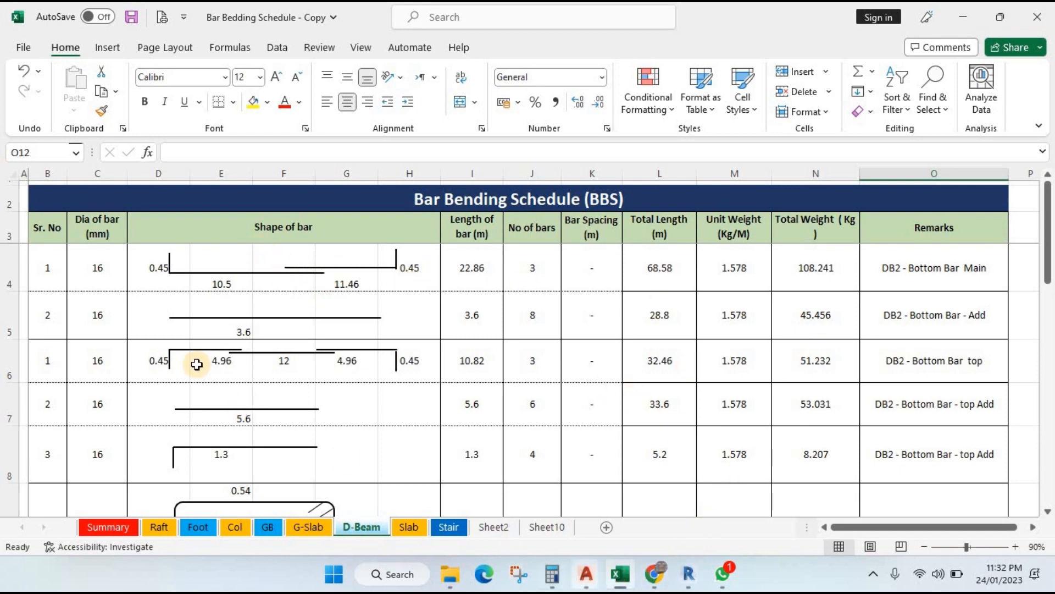
Step: Sum the total weights in N4:N9 into N10 with AutoSum
left_click_drag(814, 264, 822, 484)
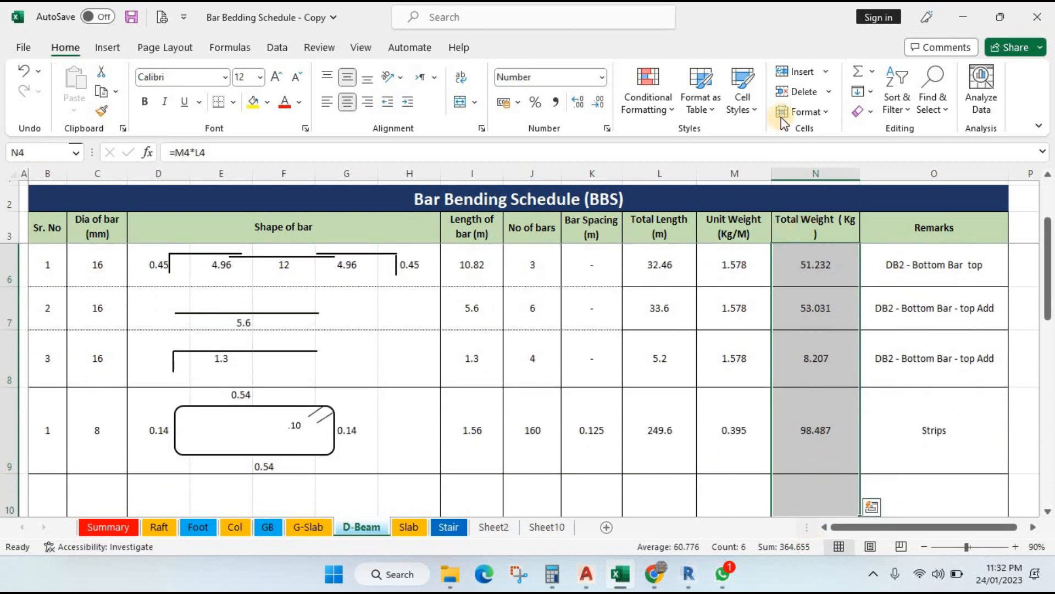
left_click(858, 77)
scroll(863, 385, "down", 4)
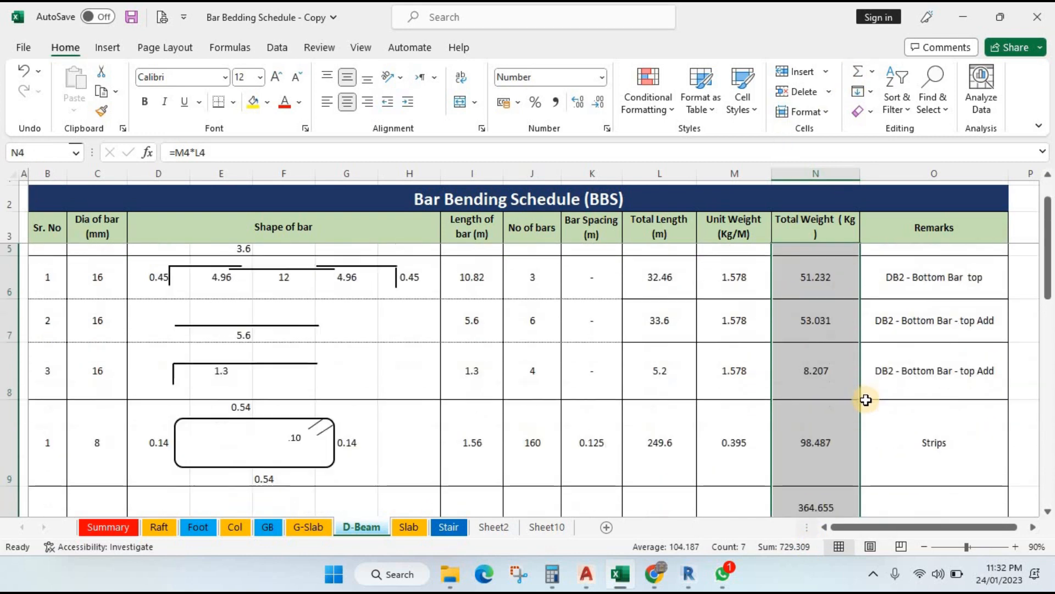
left_click(834, 421)
Step: Review the D-Beam bar entries and the weight total in N10, check the Summary sheet, and return to D-Beam
scroll(830, 408, "up", 2)
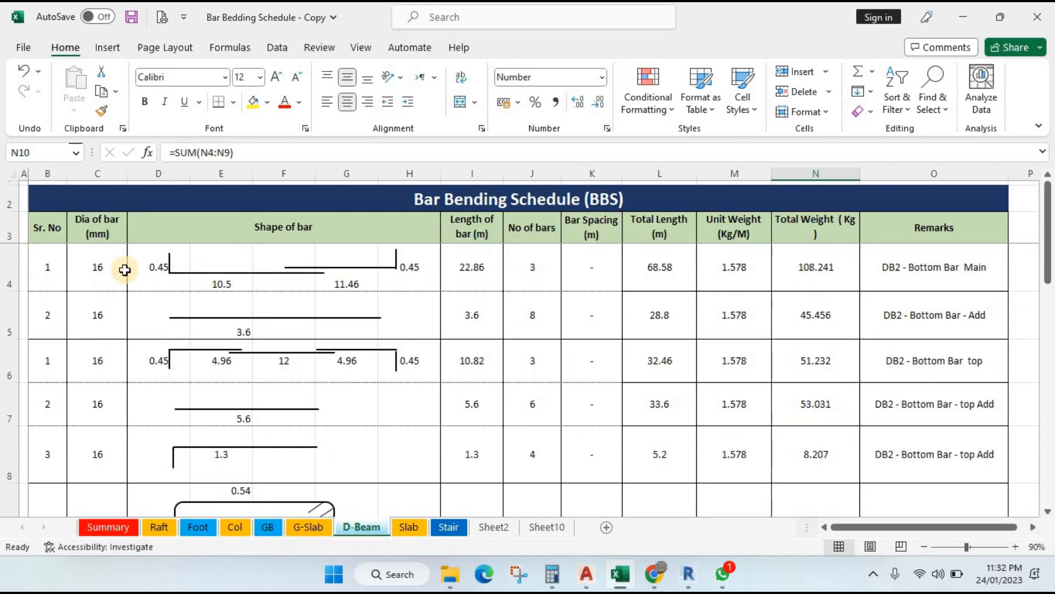
left_click_drag(51, 267, 826, 462)
scroll(826, 463, "down", 1)
scroll(826, 463, "down", 1)
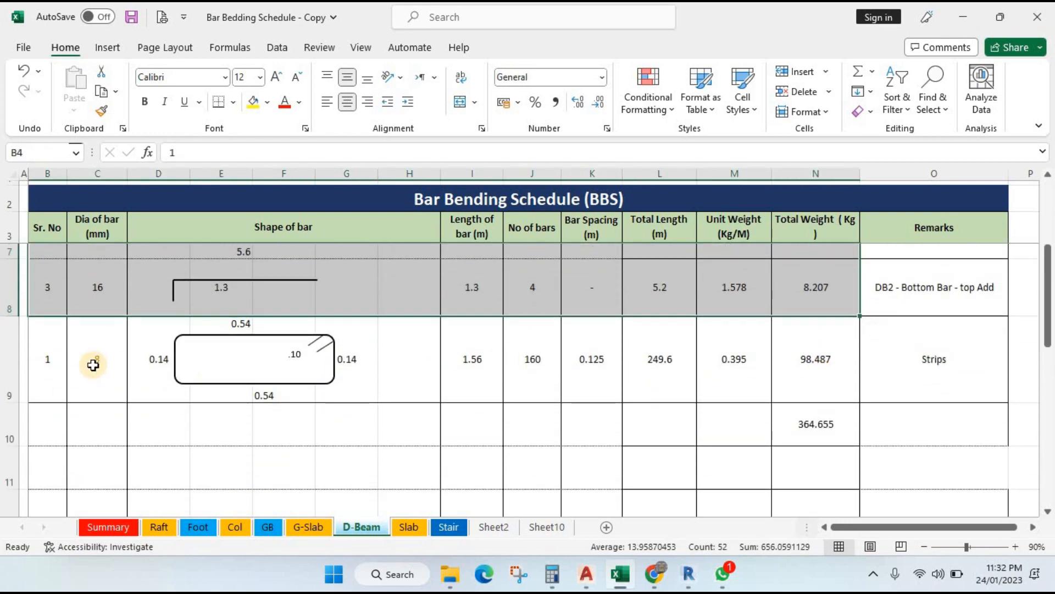
left_click(91, 364)
left_click(819, 383)
key("Down")
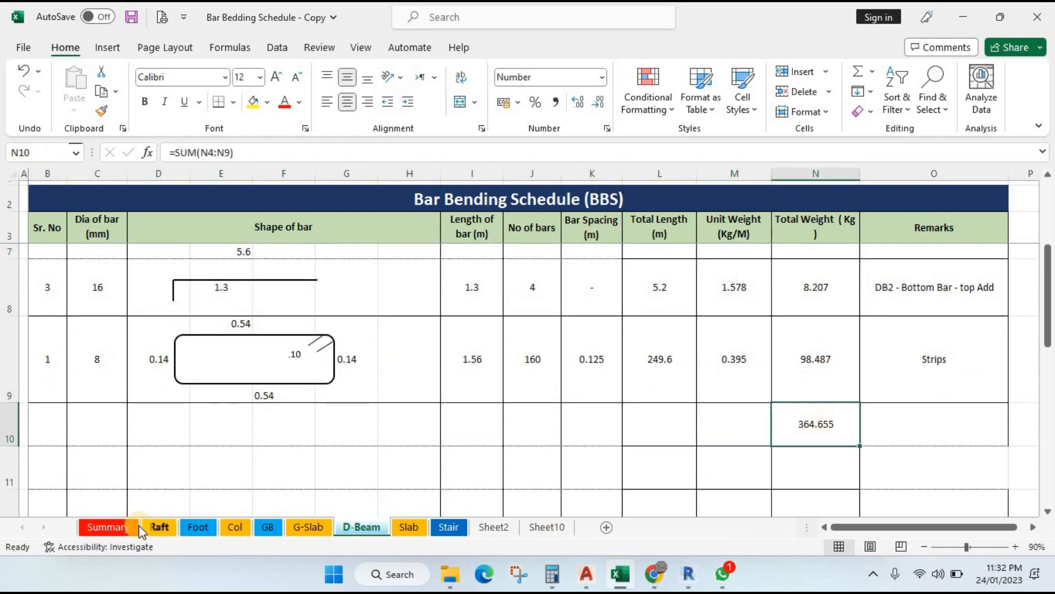
left_click(108, 526)
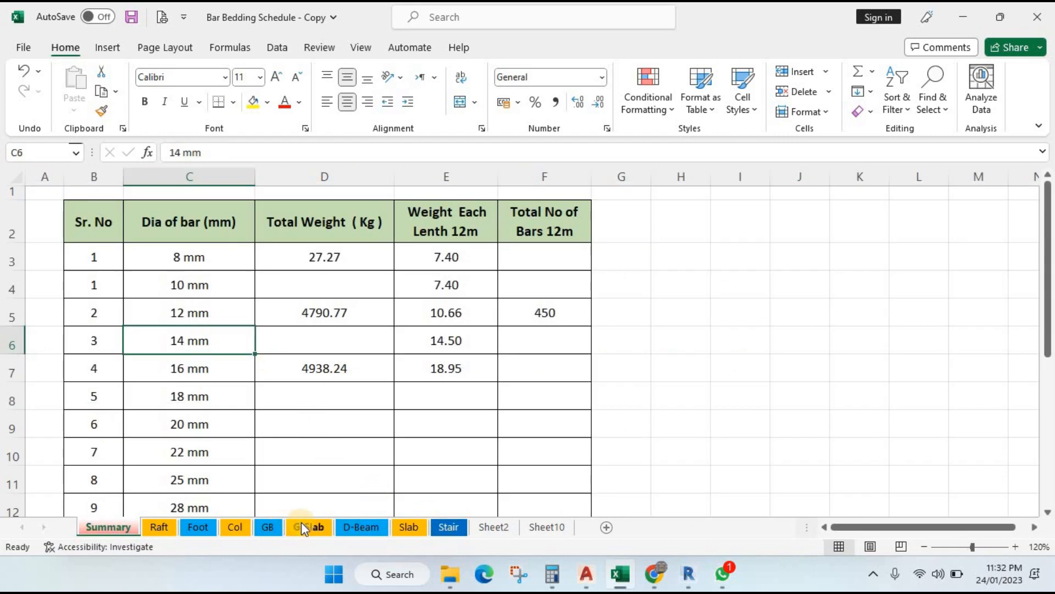
left_click(356, 528)
scroll(488, 420, "up", 2)
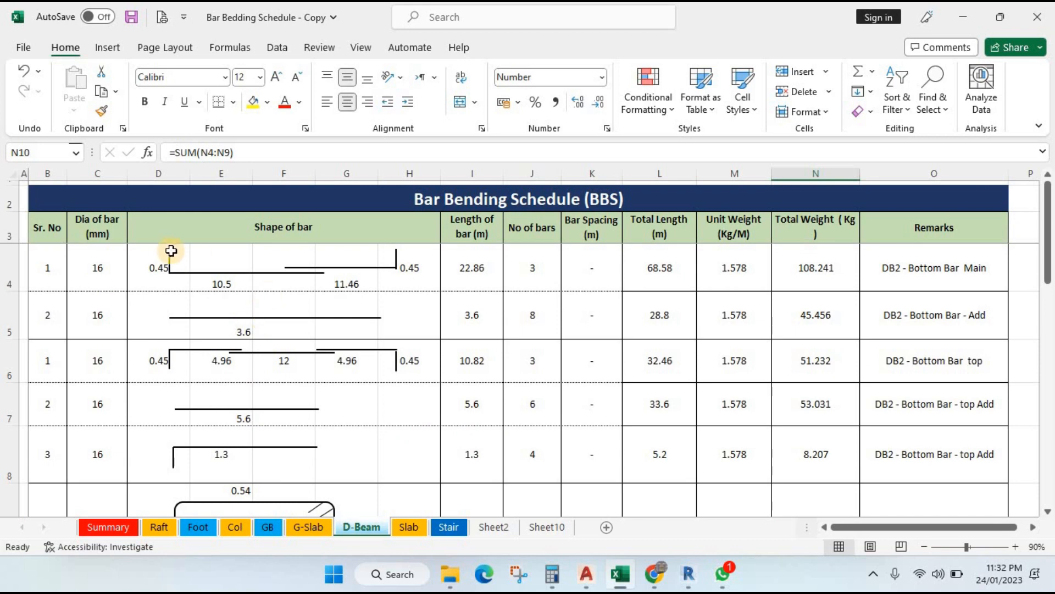
Step: Compare the GB, D-Beam, Slab and Raft sheets and end on the Slab sheet's schedule
left_click(273, 529)
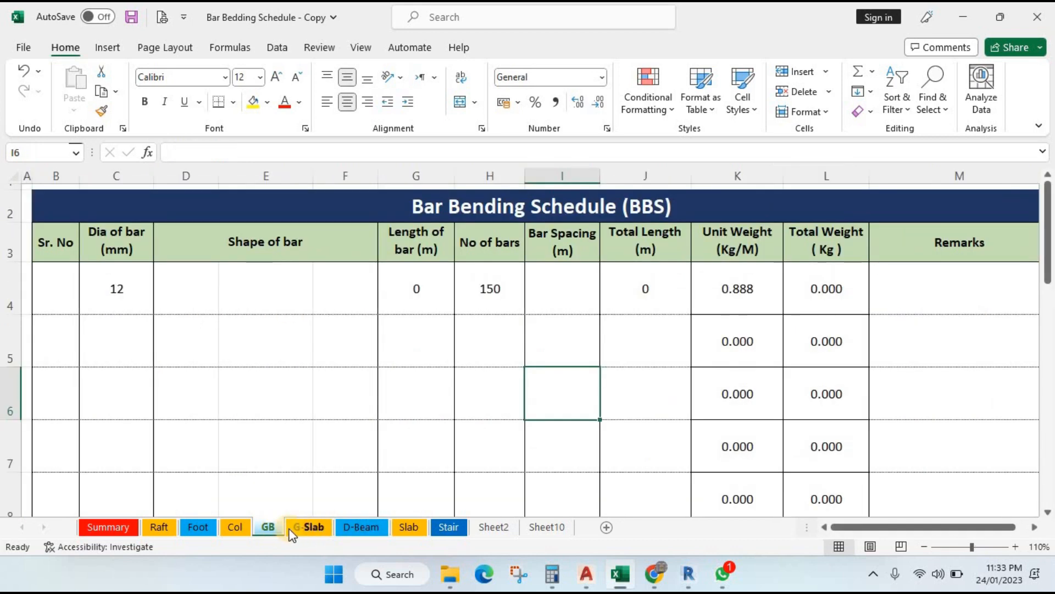
left_click(357, 529)
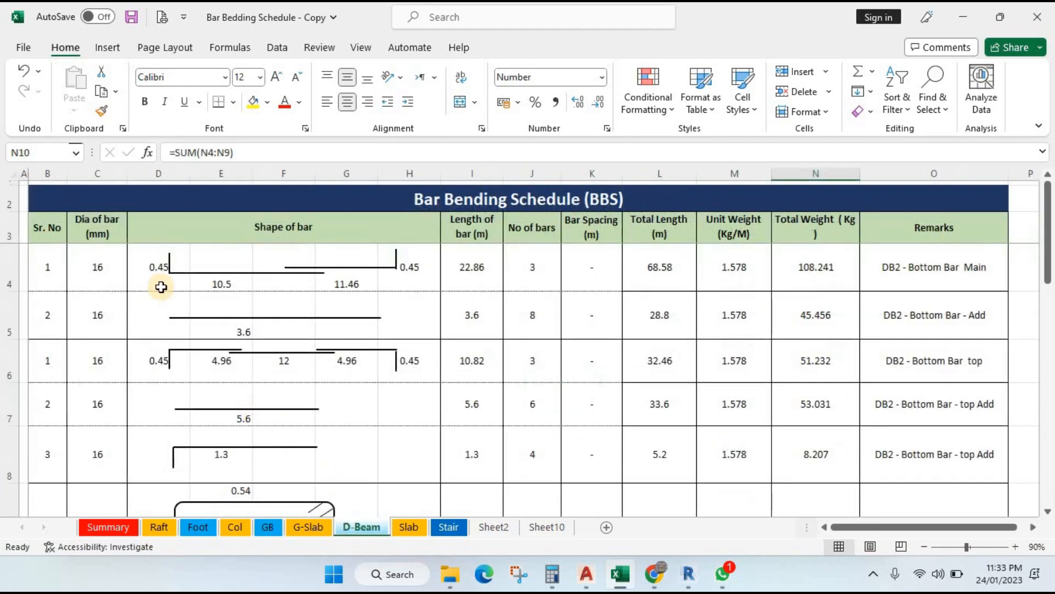
left_click(413, 529)
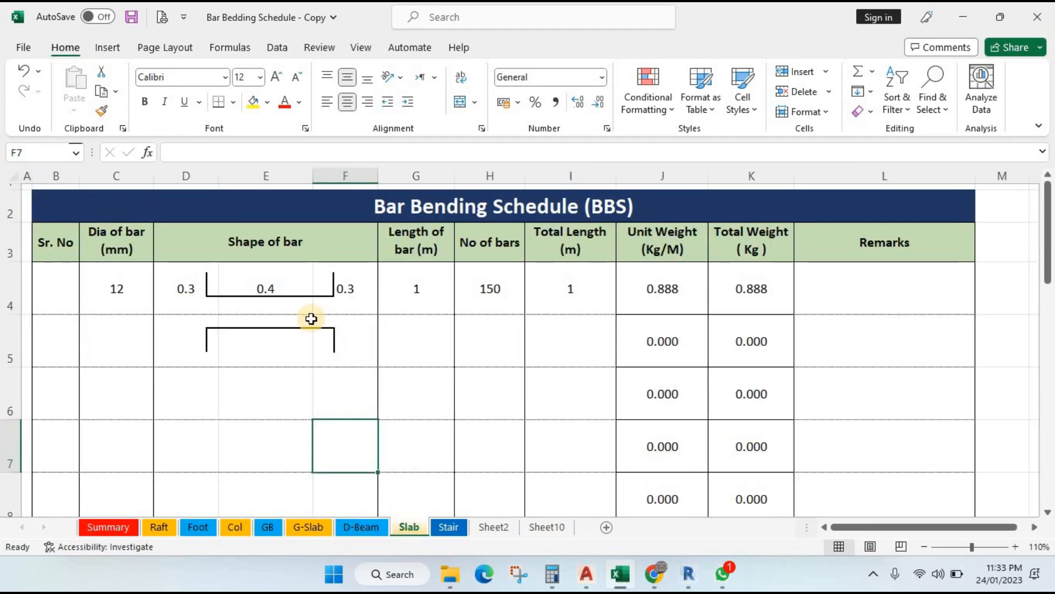
left_click(164, 529)
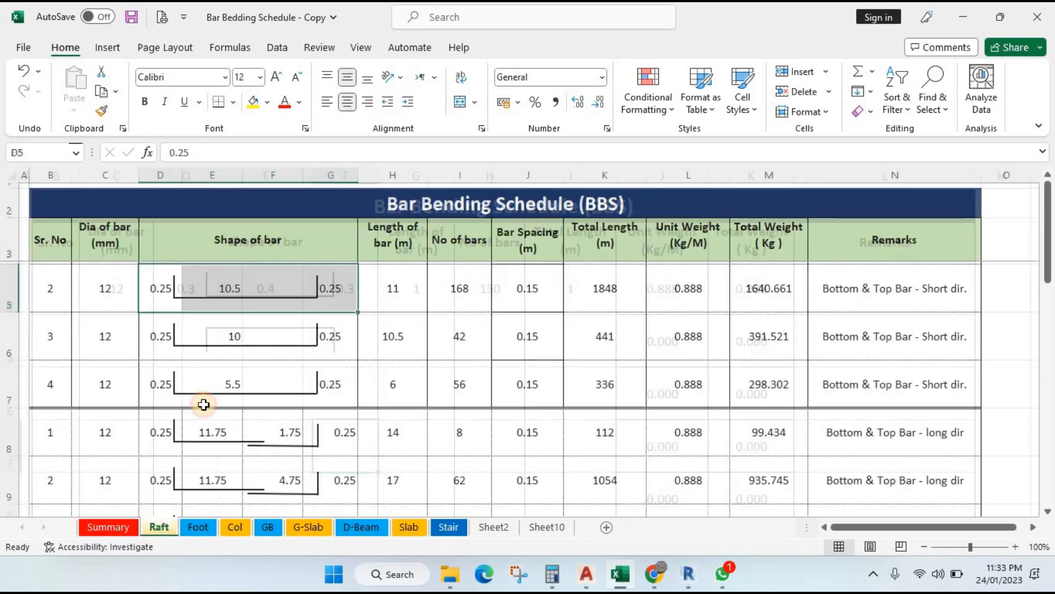
left_click(288, 365)
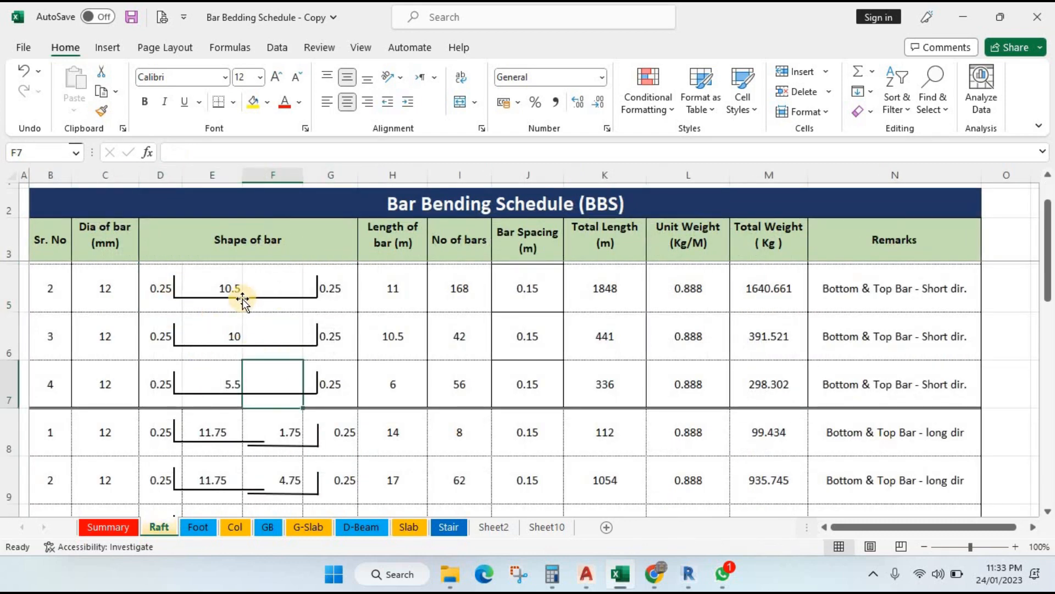
left_click(411, 529)
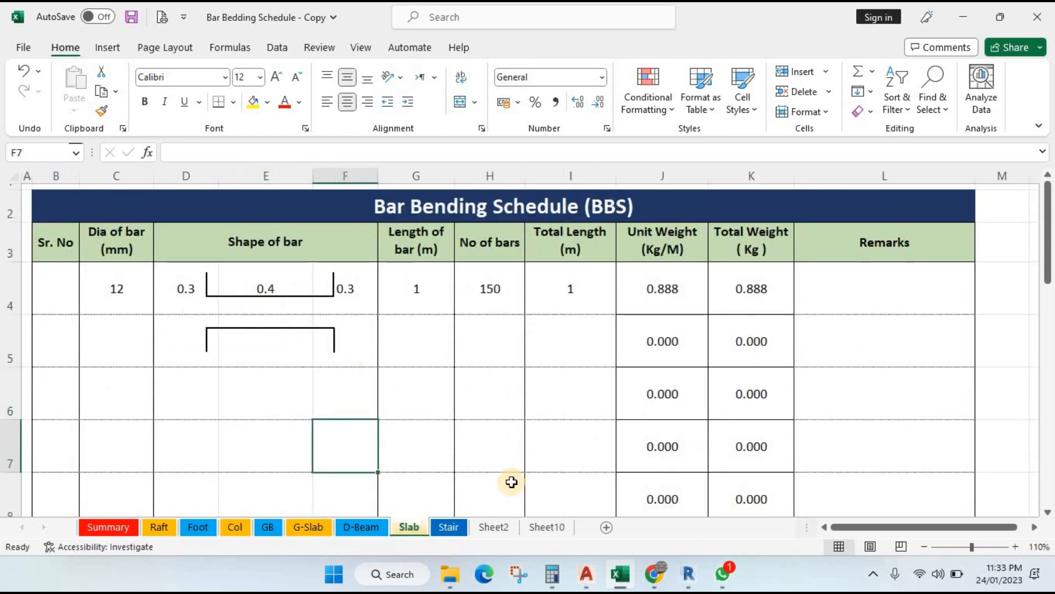
Step: Switch to AutoCAD and locate the slab reinforcement plan in the VILLA - A structural drawing
left_click(589, 578)
left_click(778, 506)
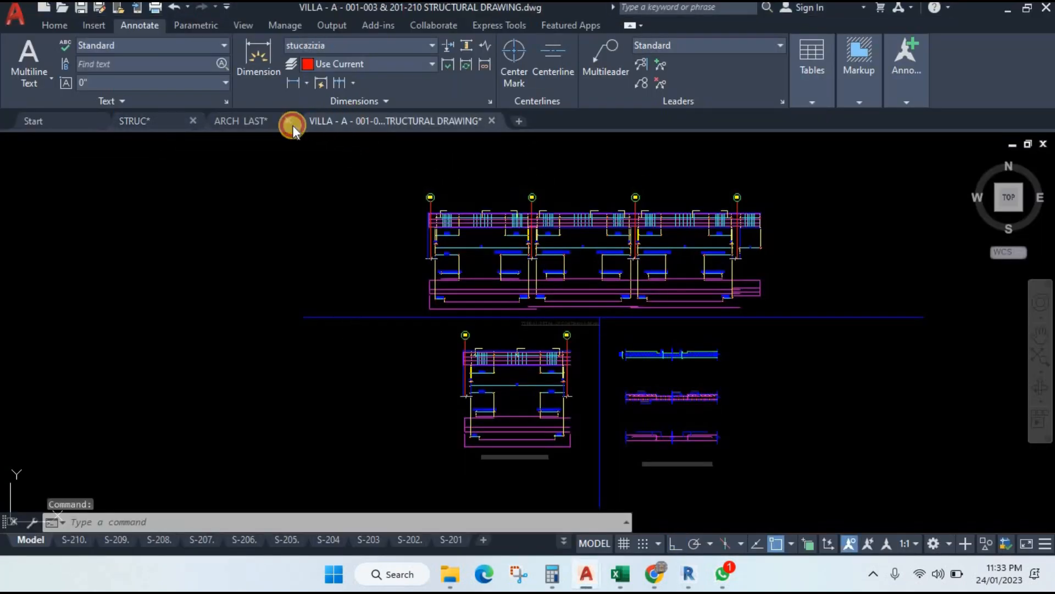
left_click(250, 121)
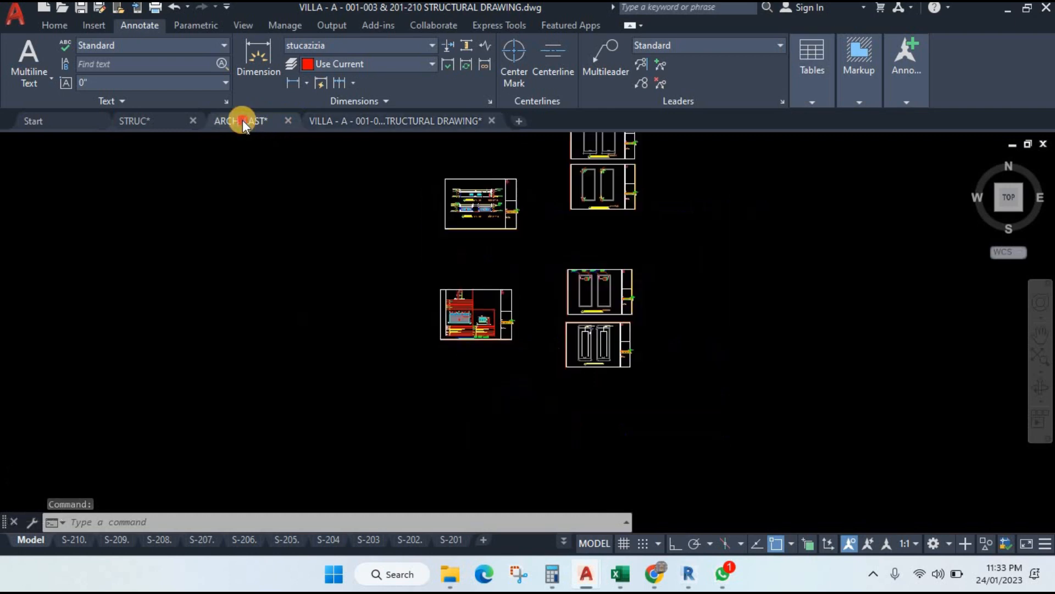
left_click(371, 121)
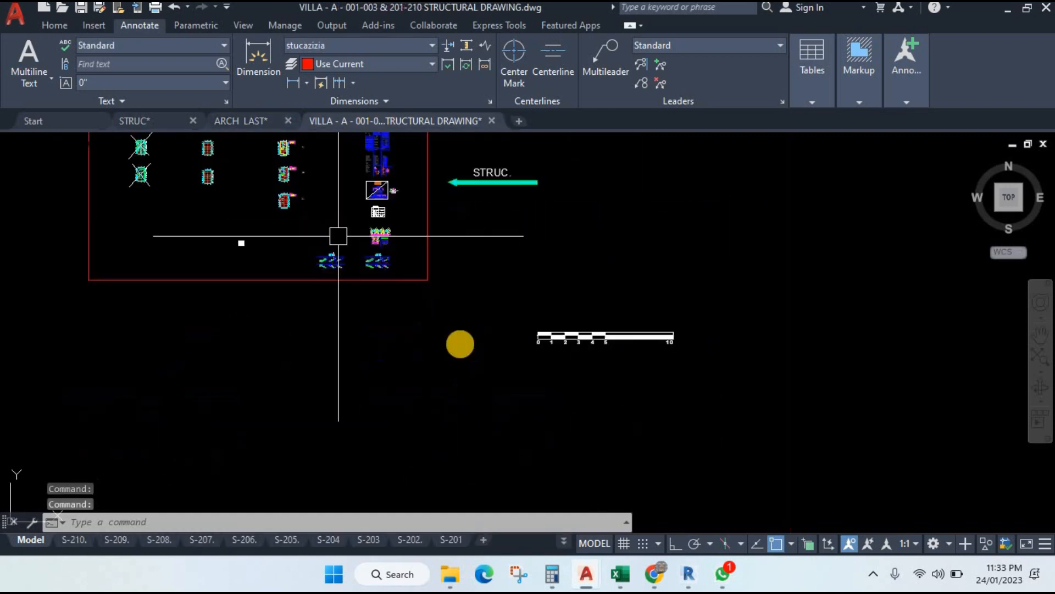
left_click_drag(339, 236, 572, 372)
scroll(570, 370, "up", 8)
left_click_drag(980, 397, 542, 338)
scroll(542, 337, "up", 6)
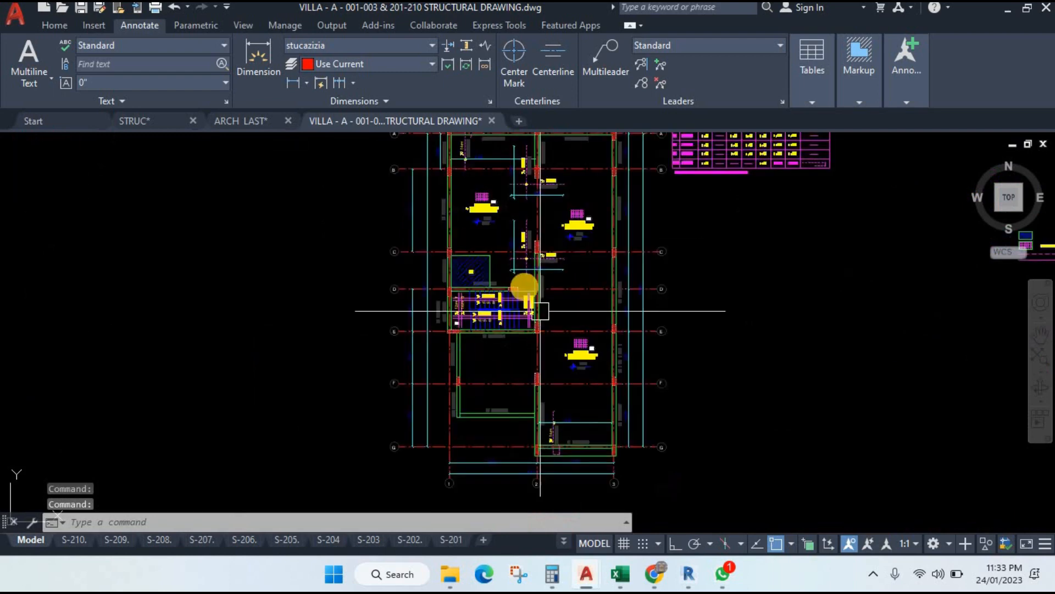
scroll(518, 281, "down", 4)
left_click_drag(513, 278, 413, 496)
scroll(446, 254, "up", 6)
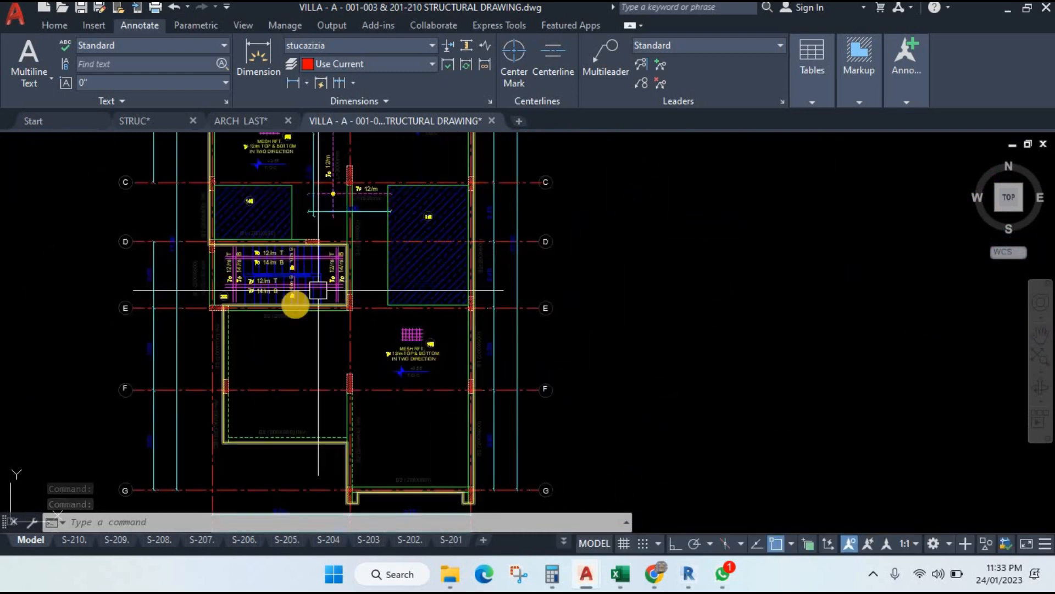
Step: Examine the mesh reinforcement note in the slab panel between grids E and F
scroll(407, 357, "up", 8)
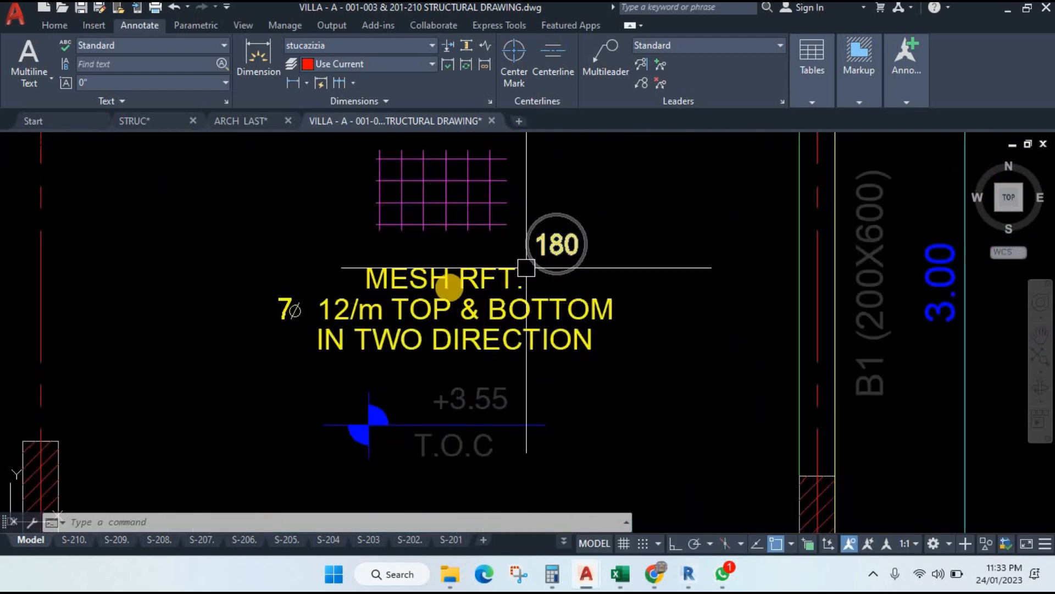
scroll(449, 286, "down", 5)
scroll(427, 236, "up", 5)
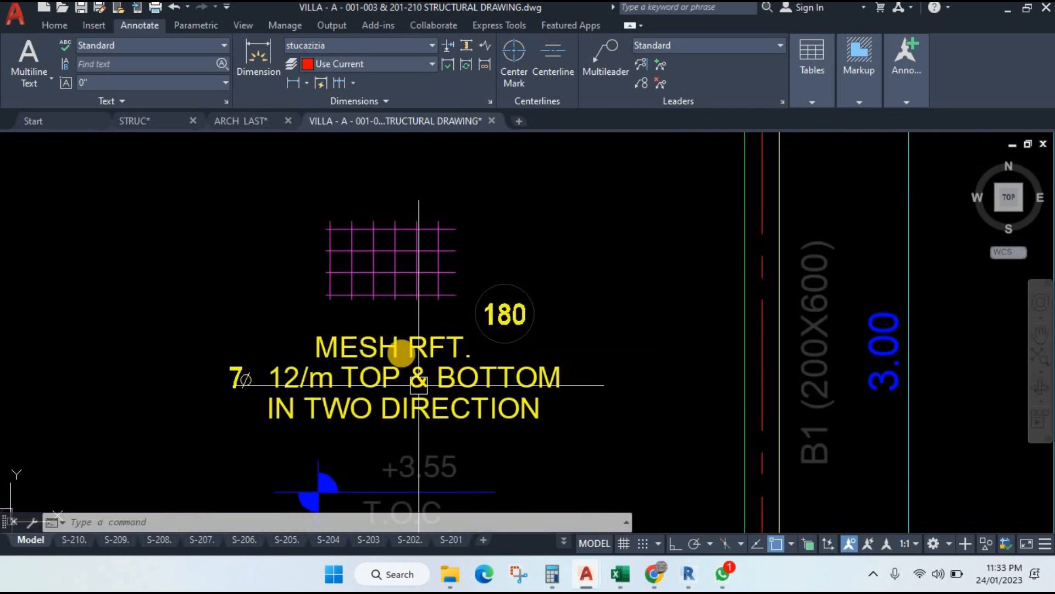
left_click_drag(401, 354, 429, 277)
scroll(259, 316, "up", 3)
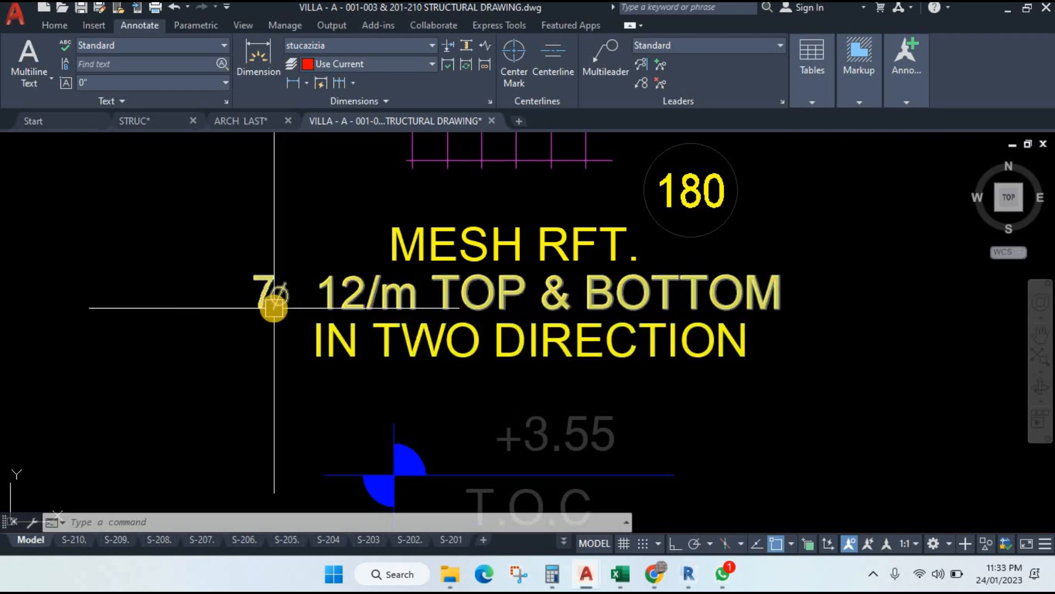
scroll(270, 308, "down", 10)
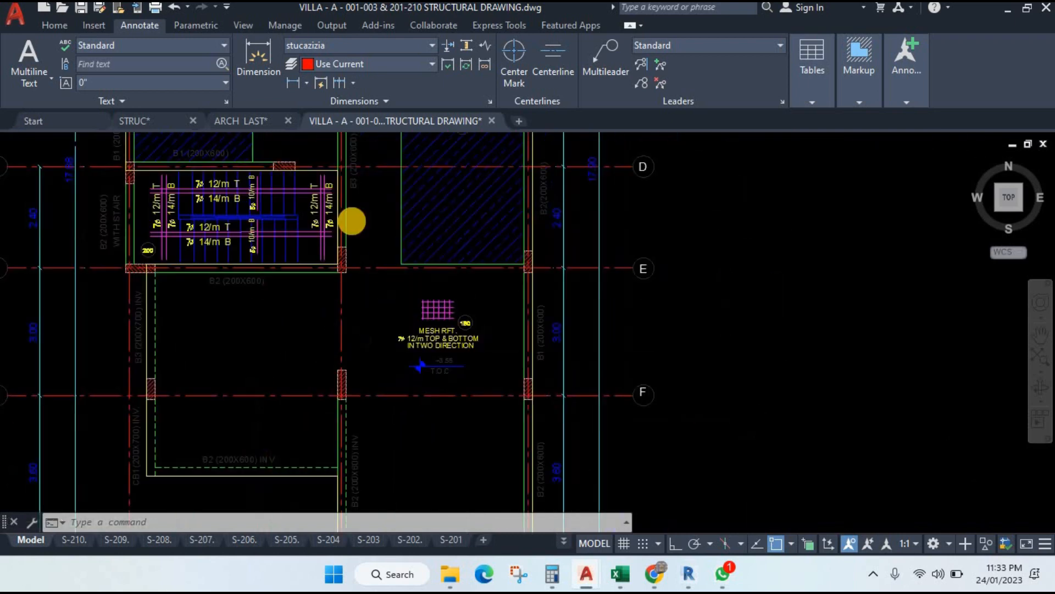
Step: Open the STRUC drawing and examine the slab's reinforcement note beside the hatched circle between grids 1 and 2
left_click(160, 123)
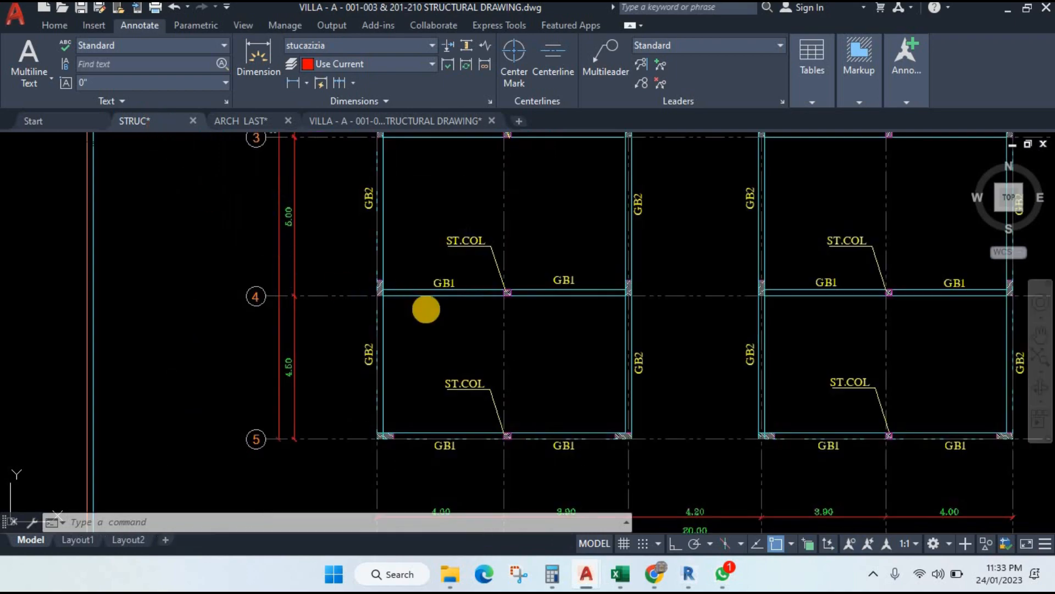
scroll(424, 306, "down", 10)
scroll(494, 312, "up", 15)
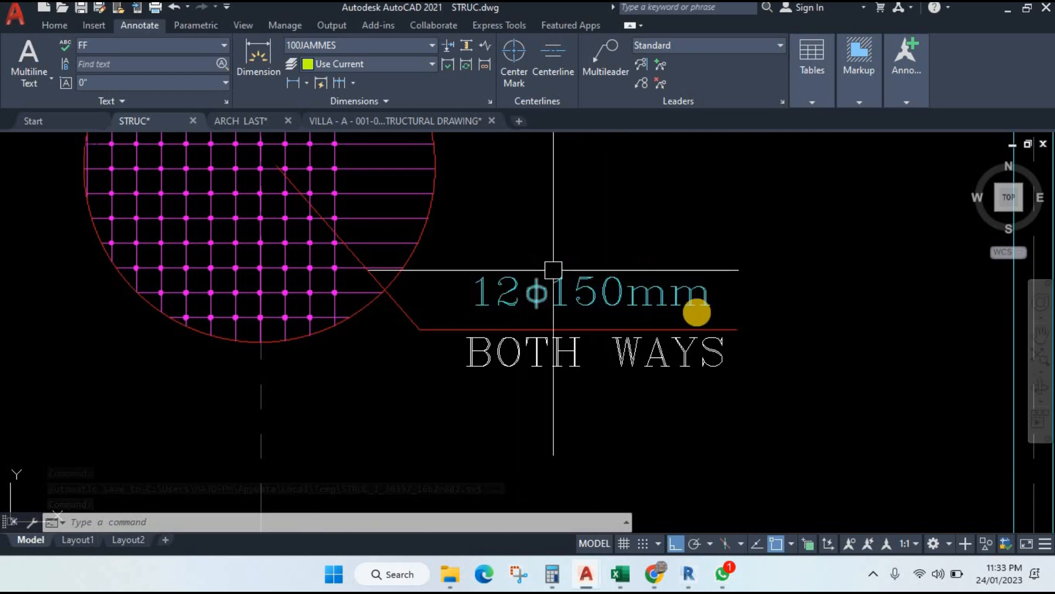
mouse_move(644, 305)
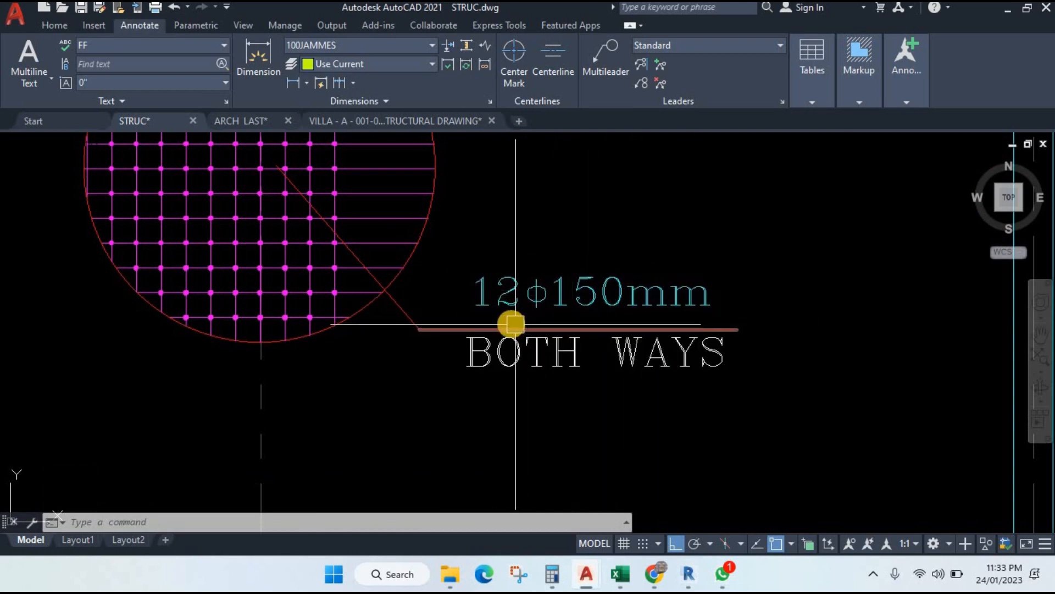
scroll(511, 324, "down", 5)
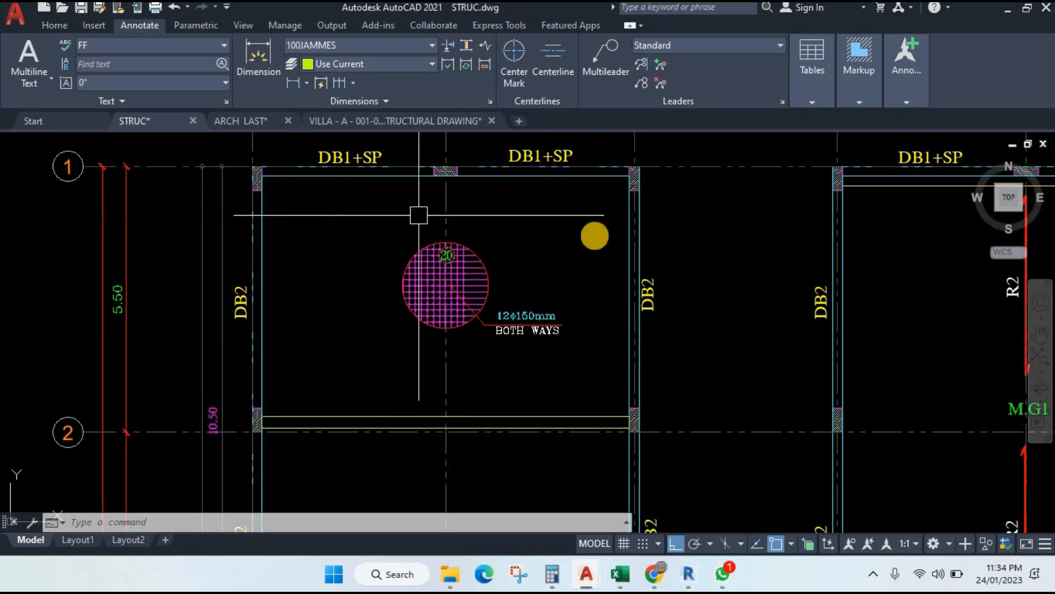
Step: Examine the slab panels and their supporting beams from grid 1 to grid 5 in the STRUC plan
scroll(566, 262, "down", 2)
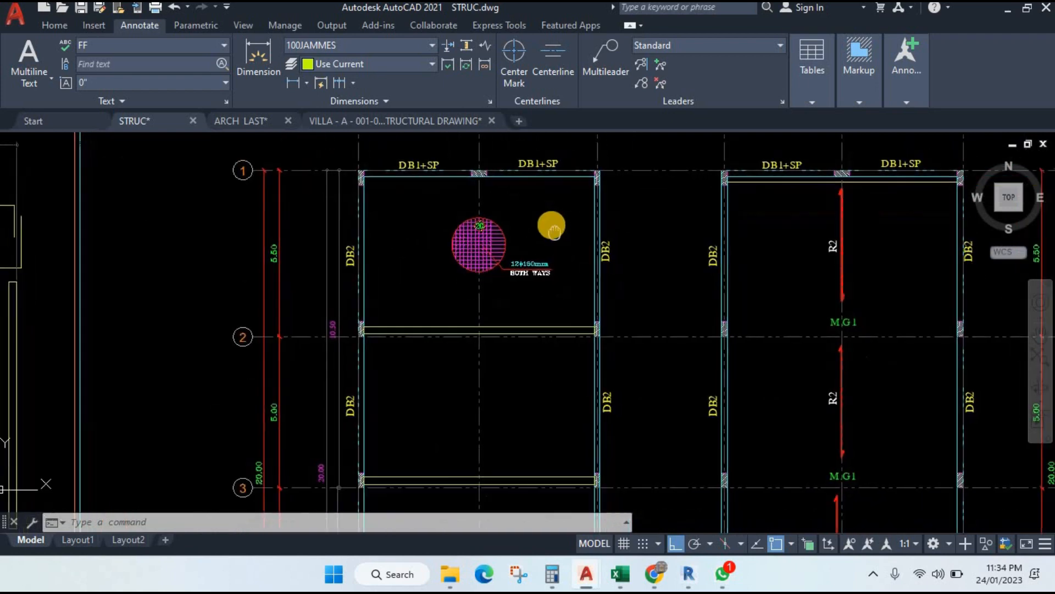
scroll(431, 211, "up", 2)
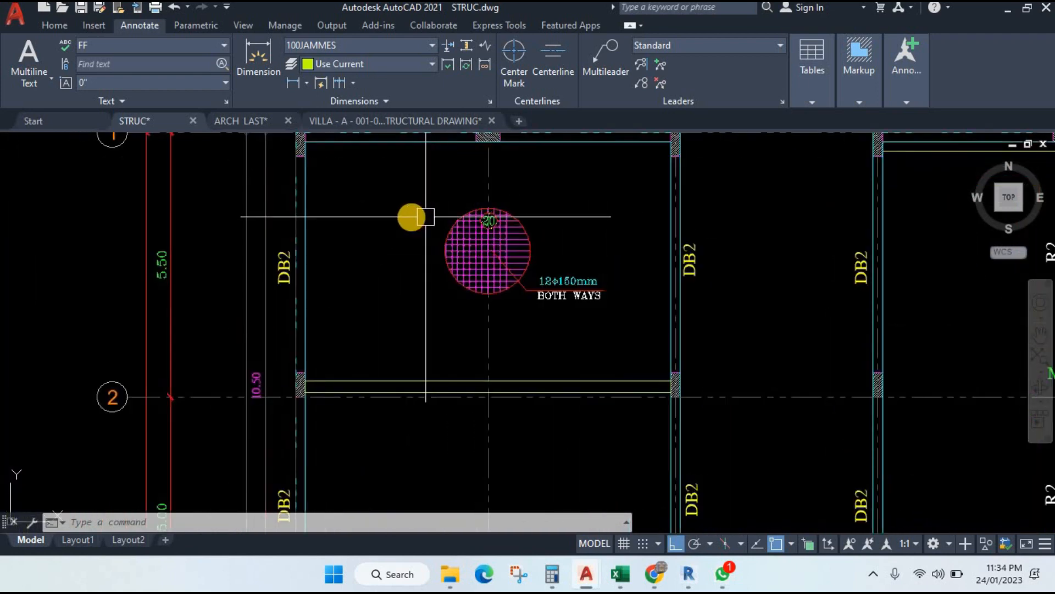
left_click_drag(408, 222, 402, 246)
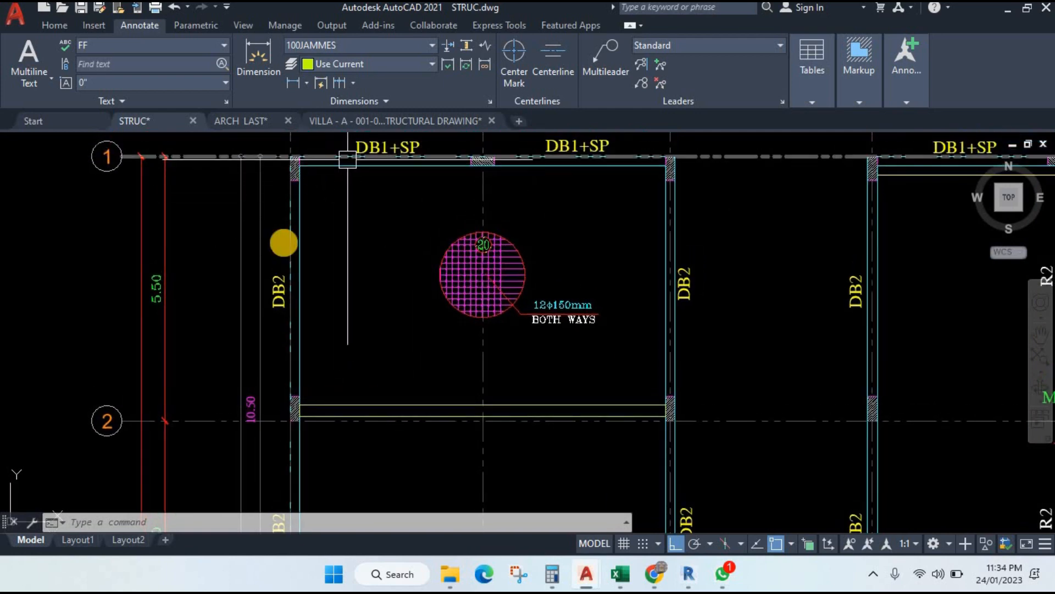
scroll(338, 222, "down", 3)
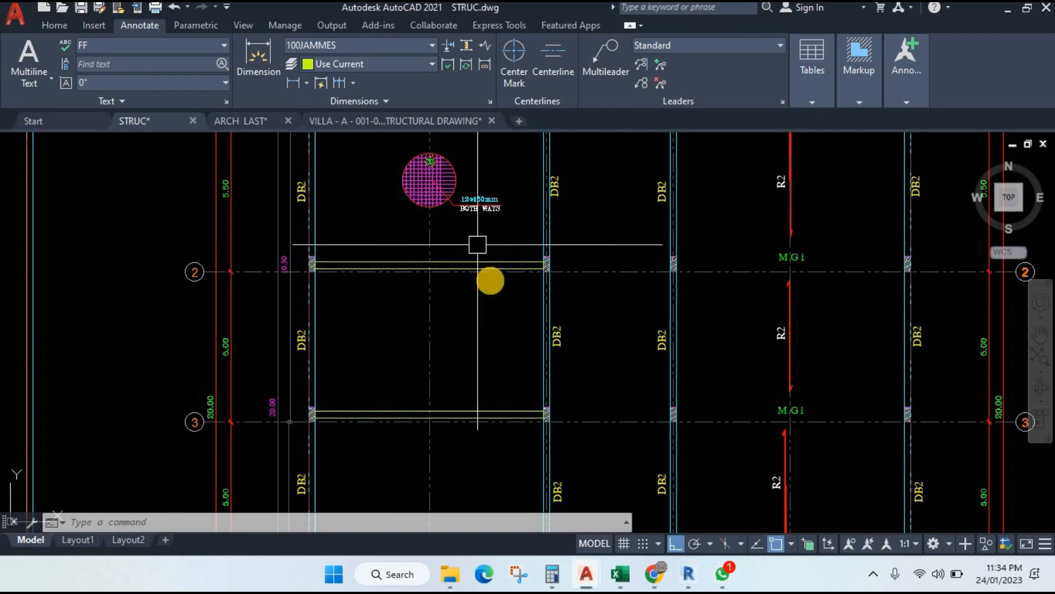
scroll(374, 253, "down", 3)
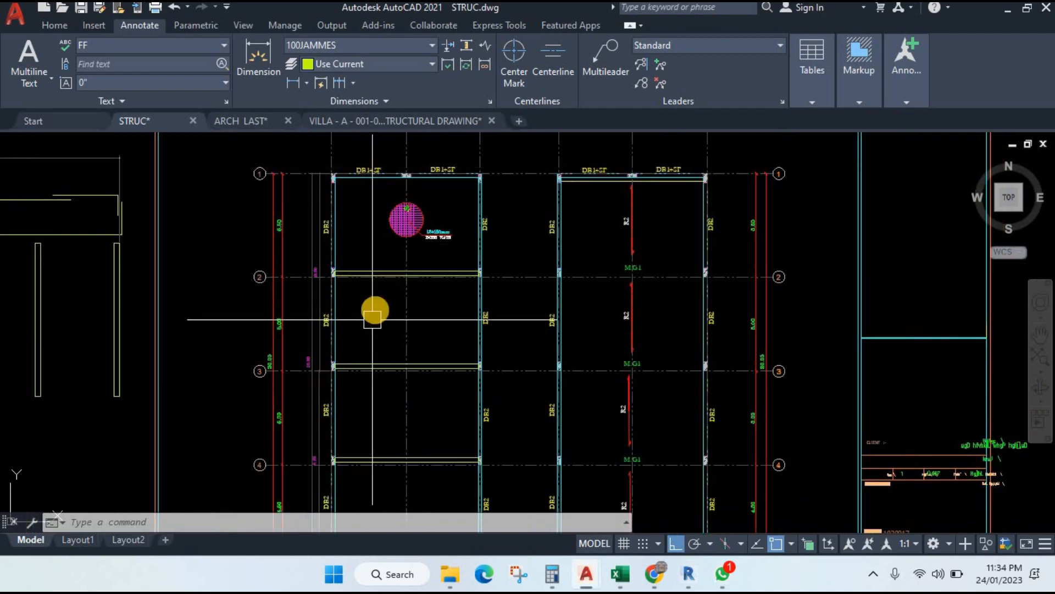
left_click_drag(370, 352, 353, 299)
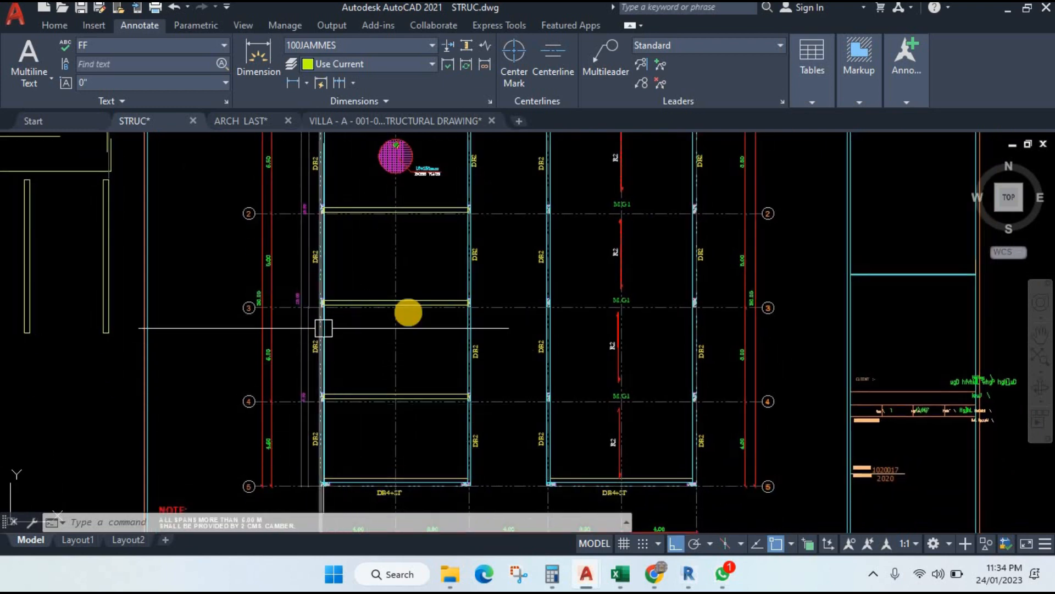
scroll(382, 345, "up", 2)
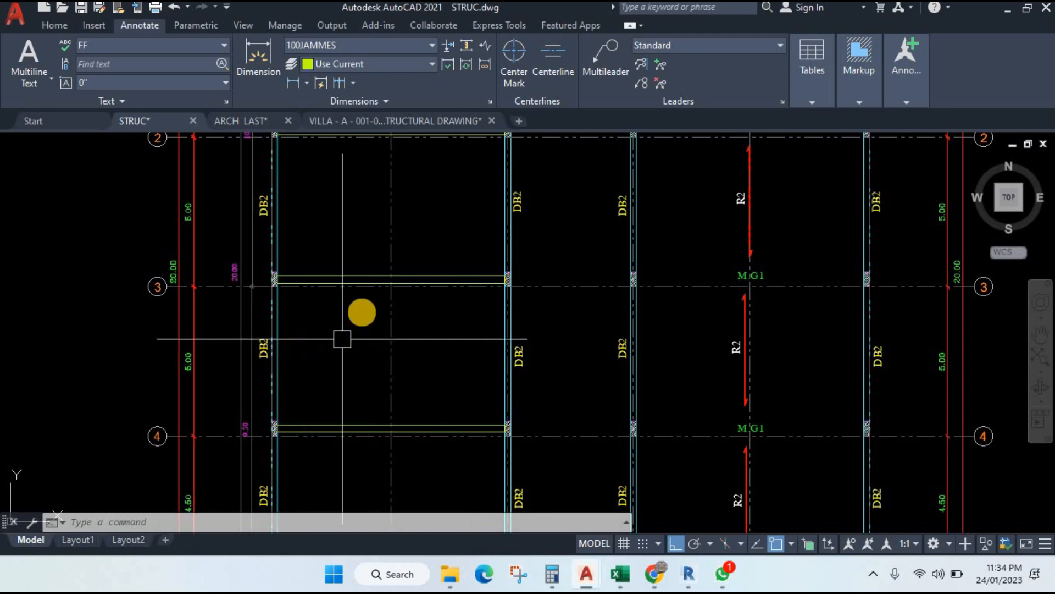
Step: Return to the VILLA - A structural drawing and compare its mesh note and slab thickness mark between grids E and F
left_click(361, 122)
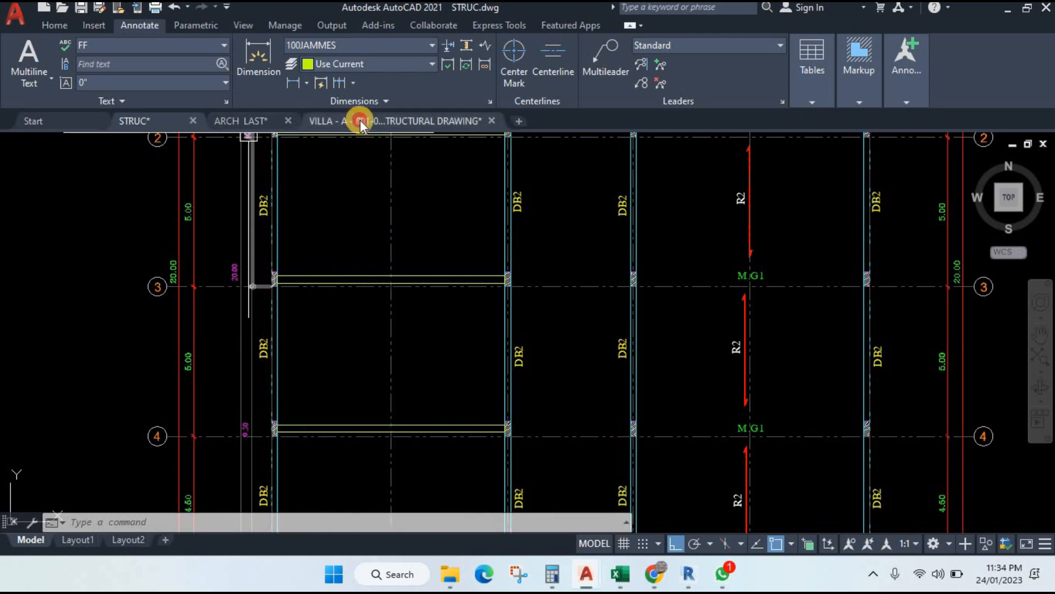
scroll(427, 304, "up", 8)
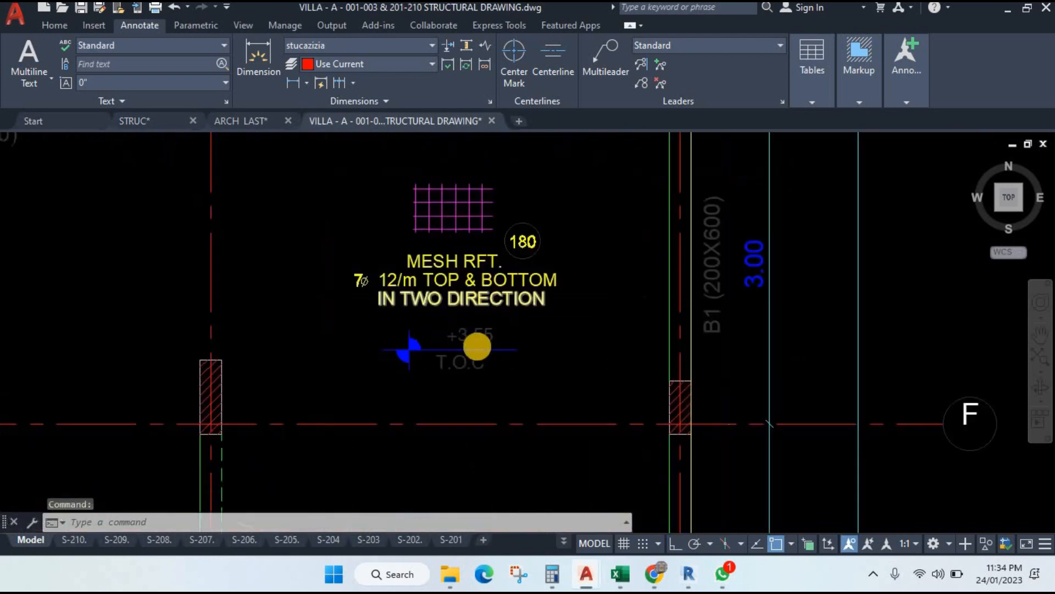
scroll(477, 346, "up", 3)
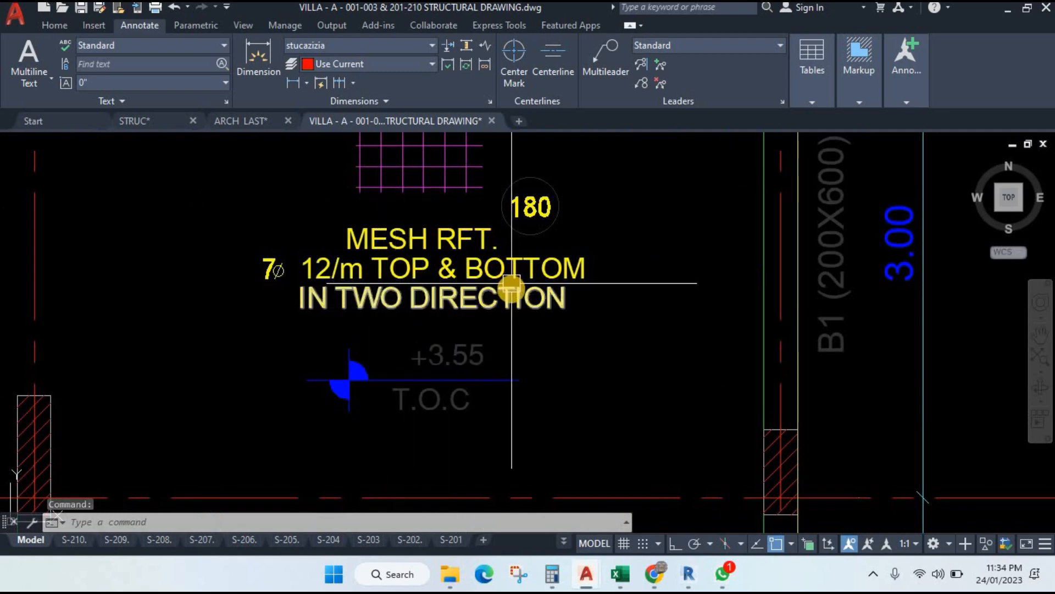
scroll(512, 284, "down", 6)
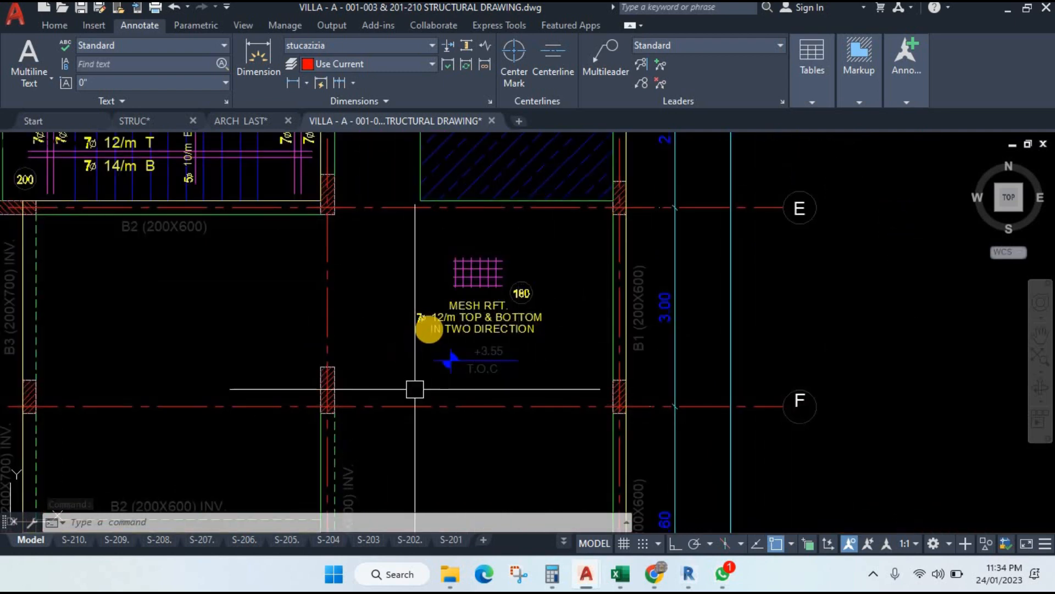
scroll(429, 330, "up", 2)
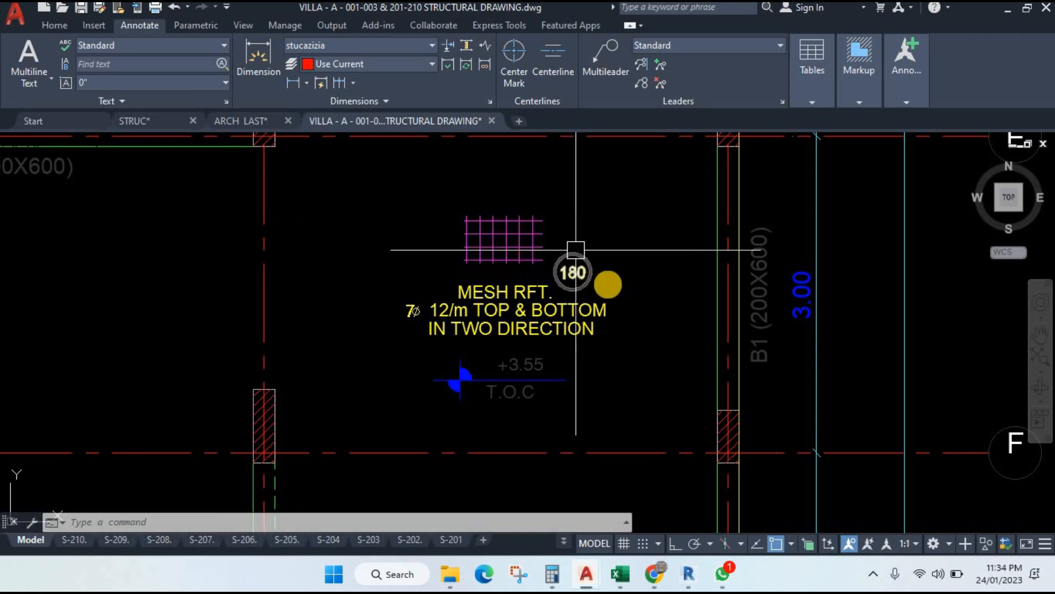
scroll(423, 411, "down", 2)
scroll(423, 411, "down", 6)
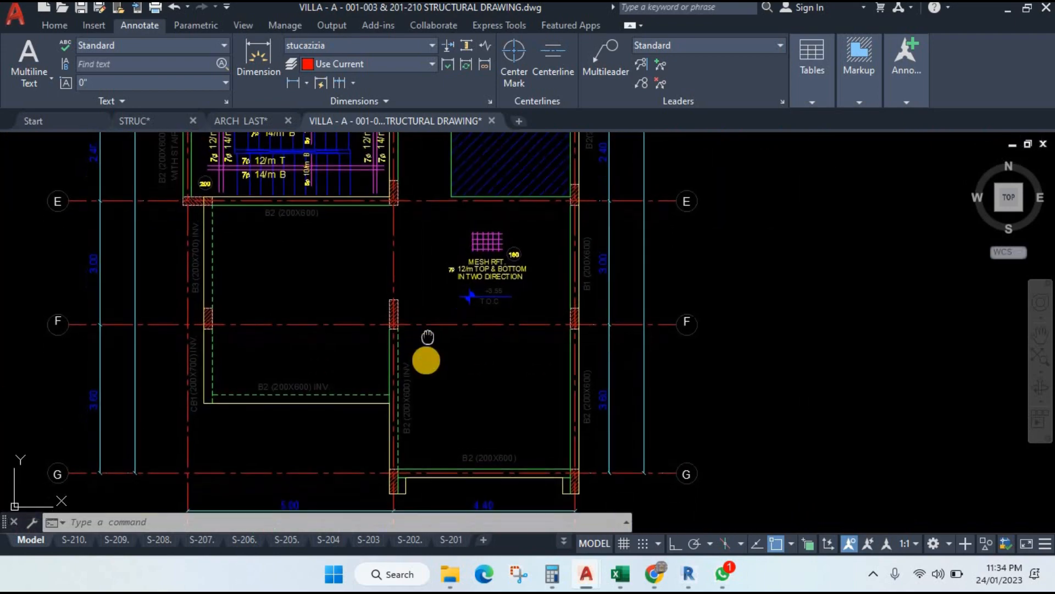
Step: Find the slab plan at level +10.05 and examine its mesh reinforcement note between grids C and D
mouse_move(492, 365)
left_mouse_down()
mouse_move(469, 344)
mouse_move(456, 185)
left_mouse_up()
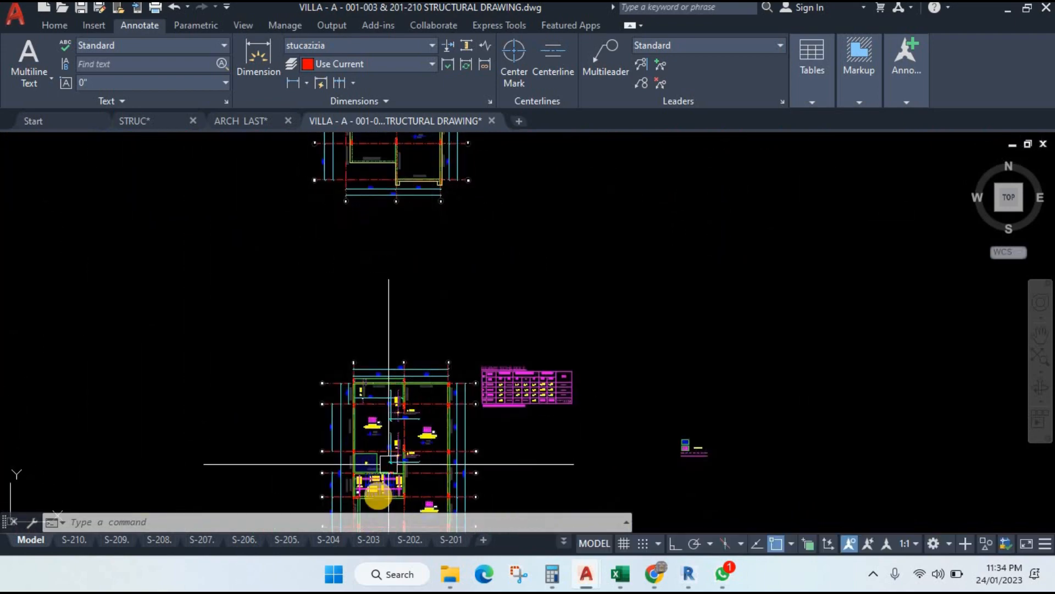
scroll(388, 464, "up", 2)
left_click_drag(388, 464, 416, 308)
scroll(415, 291, "down", 6)
scroll(441, 418, "up", 6)
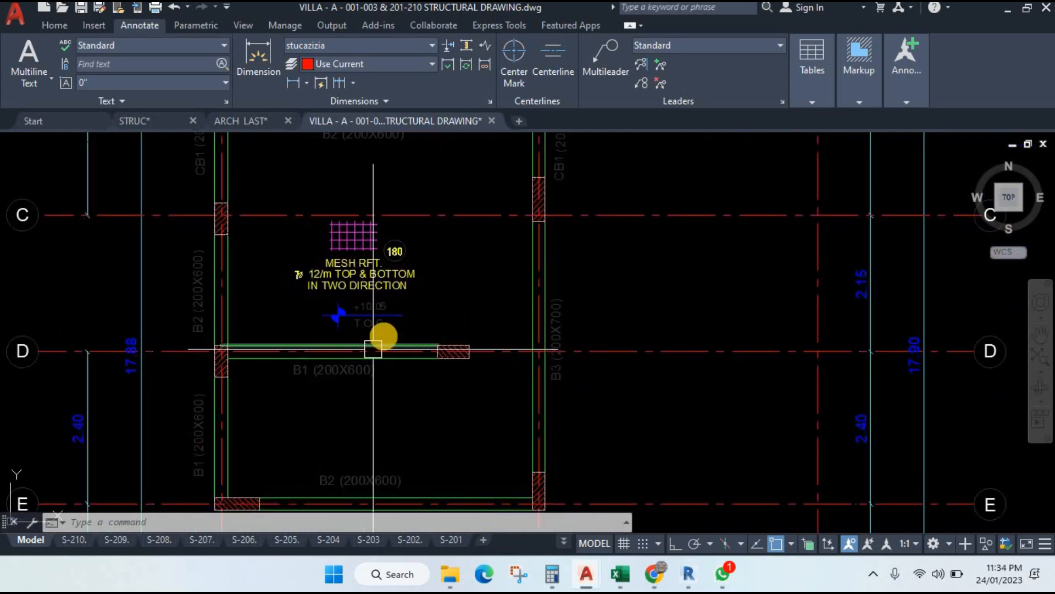
scroll(378, 341, "down", 2)
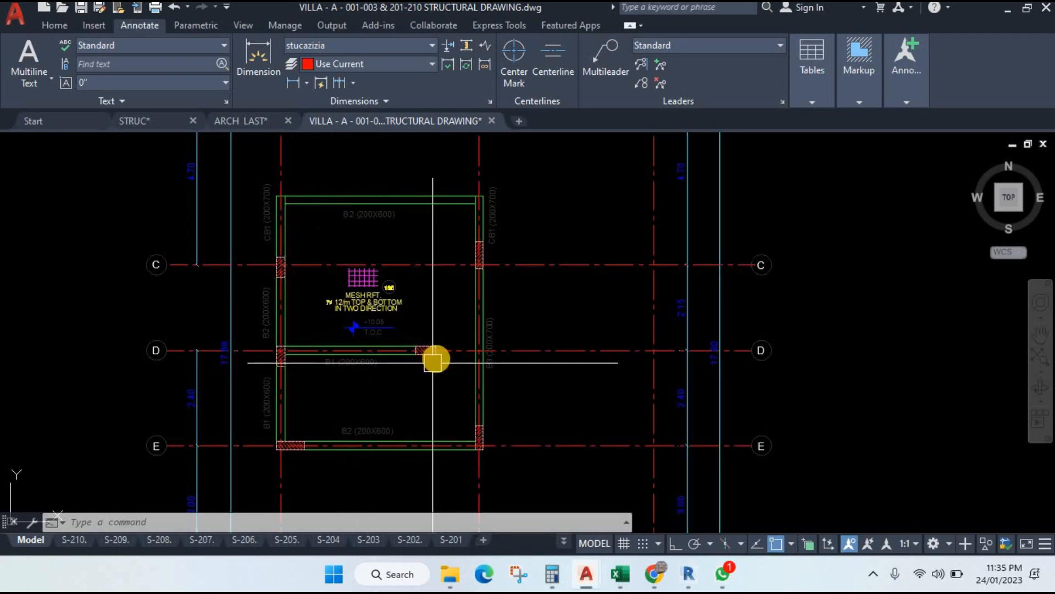
scroll(337, 283, "up", 2)
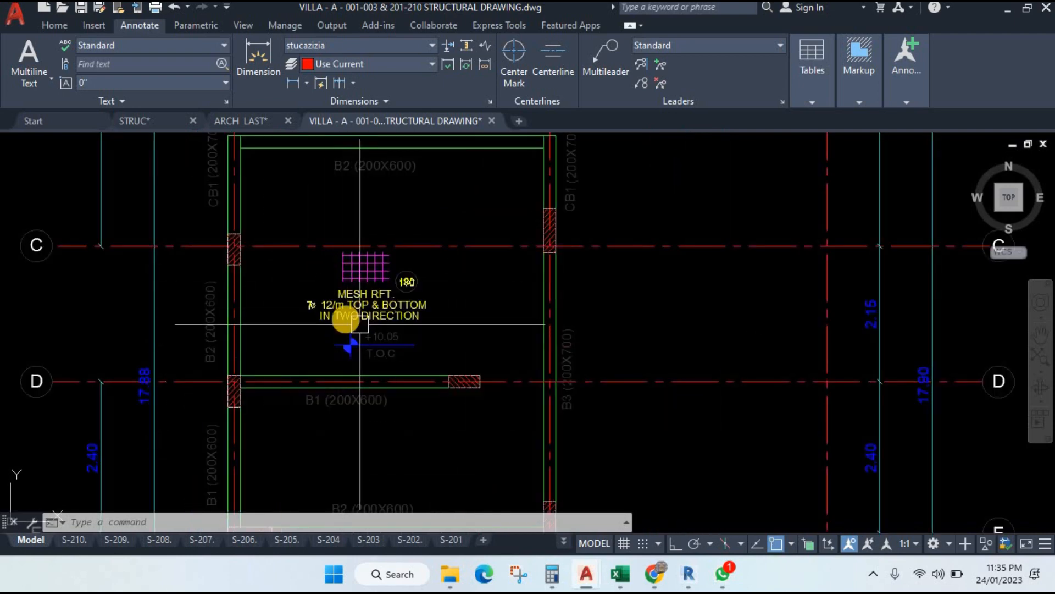
scroll(367, 315, "up", 2)
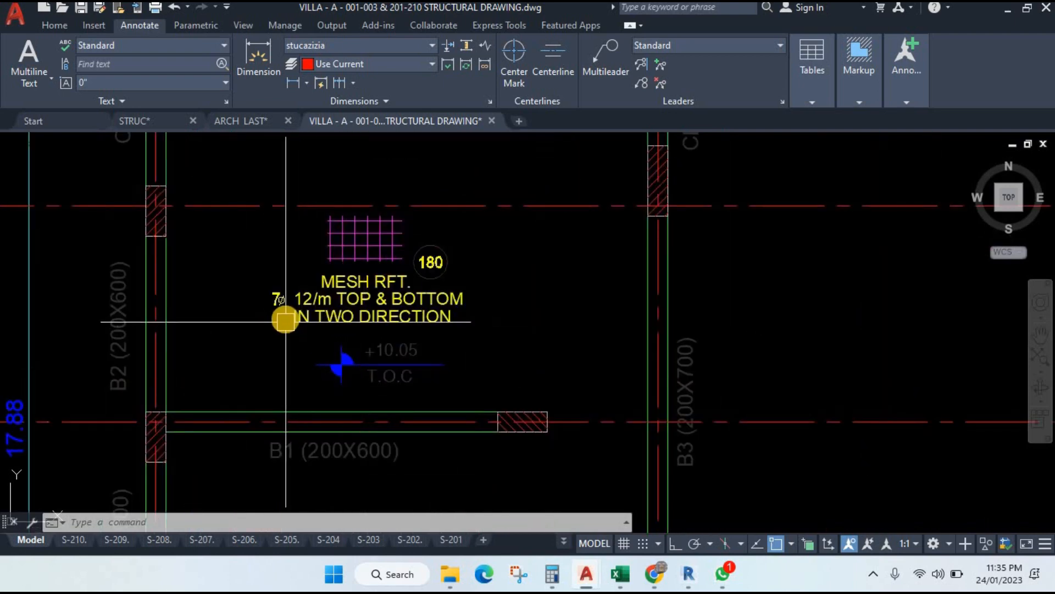
Step: Switch to Calculator and divide 1 by 7 to work out the bar spacing for seven bars per metre
left_click(552, 574)
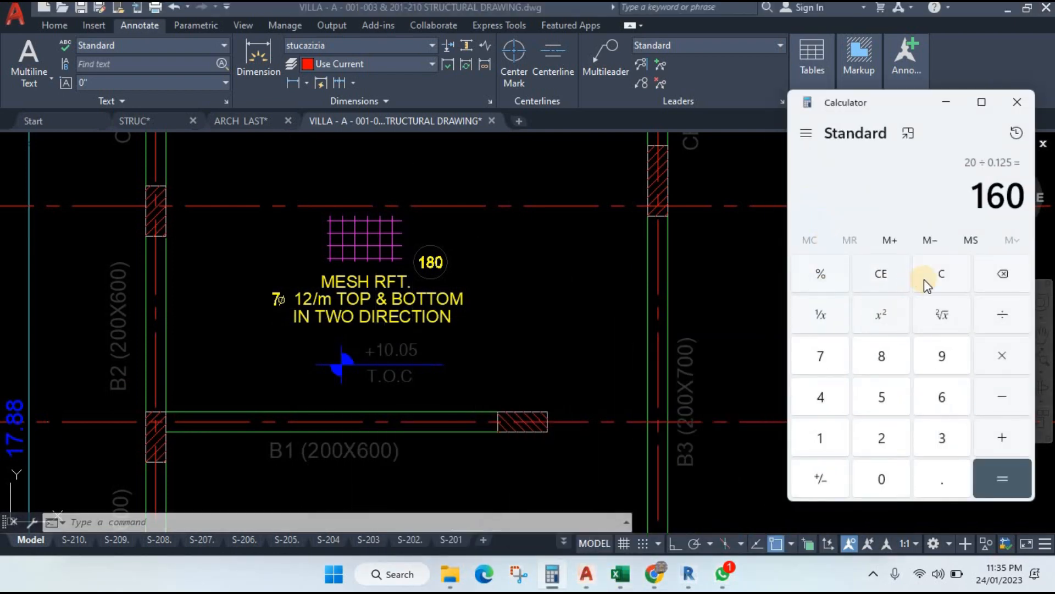
left_click(937, 274)
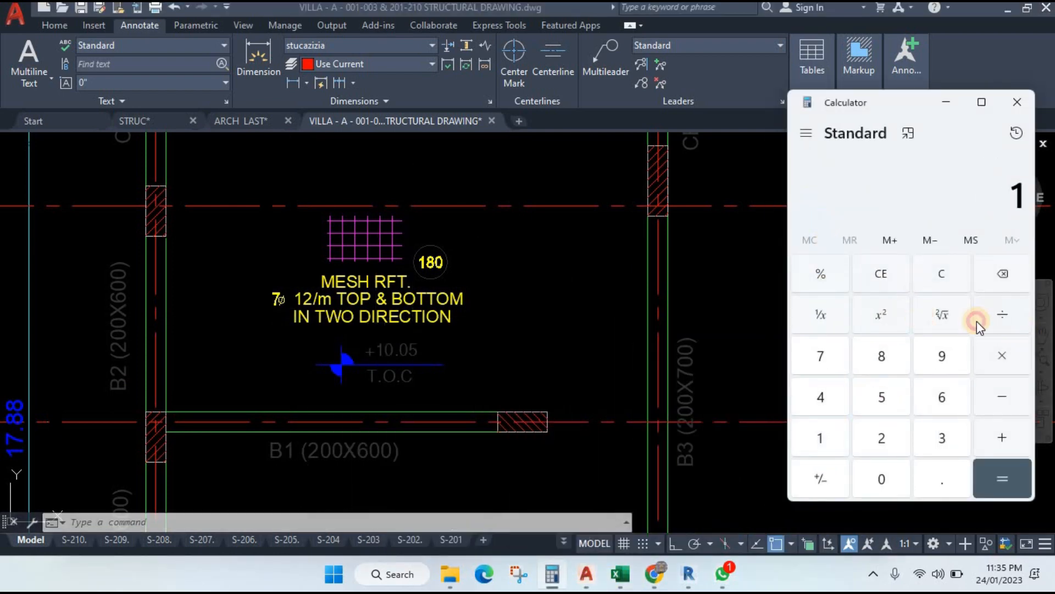
key("7")
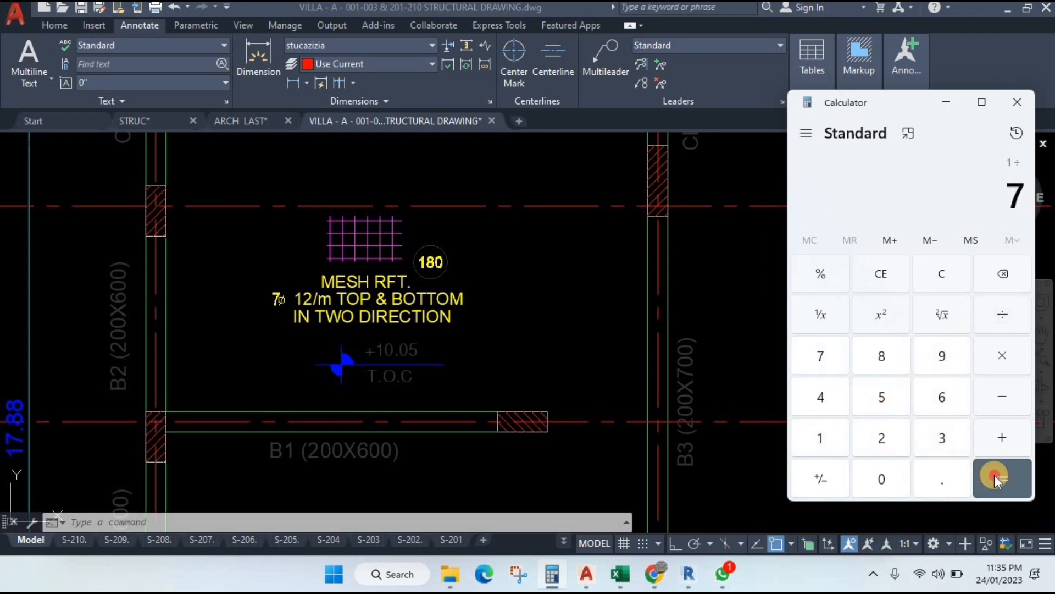
left_click(996, 476)
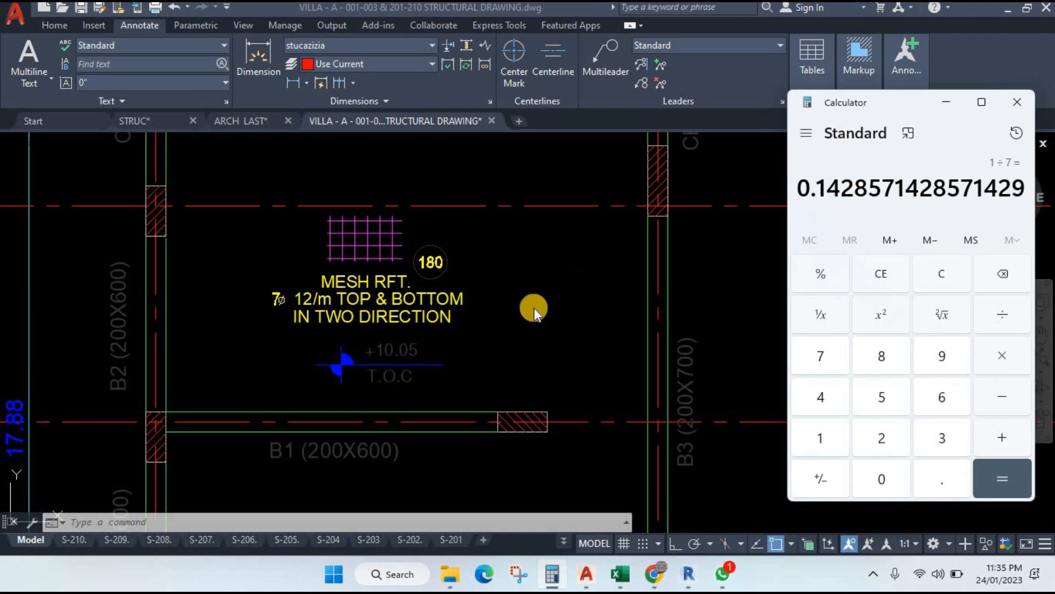
Step: Switch to the Excel Slab sheet and set both bend lengths of the first bar, cells D4 and F4, to 0.1
left_click(510, 282)
left_click(626, 587)
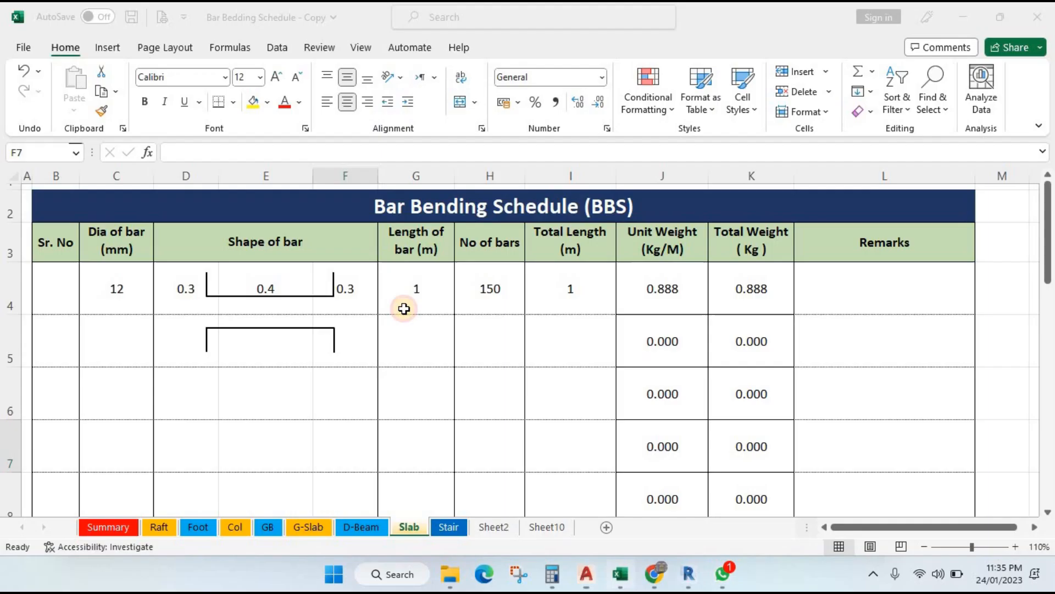
left_click(190, 284)
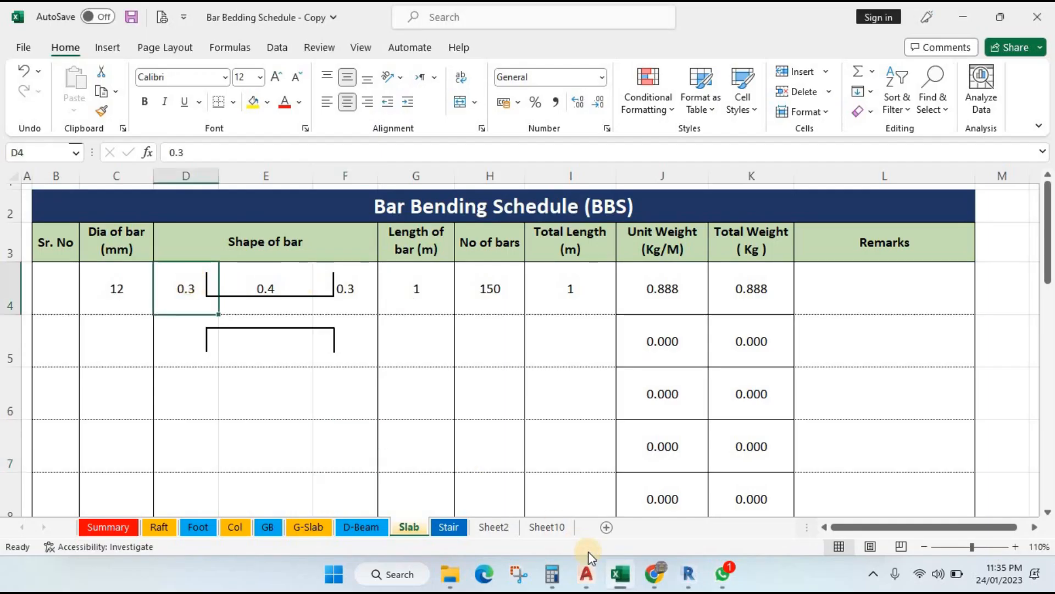
left_click(613, 578)
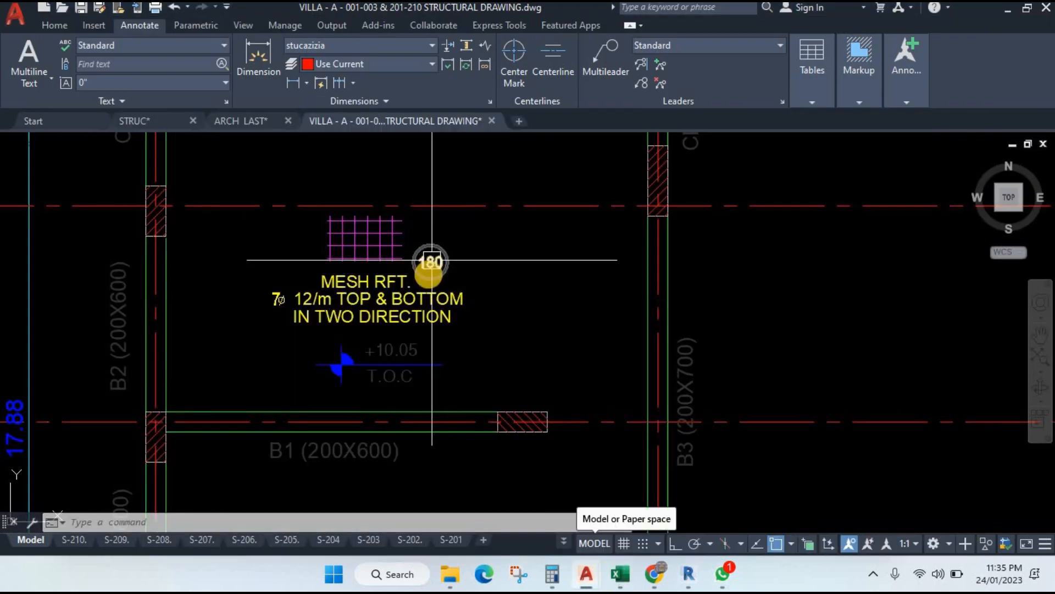
left_click(621, 575)
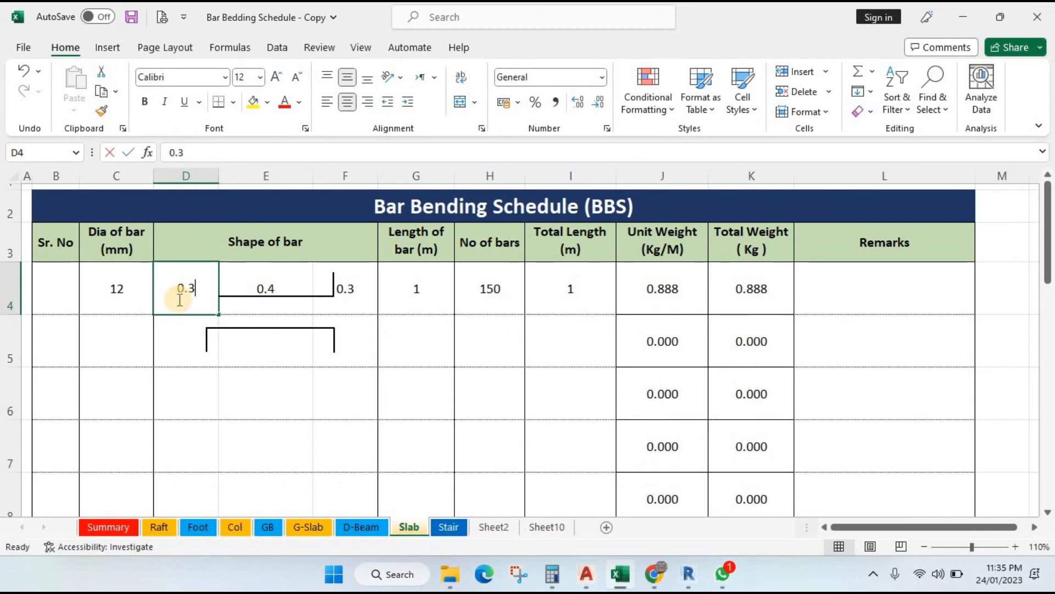
key("BackSpace")
type("1")
key("Return")
left_click(346, 281)
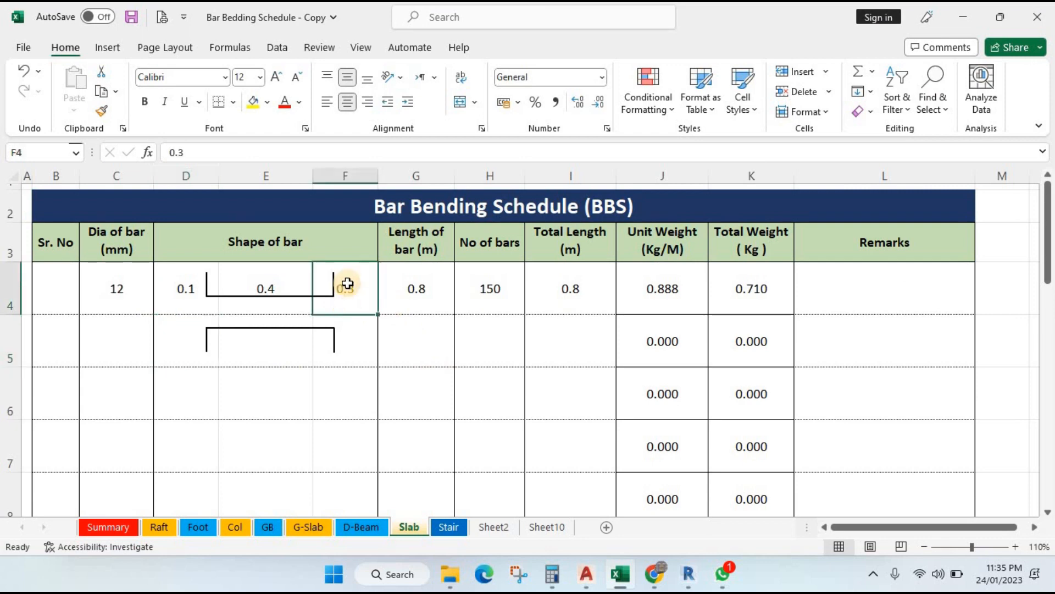
key("BackSpace")
type("0.1")
key("Return")
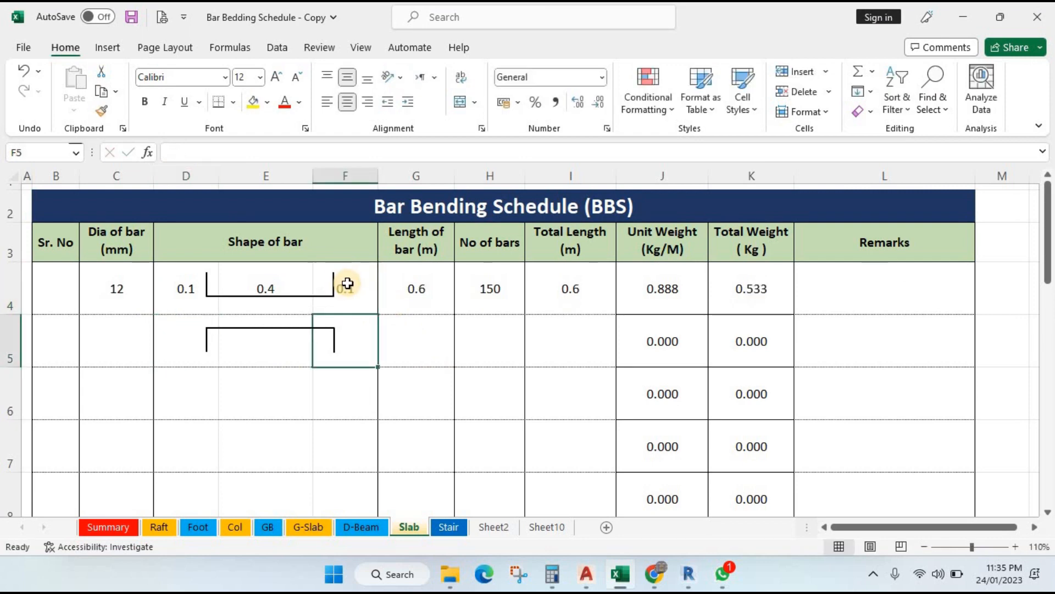
Step: Switch to AutoCAD and add a linear dimension across the +10.05 slab's full width, above its upper B2 beam
left_click(621, 574)
scroll(341, 264, "down", 4)
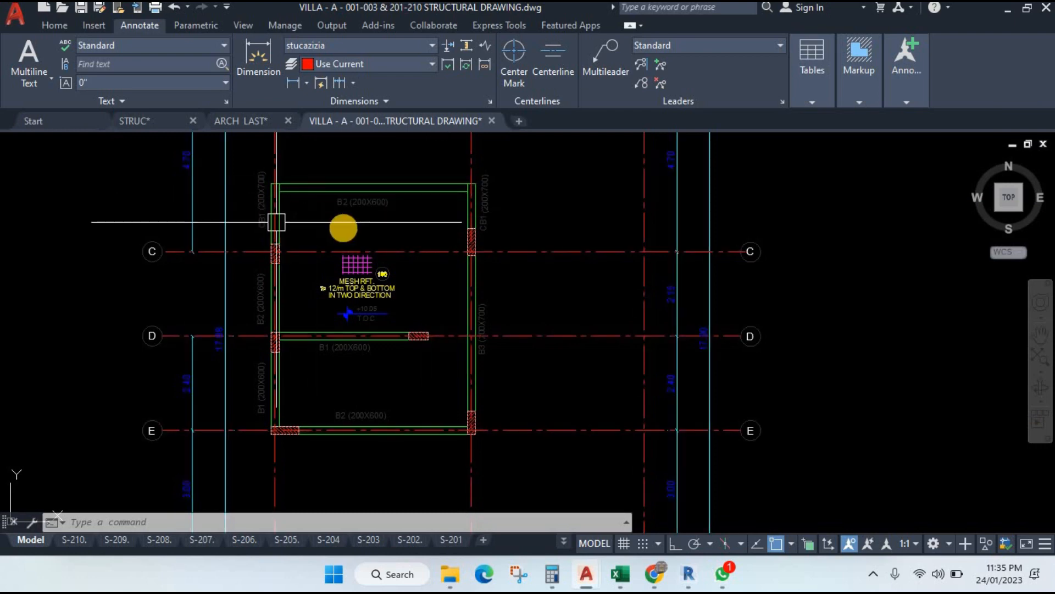
left_click(293, 82)
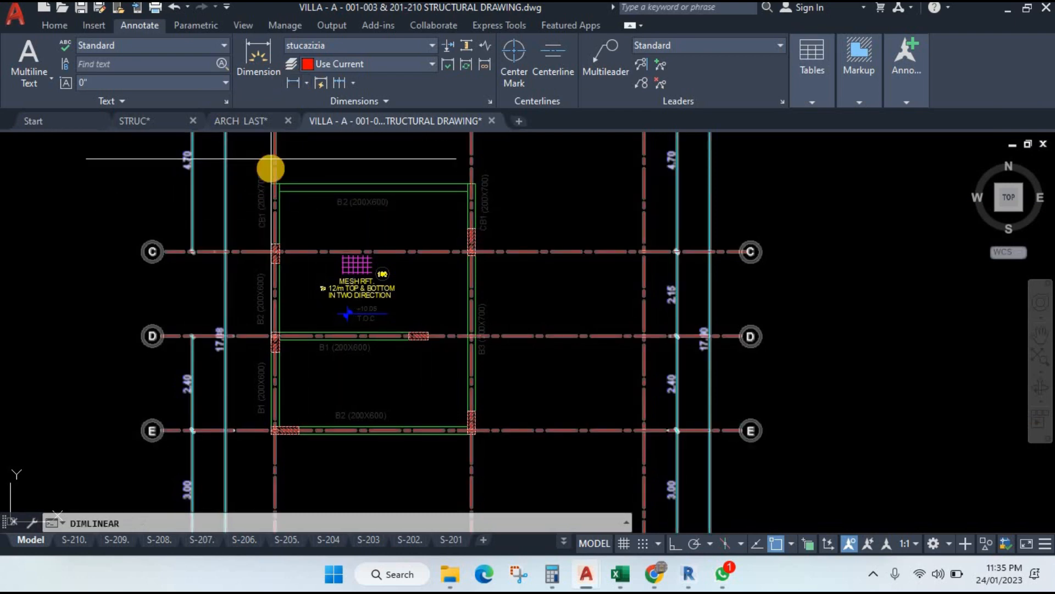
scroll(270, 169, "up", 5)
left_click(309, 259)
scroll(523, 261, "down", 3)
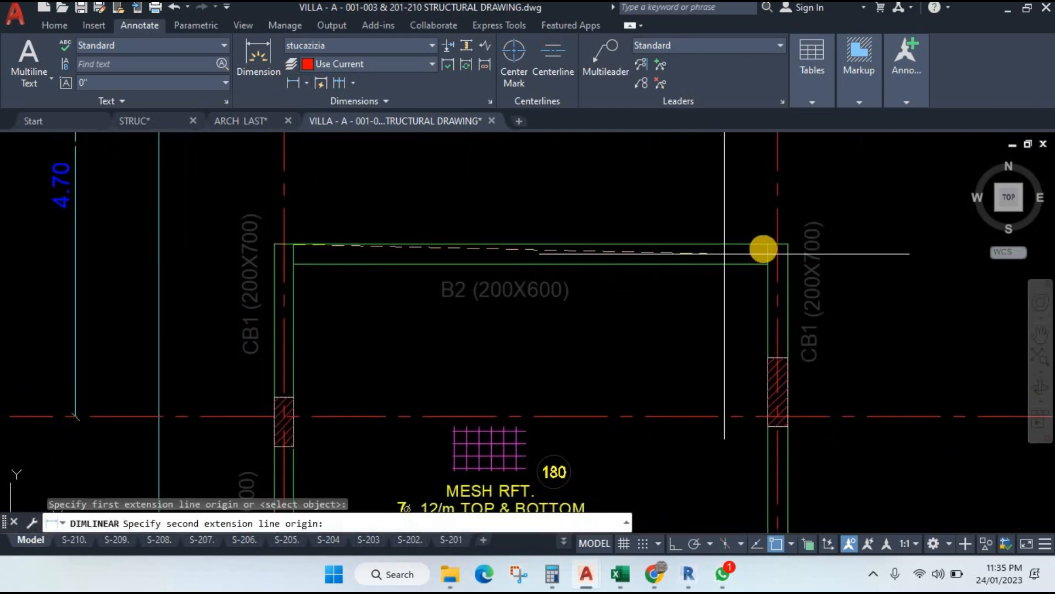
left_click(786, 244)
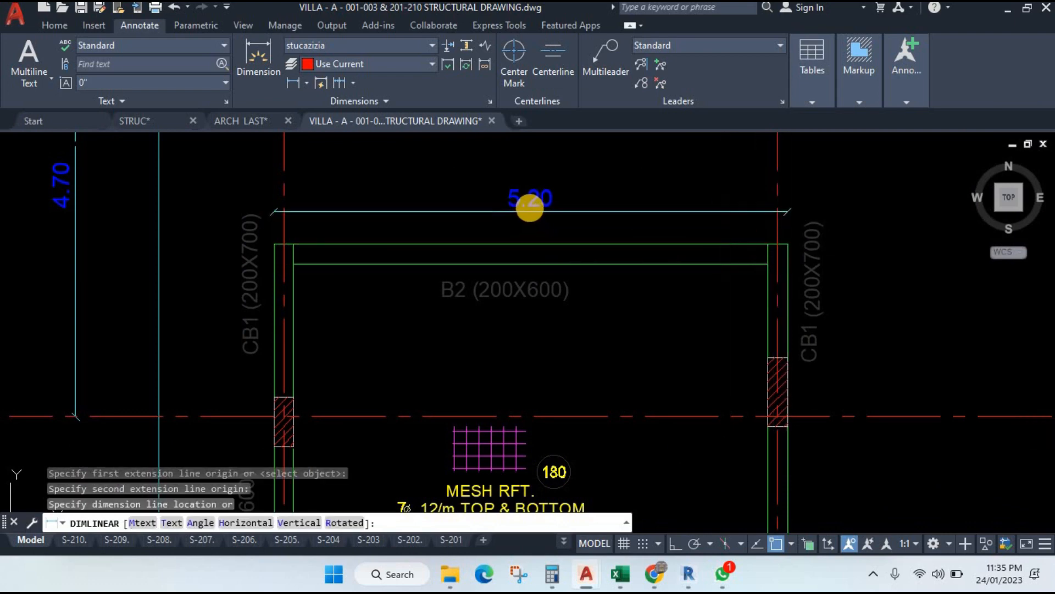
left_click(529, 208)
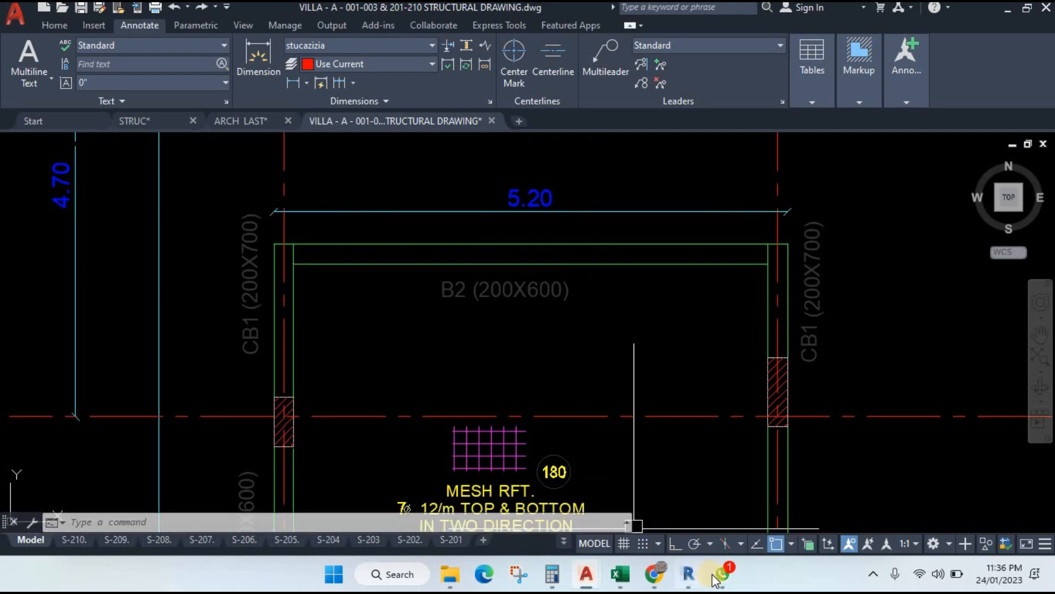
Step: Back in Excel, set the first bar's straight length in E4 to 5.1 and check its bar length formula
left_click(622, 575)
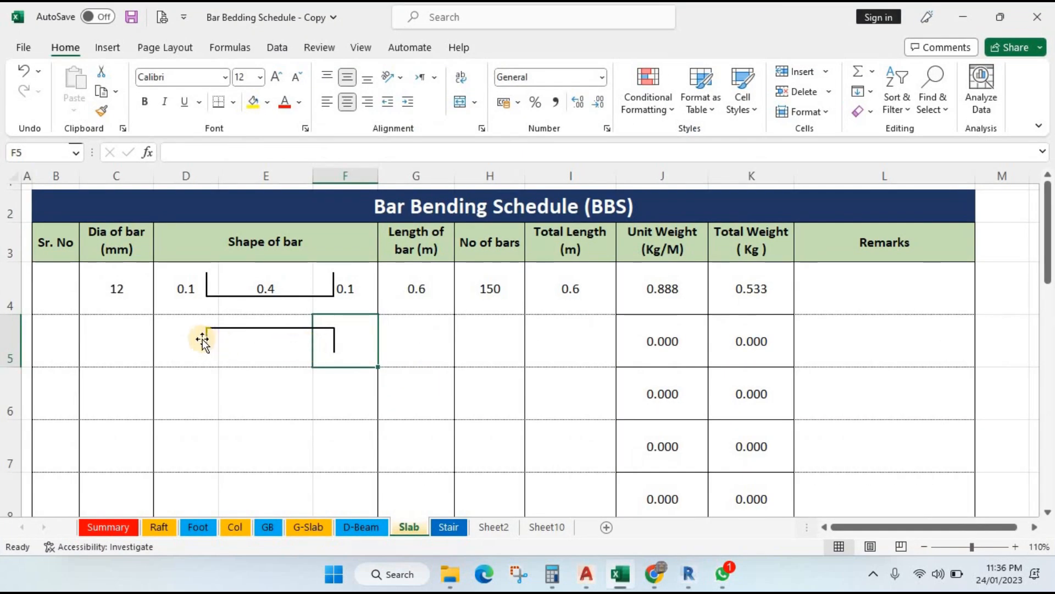
left_click(178, 303)
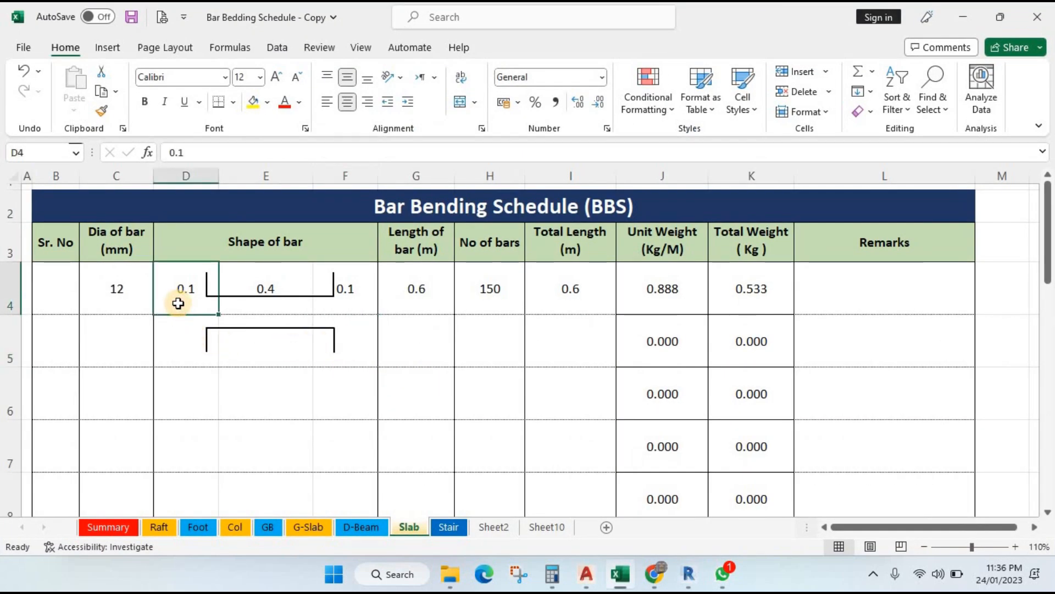
left_click(265, 305)
type("5.1")
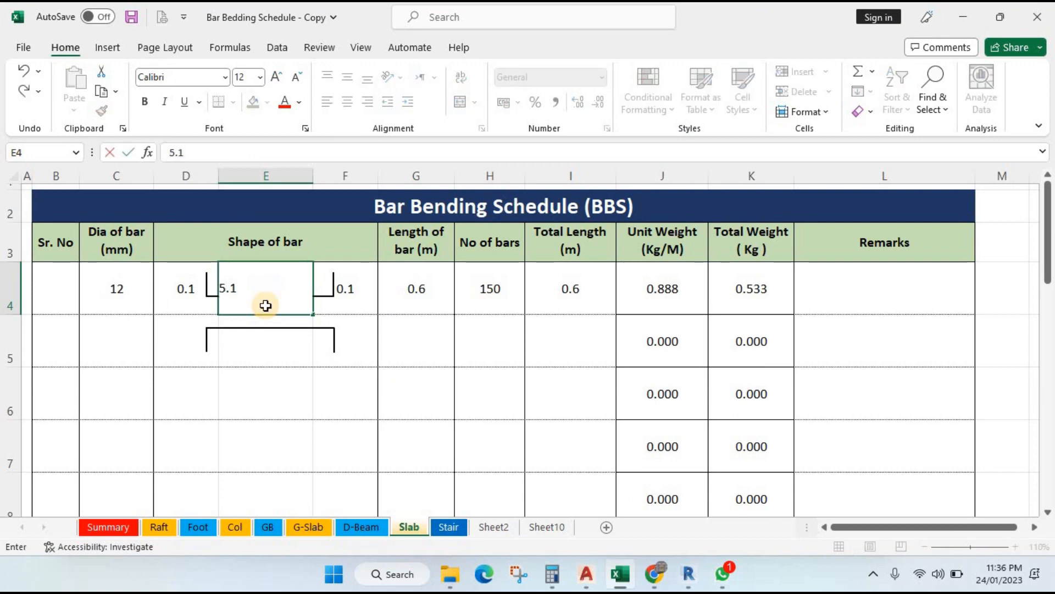
key("Return")
left_click(414, 293)
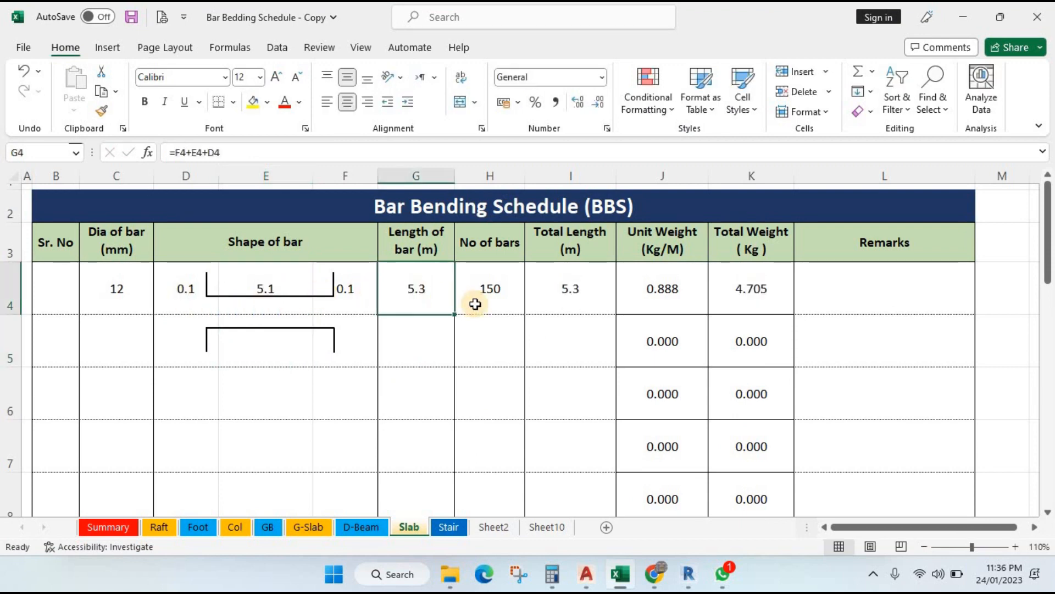
left_click(476, 301)
double_click(474, 301)
key("Escape")
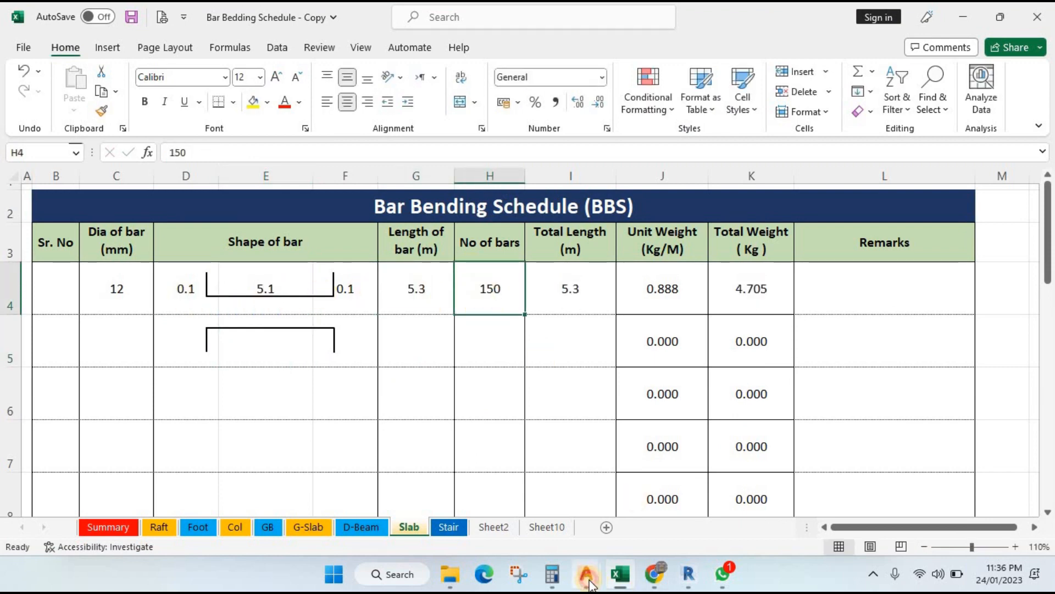
Step: Return to AutoCAD and add a vertical linear dimension beside beam B3, from the slab's upper edge to its lower edge at grid E
left_click(588, 577)
left_click(752, 510)
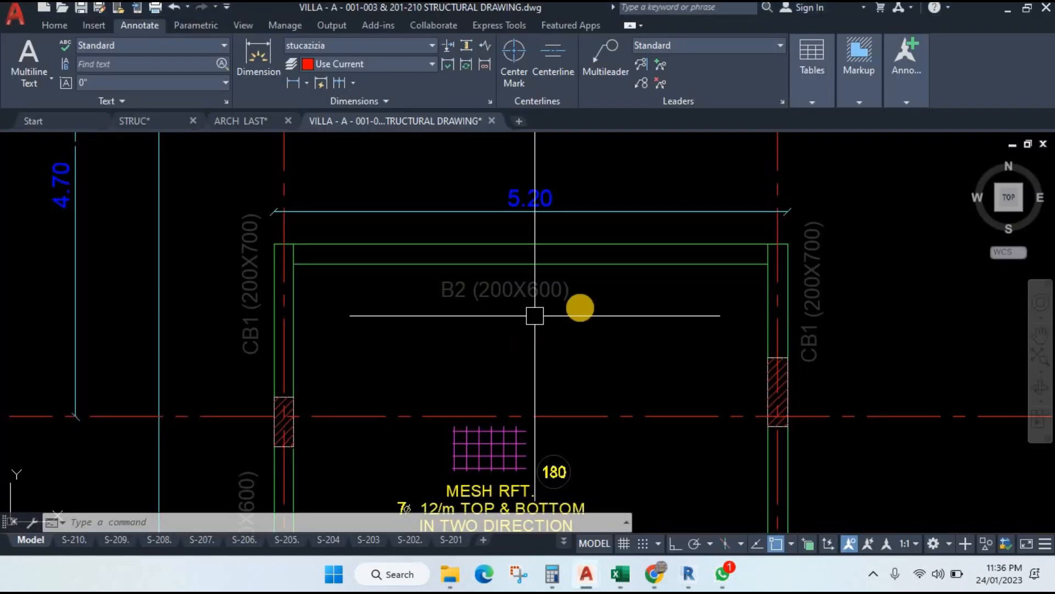
left_click(269, 72)
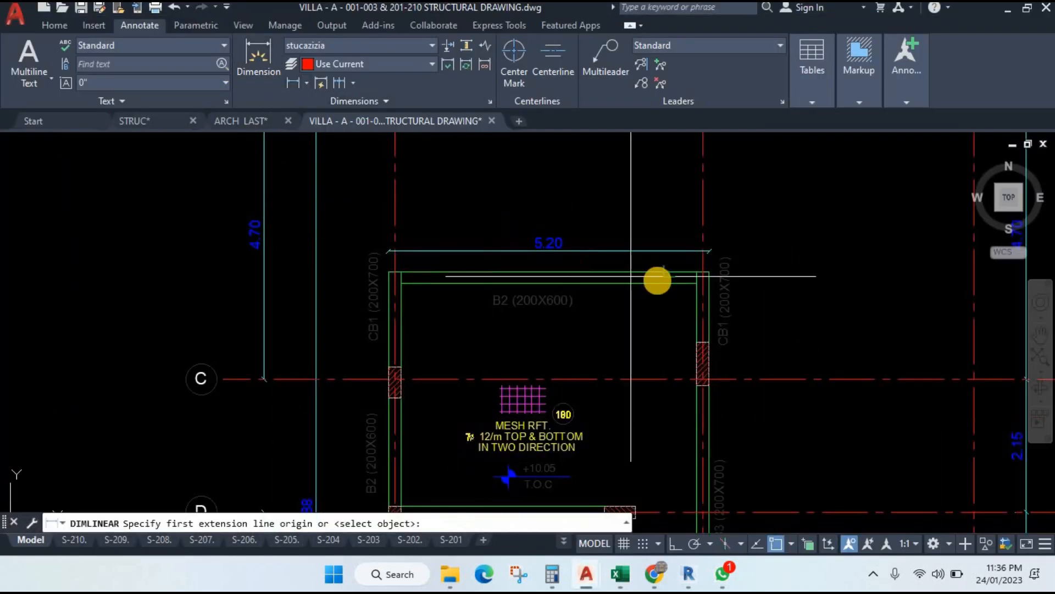
left_click(697, 271)
left_click_drag(680, 372, 630, 154)
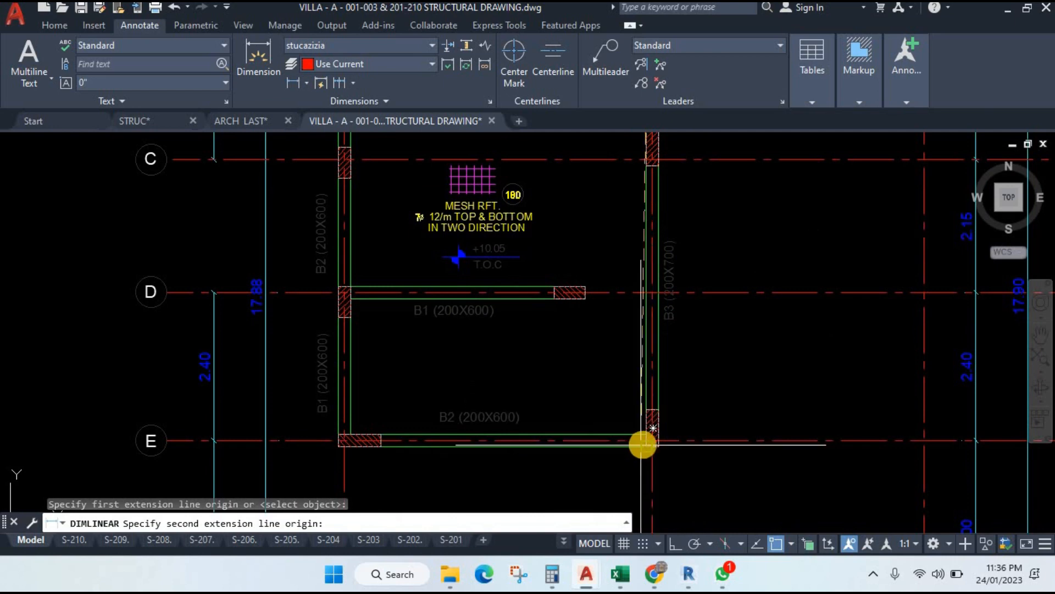
left_click(646, 445)
left_click_drag(679, 322, 675, 386)
left_click(688, 328)
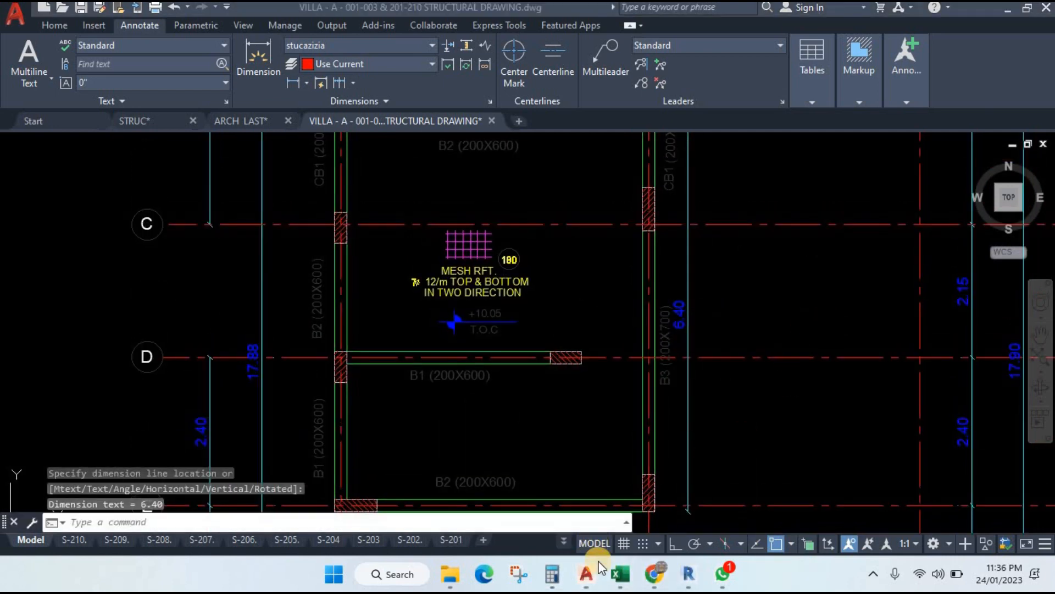
Step: Switch to Calculator, divide 6.4 by 0.14, and add 1 to work out the number of bars
left_click(555, 576)
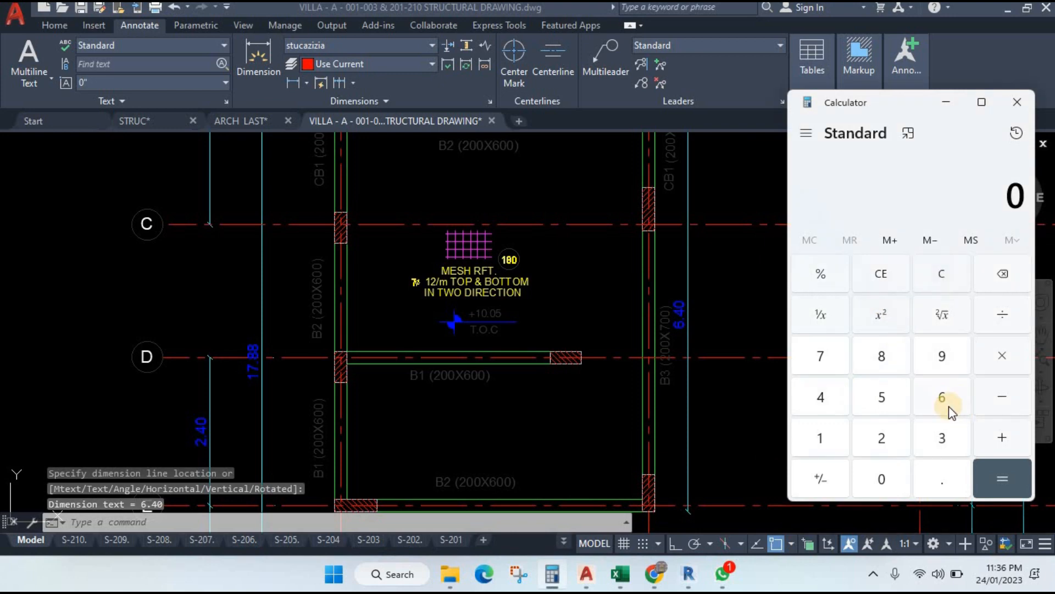
left_click(942, 397)
left_click(941, 477)
left_click(820, 396)
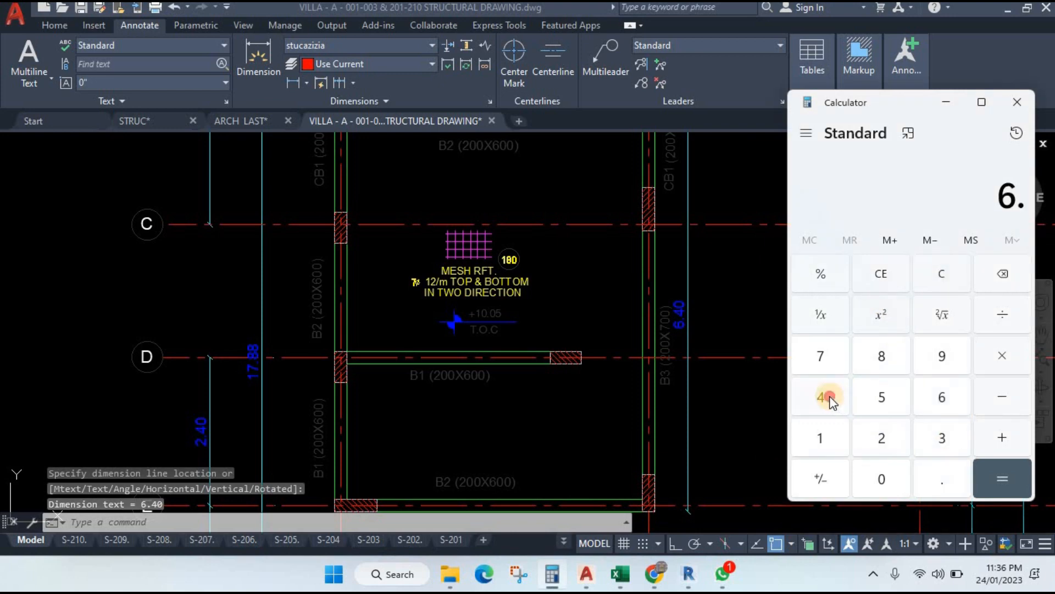
left_click(1002, 316)
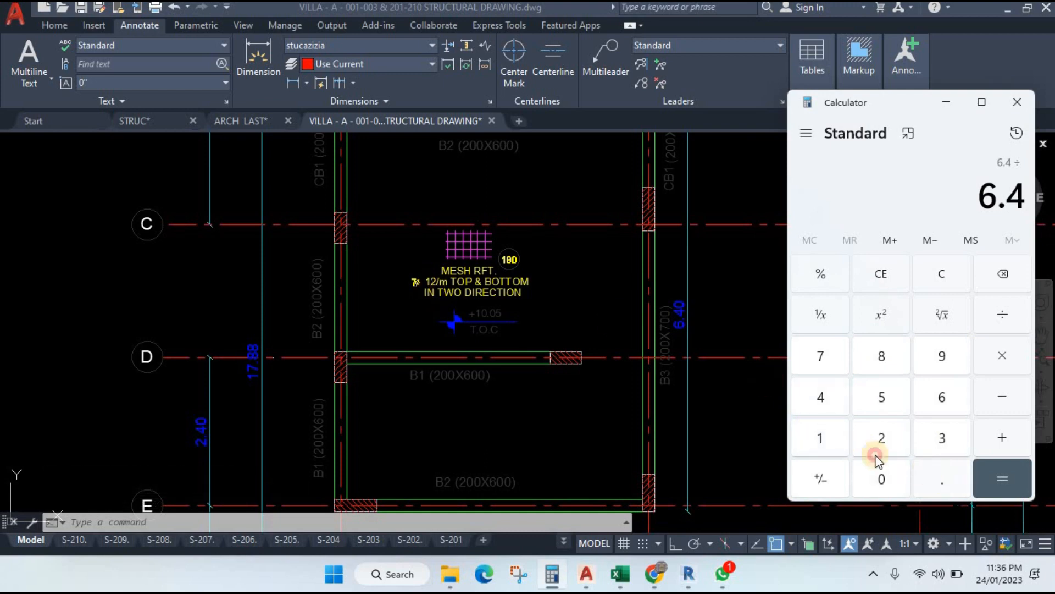
left_click(941, 477)
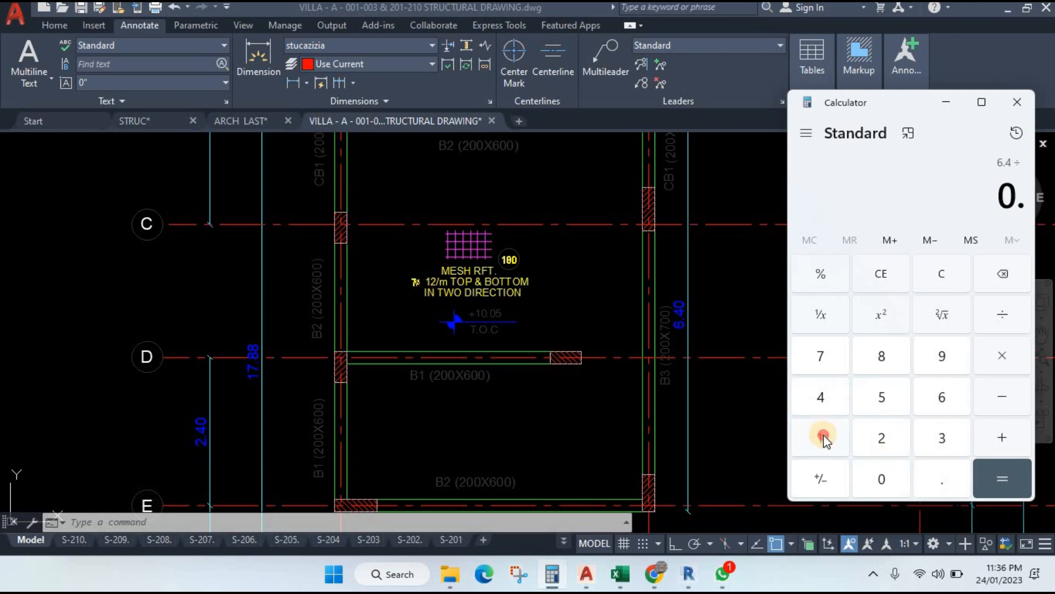
left_click(884, 479)
key("Return")
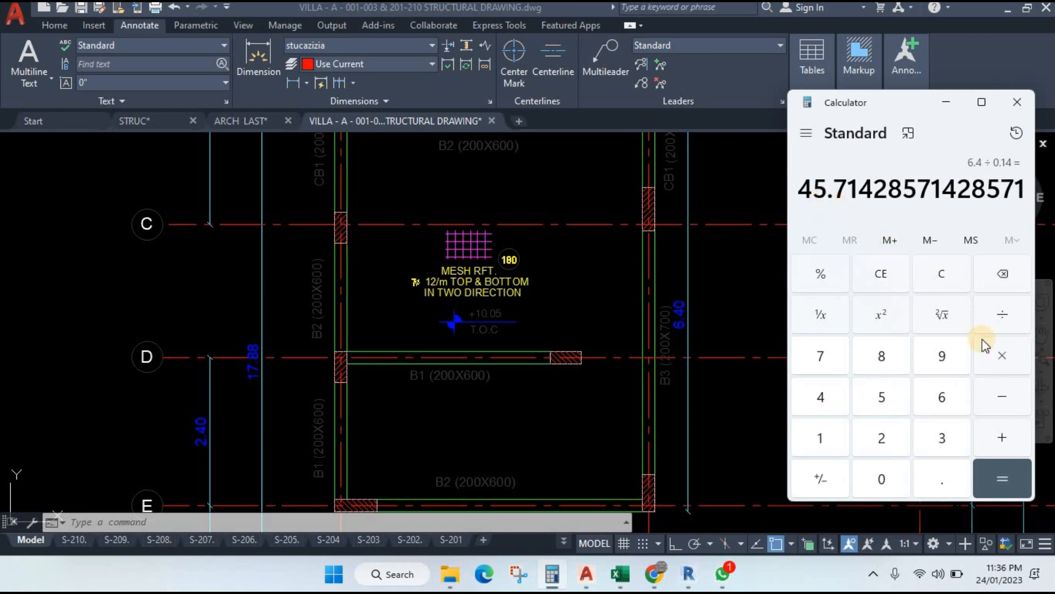
left_click(1003, 437)
left_click(815, 439)
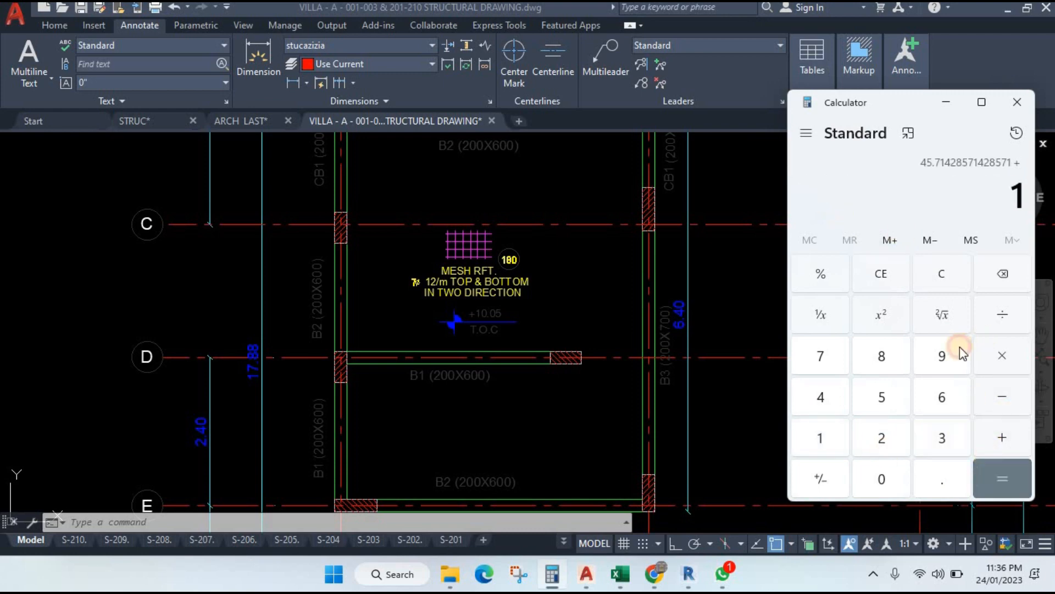
key("Return")
scroll(681, 295, "down", 4)
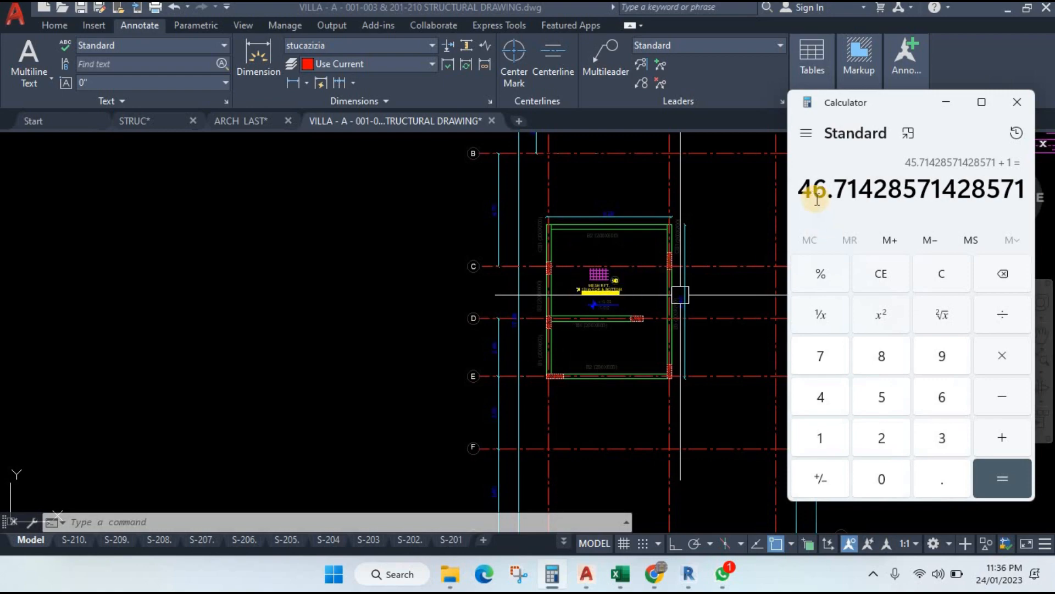
Step: Switch to Excel and set the number of bars in H4 to 47
left_click(620, 574)
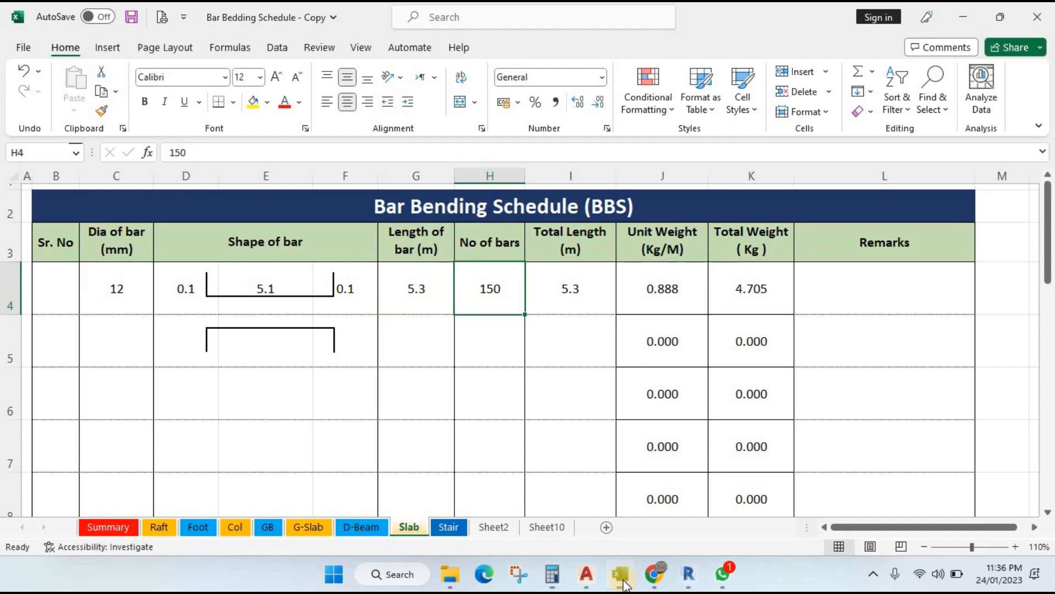
type("47")
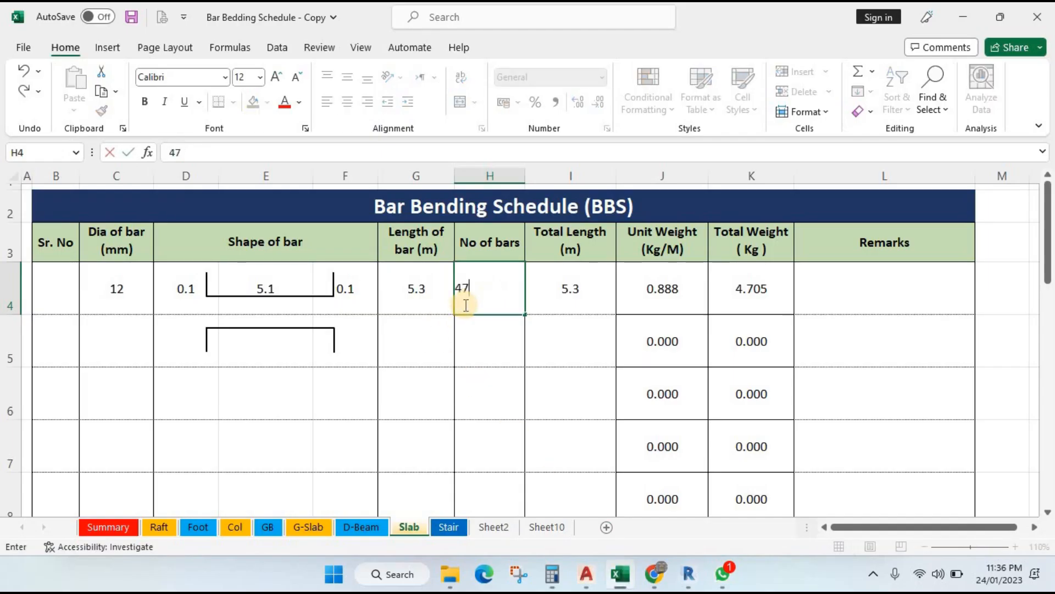
key("Return")
double_click(486, 305)
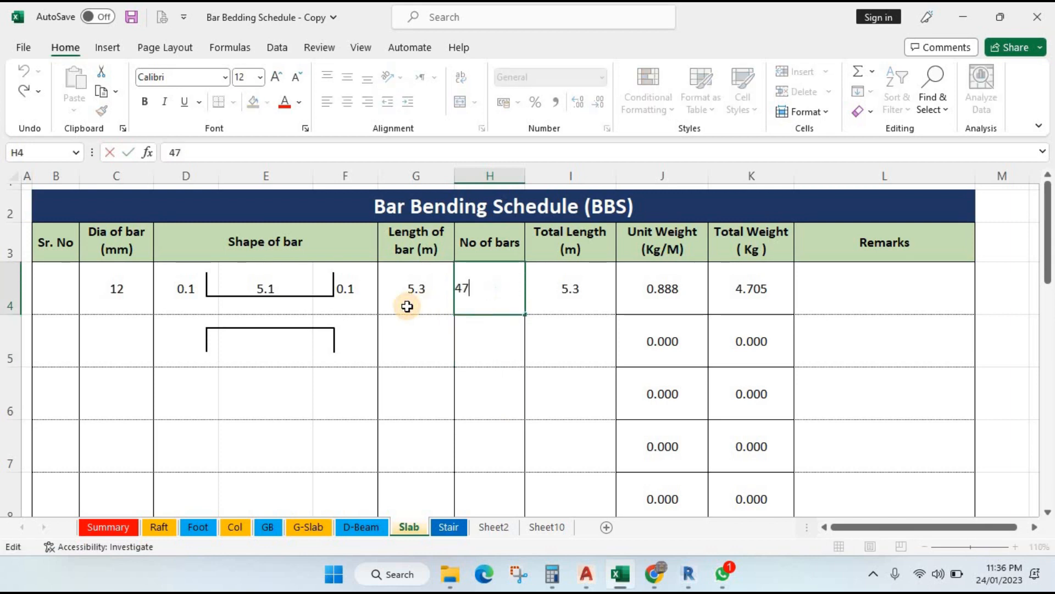
double_click(412, 302)
Step: Replace the total length formula in I4 with =H4*G4 and check the unit weight formula in J4
left_click(575, 309)
double_click(574, 310)
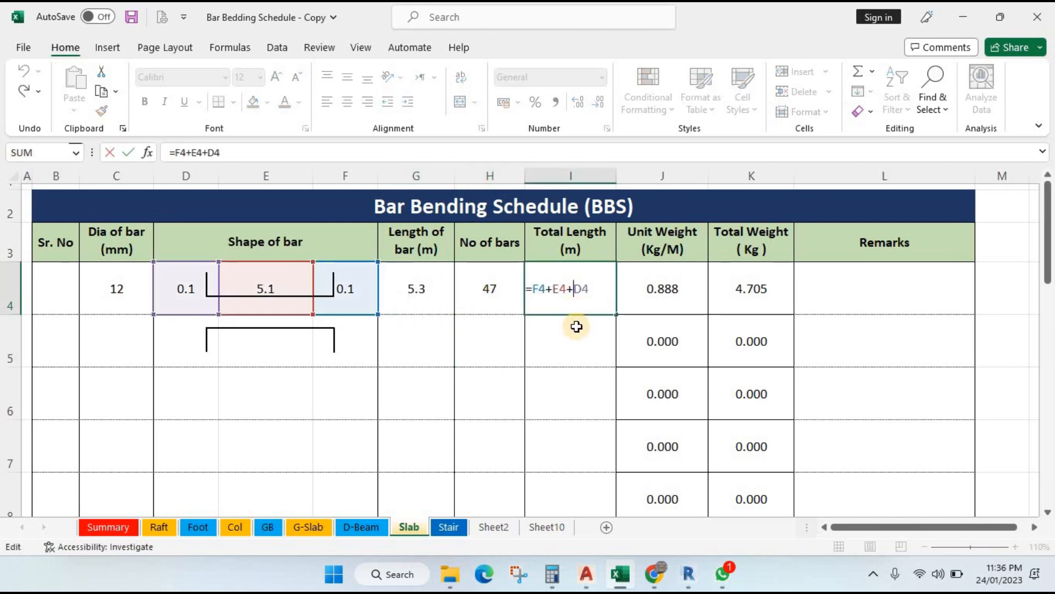
key("Escape")
type("=")
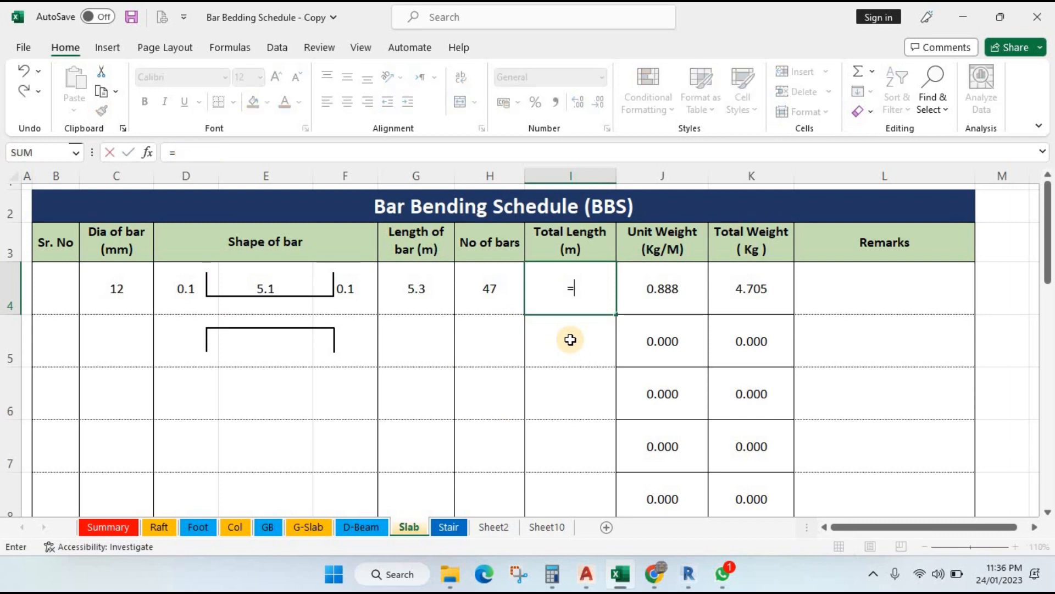
key("Left")
type("*")
key("Left")
key("Left")
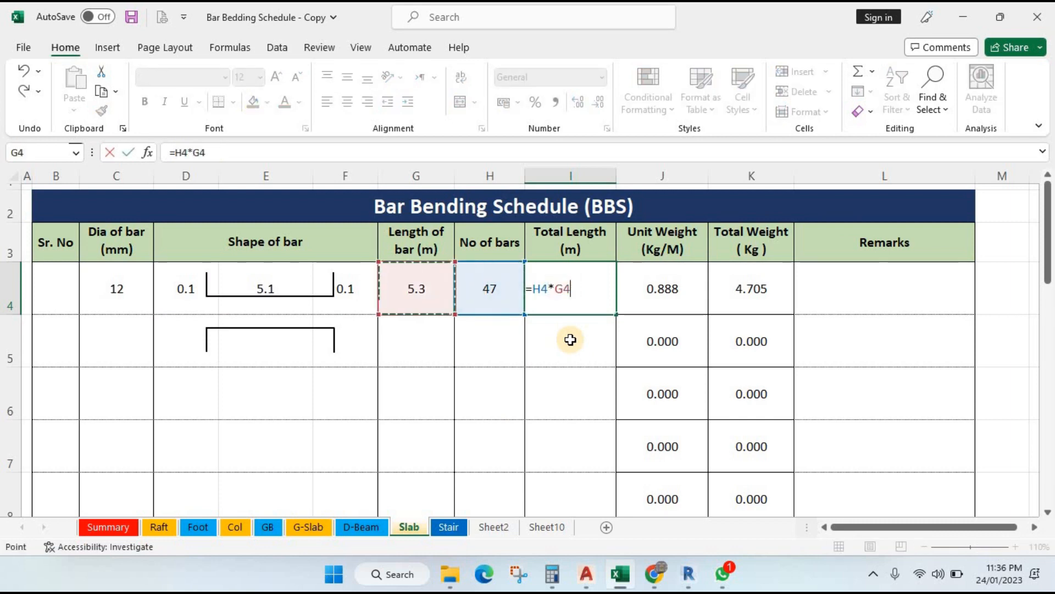
key("Return")
left_click(638, 291)
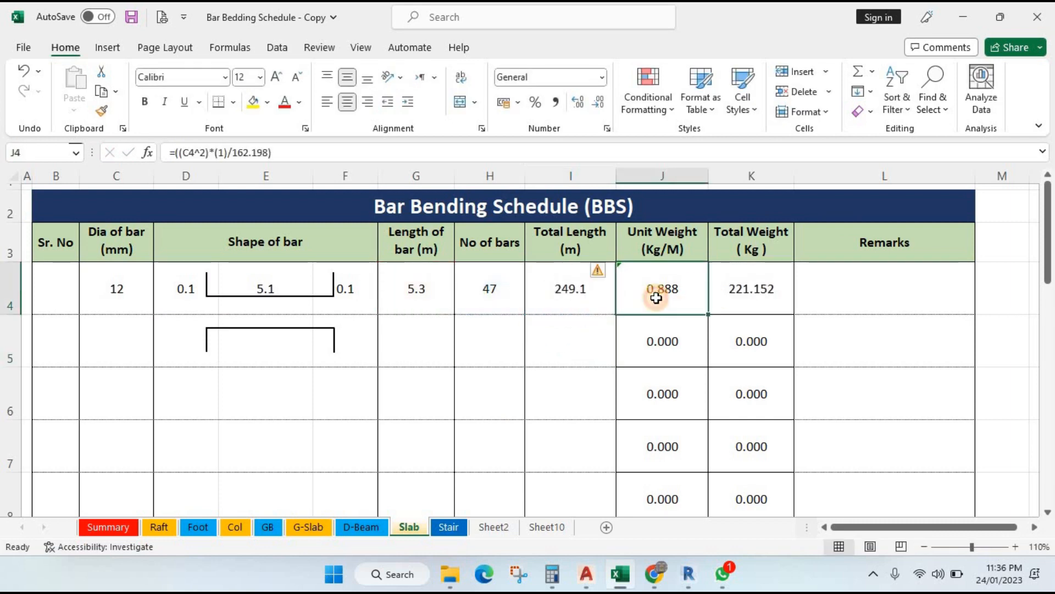
Step: Switch back to the Excel schedule and enter serial number 1 for the first bar in B4
left_click(616, 584)
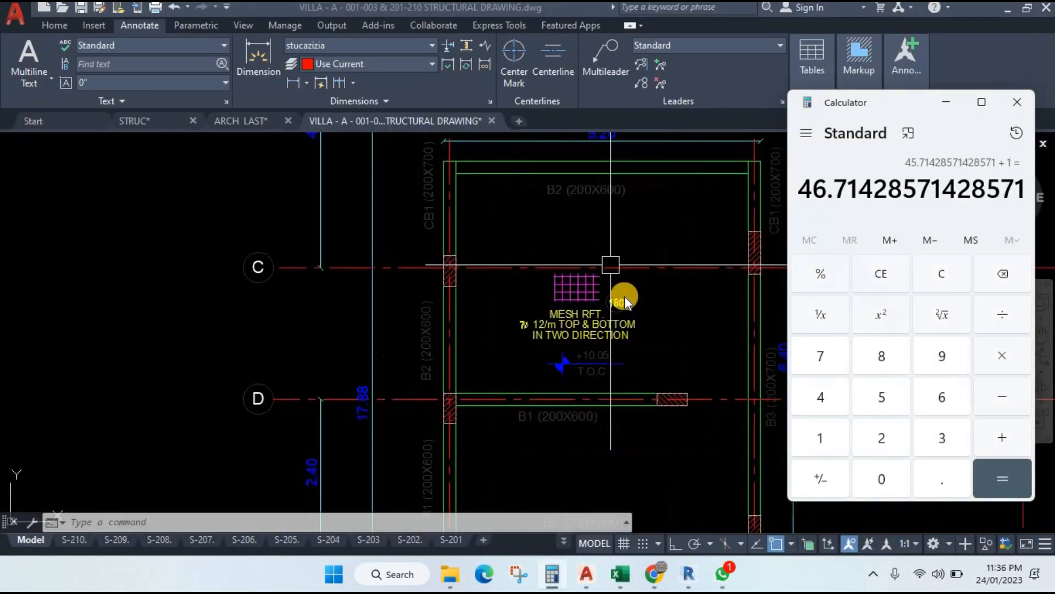
left_click(621, 575)
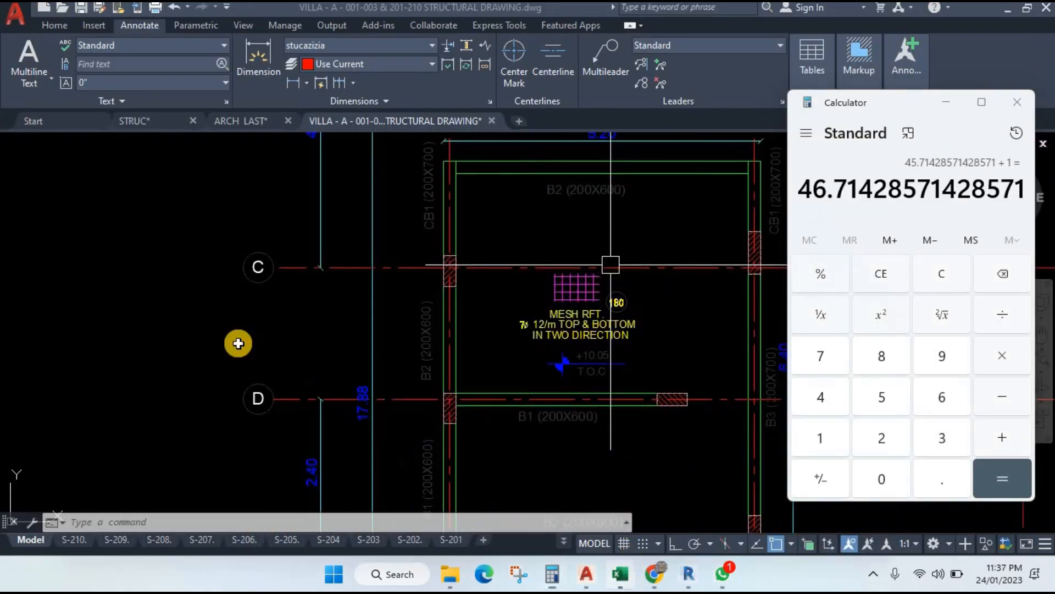
left_click(117, 294)
left_click(66, 299)
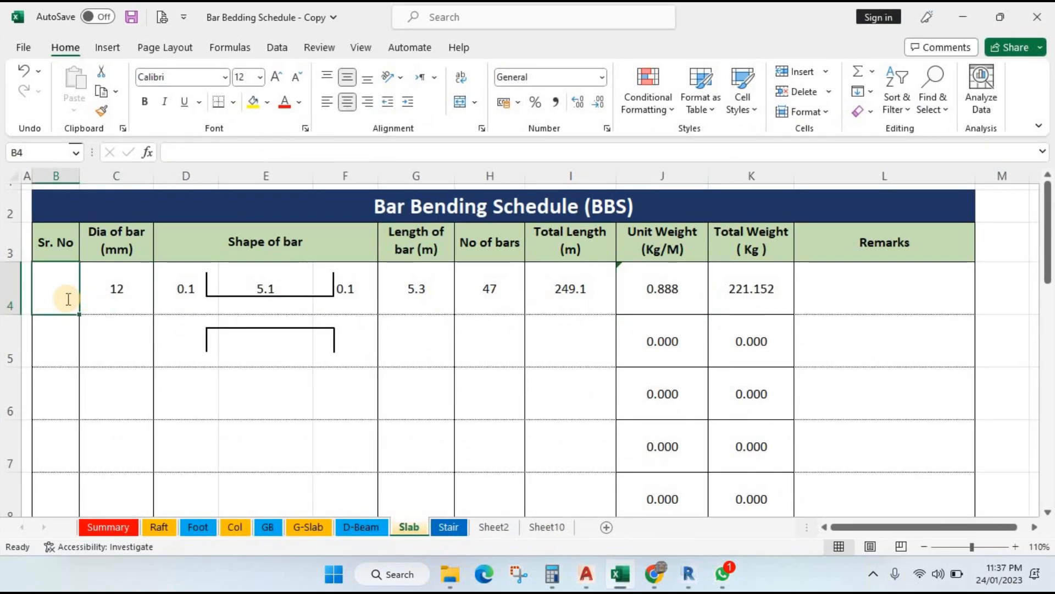
type("1")
key("Return")
Step: Enter the remark "Slab Bottom bar short side" in L4 and middle-align it vertically in the cell
left_click(861, 295)
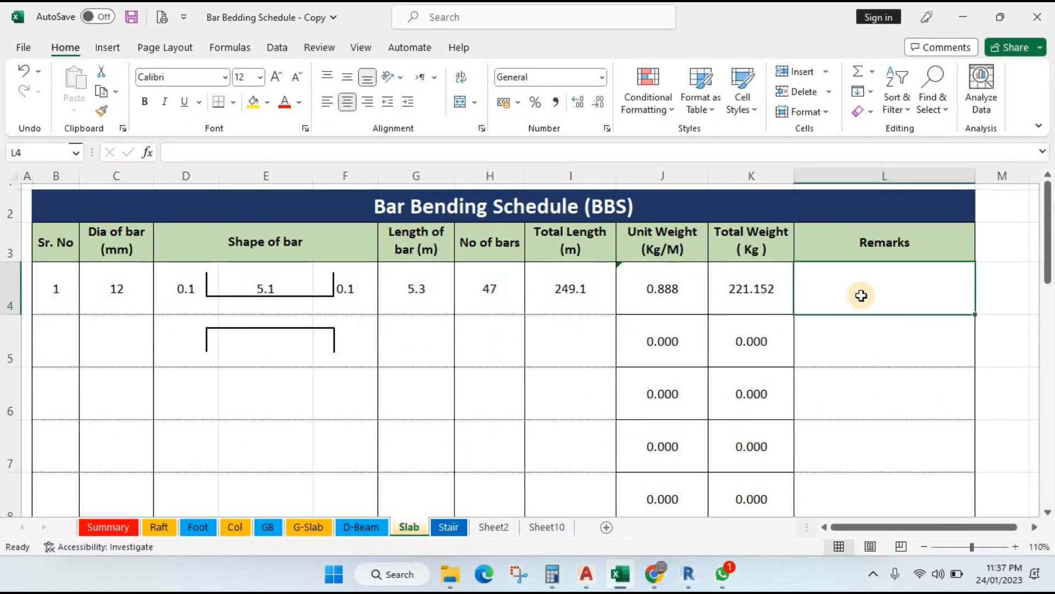
type("Slab Bottom bar short side")
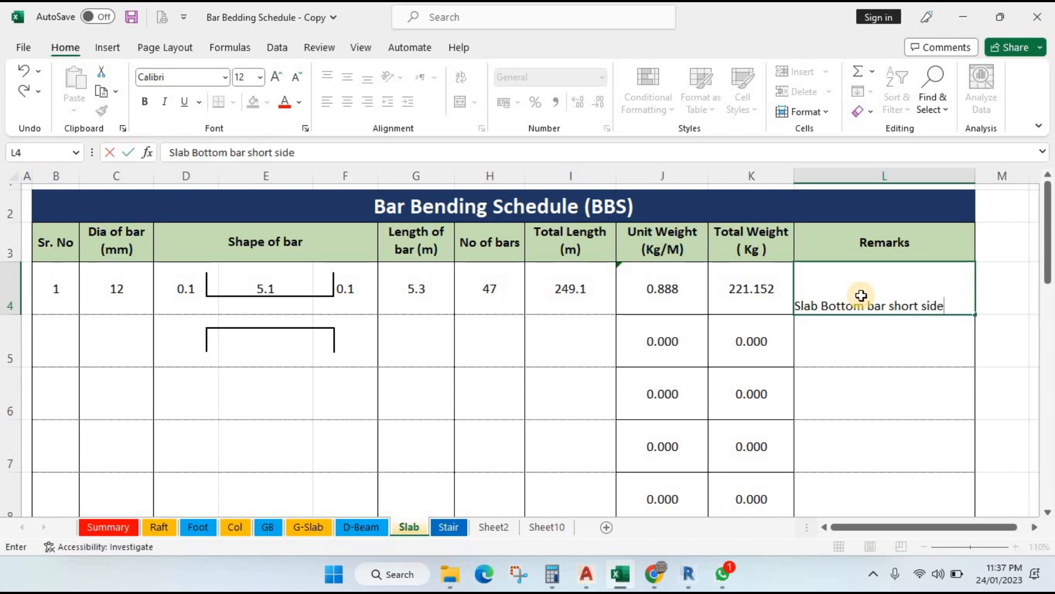
key("Return")
key("Up")
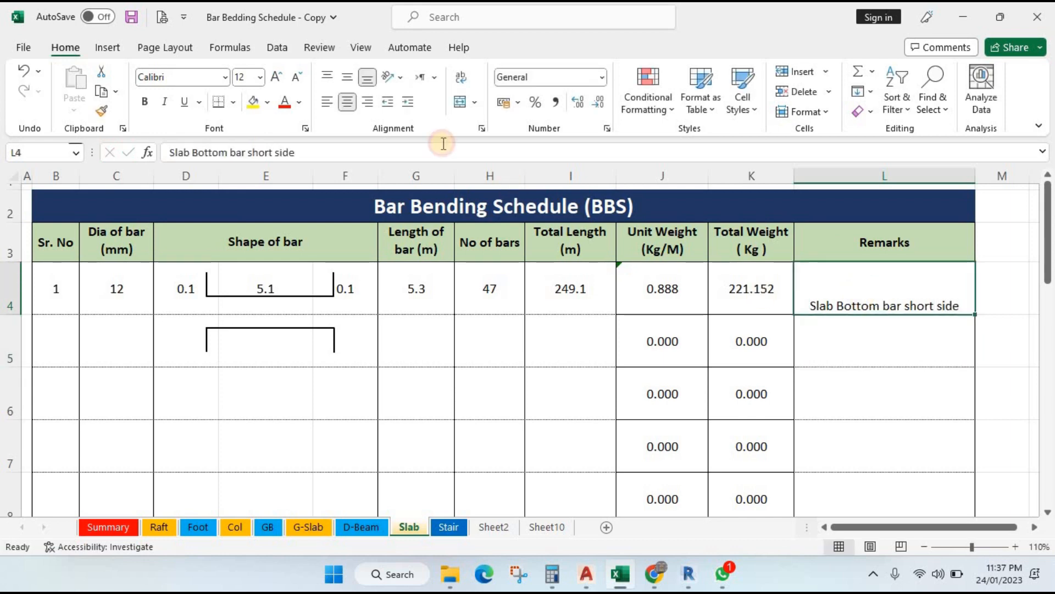
left_click(348, 77)
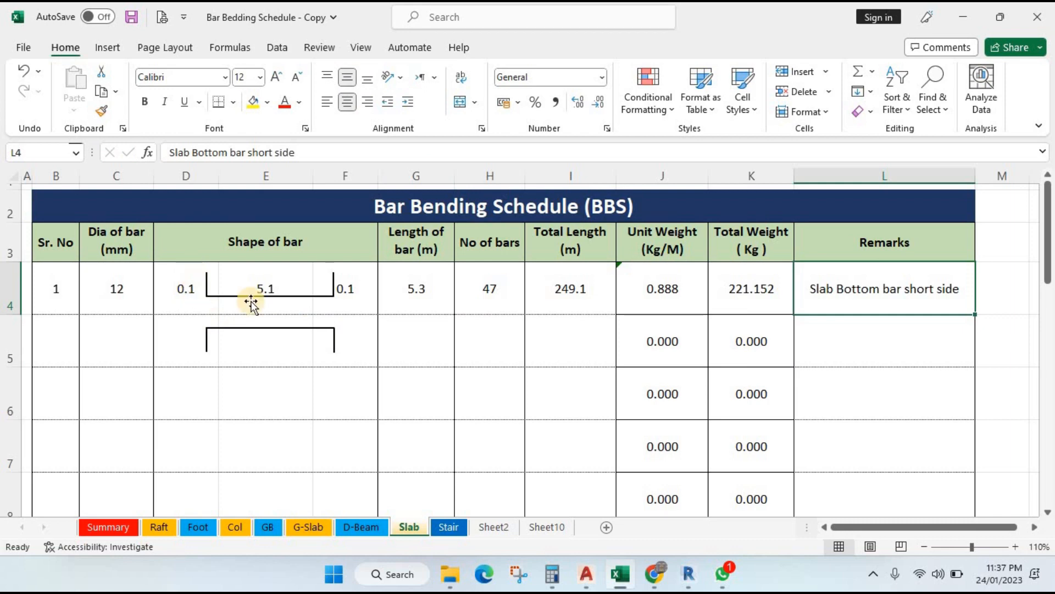
left_click(425, 304)
left_click(504, 306)
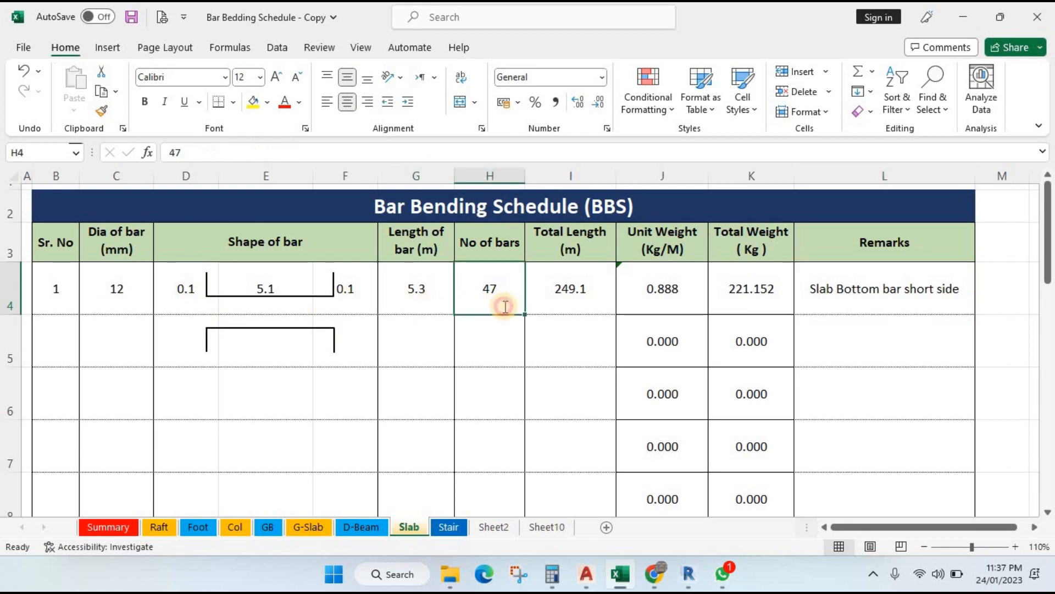
key("Left")
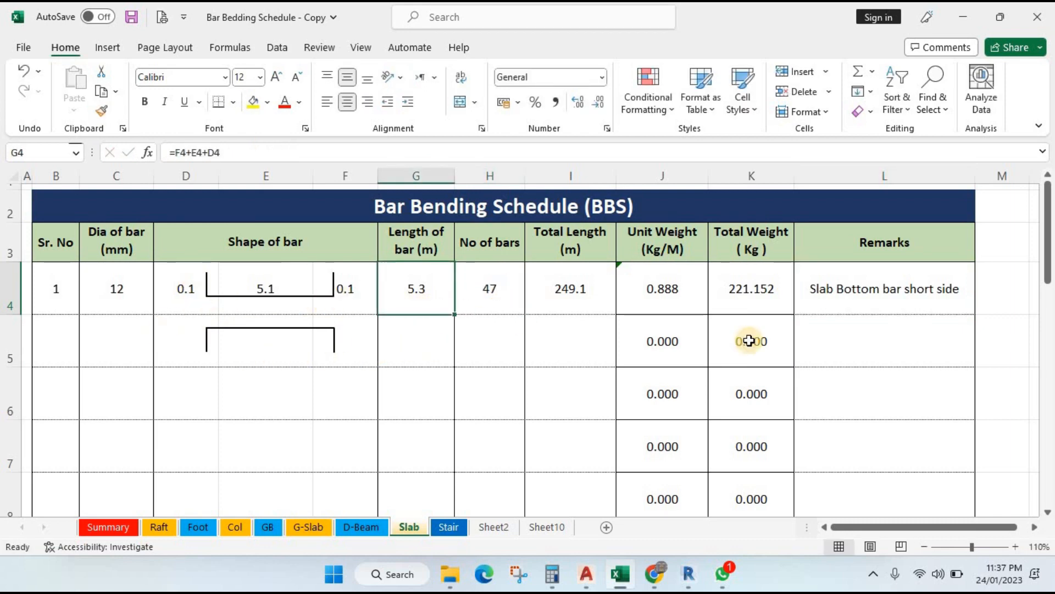
Step: Copy the remark from L4 to L5 and change it to "Slab Bottom bar long side"
left_click(836, 308)
key("ctrl+c")
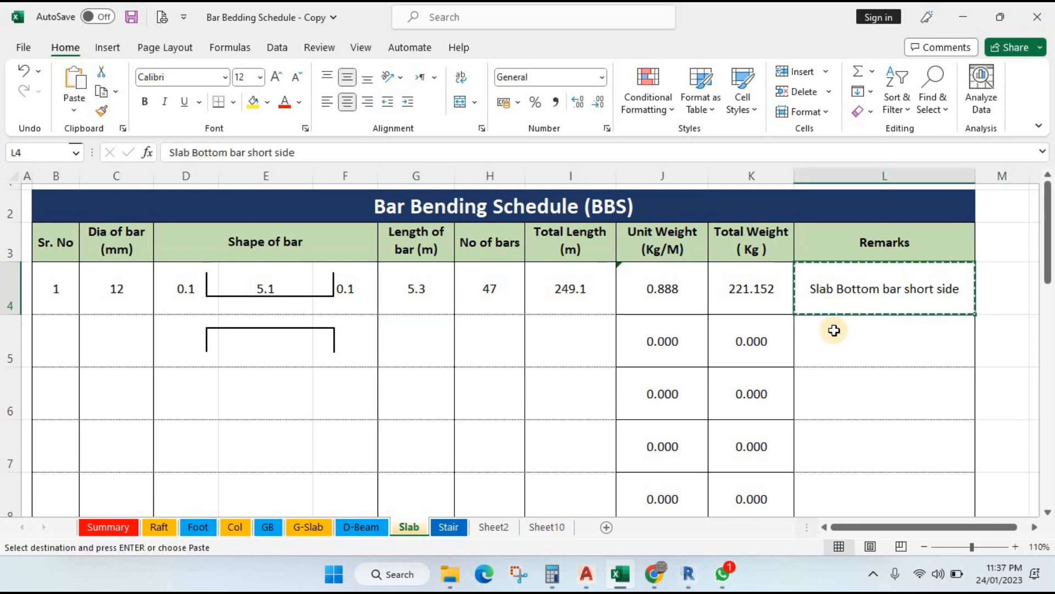
left_click(834, 336)
key("Return")
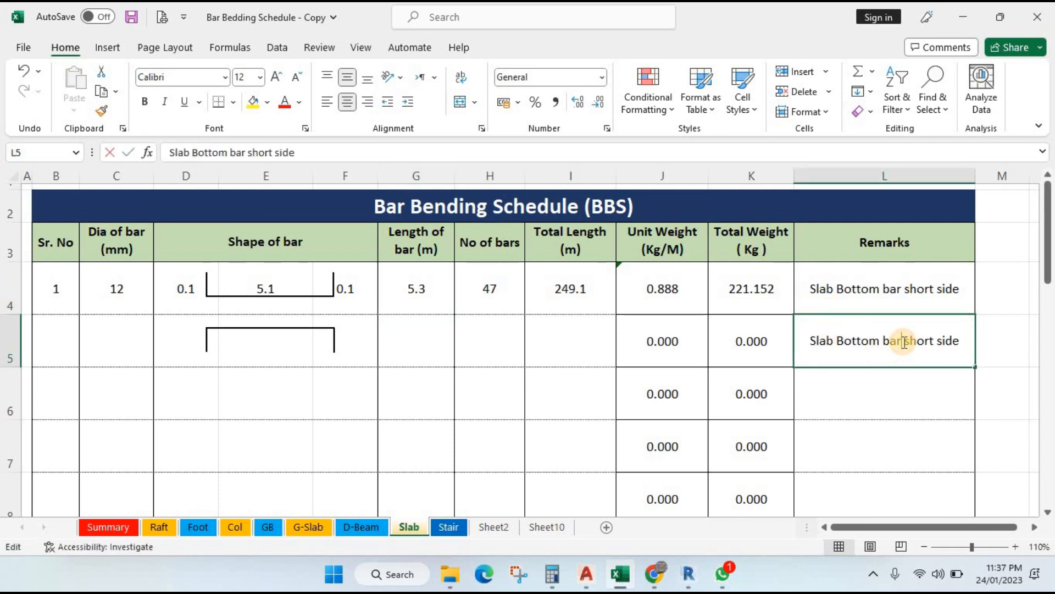
double_click(925, 341)
left_click_drag(938, 340, 938, 339)
type("long")
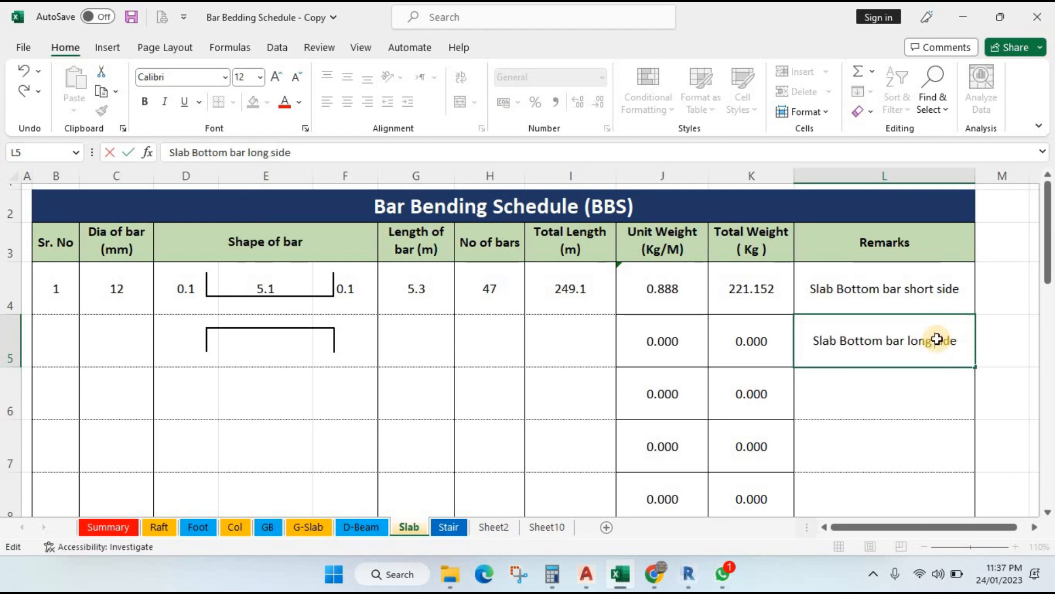
key("Return")
Step: Enter serial number 2 in B5 and set the bar diameter in C5 to 12
left_click(55, 343)
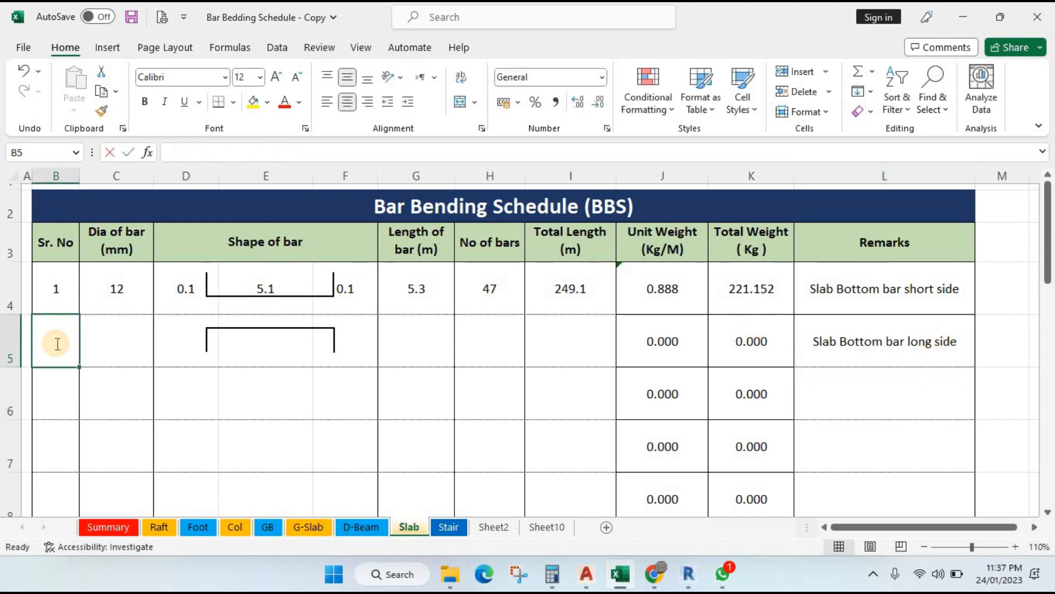
type("2")
key("Tab")
type("12")
key("Tab")
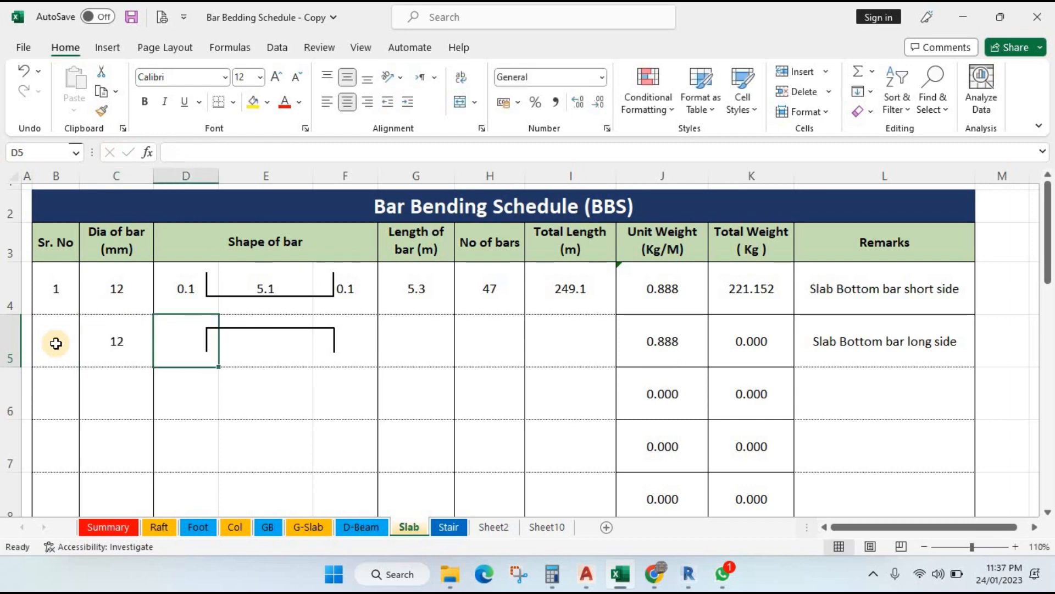
Step: Set both bar end lengths in D5 and F5 to 0.1 and move the horizontal line of row 5's bar shape down to its lower ends
type("0.1")
key("Tab")
key("Tab")
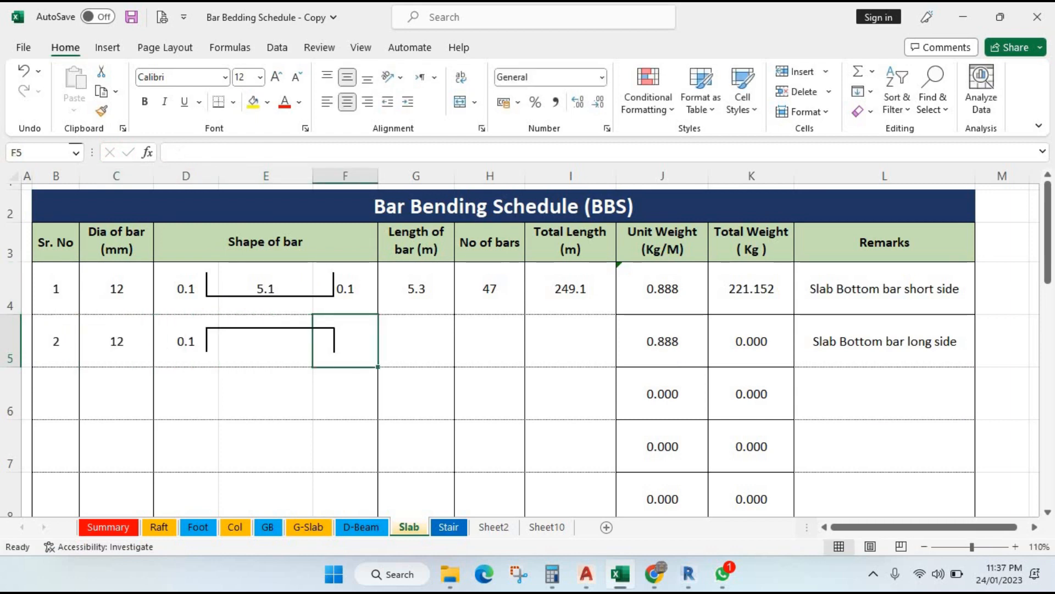
type("0.1")
key("Return")
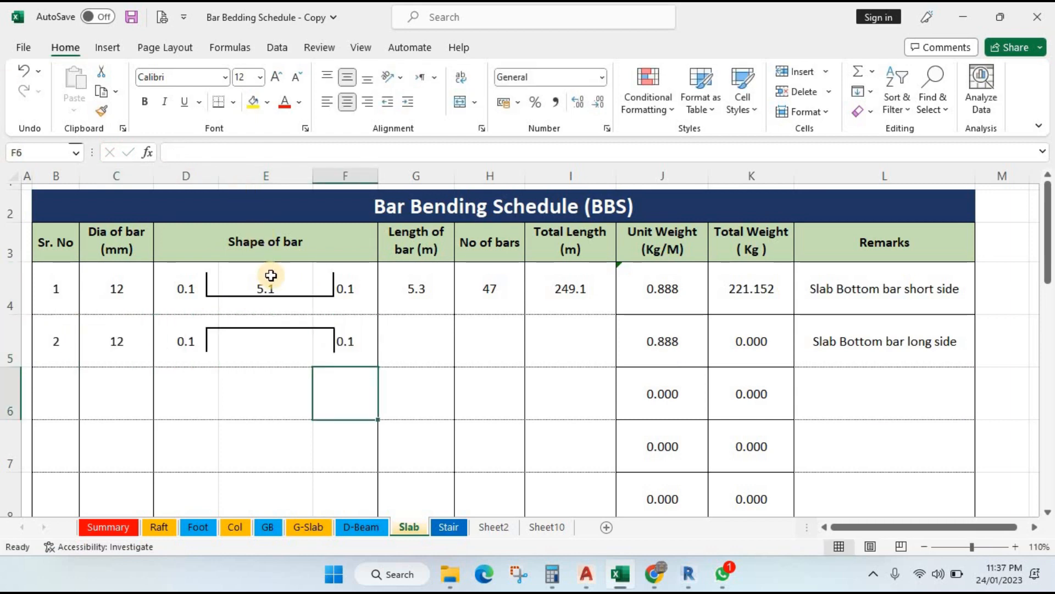
left_click_drag(267, 329, 269, 347)
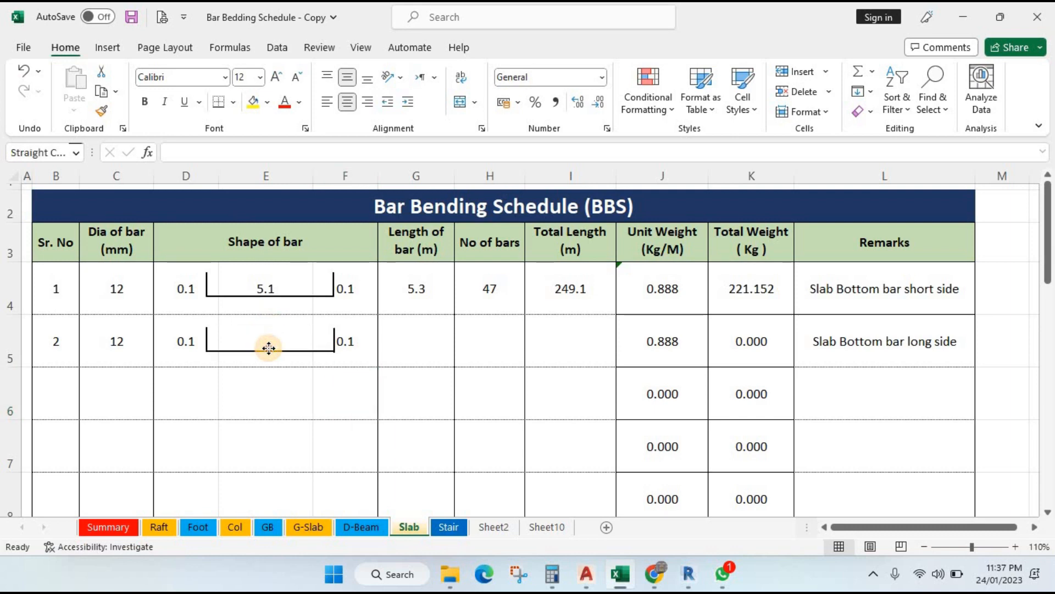
left_click(257, 337)
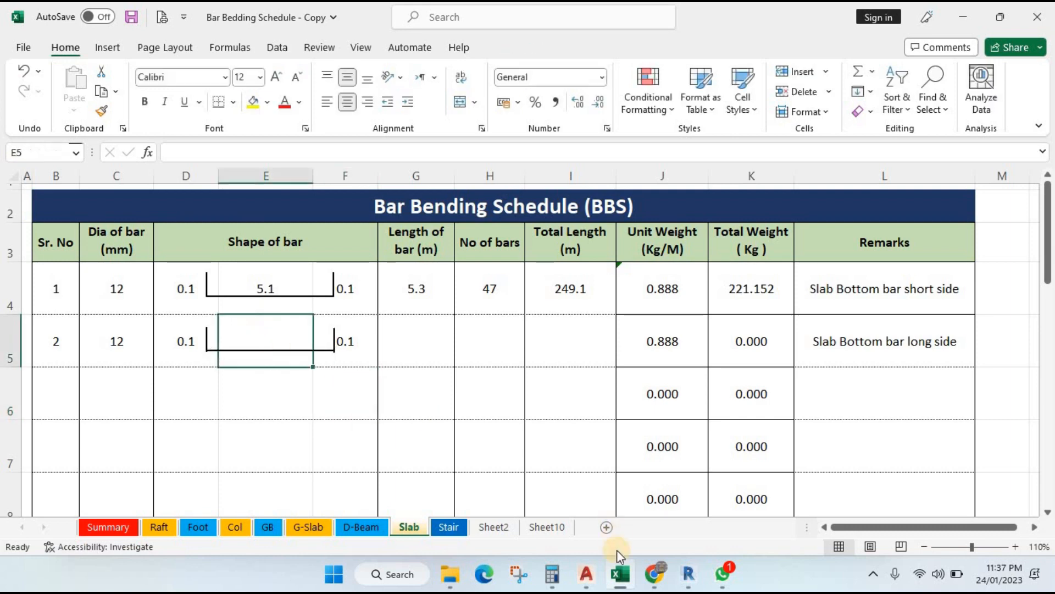
Step: Switch to the structural drawing in AutoCAD
mouse_move(588, 579)
left_click(767, 520)
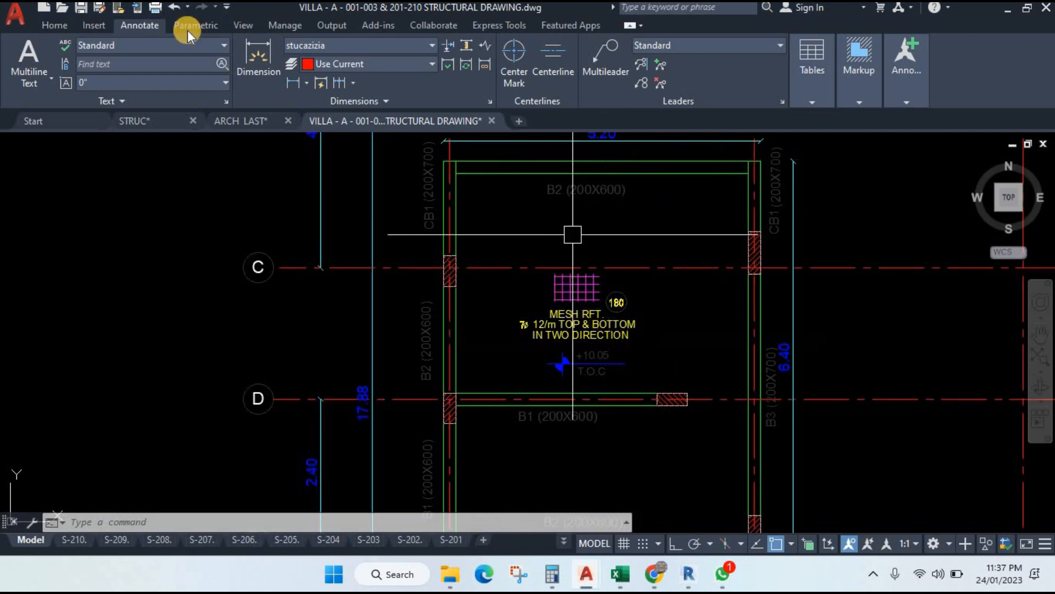
left_click(291, 88)
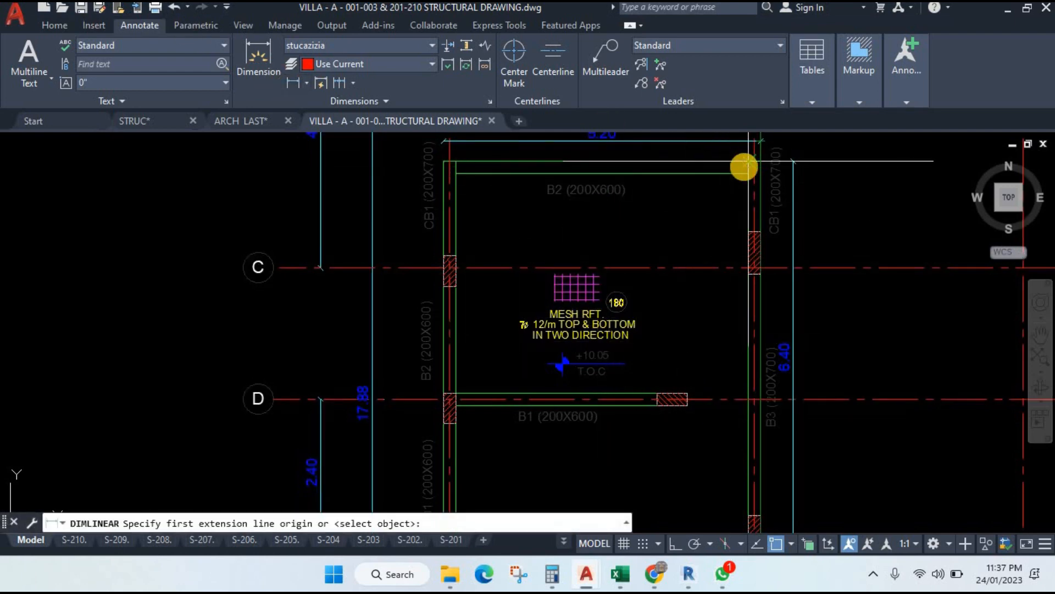
left_click(747, 164)
left_click_drag(726, 306, 710, 162)
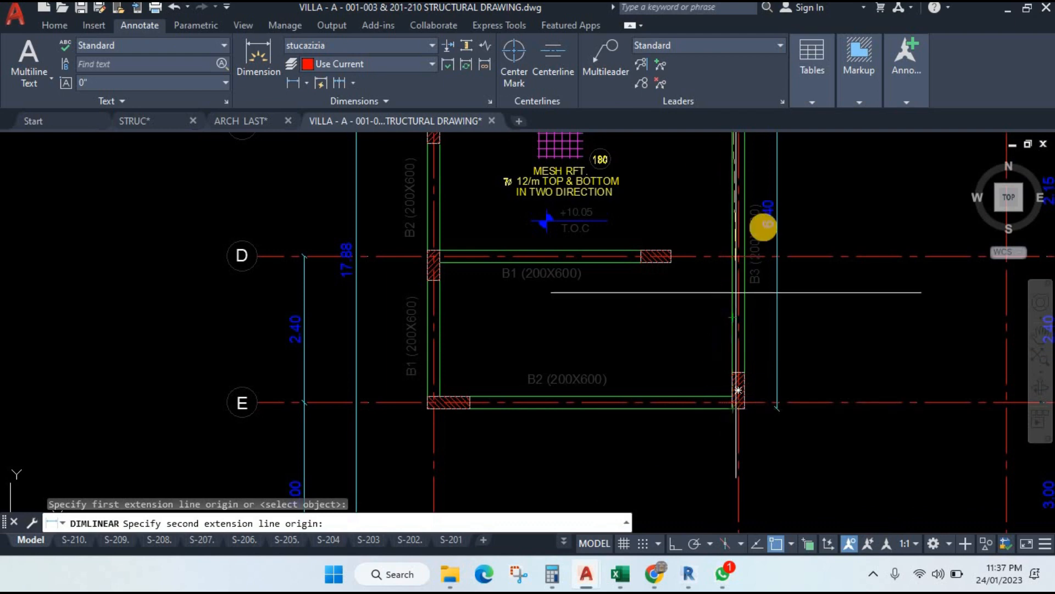
key("Escape")
Step: Read the vertical dimension beside beam B3, switch to Excel and set the bar's middle length in E5 to 6.3
scroll(776, 225, "up", 4)
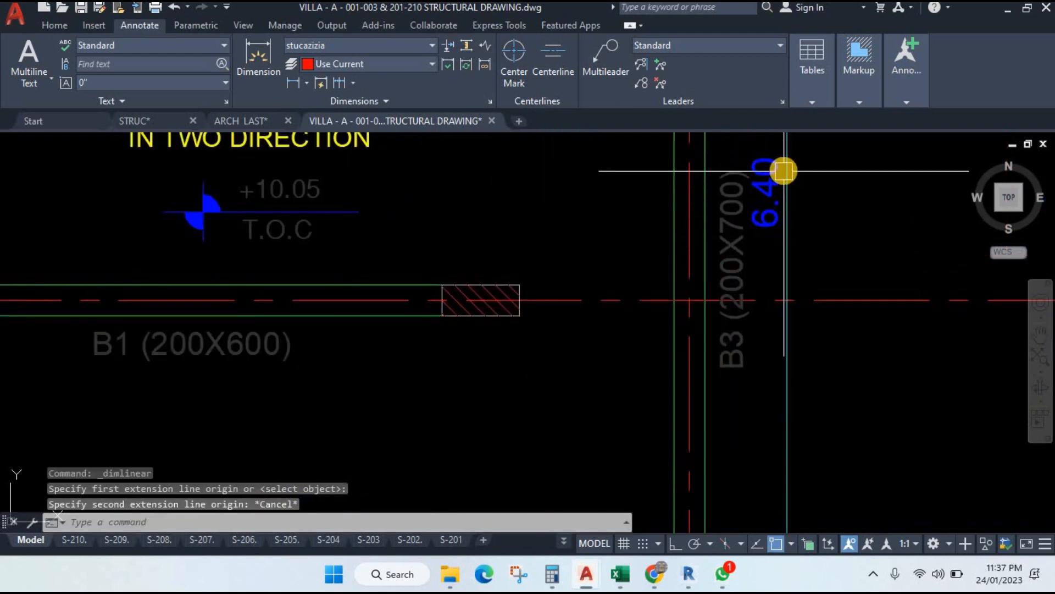
left_click(620, 573)
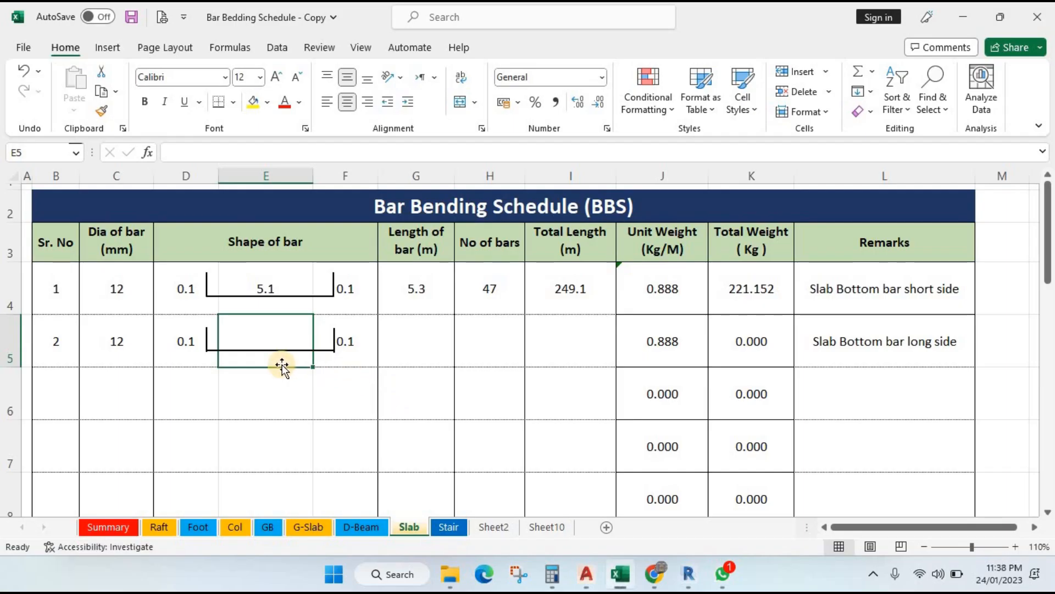
type("6.3")
key("Return")
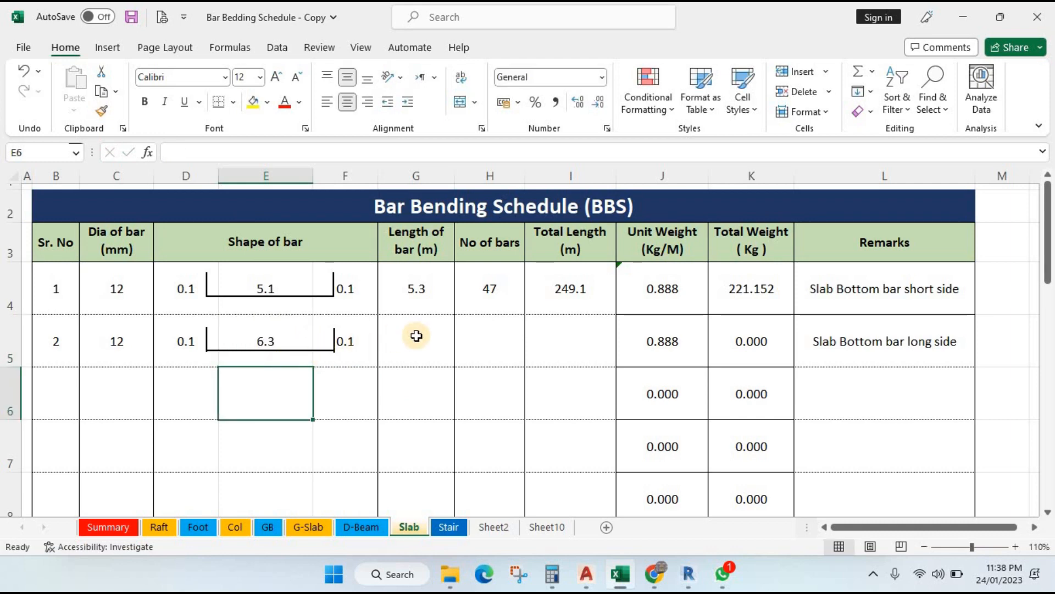
Step: Copy the bar length formula from G4 to G5 and check its cell references
left_click(428, 303)
key("ctrl+c")
left_click(424, 333)
key("Return")
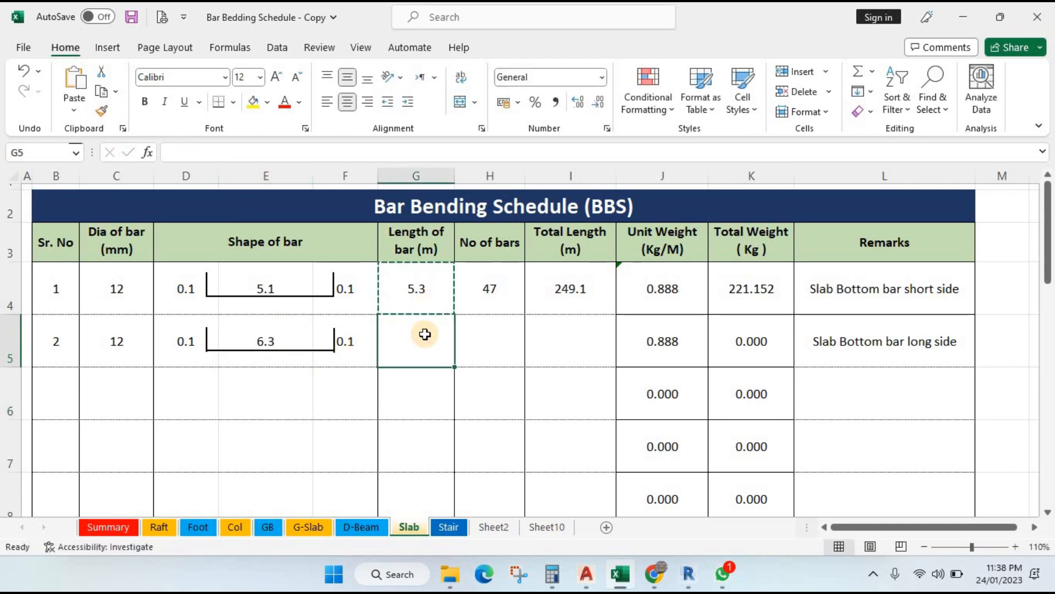
double_click(424, 334)
key("Escape")
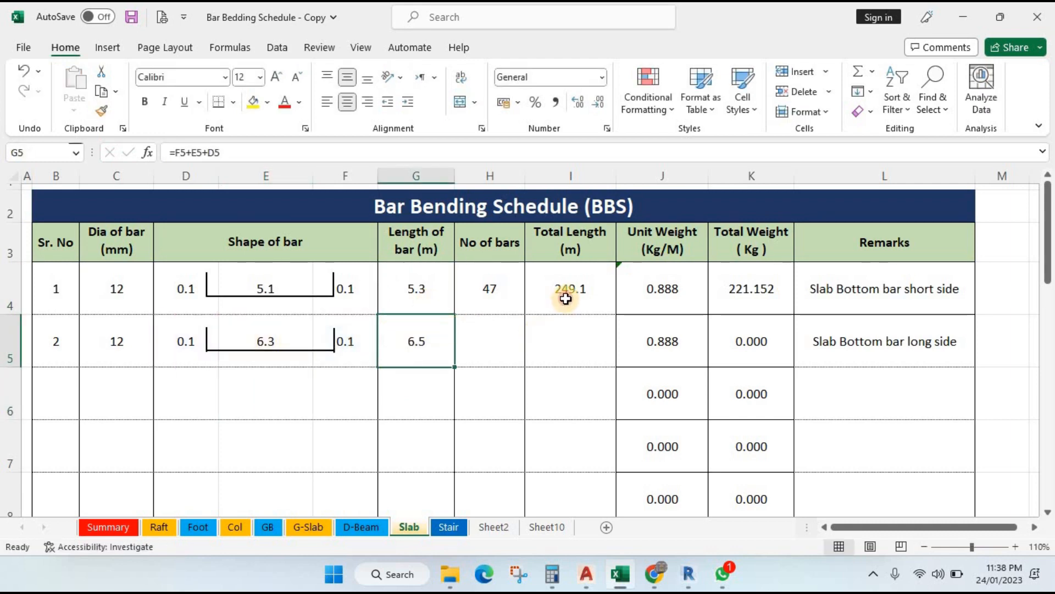
Step: Copy the total length formula from I4 to I5
left_click(566, 297)
key("ctrl+c")
left_click(572, 330)
key("Return")
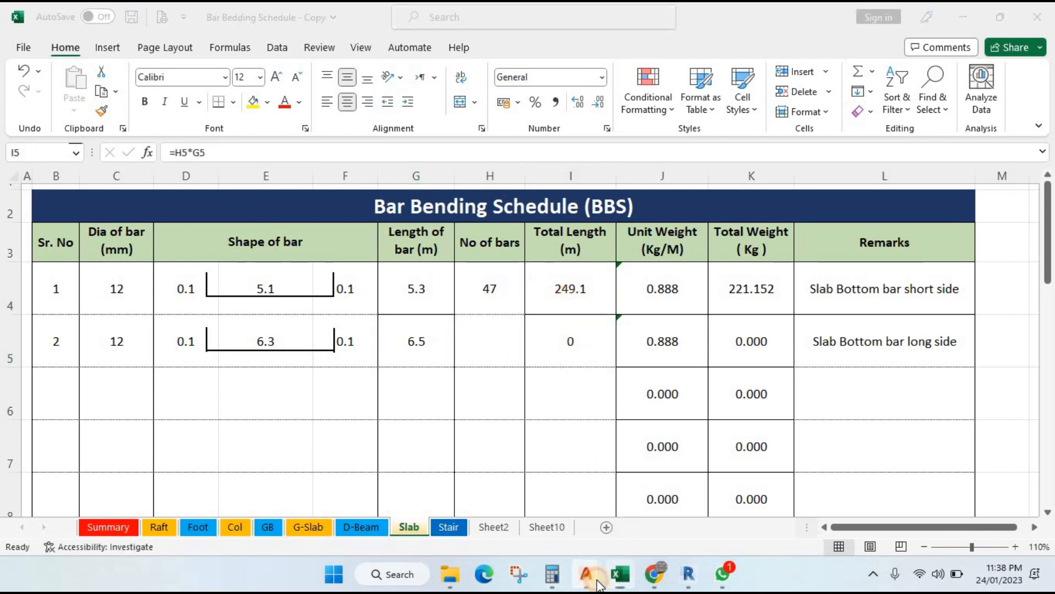
Step: Switch to AutoCAD and check the horizontal dimension above the slab
mouse_move(586, 574)
left_click(731, 514)
scroll(591, 336, "down", 6)
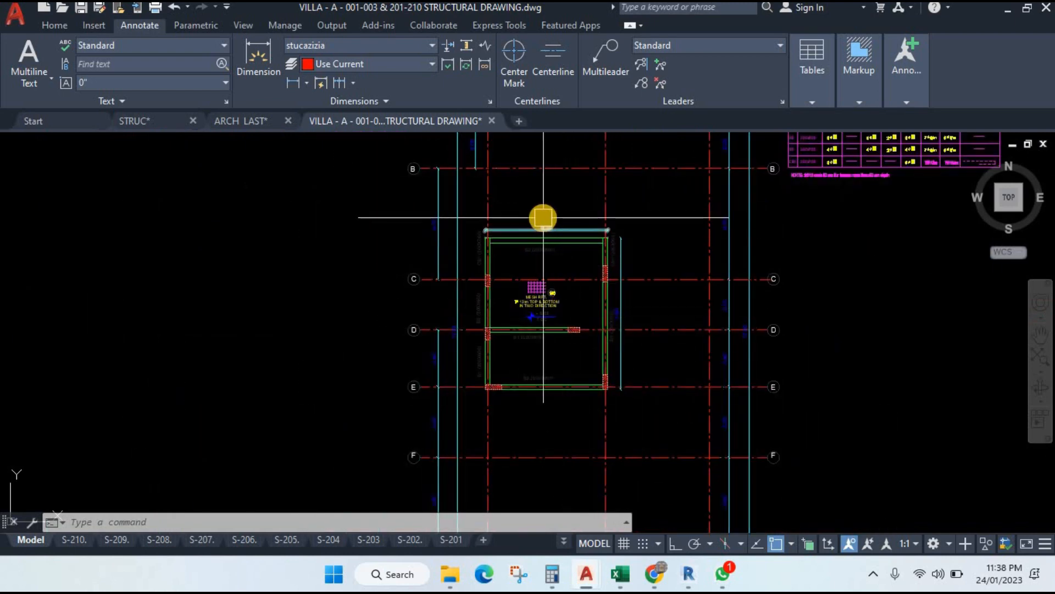
Step: Switch to Calculator, divide 5.2 by 0.14, and add 1 to work out the number of long-side bars
left_click(583, 553)
left_click(552, 574)
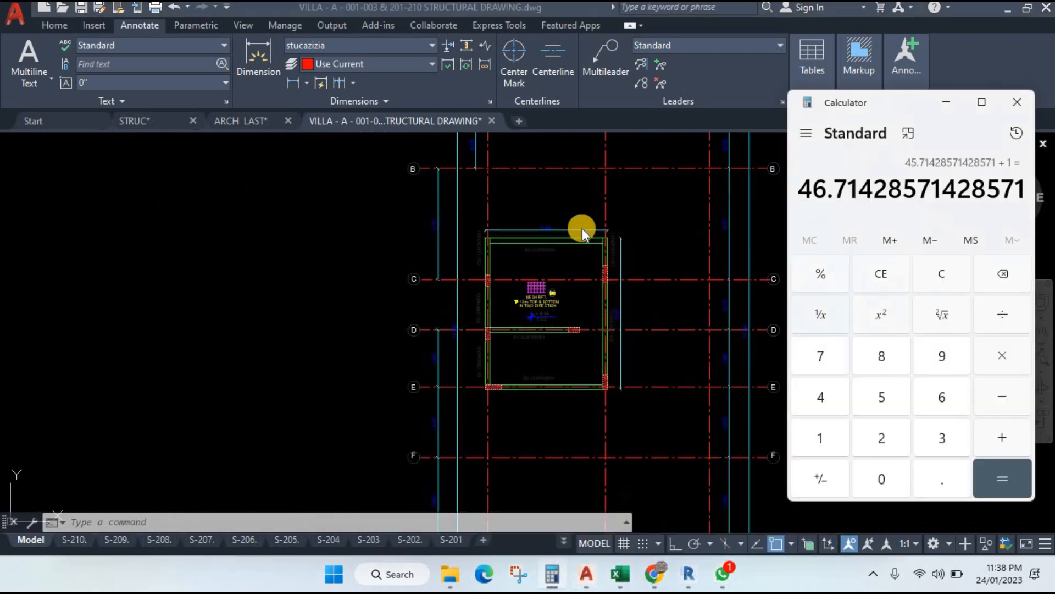
left_click(949, 275)
left_click(892, 433)
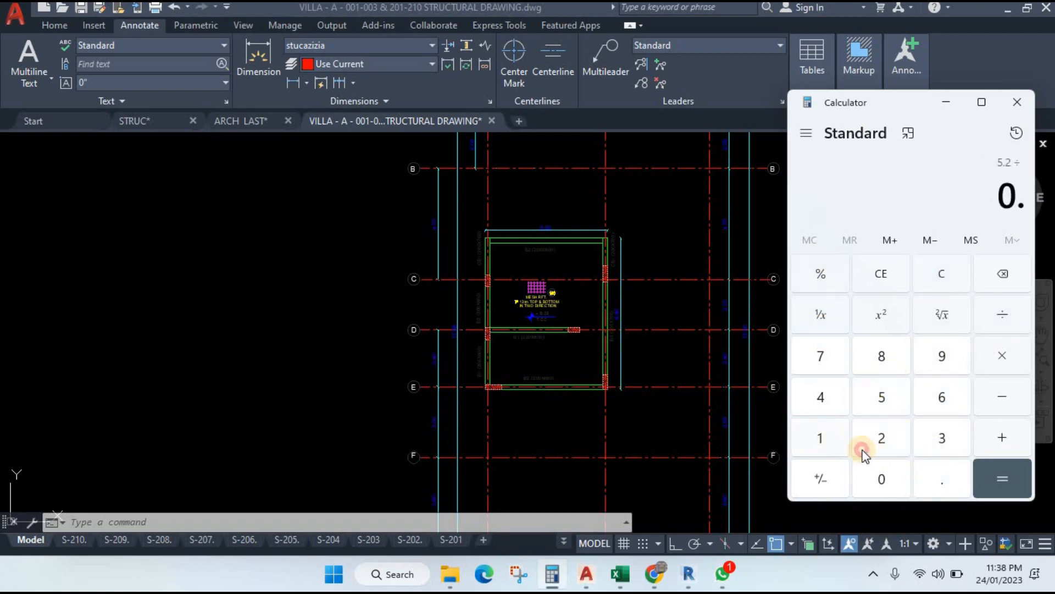
left_click(996, 469)
left_click(820, 437)
left_click(1002, 470)
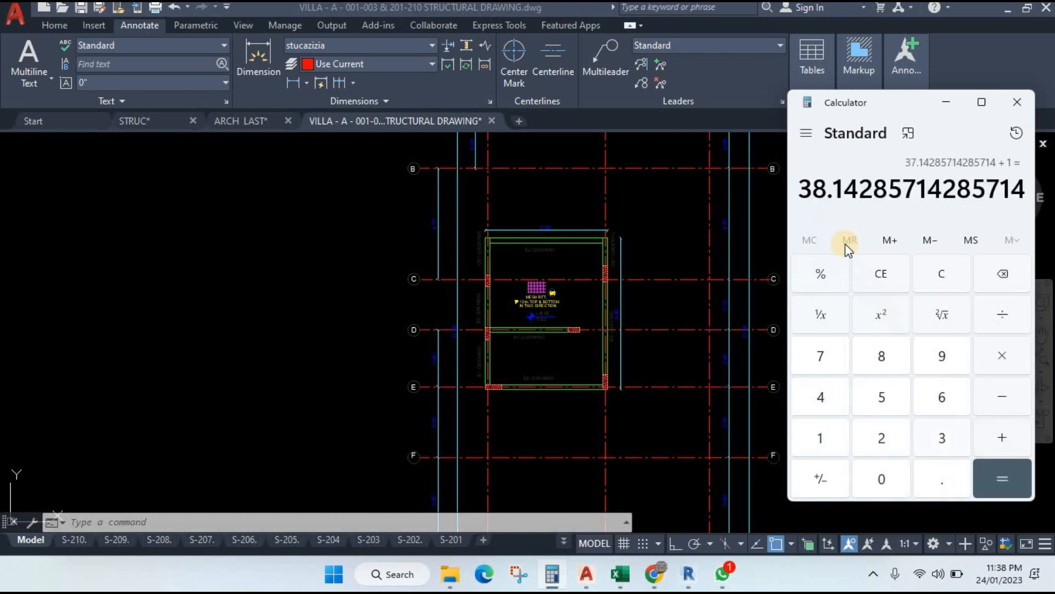
Step: Switch to Excel and set the number of bars in H5 to 38
left_click(618, 574)
left_click(485, 341)
type("38")
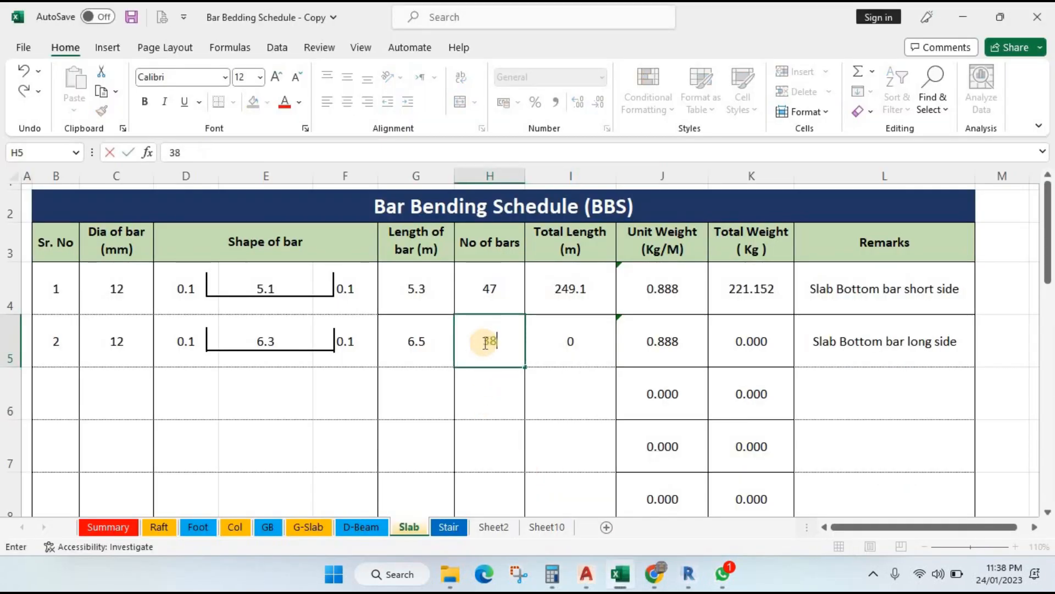
key("Return")
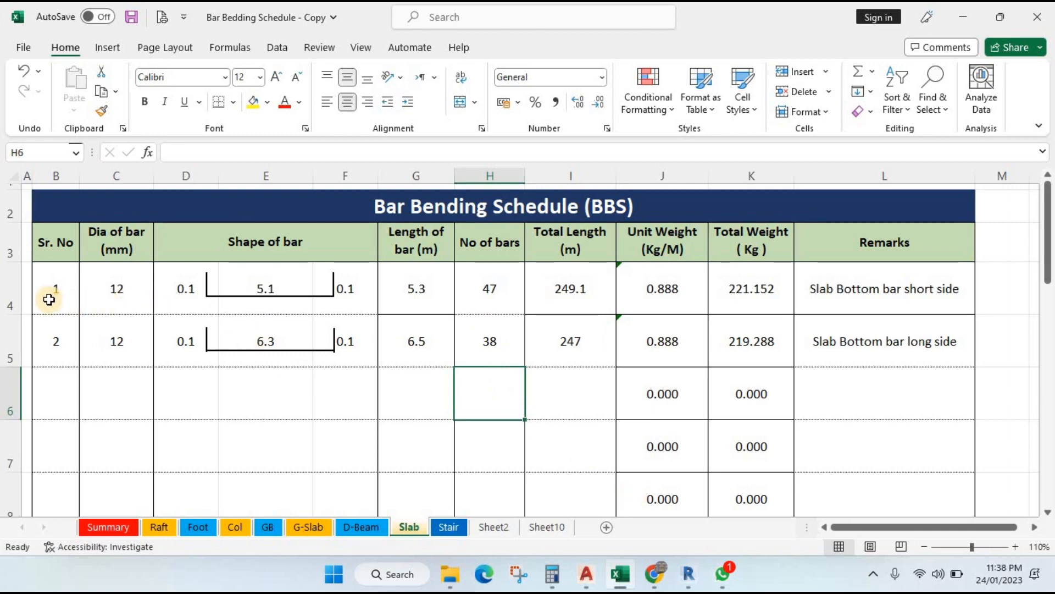
Step: Copy both bottom bar rows, 4 and 5, with their bar shapes into rows 6 and 7
left_click_drag(10, 294, 10, 338)
key("ctrl+c")
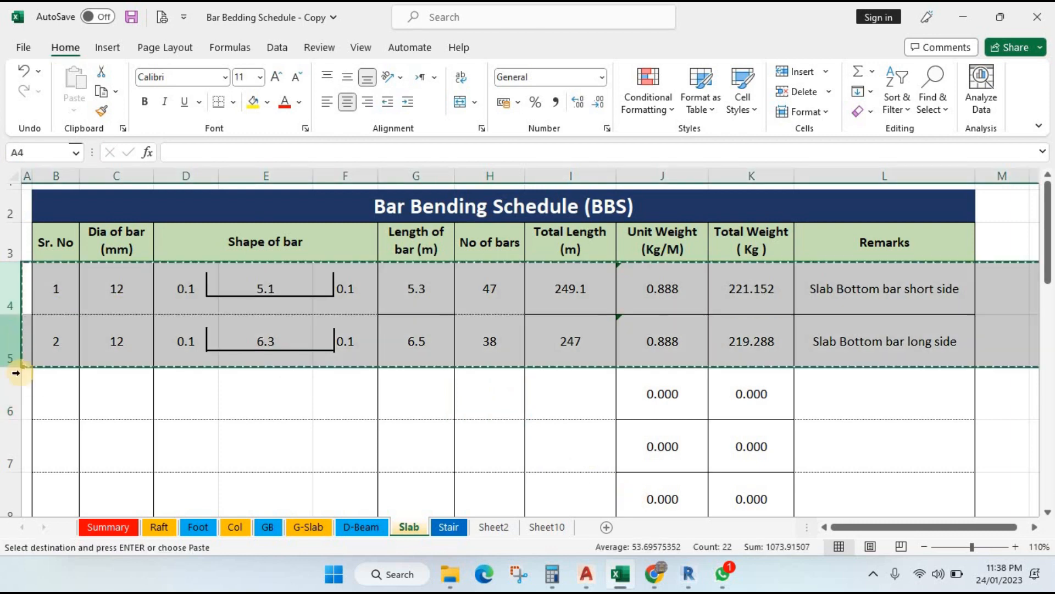
left_click_drag(12, 390, 11, 440)
key("ctrl+v")
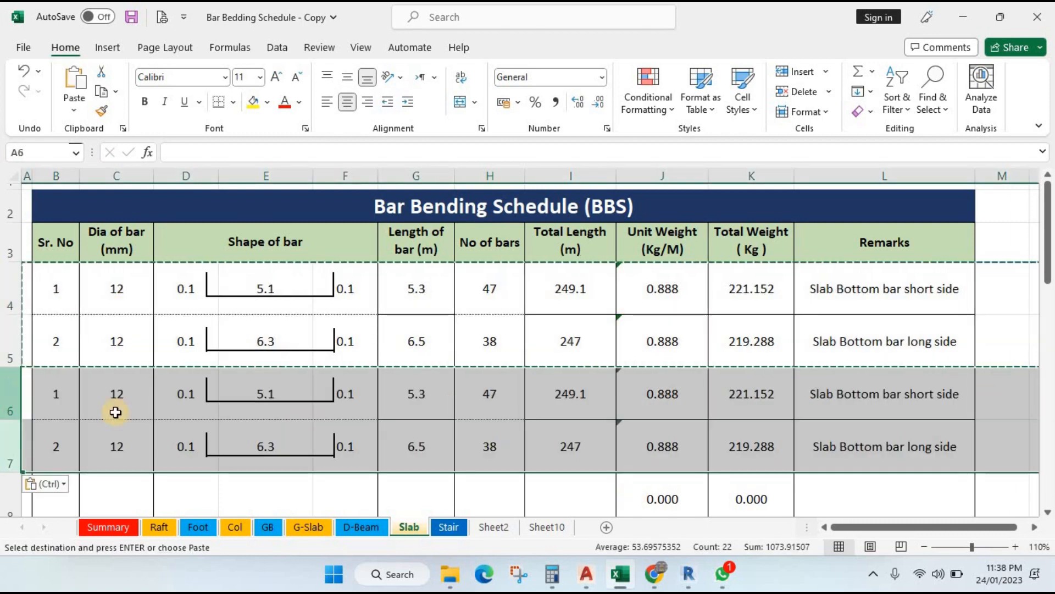
Step: Turn the copied bar shapes in rows 6 and 7 upside down so their end legs point downward
left_click(224, 413)
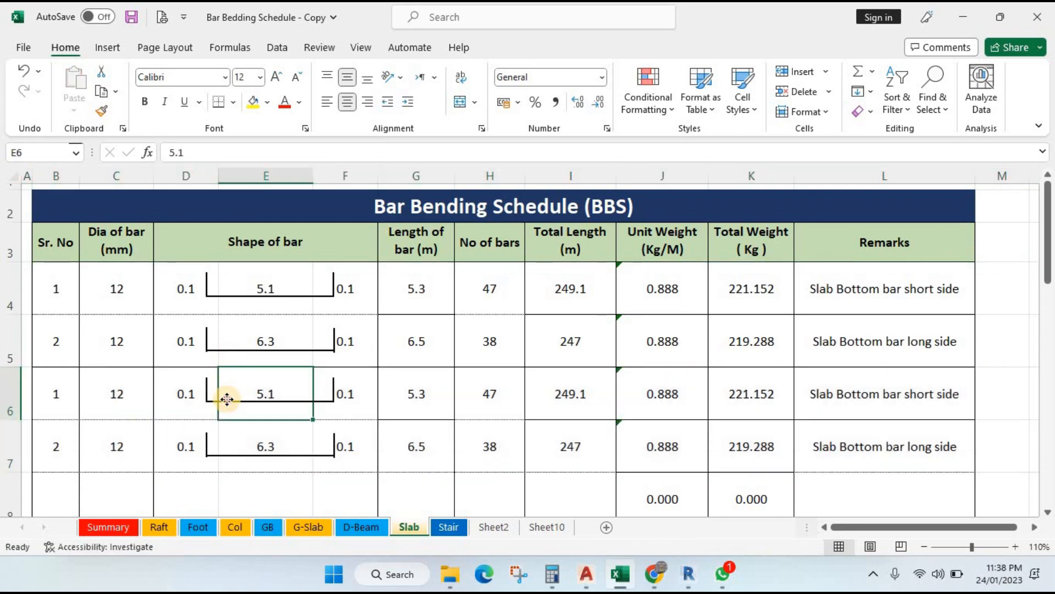
left_click_drag(227, 399, 227, 376)
left_click_drag(235, 447, 235, 435)
left_click(266, 476)
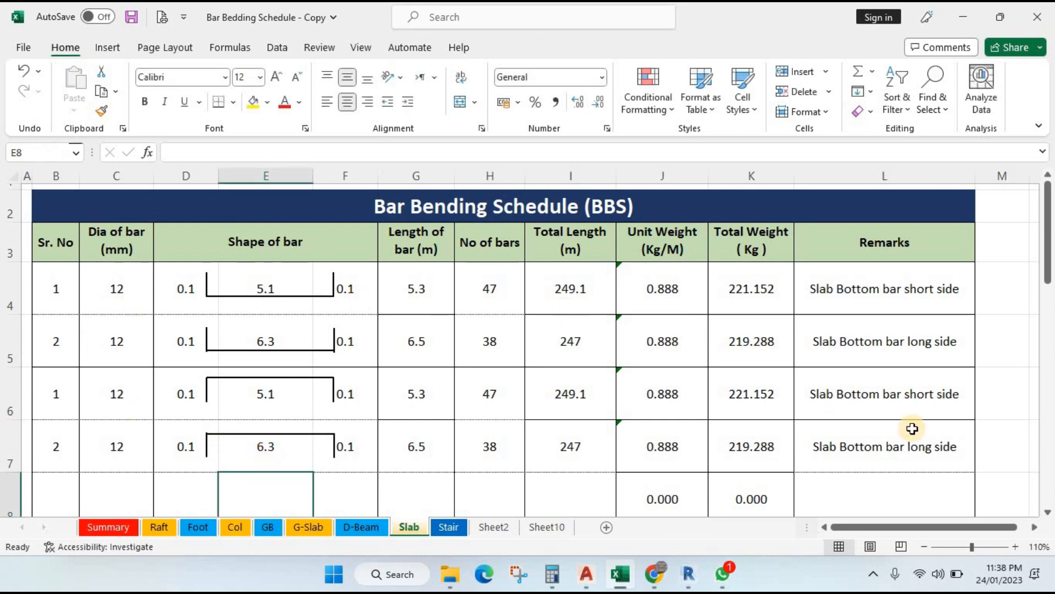
Step: Change the remark in L6 to "Slab top bar short side"
double_click(876, 395)
left_click(822, 393)
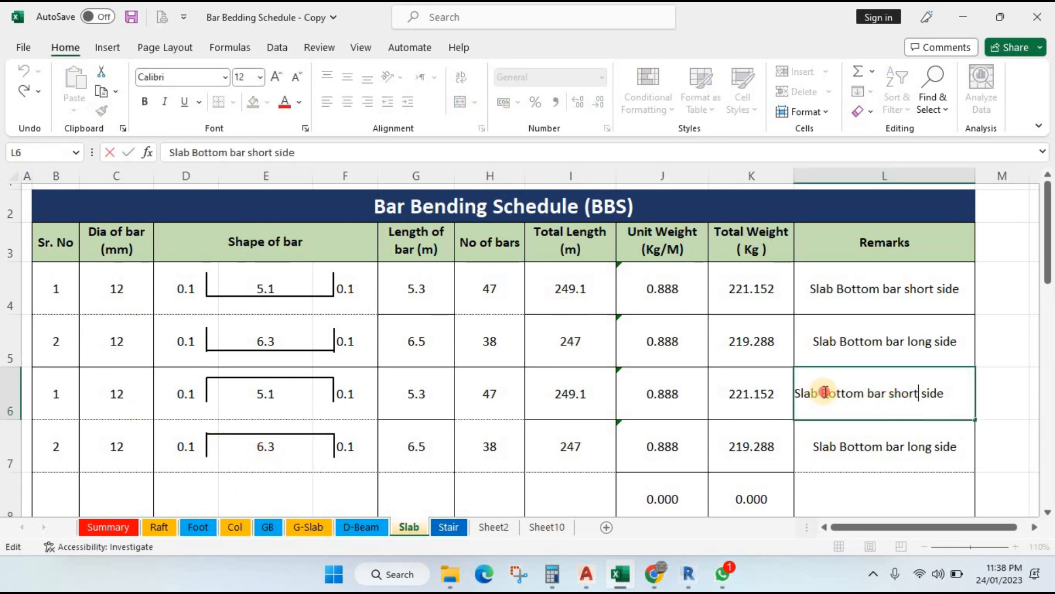
left_click_drag(825, 392, 864, 395)
type("to")
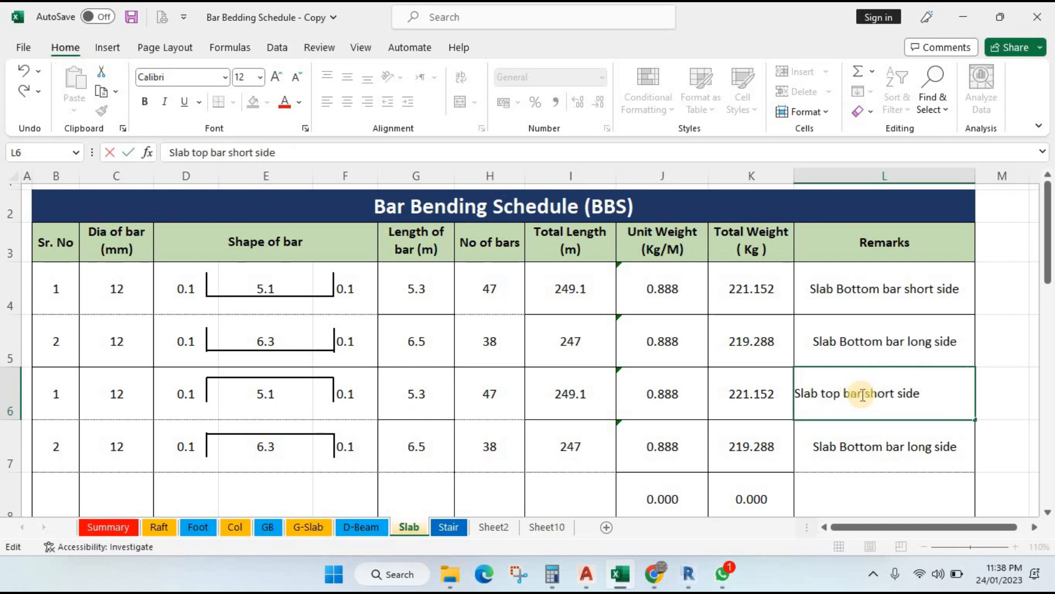
type("p")
key("Return")
Step: Change the remark in L7 to "Slab top bar long side"
double_click(866, 440)
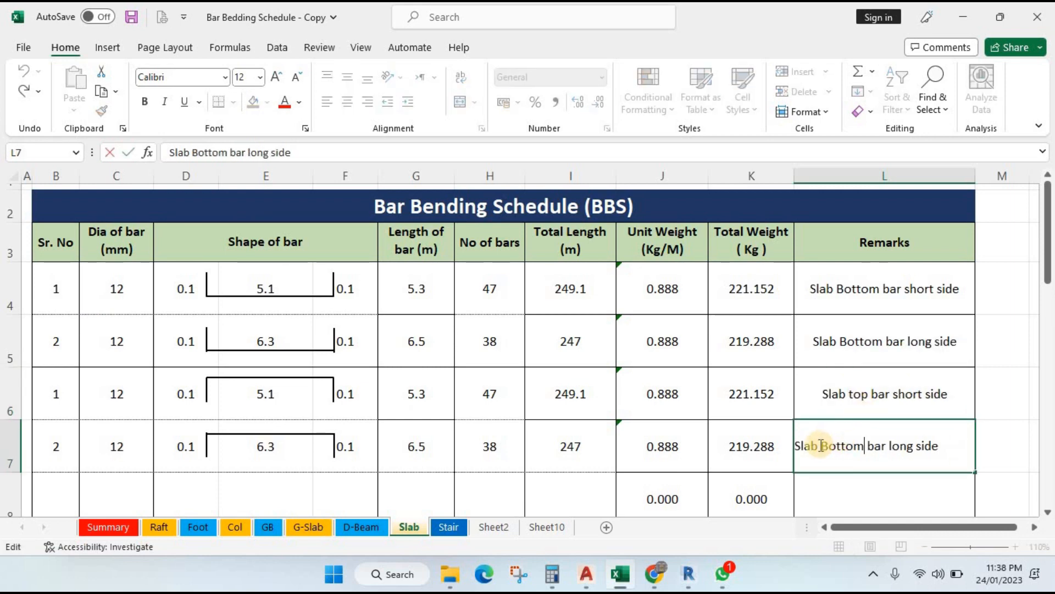
left_click_drag(820, 446, 863, 446)
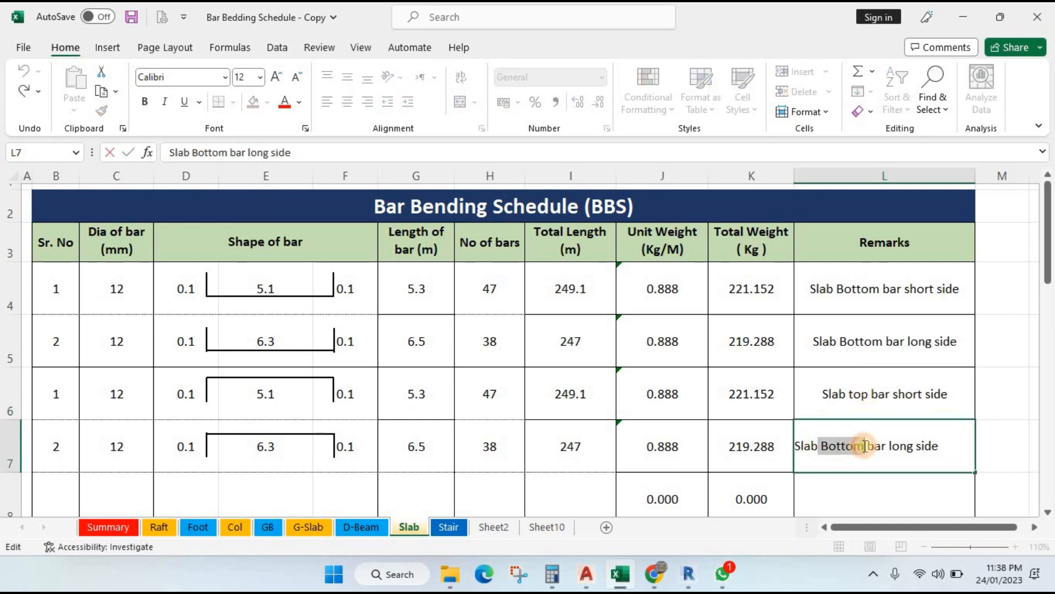
type("top")
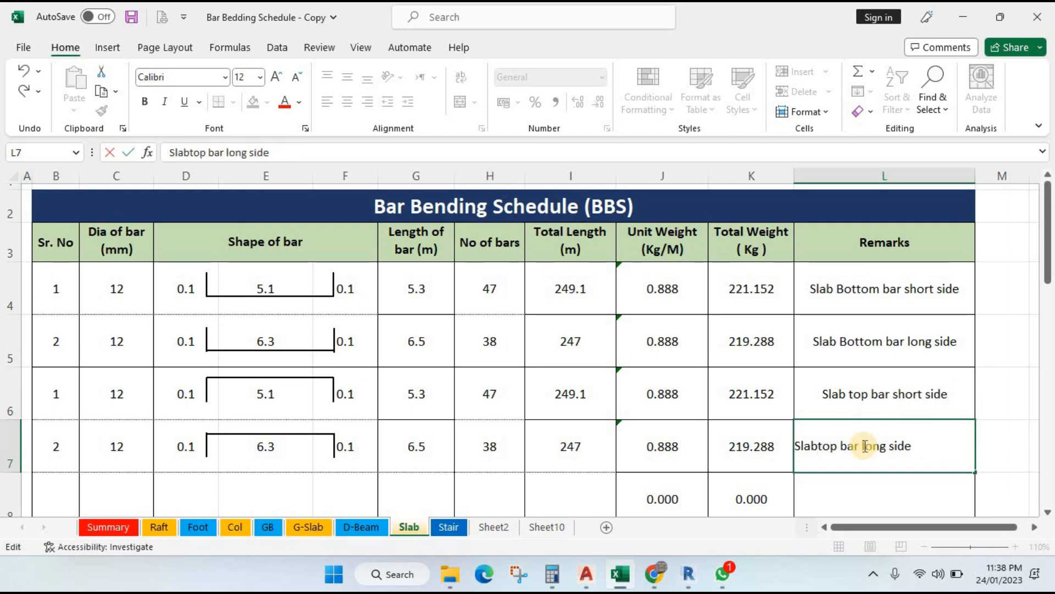
key("Return")
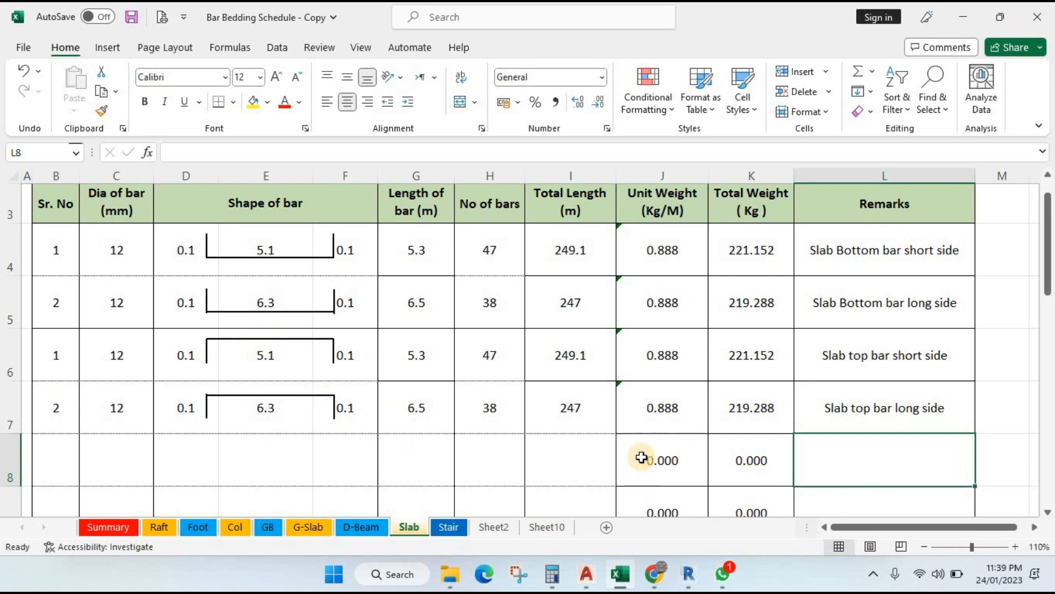
Step: Clear the unit weight and total weight cells in J8:K9 below the slab bar rows
left_click_drag(641, 457, 733, 489)
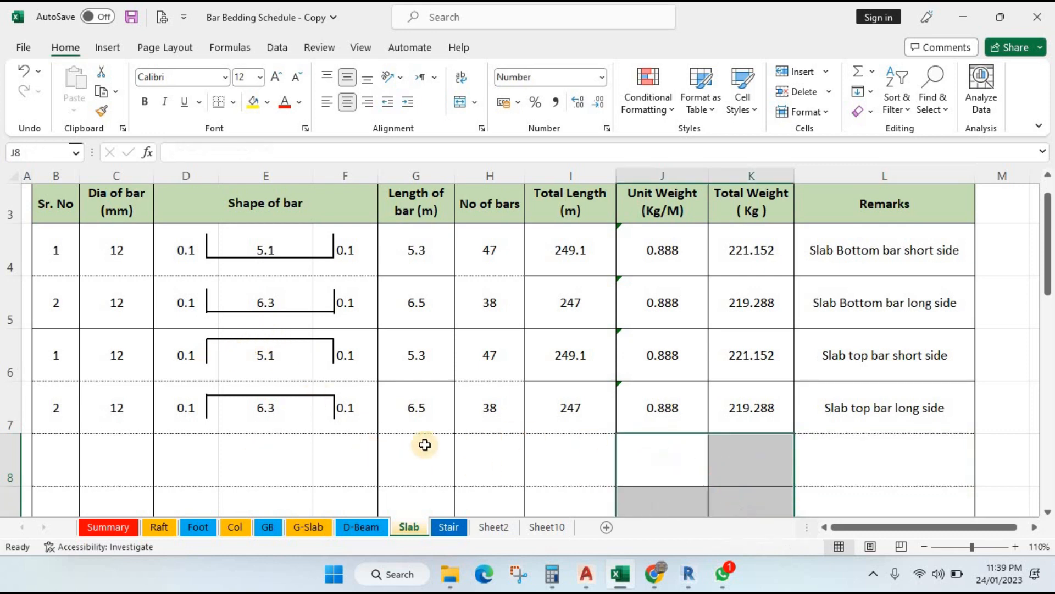
left_click(238, 440)
left_click_drag(60, 248, 232, 270)
left_click_drag(814, 413, 865, 423)
left_click(459, 457)
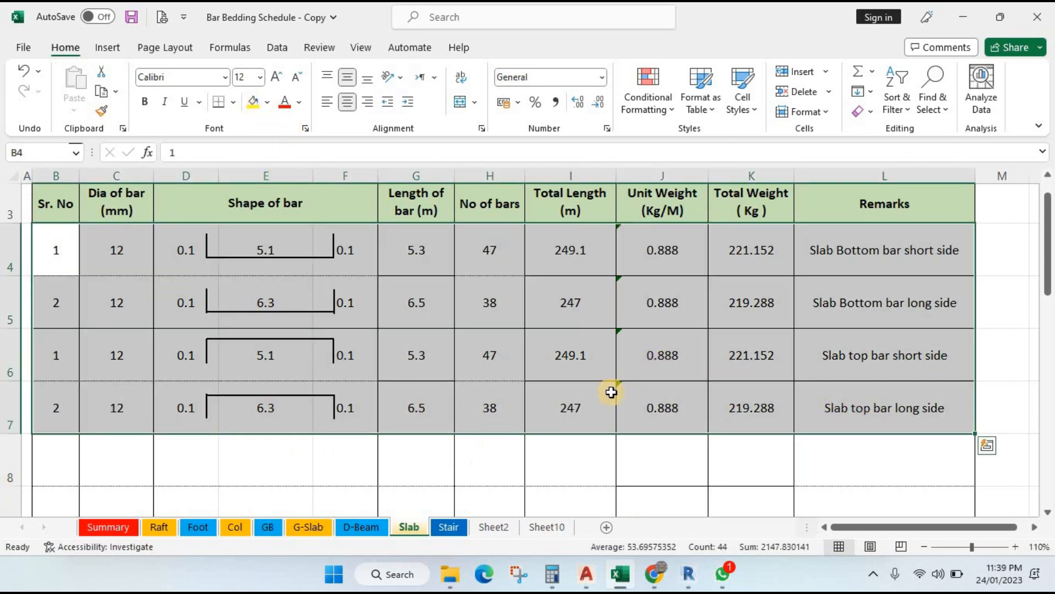
Step: Sum the total weights of rows 4 to 7 into K8
left_click_drag(768, 250, 773, 465)
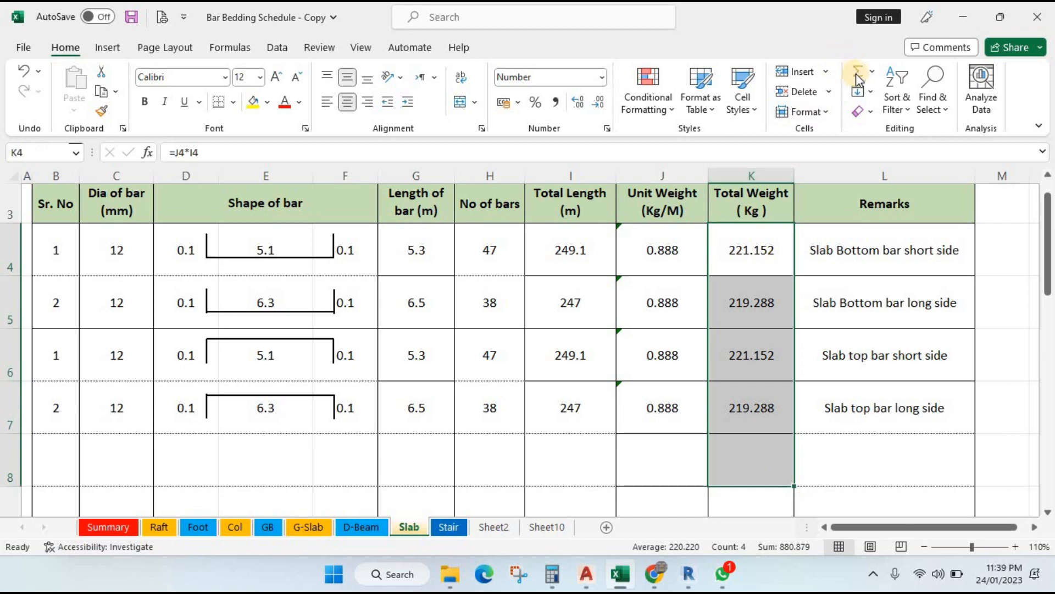
left_click(857, 71)
left_click(824, 442)
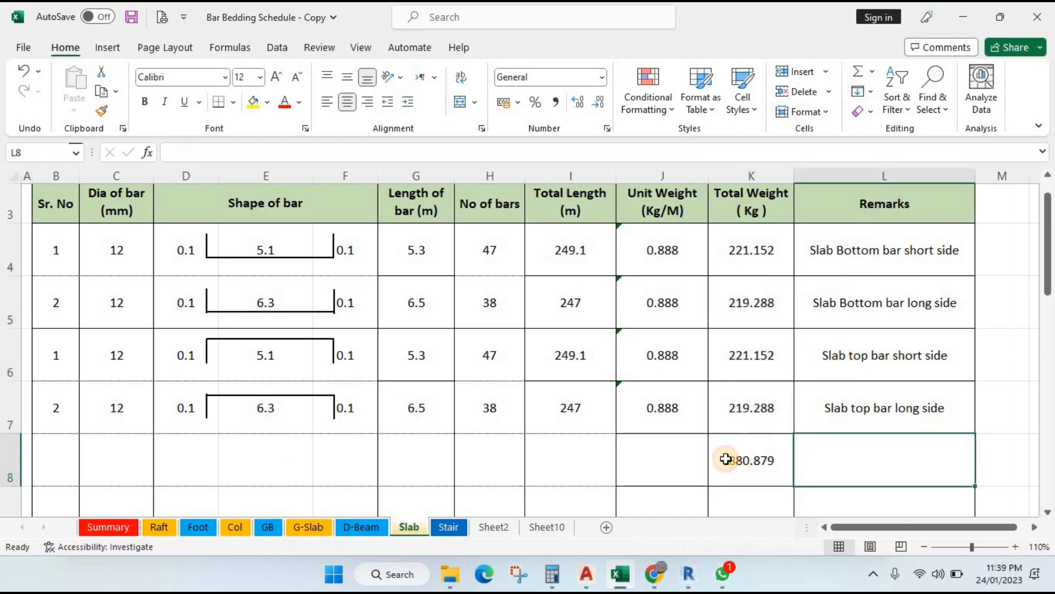
Step: Switch to AutoCAD and check the mesh reinforcement note in the middle of the slab
left_click(587, 574)
left_click(742, 518)
scroll(550, 302, "up", 6)
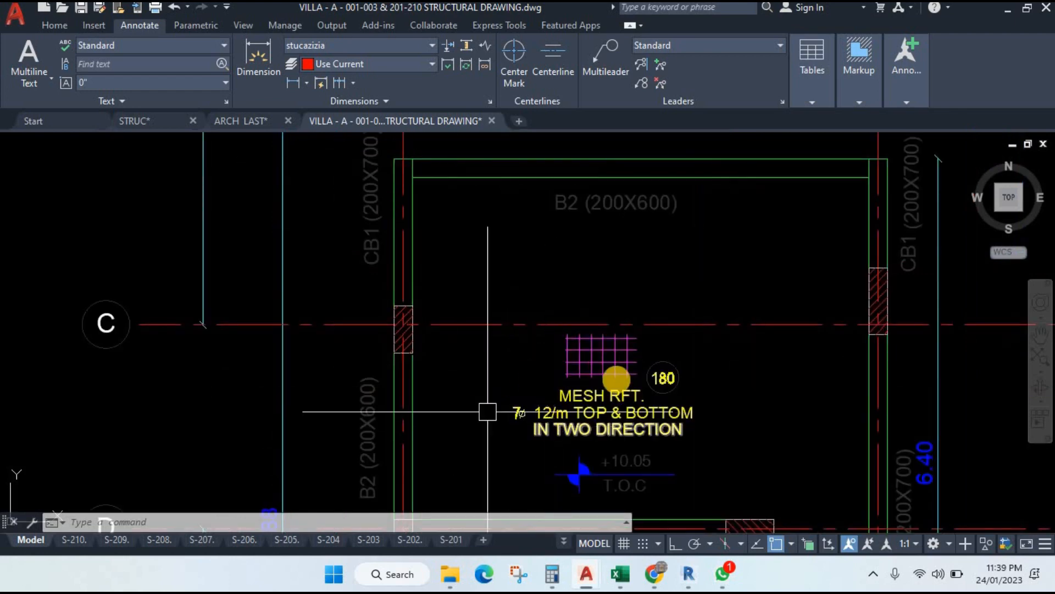
left_click_drag(594, 383, 530, 359)
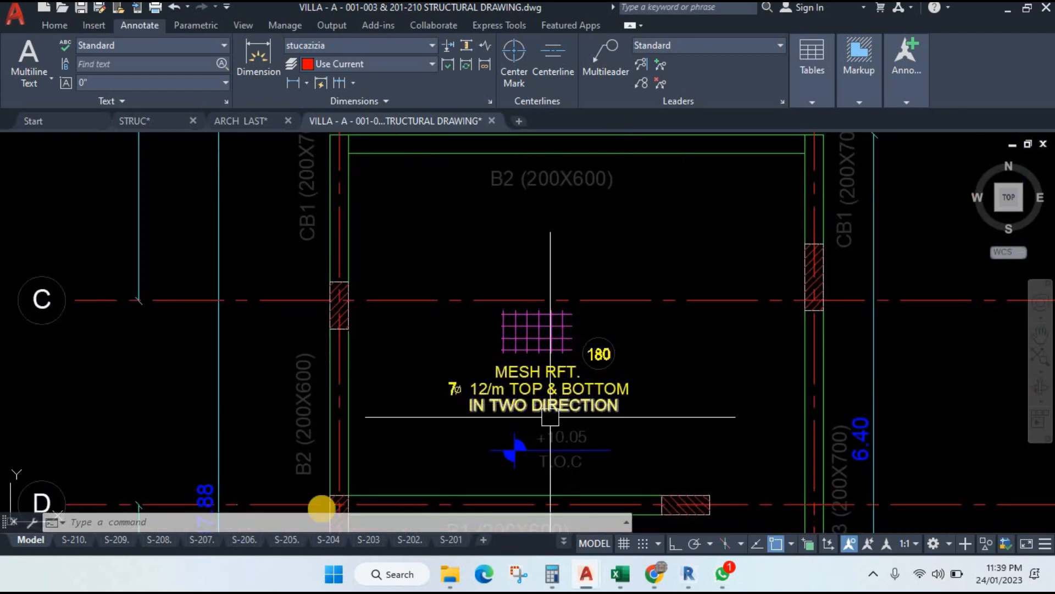
Step: Switch to Excel and look through the Raft, Slab, D-Beam, GB, G-Slab and Summary sheets
left_click(621, 575)
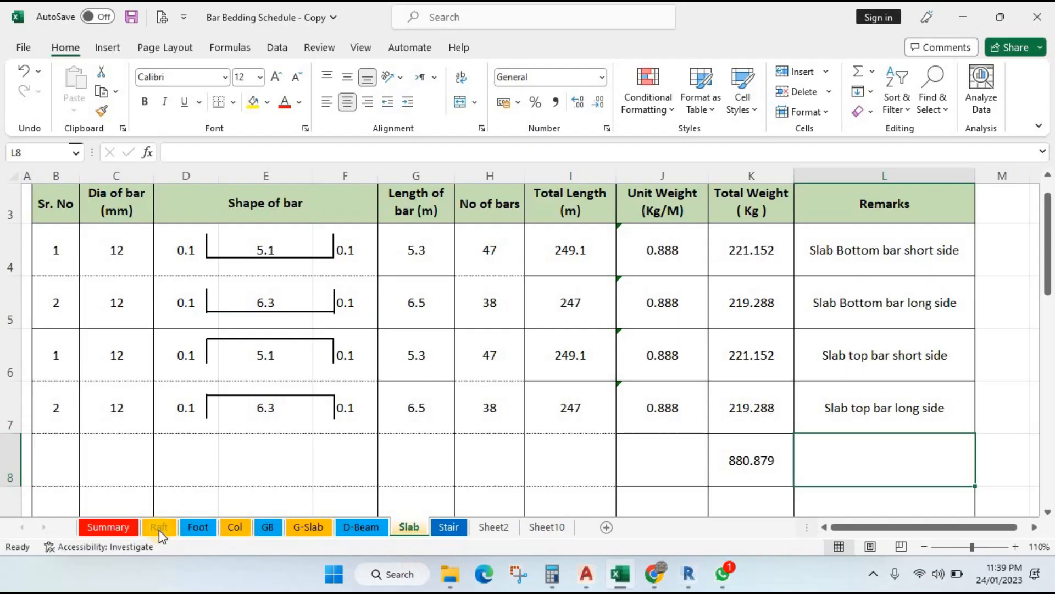
left_click(160, 528)
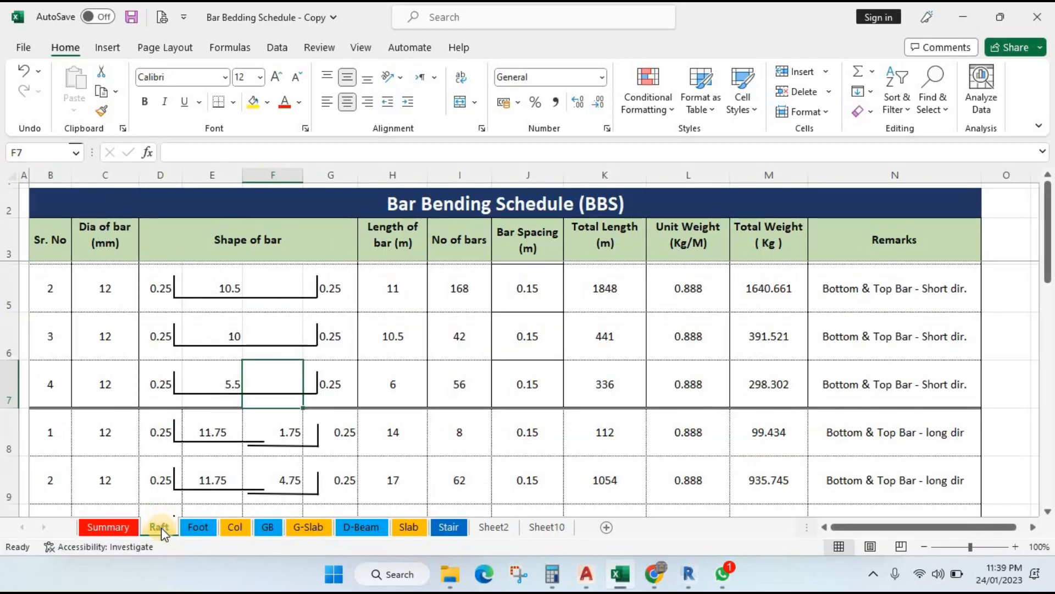
left_click(418, 531)
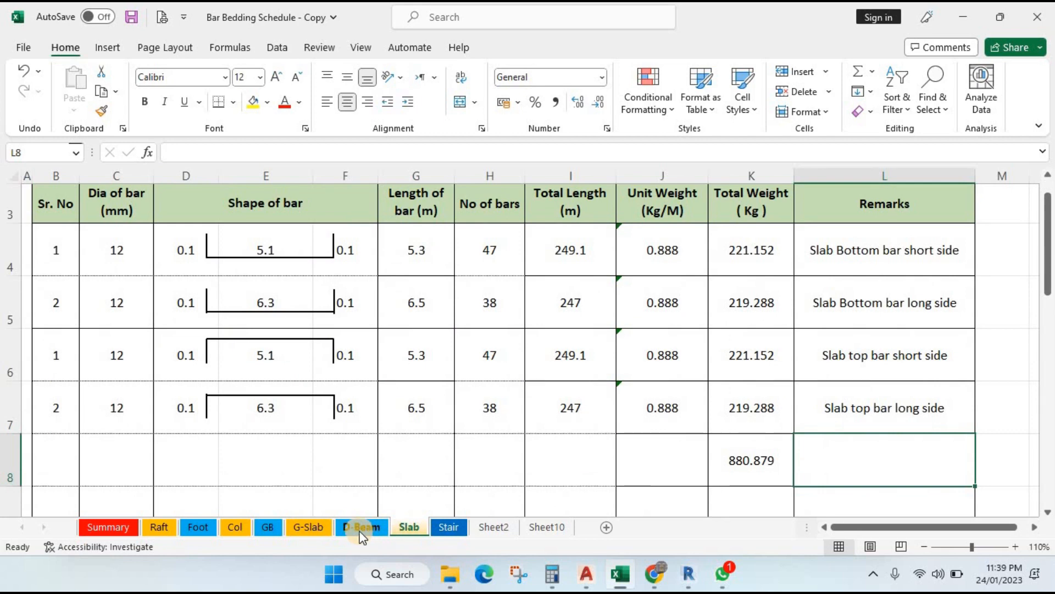
left_click(362, 528)
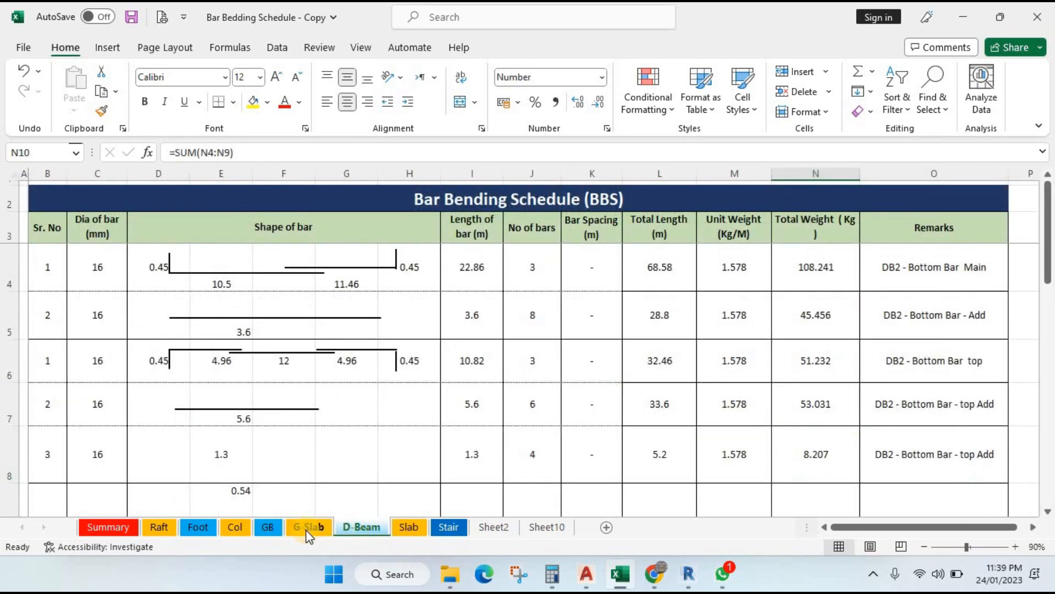
left_click(268, 529)
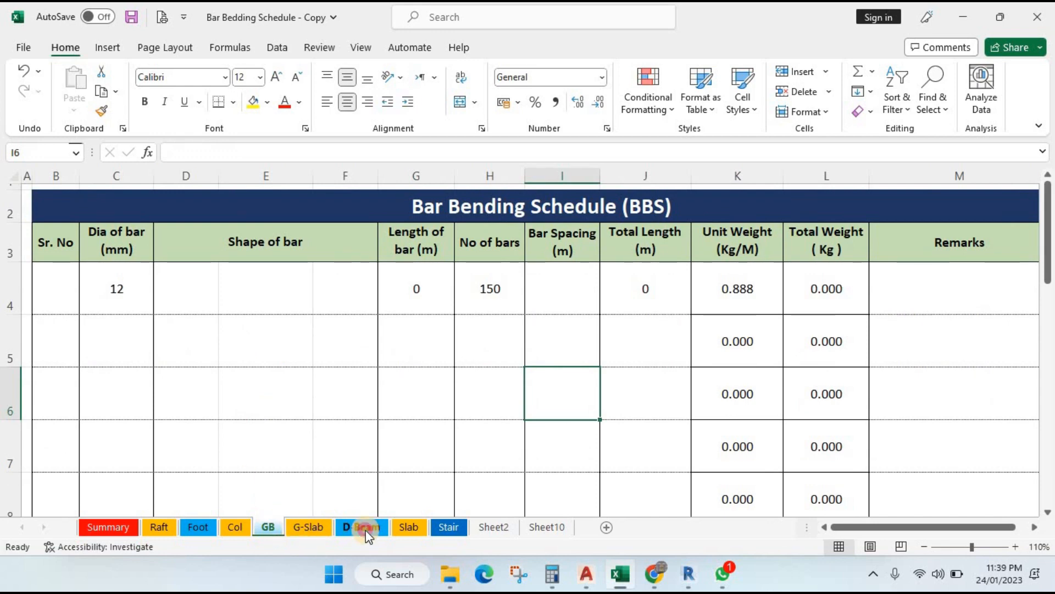
left_click(365, 530)
left_click(307, 526)
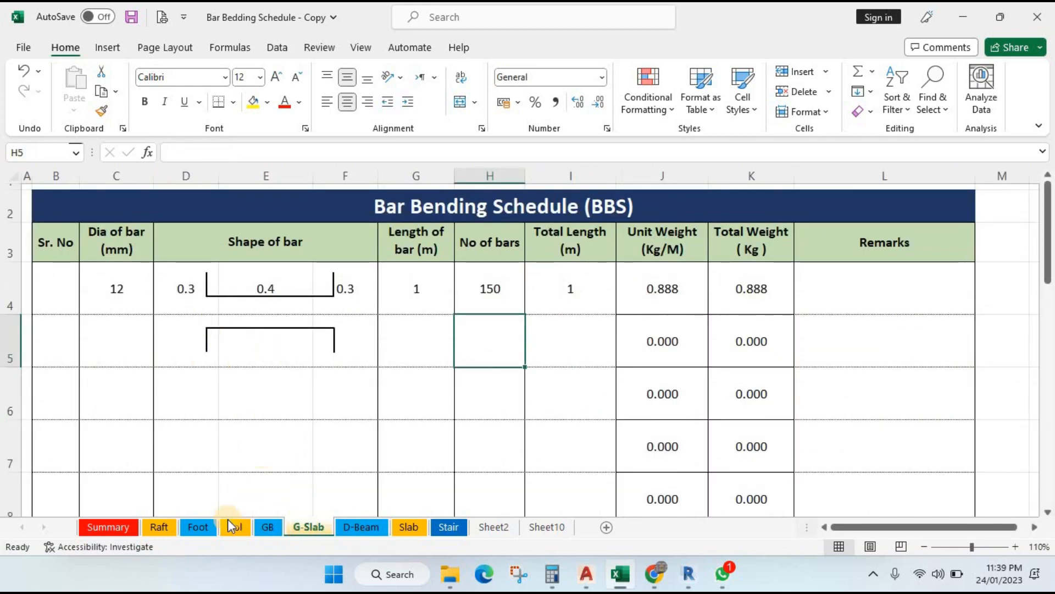
left_click(155, 529)
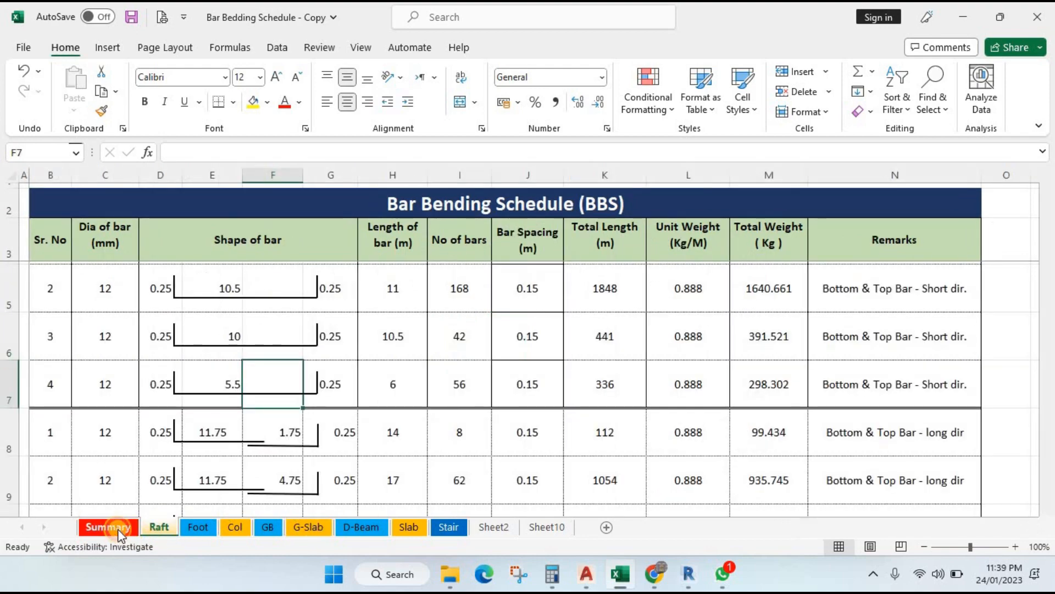
left_click(117, 529)
Step: Inspect the total weight and unit weight formulas in row 5 of the Raft sheet, leaving them unedited
left_click(159, 528)
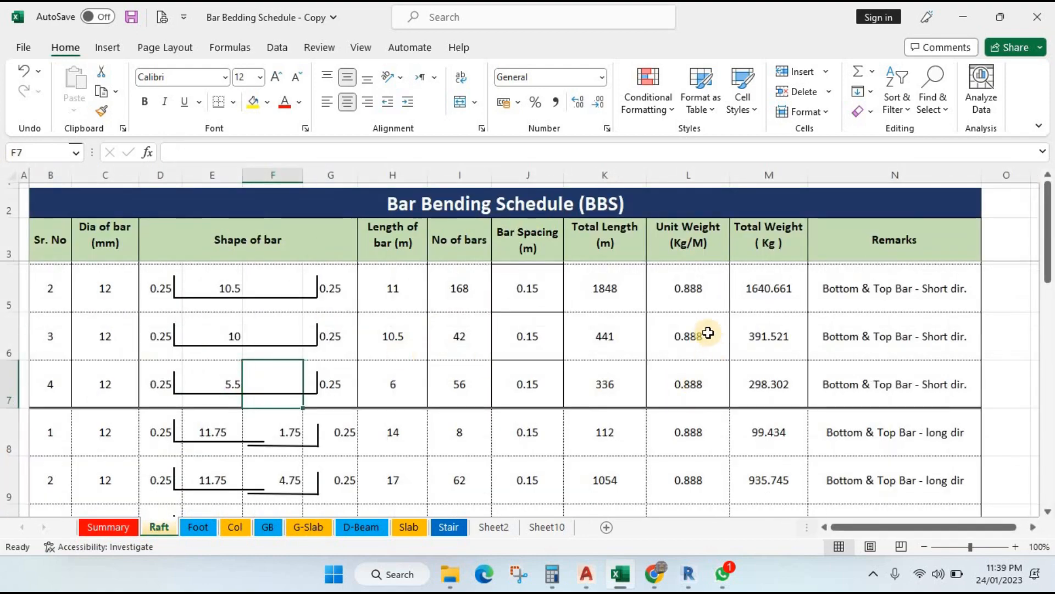
left_click(762, 301)
double_click(759, 297)
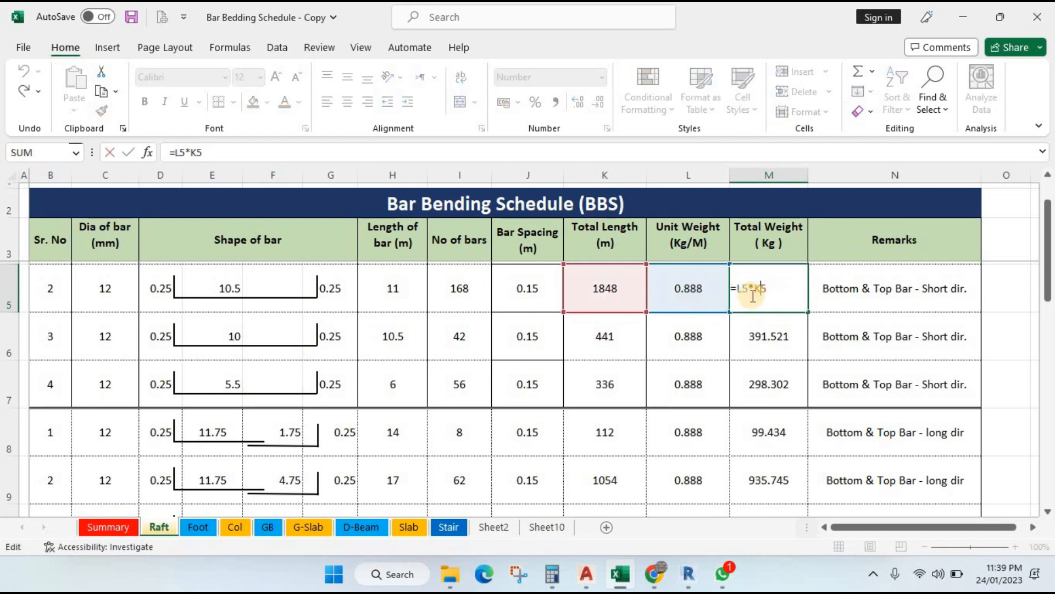
key("Escape")
double_click(694, 299)
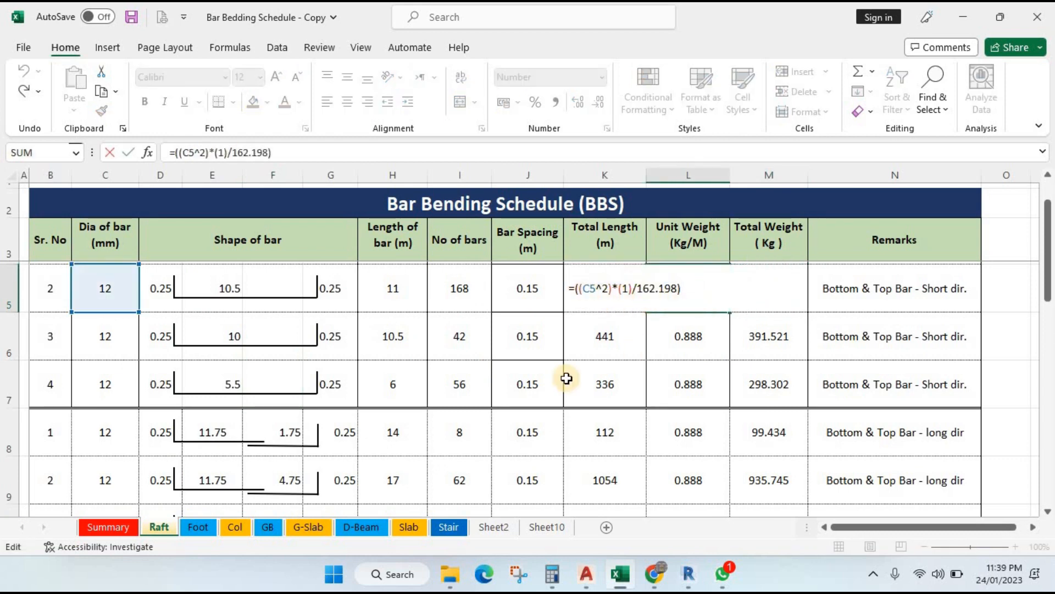
key("Escape")
Step: Review the Foot, Raft, Col, GB, D-Beam and G-Slab schedules one after another
left_click(199, 528)
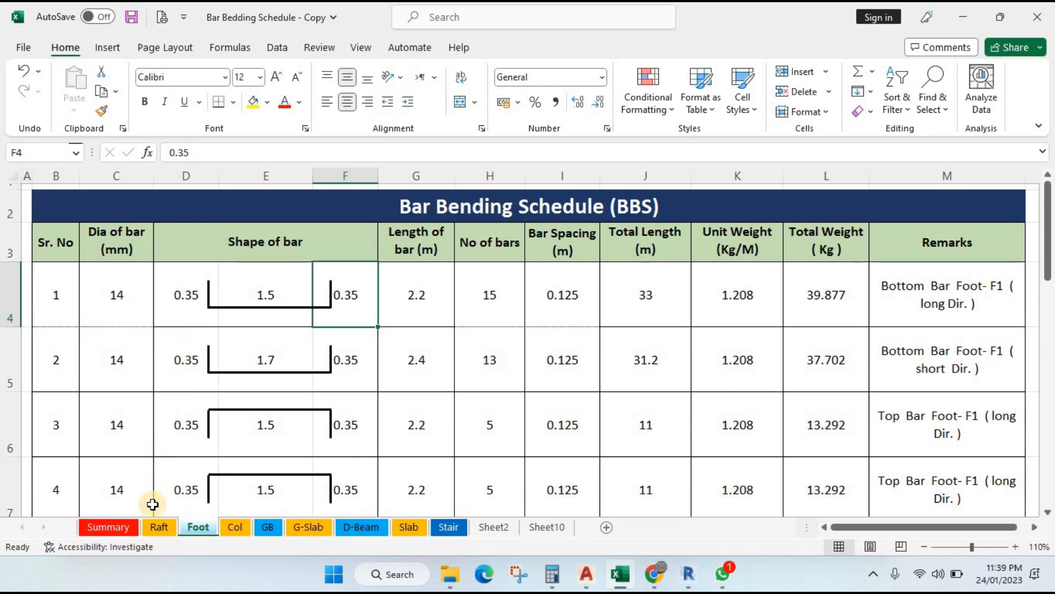
left_click(159, 527)
left_click(199, 526)
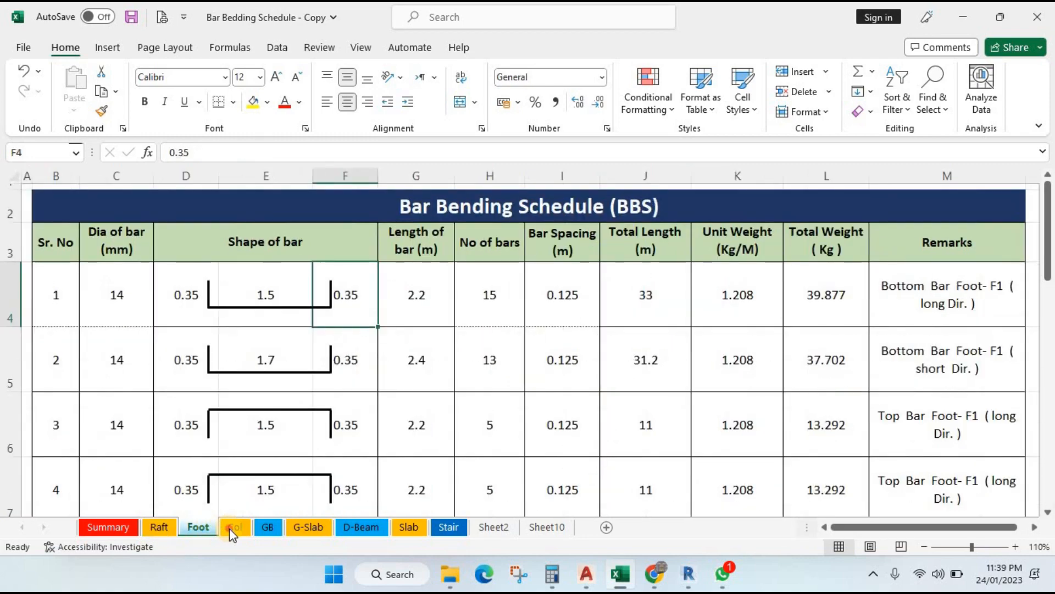
left_click(235, 527)
left_click(268, 527)
left_click(236, 530)
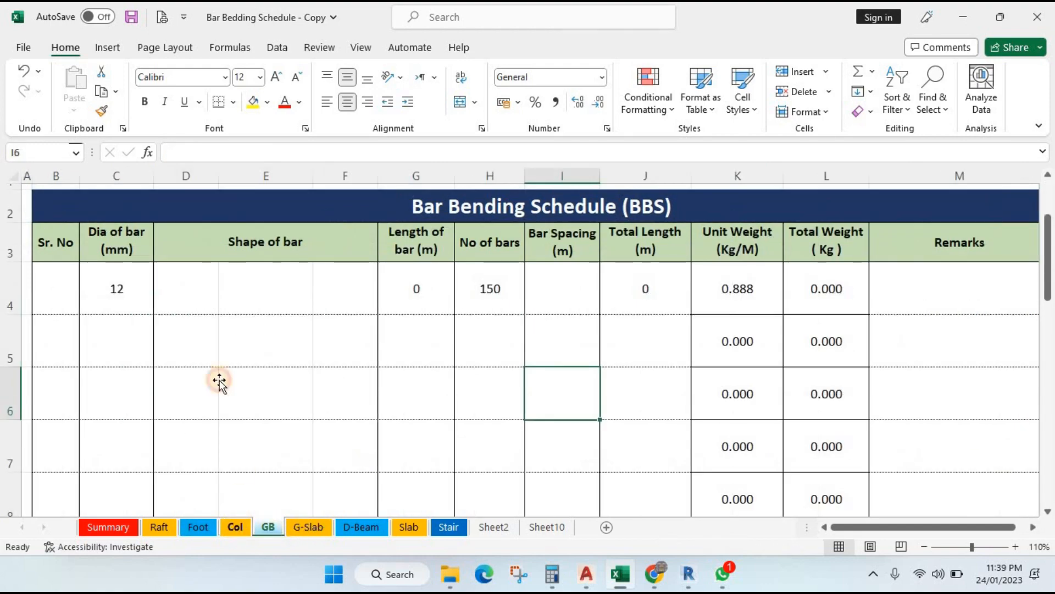
left_click(363, 529)
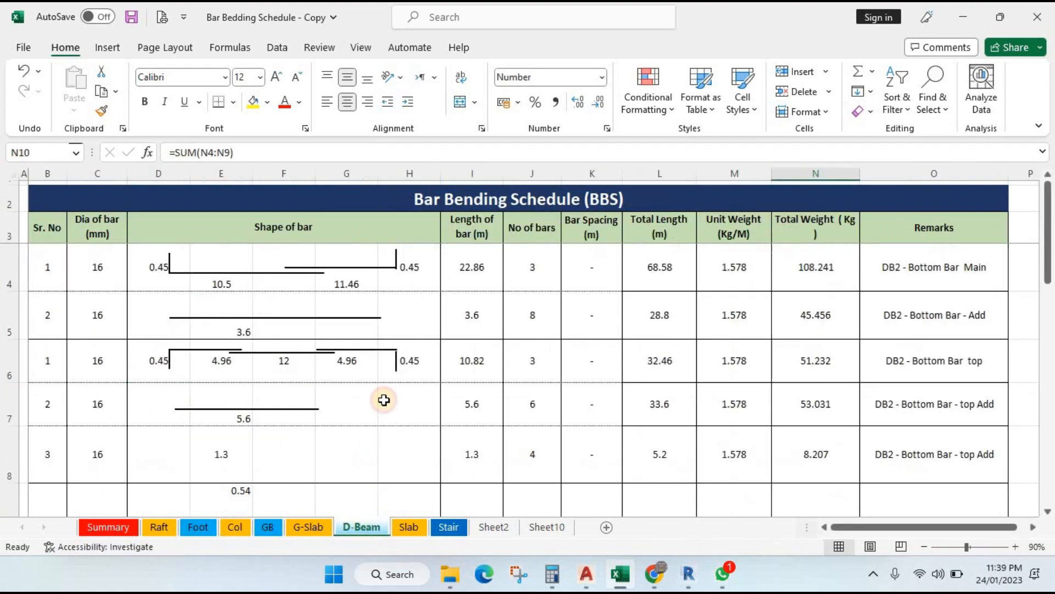
left_click(268, 528)
left_click(305, 528)
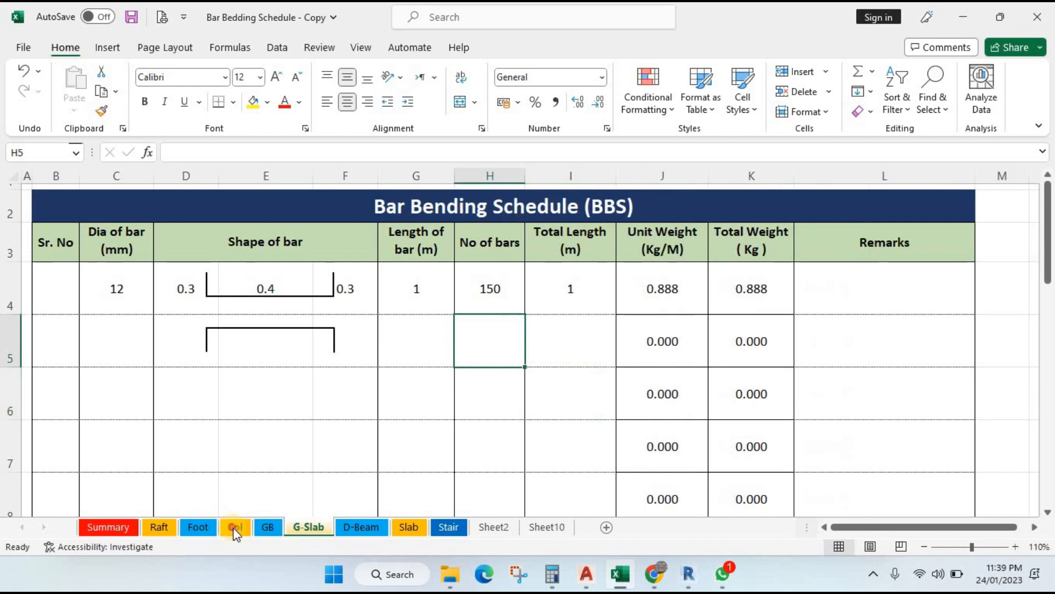
Step: Examine the Col sheet's stirrup shapes, vertical bars and the C1 weight totals in rows 7 to 10
left_click(233, 526)
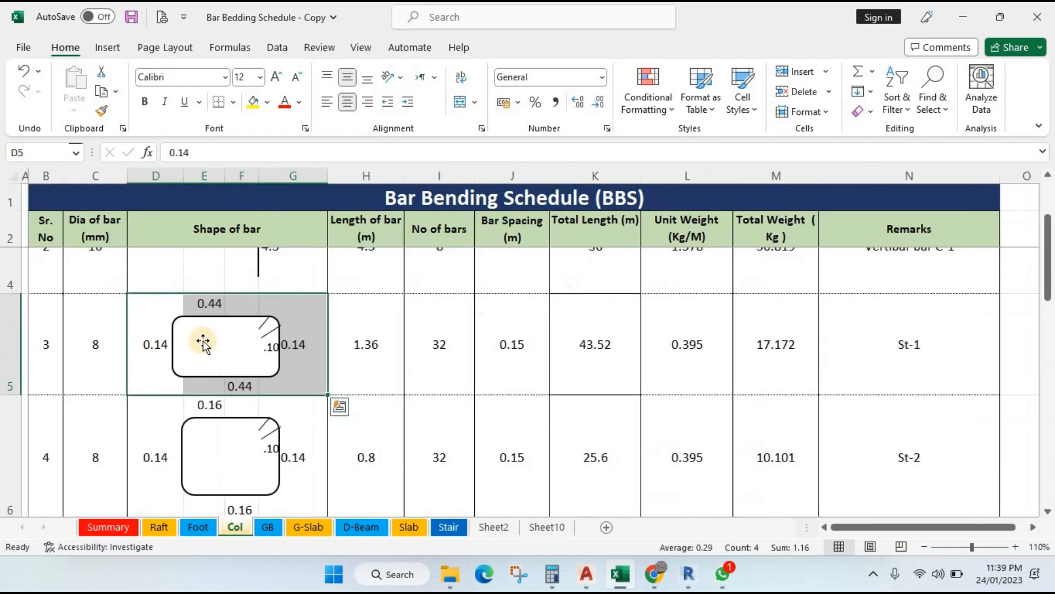
left_click(264, 354)
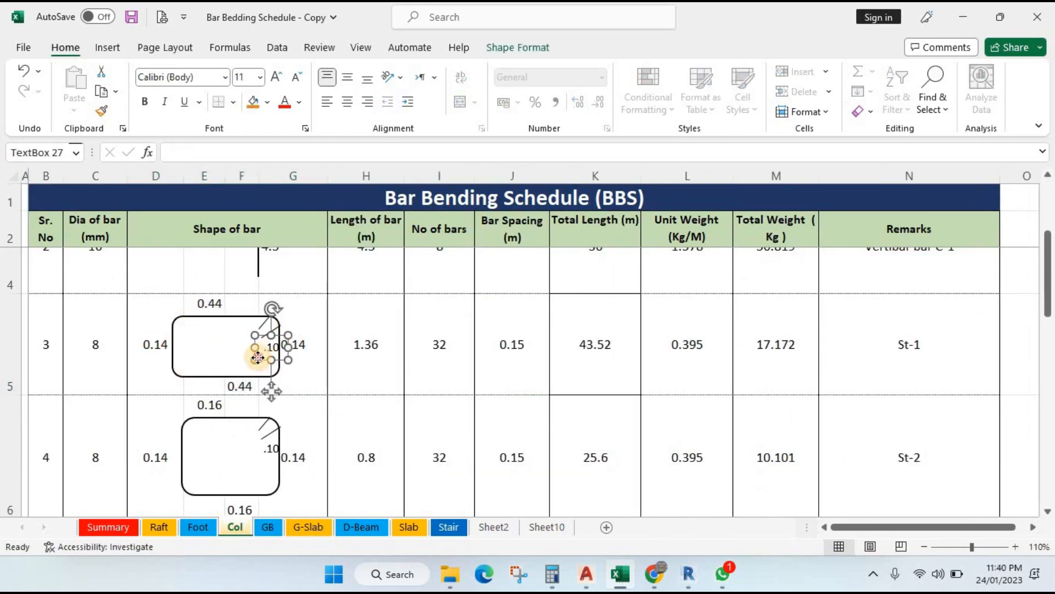
left_click(341, 369)
scroll(714, 348, "up", 3)
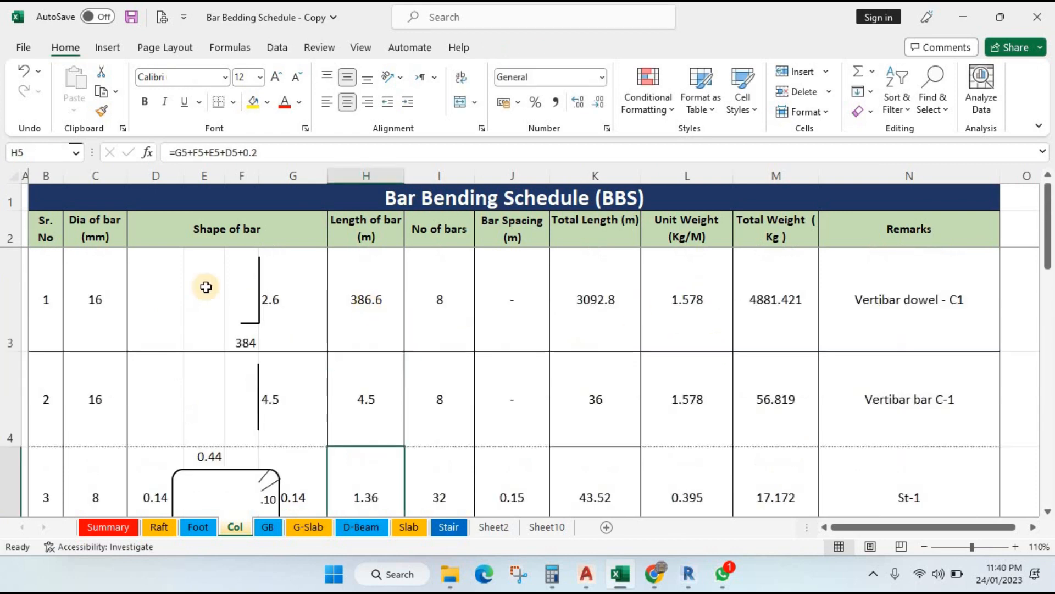
scroll(495, 362, "down", 2)
scroll(596, 433, "down", 3)
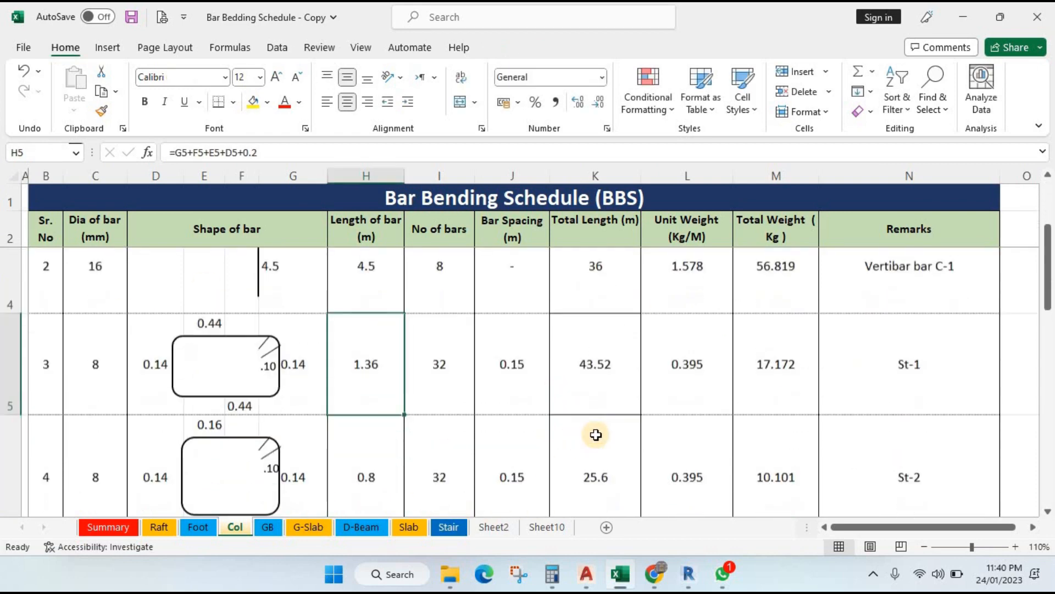
left_click(657, 336)
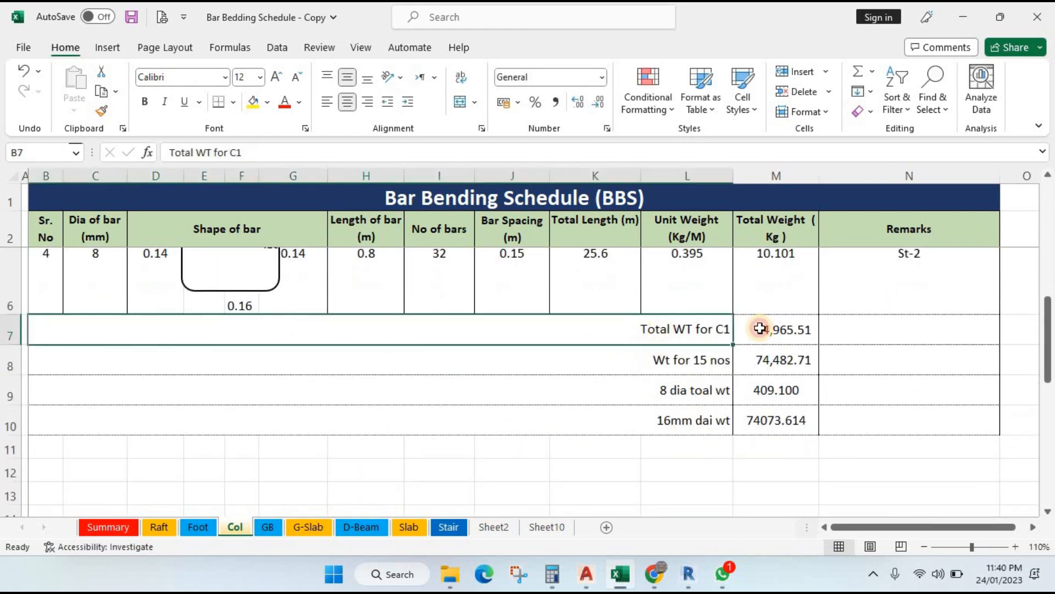
left_click(702, 361)
left_click(702, 415)
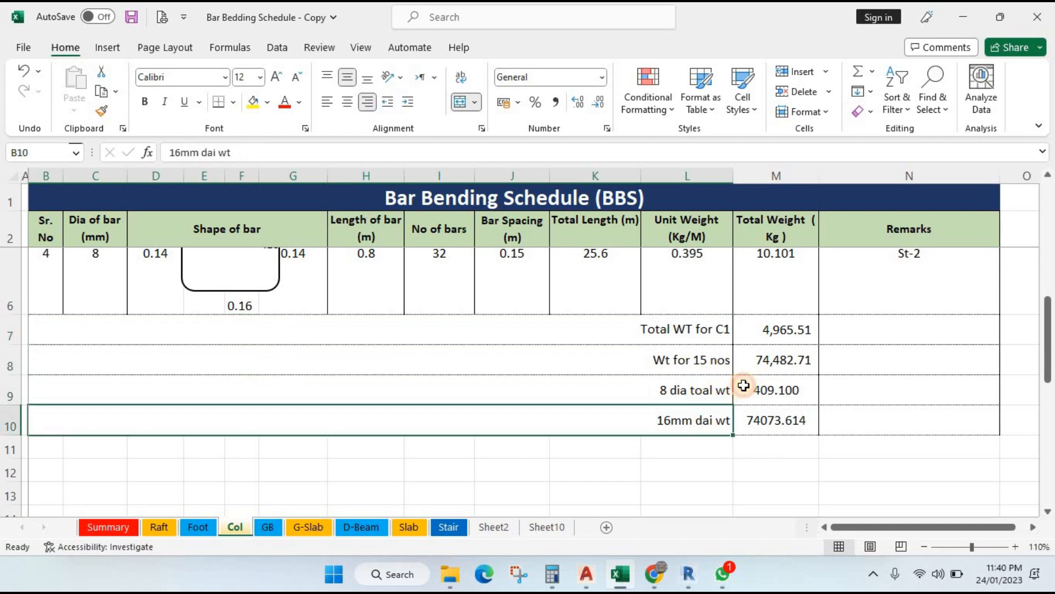
Step: Inspect the 8 mm bar total weight formula in M9 of the Col sheet and the rows it references
double_click(782, 390)
scroll(780, 385, "up", 3)
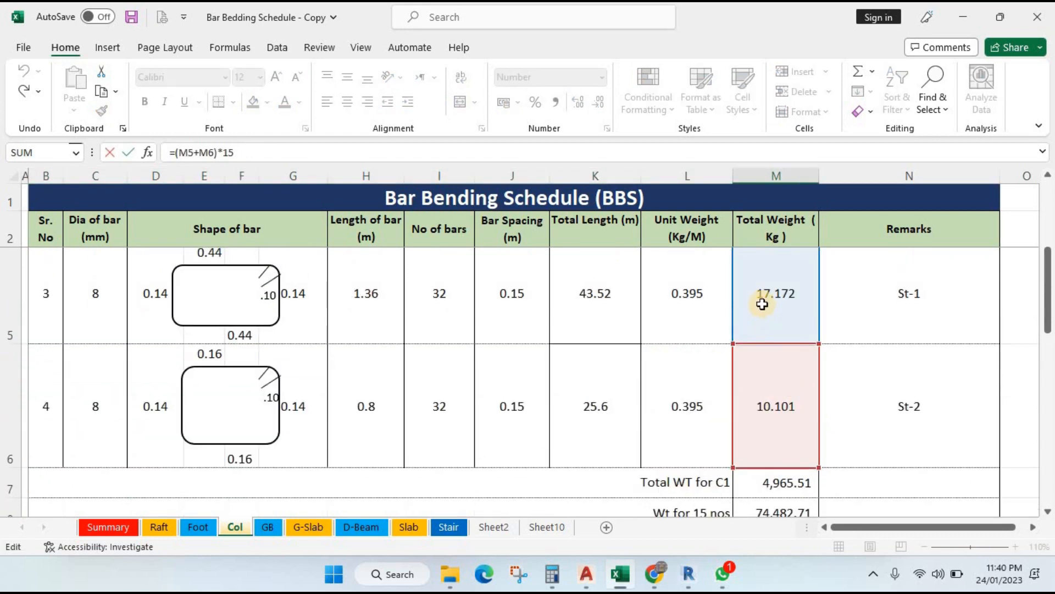
scroll(825, 408, "up", 2)
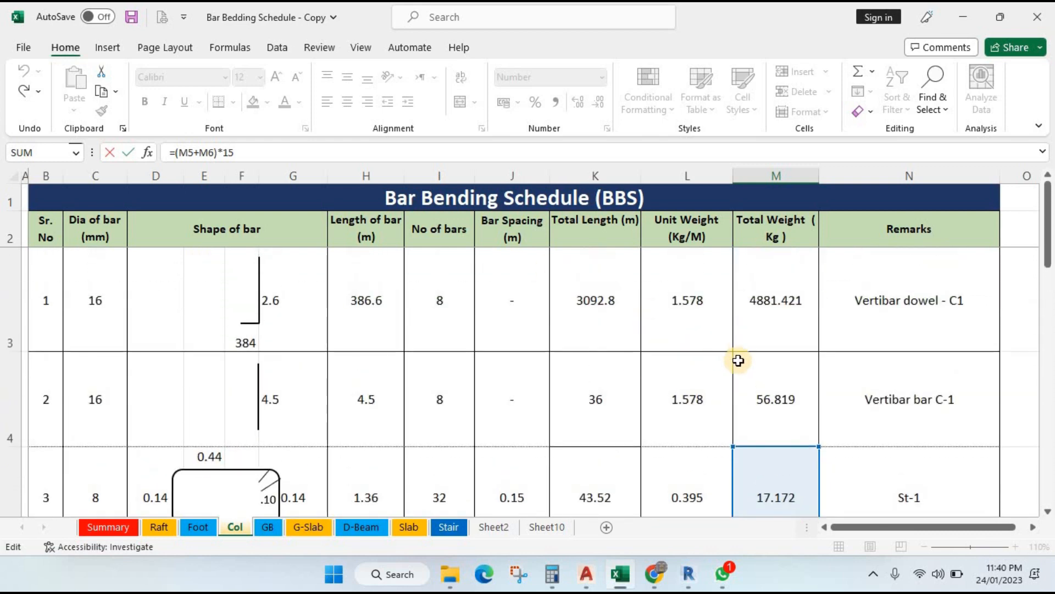
key("Escape")
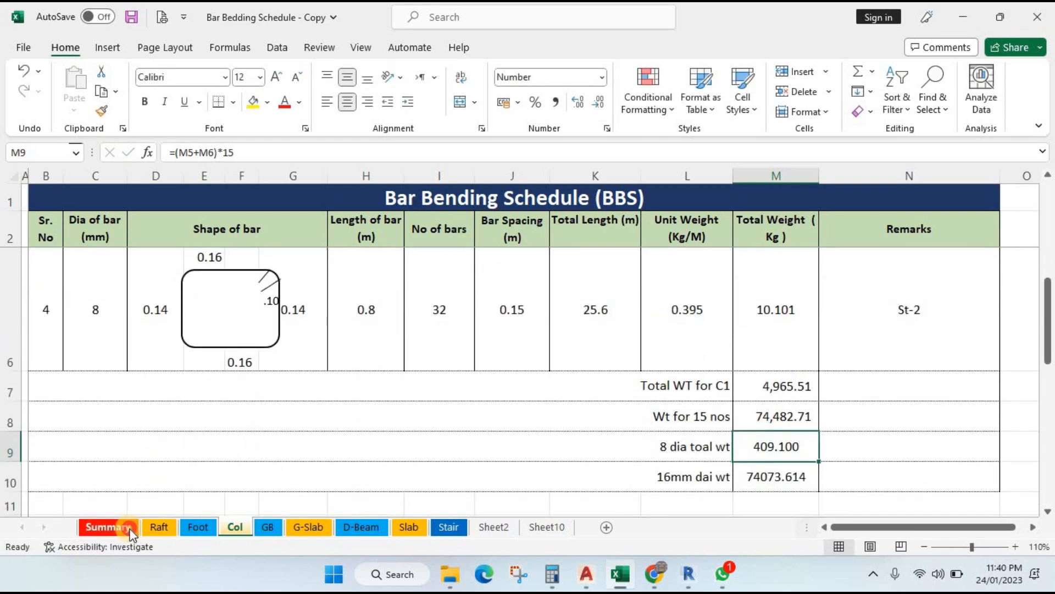
Step: Inspect the Total Weight formulas for 8 mm and 12 mm bars on the Summary sheet, leaving them unedited
left_click(130, 527)
double_click(378, 262)
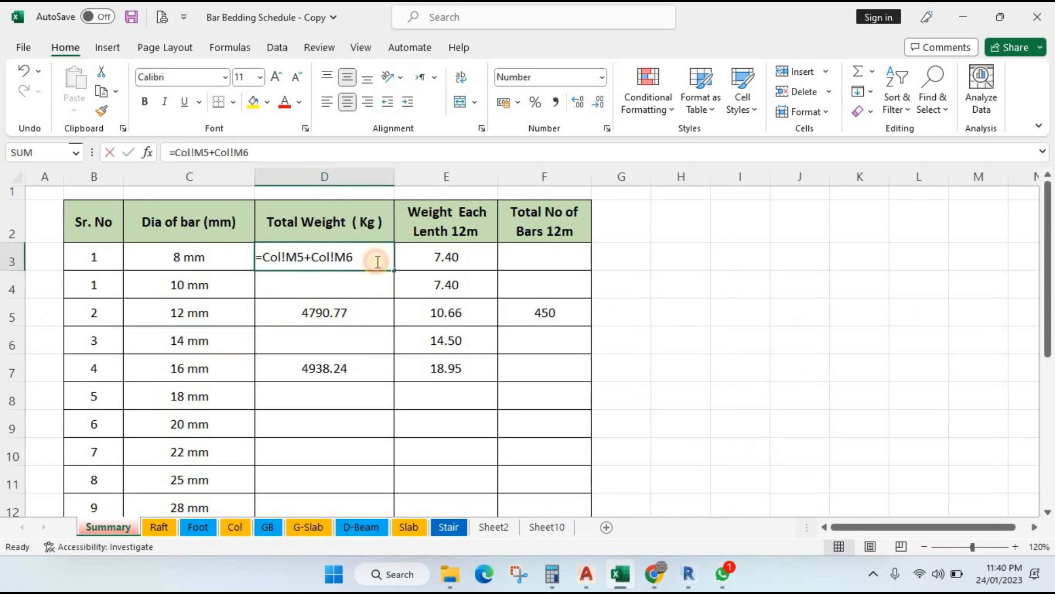
left_click(329, 311)
double_click(330, 311)
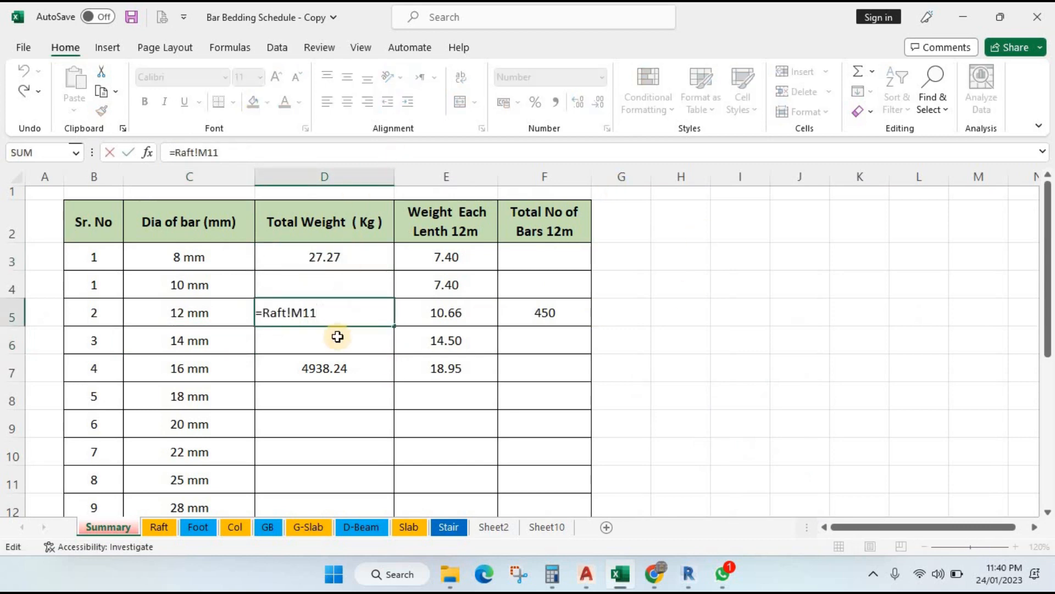
key("Escape")
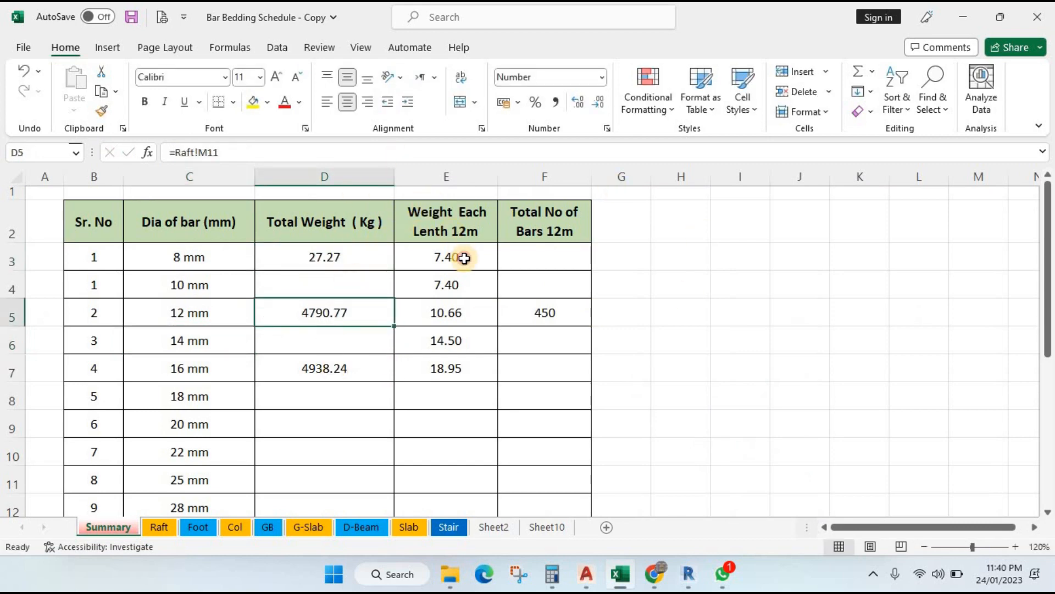
left_click(341, 259)
double_click(342, 258)
key("Escape")
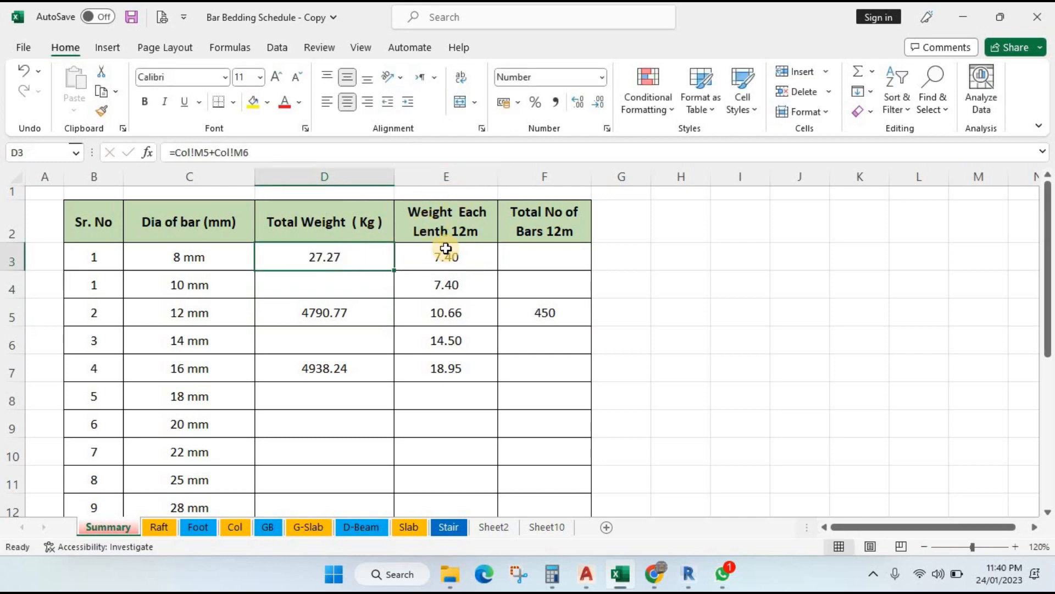
Step: Examine the Summary sheet's weight per 12 m length formula for 8 mm bars and the bar count formula for 12 mm bars
left_click(459, 255)
double_click(462, 270)
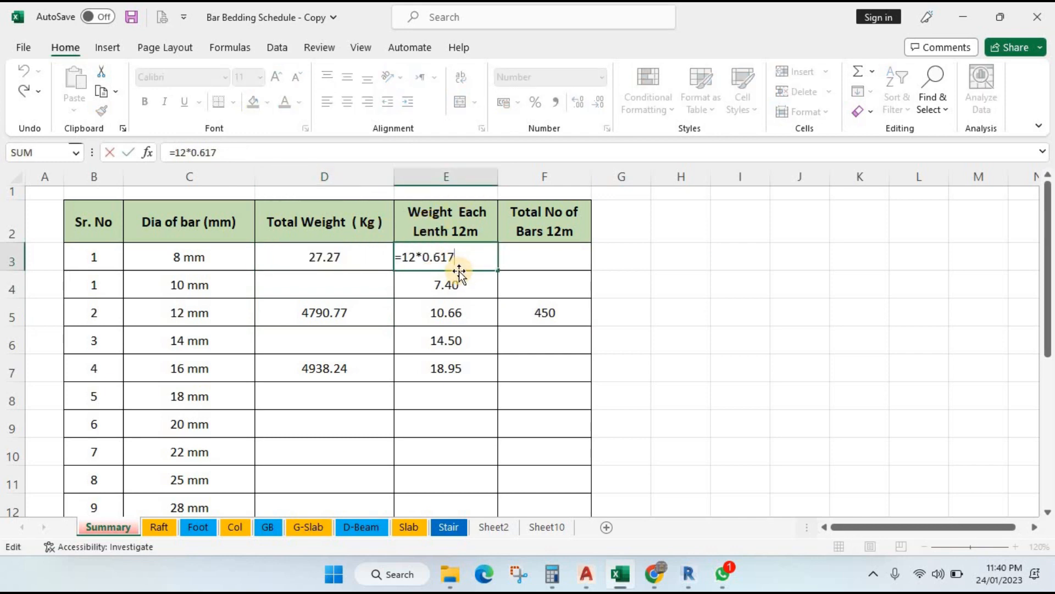
key("Escape")
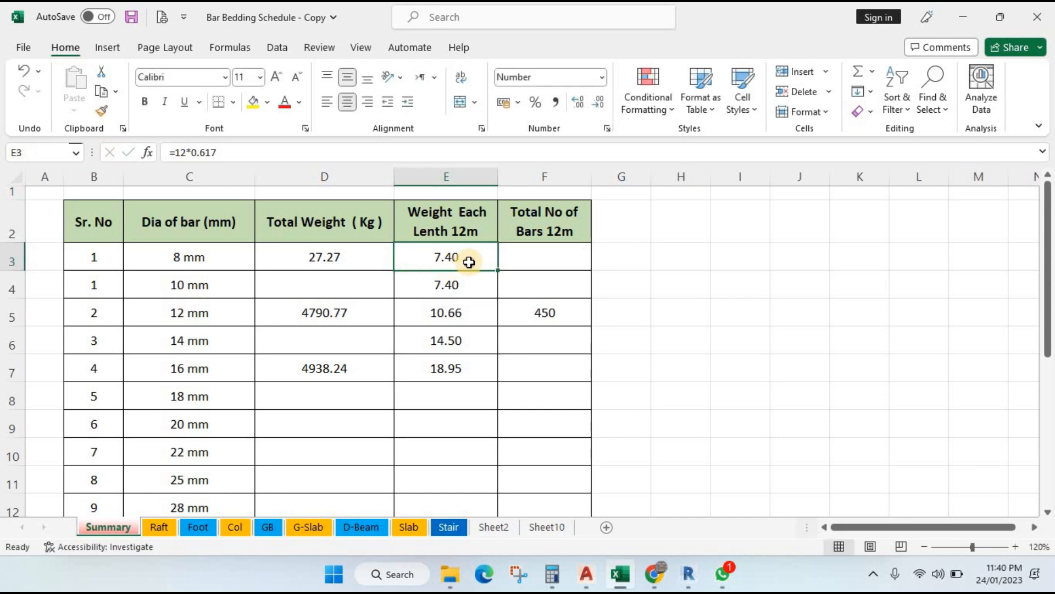
double_click(452, 269)
left_click(524, 264)
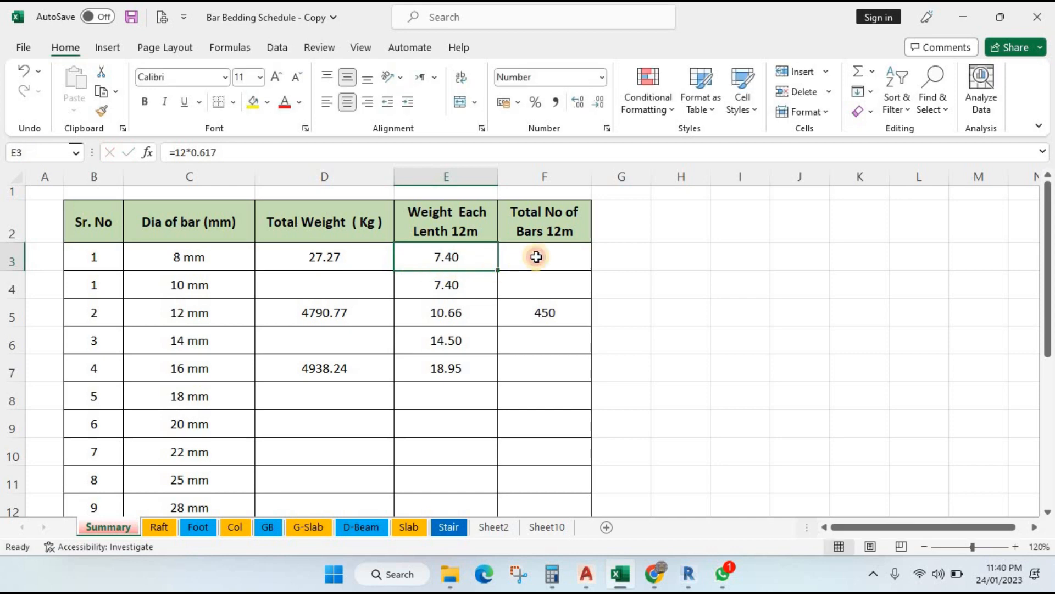
double_click(470, 256)
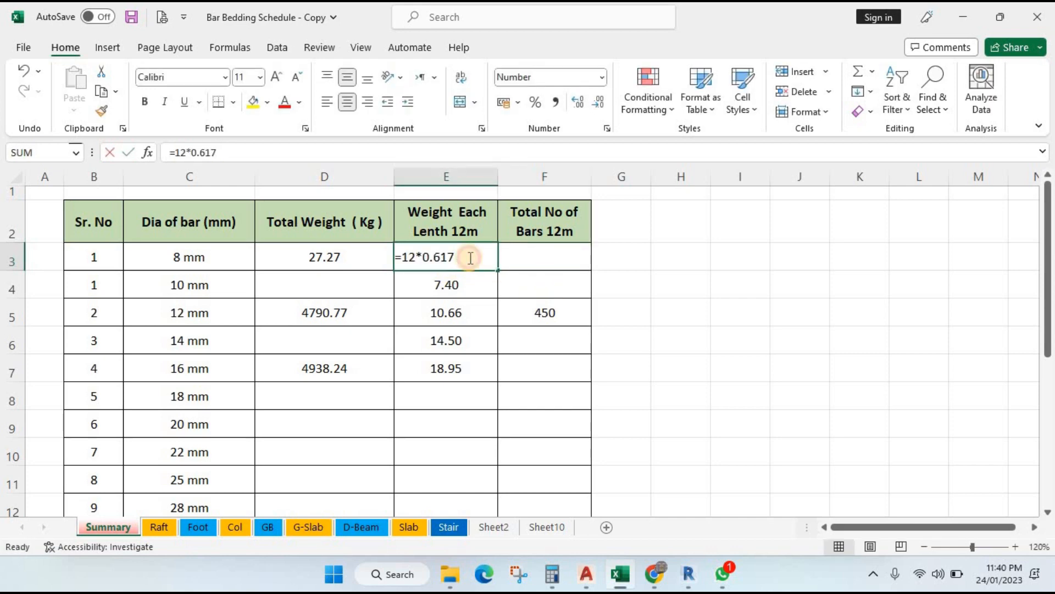
left_click(514, 310)
double_click(516, 311)
key("Escape")
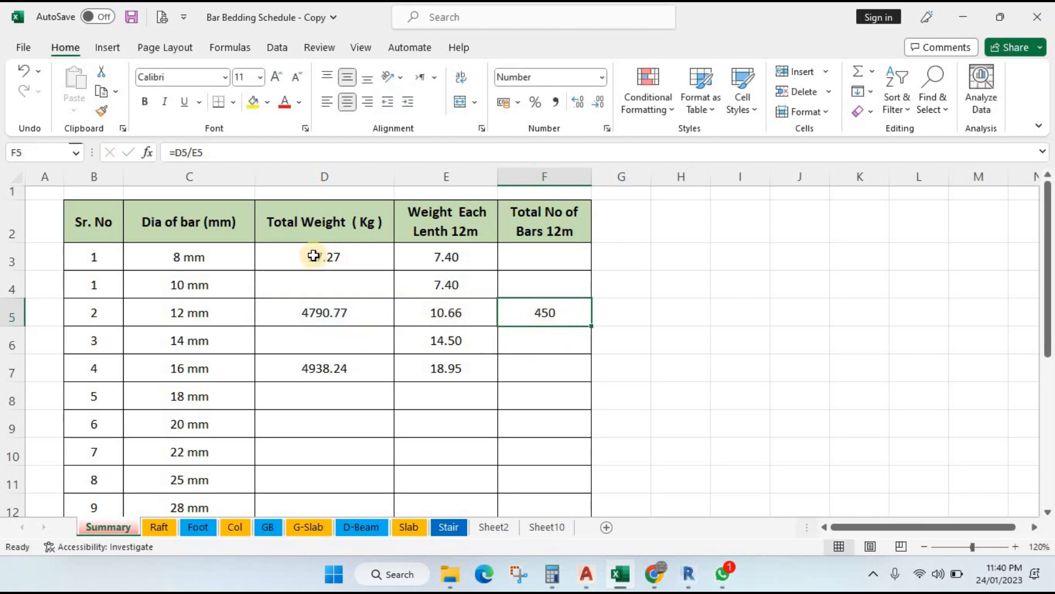
Step: Check the total weights in D3 and D5 and the formulas in E5 and F5 that give the 12 mm bar count
left_click(341, 252)
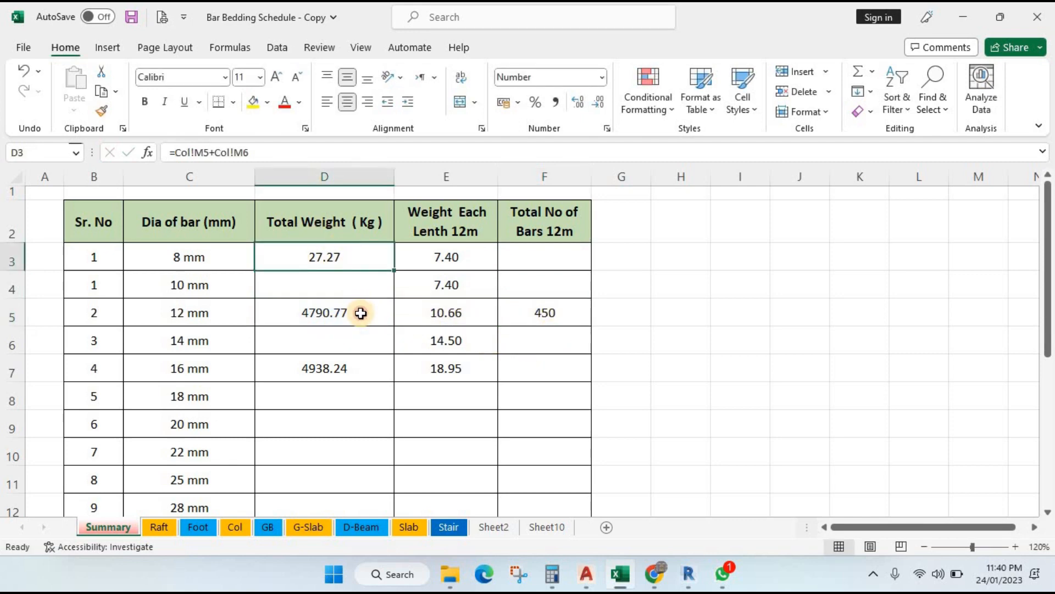
left_click(361, 308)
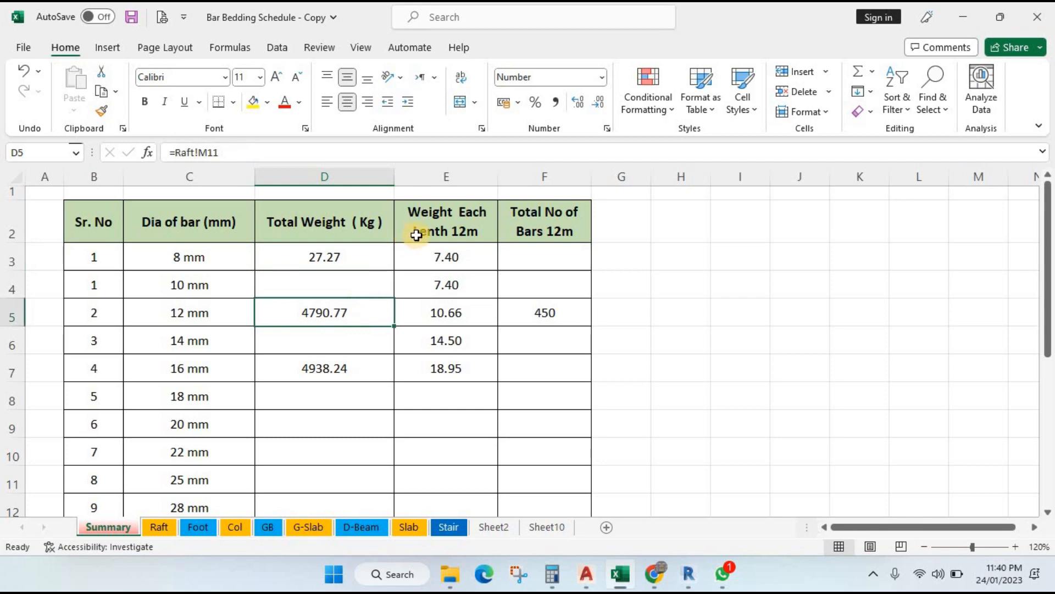
left_click(478, 241)
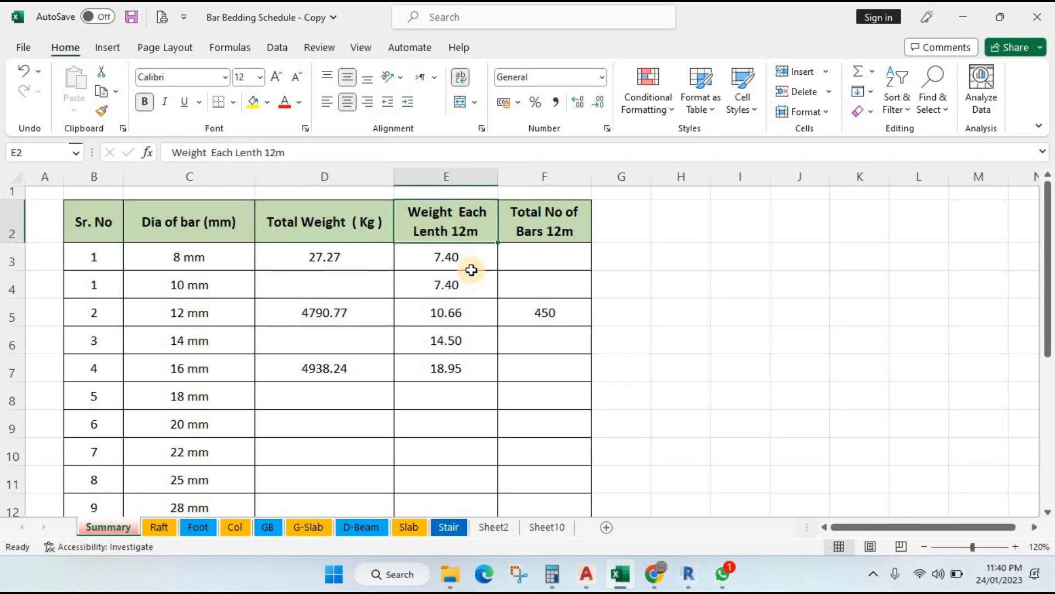
double_click(474, 312)
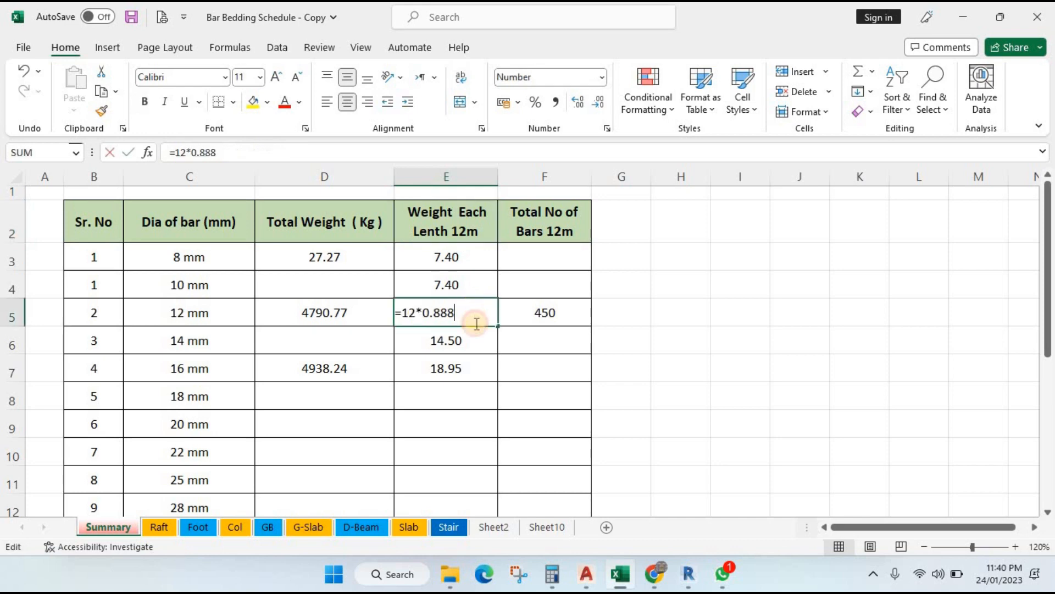
key("Escape")
double_click(542, 308)
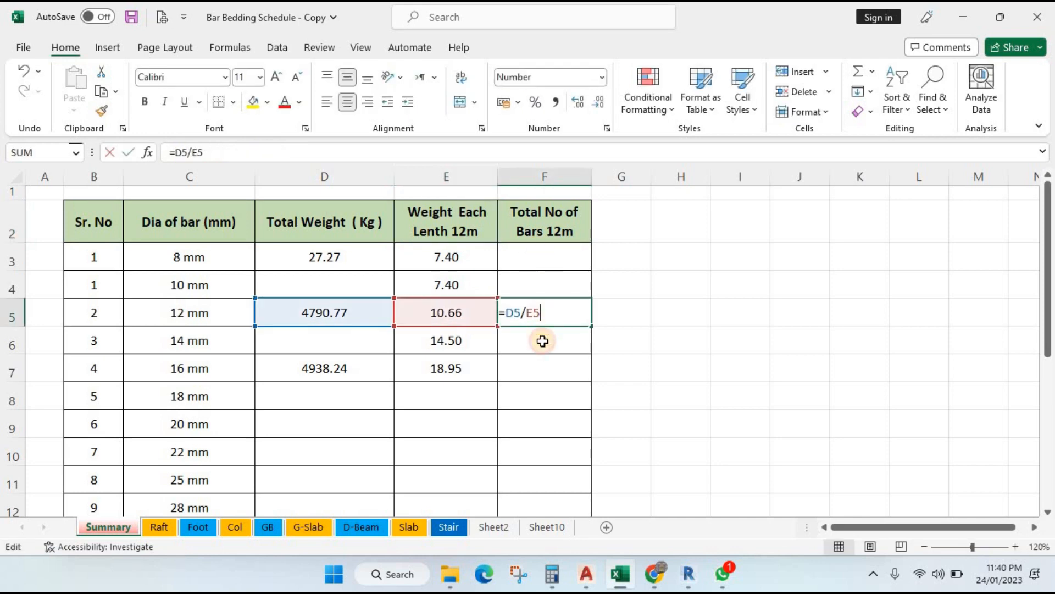
key("Return")
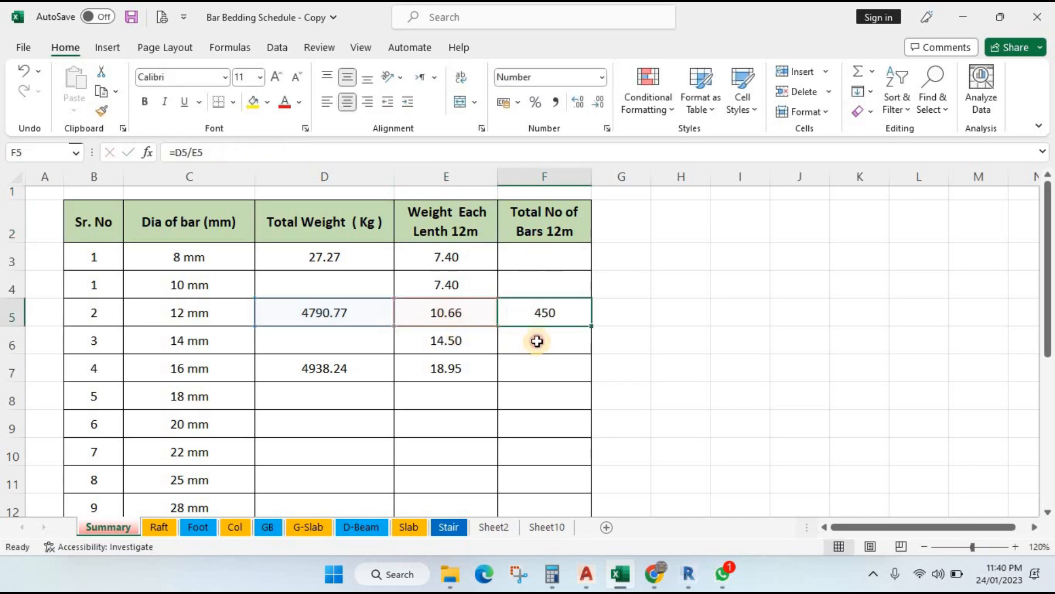
Step: Review the whole 12 mm row of the Summary, from total weight through weight per length to number of bars
left_click(553, 316)
left_click(12, 314)
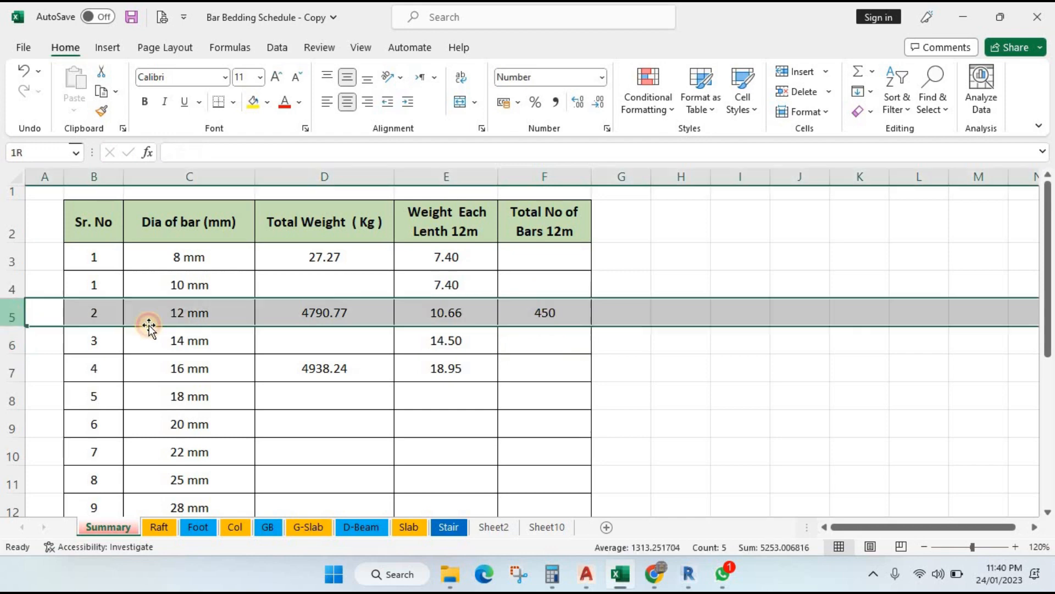
left_click(328, 324)
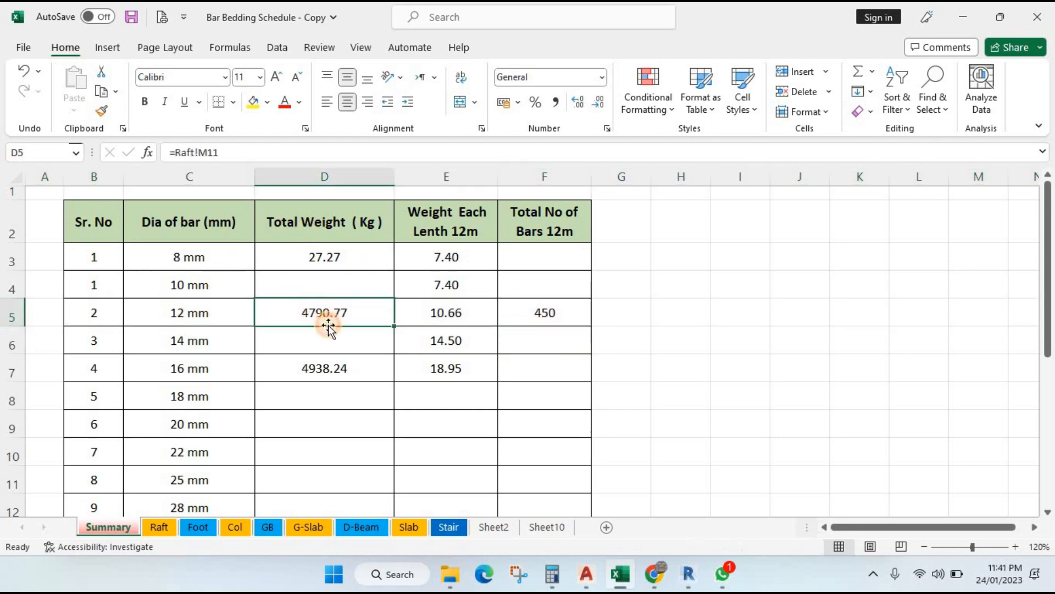
left_click(470, 313)
left_click(521, 312)
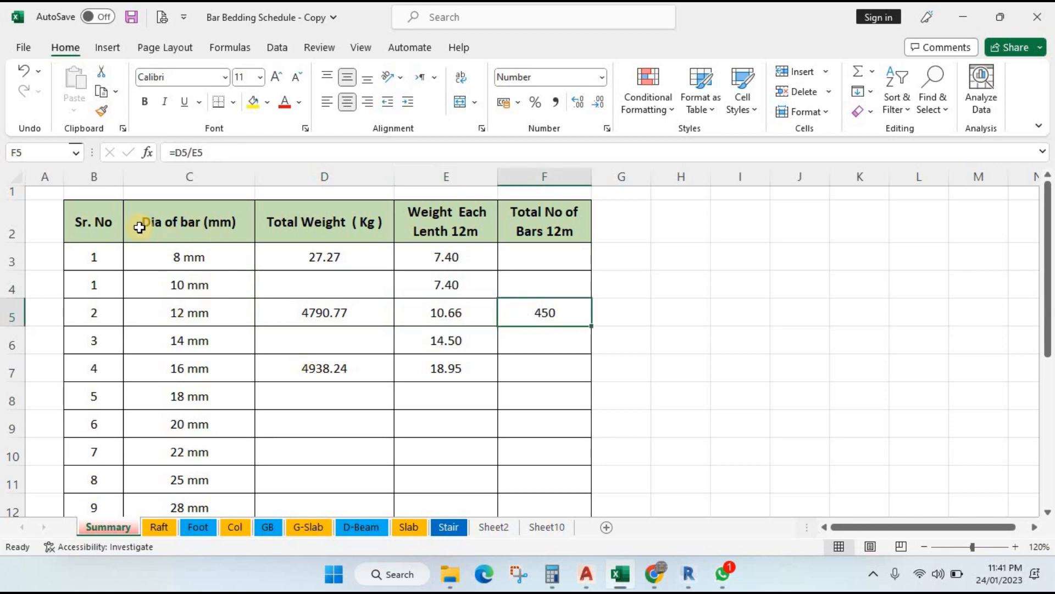
Step: Look through the Raft and Col sheets, and slightly widen the Remarks column on the Foot sheet
left_click(164, 529)
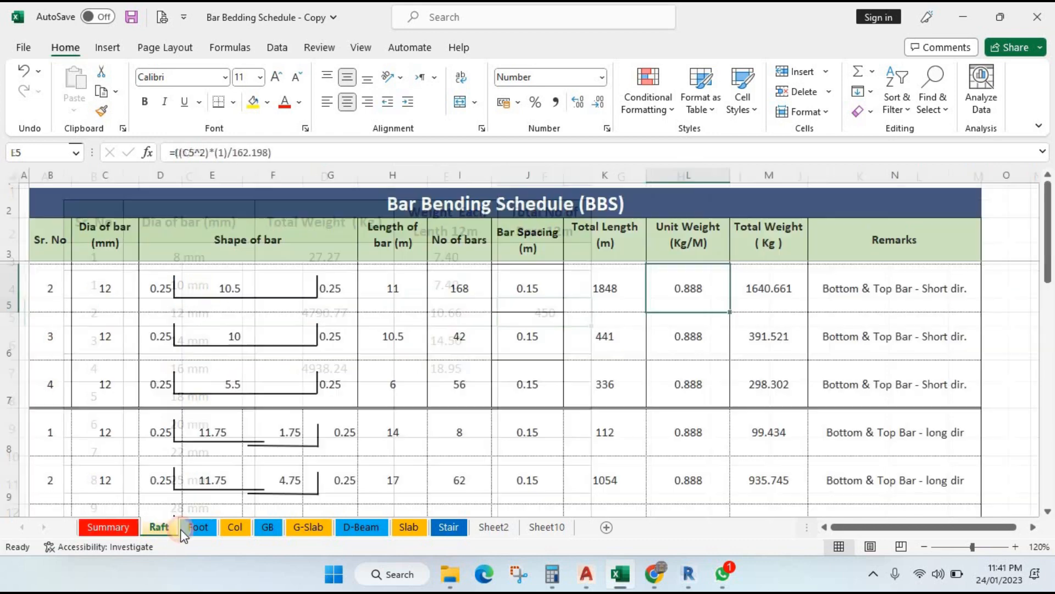
left_click(216, 529)
left_click(236, 528)
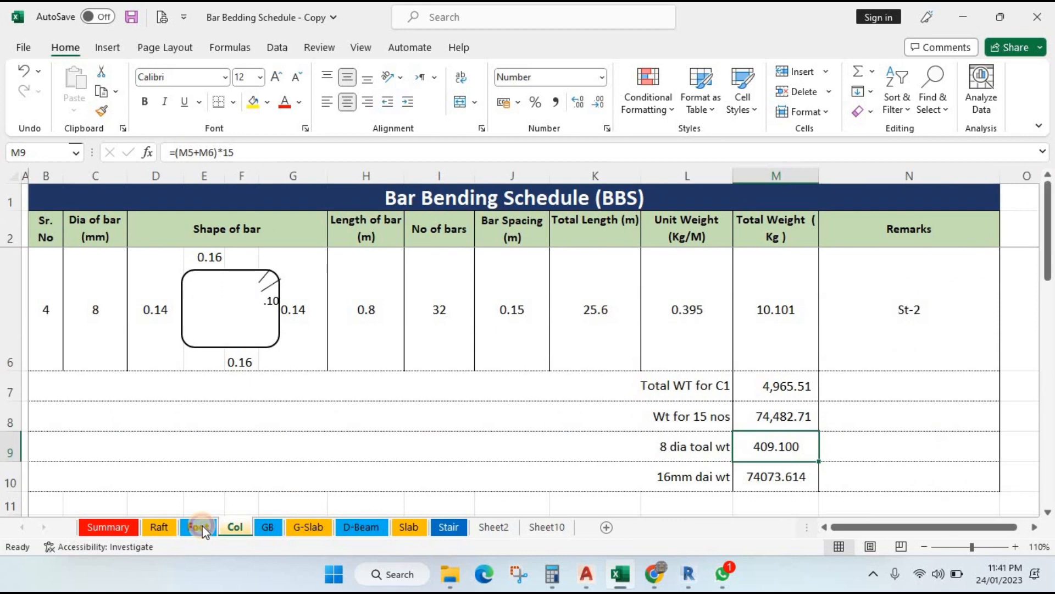
left_click(202, 527)
left_click(623, 420)
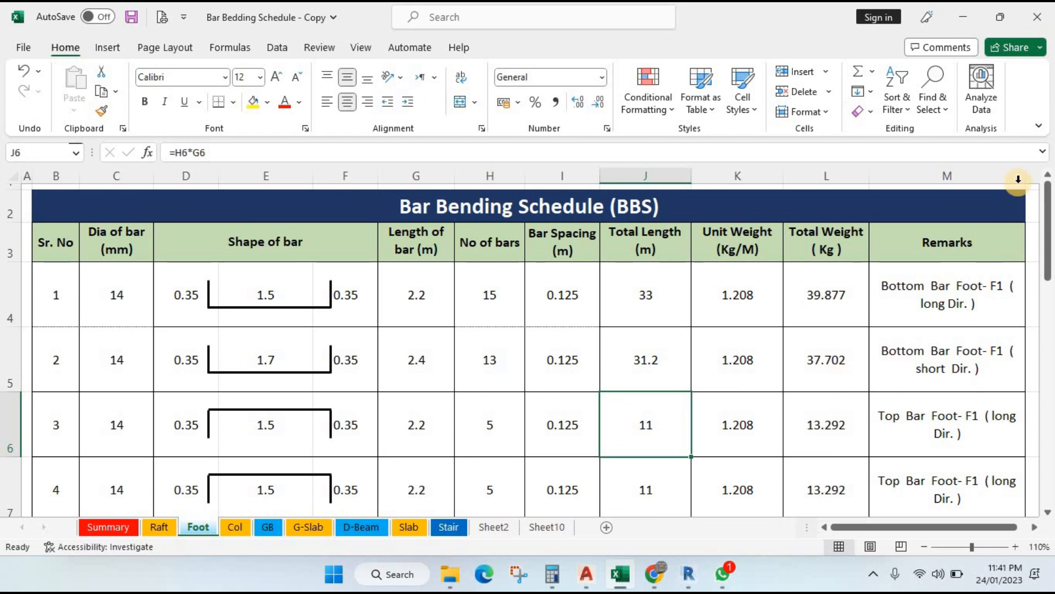
left_click_drag(1026, 181, 1033, 180)
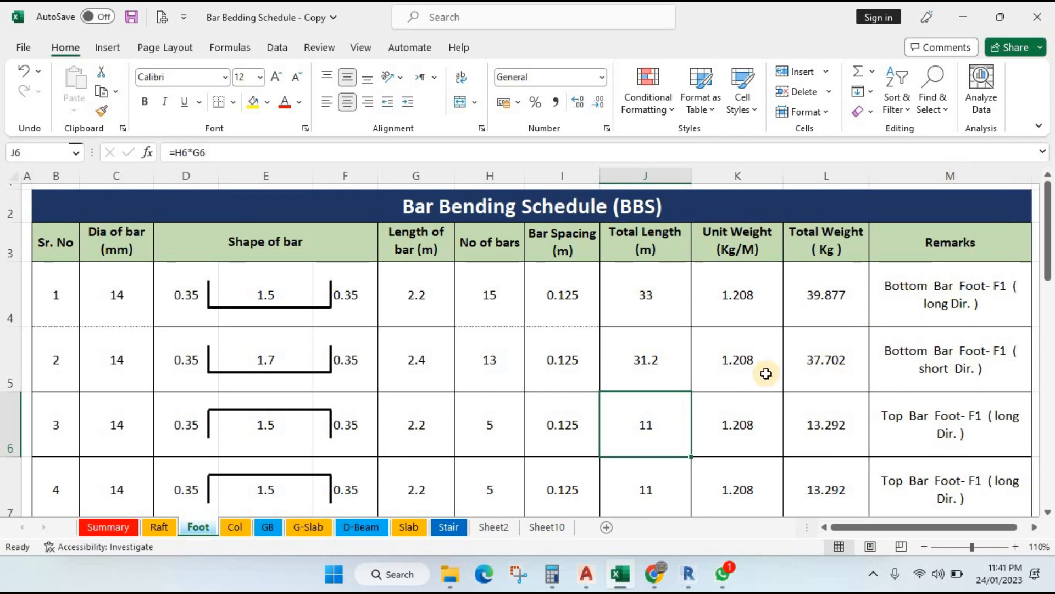